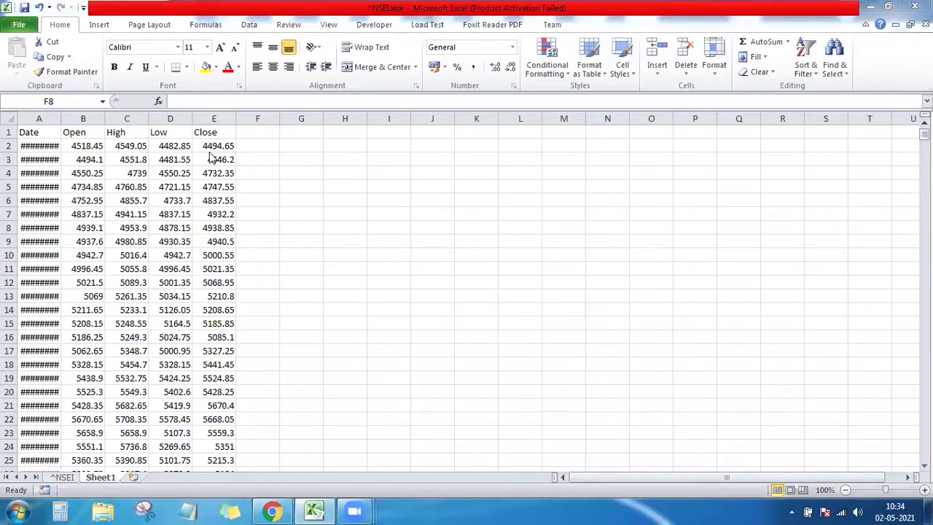
Step: Autofit column A so the full dates show, then select the first date in A2
{"action": "left_click", "coordinate": [62, 111]}
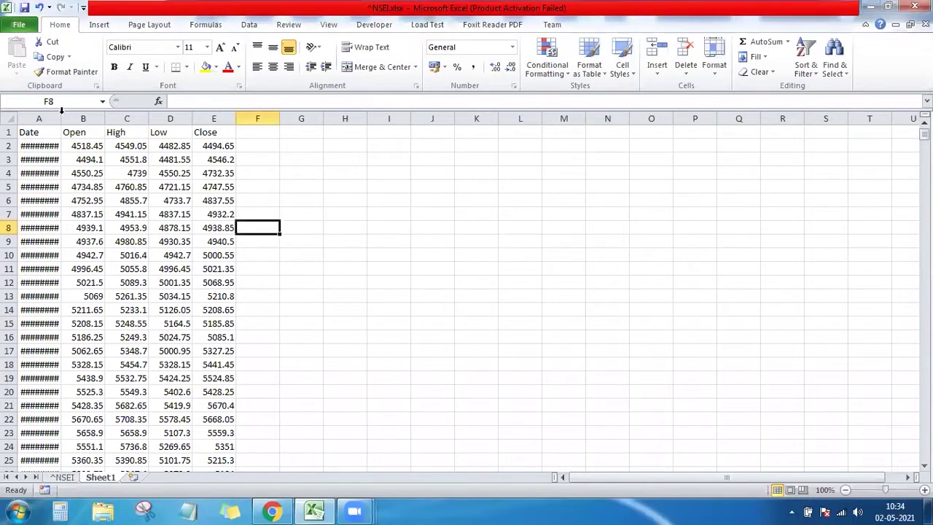
{"action": "double_click", "coordinate": [62, 113]}
{"action": "left_click", "coordinate": [55, 144]}
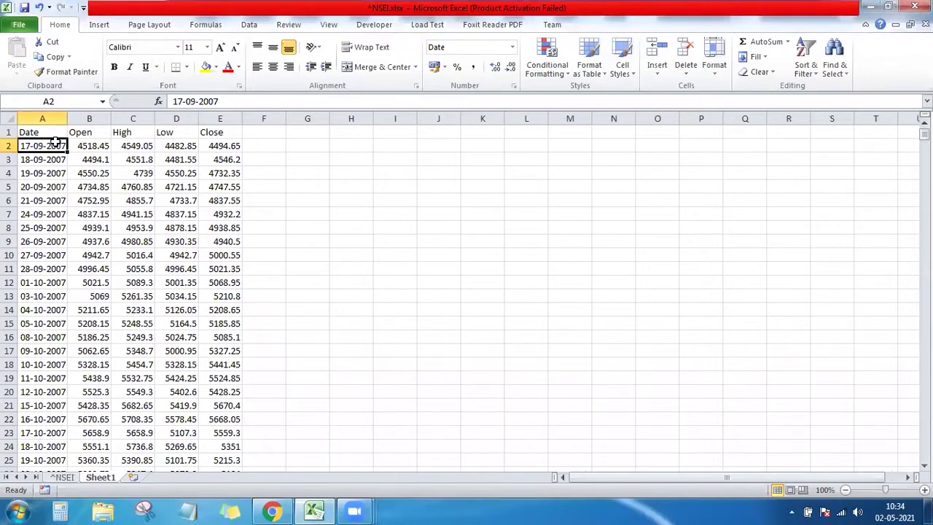
Step: Check the last date row, return to the top of the sheet, and open the Start menu
{"action": "key", "text": "ctrl+Down"}
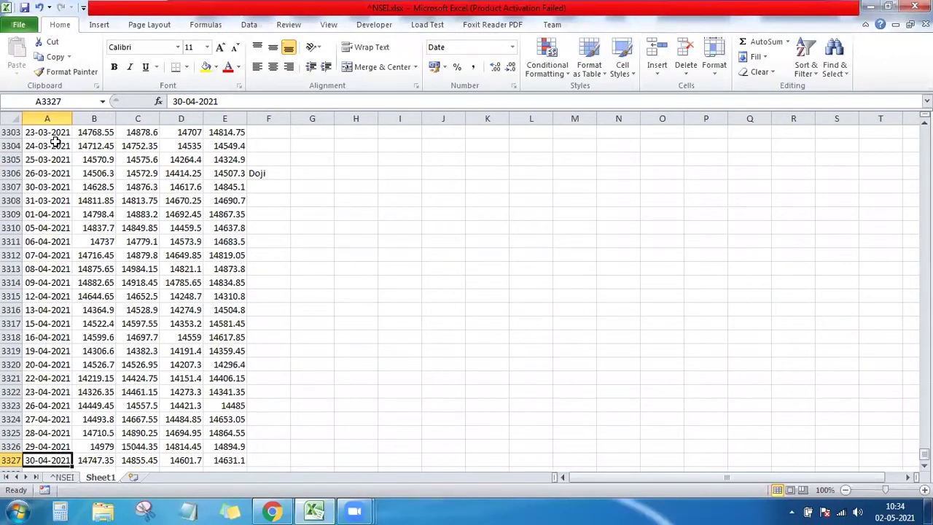
{"action": "key", "text": "ctrl+Home"}
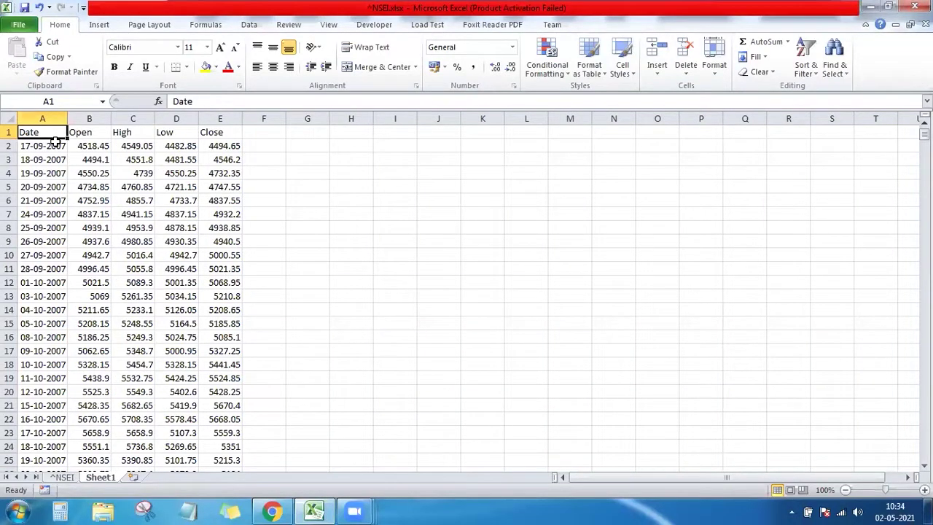
{"action": "left_click", "coordinate": [18, 510]}
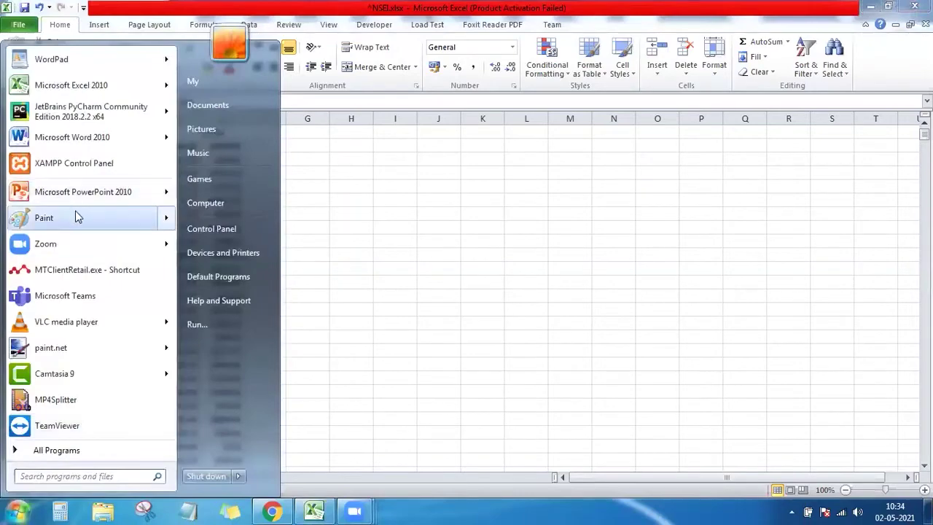
Step: Draw a doji candle in Paint: a tall vertical rectangle crossed by a short thin horizontal bar
{"action": "key", "text": "Escape"}
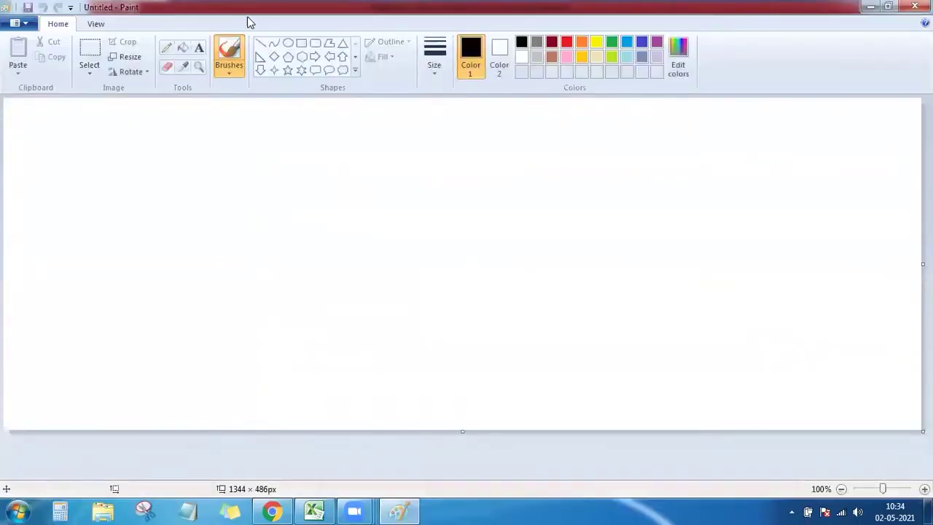
{"action": "left_click", "coordinate": [301, 42]}
{"action": "left_click_drag", "start_coordinate": [290, 172], "coordinate": [292, 329]}
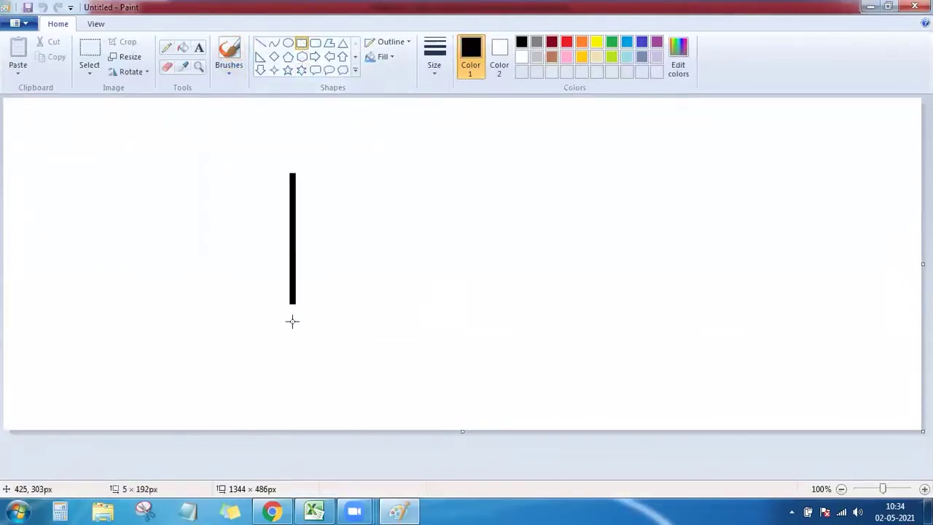
{"action": "left_click", "coordinate": [324, 309]}
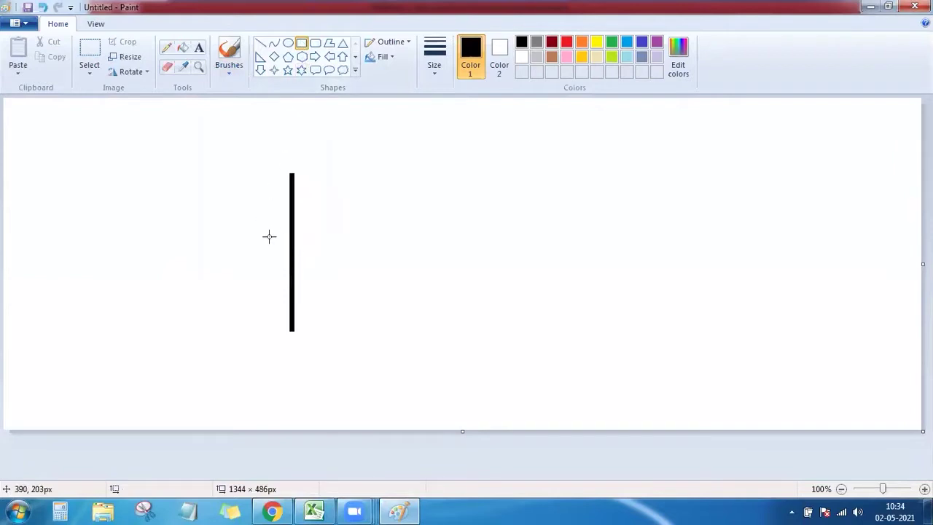
{"action": "mouse_move", "coordinate": [269, 236]}
{"action": "left_mouse_down"}
{"action": "mouse_move", "coordinate": [319, 255]}
{"action": "mouse_move", "coordinate": [313, 242]}
{"action": "left_mouse_up"}
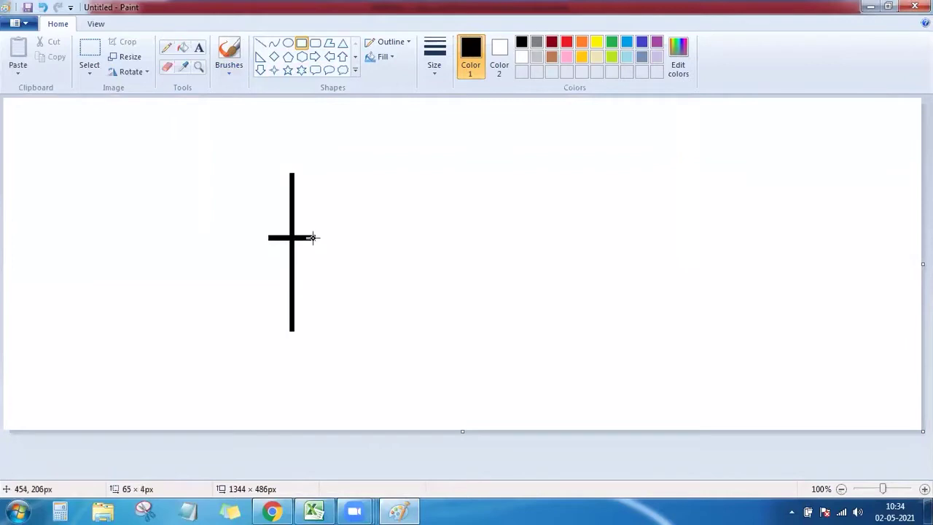
{"action": "left_click_drag", "start_coordinate": [313, 241], "coordinate": [314, 241]}
{"action": "left_click", "coordinate": [358, 191]}
{"action": "left_click", "coordinate": [199, 48]}
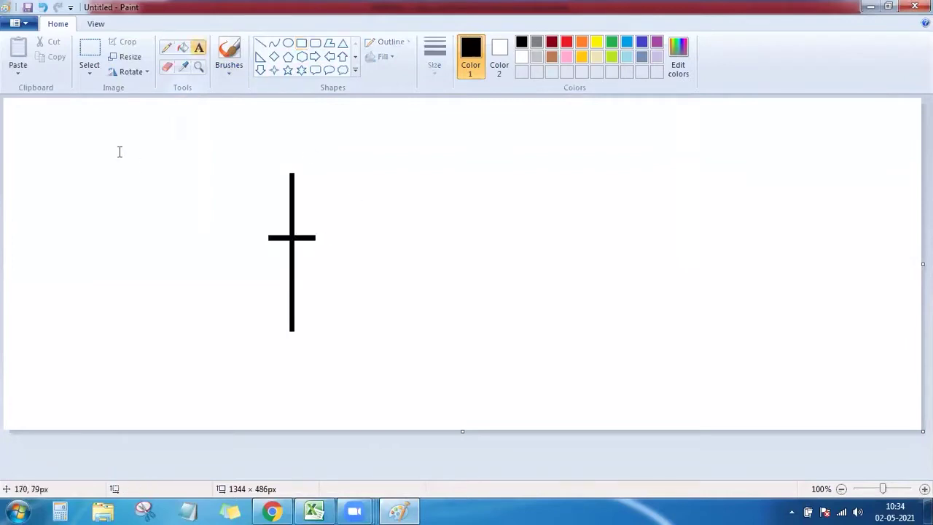
Step: Type 'Doji' and the condition 'abs(open - close) < close*0.01%' beside the candle
{"action": "left_click", "coordinate": [385, 124]}
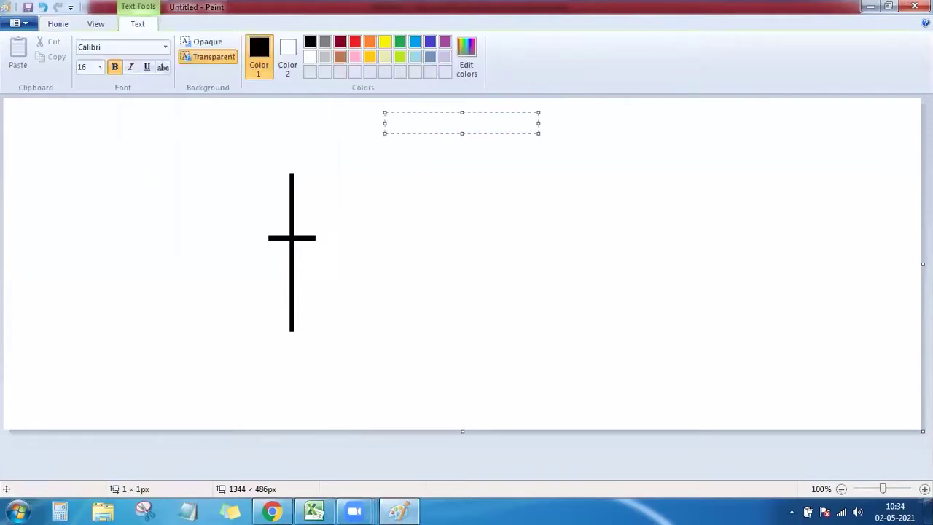
{"action": "type", "text": "Doji"}
{"action": "key", "text": "Return"}
{"action": "key", "text": "Return"}
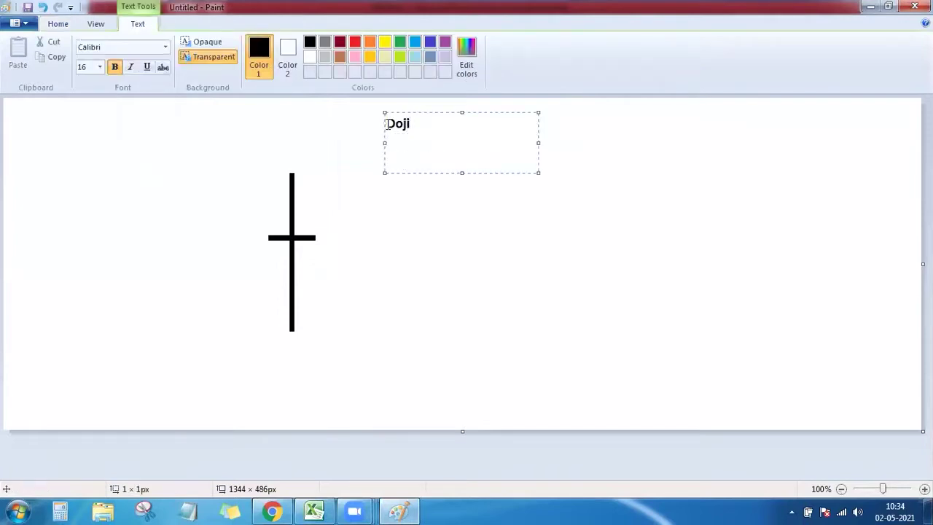
{"action": "type", "text": "open "}
{"action": "type", "text": "- close"}
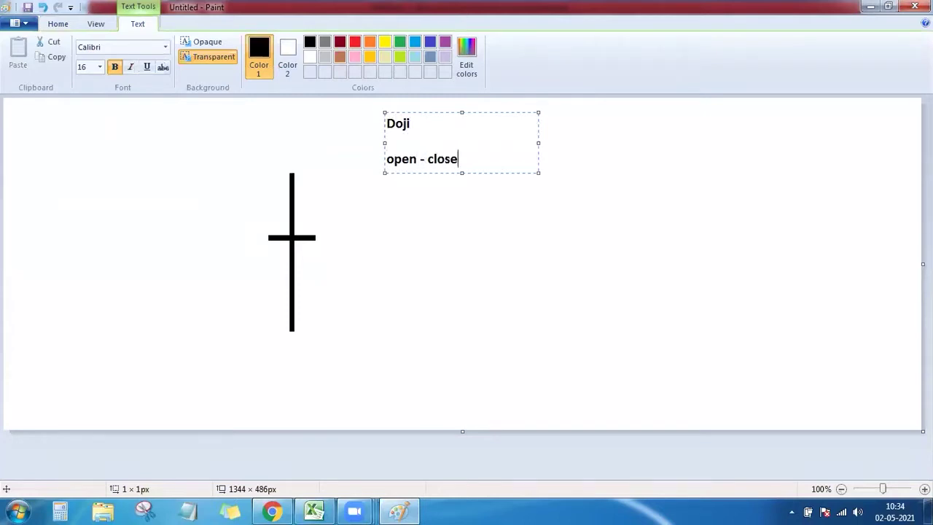
{"action": "left_click", "coordinate": [386, 159]}
{"action": "type", "text": "abs"}
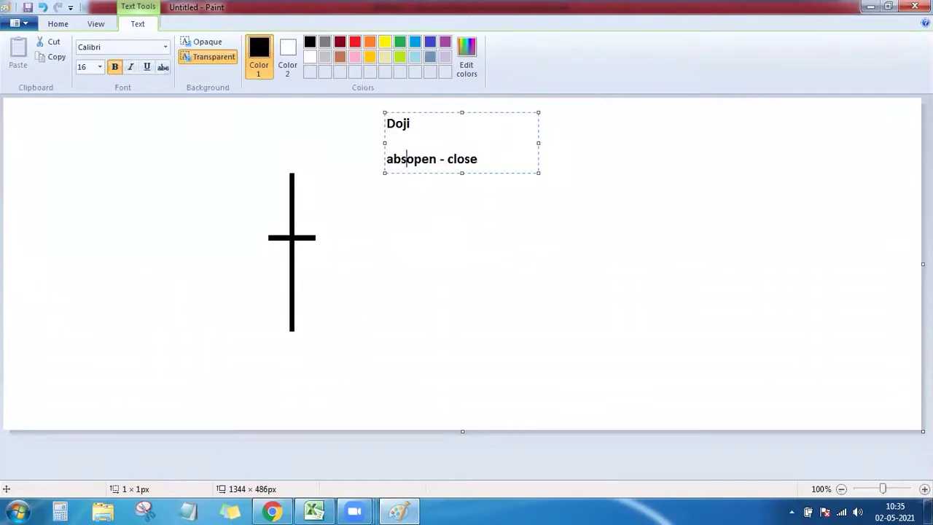
{"action": "type", "text": "("}
{"action": "left_click", "coordinate": [473, 159]}
{"action": "type", "text": ")"}
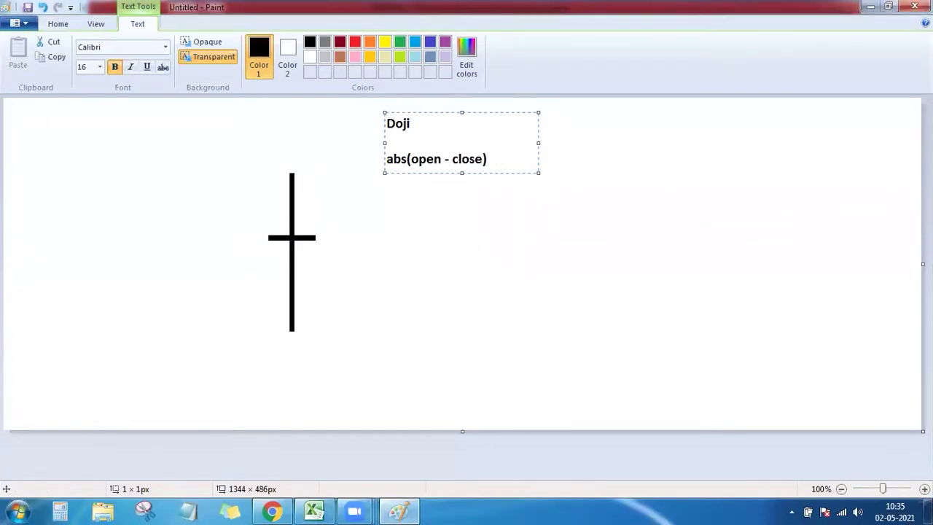
{"action": "type", "text": "< "}
{"action": "type", "text": "close"}
{"action": "type", "text": "*0.0"}
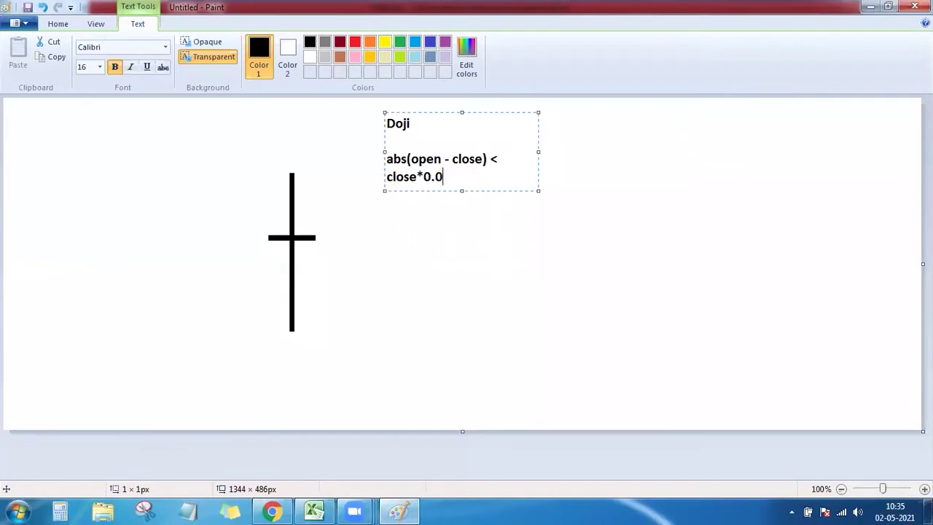
{"action": "type", "text": "1%"}
Step: Add the second condition line 'High - low > close*1%' and finish the Doji notes
{"action": "left_click_drag", "start_coordinate": [471, 180], "coordinate": [425, 182]}
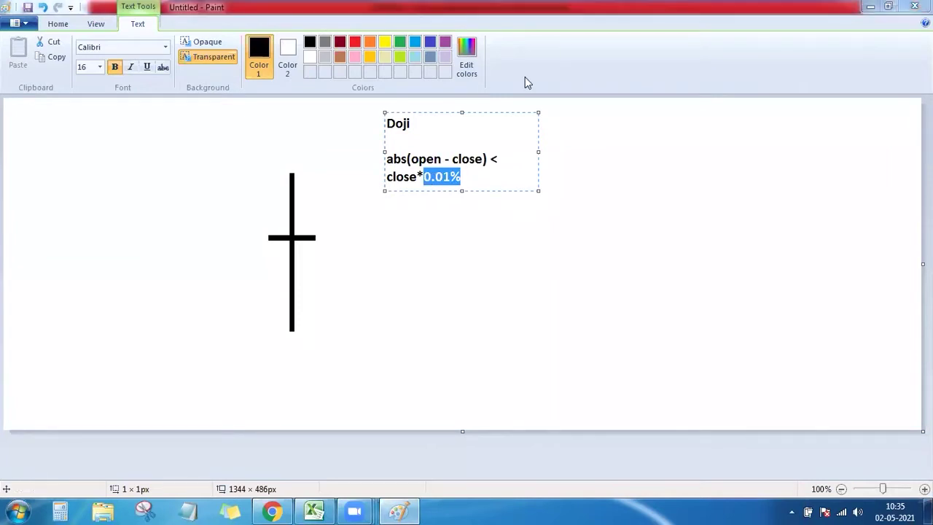
{"action": "left_click", "coordinate": [477, 181]}
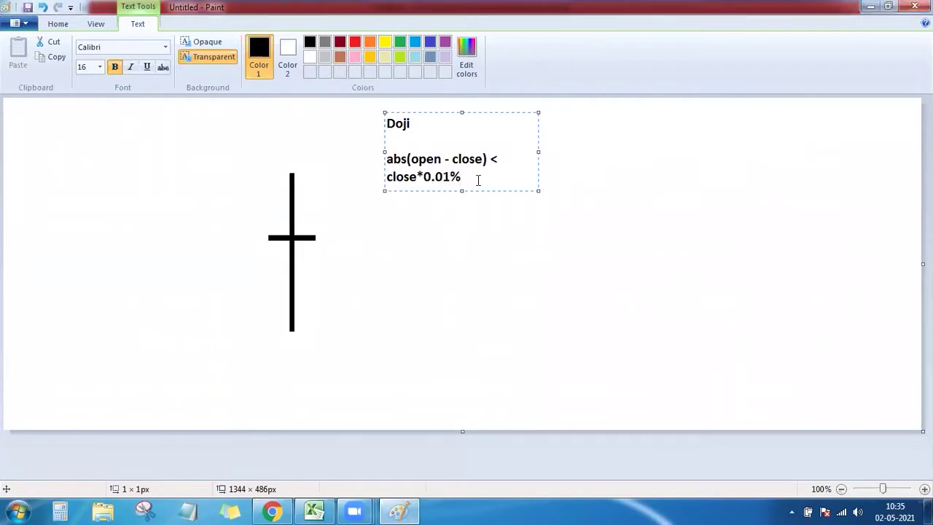
{"action": "key", "text": "Return"}
{"action": "key", "text": "Return"}
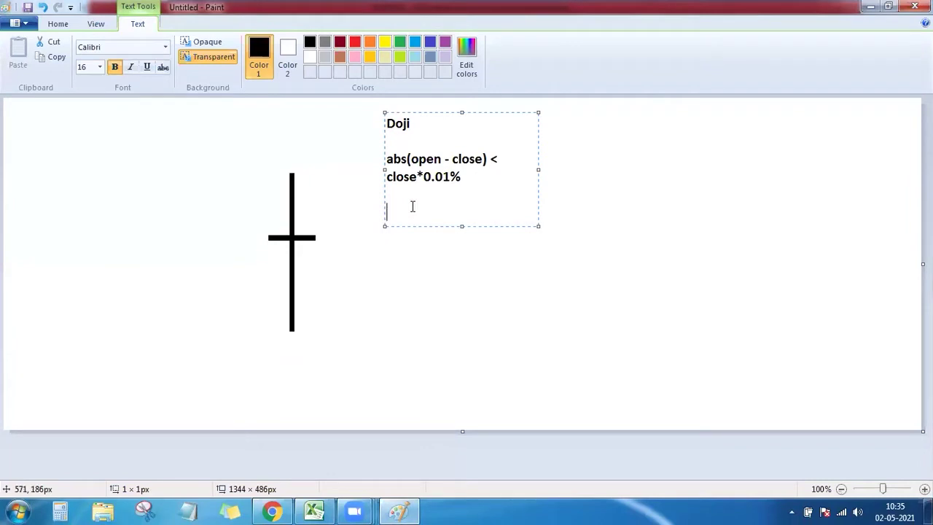
{"action": "type", "text": "High "}
{"action": "type", "text": "- low"}
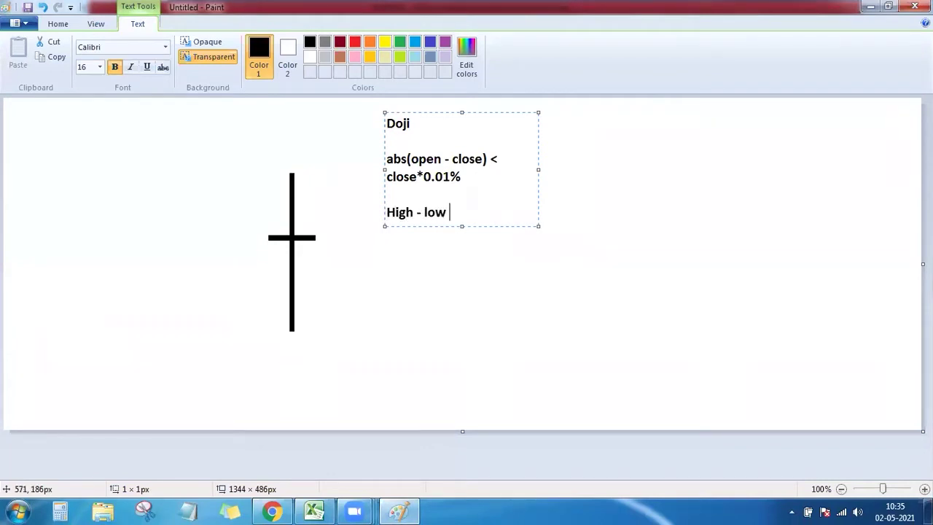
{"action": "type", "text": " > "}
{"action": "type", "text": "close*"}
{"action": "type", "text": "1%"}
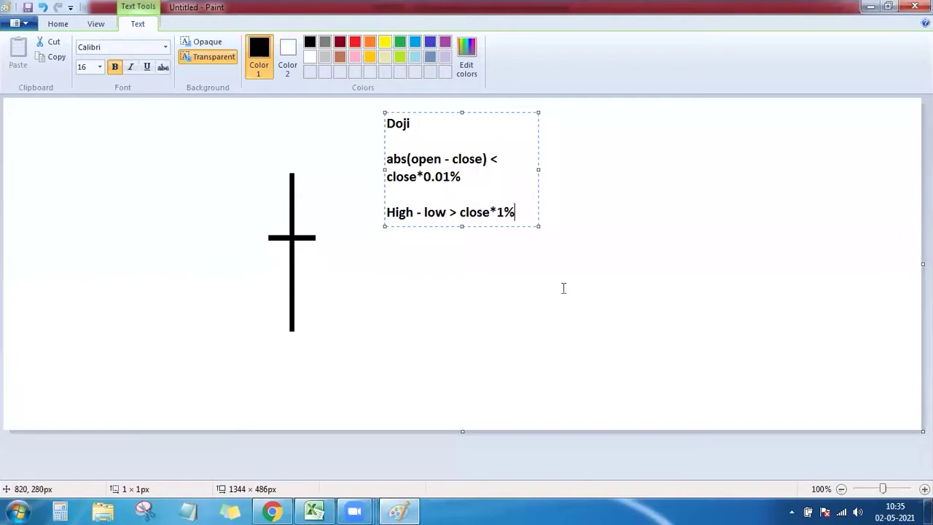
{"action": "left_click", "coordinate": [556, 167]}
{"action": "left_click", "coordinate": [656, 138]}
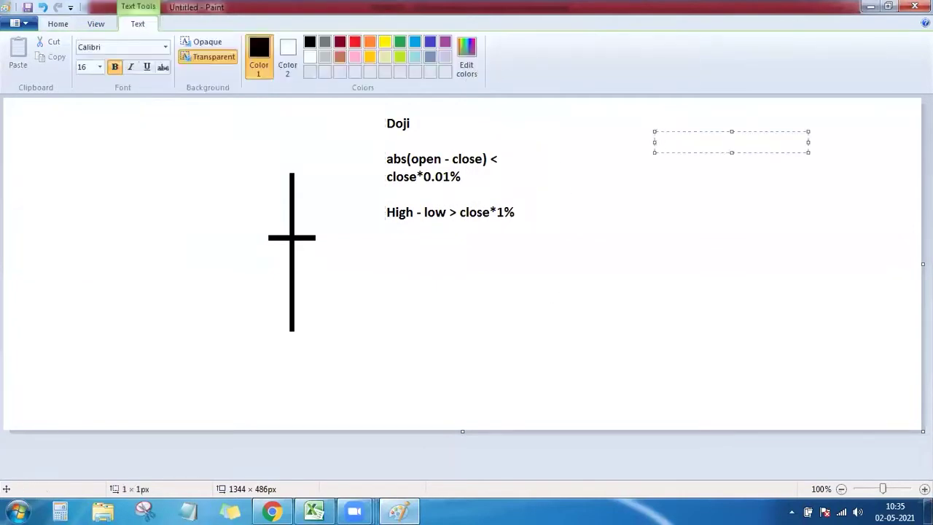
Step: Type the sample prices 105, 100 and 102 on separate lines
{"action": "type", "text": "105"}
{"action": "key", "text": "Return"}
{"action": "key", "text": "Return"}
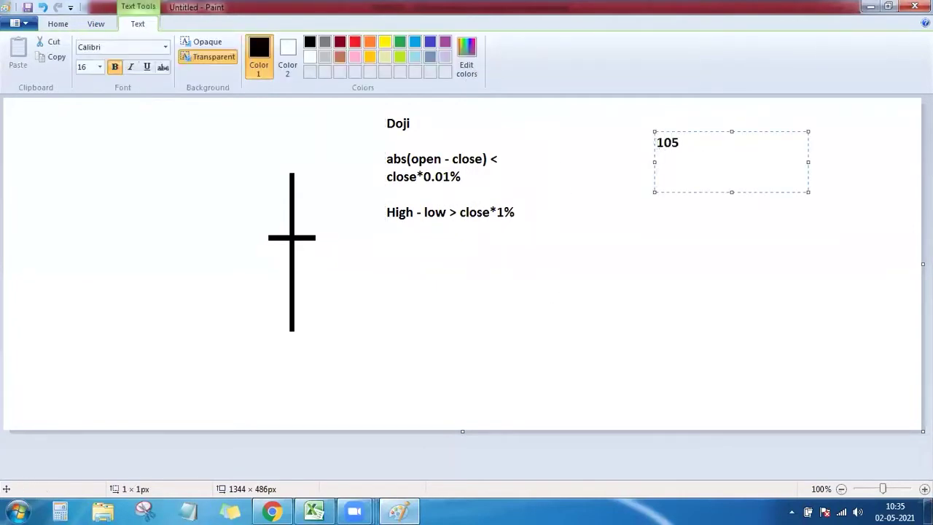
{"action": "type", "text": "100"}
{"action": "key", "text": "Return"}
{"action": "key", "text": "Return"}
{"action": "type", "text": "10"}
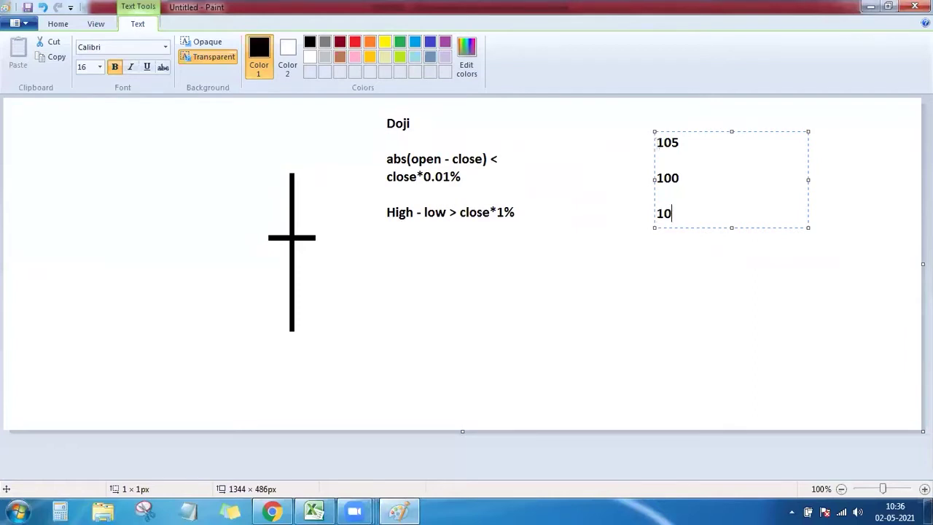
{"action": "type", "text": "2"}
{"action": "key", "text": "Return"}
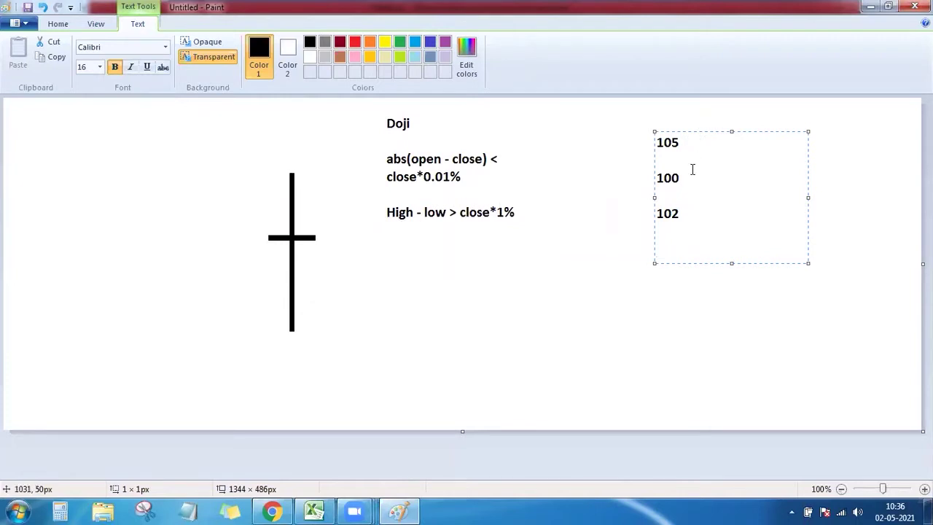
Step: Review the 105, 100, 102 values in the text box and commit it to the canvas
{"action": "left_click_drag", "start_coordinate": [688, 175], "coordinate": [665, 142]}
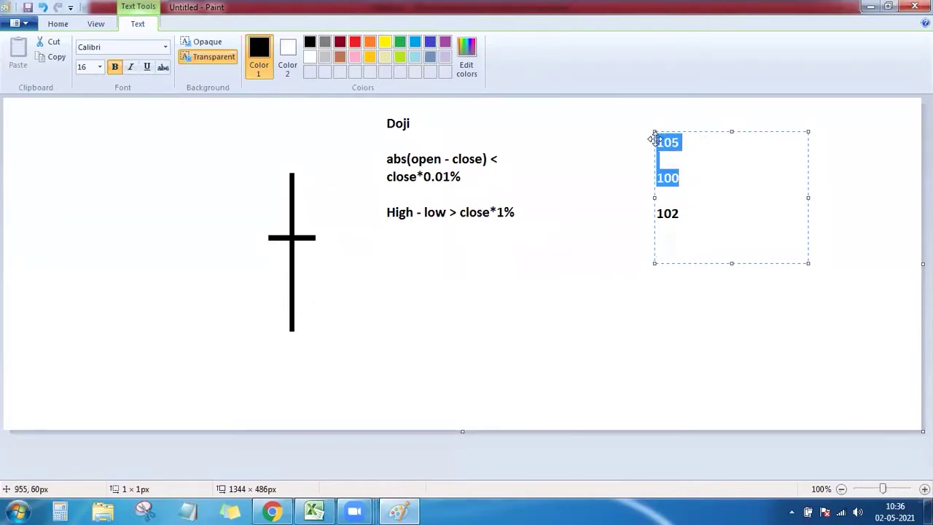
{"action": "left_click_drag", "start_coordinate": [685, 216], "coordinate": [654, 214]}
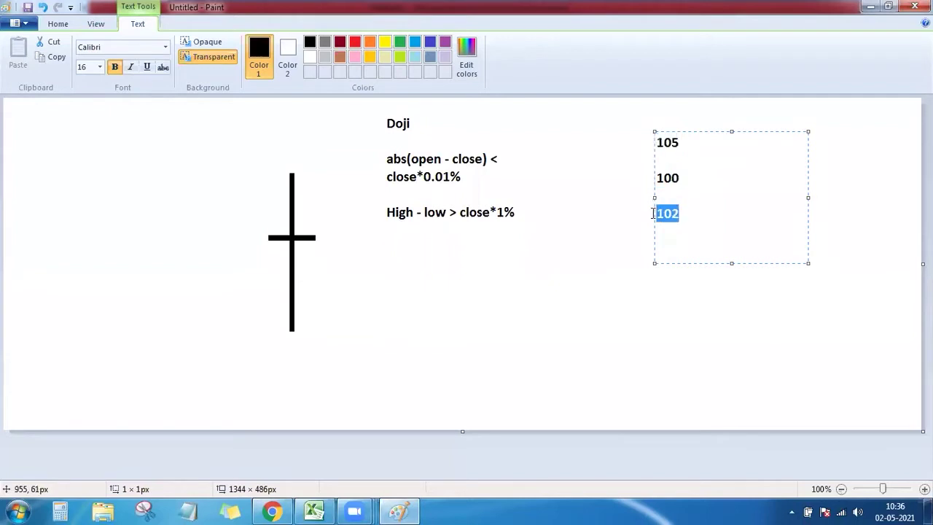
{"action": "left_click", "coordinate": [687, 216]}
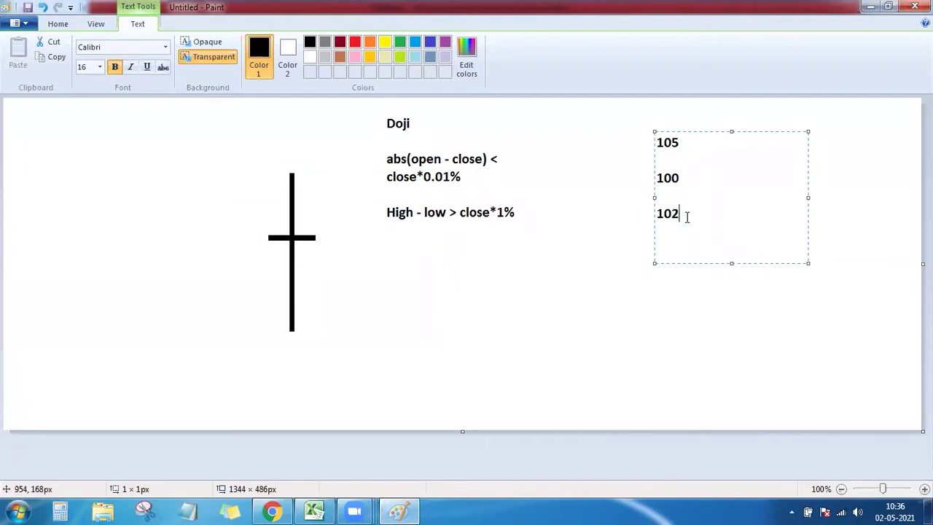
{"action": "left_click", "coordinate": [686, 144]}
{"action": "left_click_drag", "start_coordinate": [683, 215], "coordinate": [656, 214]}
{"action": "left_click_drag", "start_coordinate": [686, 180], "coordinate": [654, 140]}
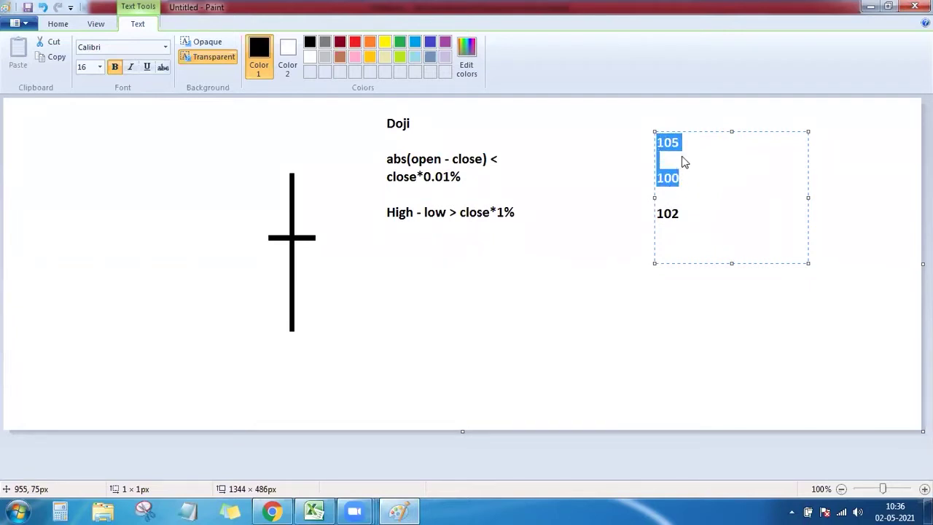
{"action": "left_click", "coordinate": [682, 156]}
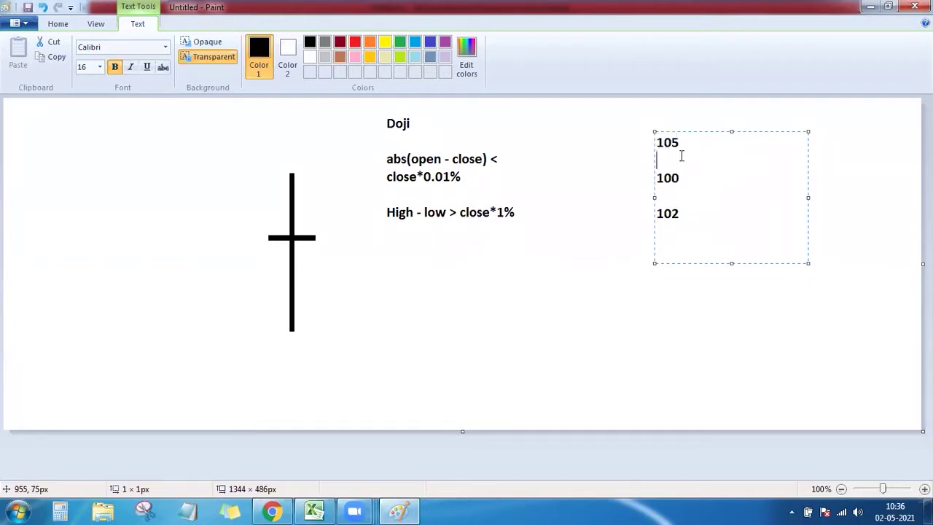
{"action": "left_click", "coordinate": [486, 247]}
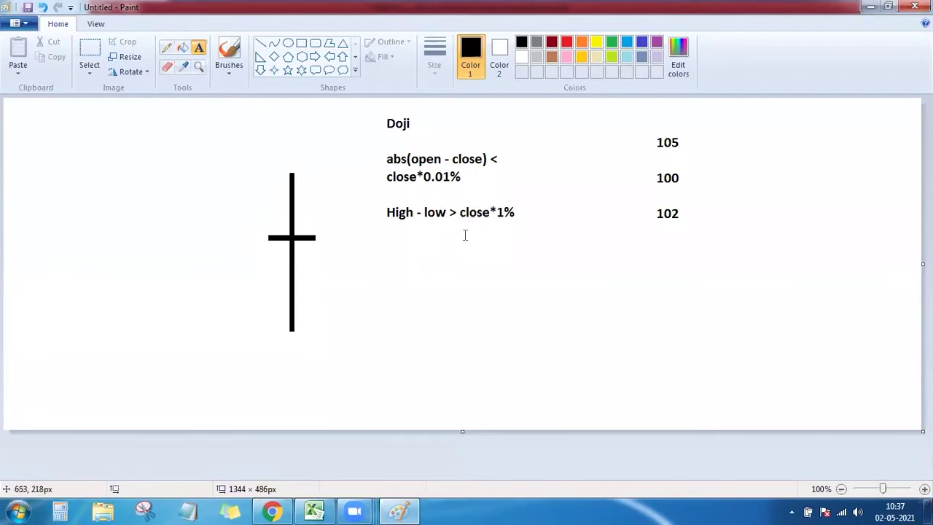
Step: In Excel, head column F with 'Doji' in cell F1
{"action": "left_click", "coordinate": [314, 511]}
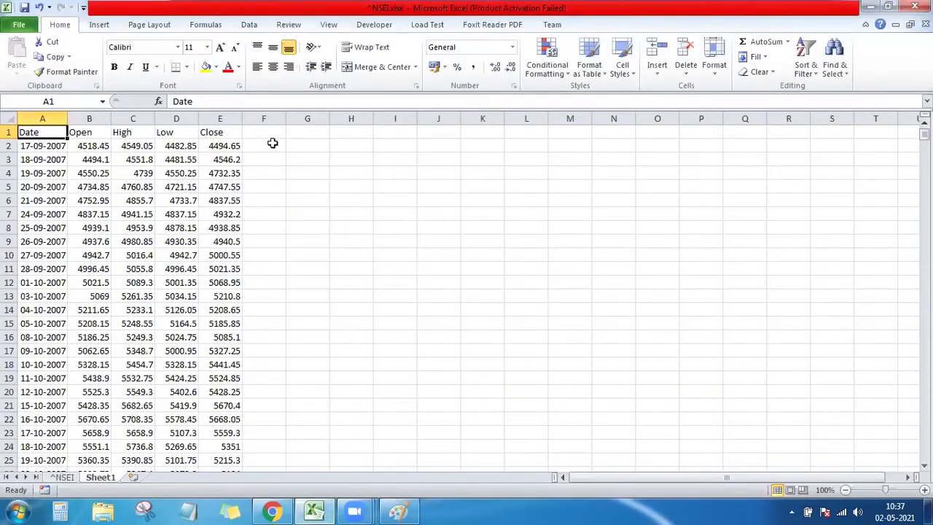
{"action": "left_click", "coordinate": [274, 130]}
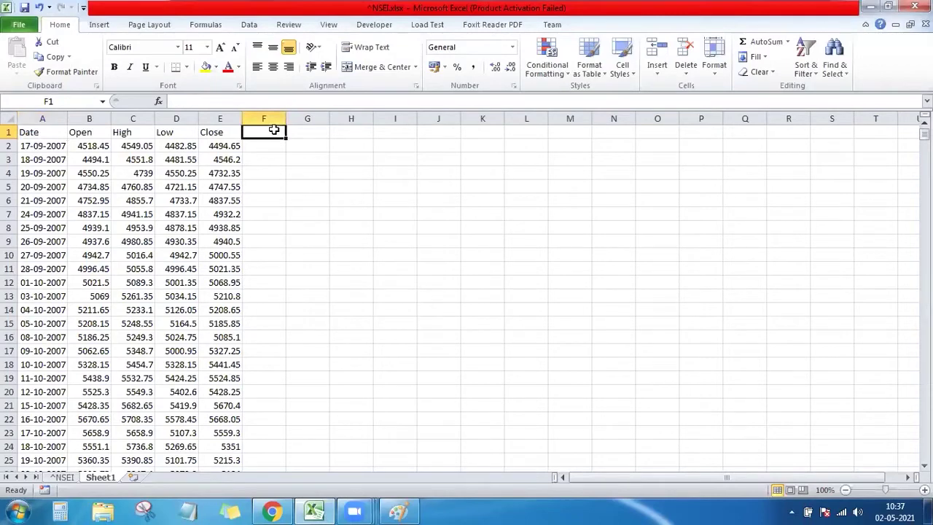
{"action": "type", "text": "DOJI"}
{"action": "key", "text": "BackSpace"}
{"action": "key", "text": "BackSpace"}
{"action": "key", "text": "BackSpace"}
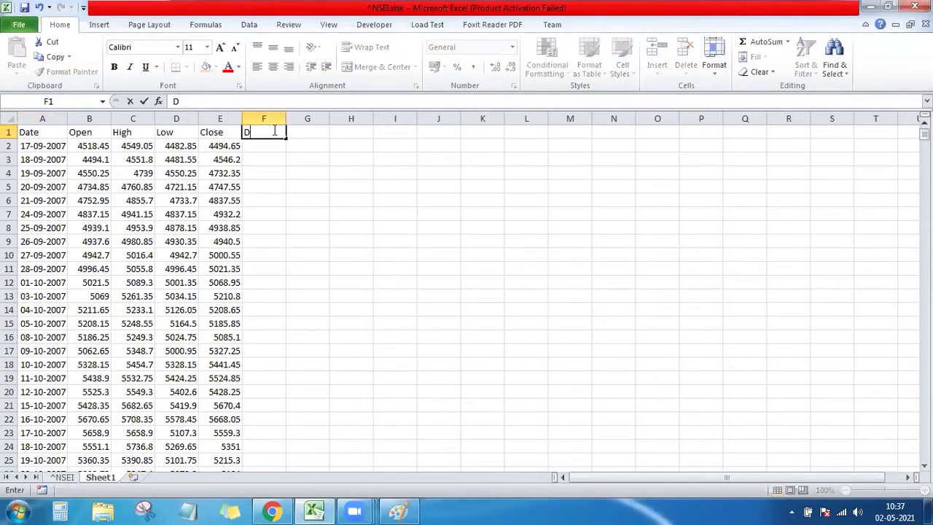
{"action": "type", "text": "oji"}
{"action": "key", "text": "Return"}
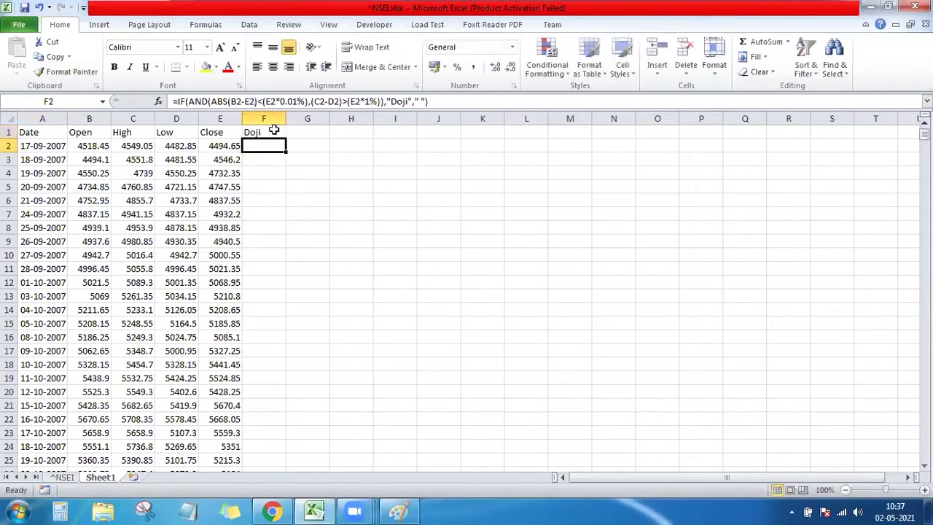
Step: Start the F2 formula as =IF(AND(, checking the Doji notes in Paint
{"action": "type", "text": "="}
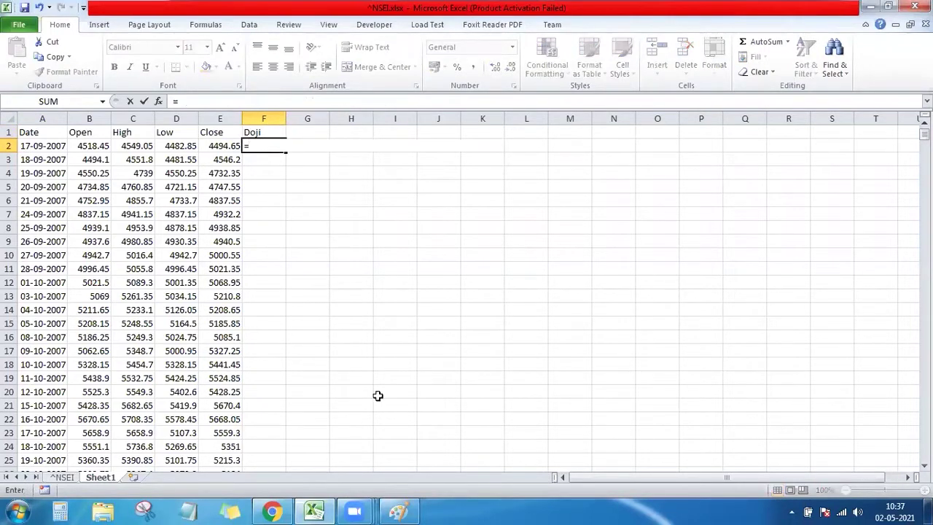
{"action": "mouse_move", "coordinate": [399, 510]}
{"action": "type", "text": "I"}
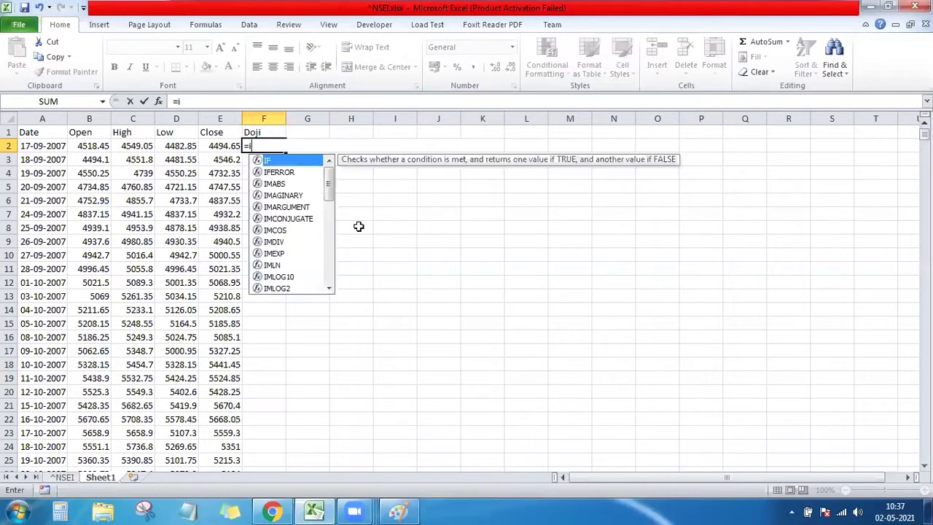
{"action": "type", "text": "F("}
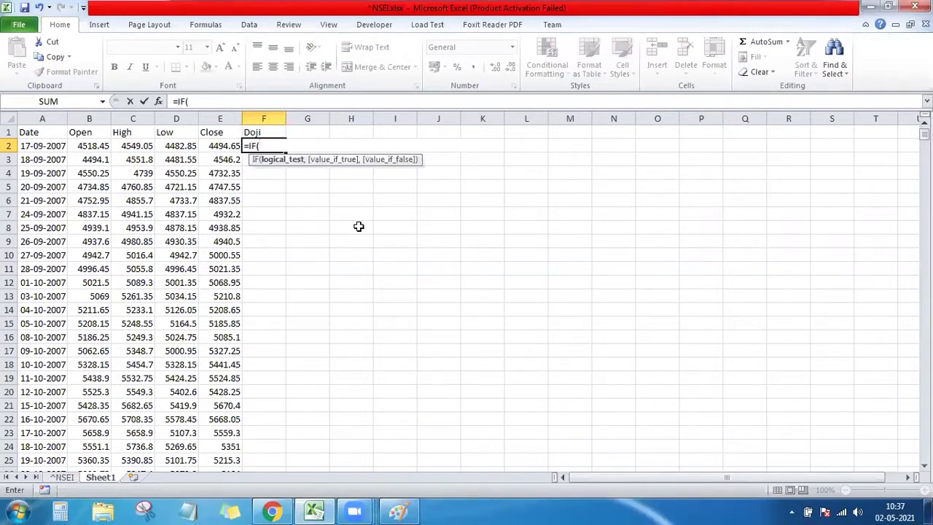
{"action": "type", "text": "("}
{"action": "left_click", "coordinate": [146, 146]}
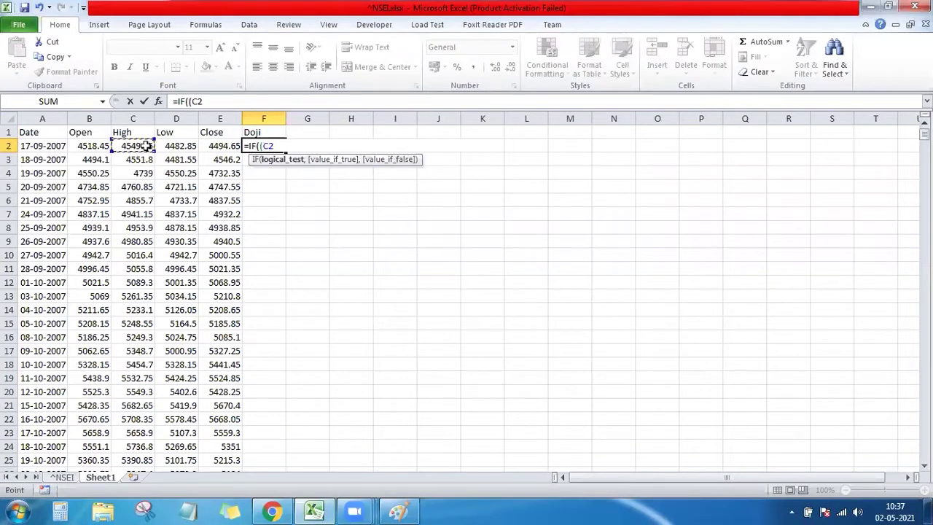
{"action": "key", "text": "BackSpace"}
{"action": "key", "text": "BackSpace"}
{"action": "key", "text": "BackSpace"}
{"action": "type", "text": "and"}
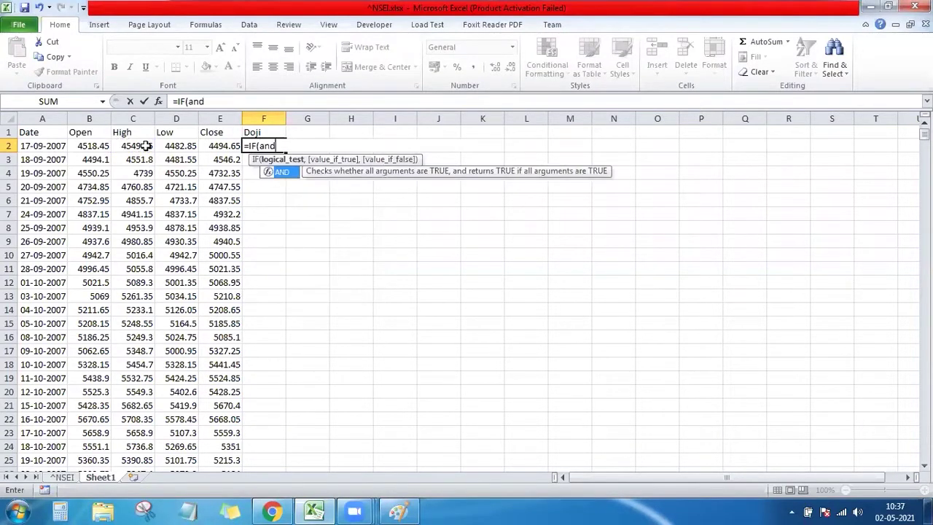
{"action": "key", "text": "Tab"}
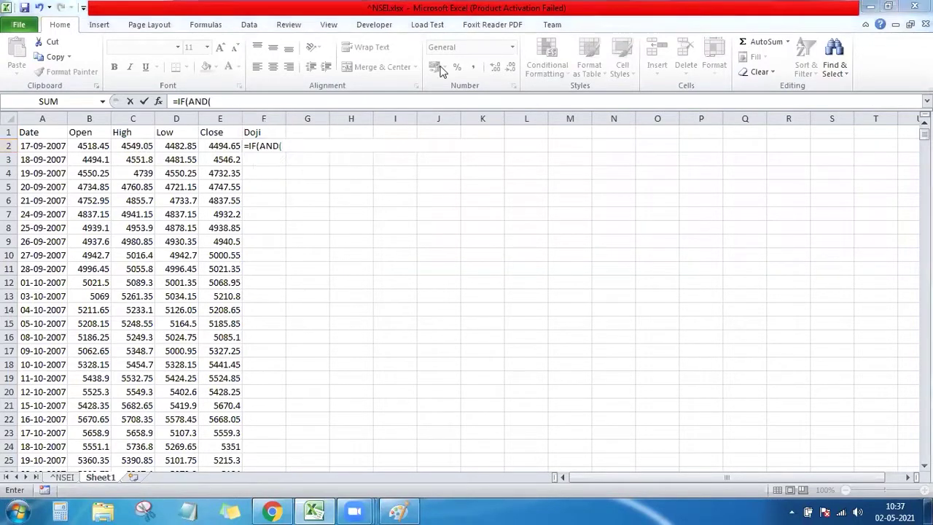
{"action": "left_click", "coordinate": [281, 145]}
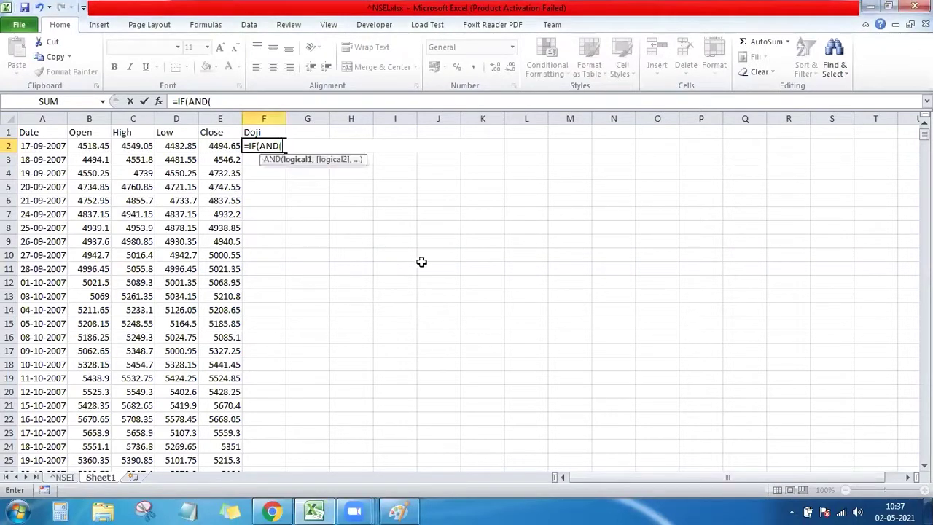
{"action": "left_click", "coordinate": [399, 510]}
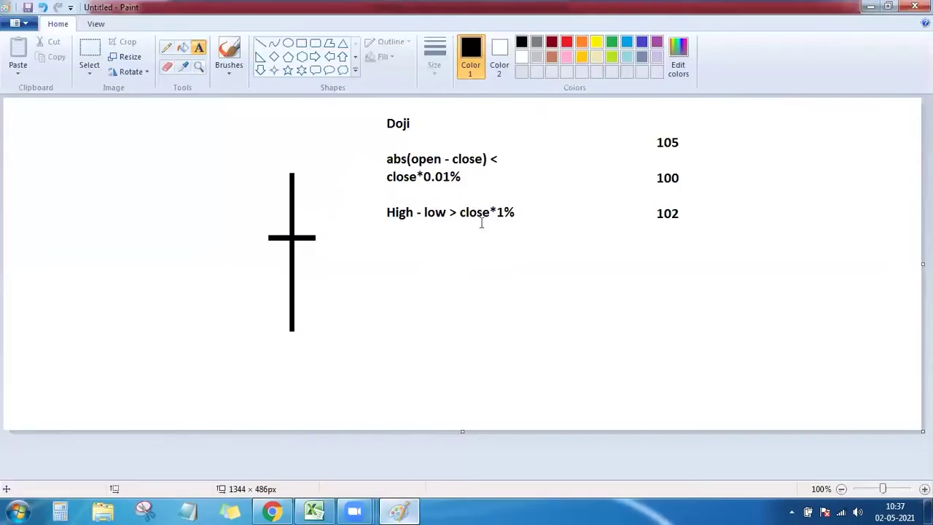
{"action": "left_click", "coordinate": [314, 510]}
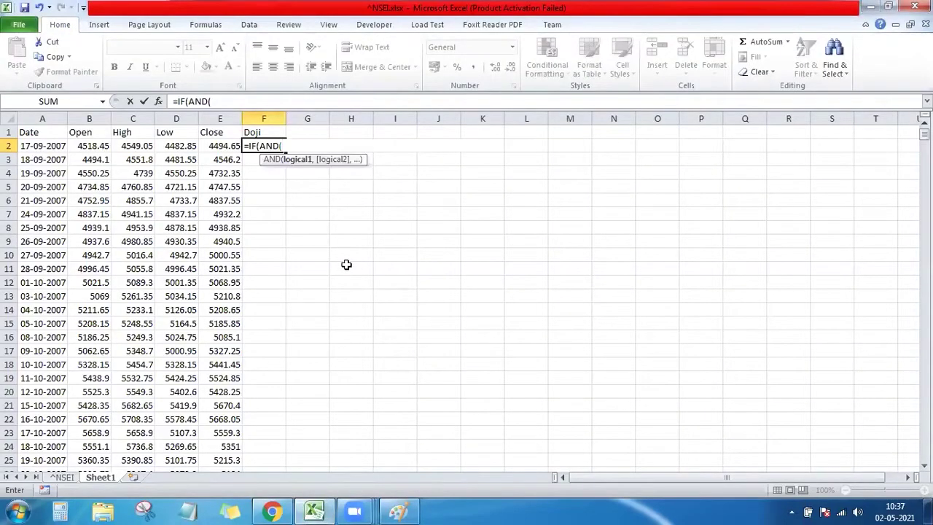
Step: Add the range test (C2-D2)>E2*1% and begin the ABS body test
{"action": "type", "text": "("}
{"action": "left_click", "coordinate": [147, 146]}
{"action": "type", "text": "-"}
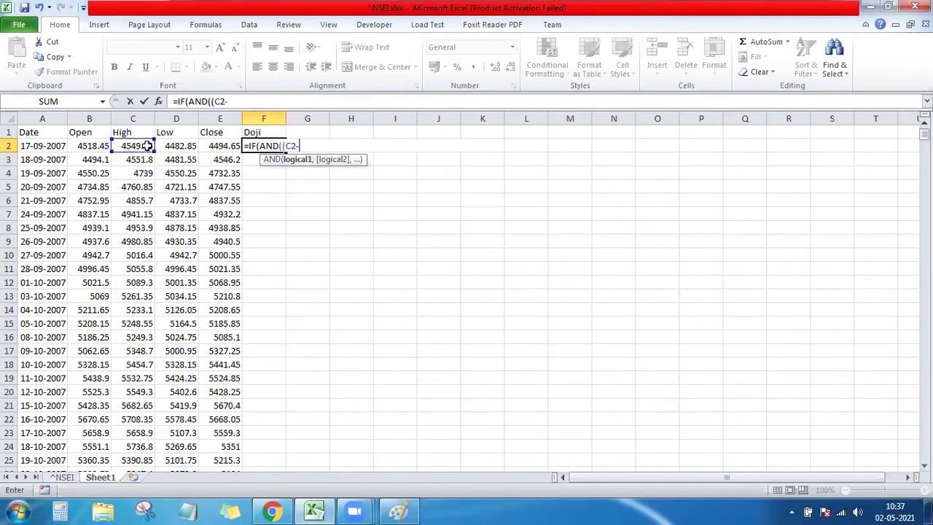
{"action": "left_click", "coordinate": [175, 146]}
{"action": "type", "text": ")>"}
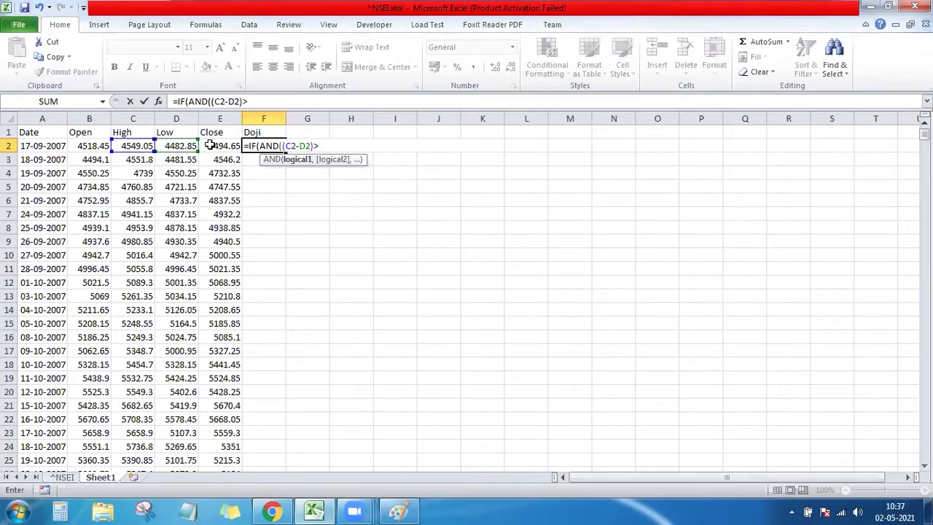
{"action": "left_click", "coordinate": [209, 146]}
{"action": "type", "text": "*1"}
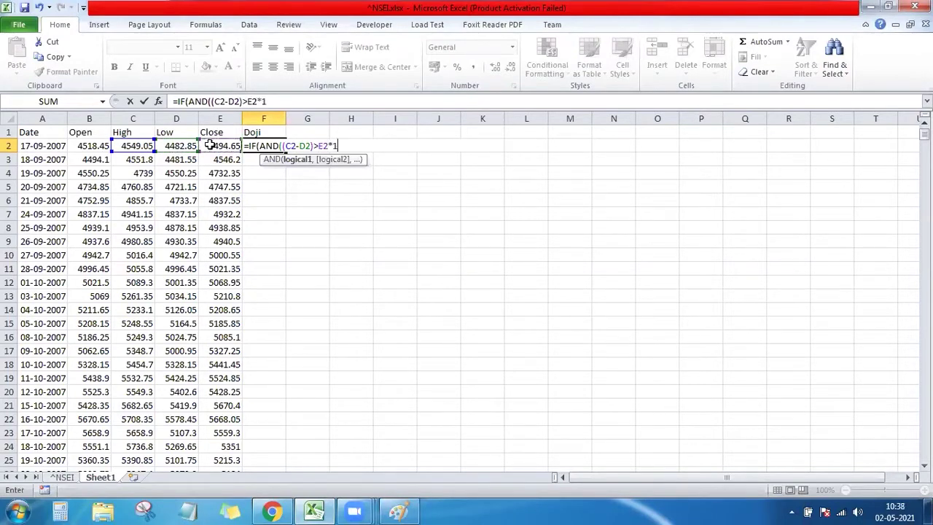
{"action": "type", "text": "%,"}
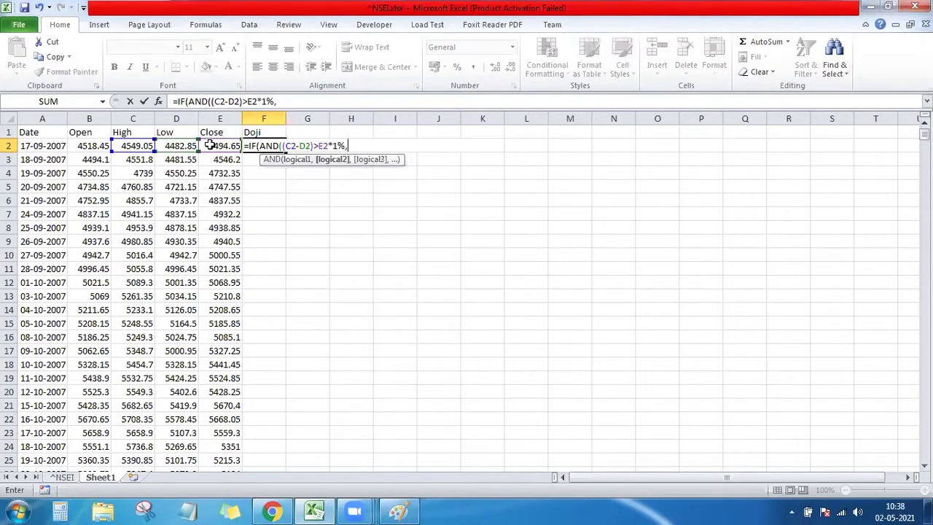
{"action": "type", "text": "("}
{"action": "type", "text": "abs"}
{"action": "key", "text": "Tab"}
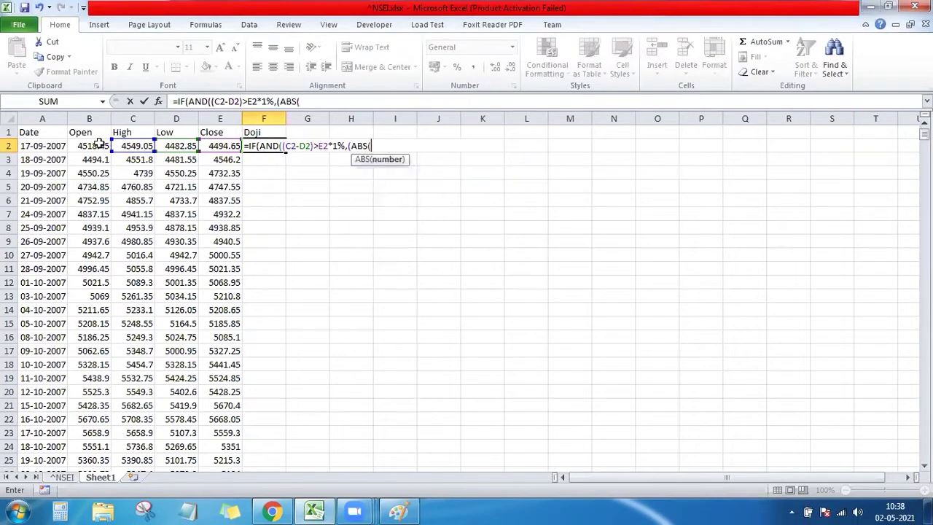
Step: Complete the body test ABS(B2-E2)<E2*0.01%, returning "Doji" or blank
{"action": "left_click", "coordinate": [100, 145]}
{"action": "type", "text": "-"}
{"action": "left_click", "coordinate": [231, 141]}
{"action": "type", "text": ")"}
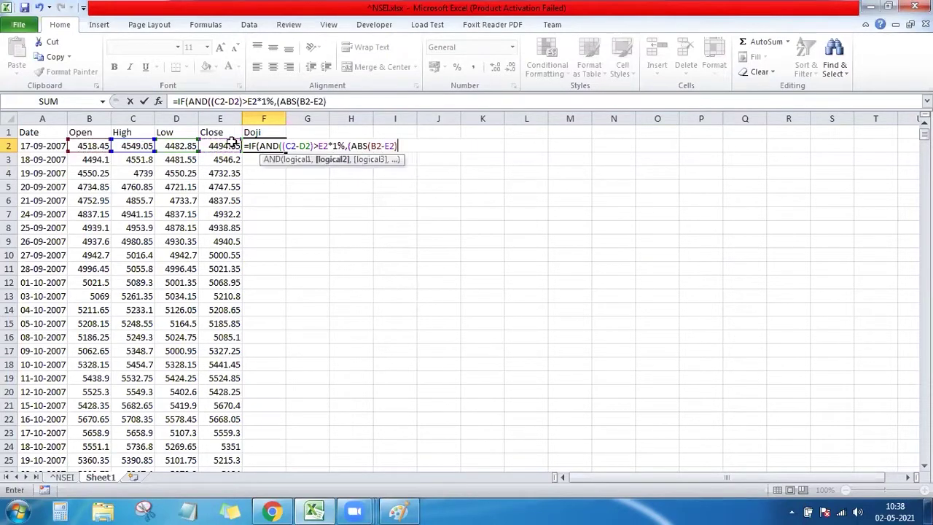
{"action": "type", "text": "<"}
{"action": "left_click", "coordinate": [230, 141]}
{"action": "type", "text": "*"}
{"action": "type", "text": "0.01%"}
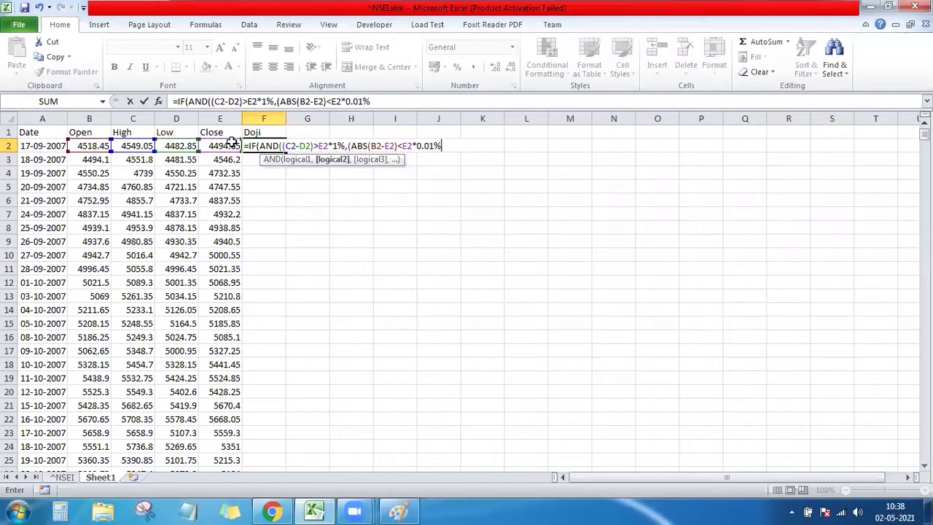
{"action": "type", "text": ")"}
{"action": "type", "text": ")"}
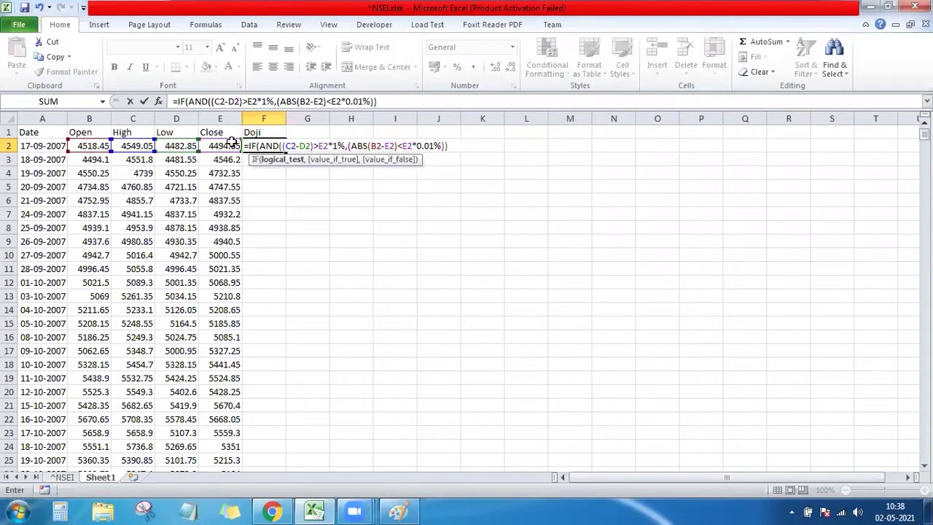
{"action": "type", "text": ","}
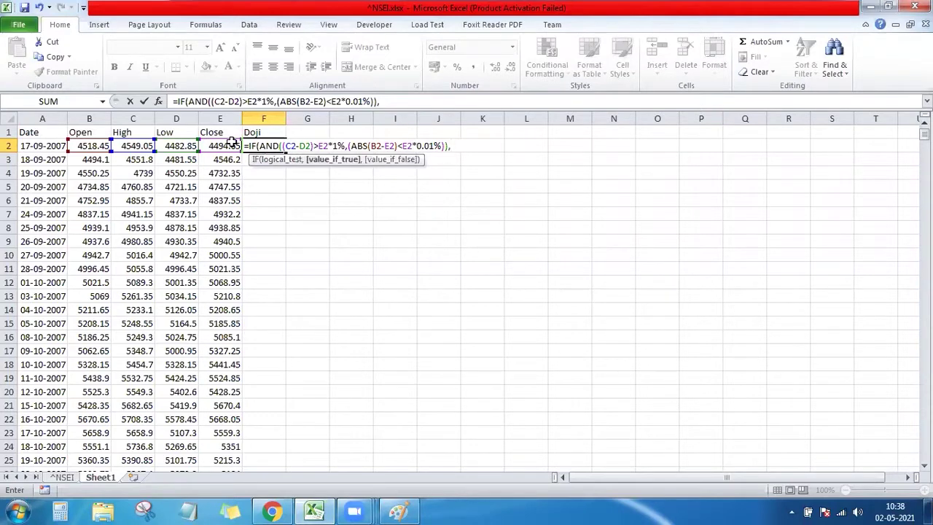
{"action": "type", "text": "\"Doji"}
{"action": "type", "text": "\", \"\")"}
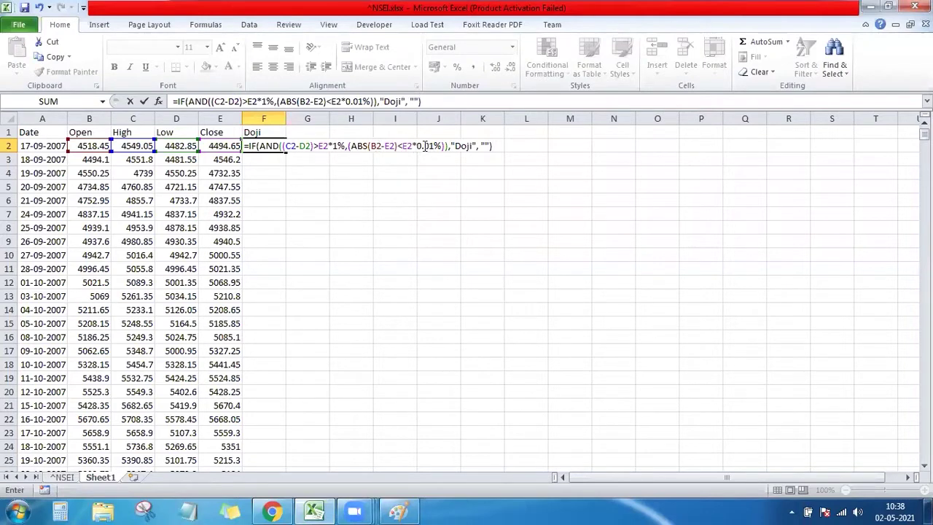
Step: Commit the Doji formula in F2 and copy it down a few rows
{"action": "key", "text": "Return"}
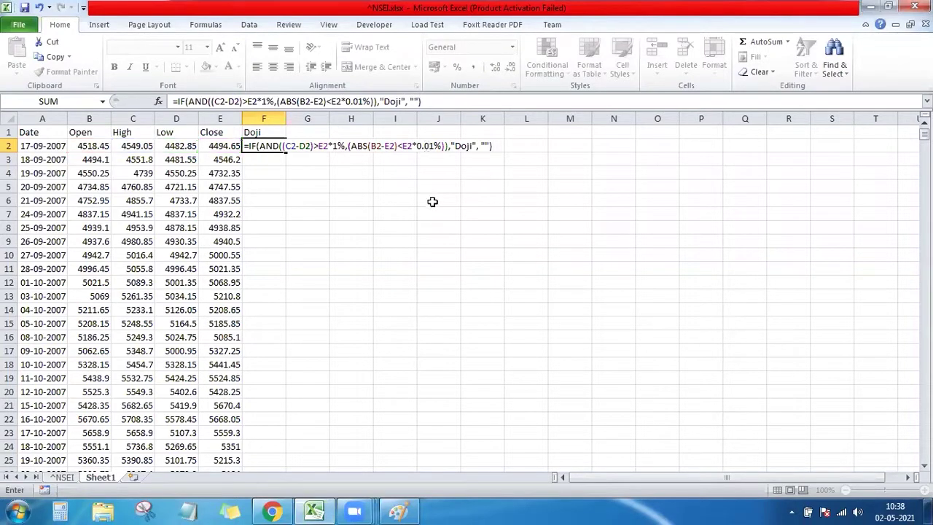
{"action": "key", "text": "Up"}
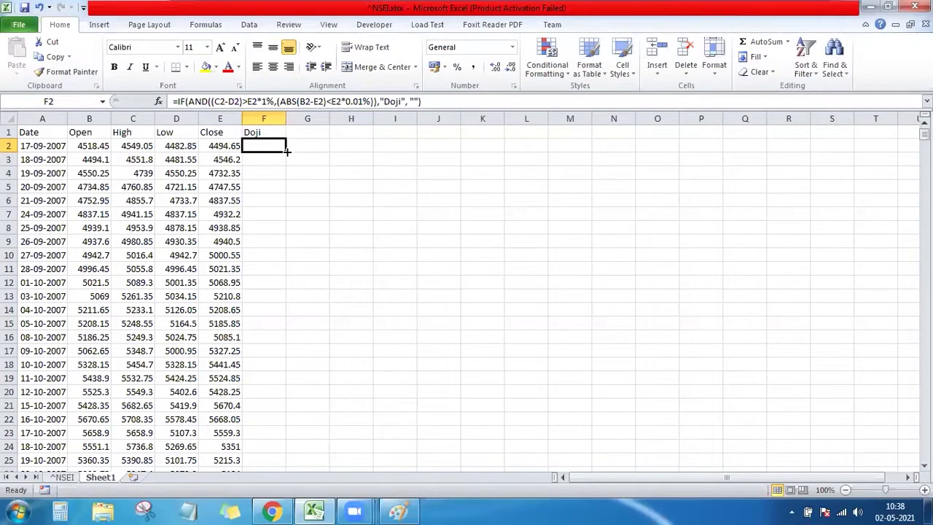
{"action": "left_click_drag", "start_coordinate": [287, 151], "coordinate": [287, 222]}
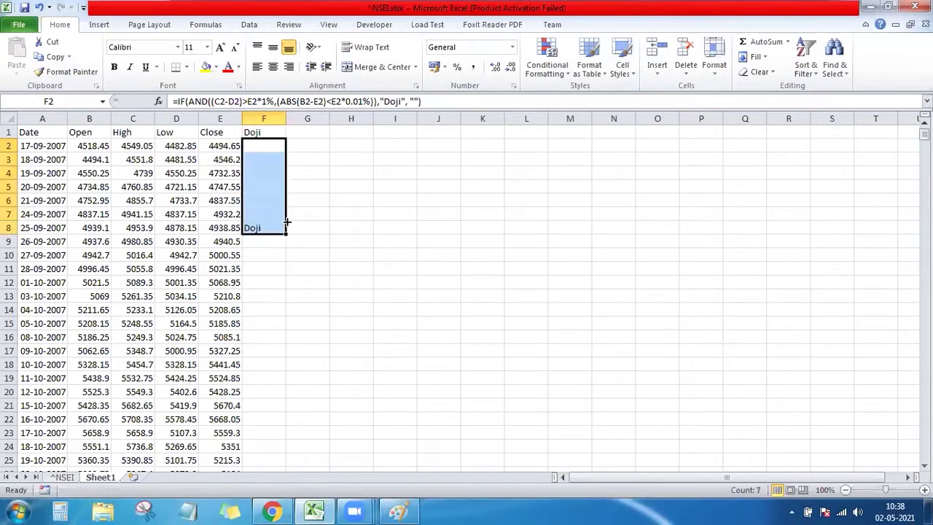
{"action": "left_click", "coordinate": [268, 266]}
{"action": "left_click", "coordinate": [268, 149]}
{"action": "left_click", "coordinate": [268, 156]}
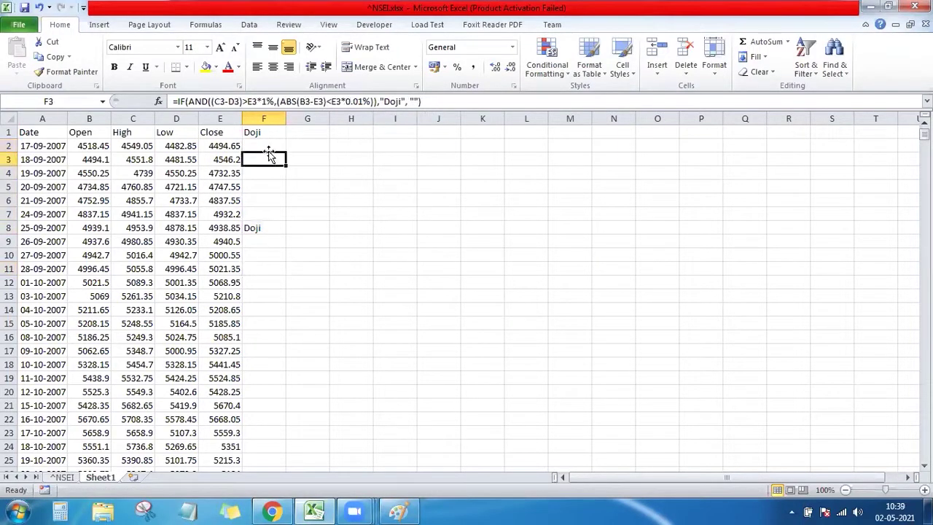
Step: Fill the Doji formula down all of column F and check the 25-09-2007 flag
{"action": "key", "text": "ctrl+shift+Down"}
{"action": "key", "text": "ctrl+BackSpace"}
{"action": "left_click", "coordinate": [269, 150]}
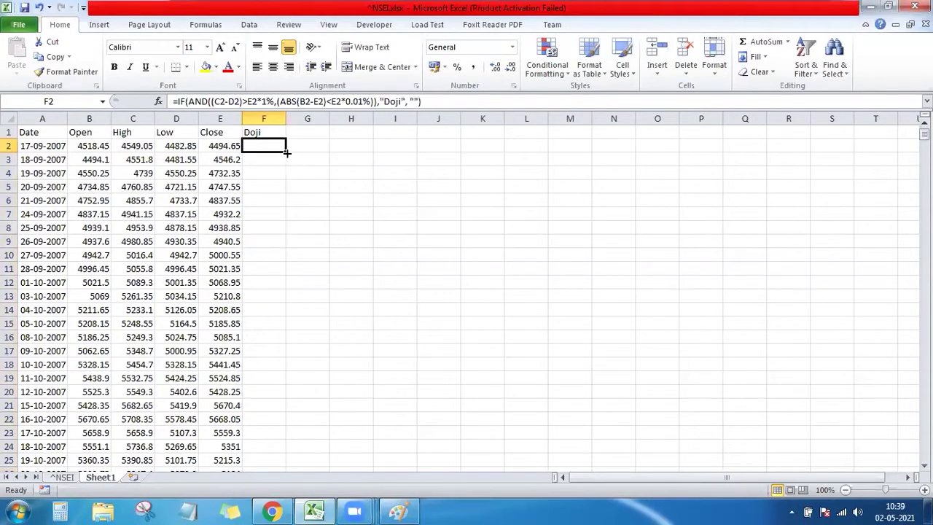
{"action": "double_click", "coordinate": [288, 151]}
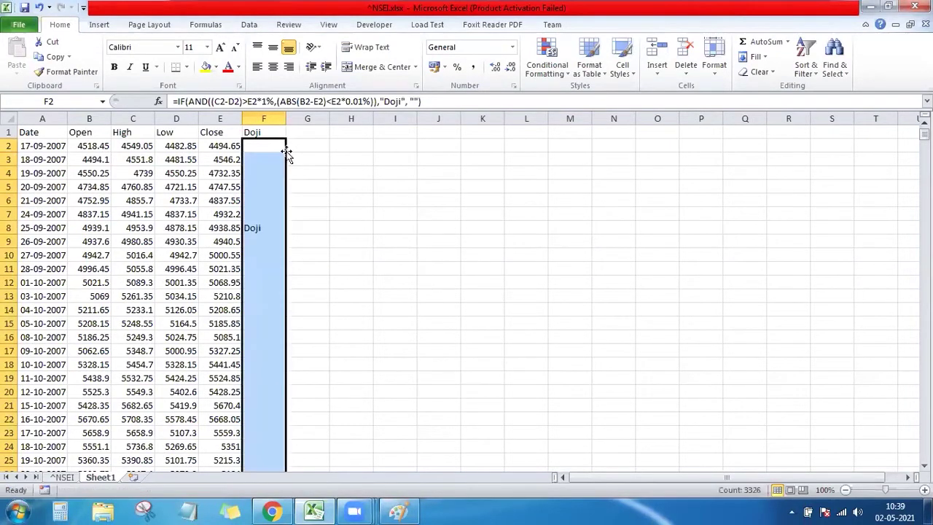
{"action": "left_click", "coordinate": [268, 226]}
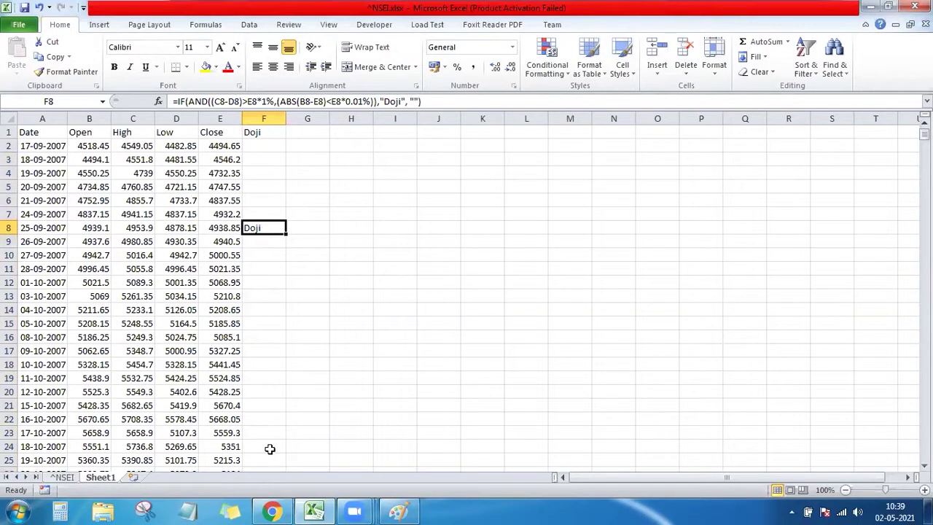
{"action": "left_click", "coordinate": [272, 510]}
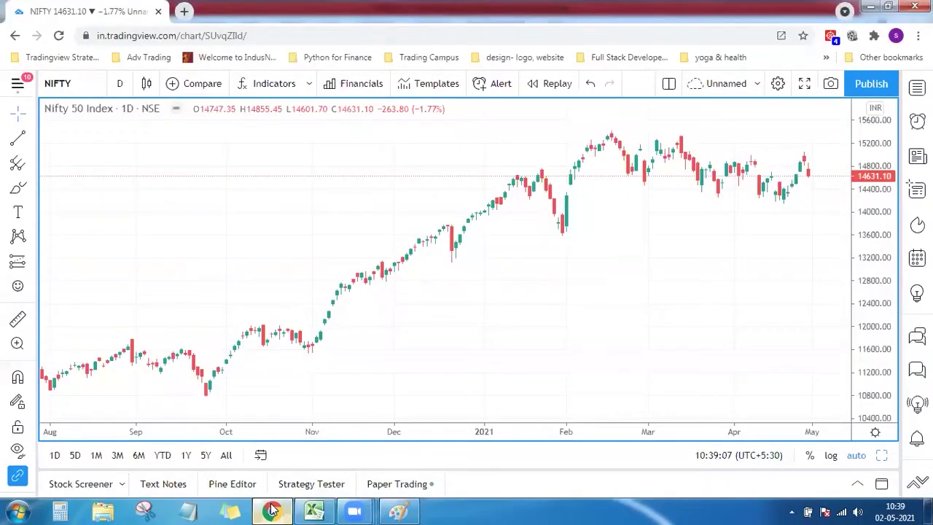
Step: Jump the TradingView Nifty chart to the date 2007-09-25
{"action": "left_click", "coordinate": [261, 455]}
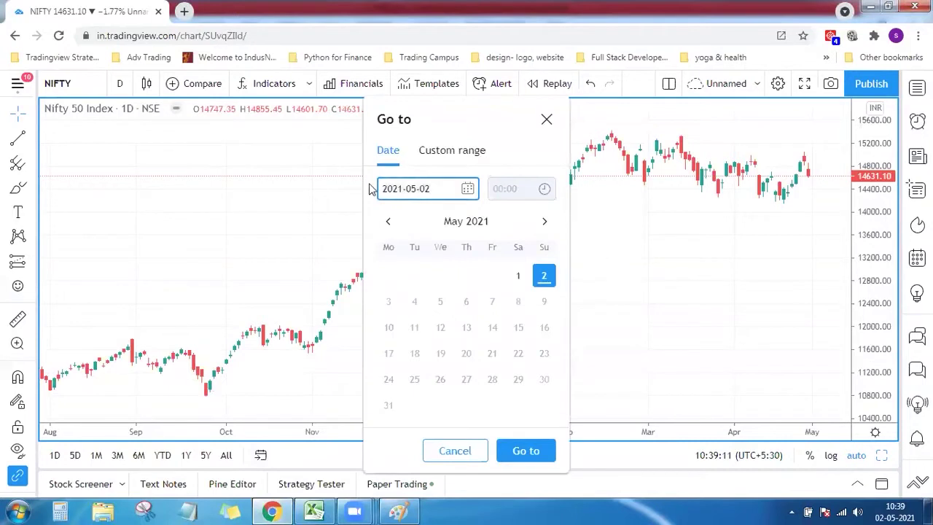
{"action": "key", "text": "ctrl+a"}
{"action": "type", "text": "2007-"}
{"action": "type", "text": "09-25"}
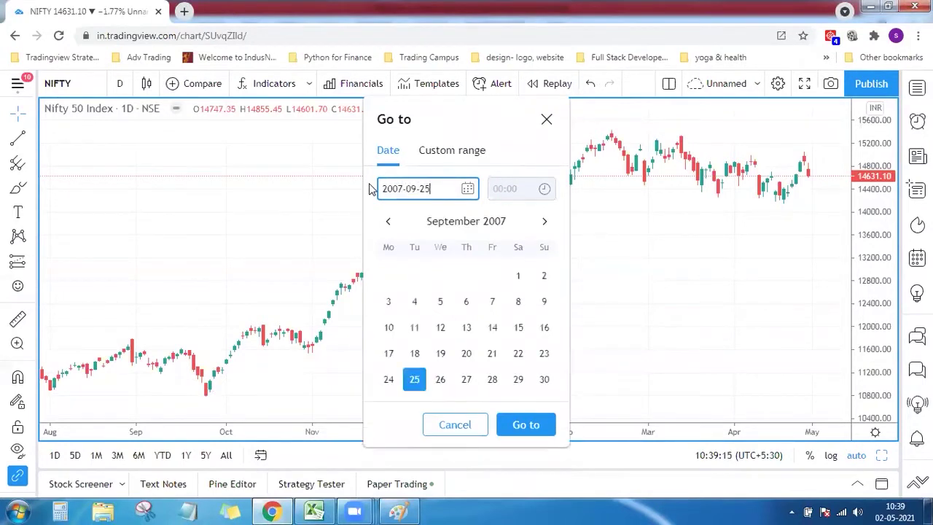
{"action": "key", "text": "Return"}
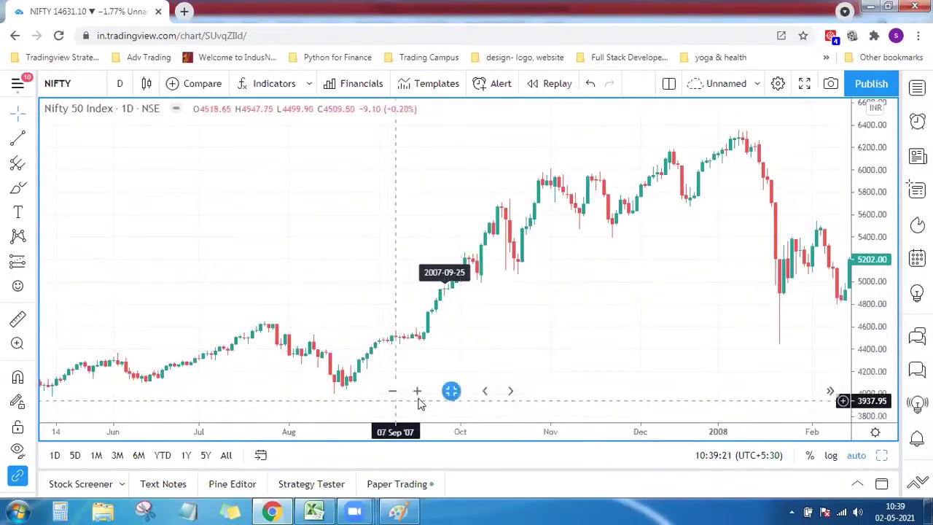
Step: Zoom in around September 2007 candles and stretch the price axis to enlarge them
{"action": "left_click", "coordinate": [417, 391]}
{"action": "left_click", "coordinate": [417, 392]}
{"action": "scroll", "coordinate": [617, 313], "scroll_direction": "up", "scroll_amount": 2}
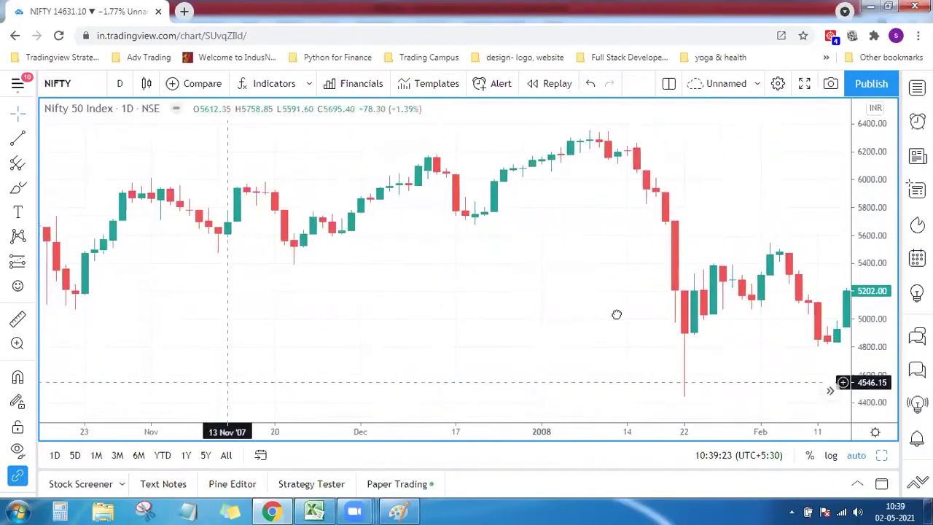
{"action": "scroll", "coordinate": [379, 341], "scroll_direction": "up", "scroll_amount": 2}
{"action": "left_click_drag", "start_coordinate": [495, 342], "coordinate": [627, 343]}
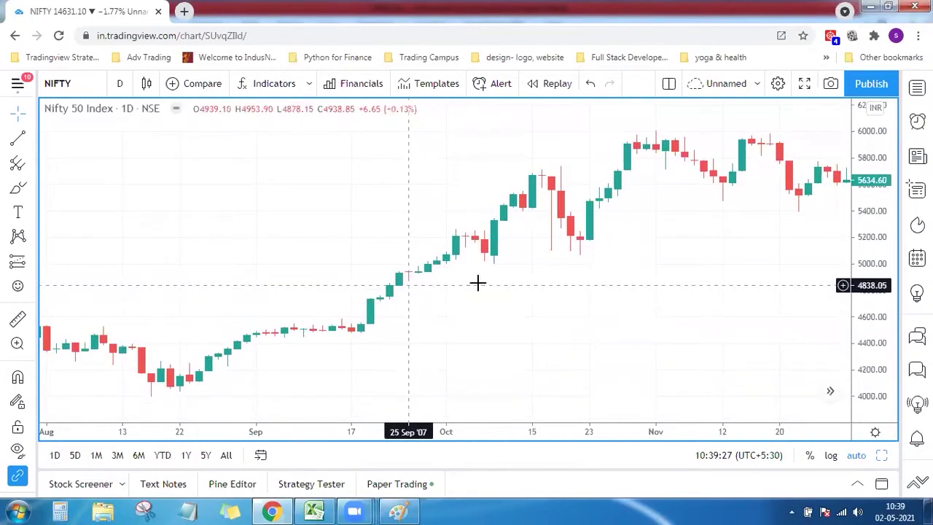
{"action": "left_click_drag", "start_coordinate": [881, 386], "coordinate": [878, 277]}
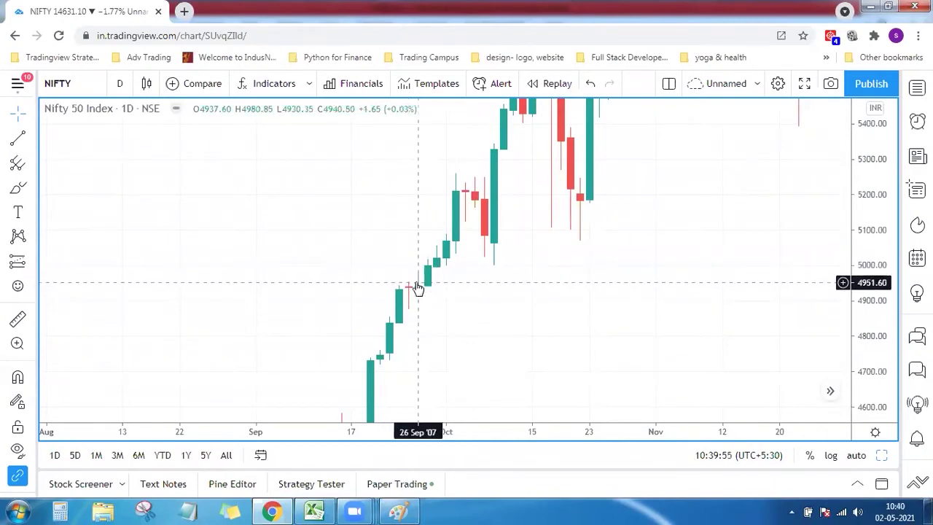
{"action": "left_click", "coordinate": [314, 511]}
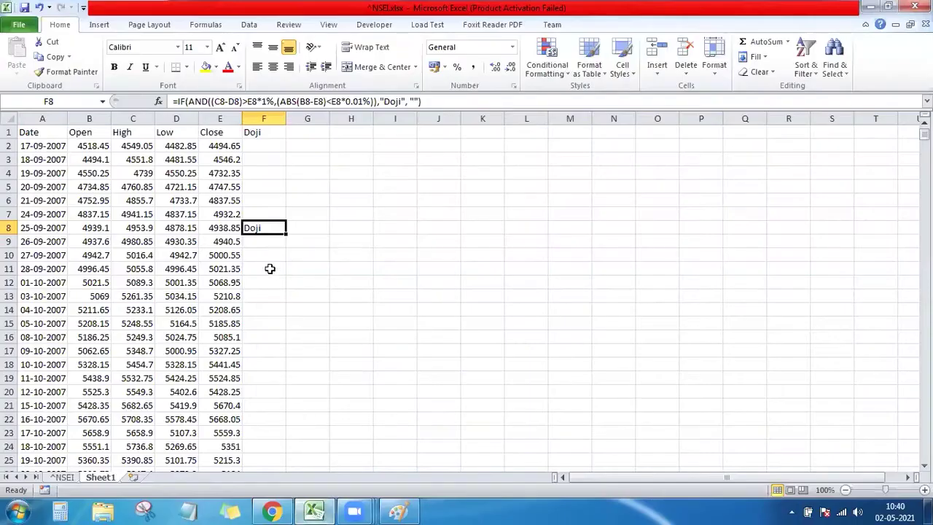
Step: Step down column F to the next Doji flag, on 07-11-2007
{"action": "left_click", "coordinate": [262, 242]}
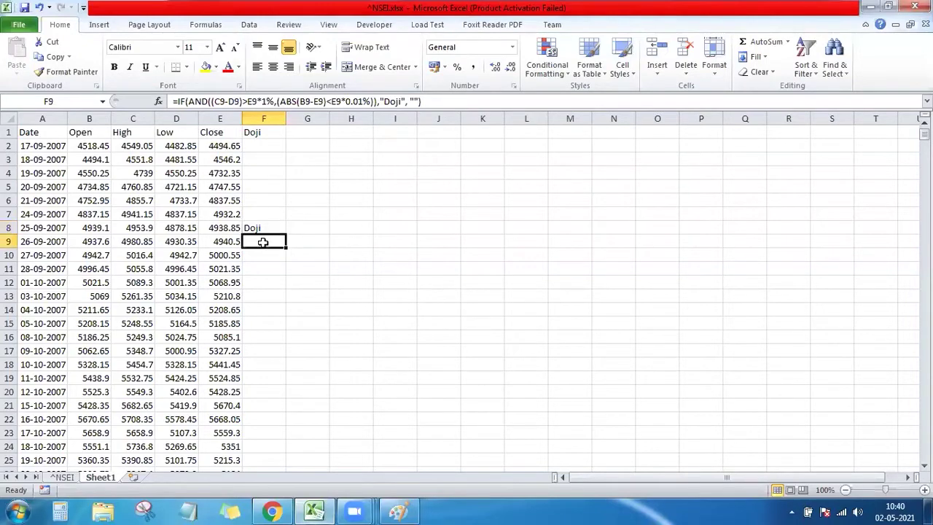
{"action": "key", "text": "Down"}
{"action": "key", "text": "Down"}
{"action": "key", "text": "Down"}
{"action": "key", "text": "Down"}
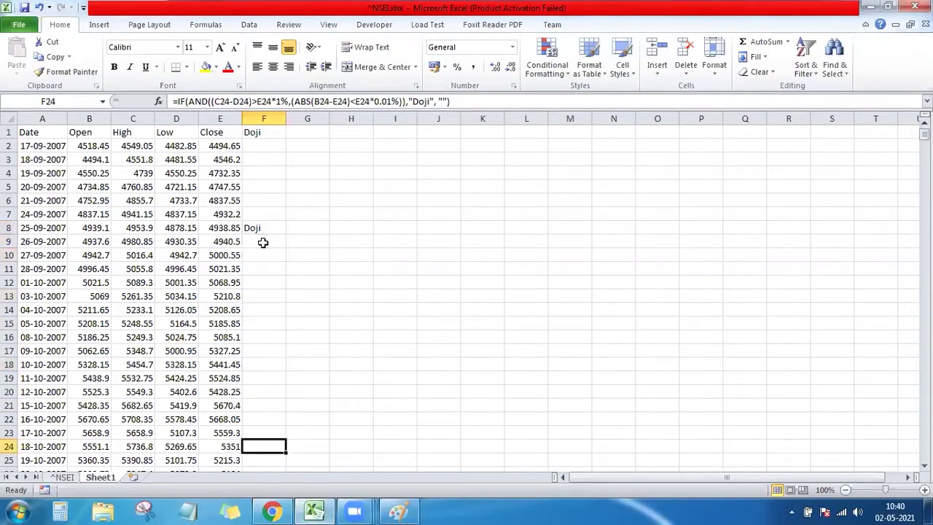
{"action": "key", "text": "Down"}
{"action": "key", "text": "Down"}
{"action": "key", "text": "Down"}
{"action": "key", "text": "Down"}
{"action": "key", "text": "Down"}
{"action": "key", "text": "Down"}
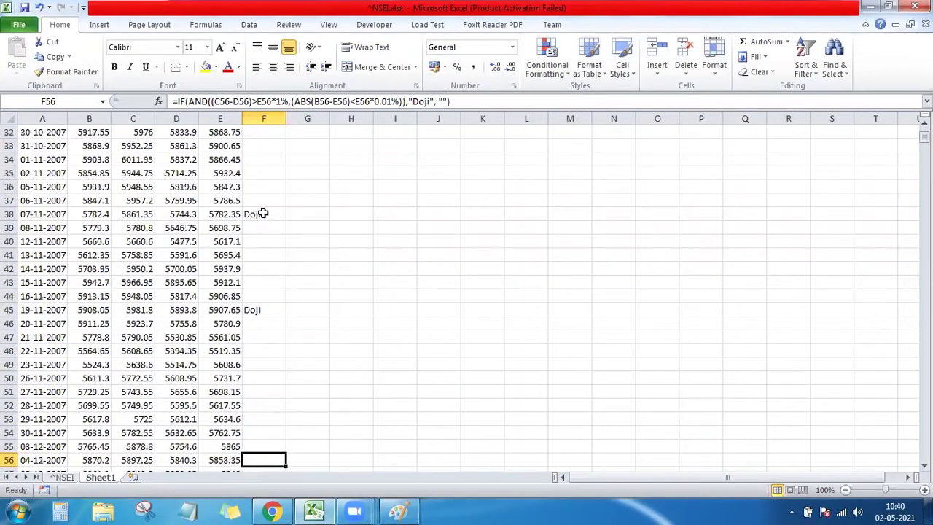
{"action": "left_click", "coordinate": [262, 215]}
{"action": "left_click", "coordinate": [271, 512]}
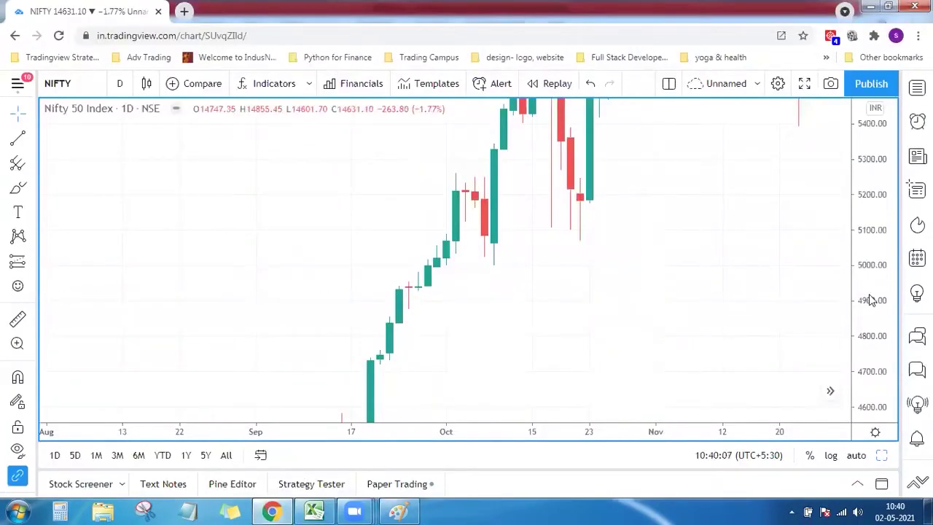
Step: Pan the Nifty chart to early November 2007 to compare the 07 Nov '07 candle
{"action": "left_click_drag", "start_coordinate": [765, 320], "coordinate": [666, 333]}
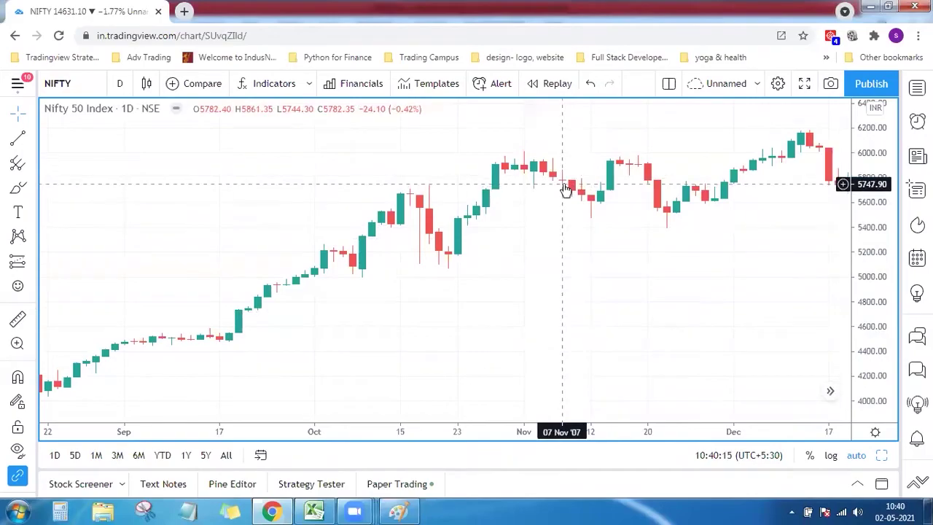
{"action": "left_click", "coordinate": [315, 509]}
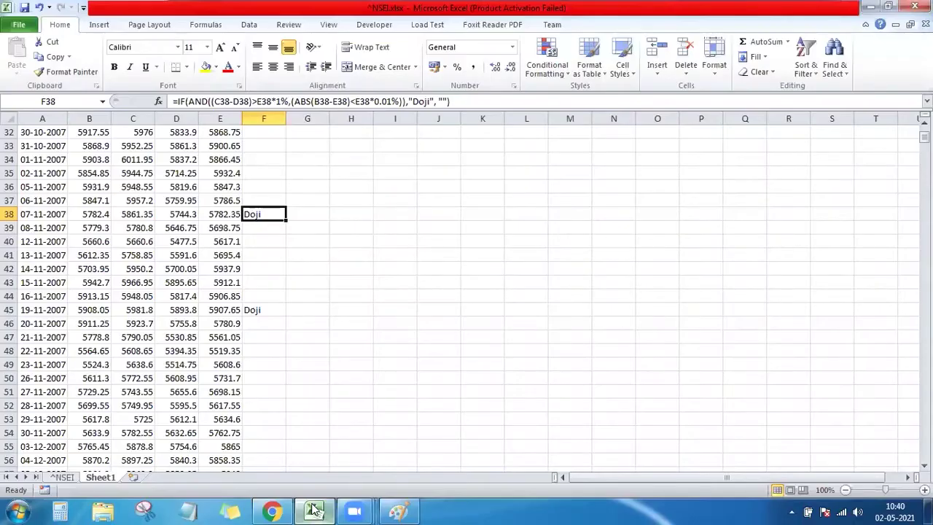
Step: Move to the 19-11-2007 Doji, then scroll to the sheet's end and inspect the 26-03-2021 flag
{"action": "key", "text": "Down"}
{"action": "key", "text": "Down"}
{"action": "key", "text": "Down"}
{"action": "key", "text": "Down"}
{"action": "key", "text": "Down"}
{"action": "key", "text": "Down"}
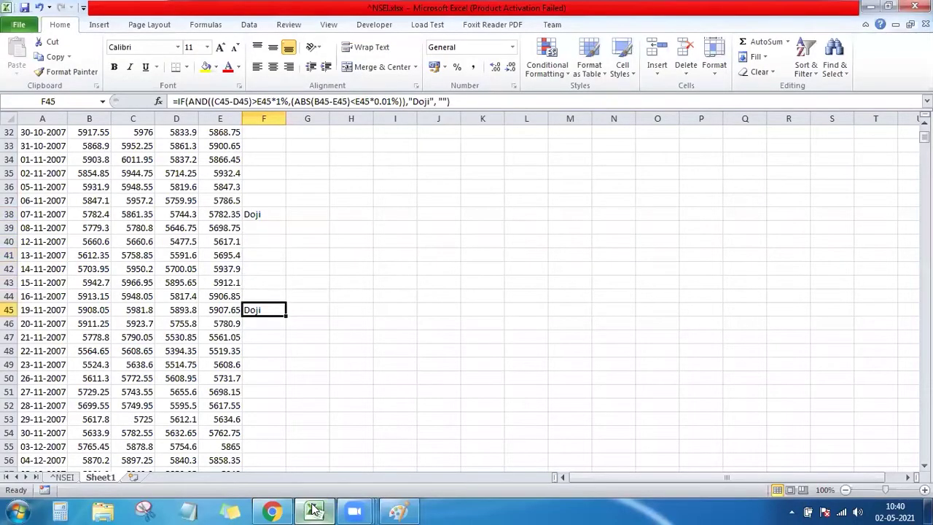
{"action": "left_click", "coordinate": [272, 509]}
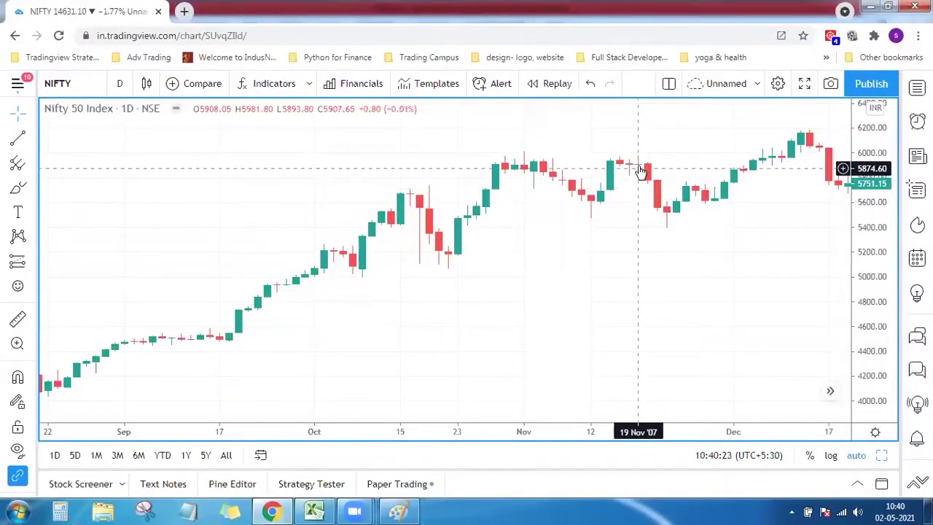
{"action": "left_click", "coordinate": [309, 511]}
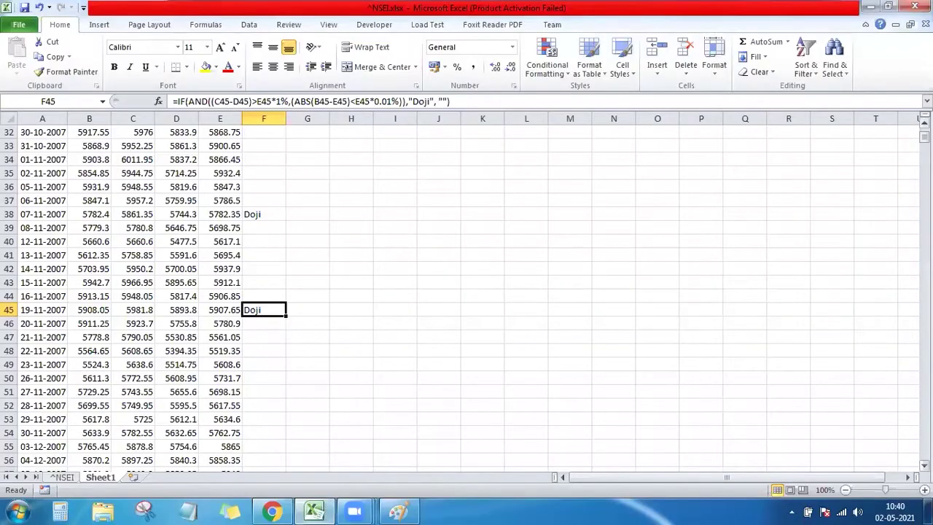
{"action": "left_click_drag", "start_coordinate": [924, 137], "coordinate": [925, 455]}
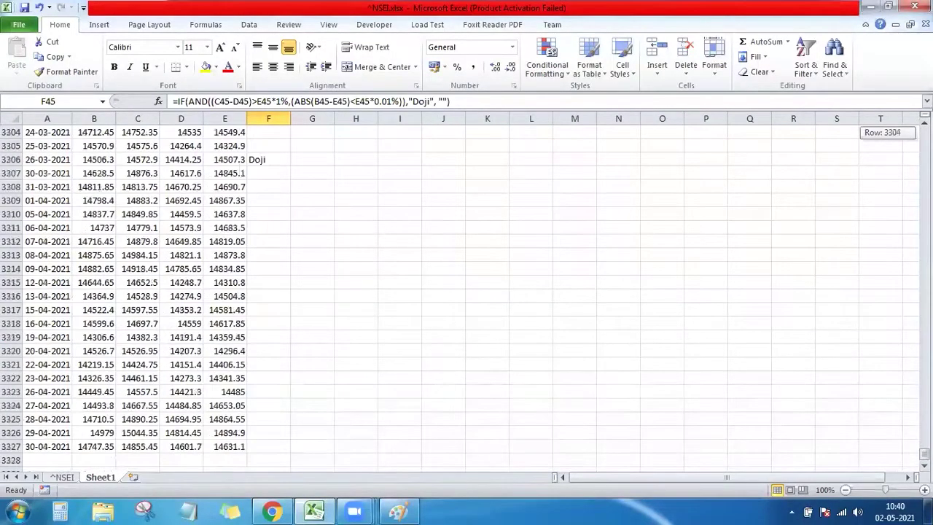
{"action": "left_click", "coordinate": [280, 160]}
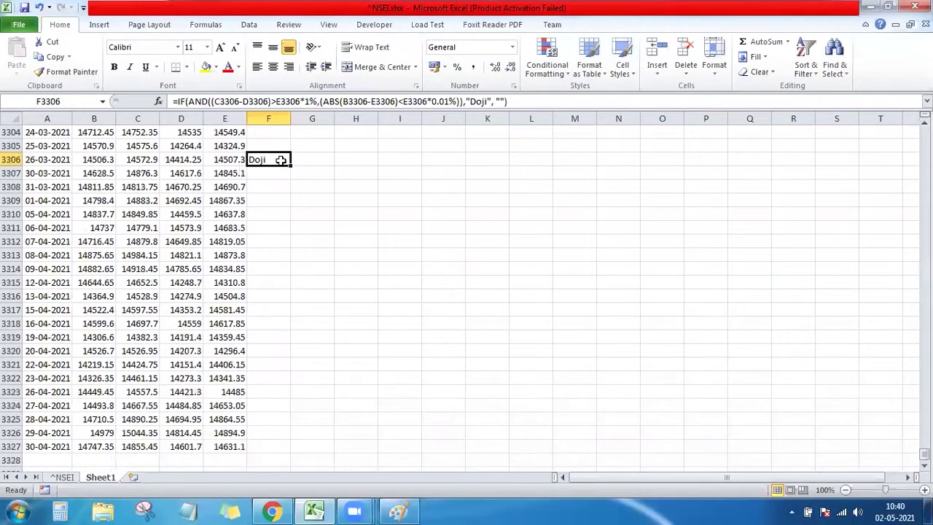
{"action": "left_click", "coordinate": [276, 510]}
Step: Show the chart's latest bars, inspect the 22-03-2021 Doji, and return to the sheet top
{"action": "left_click", "coordinate": [831, 393]}
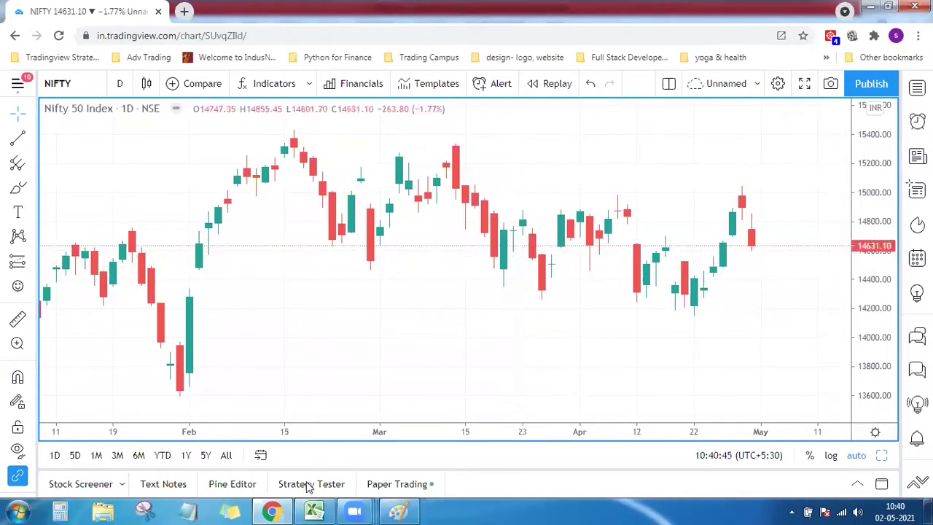
{"action": "left_click", "coordinate": [319, 510]}
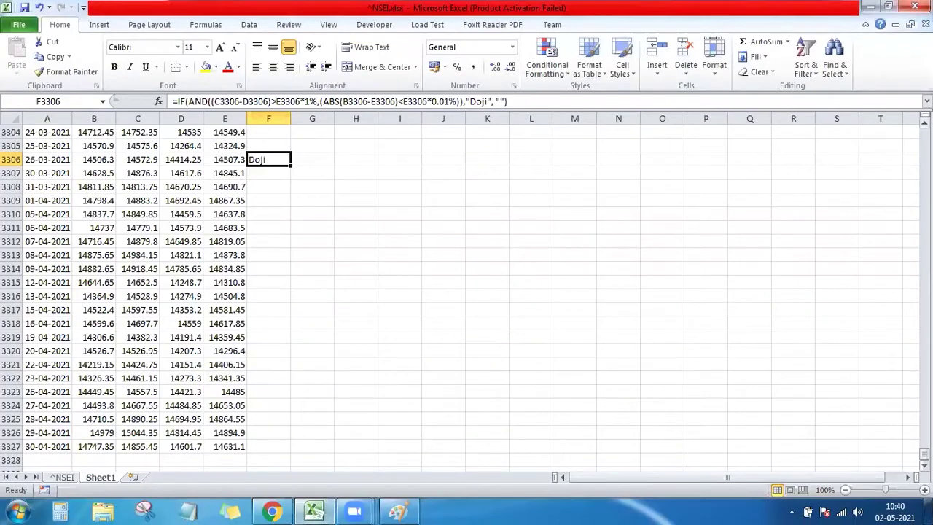
{"action": "scroll", "coordinate": [467, 292], "scroll_direction": "up", "scroll_amount": 2}
{"action": "scroll", "coordinate": [475, 141], "scroll_direction": "up", "scroll_amount": 1}
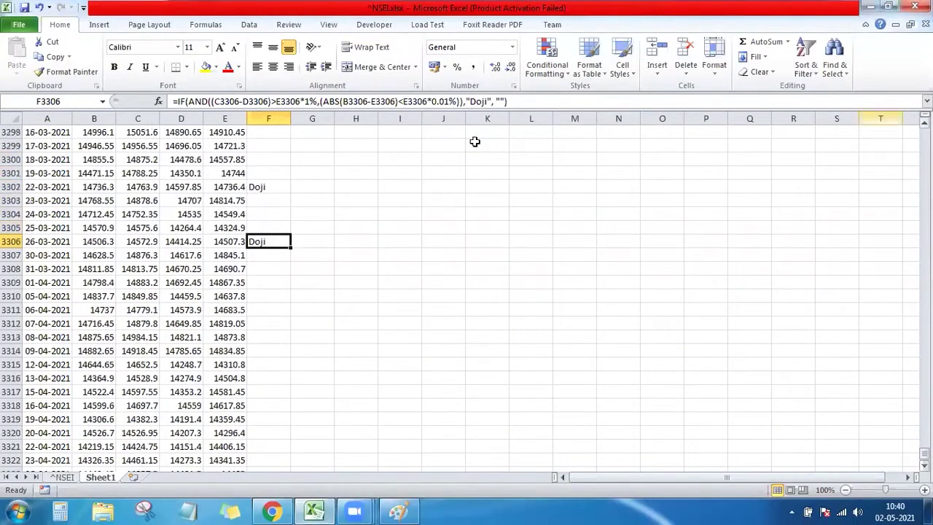
{"action": "left_click", "coordinate": [260, 188]}
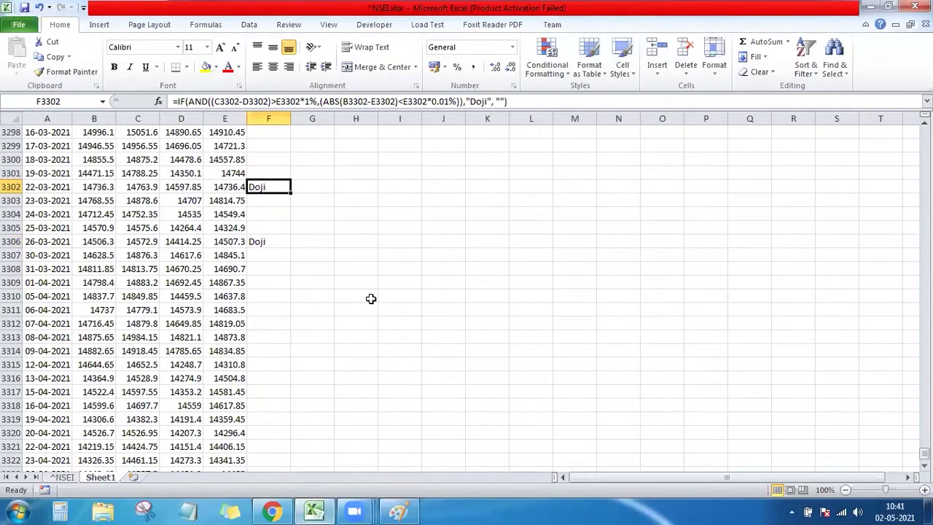
{"action": "key", "text": "ctrl+Up"}
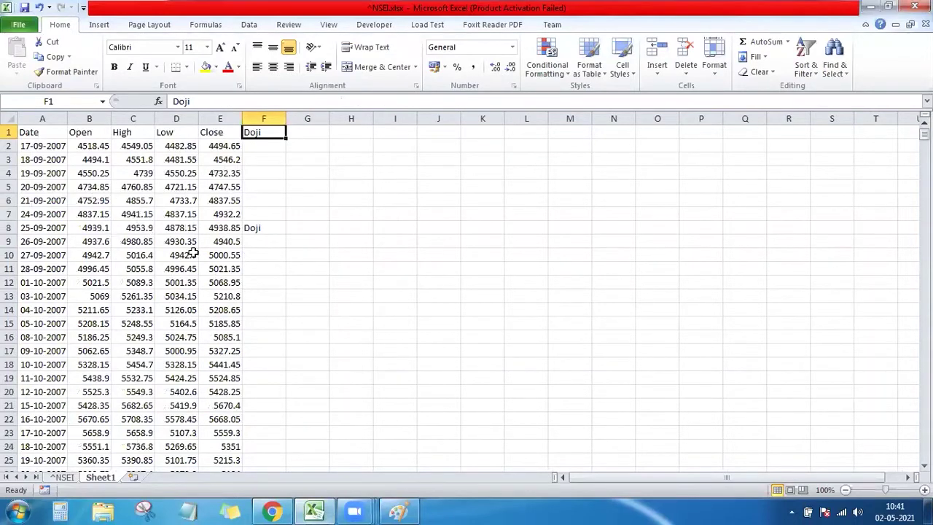
{"action": "left_click", "coordinate": [272, 511]}
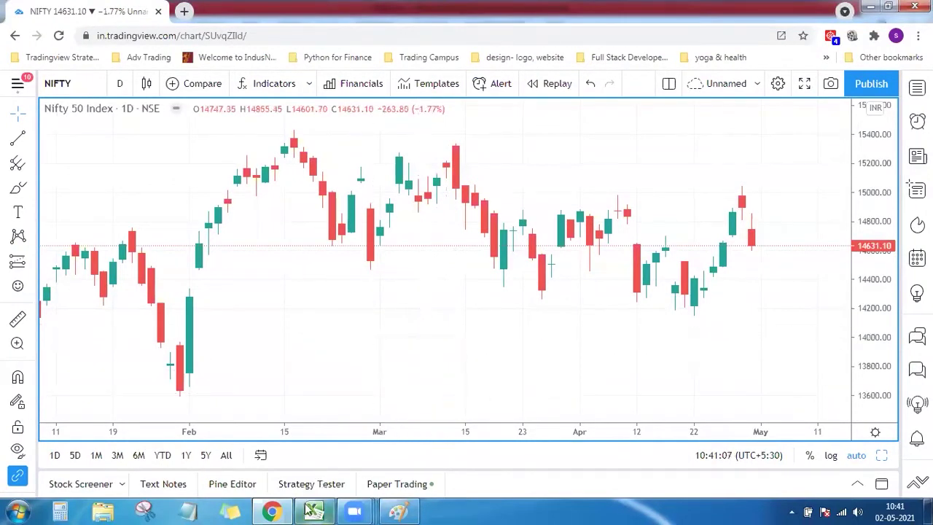
Step: Clear the old Doji sketch from the Paint canvas
{"action": "left_click", "coordinate": [314, 511]}
{"action": "left_click", "coordinate": [398, 511]}
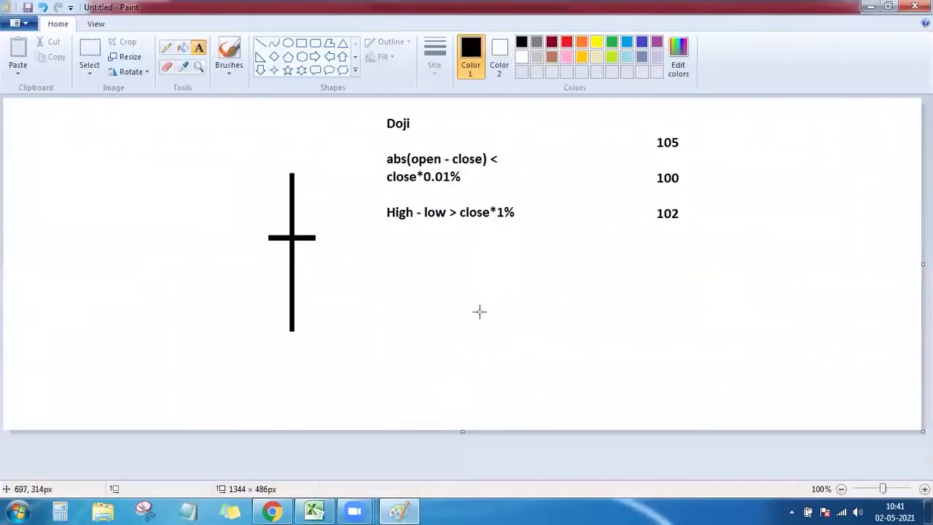
{"action": "key", "text": "ctrl+a"}
{"action": "key", "text": "Delete"}
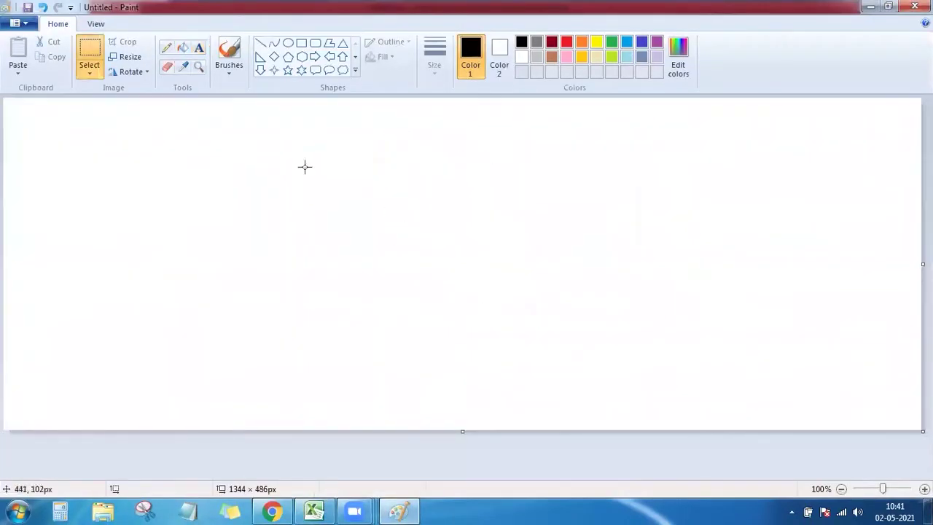
Step: Draw two candles, each a small square body over a long lower wick
{"action": "left_click", "coordinate": [302, 43]}
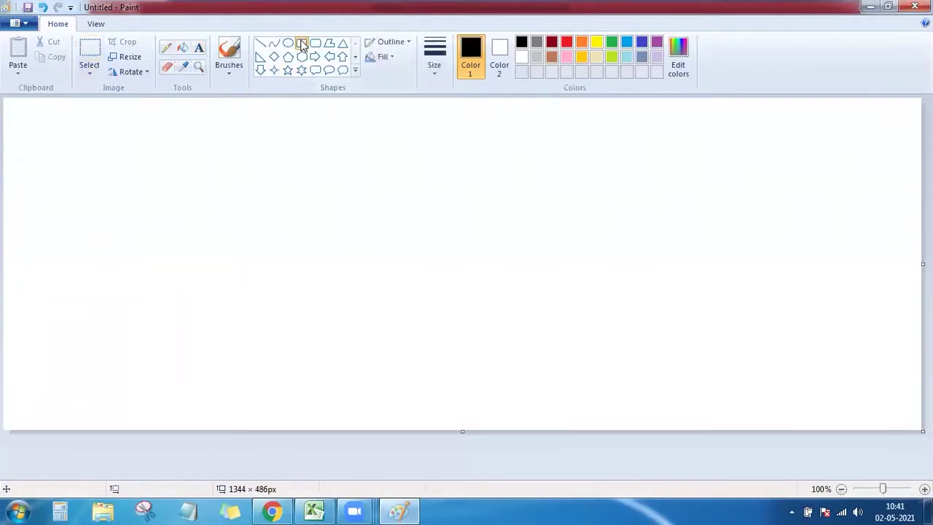
{"action": "left_click_drag", "start_coordinate": [173, 208], "coordinate": [197, 234]}
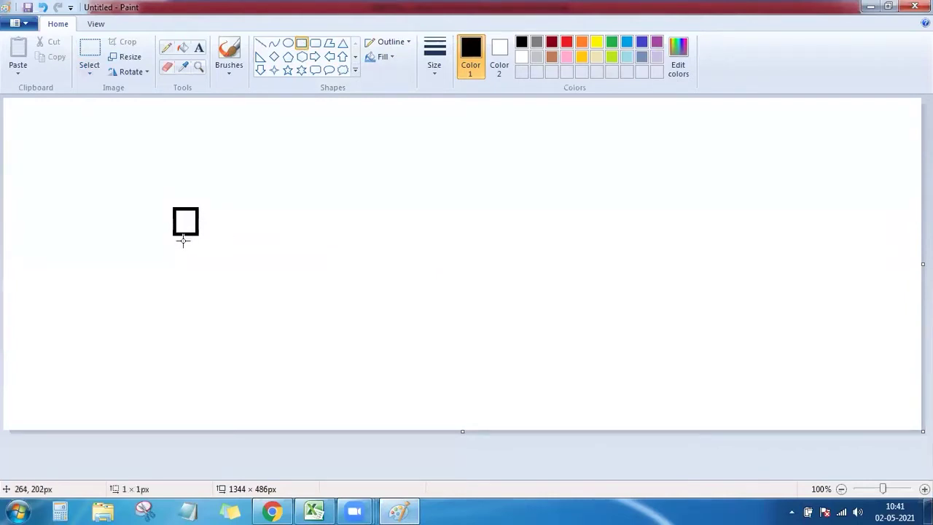
{"action": "left_click_drag", "start_coordinate": [182, 235], "coordinate": [189, 339]}
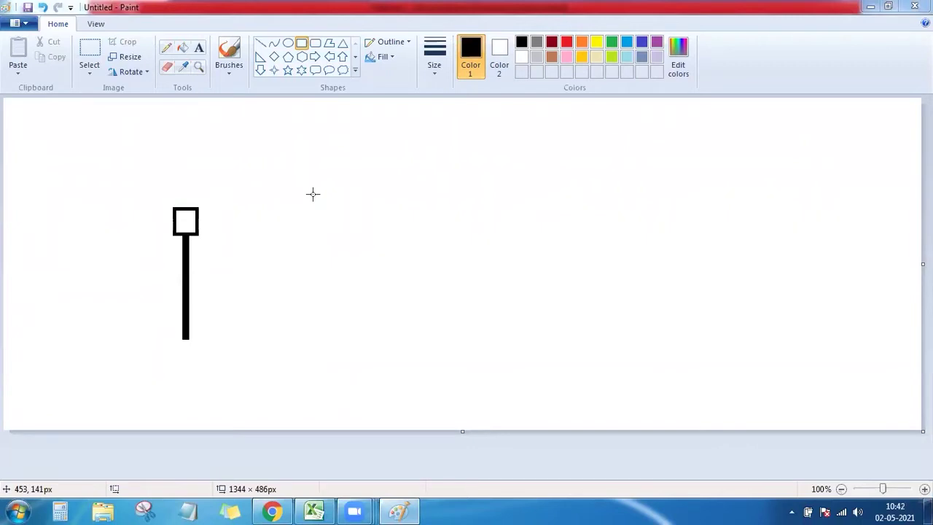
{"action": "left_click_drag", "start_coordinate": [251, 203], "coordinate": [273, 232]}
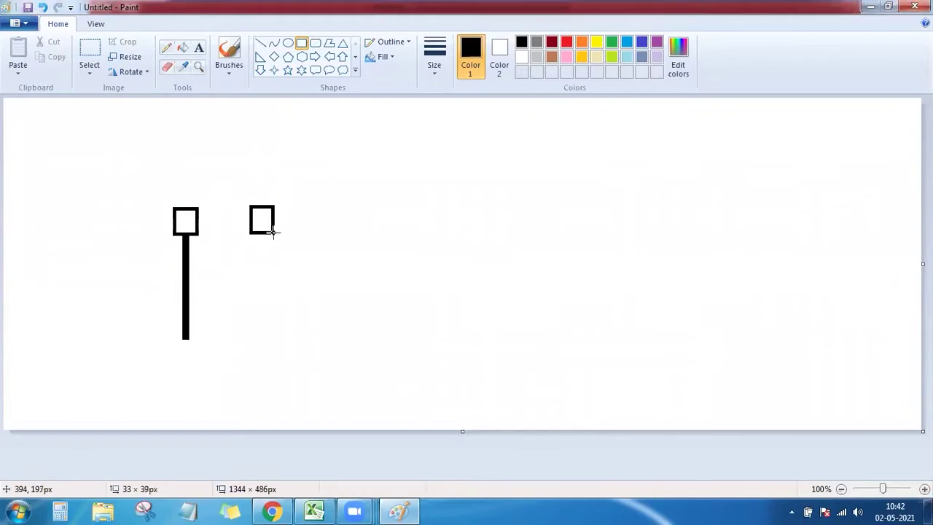
{"action": "left_click_drag", "start_coordinate": [272, 232], "coordinate": [265, 340]}
{"action": "left_click", "coordinate": [285, 262]}
{"action": "left_click", "coordinate": [320, 312]}
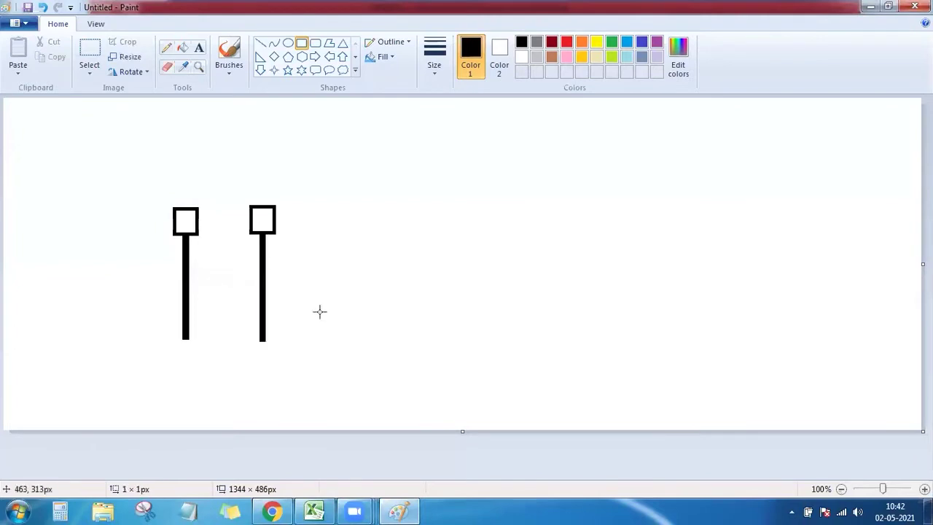
Step: Fill the left candle body green and the right candle body red
{"action": "left_click", "coordinate": [182, 48]}
{"action": "left_click", "coordinate": [612, 44]}
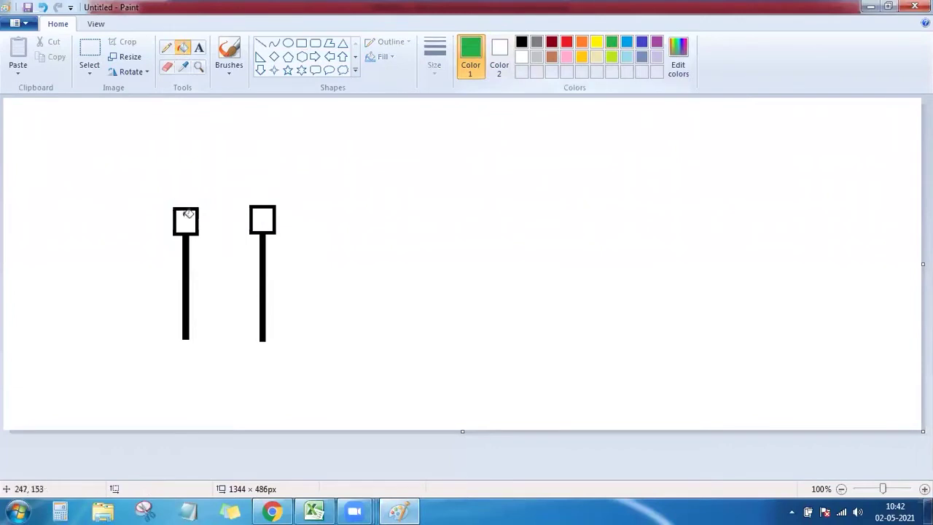
{"action": "left_click", "coordinate": [186, 220]}
{"action": "left_click", "coordinate": [566, 42]}
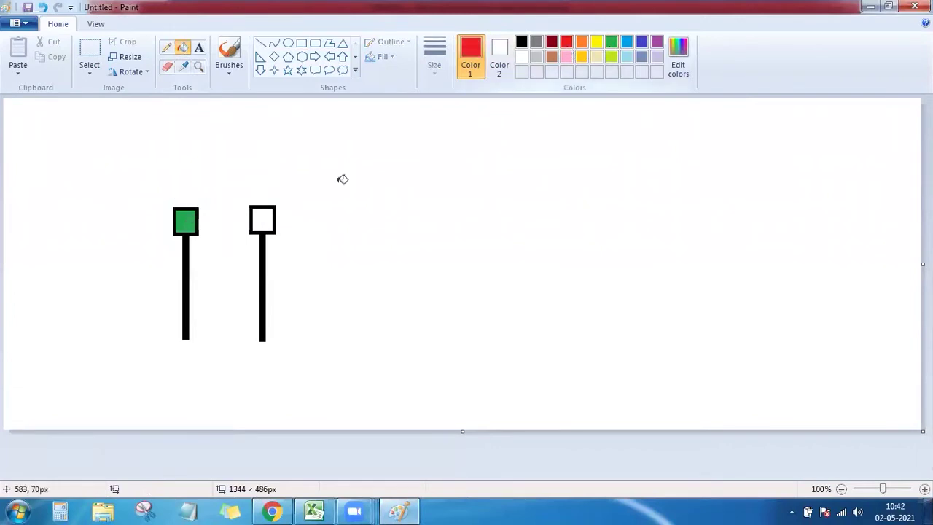
{"action": "left_click", "coordinate": [265, 221]}
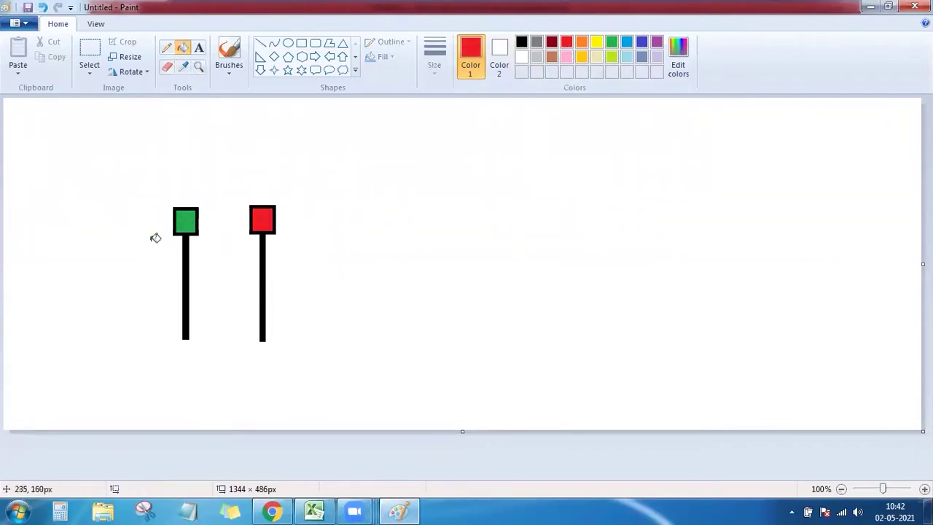
Step: Draw thin black upper wicks above the green and red candle bodies
{"action": "left_click", "coordinate": [302, 43]}
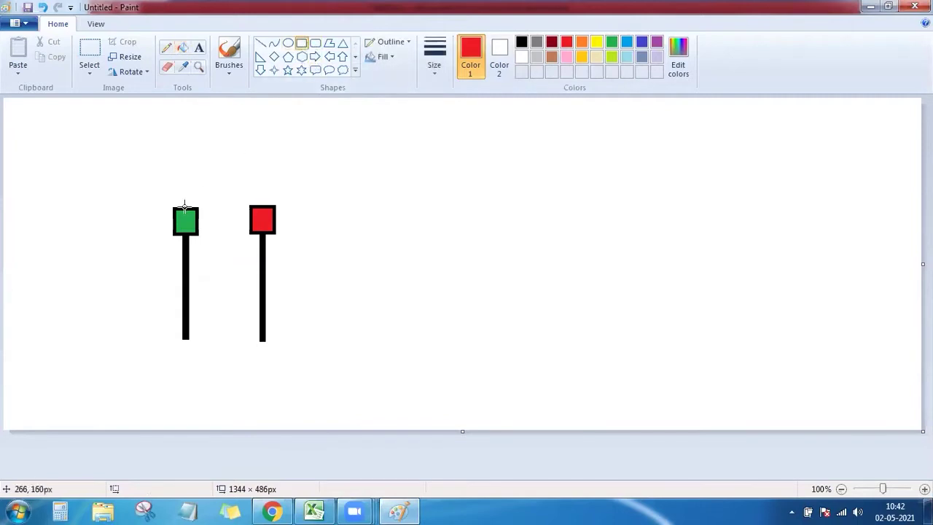
{"action": "left_click_drag", "start_coordinate": [183, 206], "coordinate": [185, 196]}
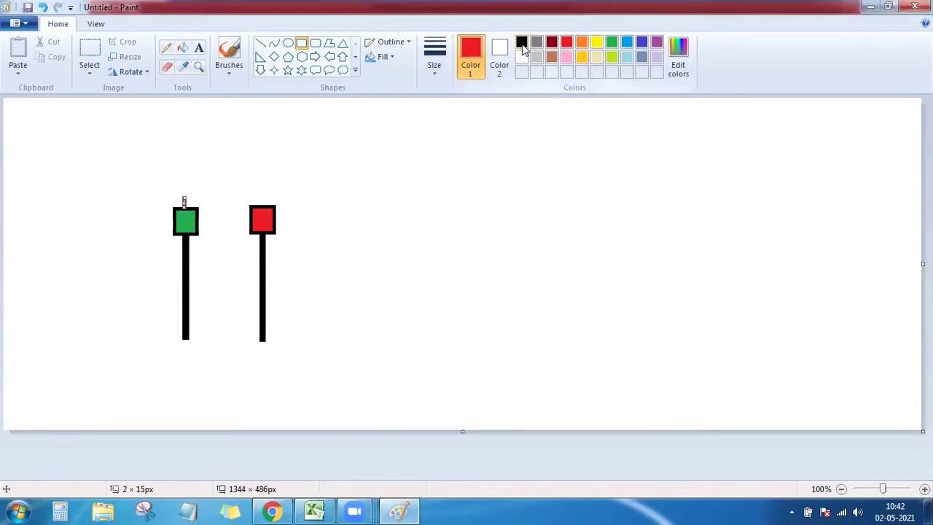
{"action": "left_click", "coordinate": [299, 226]}
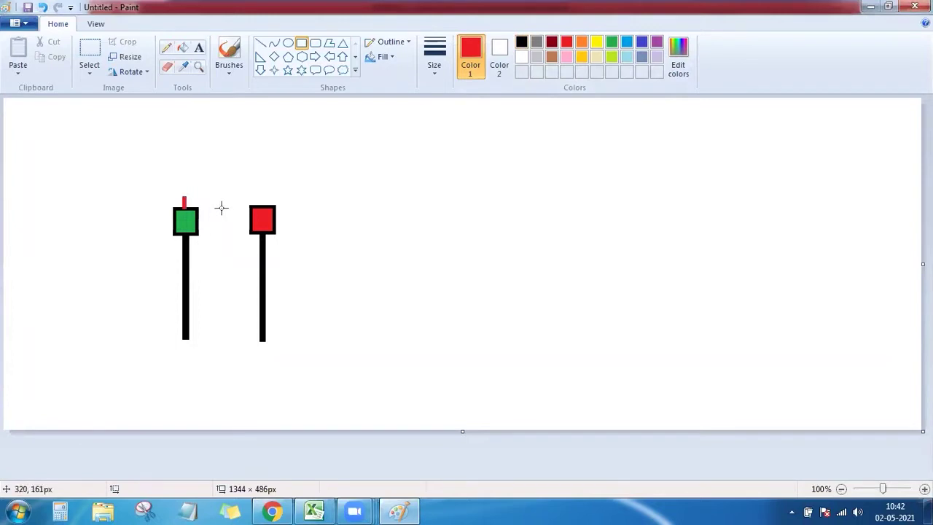
{"action": "key", "text": "ctrl+z"}
{"action": "left_click_drag", "start_coordinate": [186, 208], "coordinate": [186, 195]}
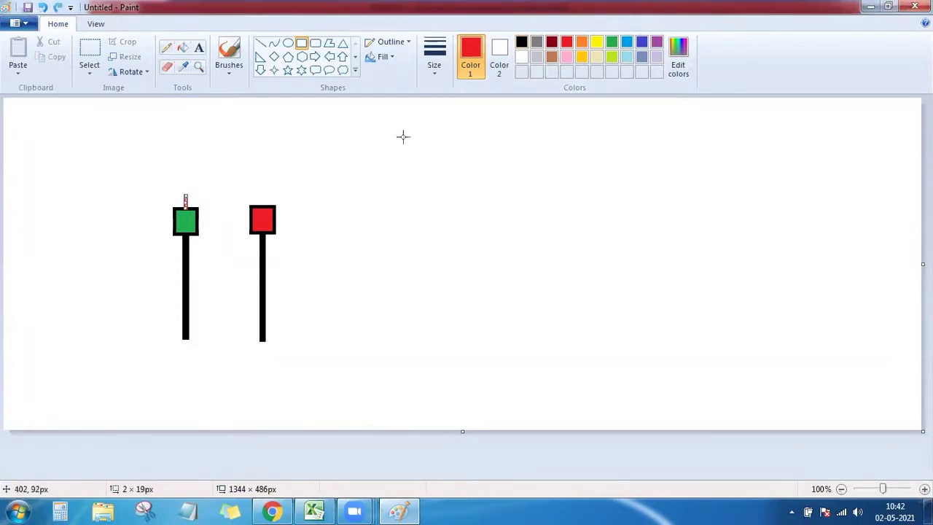
{"action": "left_click", "coordinate": [522, 42]}
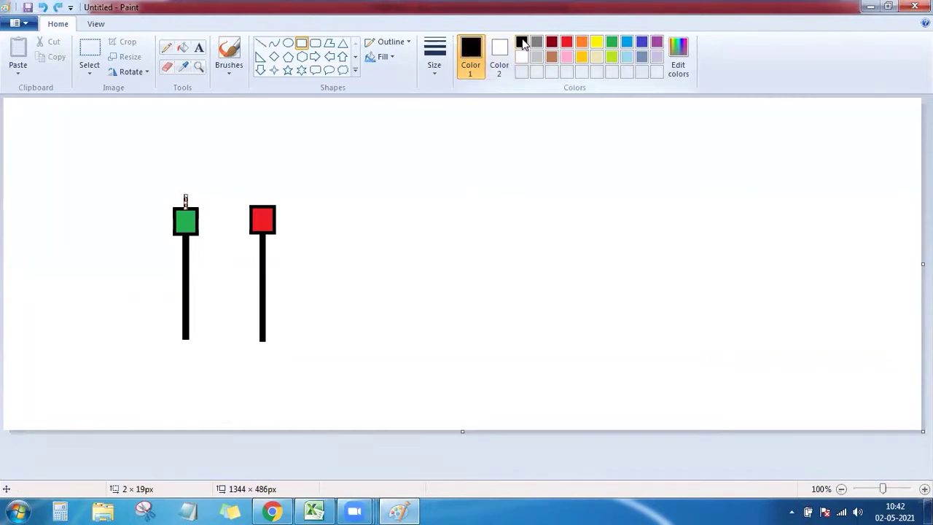
{"action": "left_click_drag", "start_coordinate": [262, 208], "coordinate": [263, 195]}
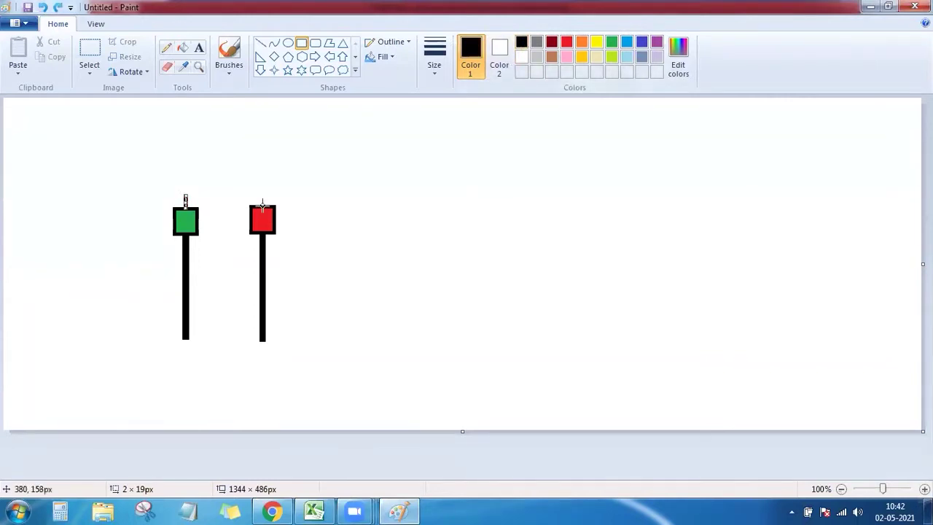
{"action": "key", "text": "ctrl+z"}
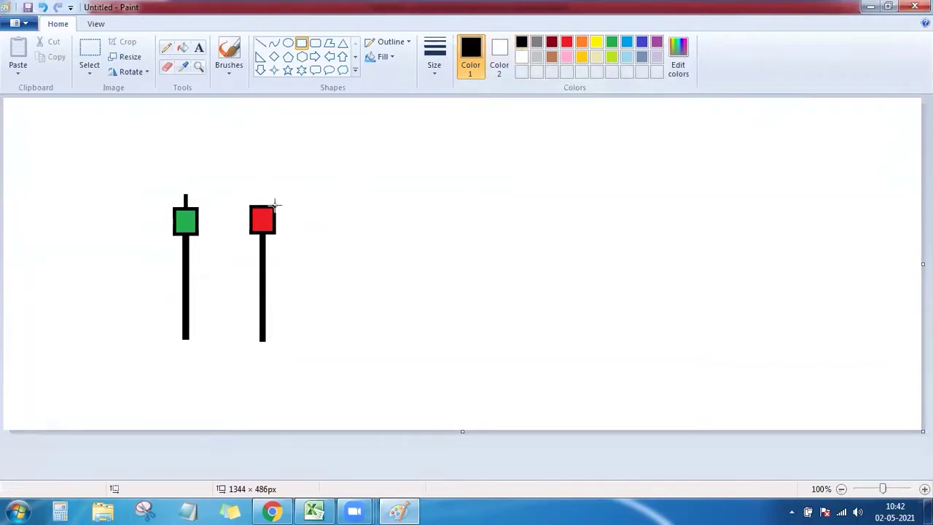
{"action": "left_click_drag", "start_coordinate": [263, 207], "coordinate": [263, 189]}
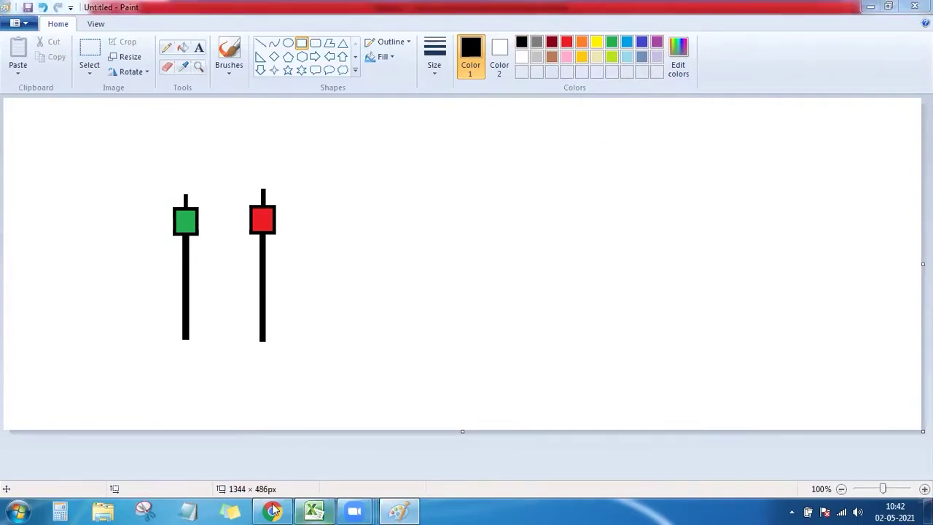
{"action": "left_click", "coordinate": [315, 511]}
{"action": "left_click_drag", "start_coordinate": [311, 173], "coordinate": [311, 162]}
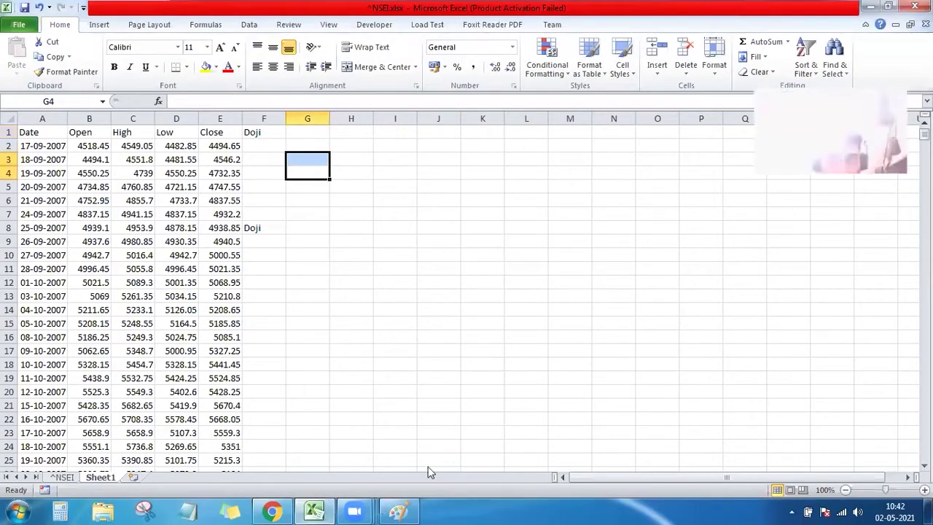
{"action": "key", "text": "alt+Tab"}
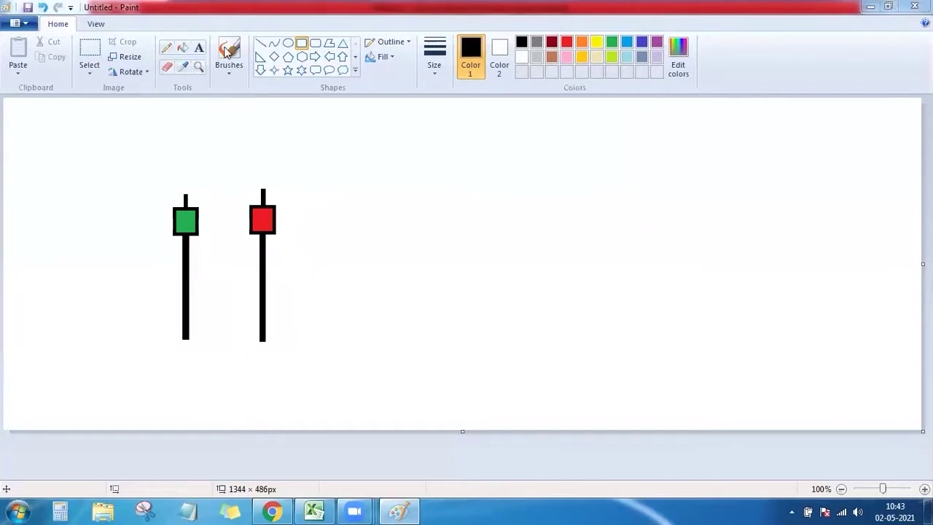
Step: Add a 'close' label beside the green candle and an 'open' label beside the red one
{"action": "left_click", "coordinate": [199, 47]}
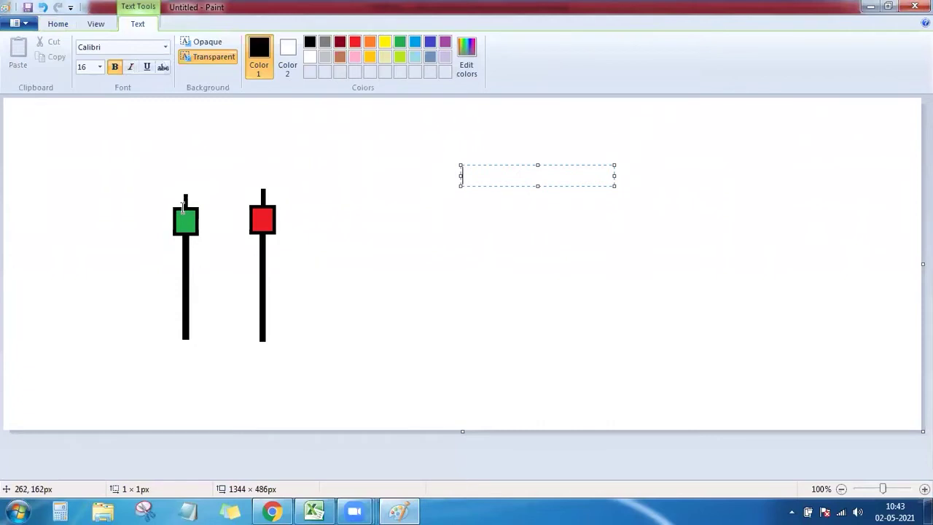
{"action": "left_click", "coordinate": [157, 210]}
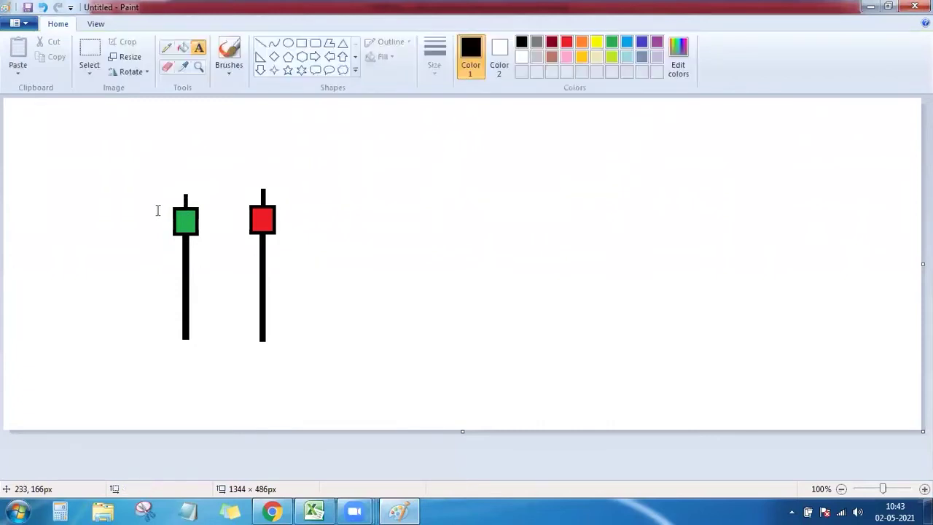
{"action": "left_click", "coordinate": [155, 201]}
{"action": "type", "text": "clo"}
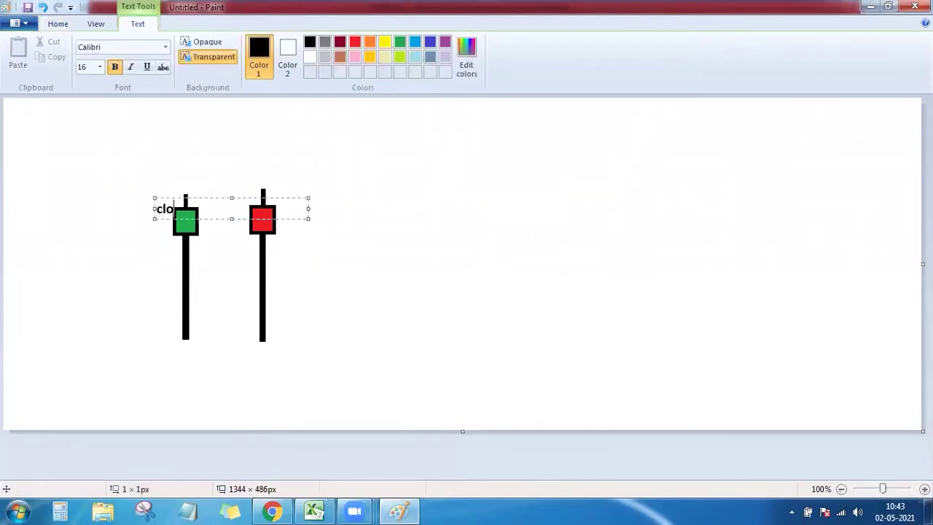
{"action": "type", "text": "se"}
{"action": "left_click_drag", "start_coordinate": [184, 221], "coordinate": [158, 217]}
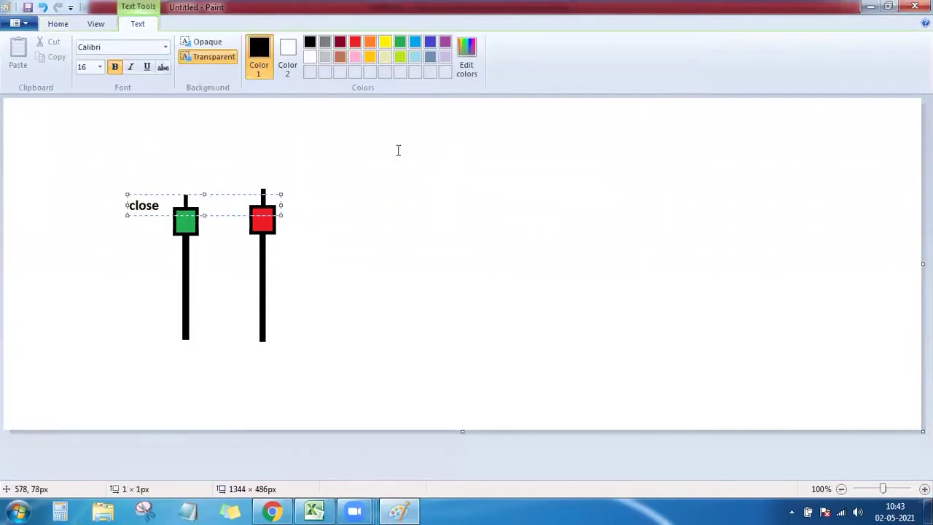
{"action": "left_click", "coordinate": [415, 131]}
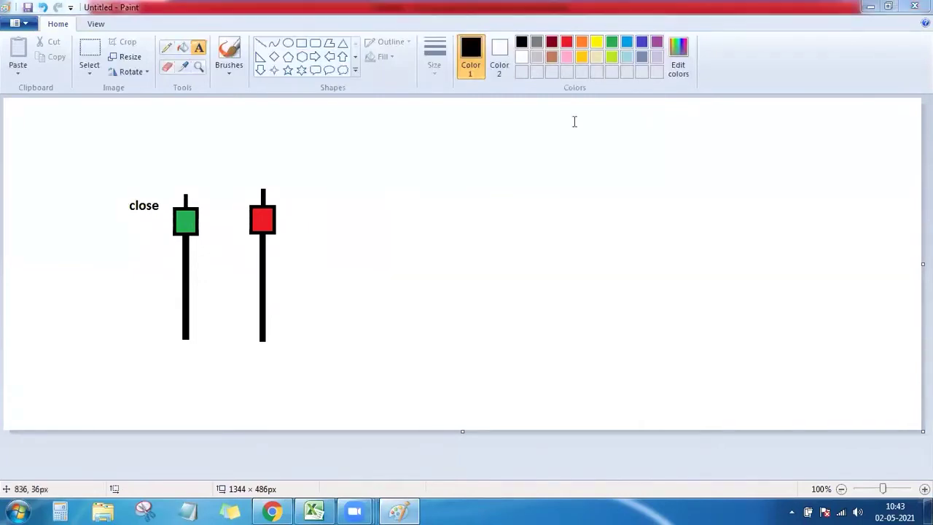
{"action": "left_click", "coordinate": [284, 208]}
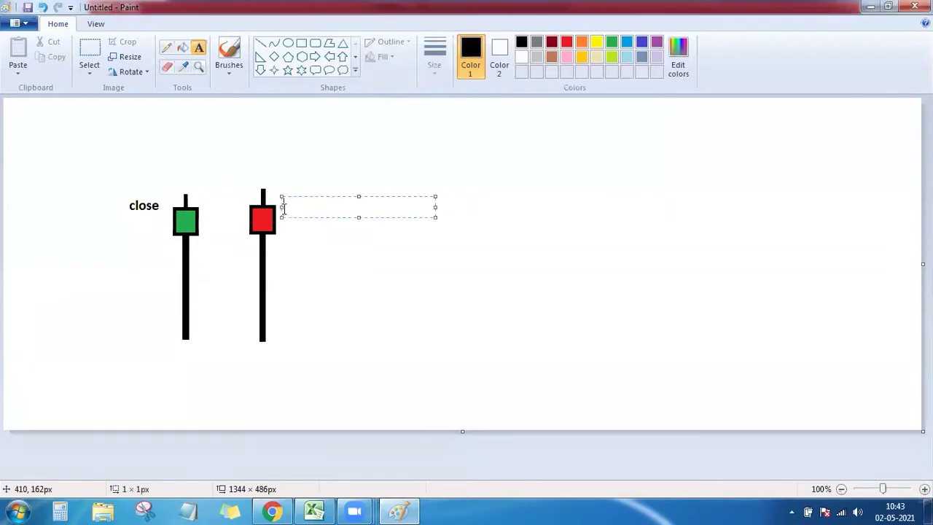
{"action": "type", "text": "op"}
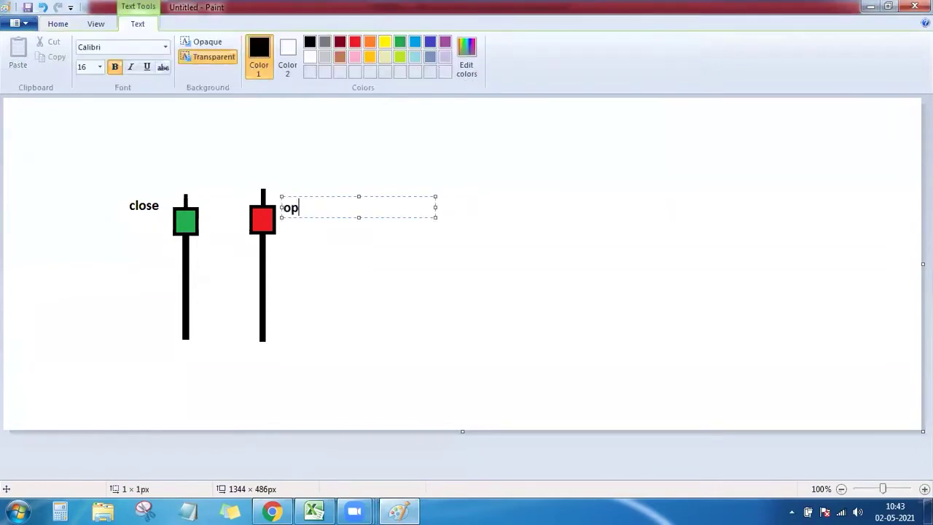
{"action": "type", "text": "en"}
{"action": "left_click", "coordinate": [292, 246]}
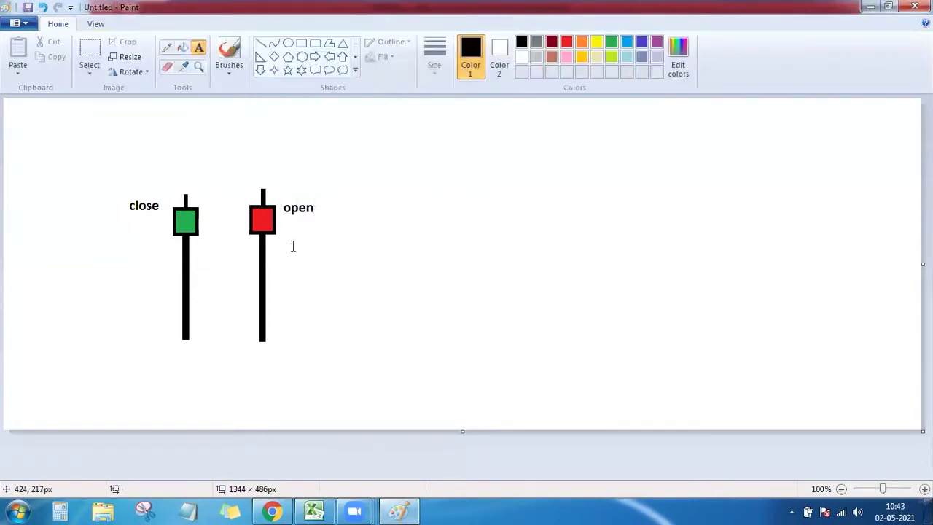
Step: Add 'High' labels above both candles and an 'Open' label at the green body's bottom
{"action": "left_click", "coordinate": [174, 180]}
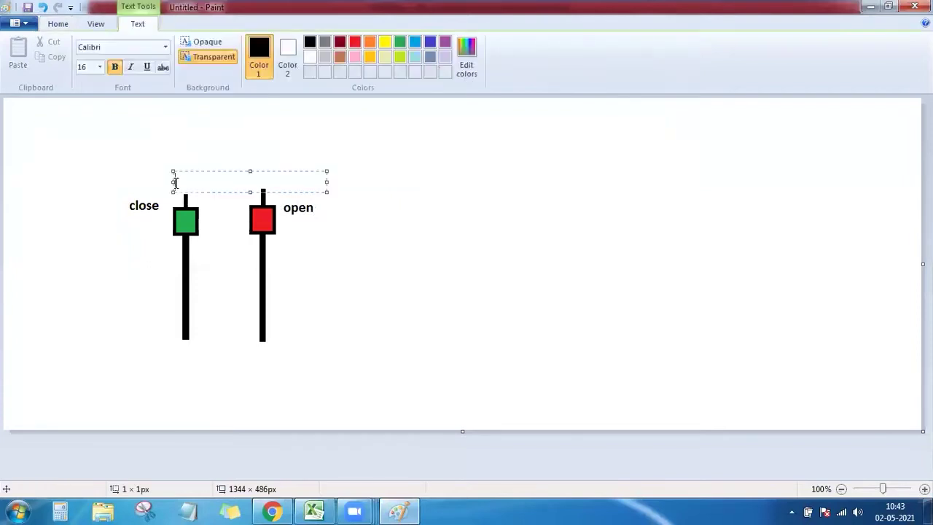
{"action": "type", "text": "High"}
{"action": "left_click", "coordinate": [207, 124]}
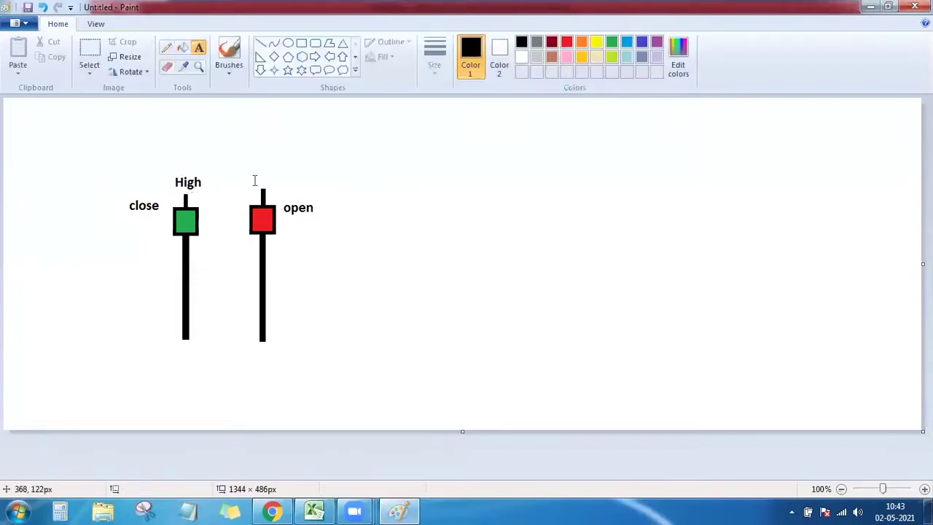
{"action": "left_click", "coordinate": [253, 174]}
{"action": "type", "text": "High"}
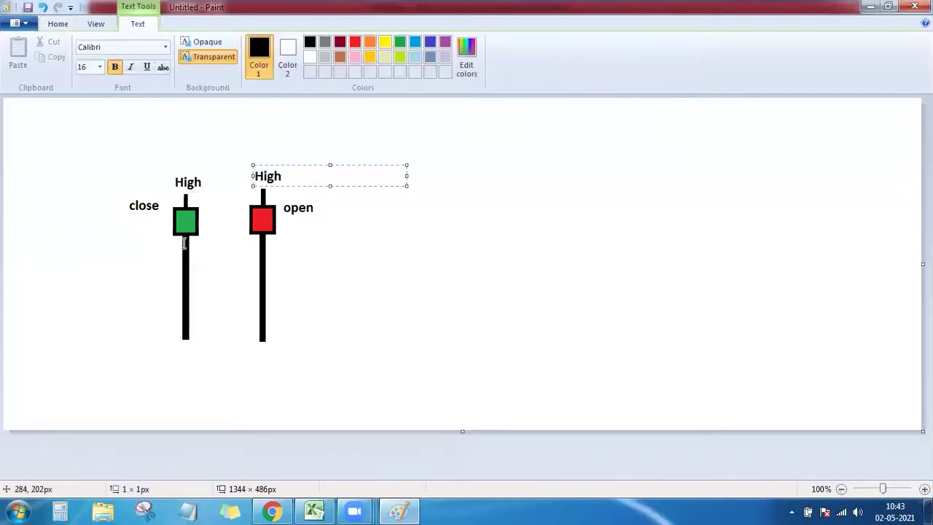
{"action": "left_click", "coordinate": [129, 231]}
{"action": "type", "text": "Op"}
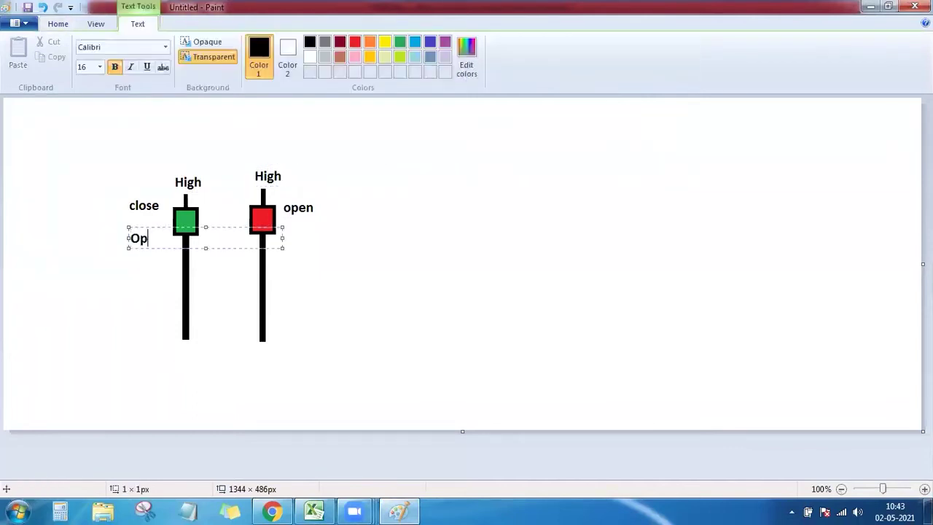
{"action": "type", "text": "en"}
{"action": "left_click", "coordinate": [163, 354]}
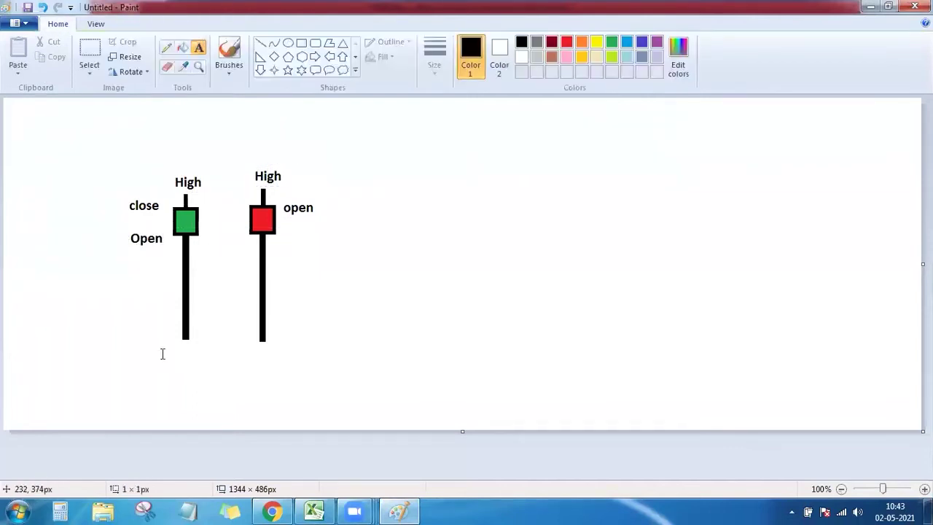
Step: Label both candles 'Low' beneath their wicks and begin a Close label on the red candle
{"action": "left_click", "coordinate": [160, 342]}
{"action": "type", "text": "Low"}
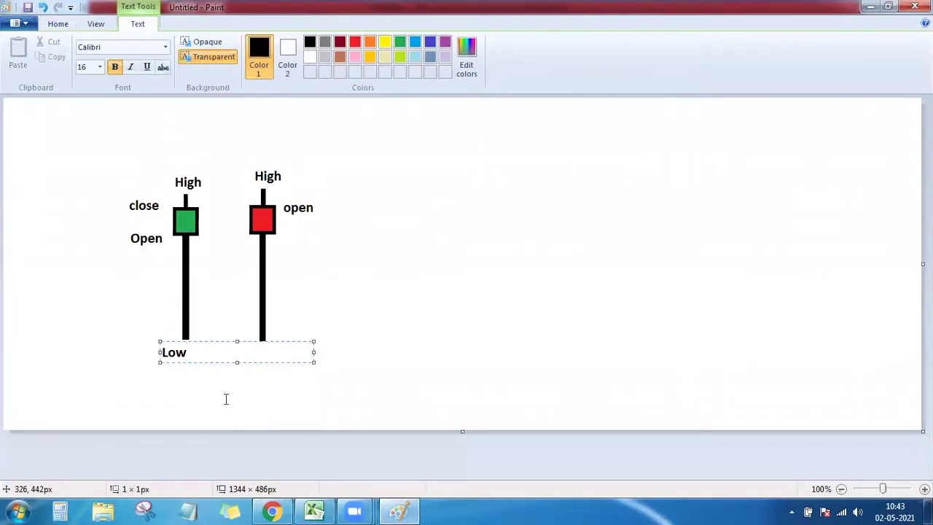
{"action": "left_click", "coordinate": [226, 399]}
{"action": "left_click", "coordinate": [244, 344]}
{"action": "type", "text": "Low"}
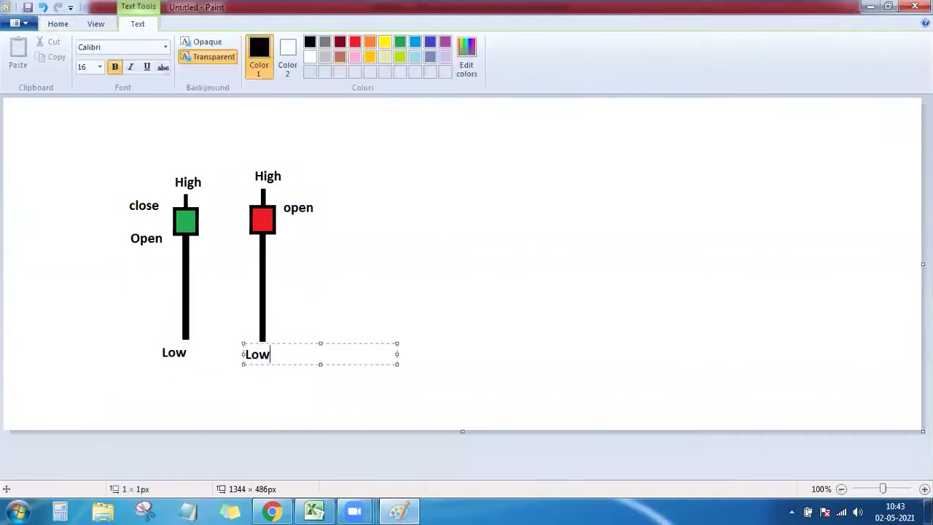
{"action": "left_click", "coordinate": [294, 234]}
{"action": "left_click", "coordinate": [280, 230]}
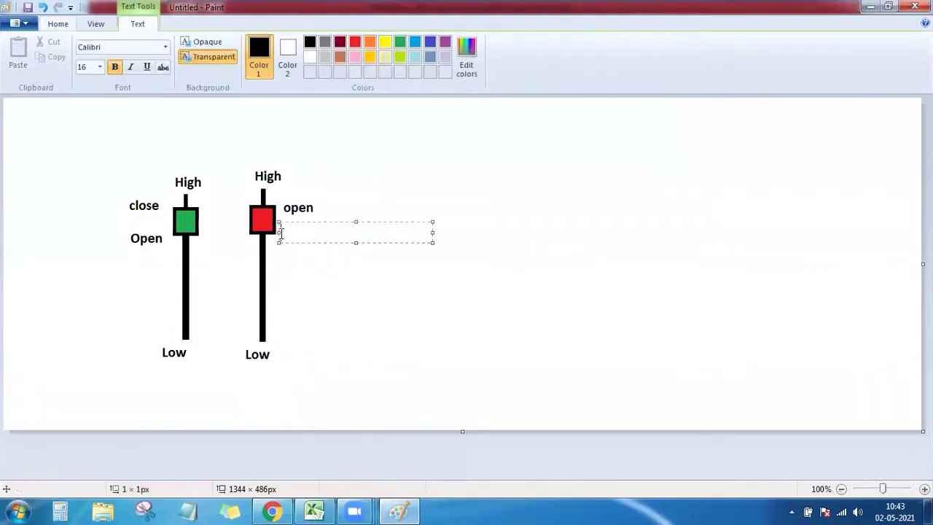
{"action": "type", "text": "CLose"}
{"action": "key", "text": "BackSpace"}
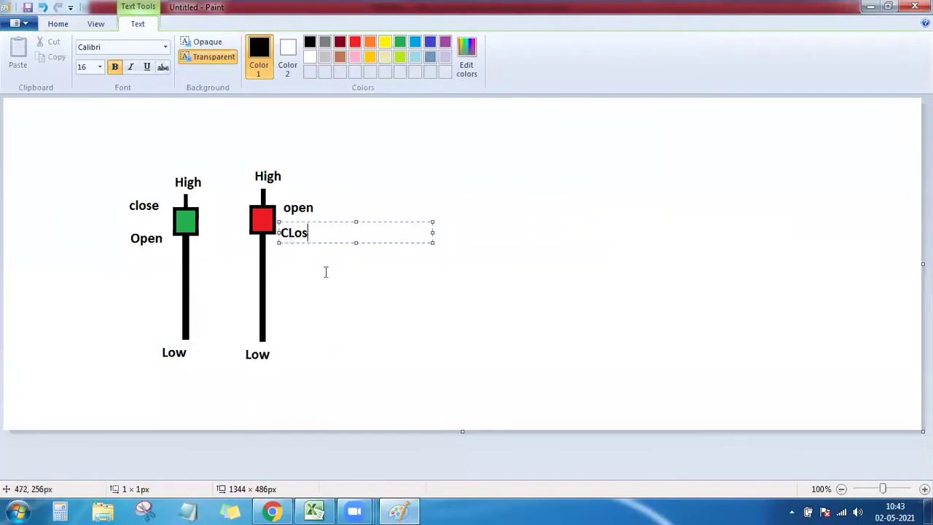
{"action": "key", "text": "BackSpace"}
{"action": "key", "text": "BackSpace"}
{"action": "key", "text": "BackSpace"}
Step: Finish the 'Close' label, then start a note reading '(High - max(open,close))' right of the candles
{"action": "type", "text": "Close"}
{"action": "left_click", "coordinate": [416, 353]}
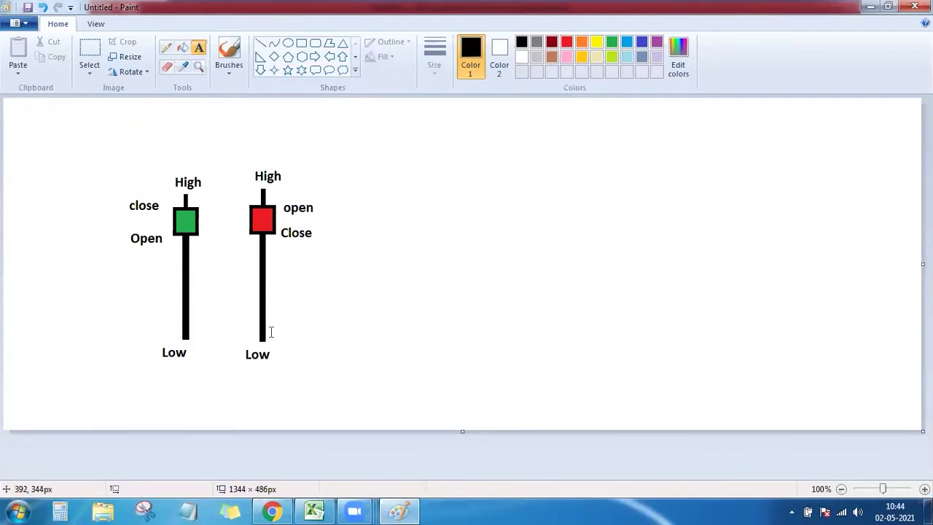
{"action": "left_click", "coordinate": [470, 174]}
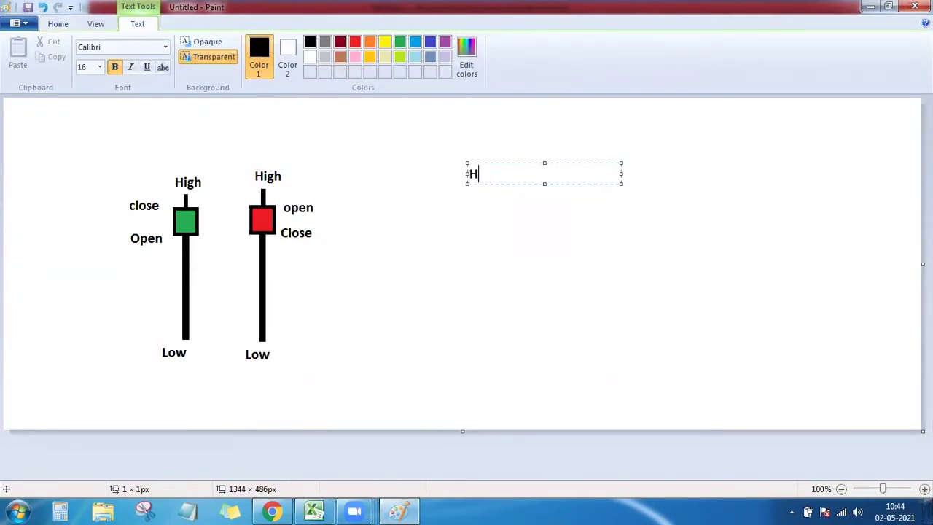
{"action": "type", "text": "High - "}
{"action": "type", "text": "max("}
{"action": "type", "text": "open"}
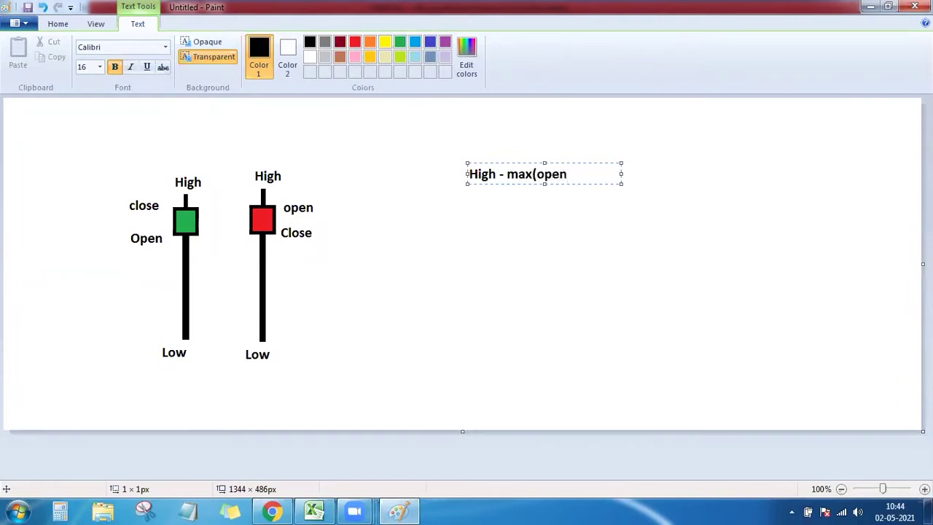
{"action": "type", "text": ",close"}
{"action": "type", "text": ")"}
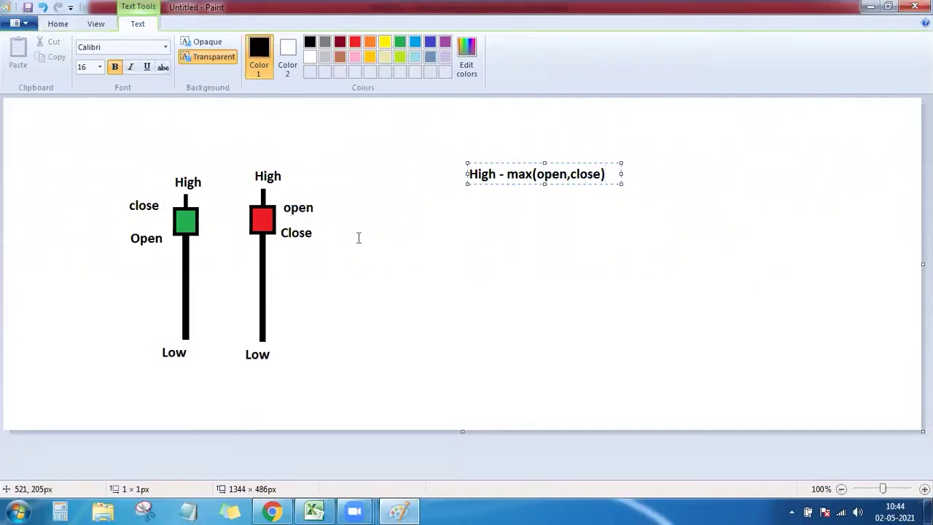
{"action": "type", "text": "_"}
{"action": "type", "text": ")"}
{"action": "type", "text": "("}
{"action": "key", "text": "End"}
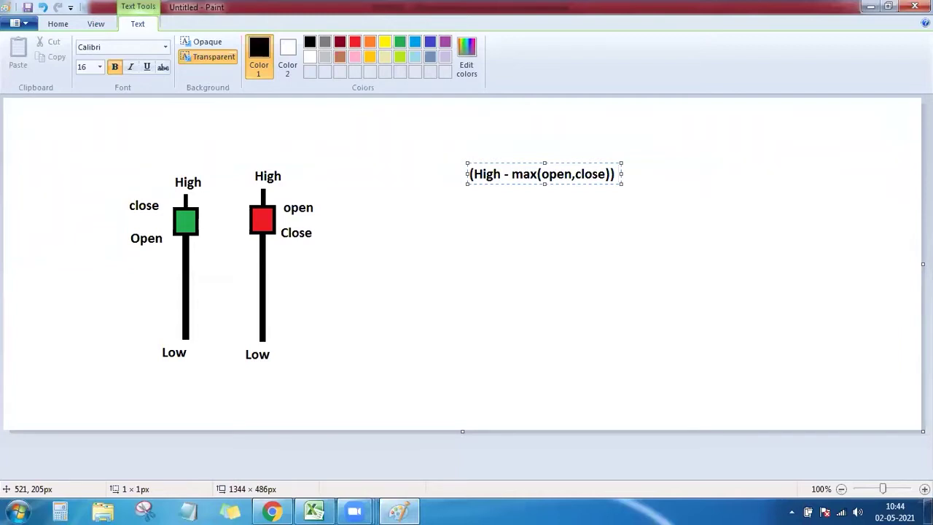
Step: Add the second line '*3 < min(open,close) - Low' to the note
{"action": "key", "text": "Return"}
{"action": "type", "text": "< "}
{"action": "type", "text": "3"}
{"action": "key", "text": "BackSpace"}
{"action": "key", "text": "BackSpace"}
{"action": "key", "text": "BackSpace"}
{"action": "key", "text": "BackSpace"}
{"action": "key", "text": "Return"}
{"action": "type", "text": "*3 "}
{"action": "type", "text": "< "}
{"action": "type", "text": "min(o"}
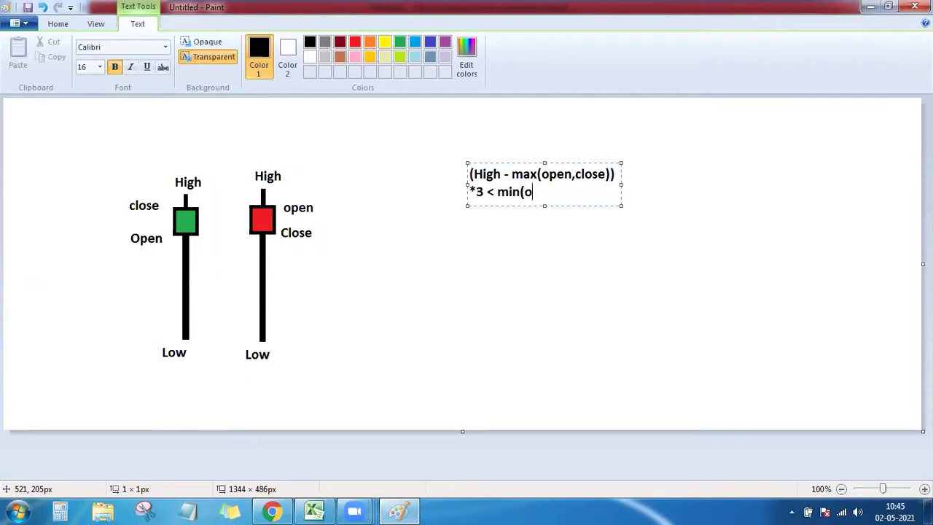
{"action": "type", "text": "pen,close"}
{"action": "type", "text": ") - Low"}
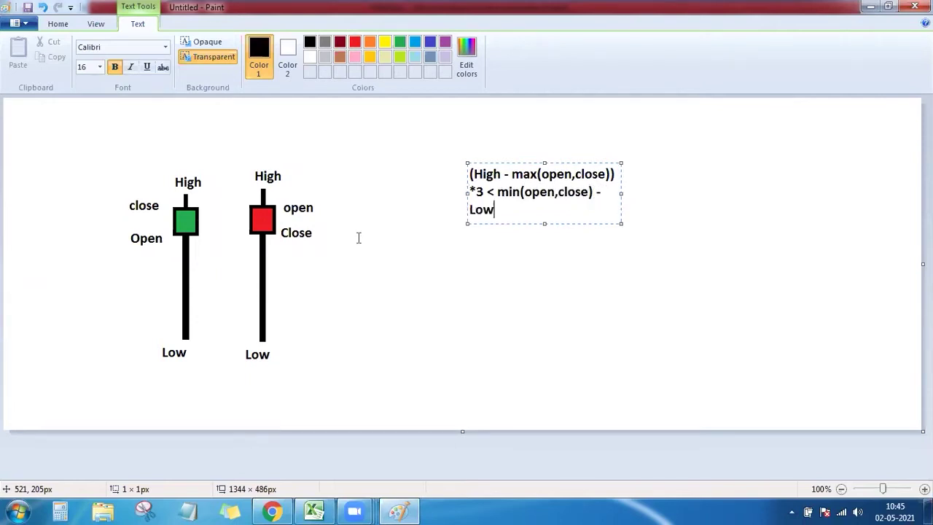
Step: Commit the '(High - max(open,close)) *3 < min(open,close) - Low' note onto the canvas
{"action": "left_click", "coordinate": [503, 277]}
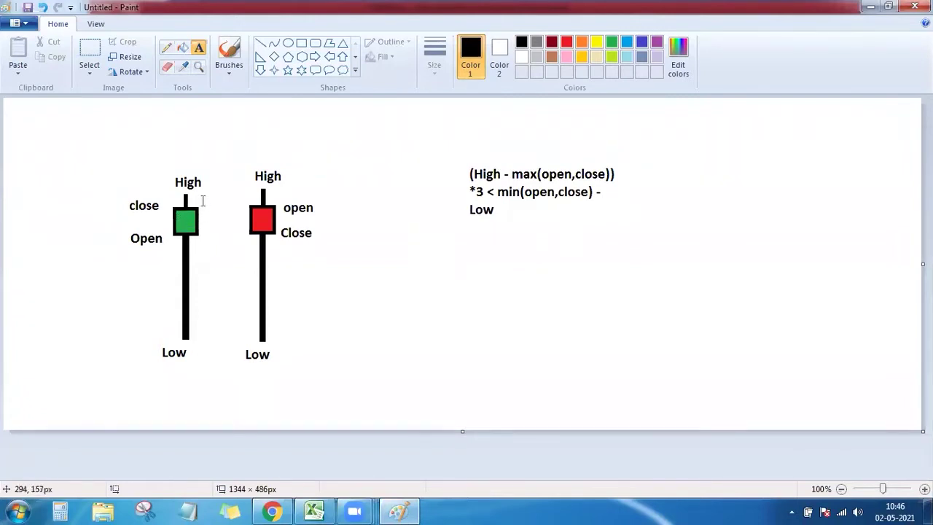
Step: Type the note 'abs(open-close) <= 1/4*(High-Low)' below the first formula and commit it
{"action": "left_click", "coordinate": [473, 248]}
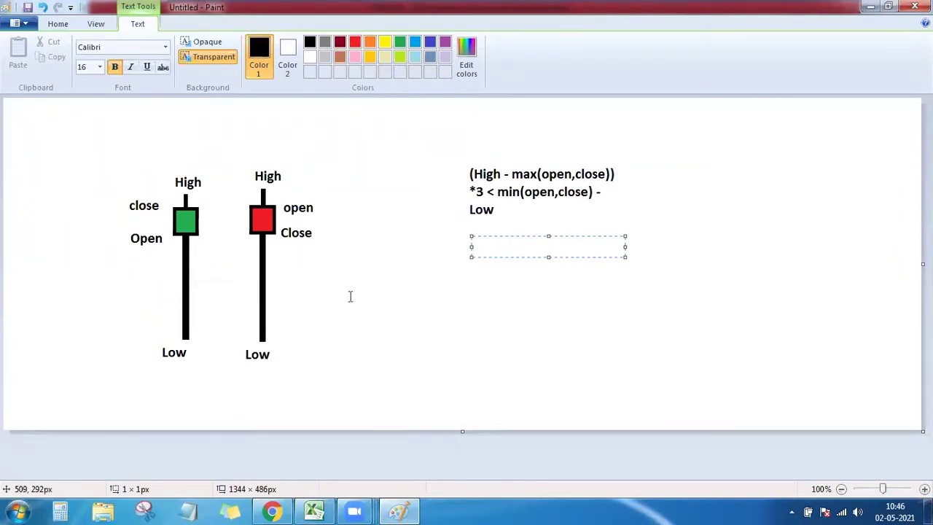
{"action": "type", "text": "abs("}
{"action": "type", "text": "open-"}
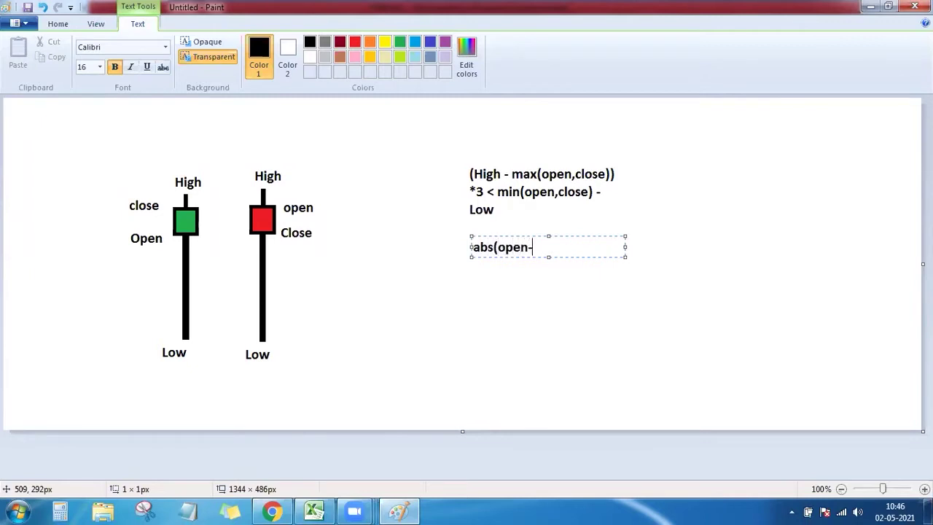
{"action": "type", "text": "close)"}
{"action": "type", "text": " <= "}
{"action": "type", "text": "1/4*"}
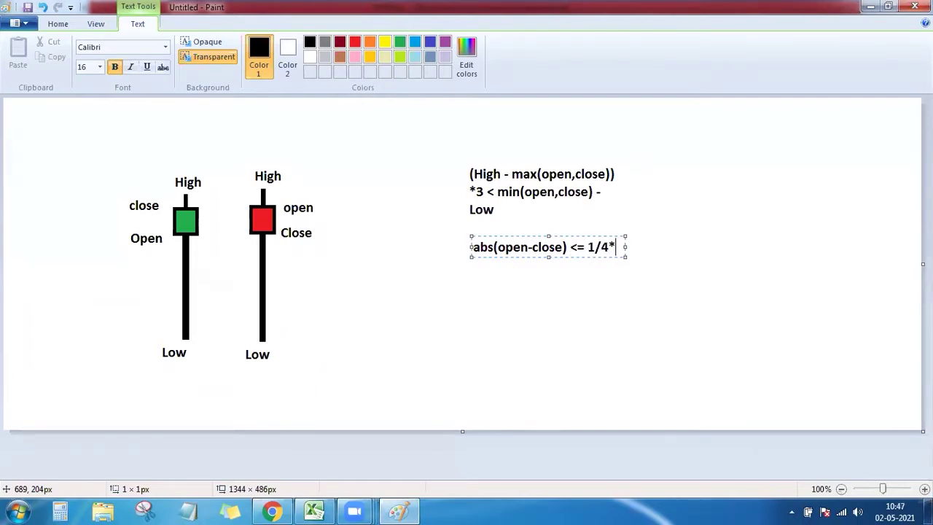
{"action": "type", "text": "(Hi"}
{"action": "type", "text": "gh-Low"}
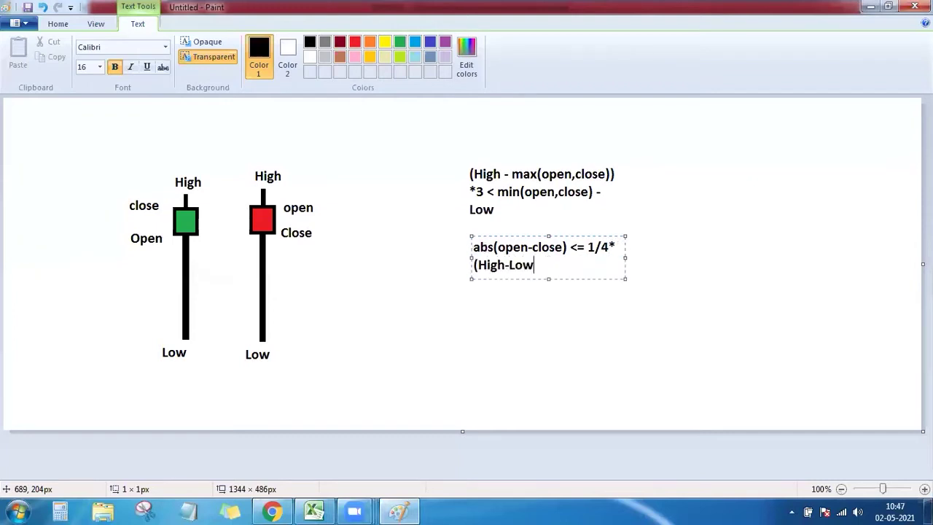
{"action": "type", "text": ")"}
{"action": "left_click", "coordinate": [512, 324]}
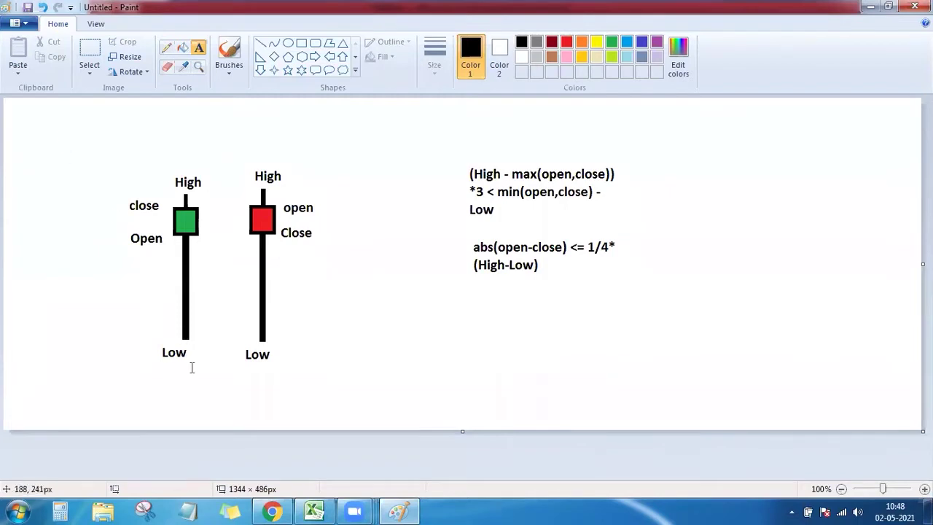
Step: Add the note 'Low <= min(lows,10)' below the second formula, correcting a typo
{"action": "left_click", "coordinate": [476, 312]}
{"action": "type", "text": "L"}
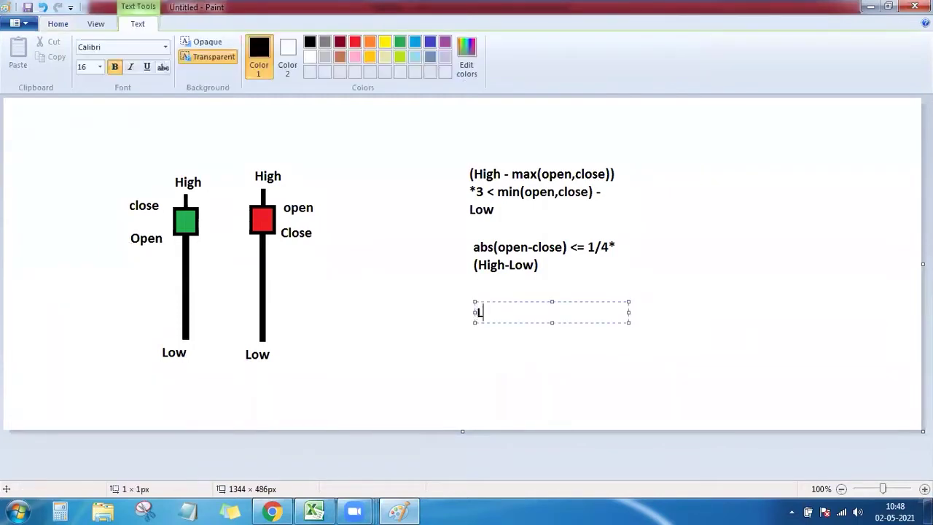
{"action": "type", "text": "ow"}
{"action": "type", "text": "<="}
{"action": "type", "text": " min("}
{"action": "type", "text": "low"}
{"action": "type", "text": "s."}
{"action": "key", "text": "BackSpace"}
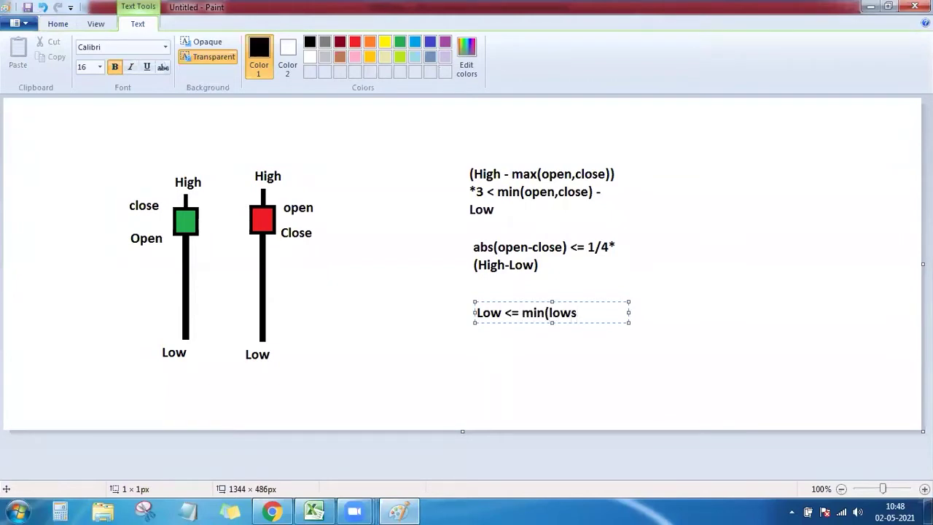
{"action": "type", "text": ",10)"}
{"action": "key", "text": "Return"}
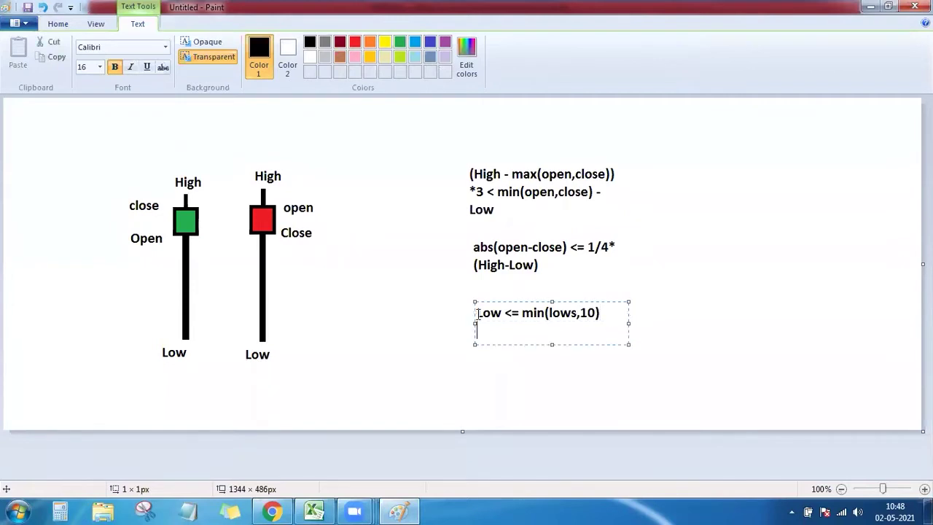
{"action": "left_click", "coordinate": [422, 329]}
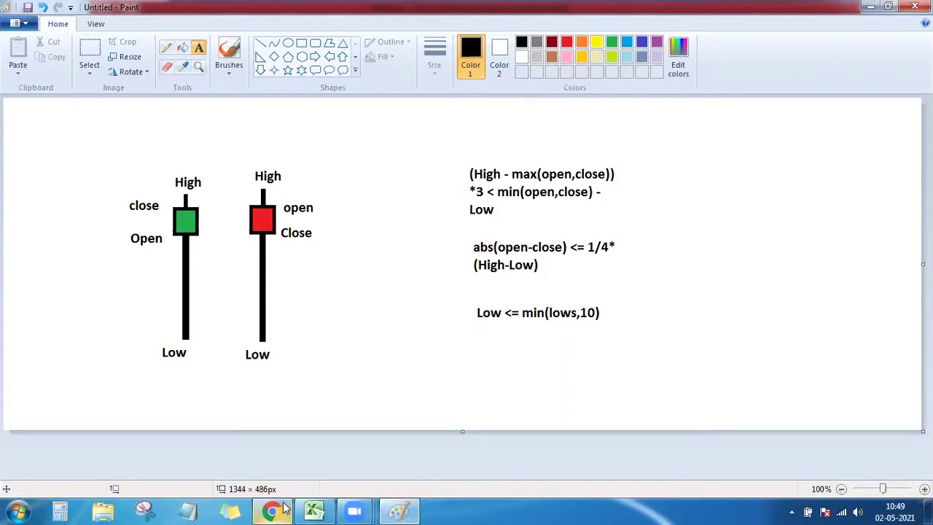
Step: Back in Excel, enter the heading 'Hammer' in cell G1
{"action": "mouse_move", "coordinate": [272, 510]}
{"action": "mouse_move", "coordinate": [319, 510]}
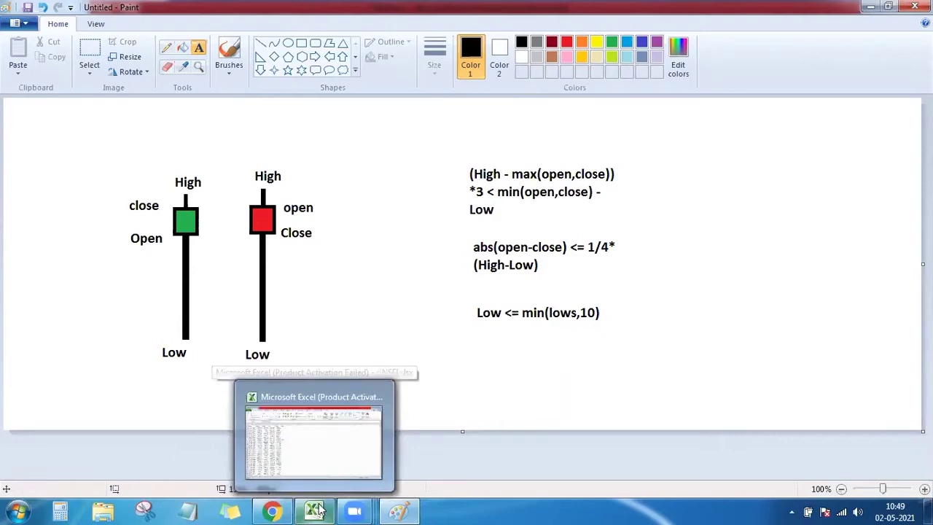
{"action": "left_click", "coordinate": [318, 510]}
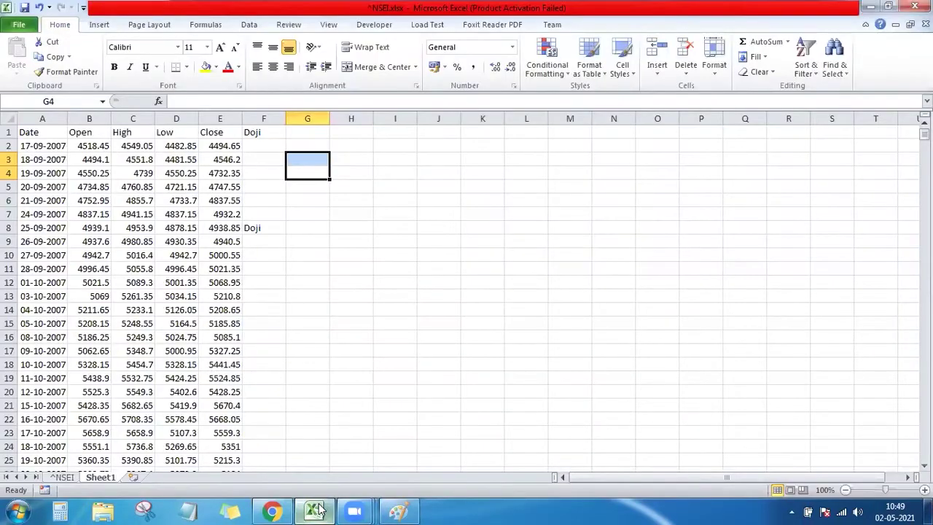
{"action": "left_click", "coordinate": [313, 134]}
{"action": "type", "text": "Hamm"}
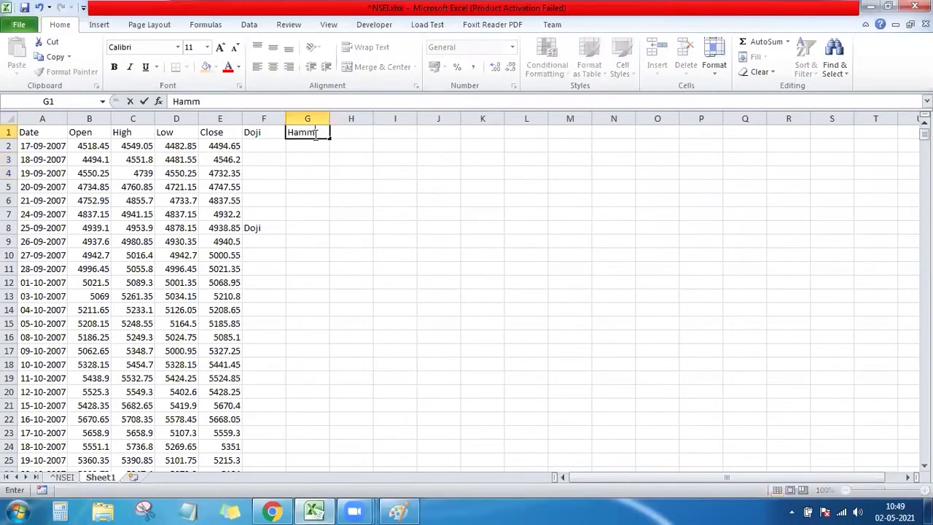
{"action": "type", "text": "er"}
{"action": "key", "text": "Return"}
{"action": "key", "text": "Return"}
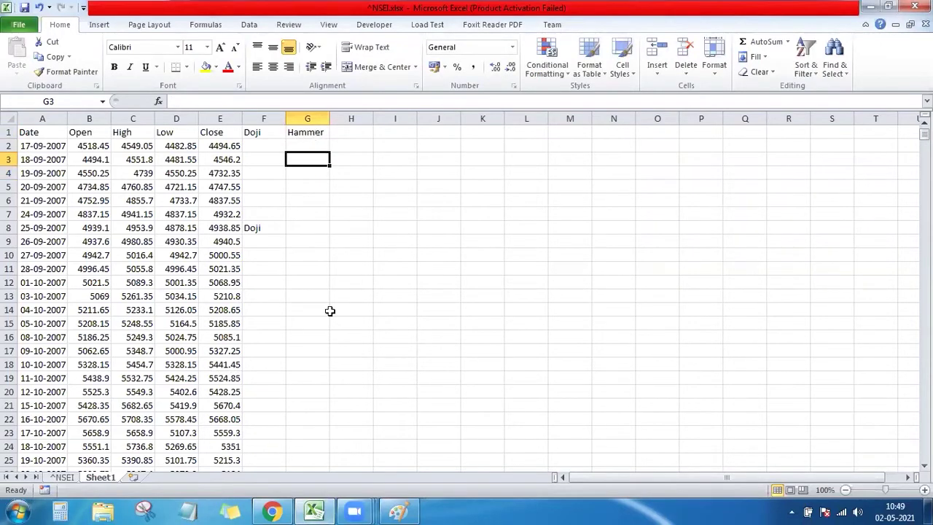
Step: Select the first ten Close prices E2:E11, then select cell G12
{"action": "left_click", "coordinate": [399, 510]}
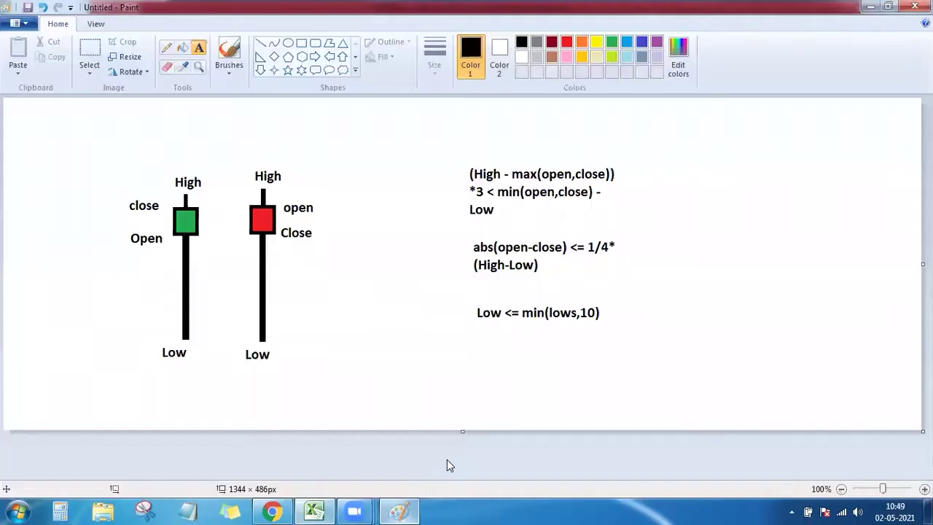
{"action": "left_click", "coordinate": [316, 510]}
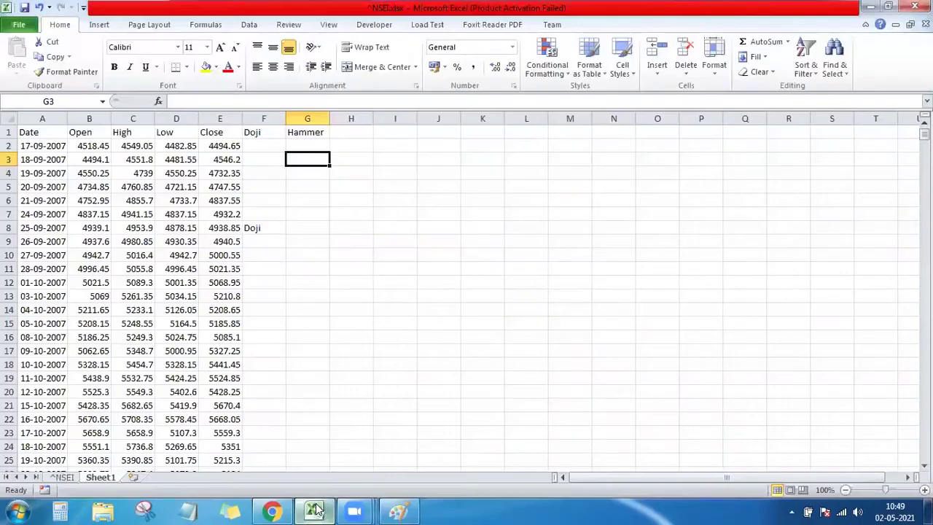
{"action": "left_click", "coordinate": [219, 143]}
{"action": "left_click_drag", "start_coordinate": [218, 142], "coordinate": [218, 271]}
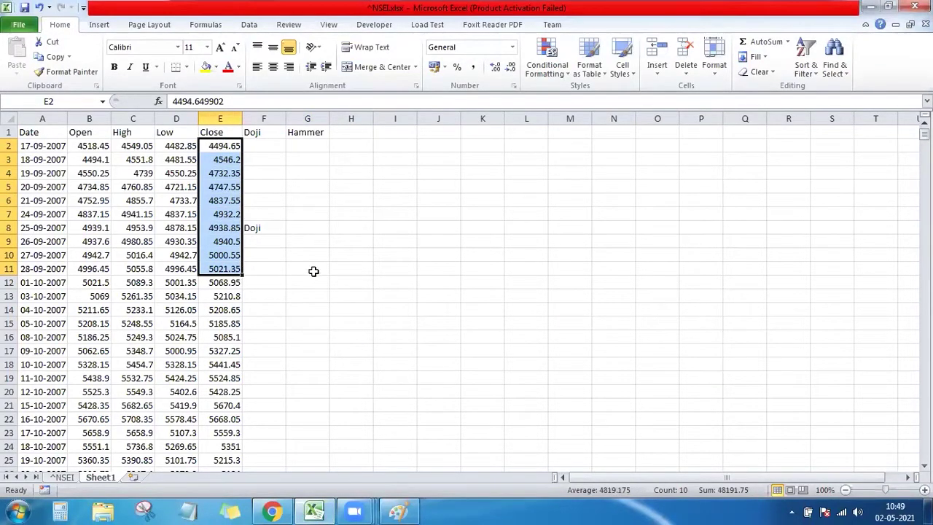
{"action": "left_click", "coordinate": [314, 283]}
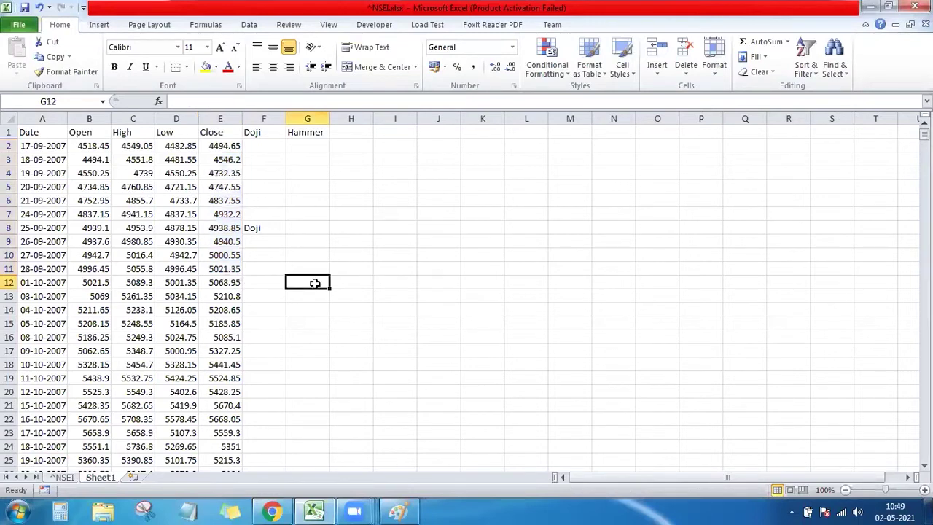
Step: Begin G12's formula with =IF(AND( using autocomplete
{"action": "type", "text": "=if"}
{"action": "key", "text": "Tab"}
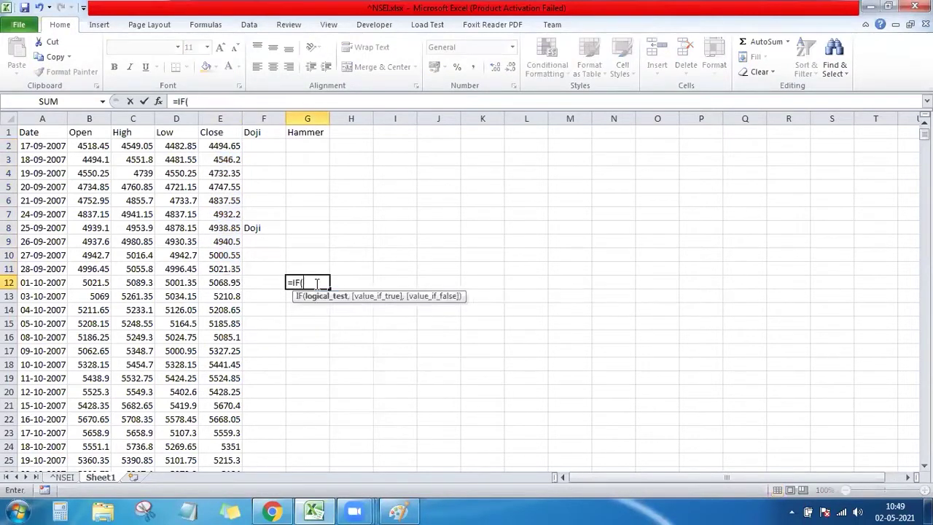
{"action": "type", "text": "and"}
{"action": "key", "text": "Tab"}
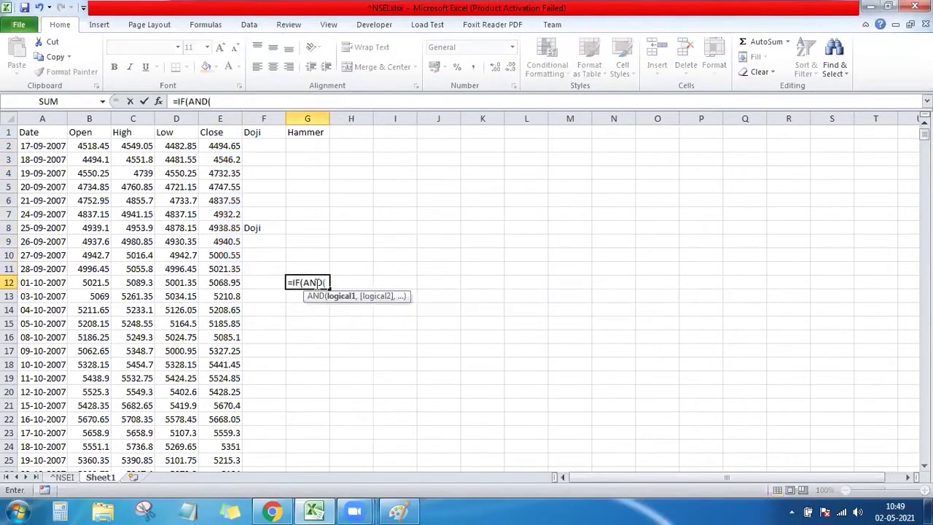
{"action": "left_click", "coordinate": [400, 511]}
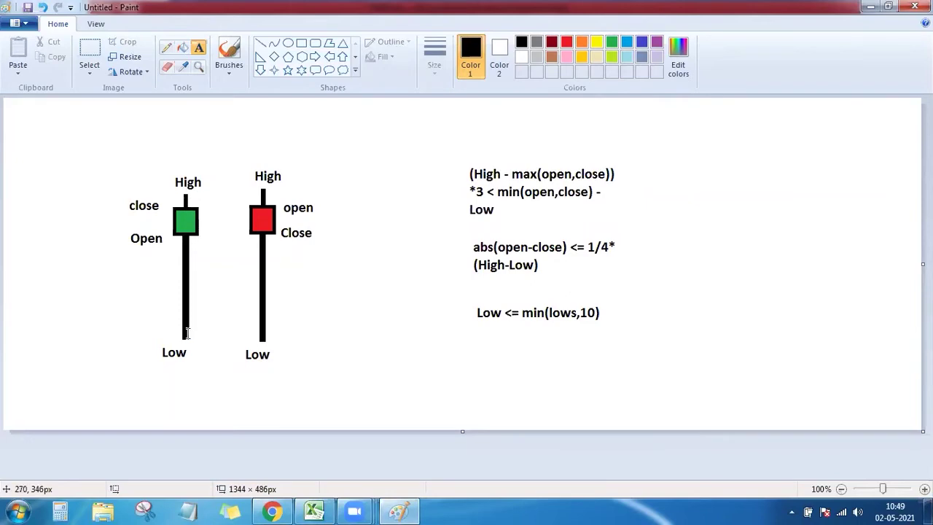
{"action": "left_click", "coordinate": [317, 510]}
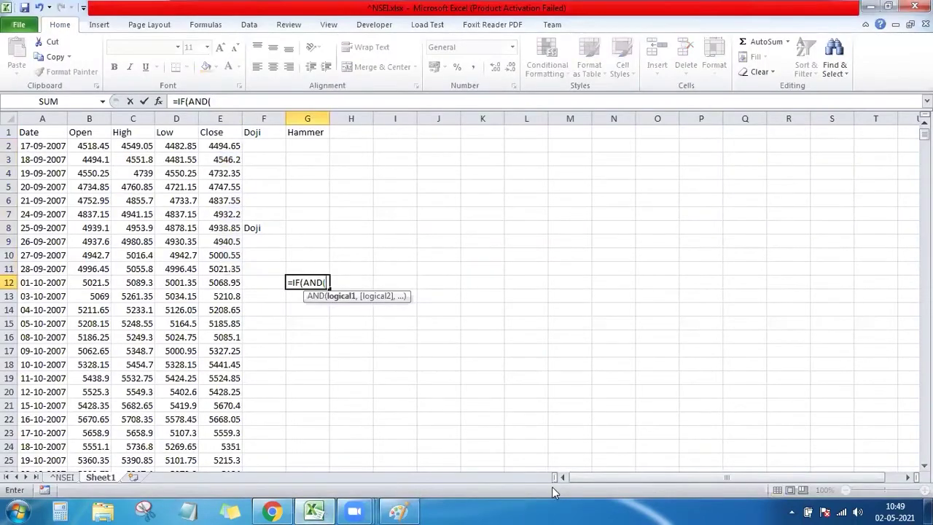
{"action": "type", "text": "h"}
{"action": "key", "text": "BackSpace"}
Step: Add C12-MAX(B12,E12) as the upper-shadow term of the condition
{"action": "left_click", "coordinate": [146, 283]}
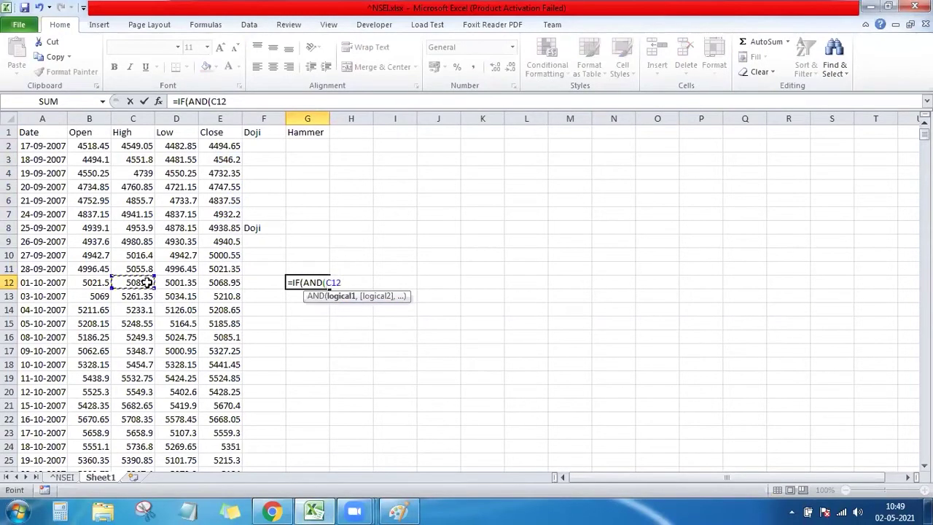
{"action": "type", "text": "-("}
{"action": "key", "text": "BackSpace"}
{"action": "type", "text": "max("}
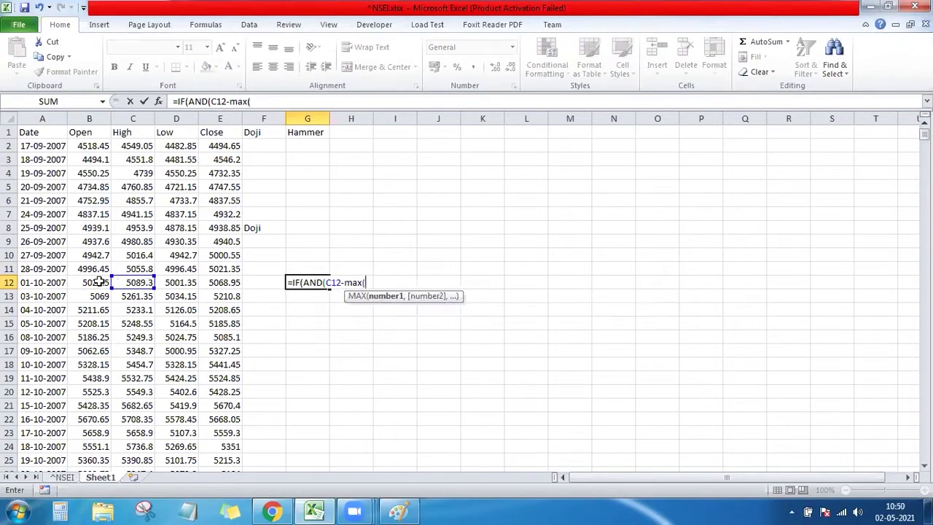
{"action": "left_click", "coordinate": [99, 282]}
{"action": "type", "text": ","}
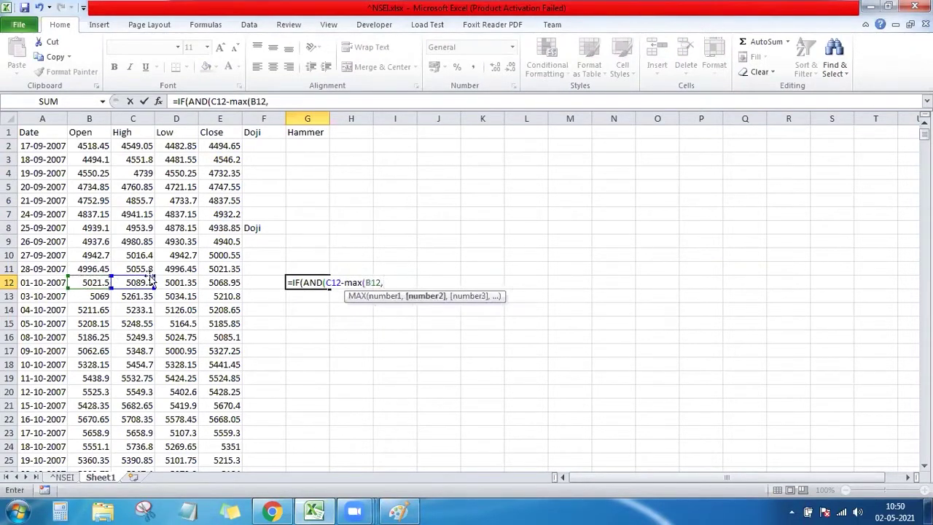
{"action": "left_click", "coordinate": [219, 281]}
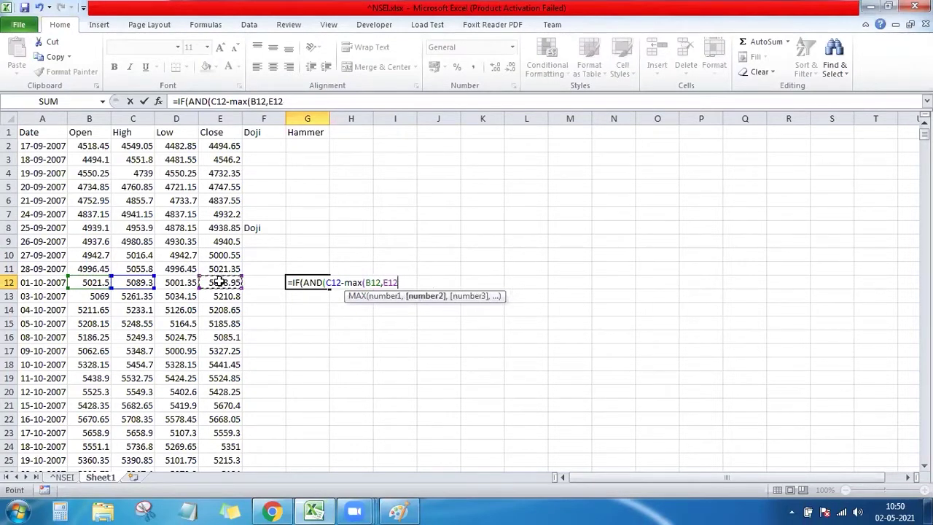
{"action": "type", "text": ")"}
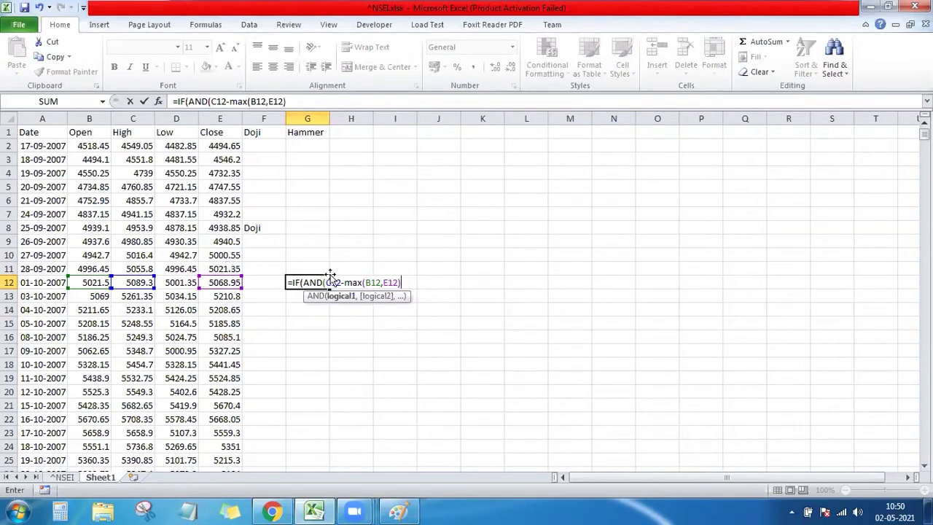
Step: Bracket that term, multiply it by 3, and append '< MIN(' to the condition
{"action": "left_click", "coordinate": [325, 283]}
{"action": "type", "text": "("}
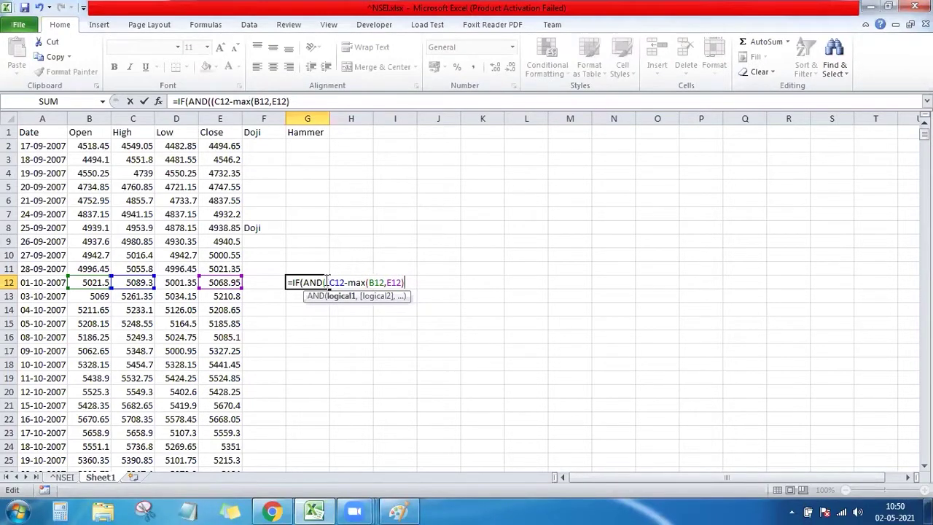
{"action": "type", "text": ")"}
{"action": "left_click", "coordinate": [327, 282]}
{"action": "type", "text": "3*"}
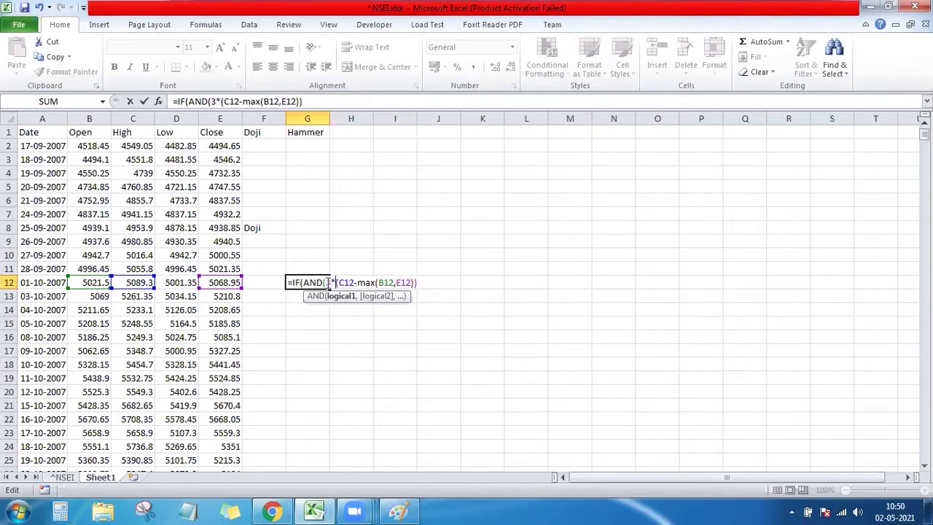
{"action": "key", "text": "End"}
{"action": "type", "text": "<"}
{"action": "type", "text": " mi"}
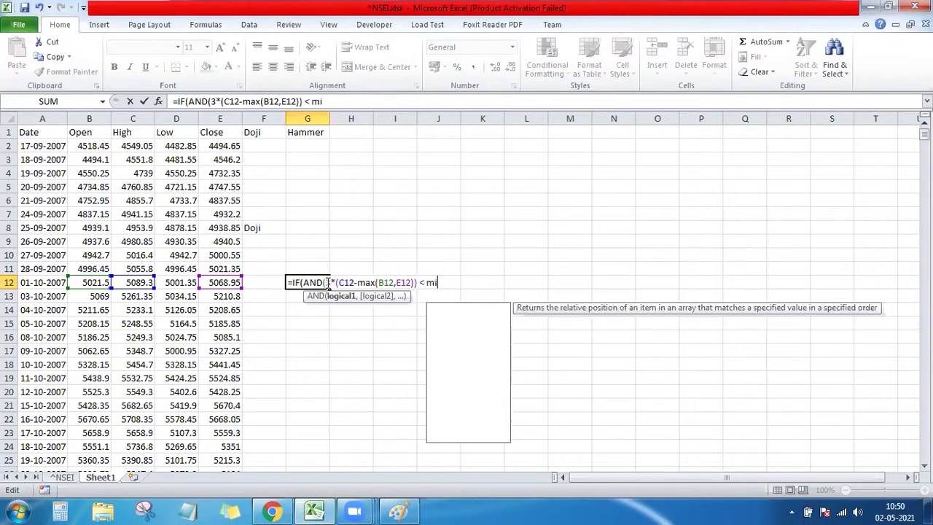
{"action": "type", "text": "n"}
{"action": "key", "text": "Tab"}
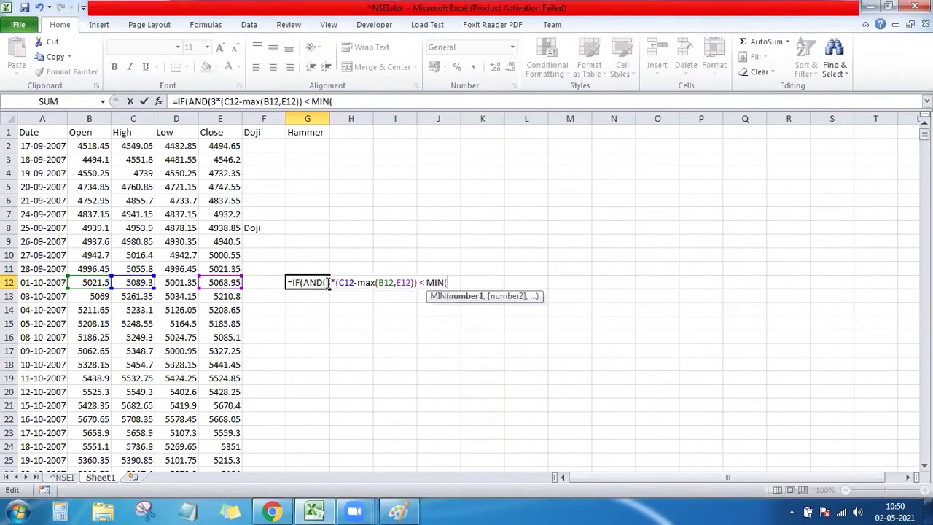
{"action": "left_click", "coordinate": [377, 282]}
{"action": "key", "text": "BackSpace"}
{"action": "key", "text": "BackSpace"}
{"action": "key", "text": "BackSpace"}
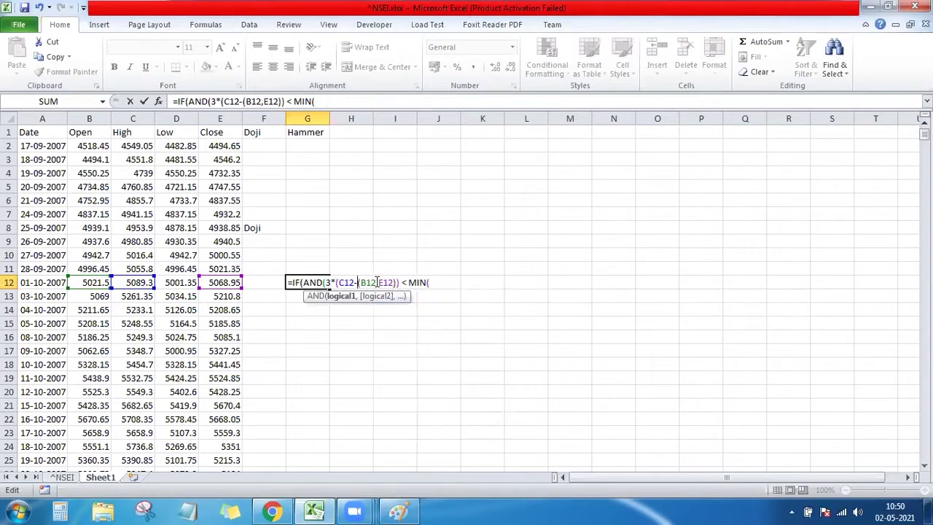
{"action": "type", "text": "MAX"}
{"action": "key", "text": "End"}
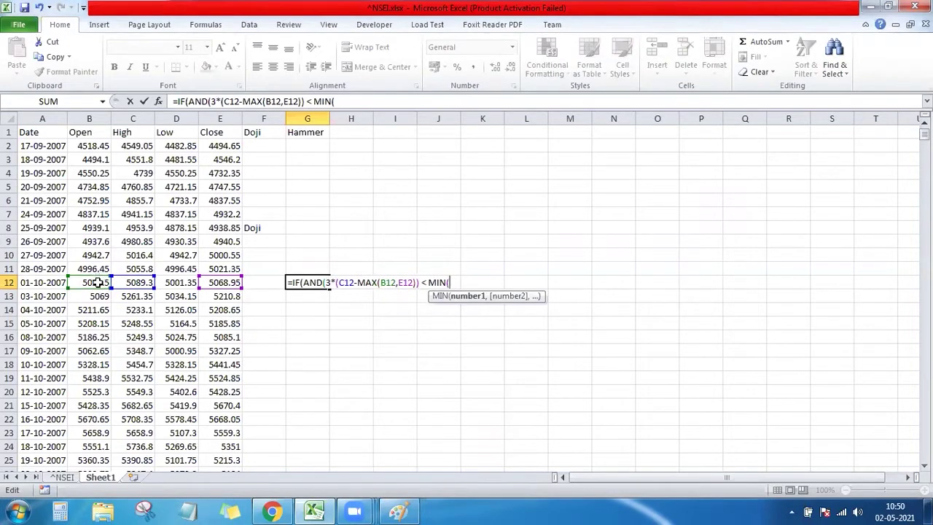
Step: Complete MIN(B12,E12)-D12 and dismiss the missing-parenthesis warning
{"action": "left_click", "coordinate": [98, 282]}
{"action": "type", "text": ","}
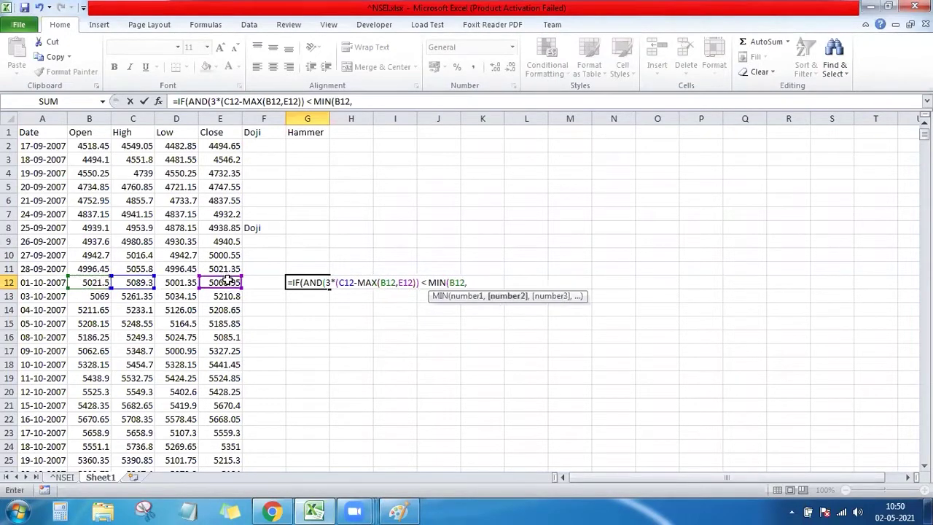
{"action": "left_click", "coordinate": [228, 282]}
{"action": "type", "text": ")"}
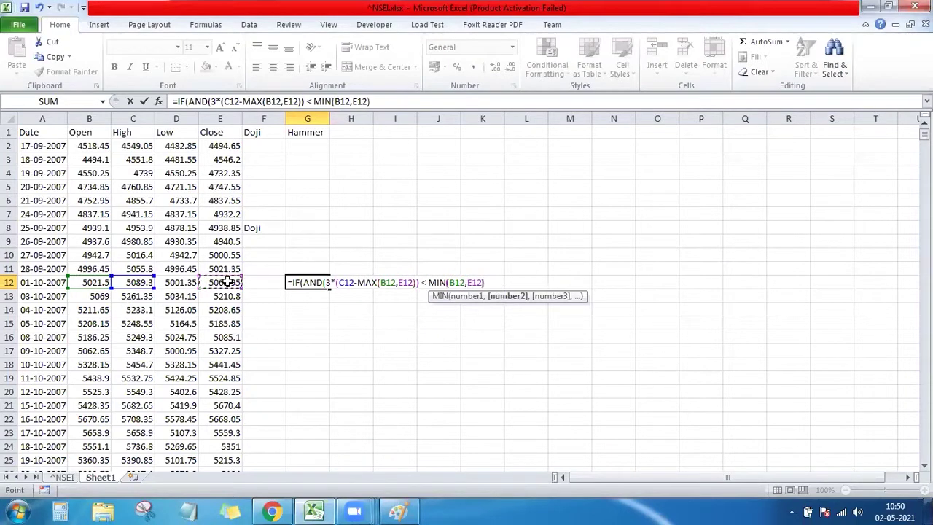
{"action": "type", "text": "-"}
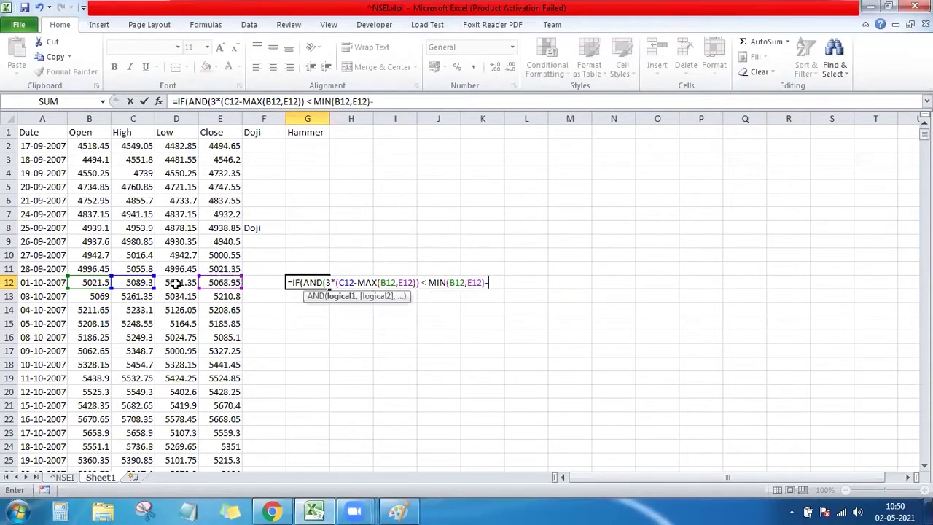
{"action": "left_click", "coordinate": [176, 282]}
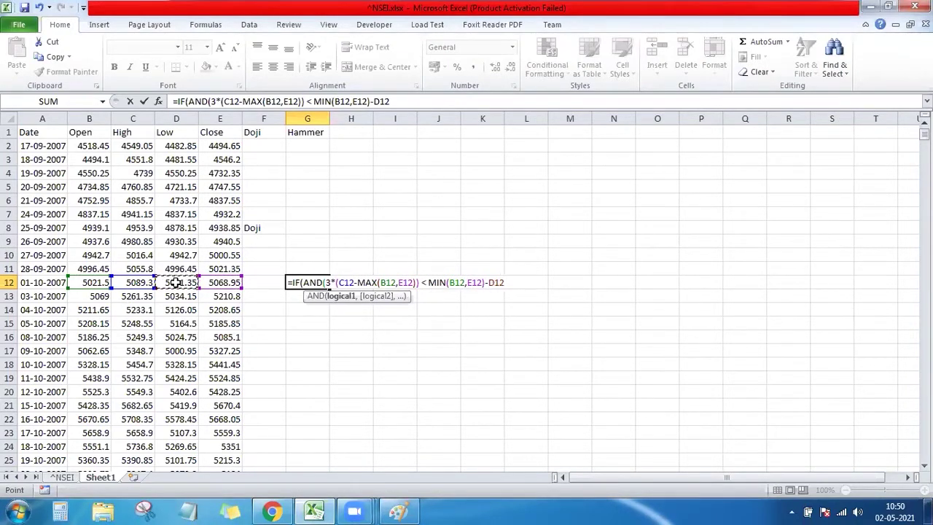
{"action": "type", "text": ")"}
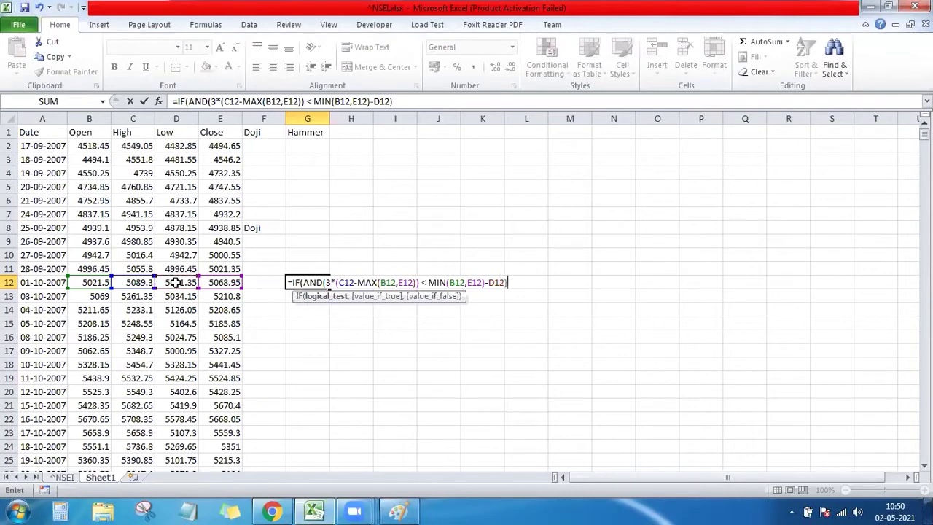
{"action": "key", "text": "Return"}
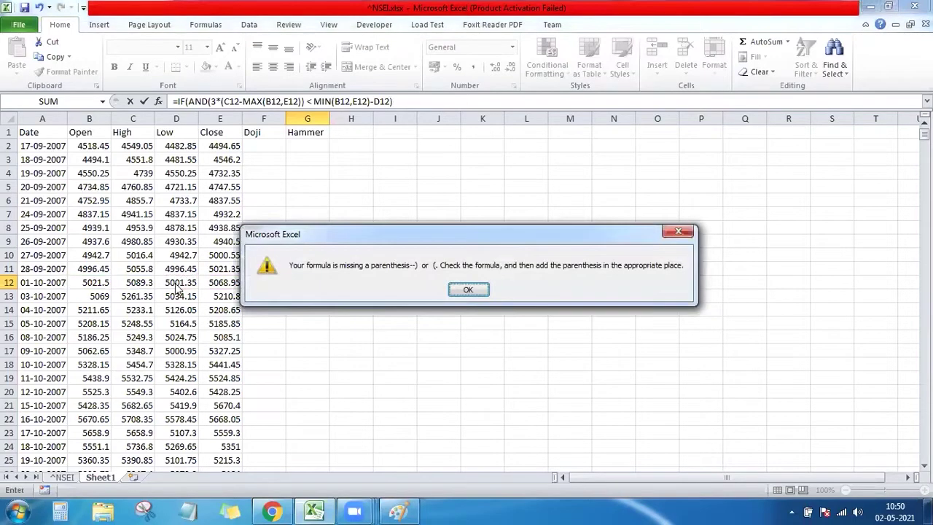
{"action": "key", "text": "Return"}
Step: Add the "Hammer","" results, leaving the second AND condition blank
{"action": "key", "text": "Right"}
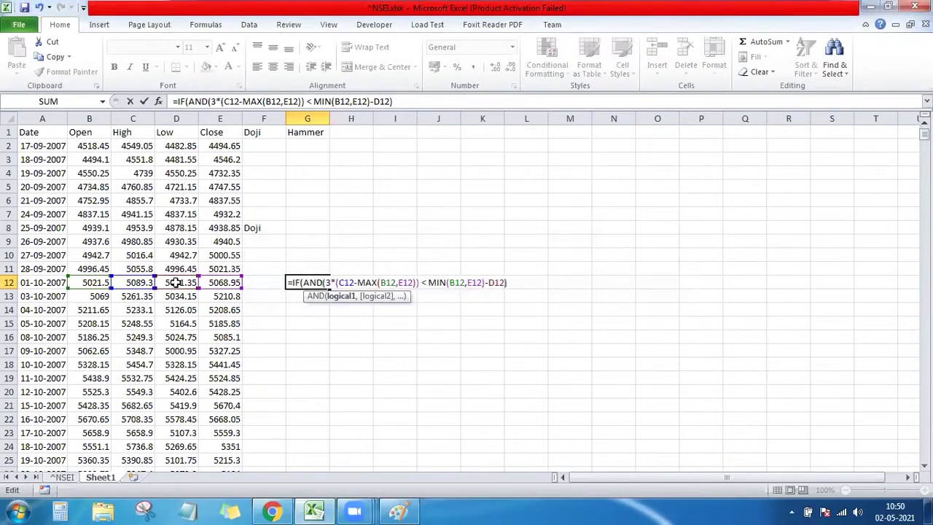
{"action": "type", "text": ","}
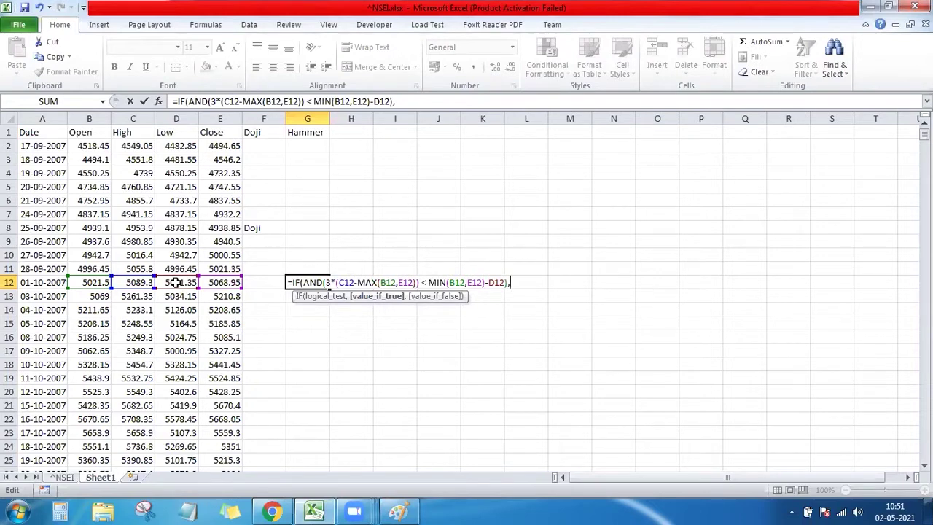
{"action": "type", "text": "\"Ha"}
{"action": "type", "text": "mmer\""}
{"action": "type", "text": ","}
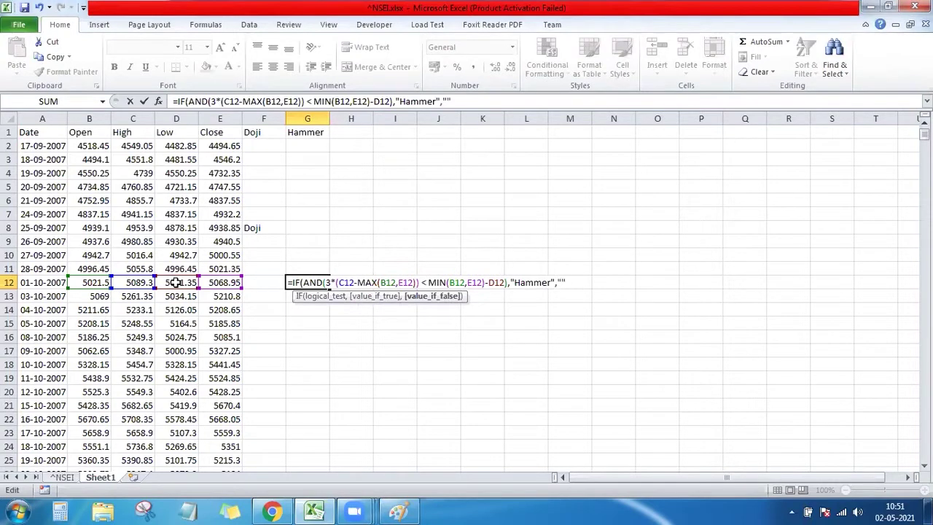
{"action": "type", "text": "\"\")"}
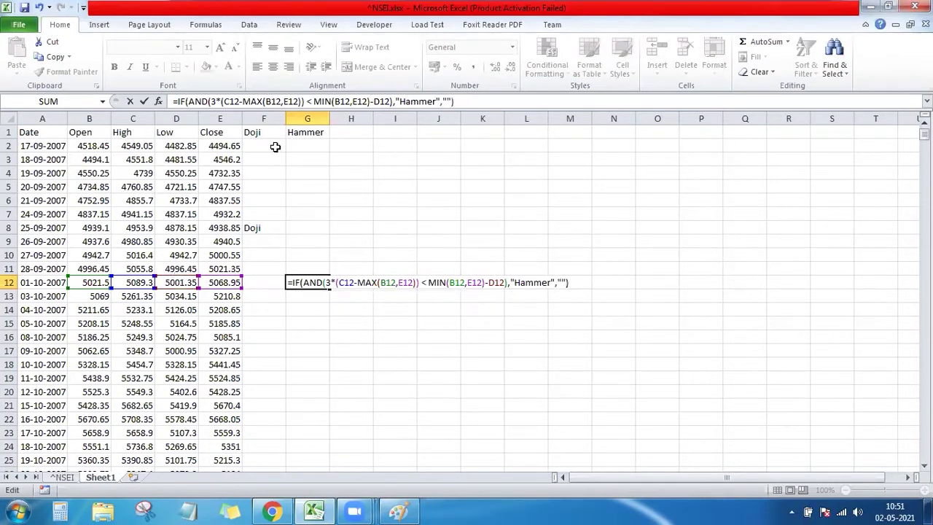
{"action": "left_click", "coordinate": [506, 282]}
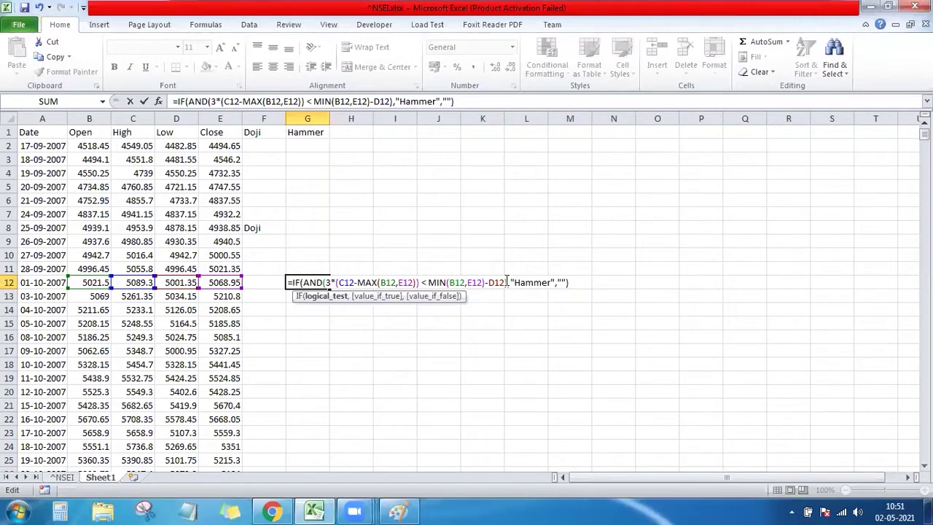
{"action": "key", "text": "Left"}
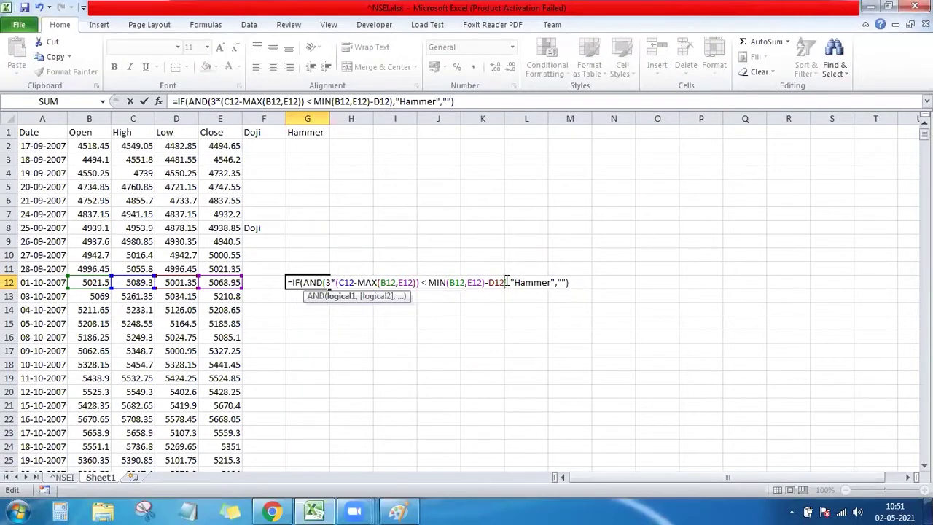
{"action": "type", "text": ","}
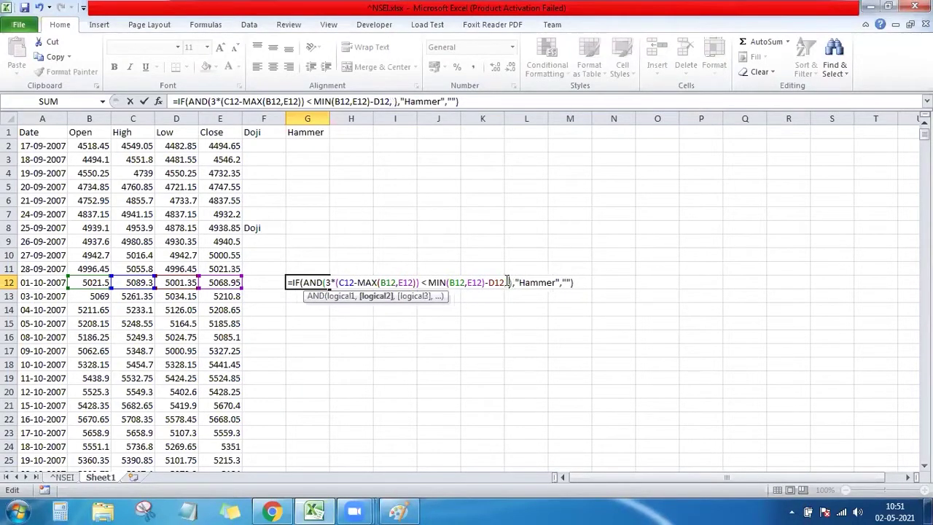
Step: After checking the Paint notes, add the body condition abs(B12-E12)<= to G12's Hammer formula
{"action": "left_click", "coordinate": [399, 510]}
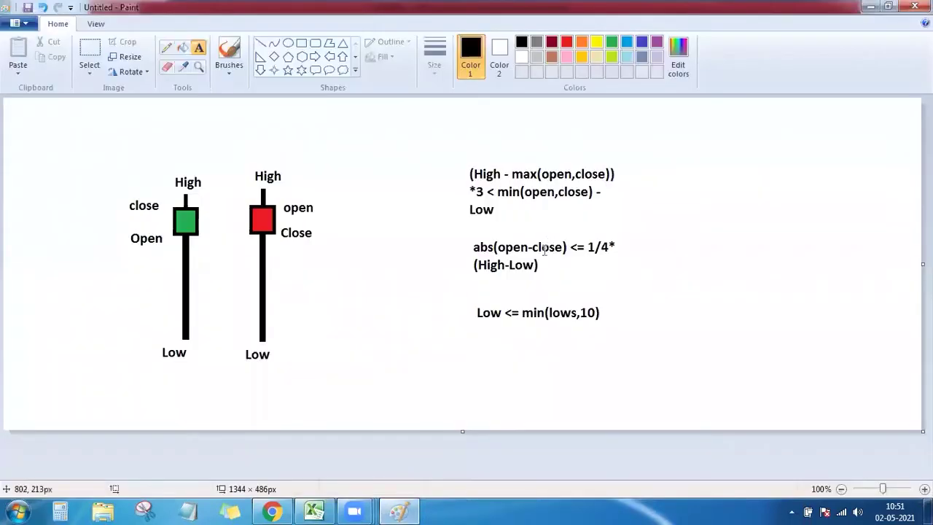
{"action": "left_click", "coordinate": [315, 510]}
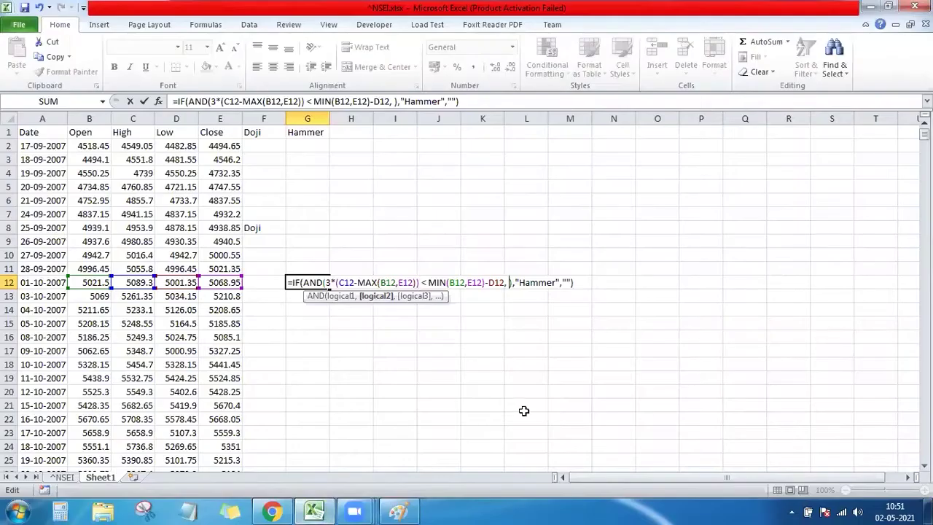
{"action": "type", "text": "abs"}
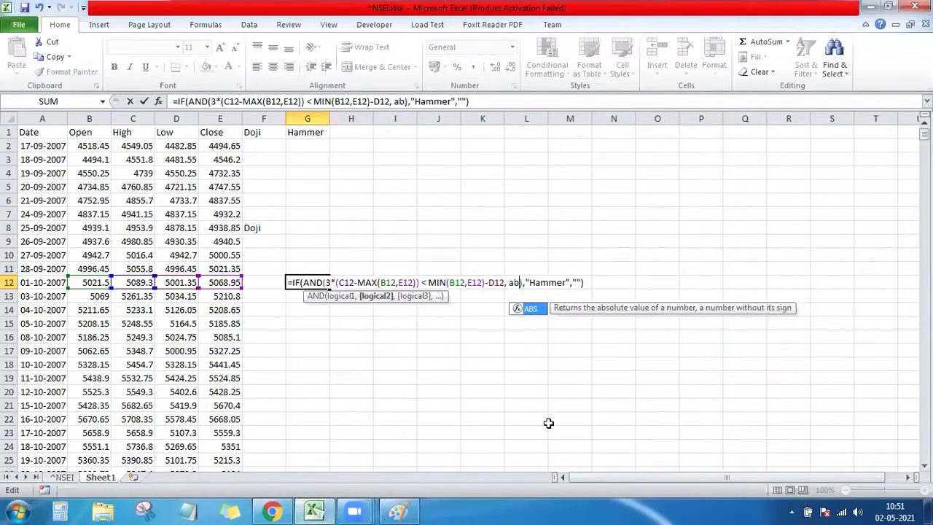
{"action": "type", "text": "("}
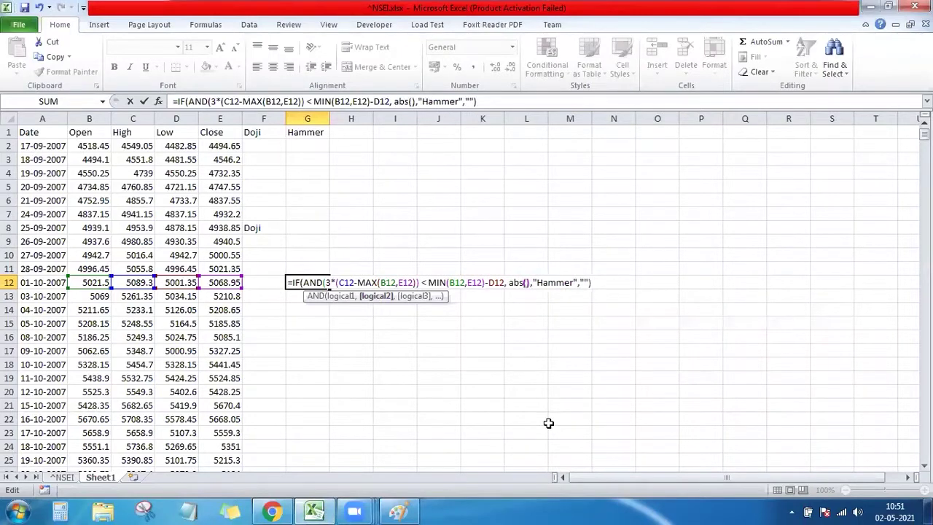
{"action": "key", "text": "Left"}
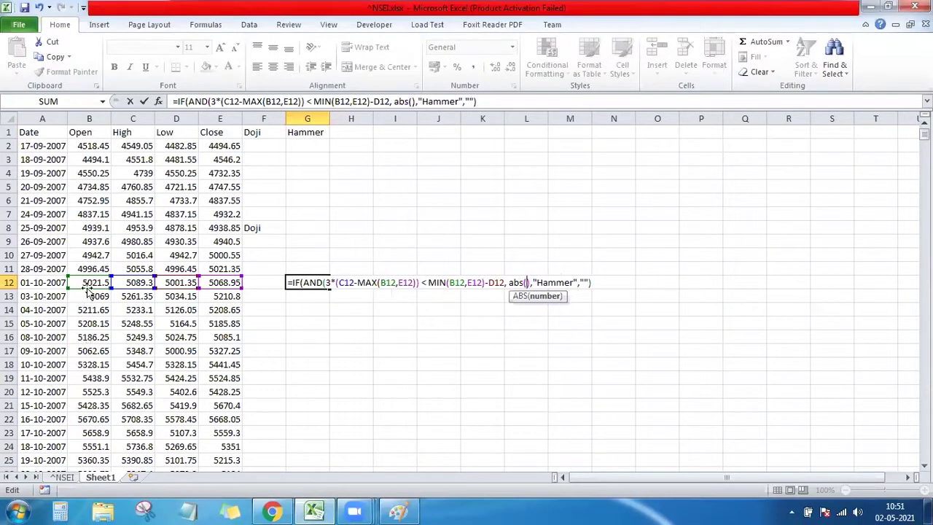
{"action": "left_click", "coordinate": [86, 282]}
{"action": "type", "text": "-"}
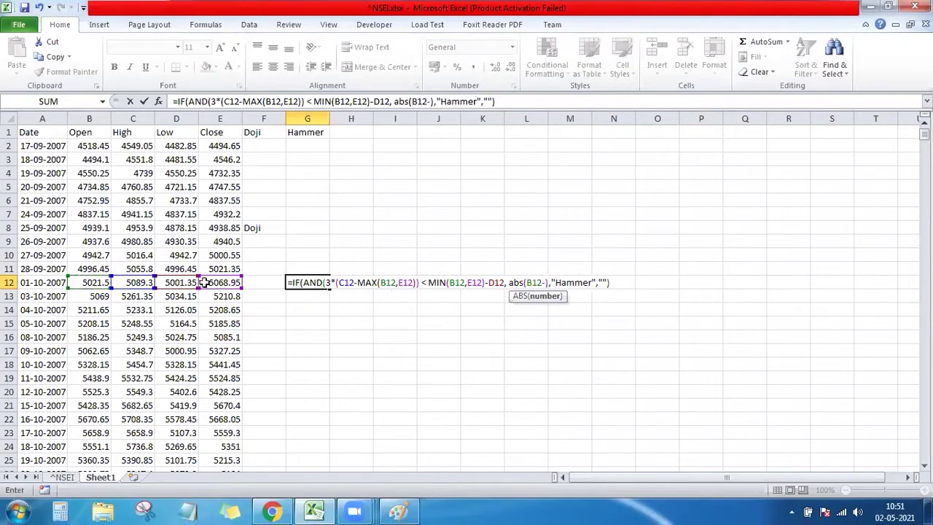
{"action": "left_click", "coordinate": [208, 282]}
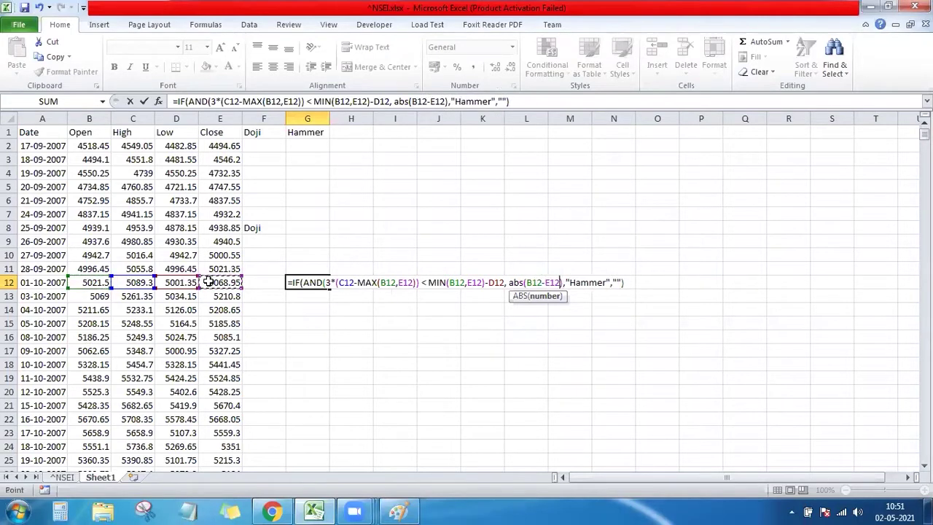
{"action": "type", "text": ")"}
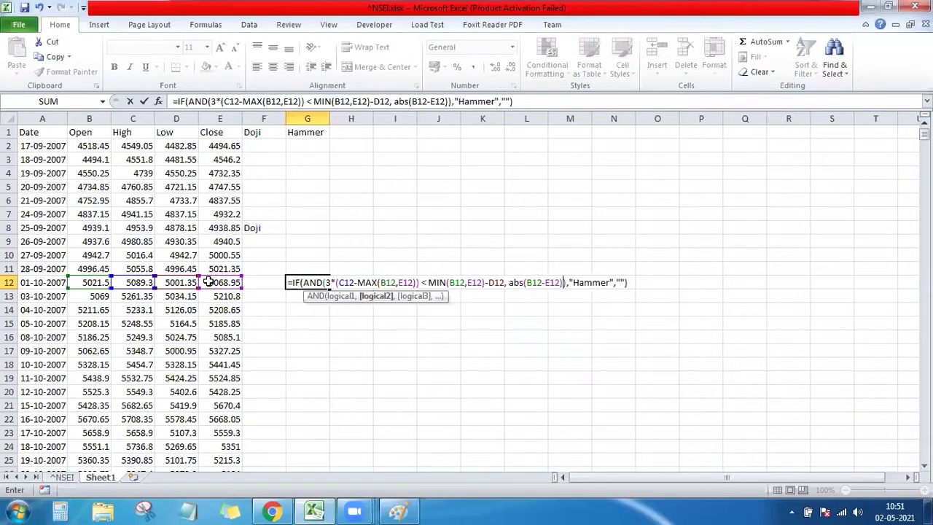
{"action": "type", "text": "<="}
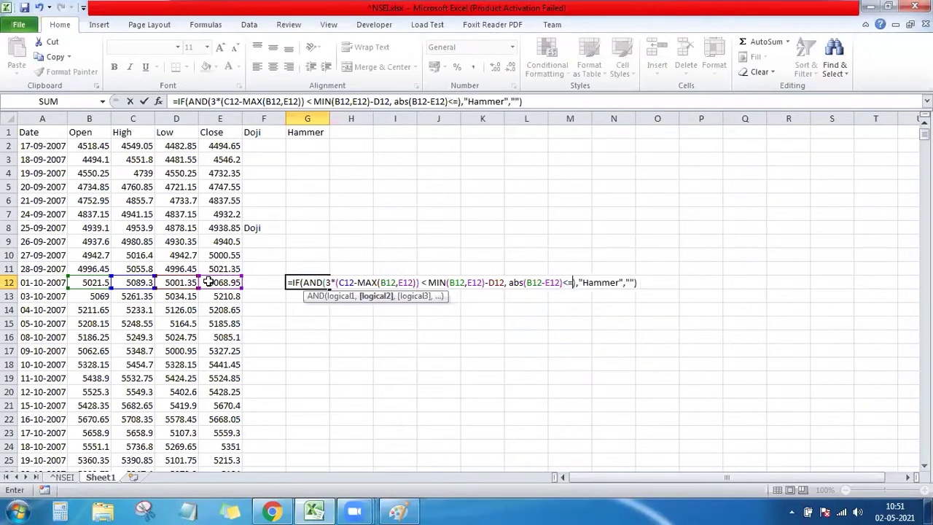
{"action": "type", "text": "("}
Step: Complete the formula with (C12-D12)/4 and D12<=MIN(D2:D11), then commit it
{"action": "left_click", "coordinate": [143, 281]}
{"action": "type", "text": "-"}
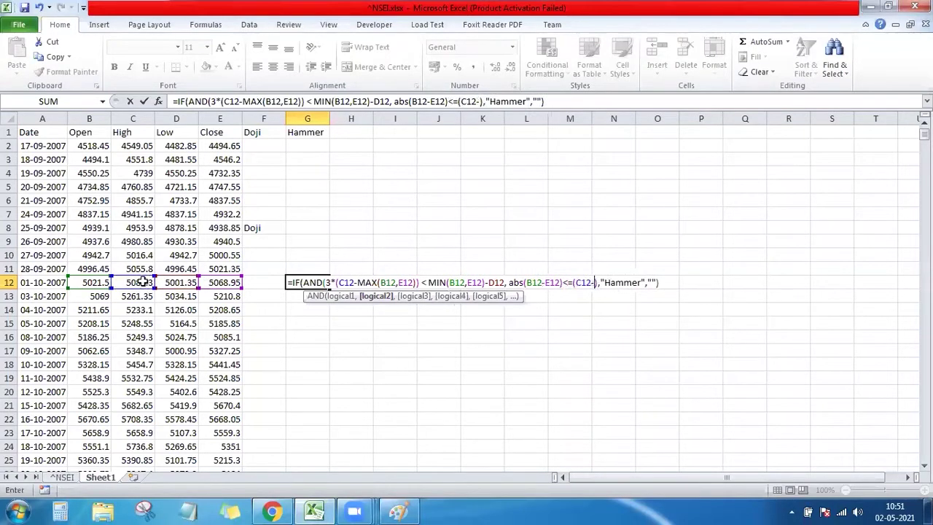
{"action": "left_click", "coordinate": [179, 283]}
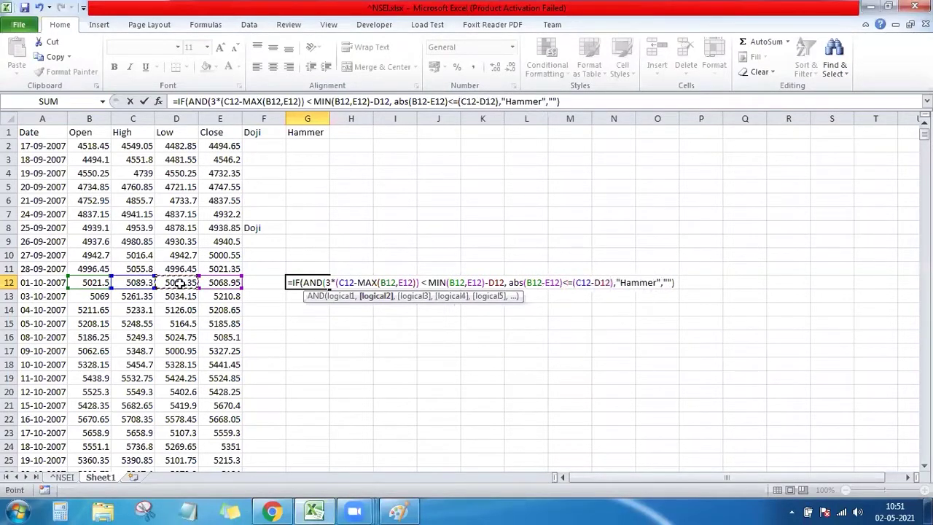
{"action": "type", "text": ")/4"}
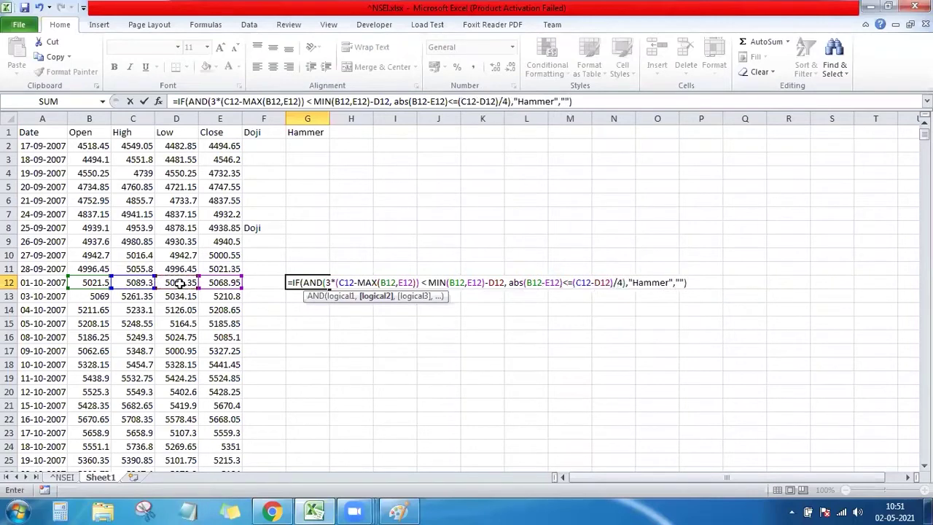
{"action": "type", "text": ","}
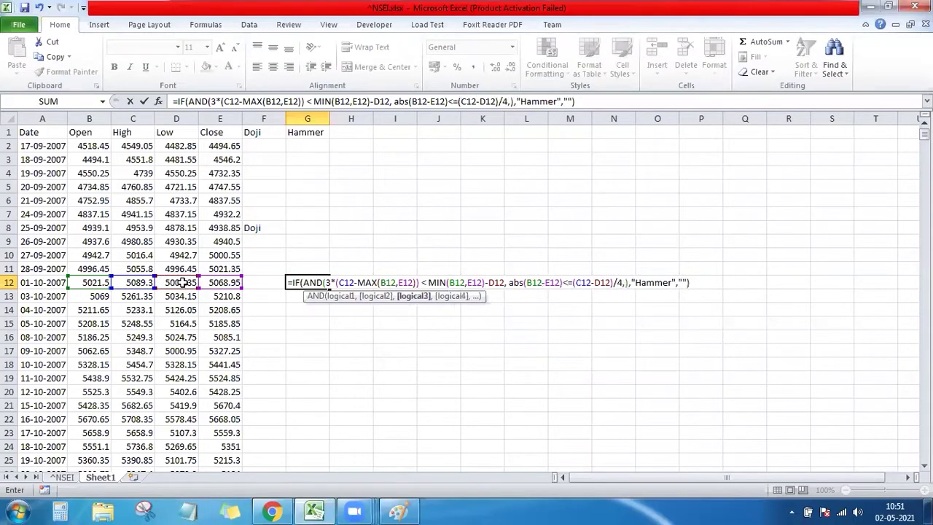
{"action": "left_click", "coordinate": [181, 282]}
{"action": "type", "text": "<="}
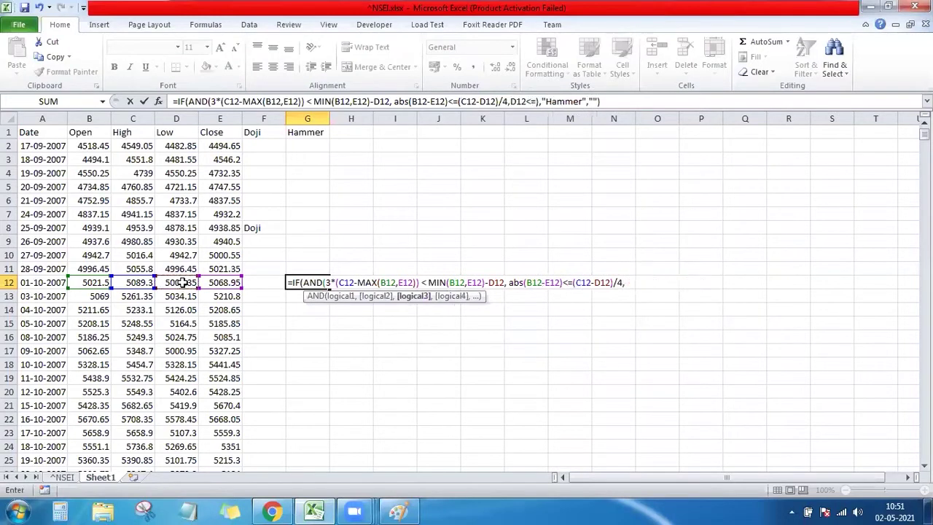
{"action": "type", "text": "MI"}
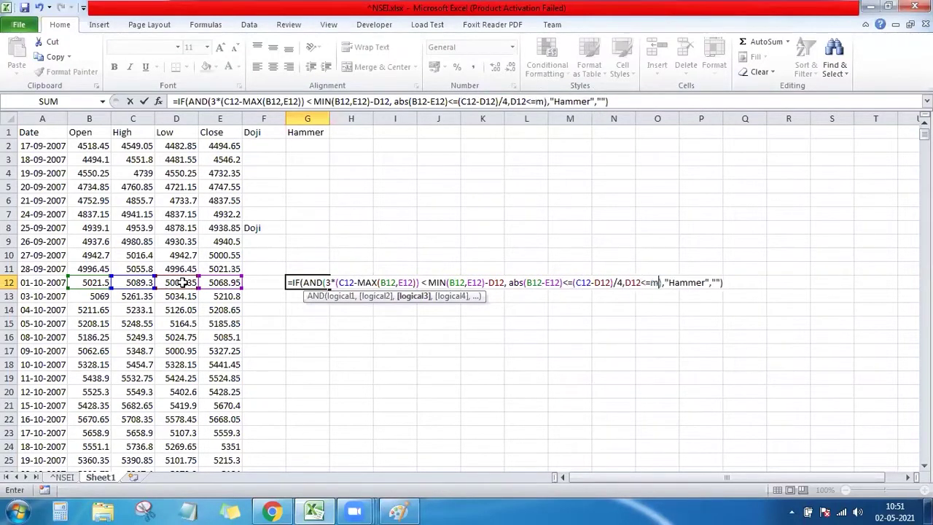
{"action": "type", "text": "N("}
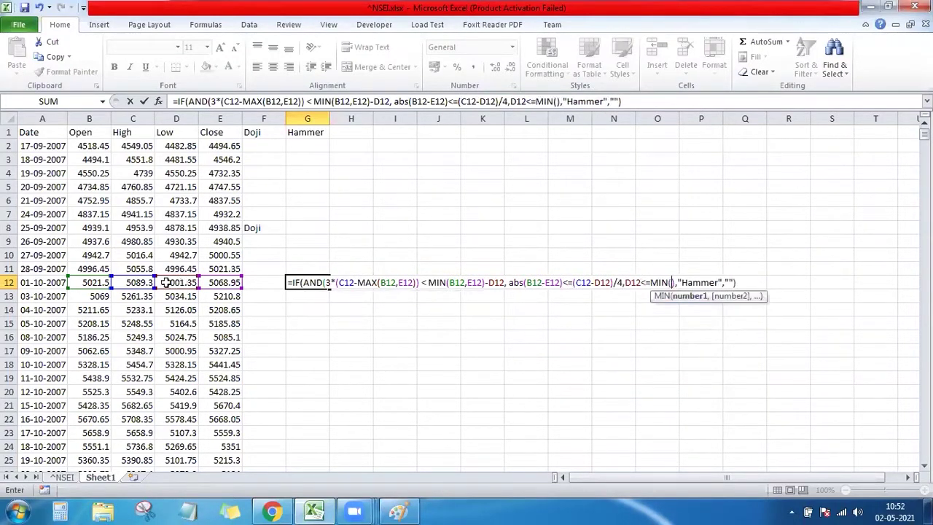
{"action": "left_click_drag", "start_coordinate": [168, 283], "coordinate": [178, 148]}
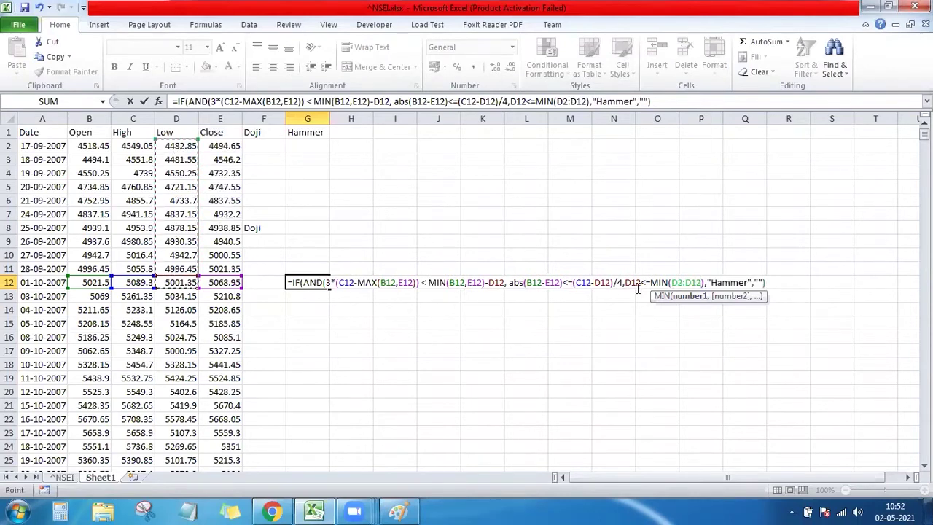
{"action": "key", "text": "BackSpace"}
{"action": "type", "text": "1"}
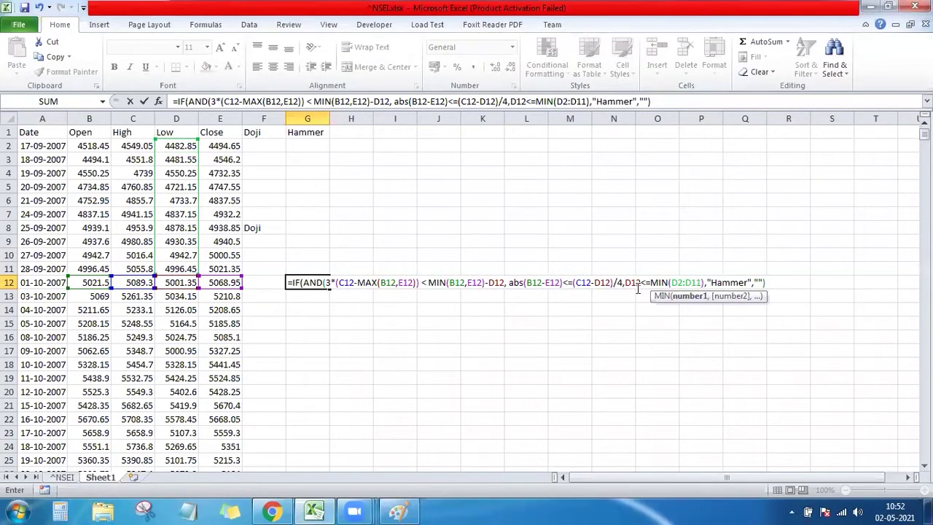
{"action": "type", "text": ")"}
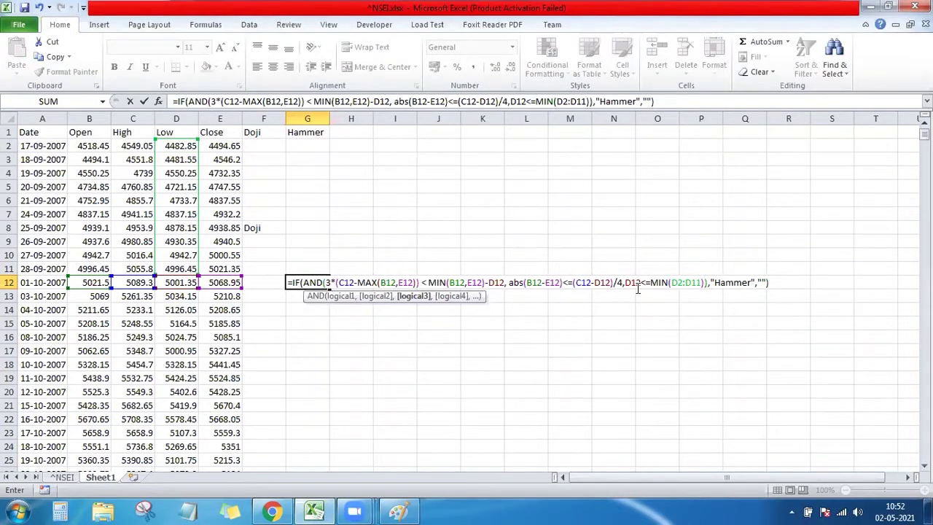
{"action": "key", "text": "Left"}
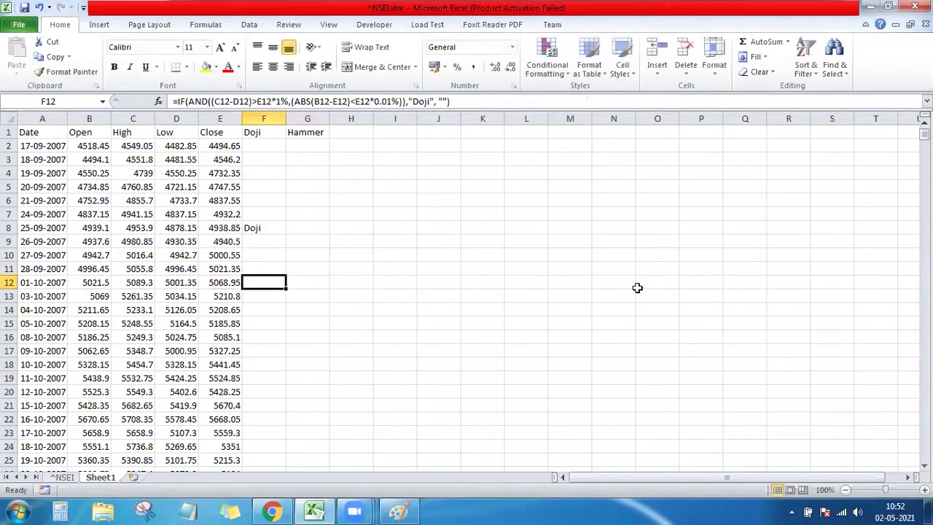
Step: Change the MIN range start from D2 to D3 in G12's Hammer formula
{"action": "key", "text": "Right"}
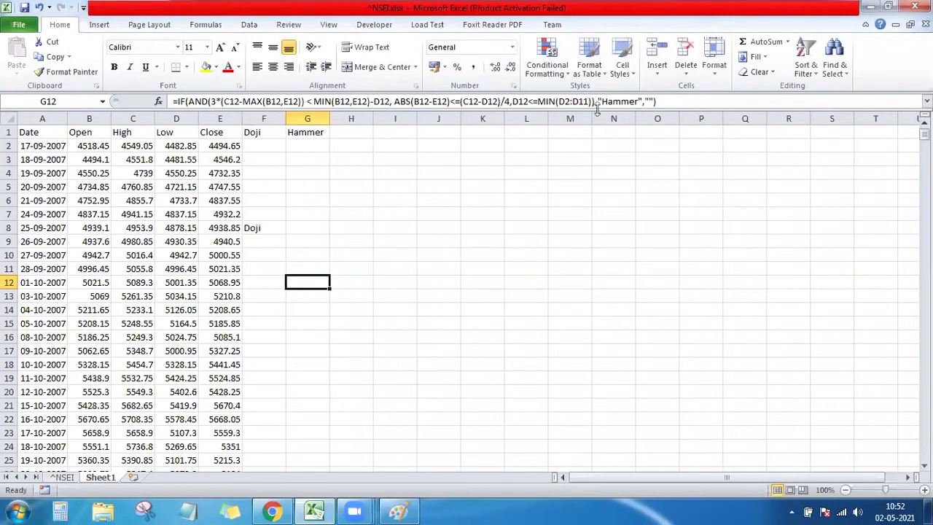
{"action": "left_click", "coordinate": [589, 102]}
{"action": "key", "text": "Left"}
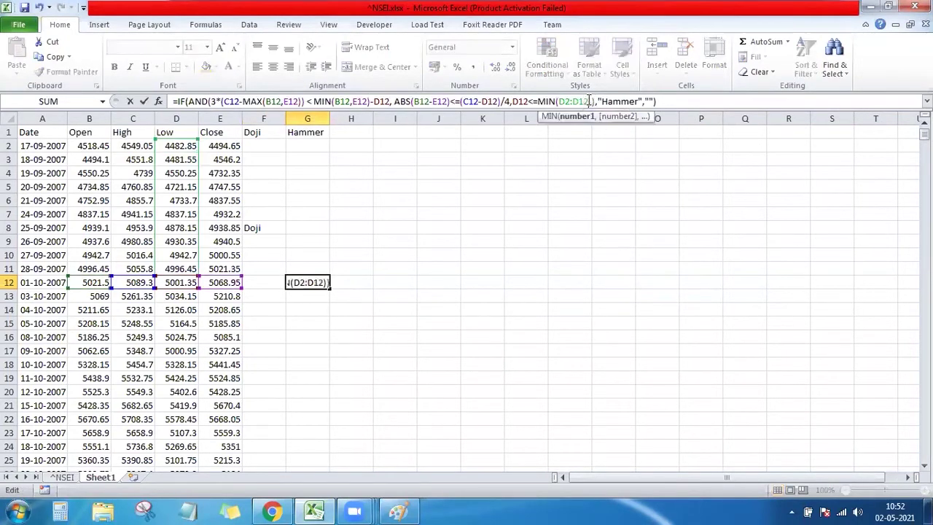
{"action": "key", "text": "Left"}
{"action": "key", "text": "Left"}
{"action": "key", "text": "Left"}
{"action": "key", "text": "BackSpace"}
{"action": "type", "text": "3"}
{"action": "key", "text": "Return"}
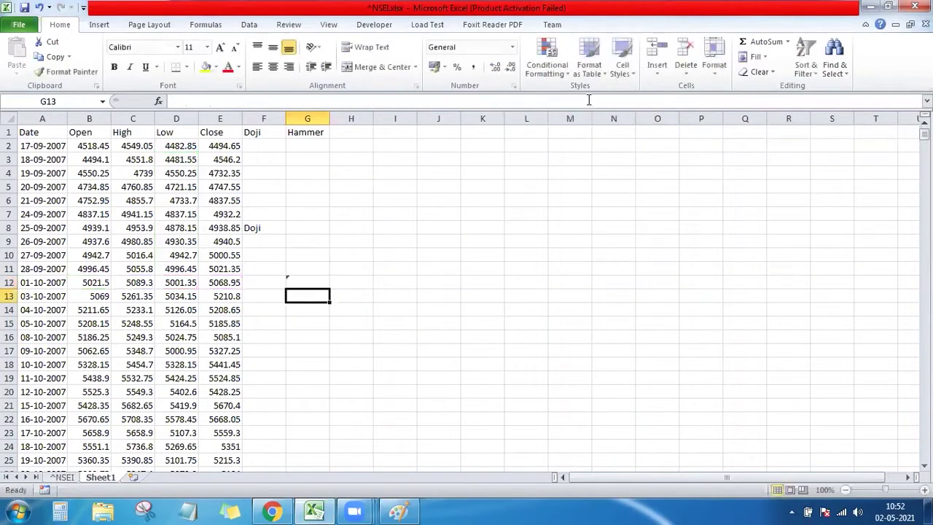
Step: Fill the Hammer formula down column G and check the Hammer flag in G40 for 12-11-2007
{"action": "key", "text": "Up"}
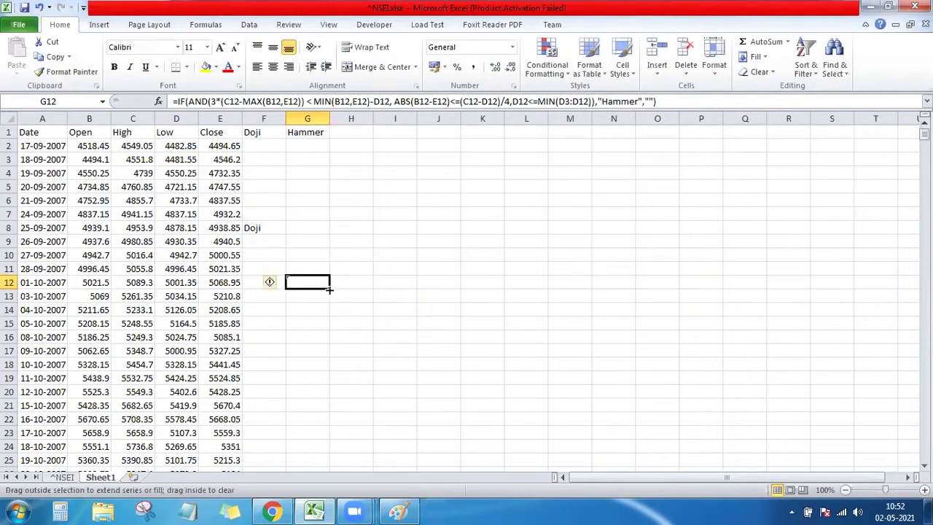
{"action": "double_click", "coordinate": [329, 289]}
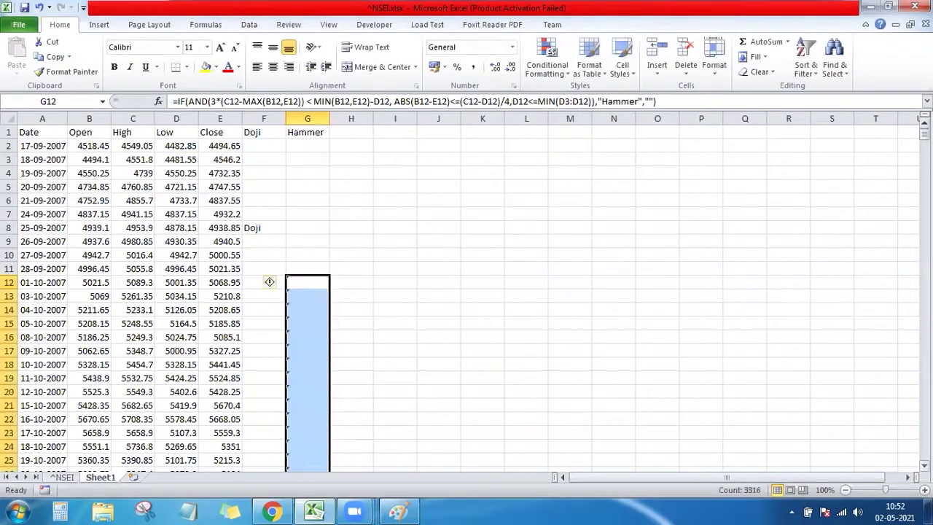
{"action": "left_click", "coordinate": [924, 465]}
{"action": "scroll", "coordinate": [412, 433], "scroll_direction": "down", "scroll_amount": 7}
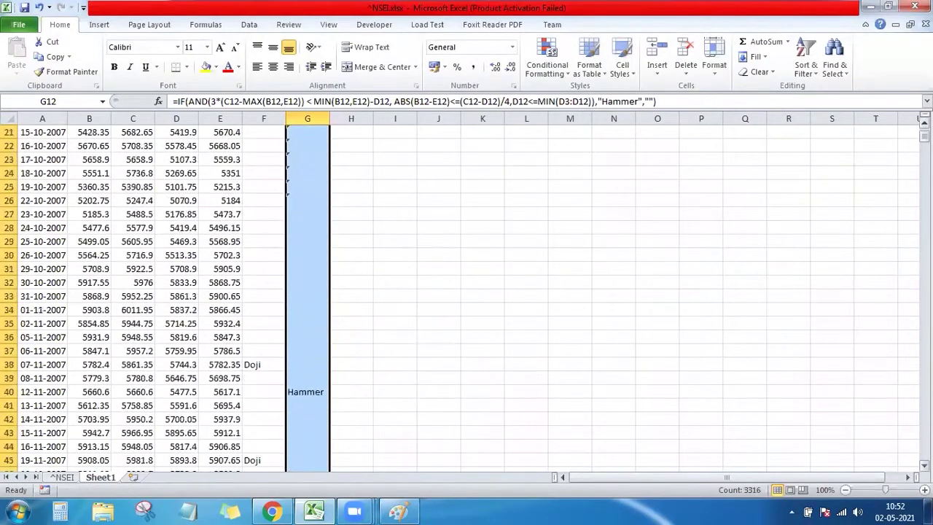
{"action": "left_click", "coordinate": [314, 351]}
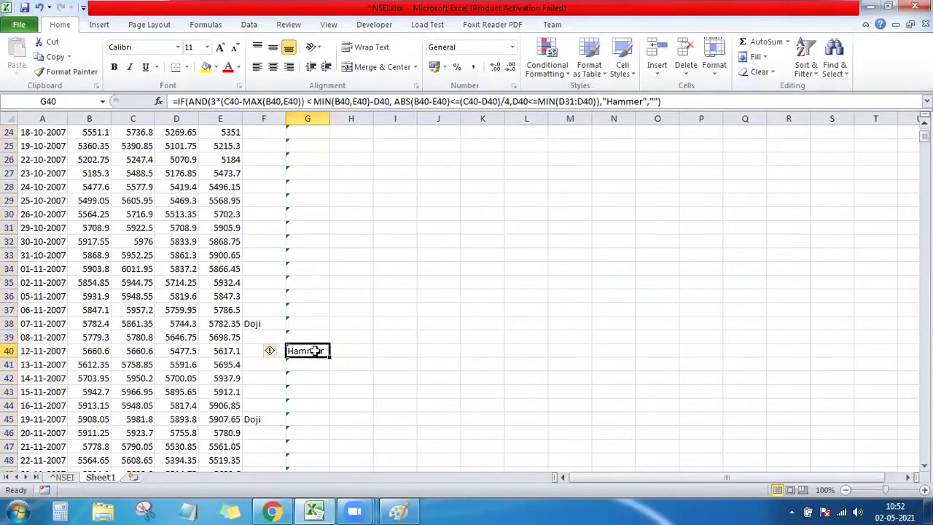
{"action": "left_click", "coordinate": [272, 510]}
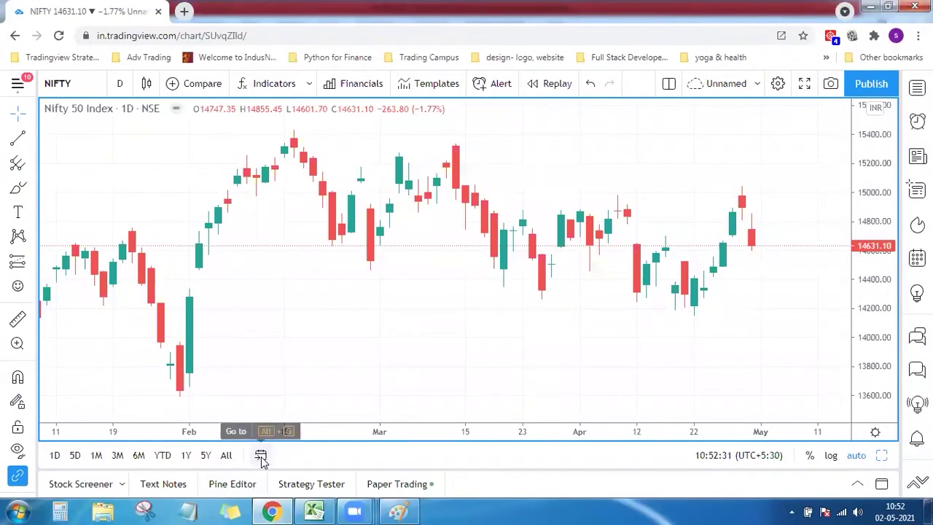
Step: Jump the TradingView Nifty chart to 2007-11-12 and zoom in on that candle
{"action": "left_click", "coordinate": [260, 455]}
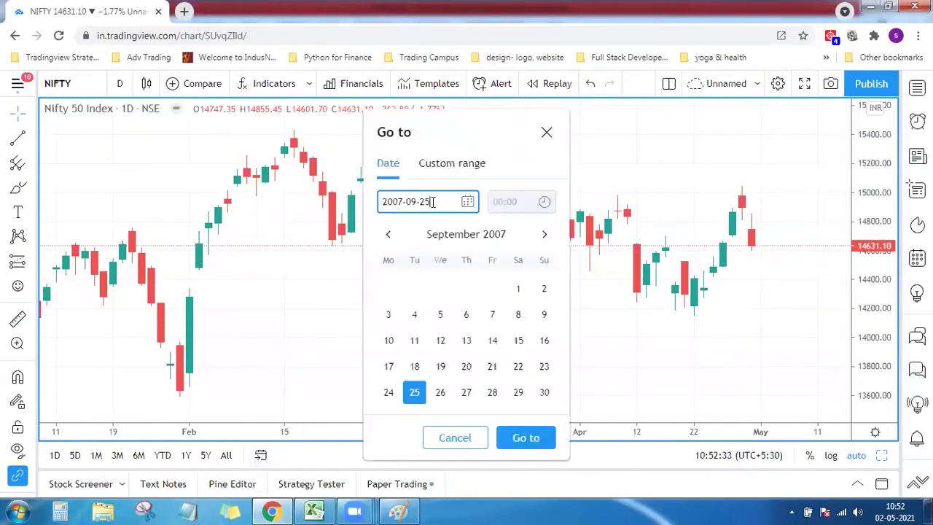
{"action": "key", "text": "BackSpace"}
{"action": "key", "text": "BackSpace"}
{"action": "key", "text": "BackSpace"}
{"action": "type", "text": "11-12"}
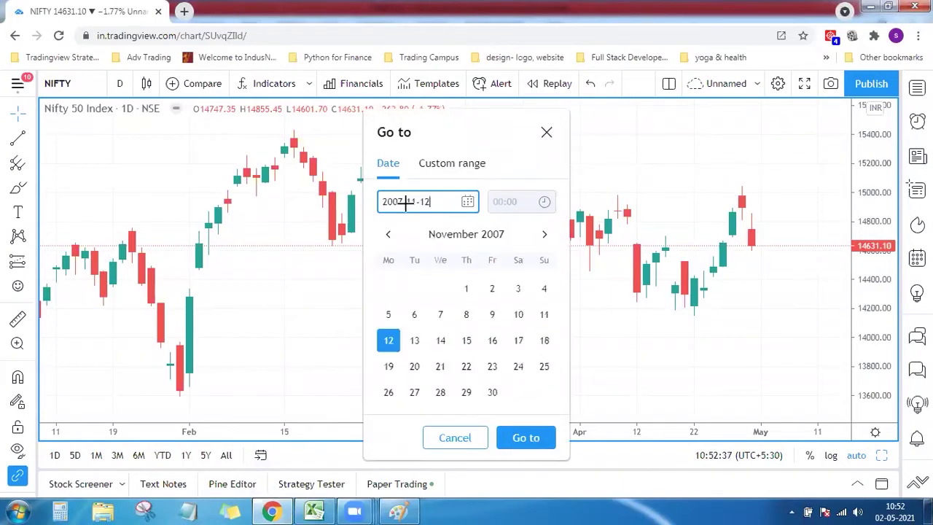
{"action": "key", "text": "Return"}
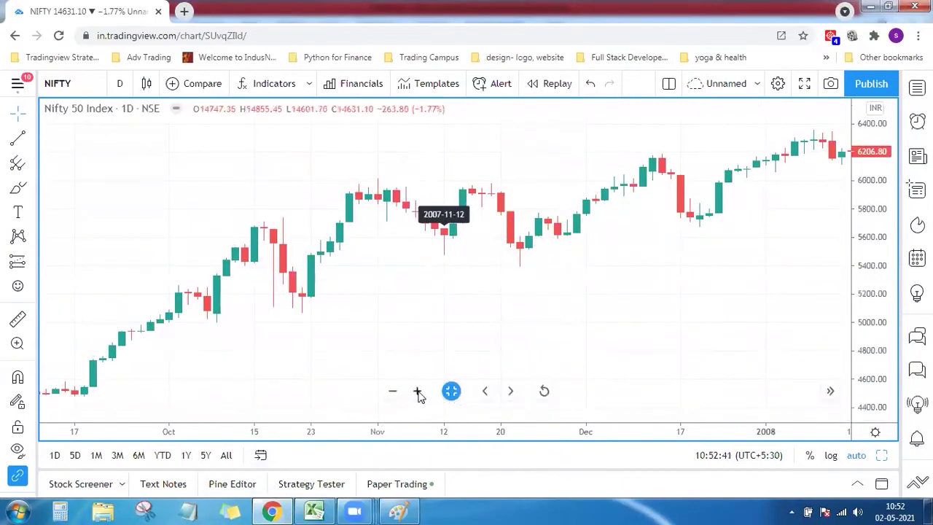
{"action": "left_click", "coordinate": [418, 391]}
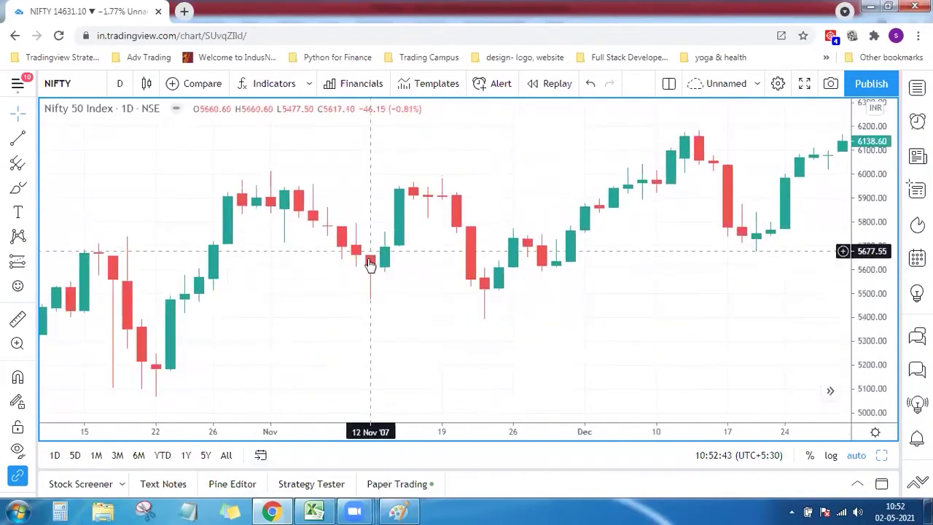
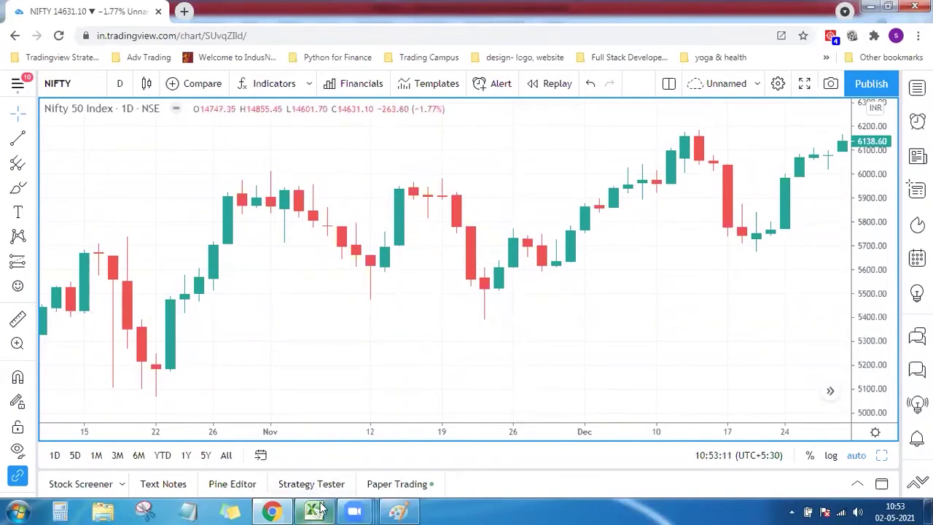
Step: Scan column G down to the Hammer flag for 10-03-2008 in G122
{"action": "left_click", "coordinate": [318, 510]}
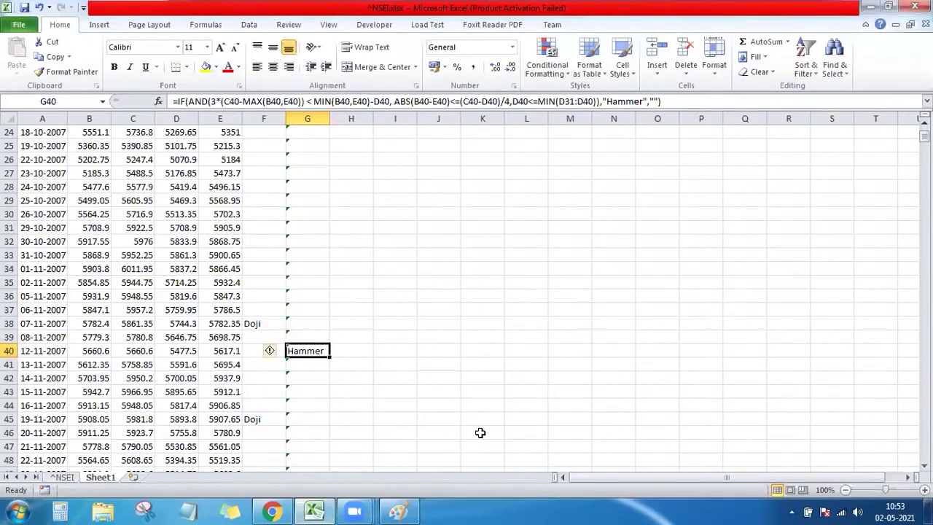
{"action": "key", "text": "Down"}
{"action": "key", "text": "Down"}
{"action": "key", "text": "Down"}
{"action": "key", "text": "Down"}
{"action": "key", "text": "Down"}
{"action": "key", "text": "Down"}
{"action": "key", "text": "Down"}
{"action": "key", "text": "Down"}
{"action": "key", "text": "Down"}
{"action": "key", "text": "Down"}
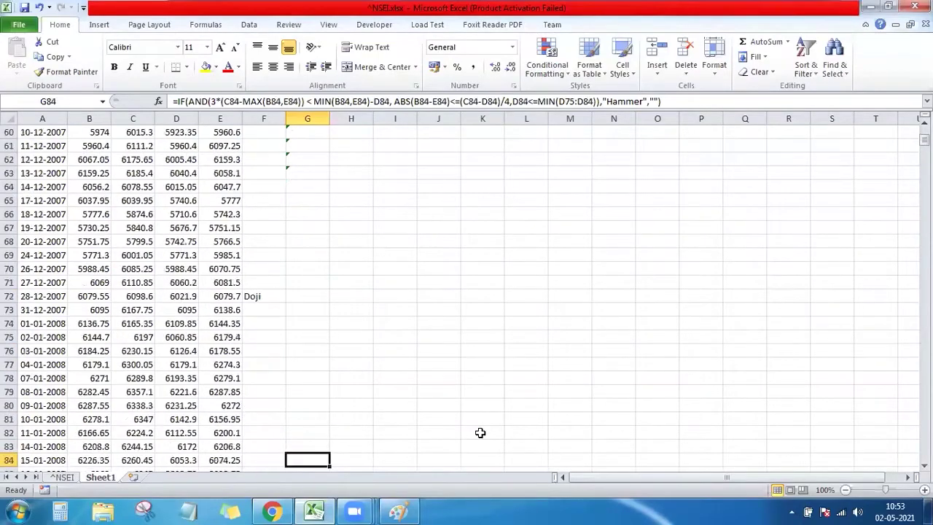
{"action": "key", "text": "Down"}
{"action": "key", "text": "Down"}
{"action": "key", "text": "Down"}
{"action": "key", "text": "Down"}
{"action": "key", "text": "Down"}
{"action": "key", "text": "Down"}
{"action": "key", "text": "Down"}
{"action": "key", "text": "Down"}
{"action": "key", "text": "Down"}
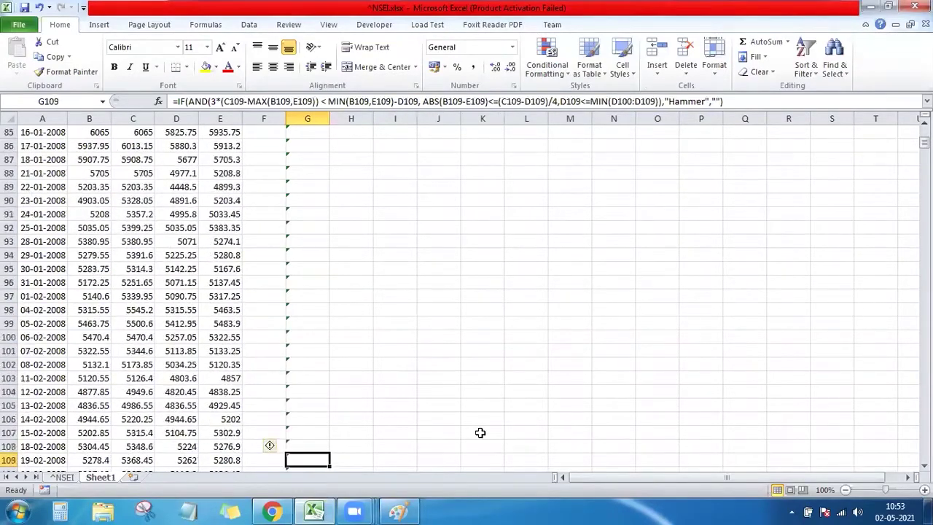
{"action": "key", "text": "Down"}
{"action": "key", "text": "Down"}
{"action": "key", "text": "Down"}
{"action": "key", "text": "Down"}
{"action": "key", "text": "Down"}
{"action": "key", "text": "Down"}
{"action": "key", "text": "Down"}
{"action": "key", "text": "Down"}
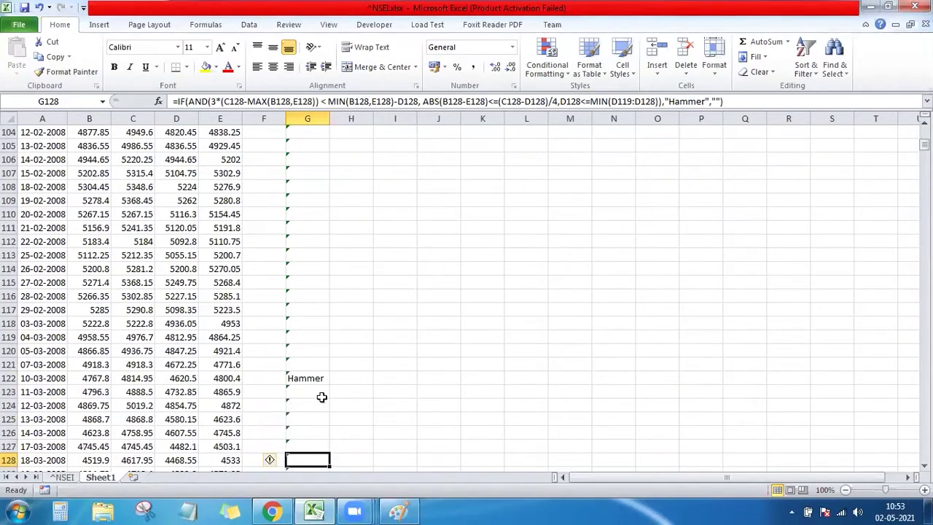
{"action": "left_click", "coordinate": [297, 376]}
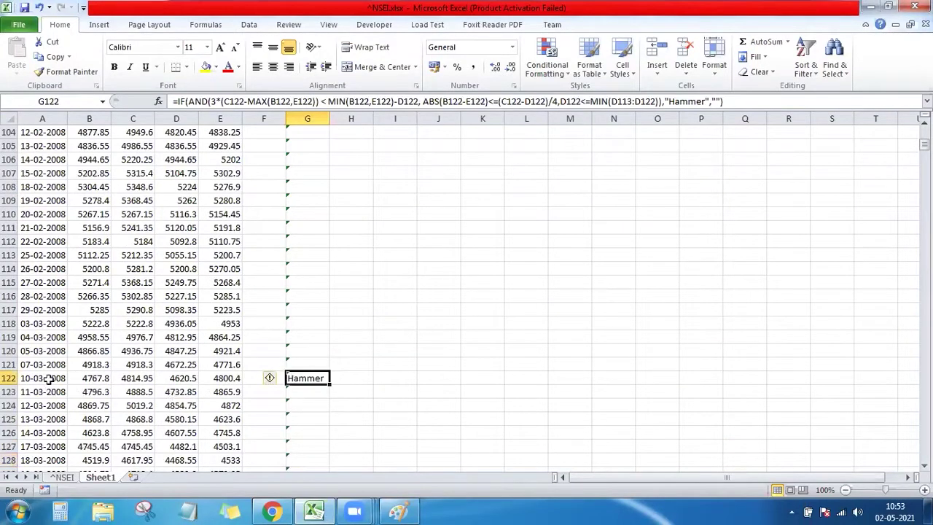
Step: Jump the TradingView NIFTY chart to 2008-03-10 and zoom in on that candle
{"action": "left_click", "coordinate": [271, 510]}
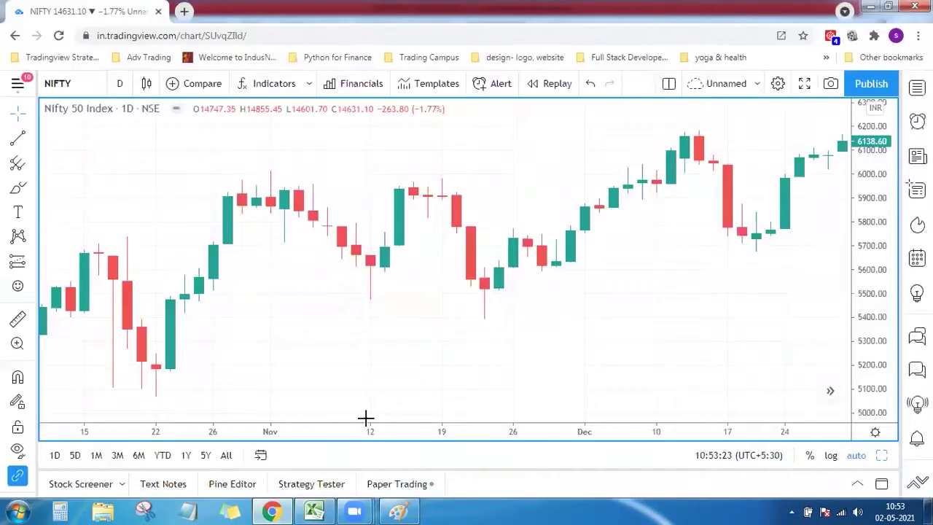
{"action": "left_click", "coordinate": [260, 455]}
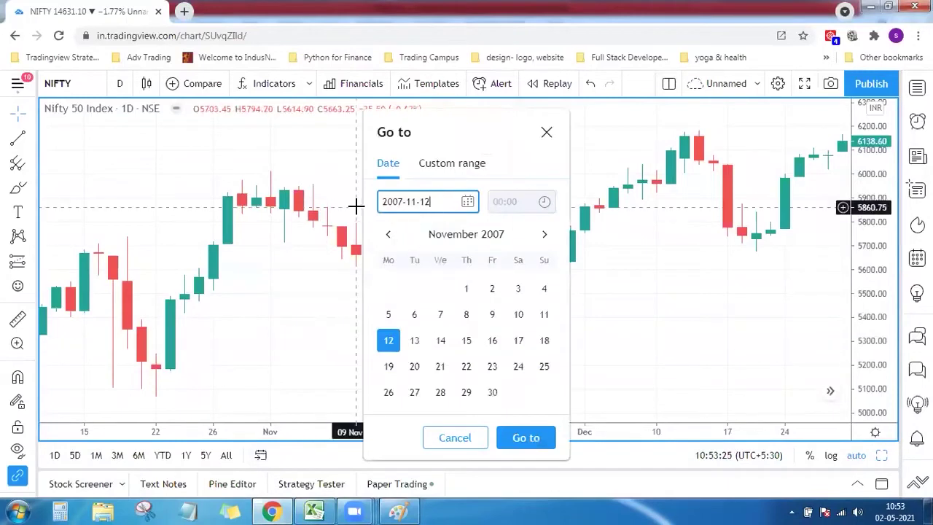
{"action": "key", "text": "BackSpace"}
{"action": "key", "text": "BackSpace"}
{"action": "key", "text": "BackSpace"}
{"action": "type", "text": "03"}
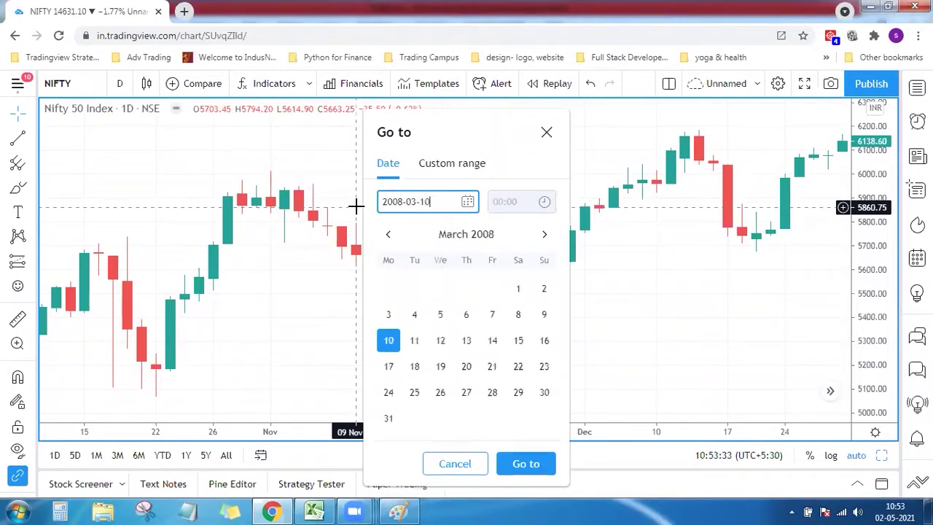
{"action": "key", "text": "Return"}
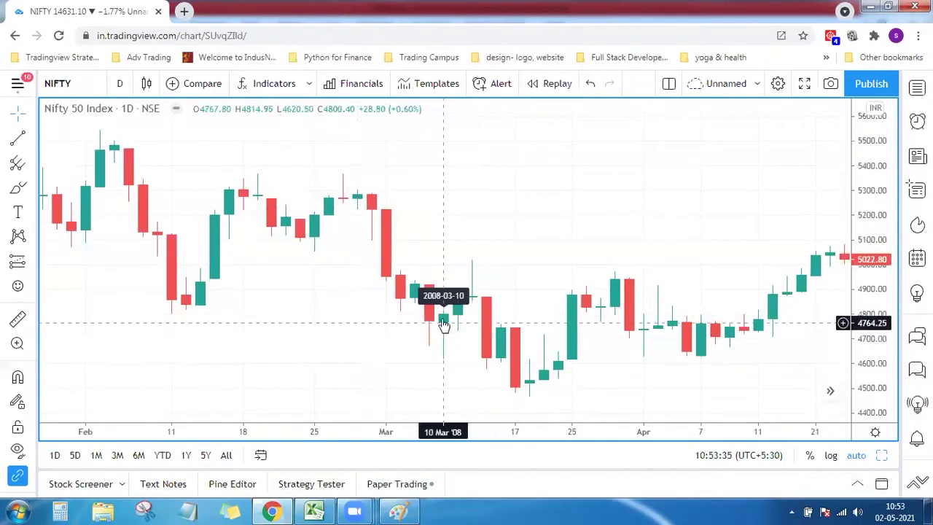
{"action": "left_click", "coordinate": [443, 323]}
{"action": "mouse_move", "coordinate": [451, 359]}
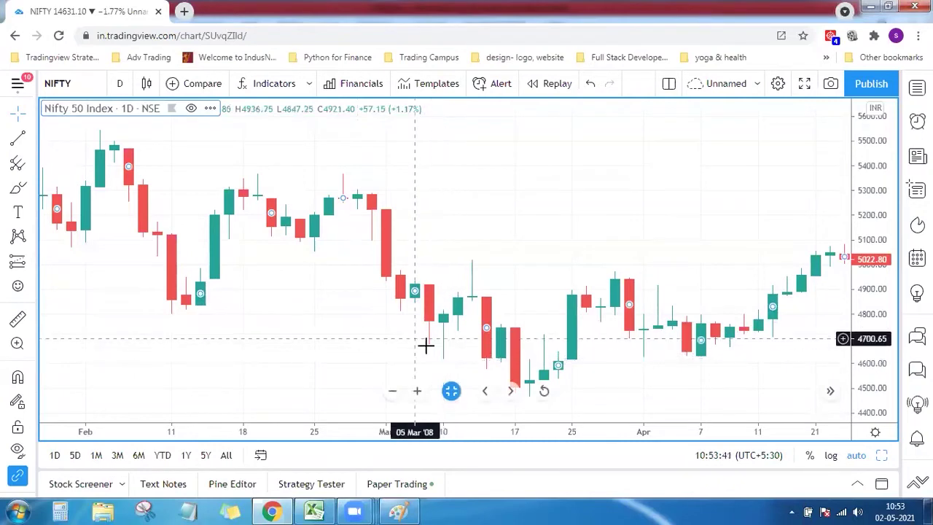
{"action": "left_click", "coordinate": [427, 342]}
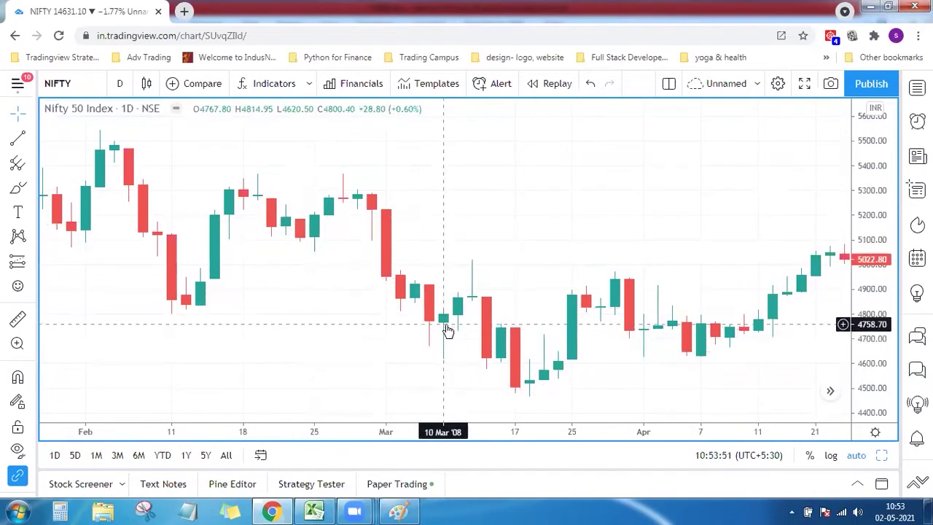
{"action": "left_click", "coordinate": [417, 391]}
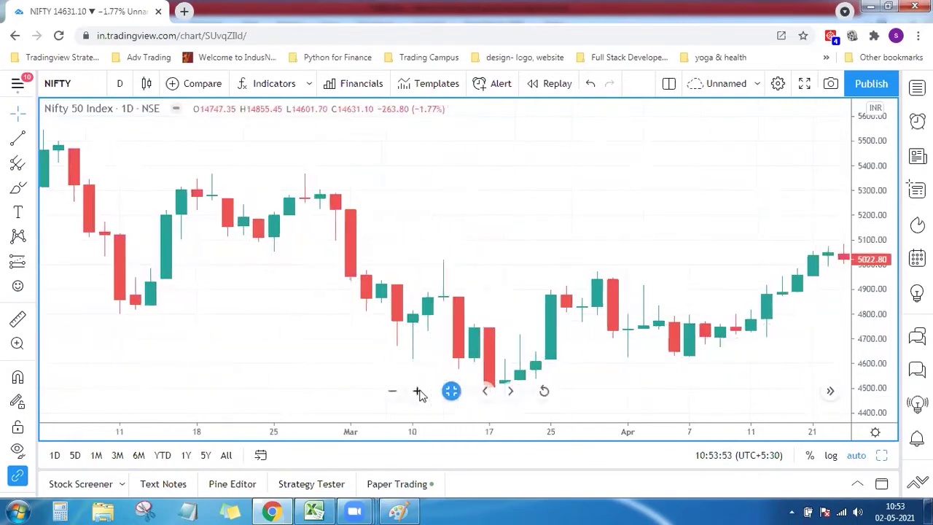
{"action": "scroll", "coordinate": [372, 331], "scroll_direction": "left", "scroll_amount": 3}
{"action": "scroll", "coordinate": [345, 322], "scroll_direction": "left", "scroll_amount": 1}
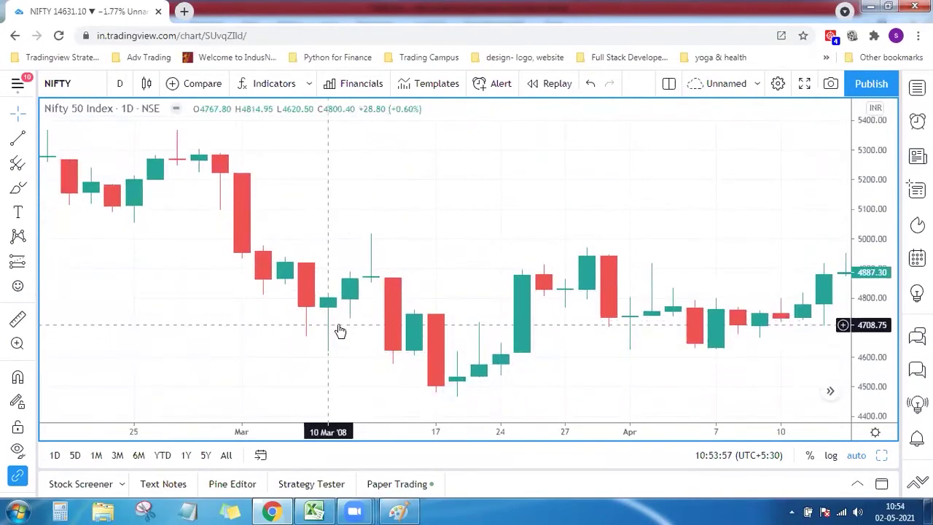
{"action": "left_click", "coordinate": [312, 511]}
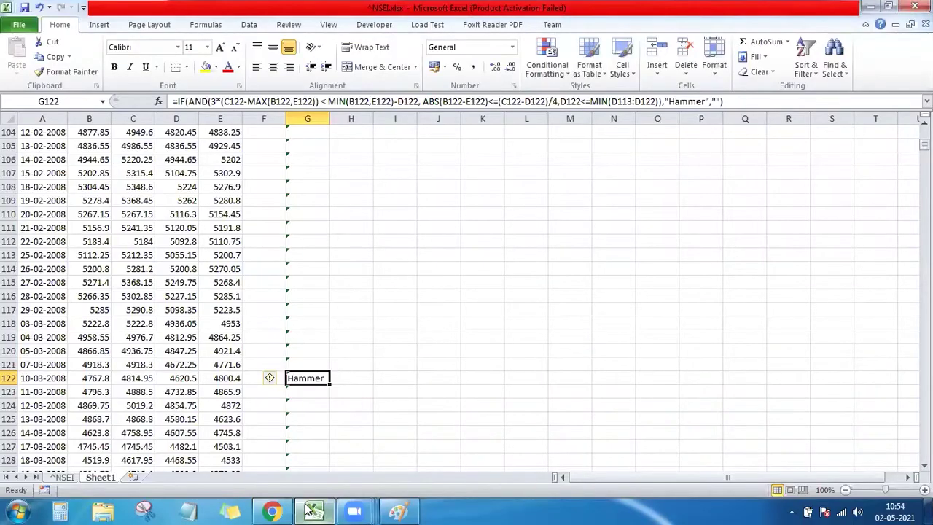
Step: Scan further down column G to the next Hammer flag in G177, dated 03-06-2008
{"action": "key", "text": "Down"}
{"action": "key", "text": "Down"}
{"action": "key", "text": "Down"}
{"action": "key", "text": "Down"}
{"action": "key", "text": "Down"}
{"action": "key", "text": "Down"}
{"action": "key", "text": "Down"}
{"action": "key", "text": "Down"}
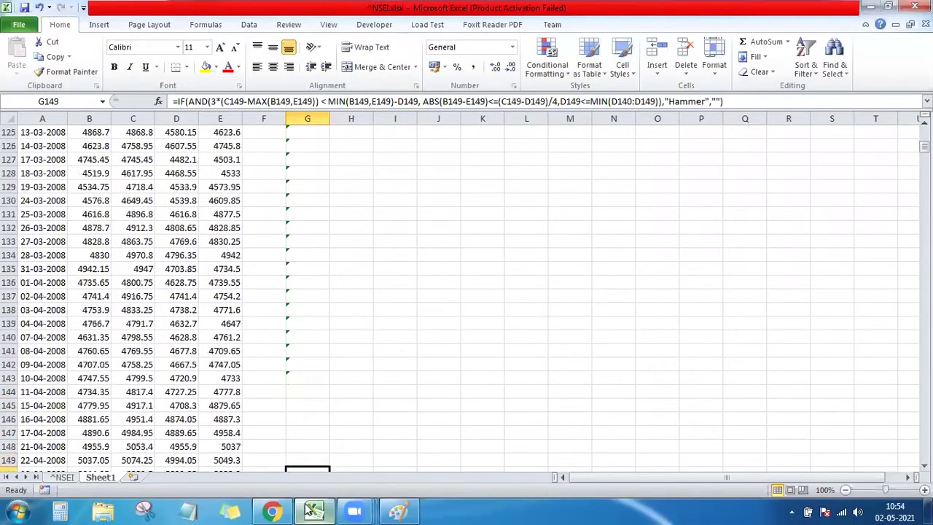
{"action": "key", "text": "Down"}
{"action": "key", "text": "Down"}
{"action": "key", "text": "Down"}
{"action": "key", "text": "Down"}
{"action": "key", "text": "Down"}
{"action": "key", "text": "Down"}
{"action": "key", "text": "Down"}
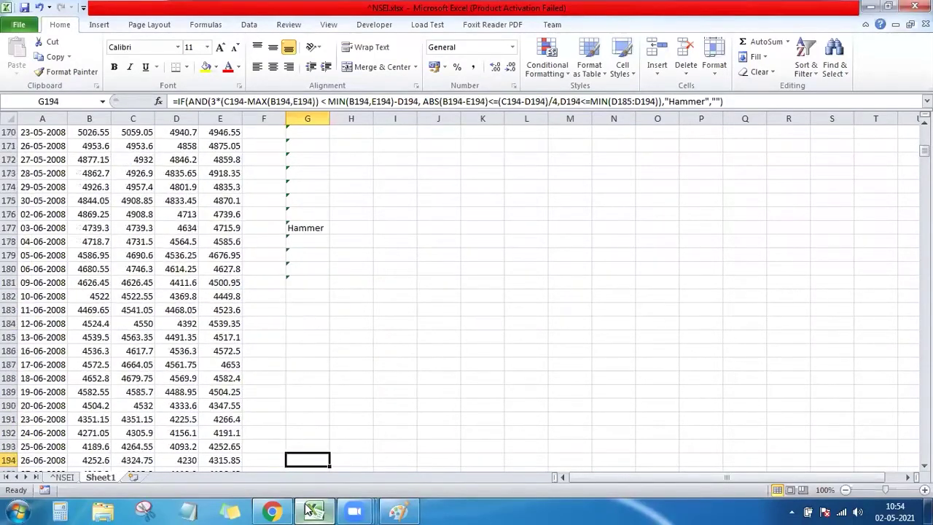
{"action": "left_click", "coordinate": [320, 229]}
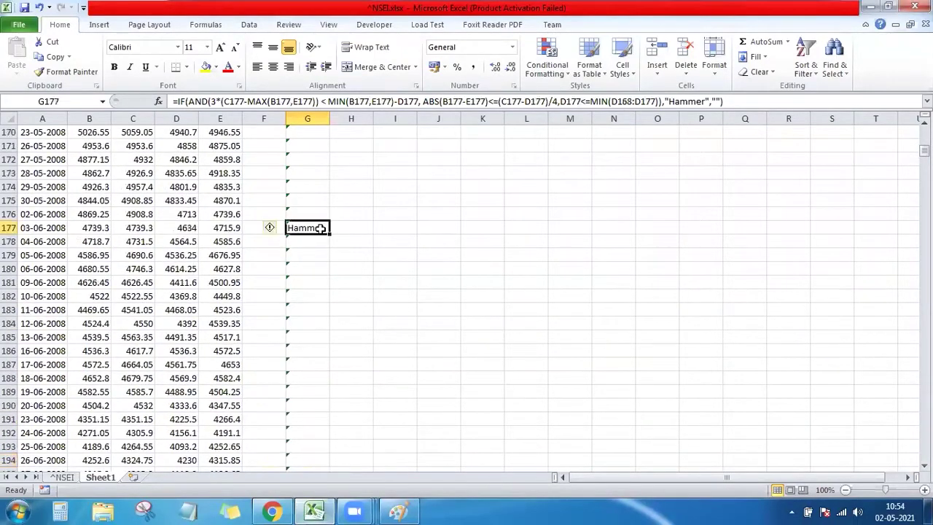
Step: Move the TradingView chart to 3 June 2008 via the calendar, then bring up the Paint sketch
{"action": "left_click", "coordinate": [264, 508]}
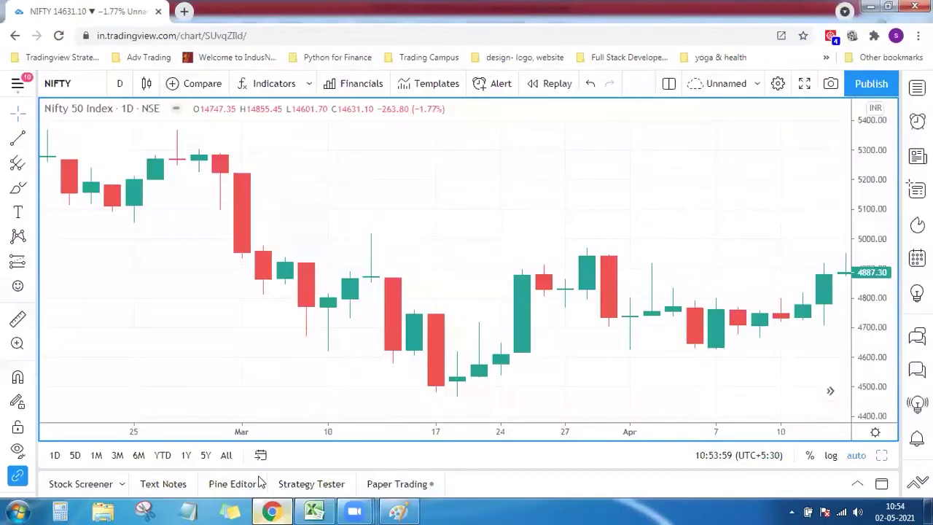
{"action": "left_click", "coordinate": [260, 455]}
{"action": "type", "text": "2008-03-10"}
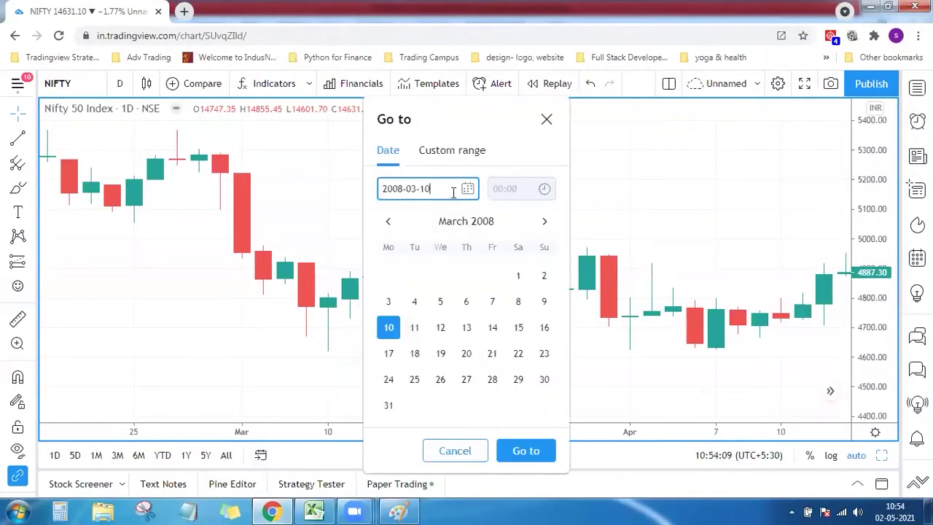
{"action": "left_click", "coordinate": [545, 222]}
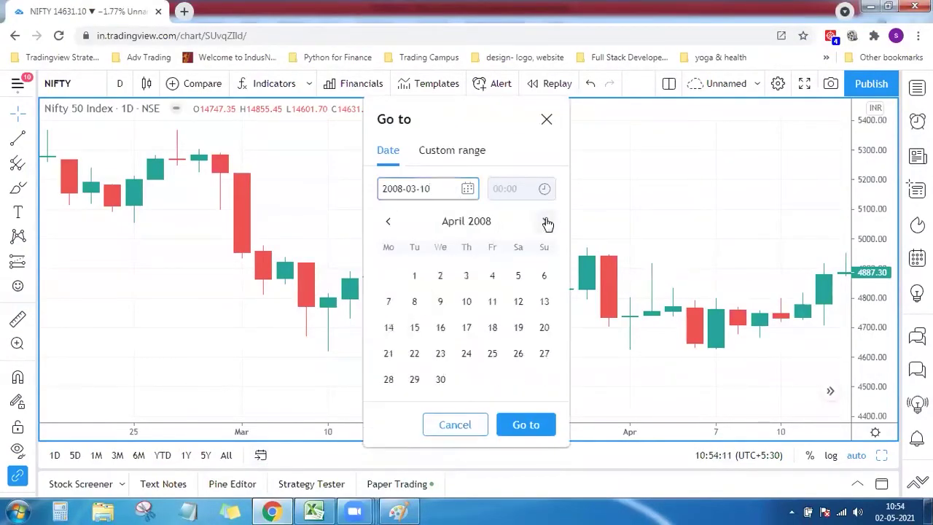
{"action": "left_click", "coordinate": [546, 222]}
{"action": "left_click", "coordinate": [547, 223]}
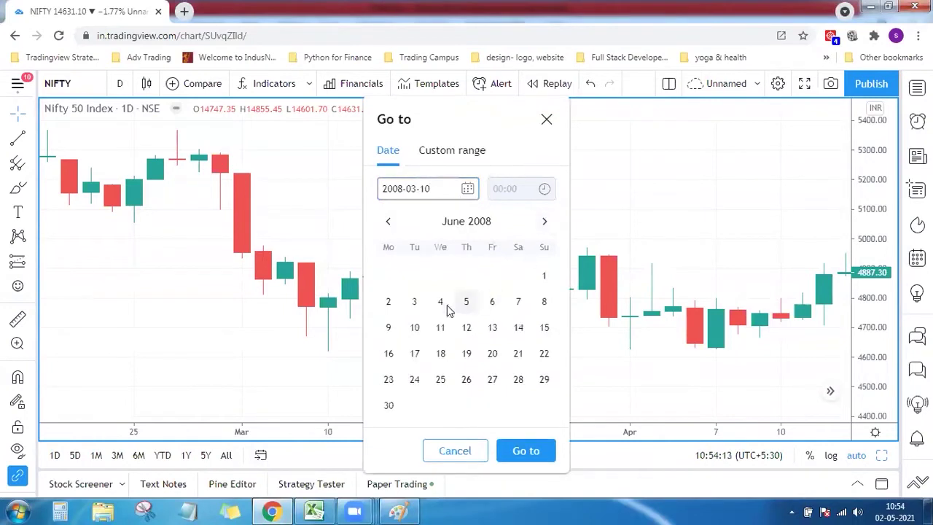
{"action": "left_click", "coordinate": [414, 301]}
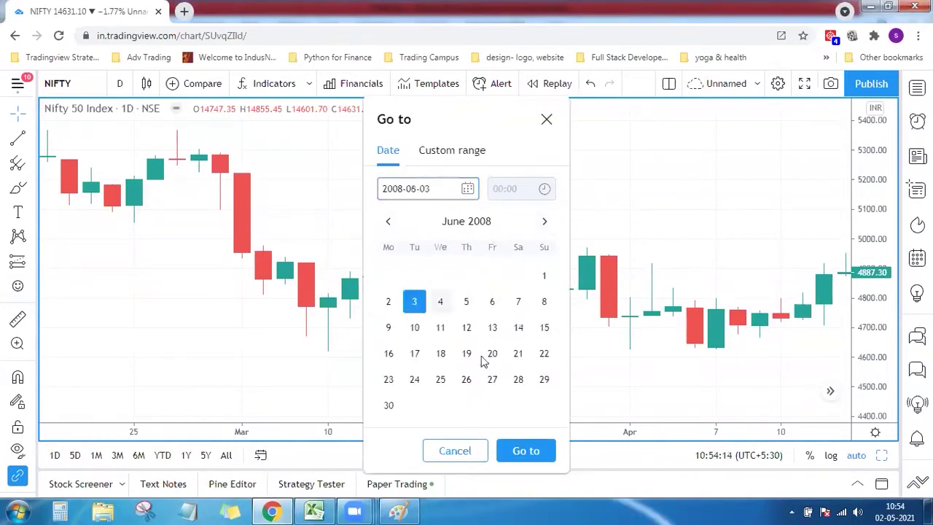
{"action": "left_click", "coordinate": [516, 453]}
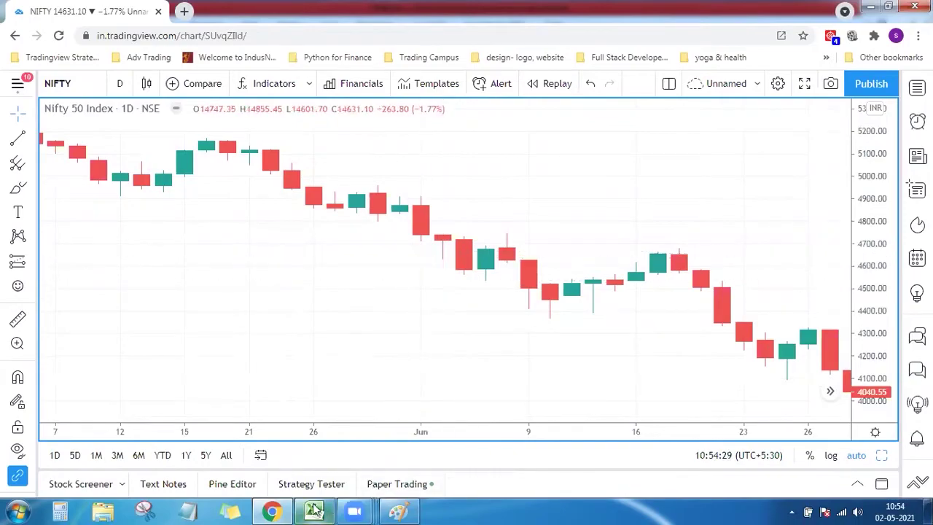
{"action": "left_click", "coordinate": [321, 511]}
{"action": "left_click", "coordinate": [400, 509]}
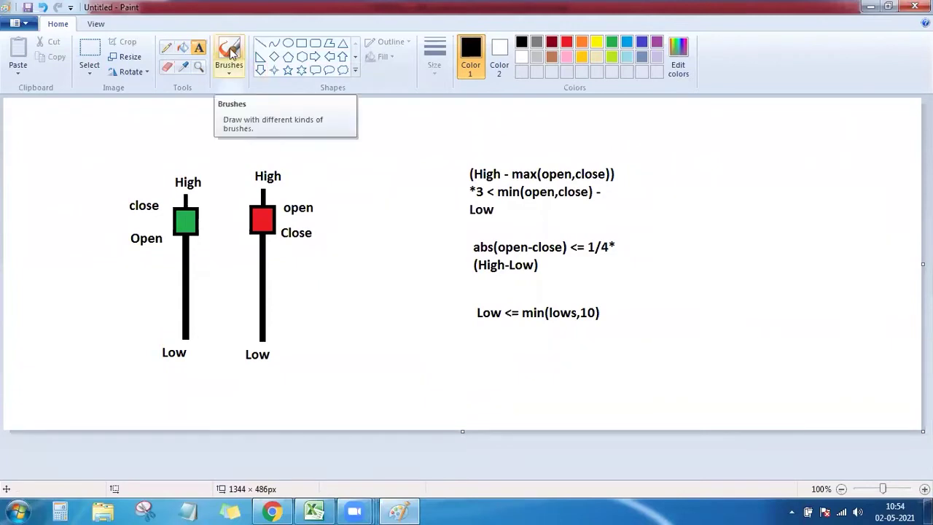
Step: Replace the Low <= min(lows,10) note with the line High >= Max(Highs,10)
{"action": "left_click", "coordinate": [90, 51]}
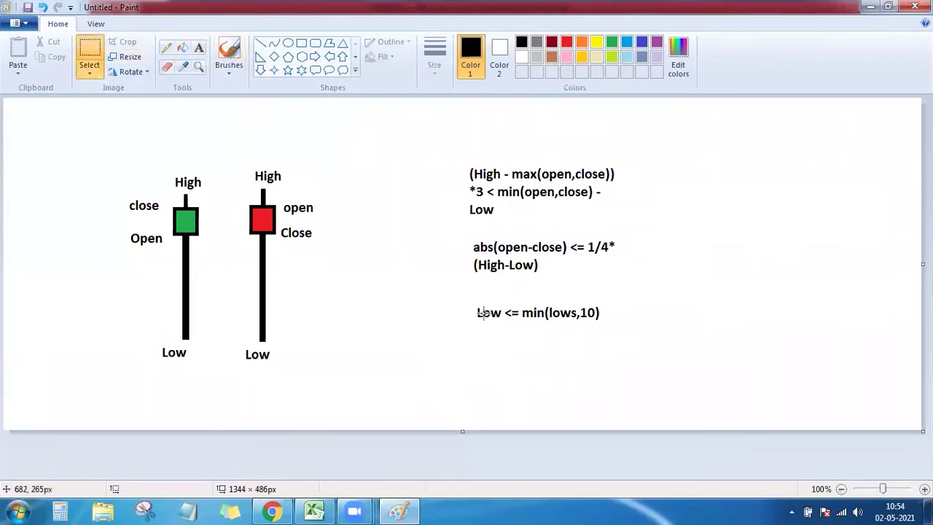
{"action": "left_click_drag", "start_coordinate": [472, 296], "coordinate": [616, 332]}
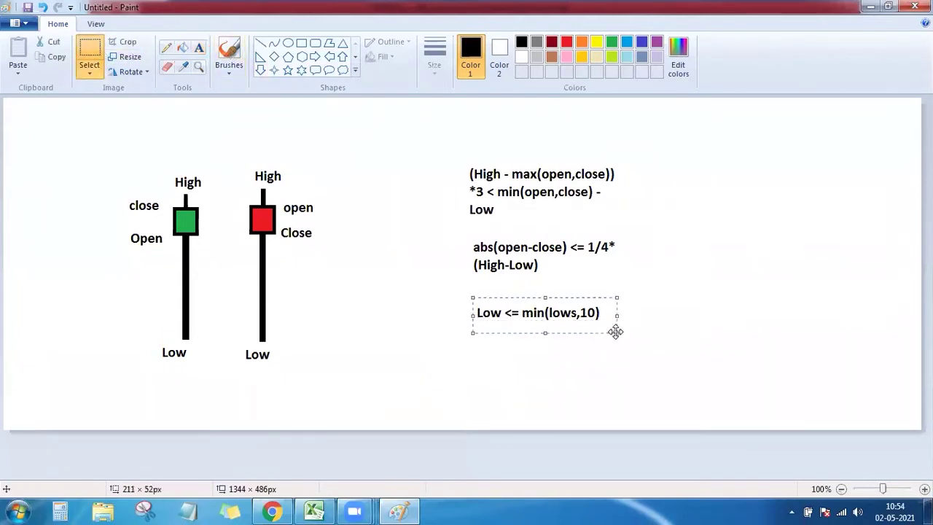
{"action": "key", "text": "Delete"}
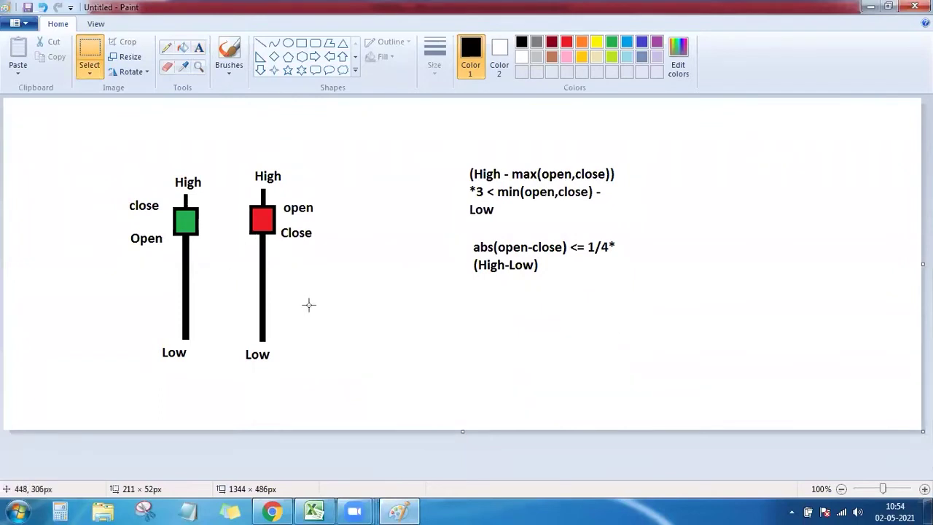
{"action": "left_click", "coordinate": [199, 49]}
{"action": "left_click", "coordinate": [468, 318]}
{"action": "type", "text": "High >="}
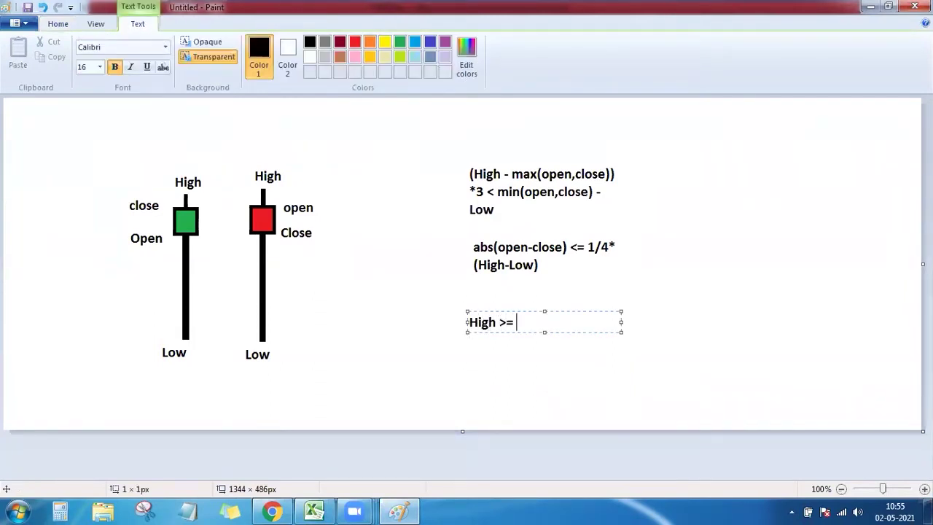
{"action": "type", "text": "Max(Hi"}
{"action": "type", "text": "gh"}
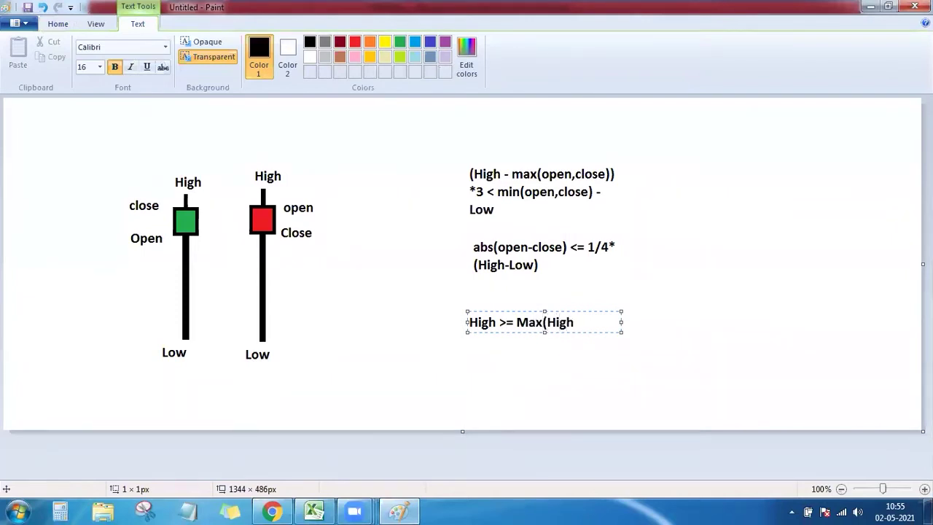
{"action": "type", "text": "s,10"}
{"action": "left_click", "coordinate": [546, 404]}
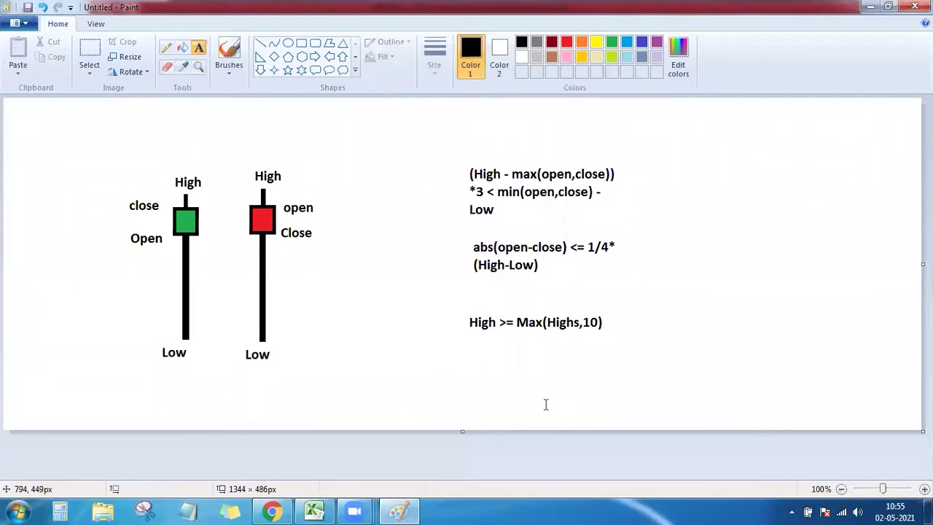
Step: Add the line Low >= Max(Lows,10) beneath it
{"action": "left_click", "coordinate": [471, 355]}
{"action": "type", "text": "Low >= "}
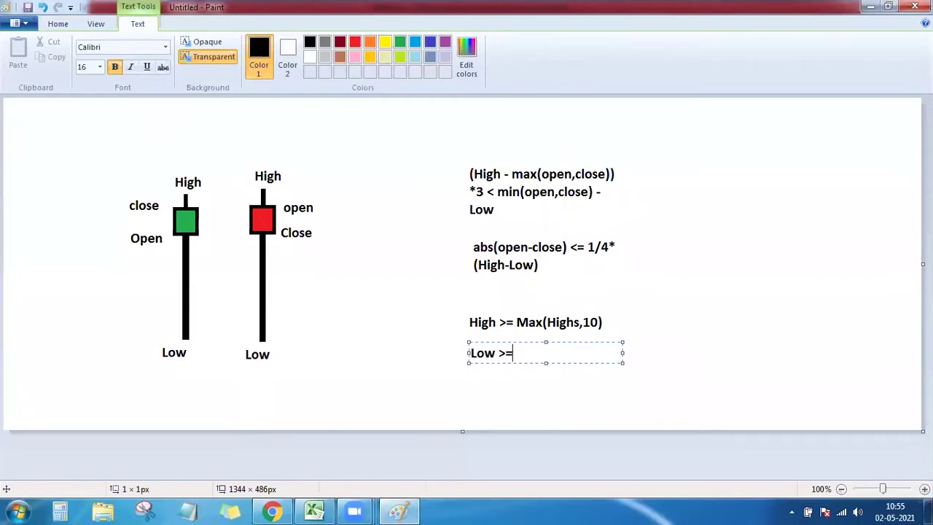
{"action": "type", "text": "Max(L"}
{"action": "type", "text": "ow"}
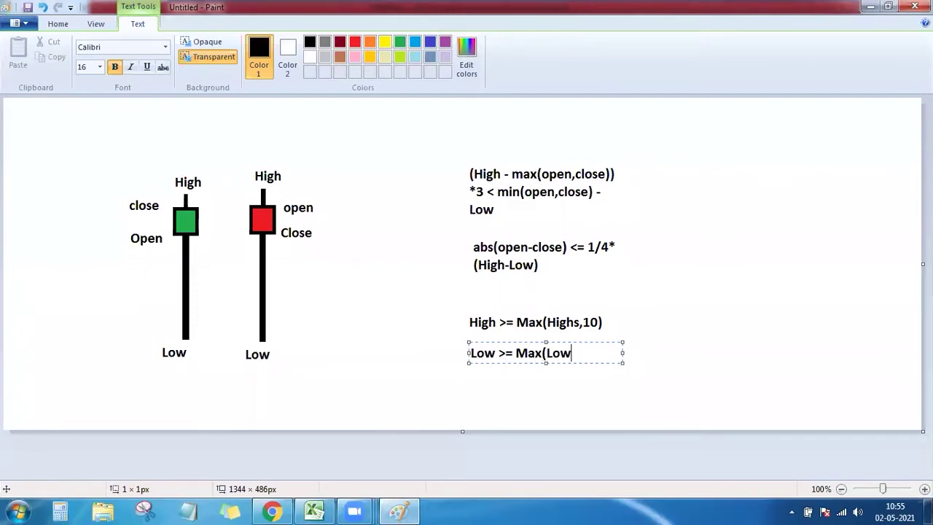
{"action": "type", "text": "s,10"}
{"action": "left_click", "coordinate": [654, 315]}
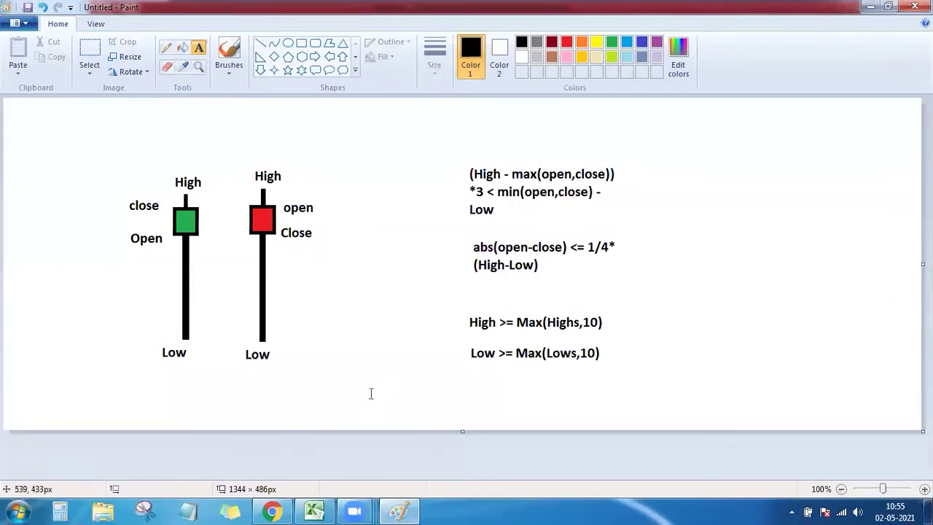
Step: Type the header Hanging Man in cell H1
{"action": "left_click", "coordinate": [314, 511]}
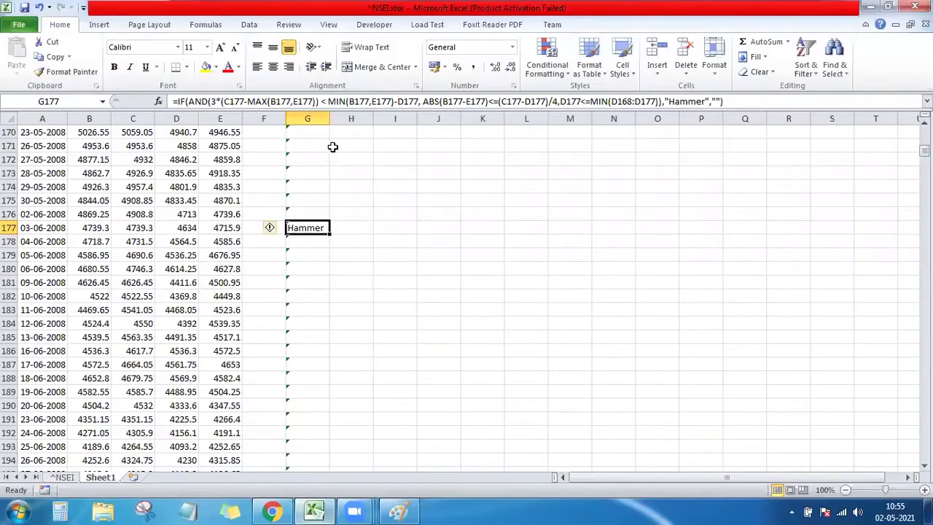
{"action": "key", "text": "ctrl+Up"}
{"action": "key", "text": "ctrl+Up"}
{"action": "key", "text": "Right"}
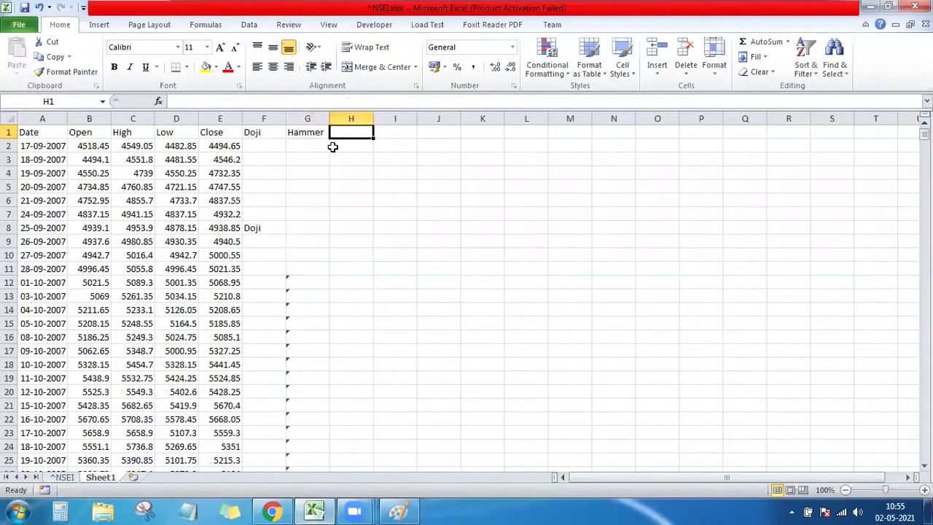
{"action": "type", "text": "Hanging"}
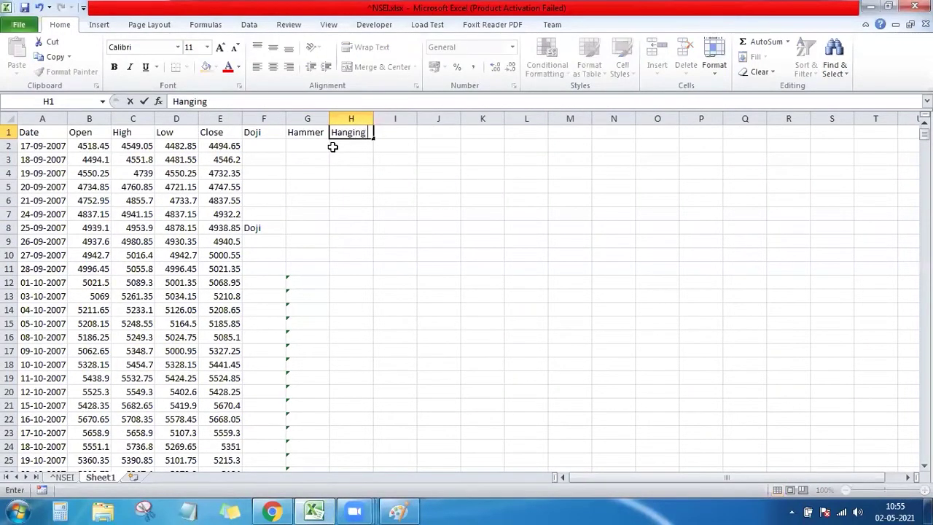
{"action": "type", "text": " Man"}
{"action": "key", "text": "Return"}
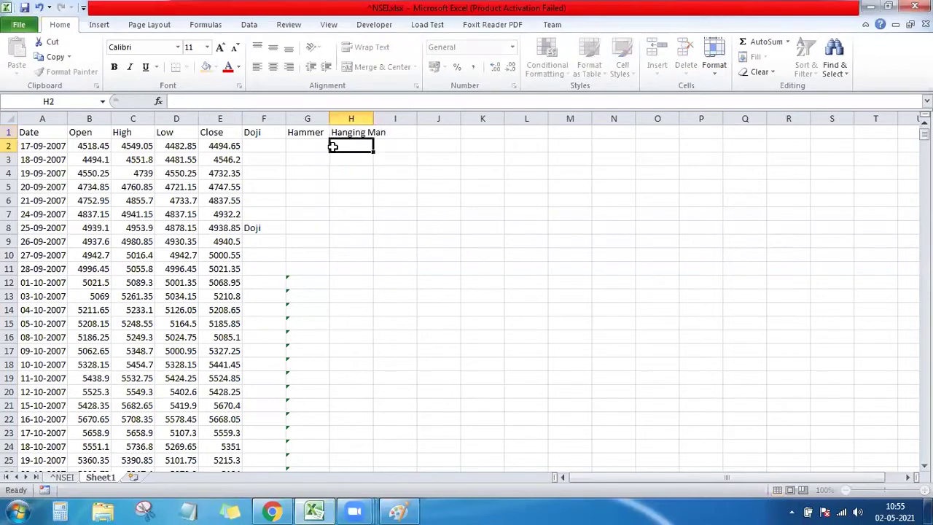
Step: Start an IF formula in H12 and dismiss the resulting error message
{"action": "key", "text": "Down"}
{"action": "key", "text": "Down"}
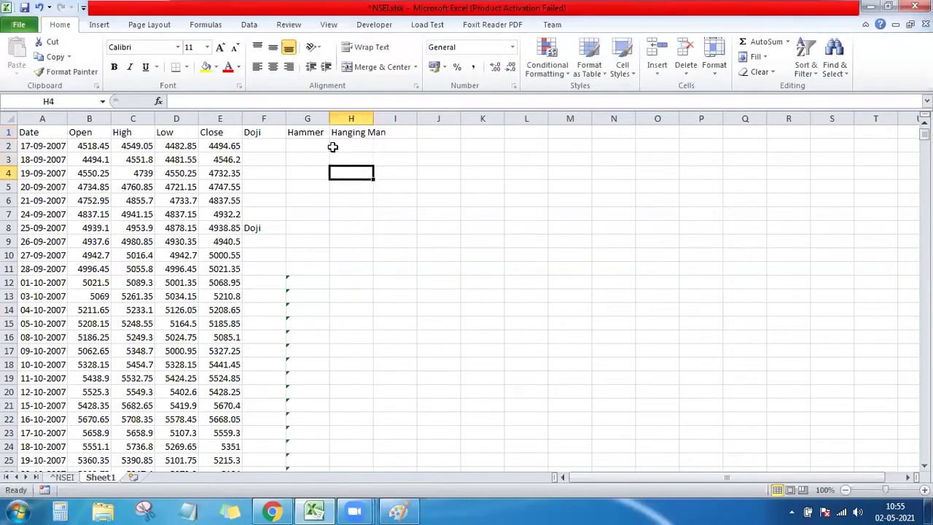
{"action": "key", "text": "Left"}
{"action": "key", "text": "Down"}
{"action": "key", "text": "Down"}
{"action": "key", "text": "Down"}
{"action": "key", "text": "Down"}
{"action": "key", "text": "Down"}
{"action": "key", "text": "Down"}
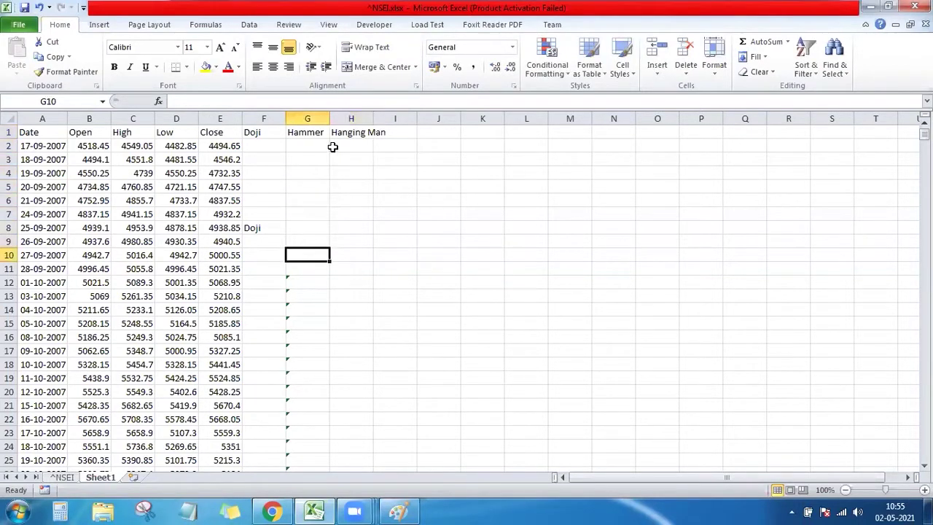
{"action": "key", "text": "Down"}
{"action": "key", "text": "Down"}
{"action": "key", "text": "Right"}
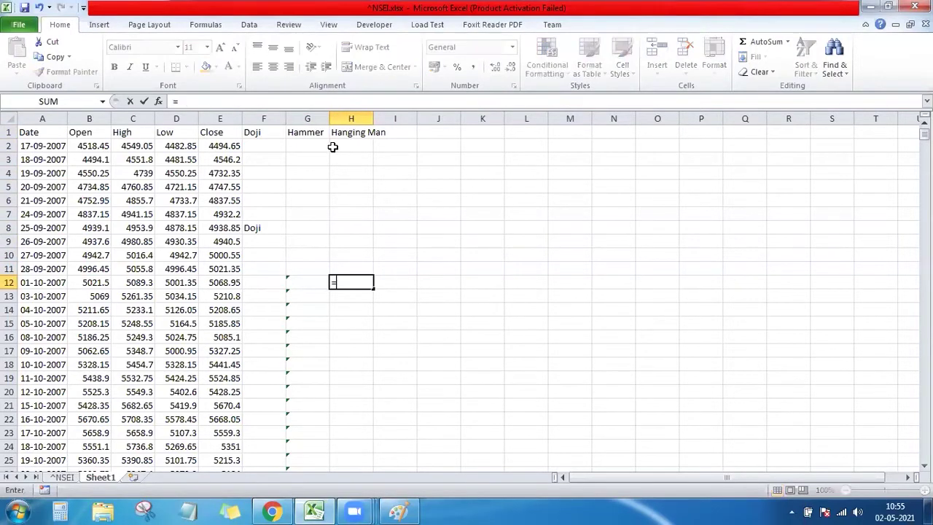
{"action": "type", "text": "=if"}
{"action": "key", "text": "Tab"}
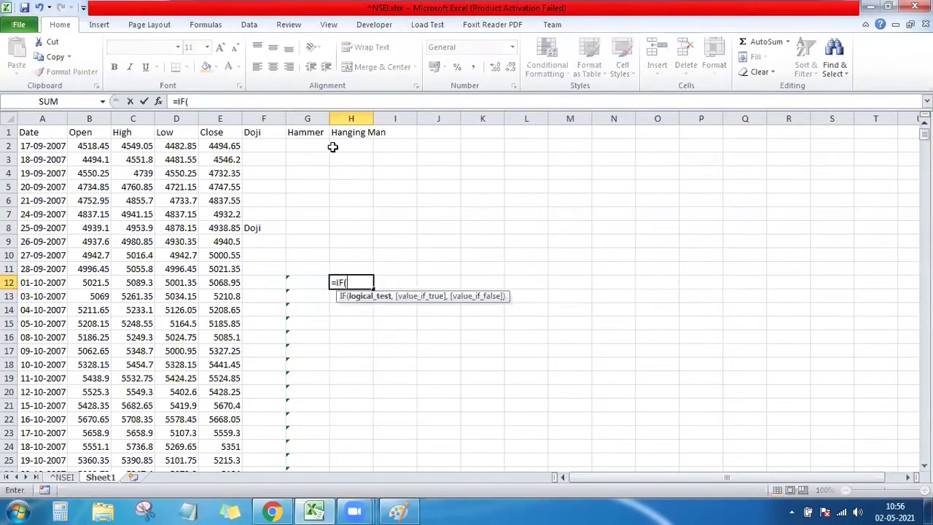
{"action": "key", "text": "Return"}
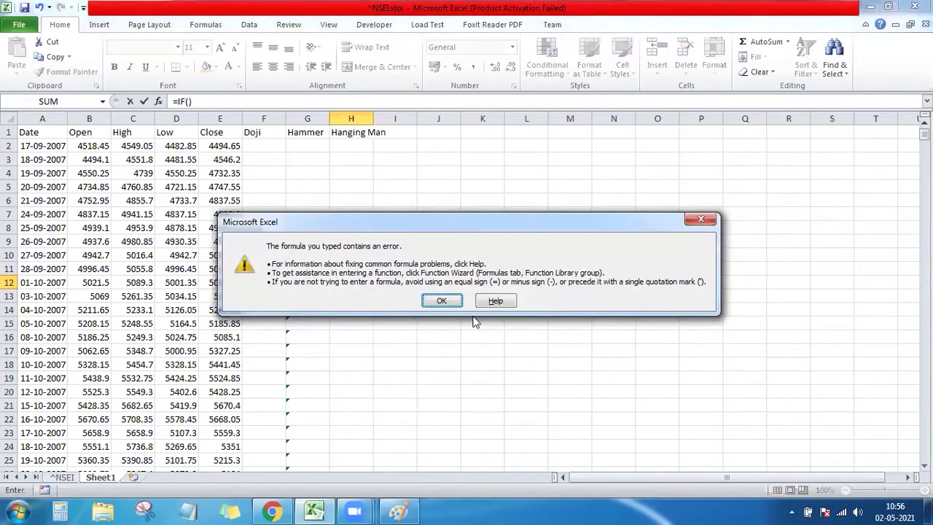
{"action": "left_click", "coordinate": [443, 300]}
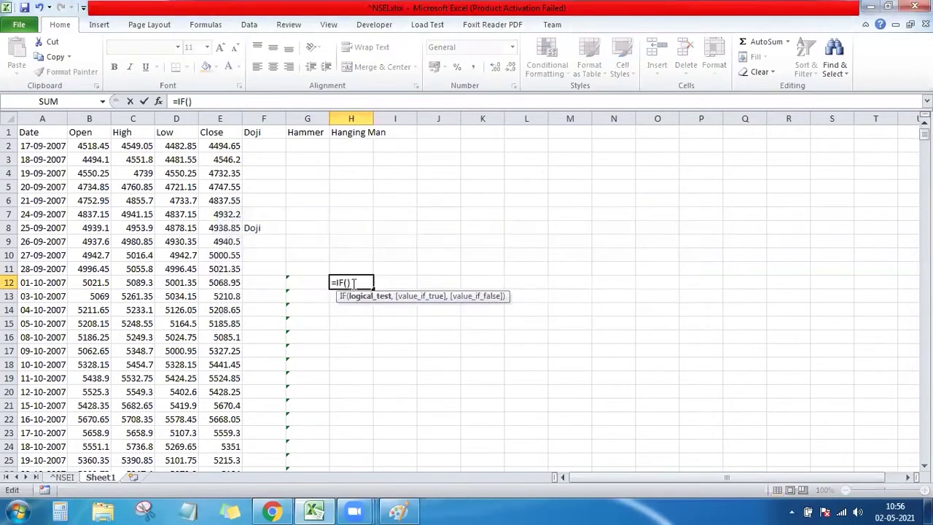
Step: Build =IF(AND(), "Hanging Man", "") in H12 with the cursor inside AND
{"action": "type", "text": "and"}
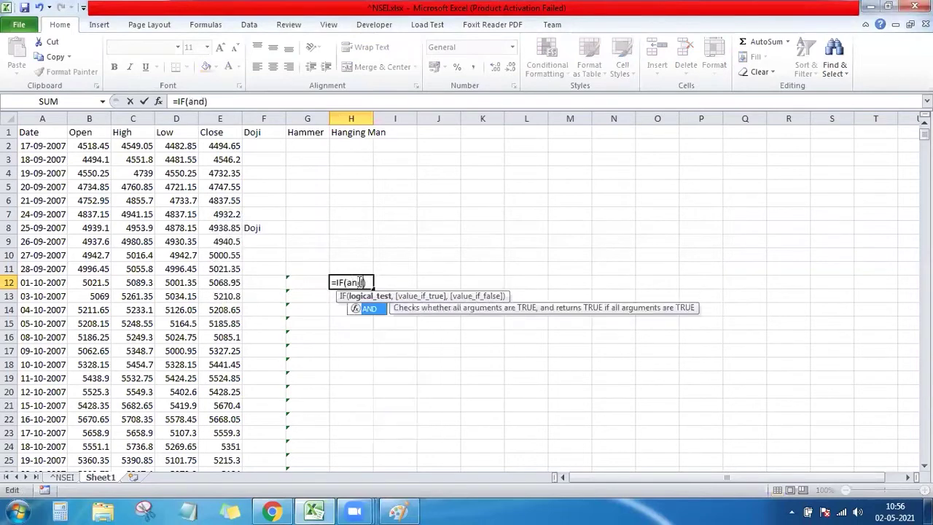
{"action": "key", "text": "Tab"}
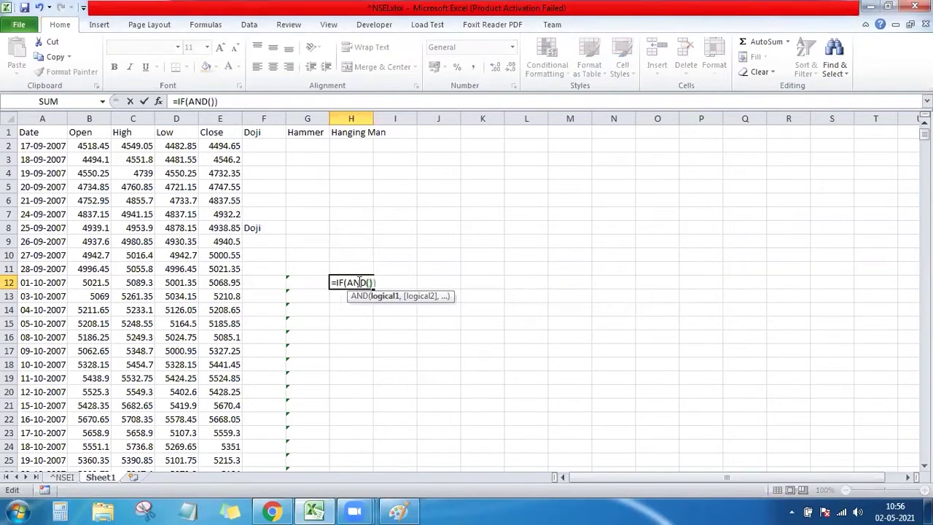
{"action": "left_click", "coordinate": [376, 282]}
{"action": "left_click", "coordinate": [371, 283]}
{"action": "left_click", "coordinate": [374, 283]}
{"action": "type", "text": ", \""}
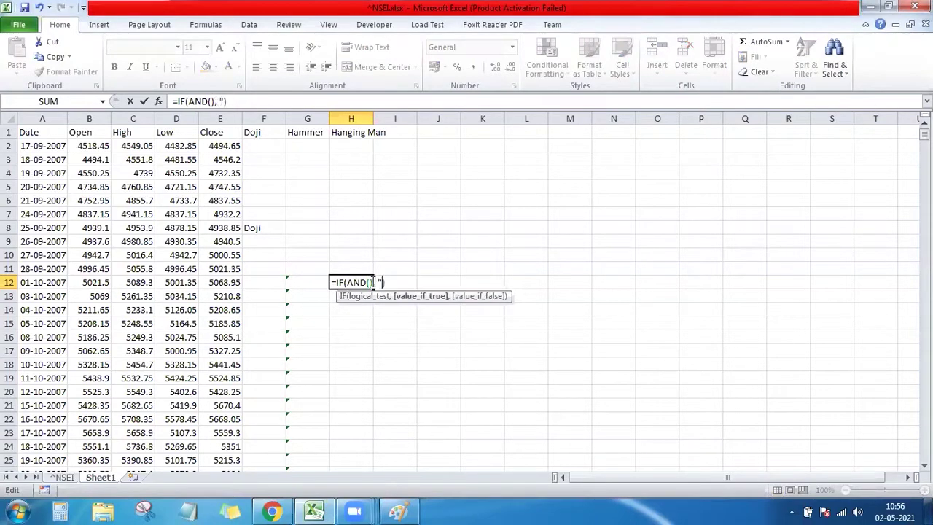
{"action": "type", "text": "Hanging "}
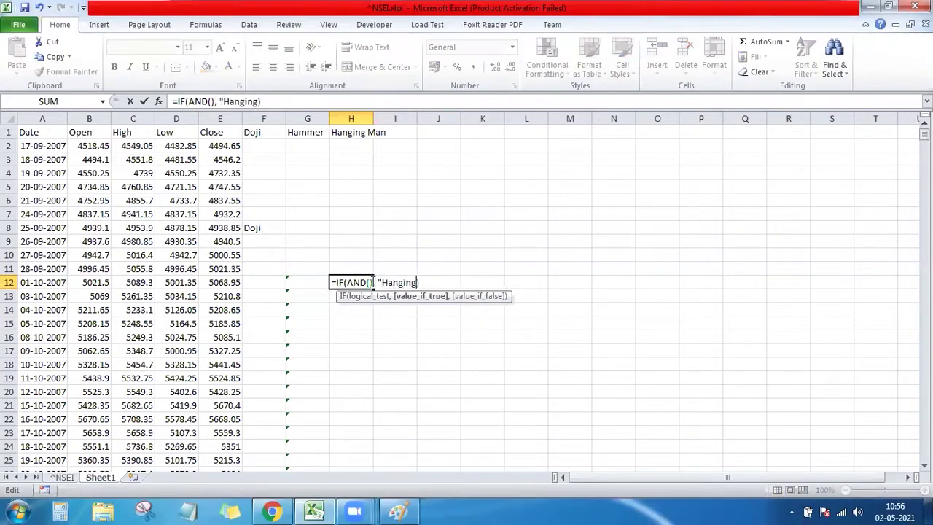
{"action": "type", "text": "Man\", "}
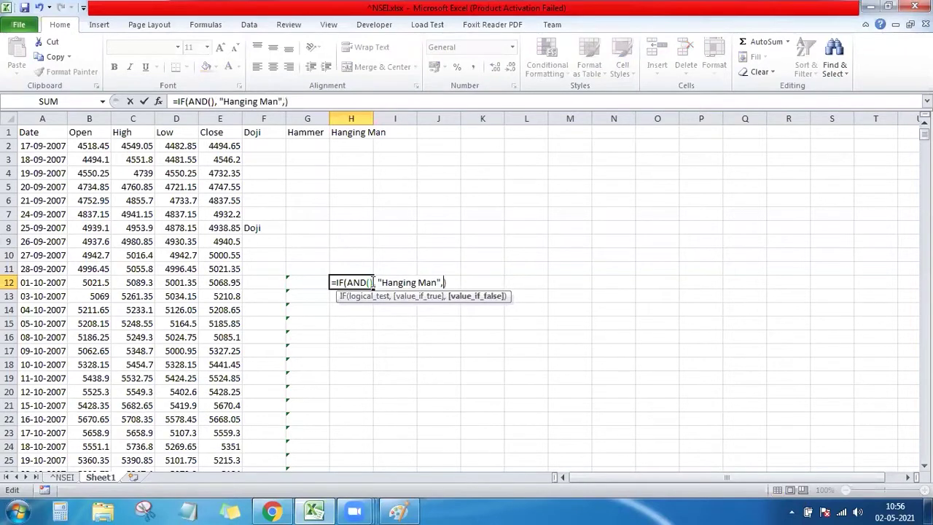
{"action": "type", "text": "\"\""}
{"action": "left_click", "coordinate": [369, 282]}
{"action": "key", "text": "Right"}
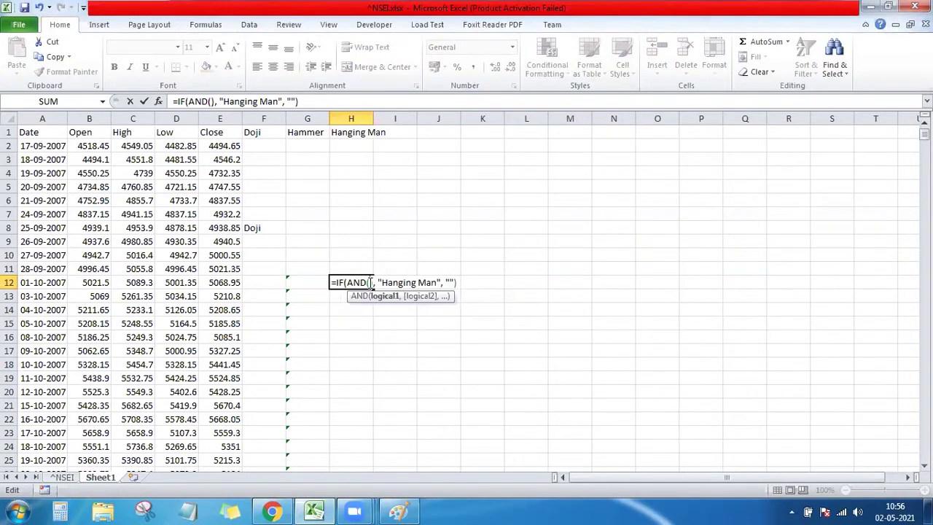
Step: Enter the term (C12-MAX(B12,E12)) inside H12's AND, checking the Paint notes
{"action": "type", "text": "("}
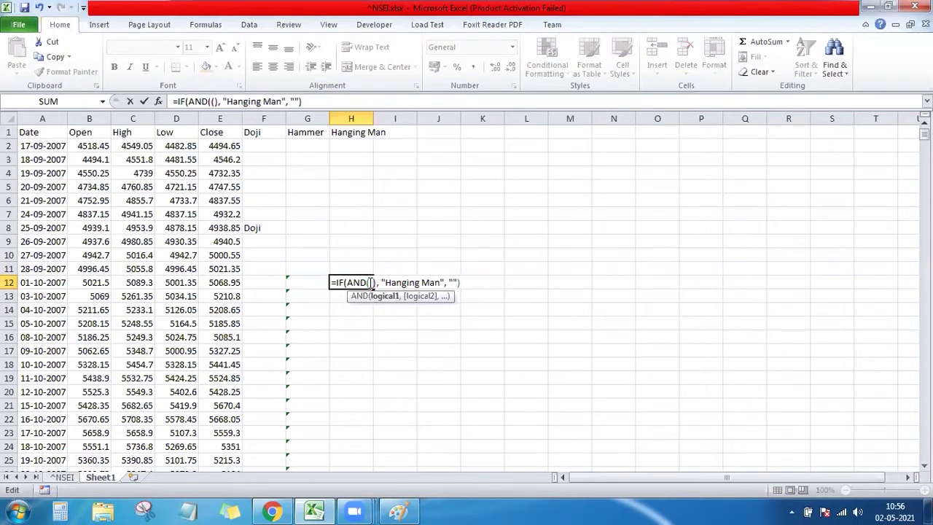
{"action": "type", "text": "High"}
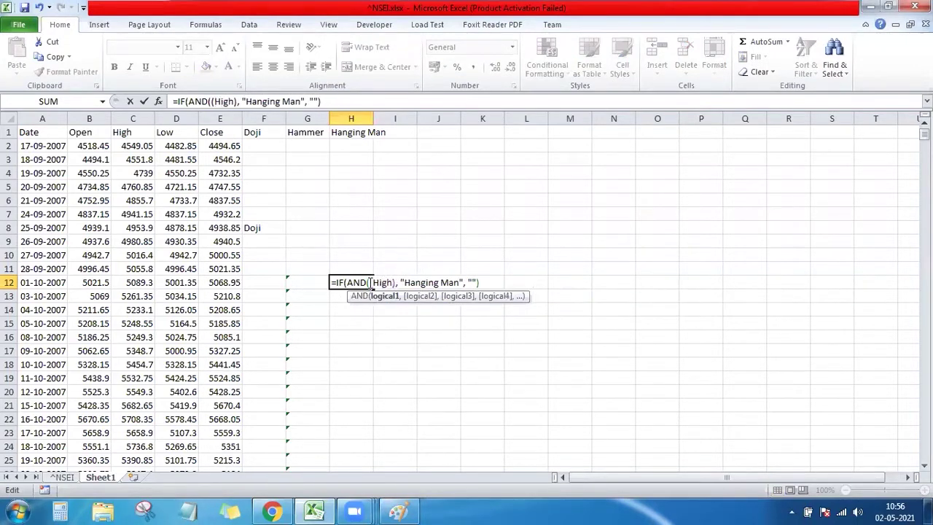
{"action": "type", "text": ")"}
{"action": "left_click", "coordinate": [397, 283]}
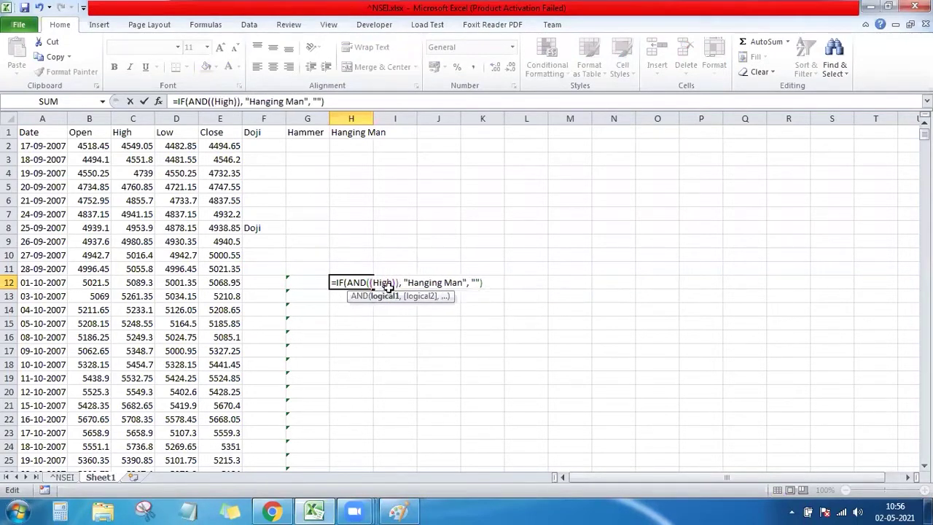
{"action": "key", "text": "BackSpace"}
{"action": "key", "text": "BackSpace"}
{"action": "key", "text": "BackSpace"}
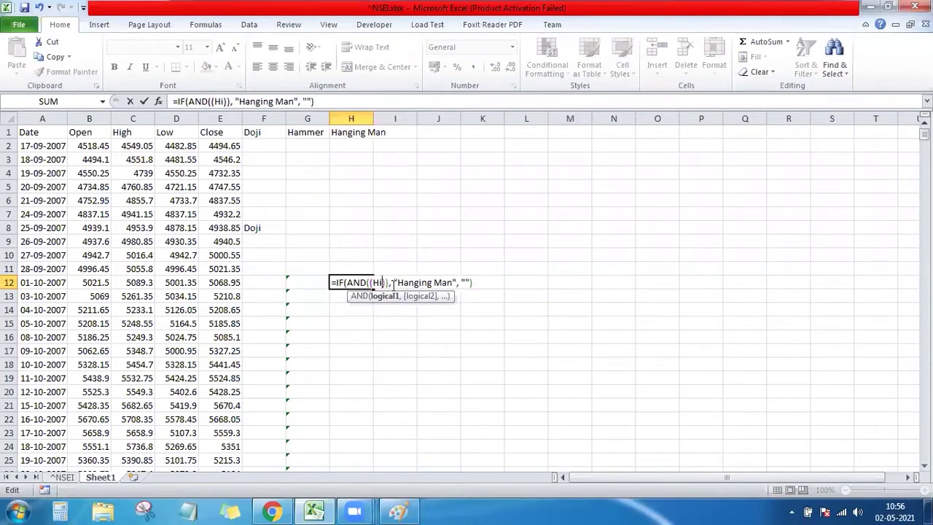
{"action": "left_click", "coordinate": [131, 283]}
{"action": "type", "text": "-"}
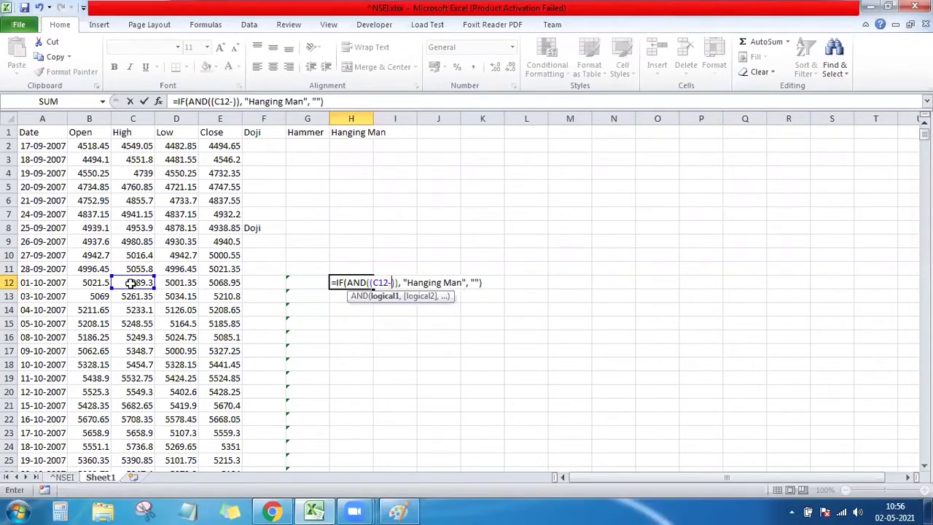
{"action": "type", "text": "M"}
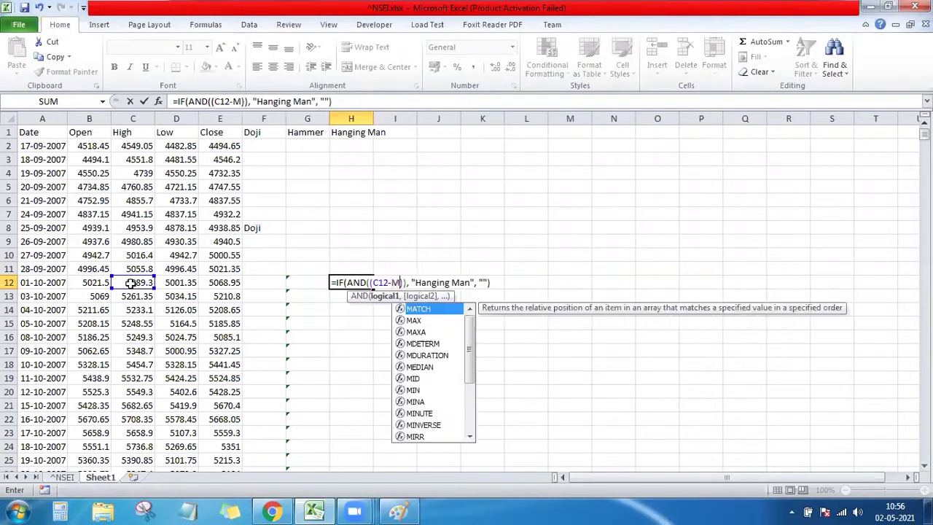
{"action": "type", "text": "ax"}
{"action": "key", "text": "Tab"}
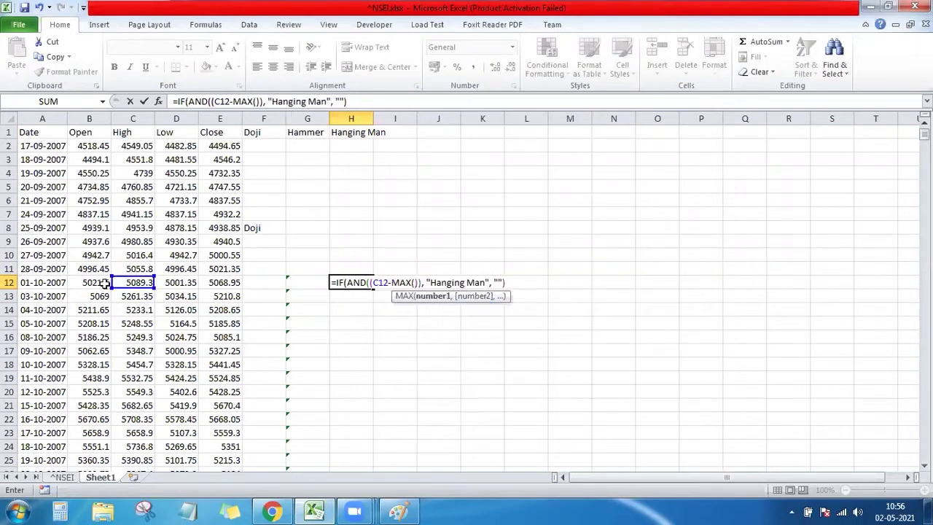
{"action": "left_click", "coordinate": [103, 282]}
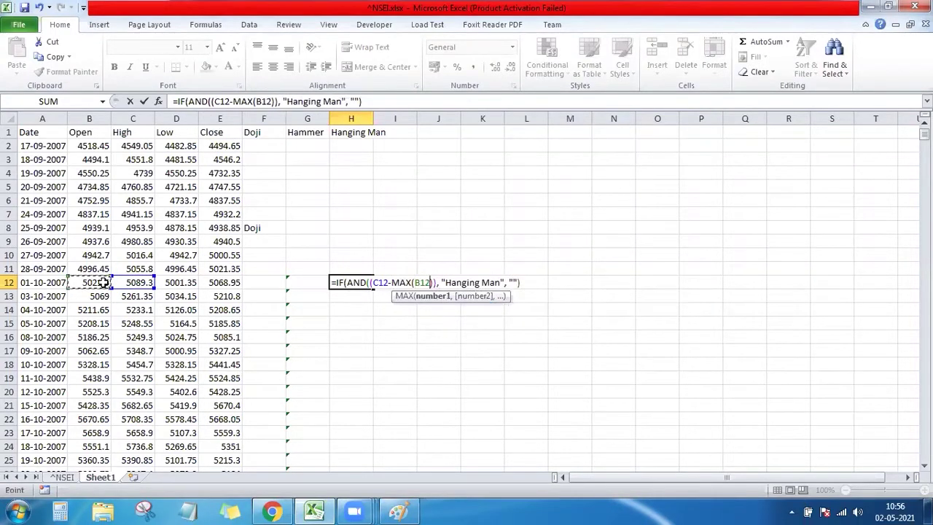
{"action": "type", "text": ","}
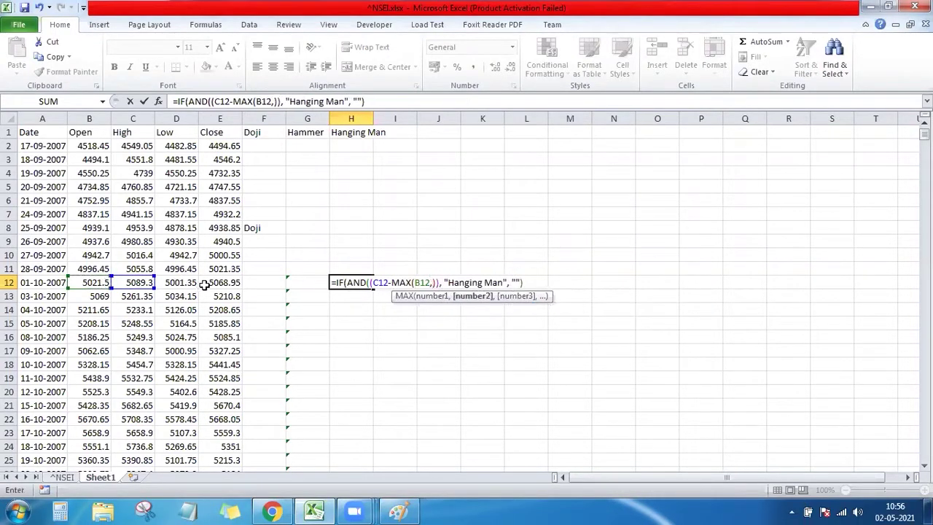
{"action": "left_click", "coordinate": [208, 285]}
{"action": "type", "text": ")"}
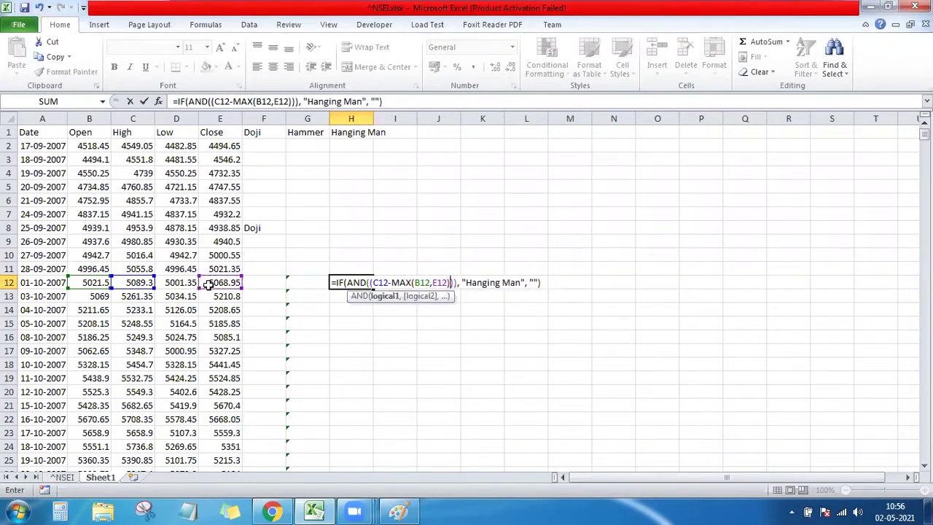
{"action": "left_click", "coordinate": [395, 508]}
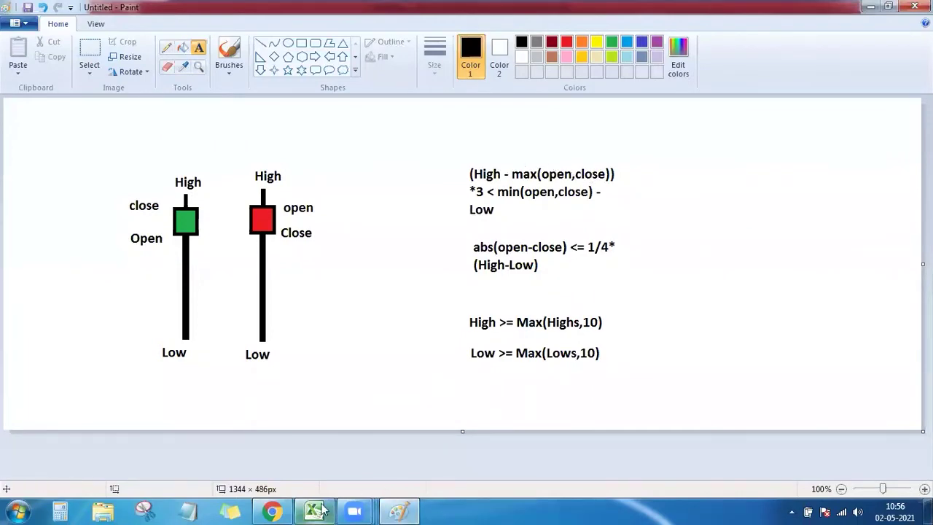
{"action": "left_click", "coordinate": [323, 509]}
Step: Multiply the upper-wick term by 3 and follow it with a < comparison
{"action": "left_click", "coordinate": [372, 282]}
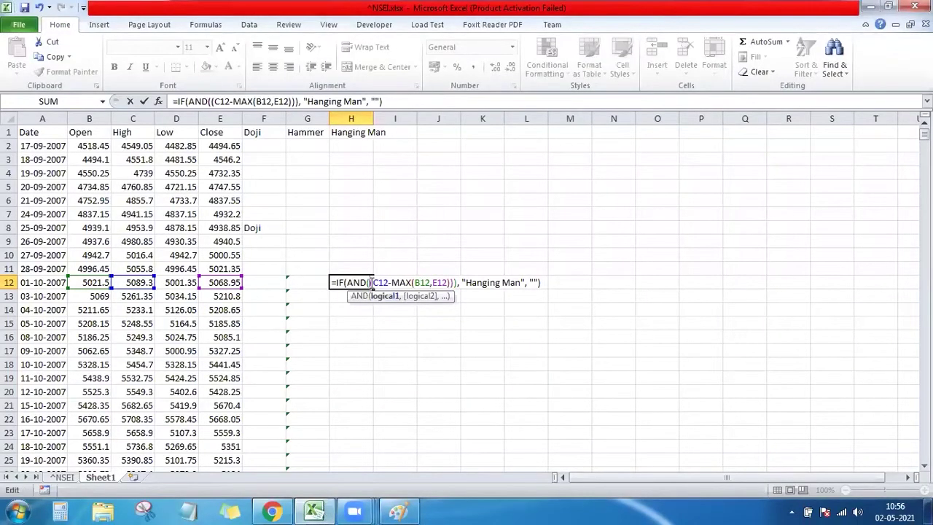
{"action": "type", "text": "3*"}
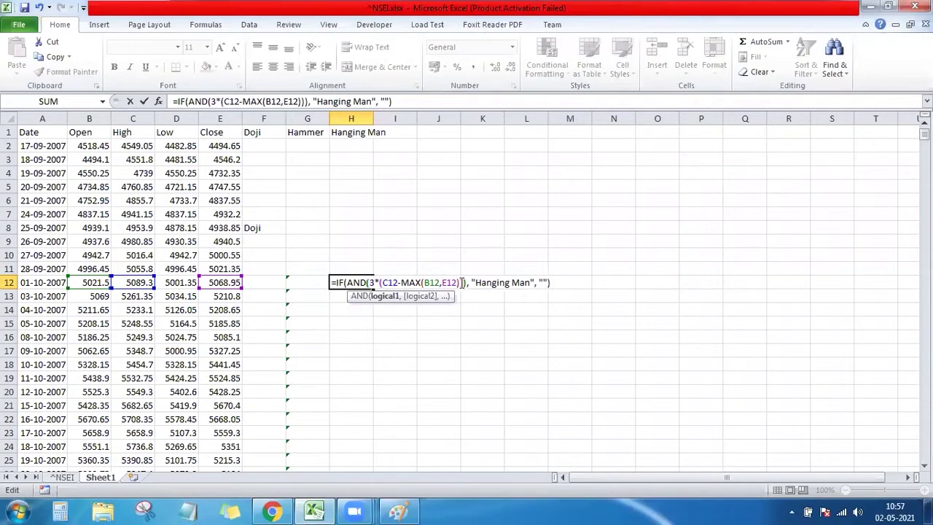
{"action": "left_click", "coordinate": [466, 282]}
{"action": "type", "text": "<"}
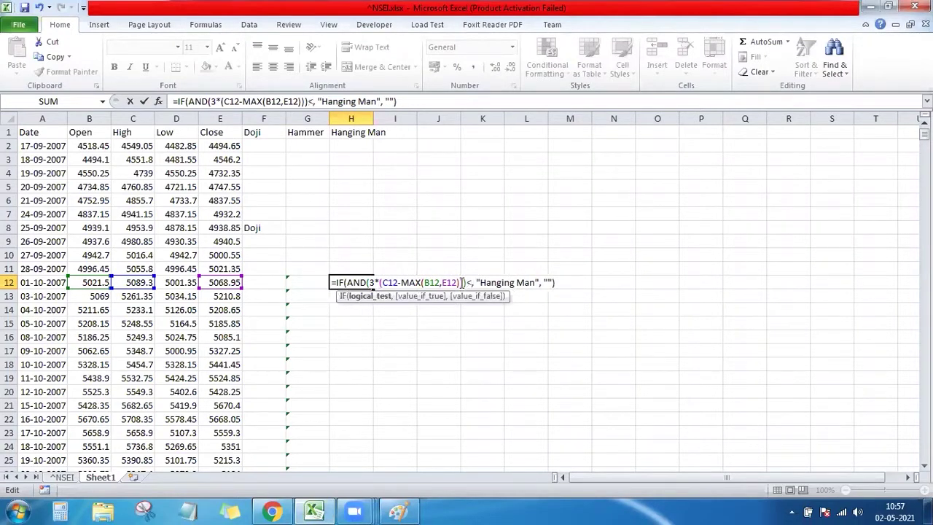
{"action": "type", "text": "="}
{"action": "key", "text": "BackSpace"}
{"action": "key", "text": "BackSpace"}
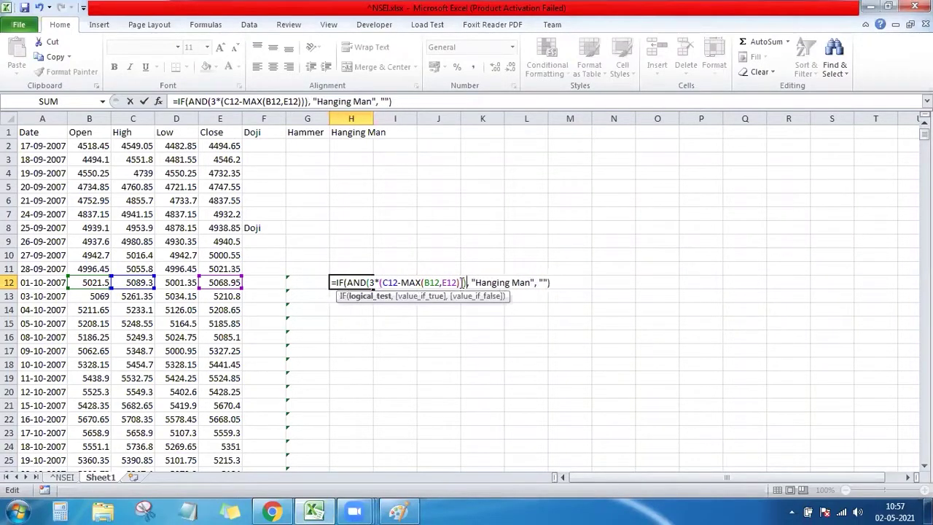
{"action": "key", "text": "Left"}
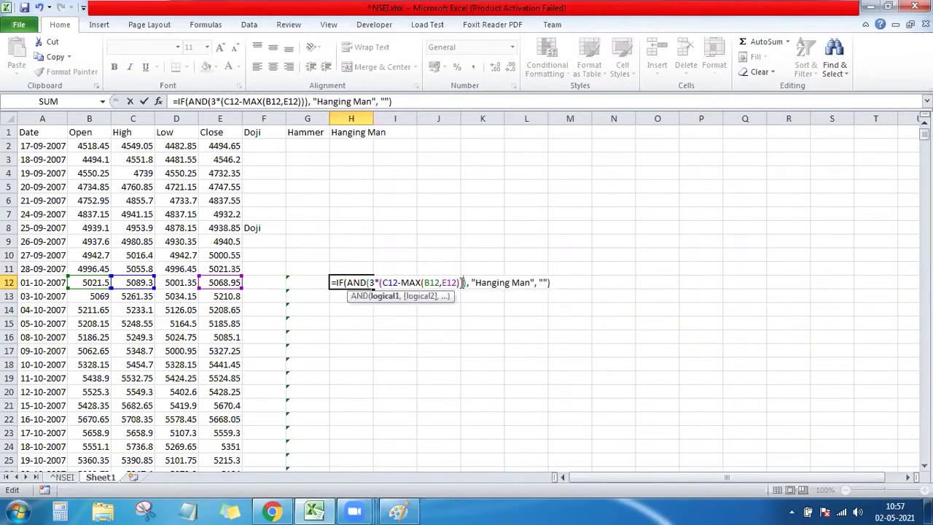
{"action": "type", "text": "<"}
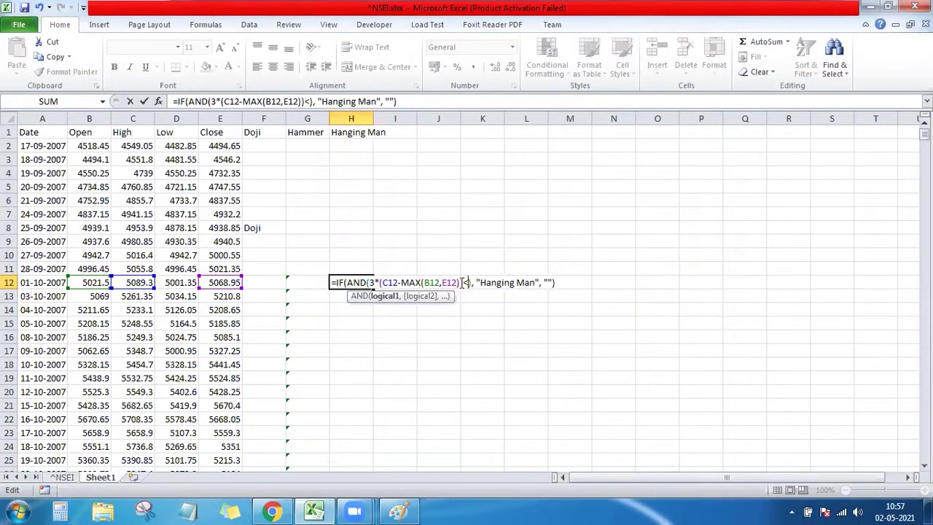
{"action": "type", "text": "="}
{"action": "key", "text": "BackSpace"}
Step: Complete the right side MIN(B12,E12)-D12 of the first condition
{"action": "type", "text": "Mi"}
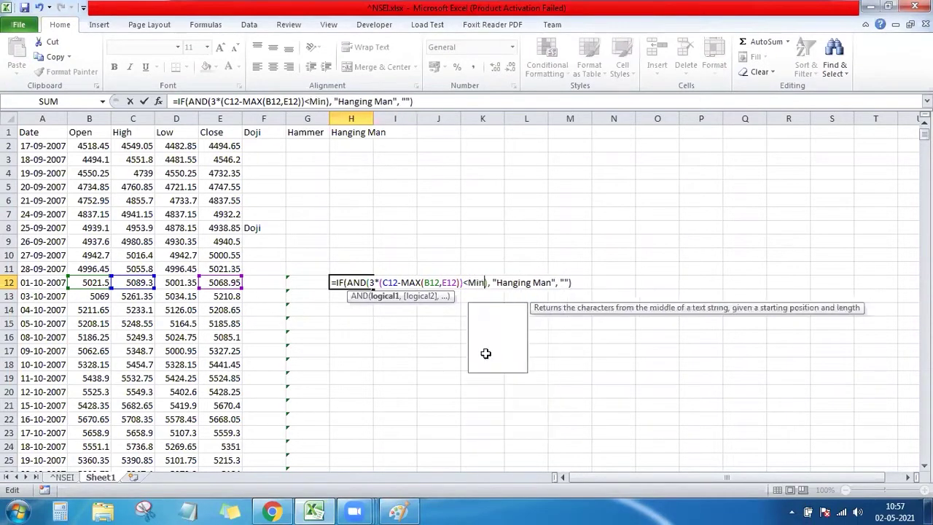
{"action": "type", "text": "n"}
{"action": "key", "text": "Tab"}
{"action": "left_click", "coordinate": [76, 282]}
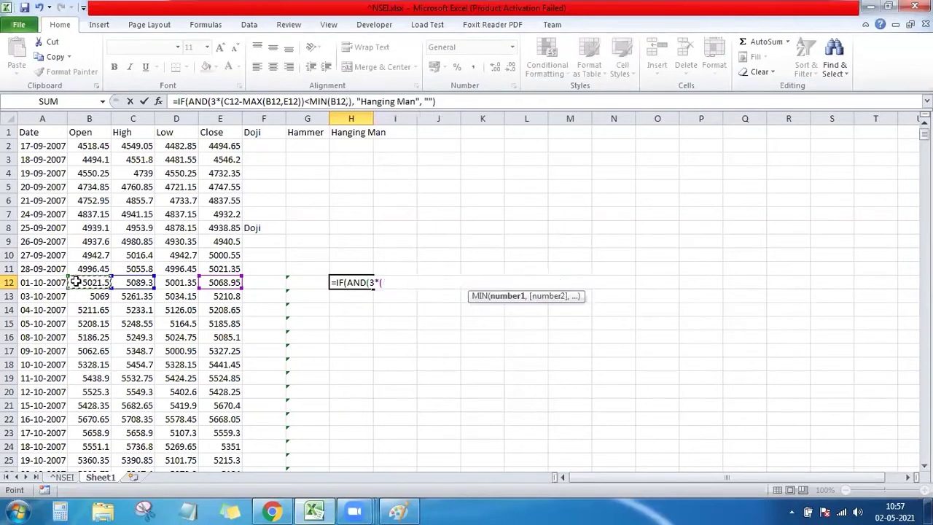
{"action": "type", "text": ","}
{"action": "left_click", "coordinate": [232, 281]}
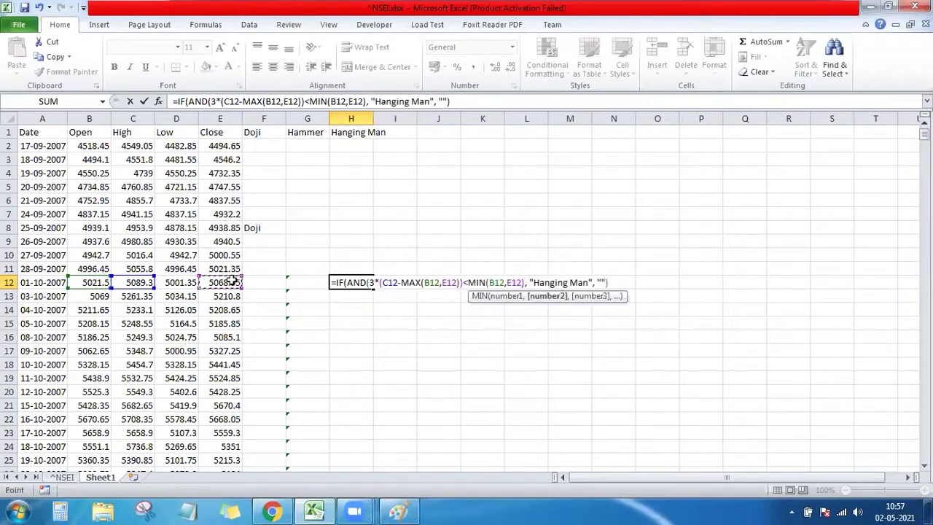
{"action": "type", "text": ")-"}
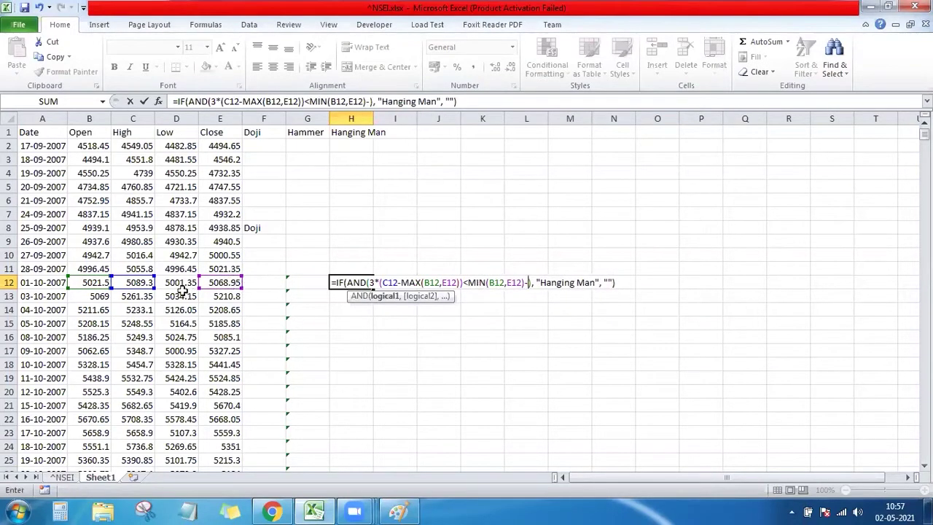
{"action": "left_click", "coordinate": [178, 282]}
{"action": "type", "text": ","}
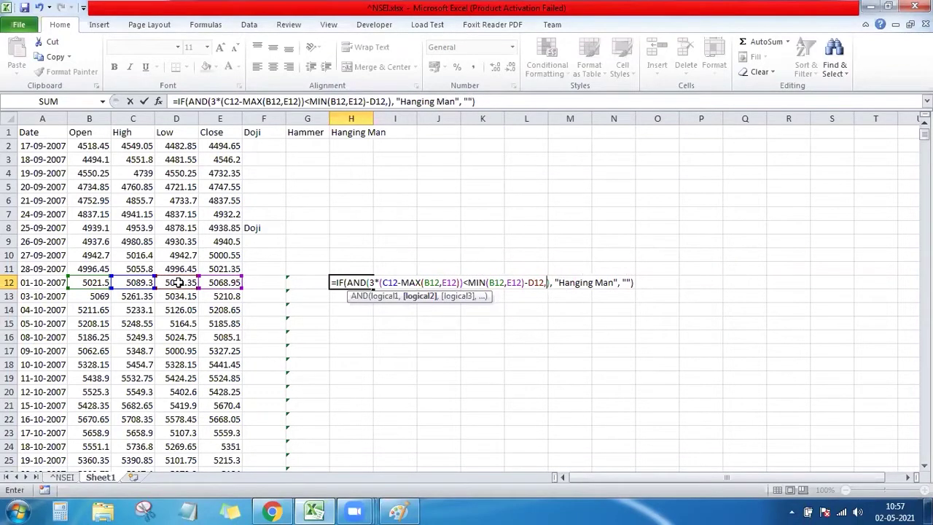
Step: Add the condition ABS(B12-E12)<=(C12-D12)/4 to the AND
{"action": "type", "text": "abs"}
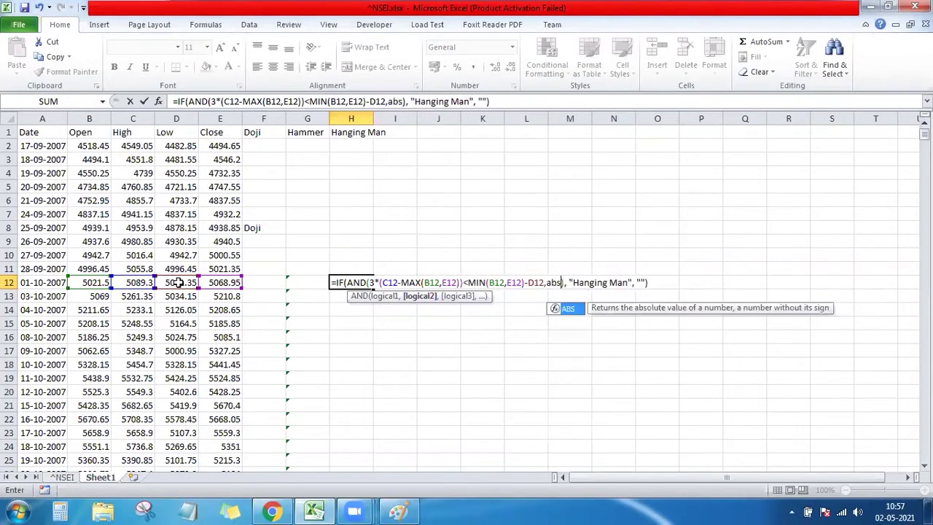
{"action": "key", "text": "Tab"}
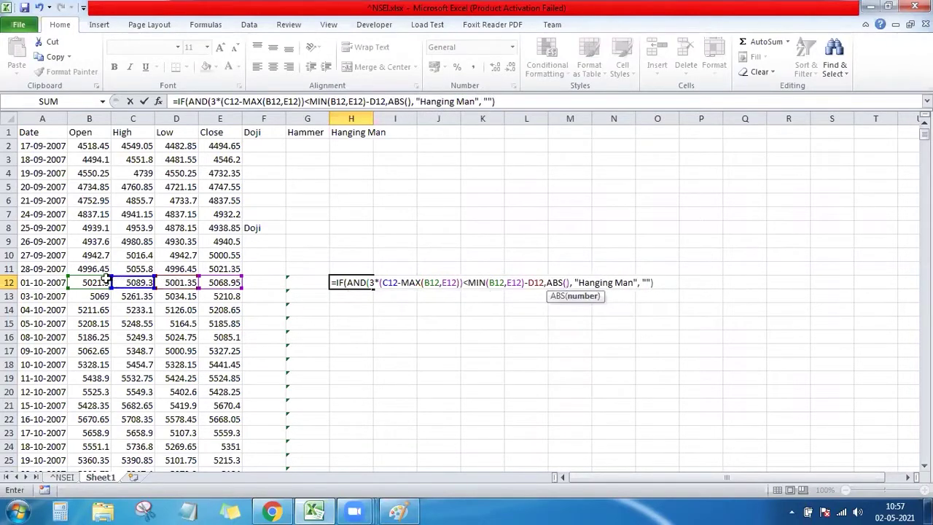
{"action": "left_click", "coordinate": [97, 282]}
{"action": "type", "text": "-"}
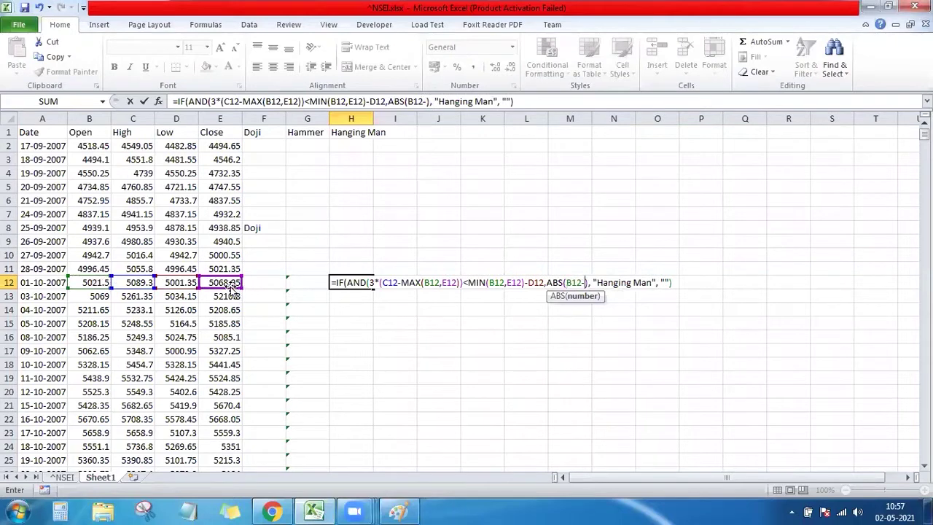
{"action": "left_click", "coordinate": [227, 282]}
{"action": "type", "text": ")"}
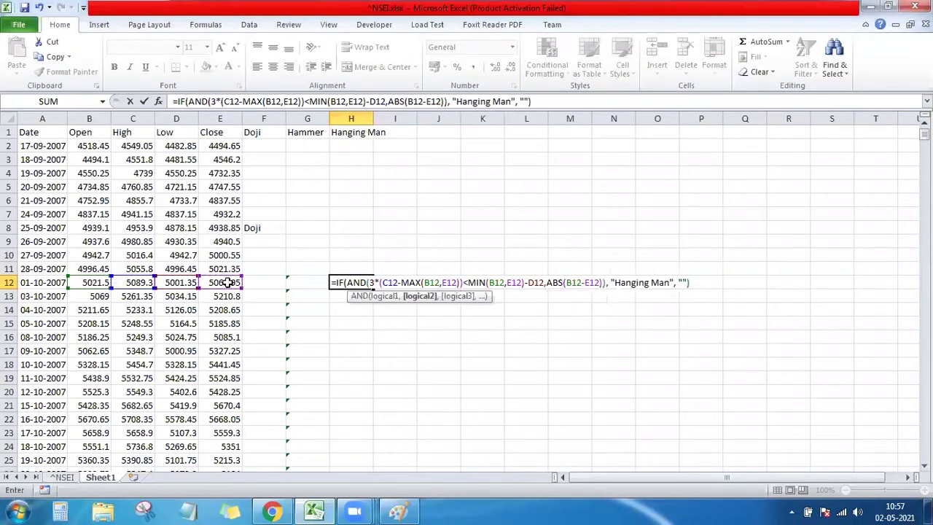
{"action": "type", "text": "<="}
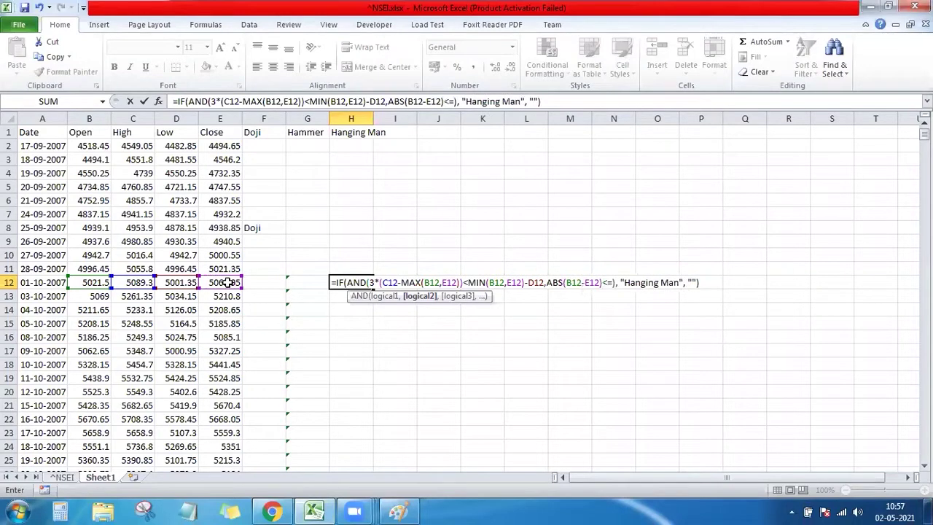
{"action": "type", "text": "()"}
{"action": "key", "text": "Left"}
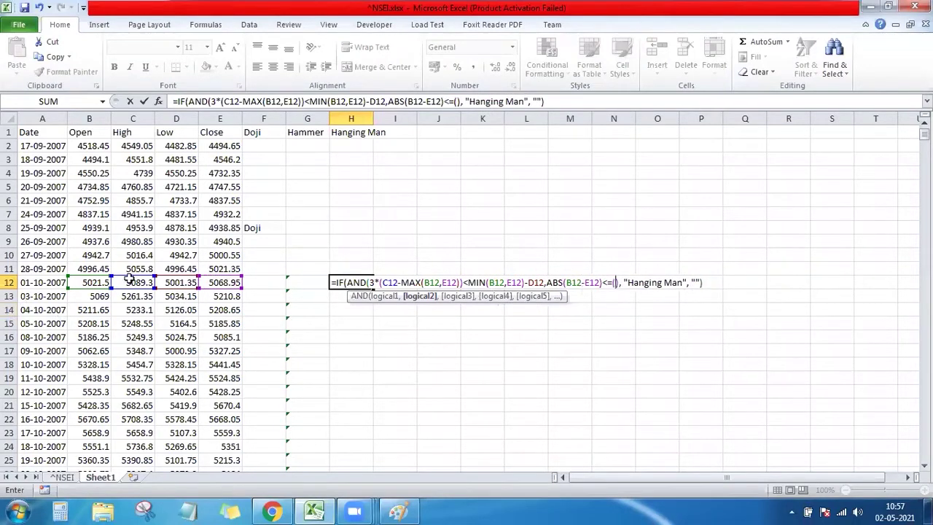
{"action": "left_click", "coordinate": [128, 280]}
{"action": "type", "text": "-"}
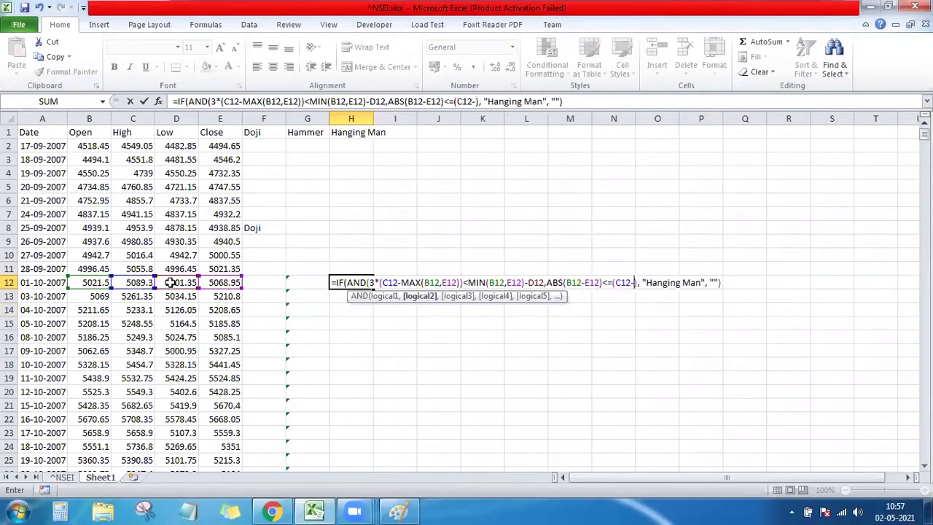
{"action": "left_click", "coordinate": [170, 283]}
{"action": "type", "text": ")"}
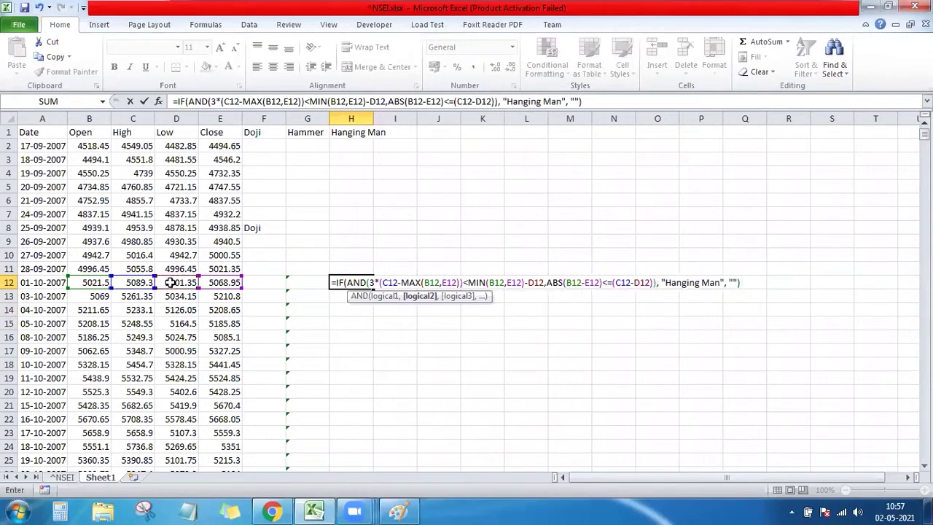
{"action": "type", "text": "/4"}
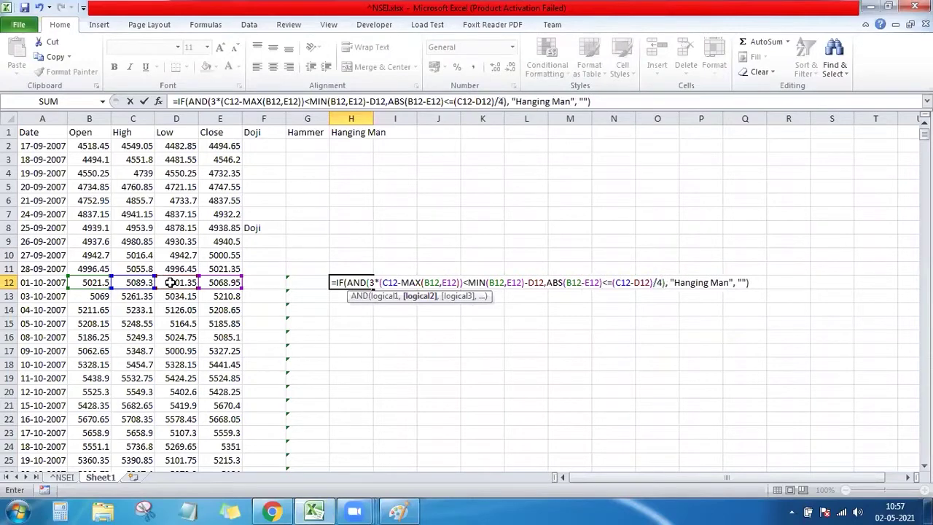
{"action": "type", "text": ","}
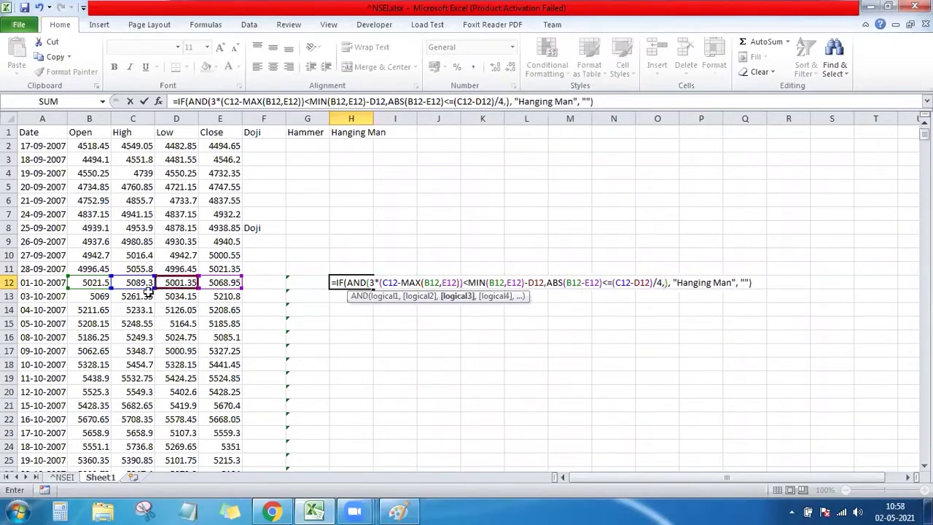
Step: Add C12>=MAX(C3:C12) and enter the finished Hanging Man formula
{"action": "left_click", "coordinate": [139, 283]}
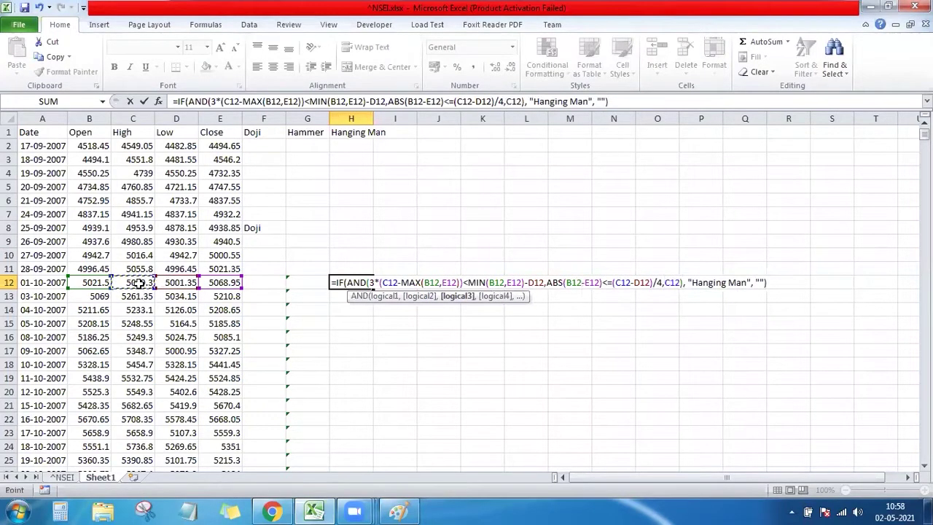
{"action": "type", "text": ">"}
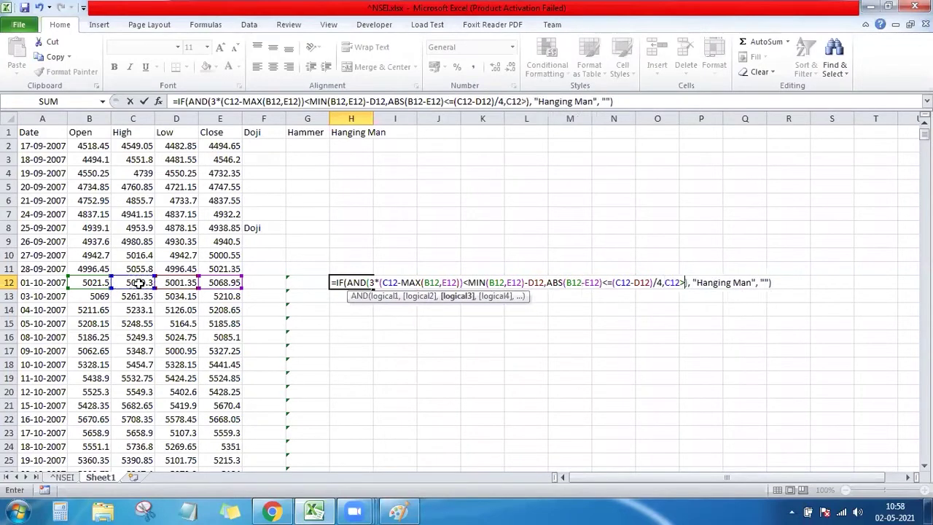
{"action": "type", "text": "=MA"}
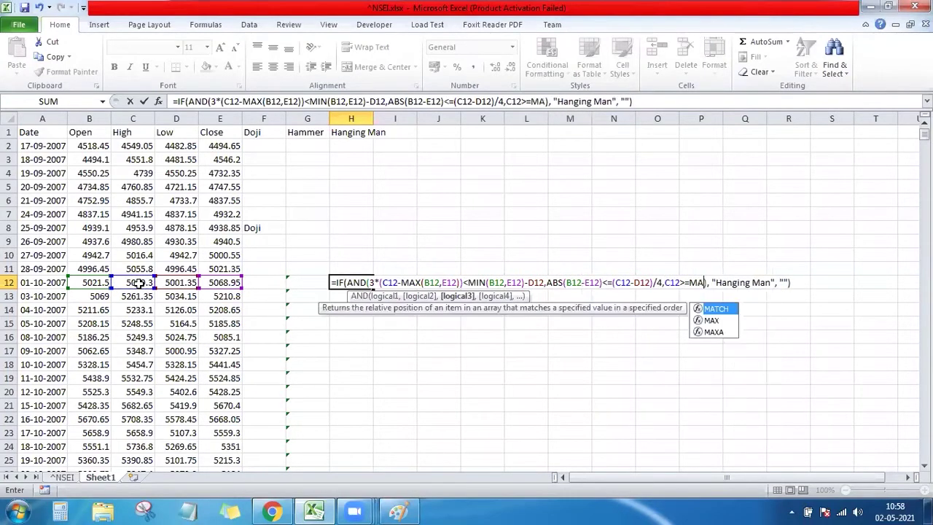
{"action": "type", "text": "X("}
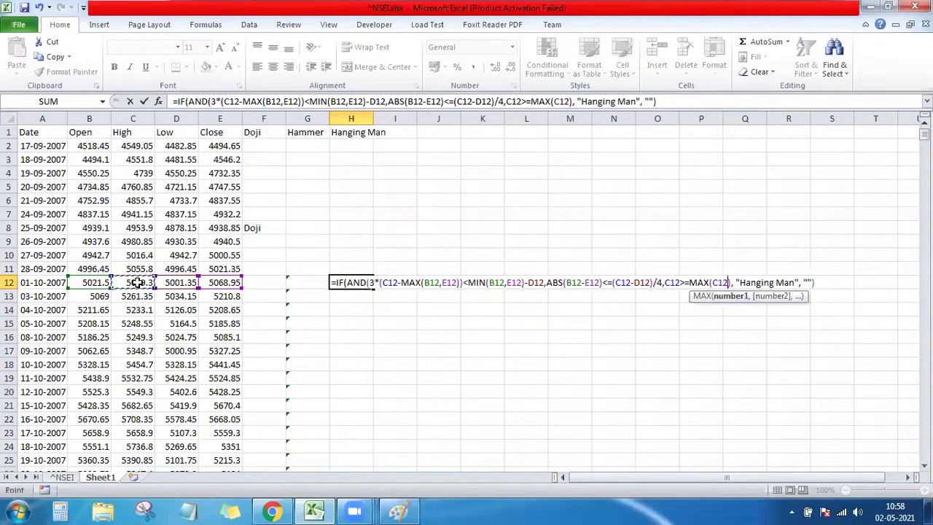
{"action": "left_click_drag", "start_coordinate": [137, 282], "coordinate": [140, 161]}
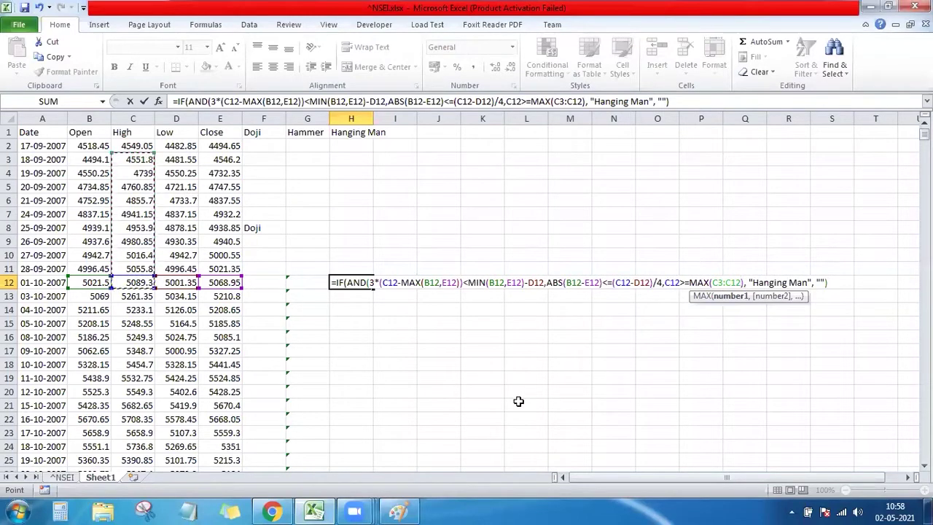
{"action": "type", "text": ")"}
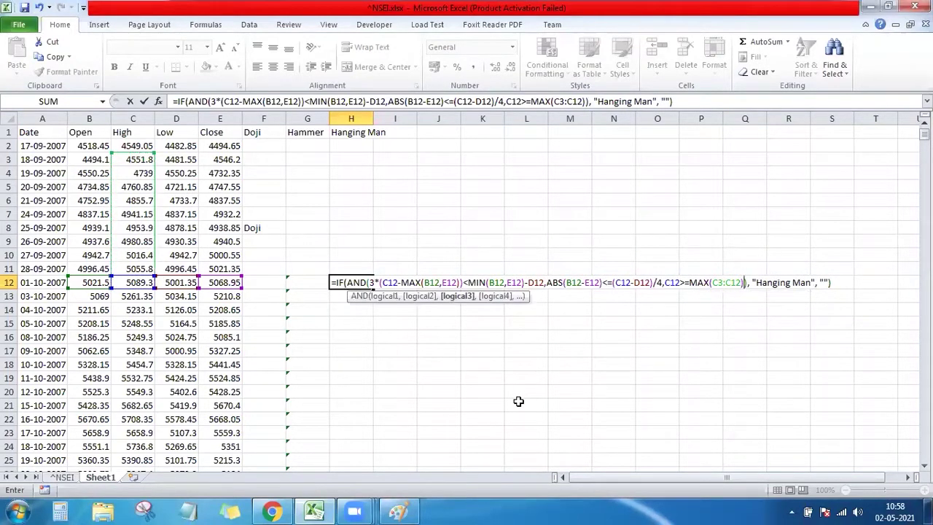
{"action": "left_click", "coordinate": [747, 282]}
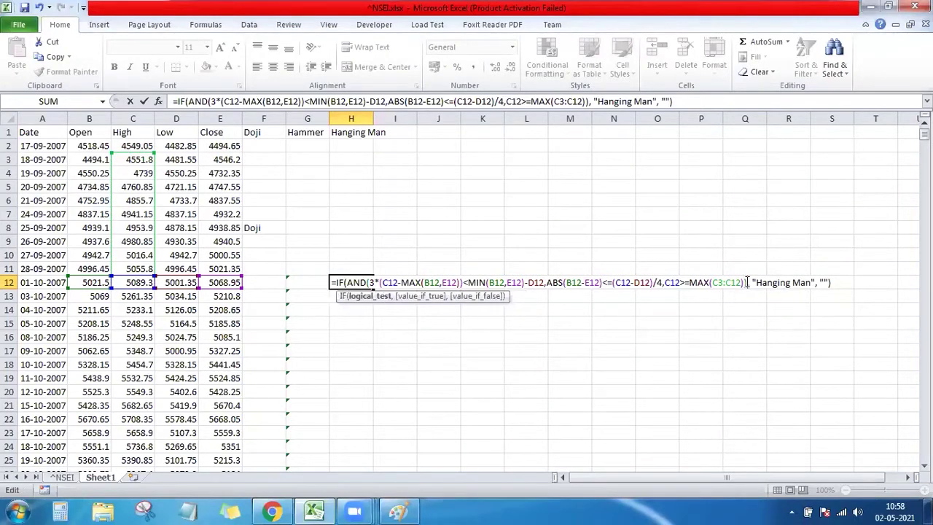
{"action": "key", "text": "Return"}
{"action": "key", "text": "Up"}
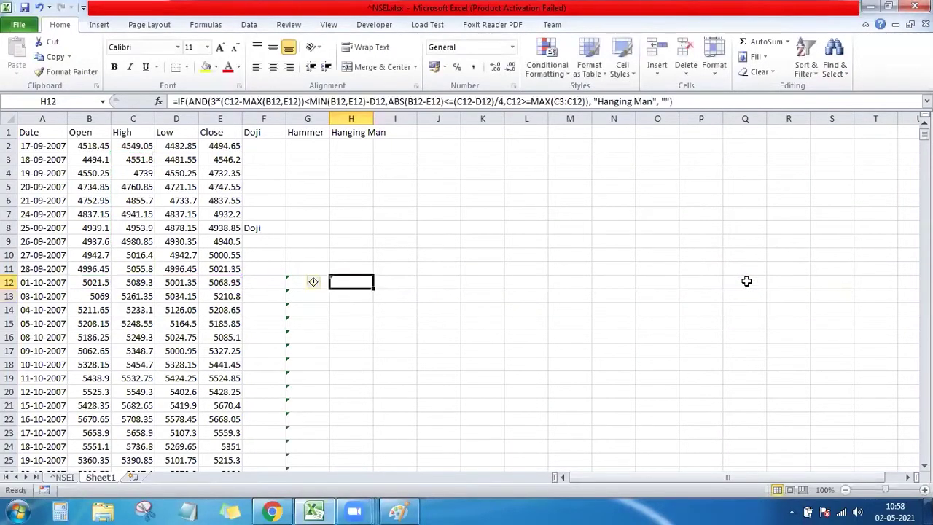
Step: Fill the Hanging Man formula down column H and locate the 11-12-2008 flag in H305
{"action": "double_click", "coordinate": [372, 288]}
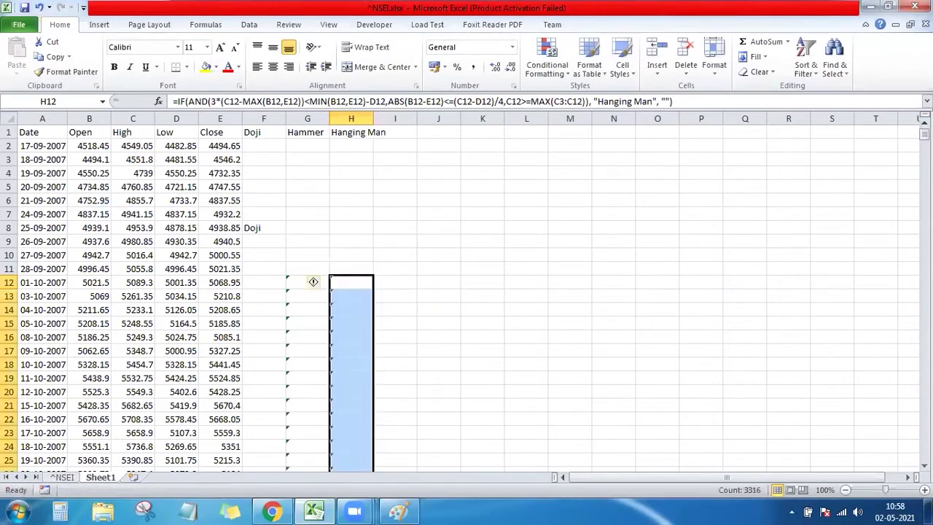
{"action": "left_click", "coordinate": [924, 465]}
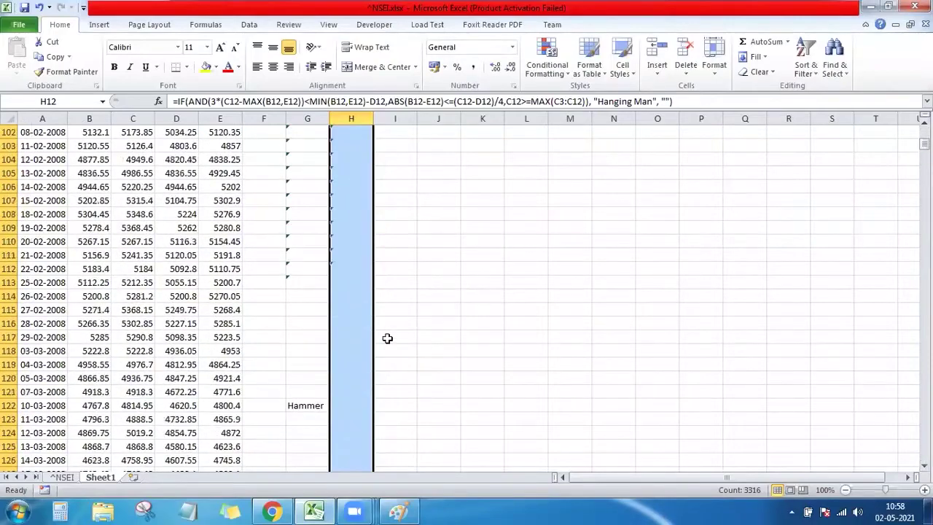
{"action": "left_click", "coordinate": [348, 351]}
{"action": "key", "text": "Down"}
{"action": "key", "text": "Down"}
{"action": "key", "text": "Down"}
{"action": "key", "text": "Down"}
{"action": "key", "text": "Down"}
{"action": "key", "text": "Down"}
{"action": "key", "text": "Down"}
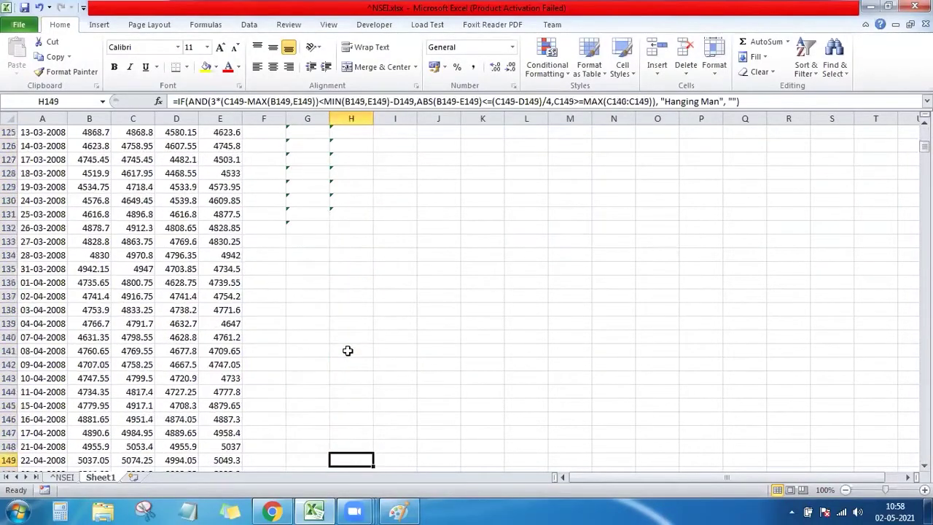
{"action": "key", "text": "Down"}
{"action": "key", "text": "Down"}
{"action": "key", "text": "Down"}
{"action": "key", "text": "Down"}
{"action": "key", "text": "Down"}
{"action": "key", "text": "Down"}
{"action": "key", "text": "Down"}
{"action": "key", "text": "Down"}
{"action": "key", "text": "Down"}
{"action": "key", "text": "Down"}
{"action": "key", "text": "Down"}
{"action": "key", "text": "Down"}
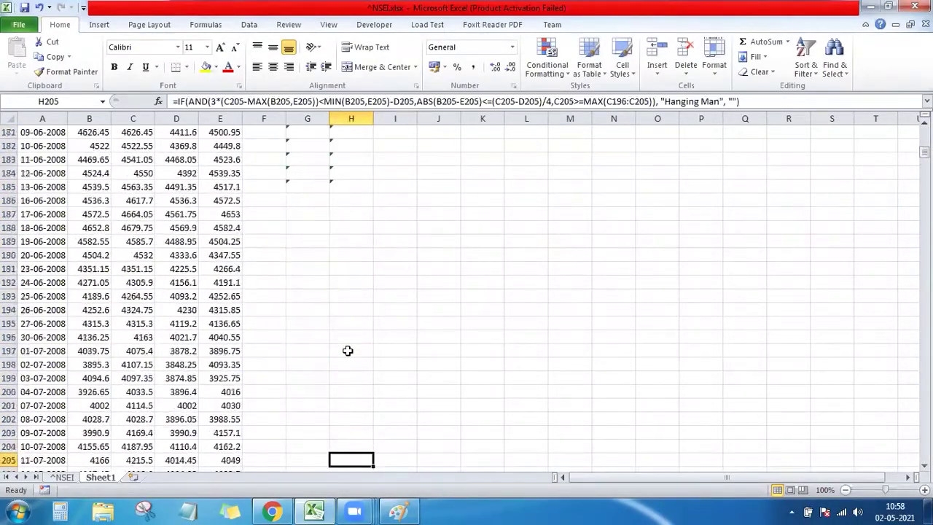
{"action": "key", "text": "Down"}
{"action": "key", "text": "Down"}
{"action": "key", "text": "Down"}
{"action": "key", "text": "Down"}
{"action": "key", "text": "Down"}
{"action": "key", "text": "Down"}
{"action": "key", "text": "Down"}
{"action": "key", "text": "Down"}
{"action": "key", "text": "Down"}
{"action": "key", "text": "Down"}
{"action": "key", "text": "Down"}
{"action": "key", "text": "Down"}
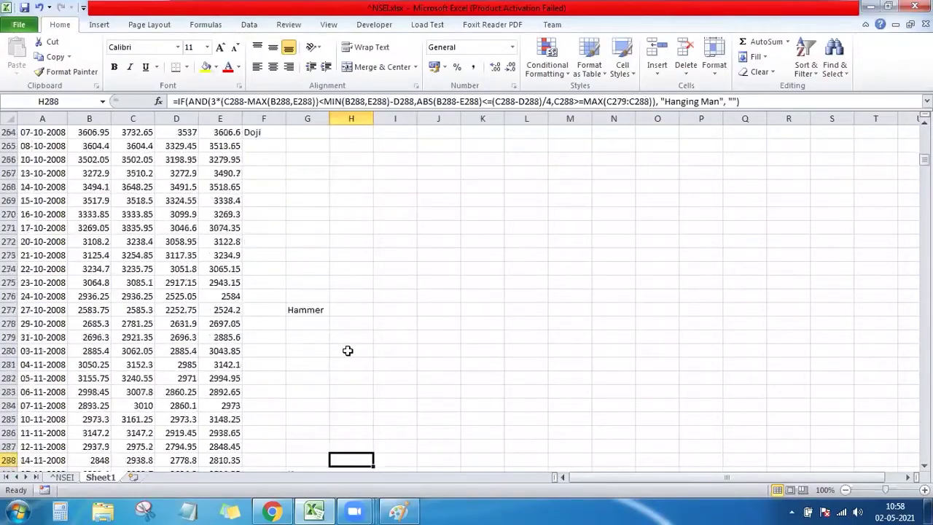
{"action": "key", "text": "Down"}
{"action": "key", "text": "Down"}
{"action": "key", "text": "Down"}
{"action": "key", "text": "Down"}
{"action": "key", "text": "Down"}
{"action": "key", "text": "Down"}
{"action": "left_click", "coordinate": [343, 199]}
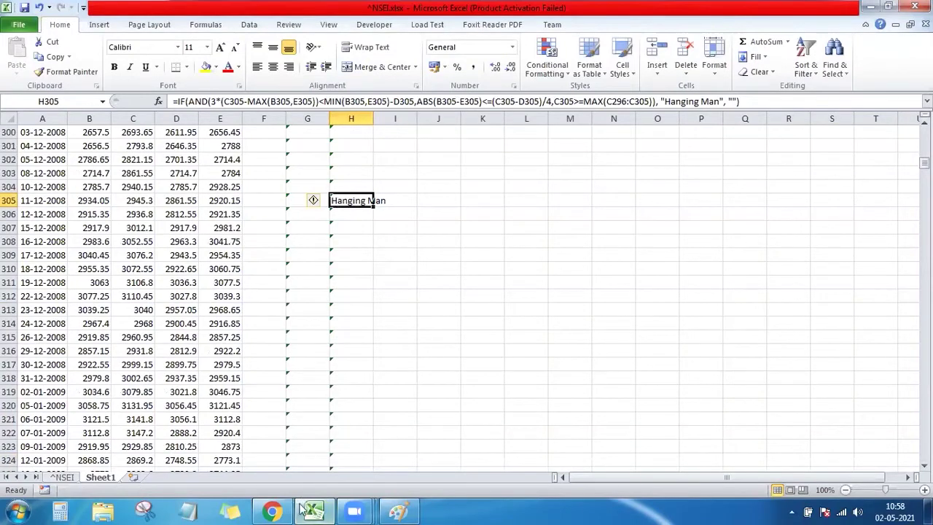
{"action": "left_click", "coordinate": [272, 510]}
Step: Jump the TradingView chart to 2008-12-11 to view the flagged candle
{"action": "left_click", "coordinate": [261, 454]}
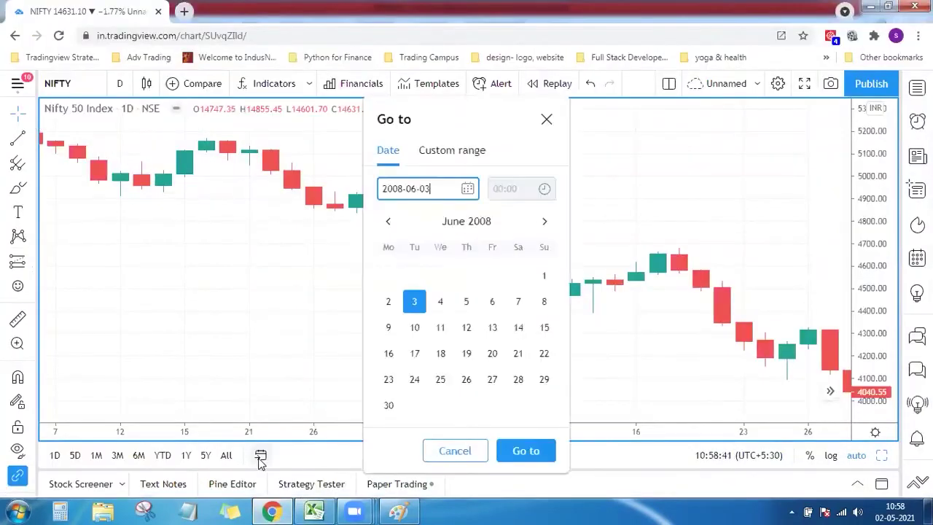
{"action": "key", "text": "BackSpace"}
{"action": "key", "text": "BackSpace"}
{"action": "key", "text": "BackSpace"}
{"action": "key", "text": "BackSpace"}
{"action": "key", "text": "BackSpace"}
{"action": "type", "text": "12-"}
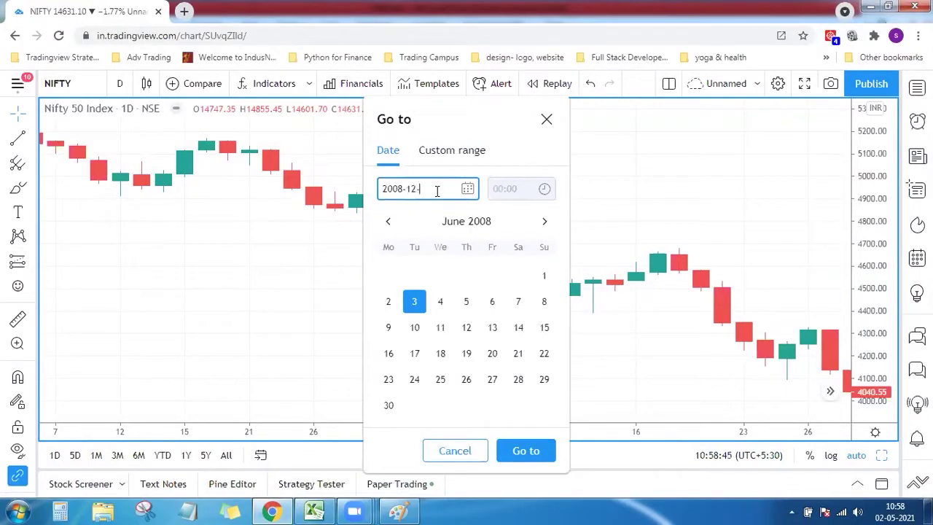
{"action": "type", "text": "11"}
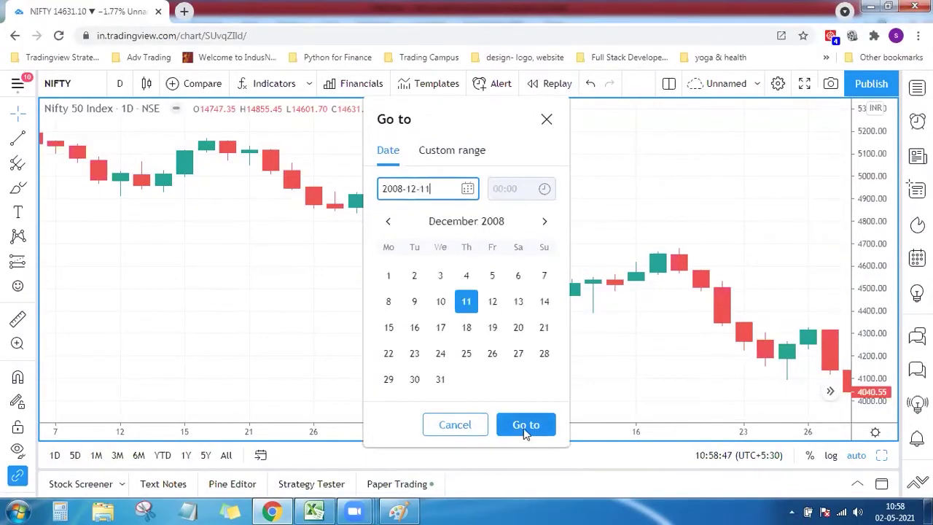
{"action": "left_click", "coordinate": [523, 426]}
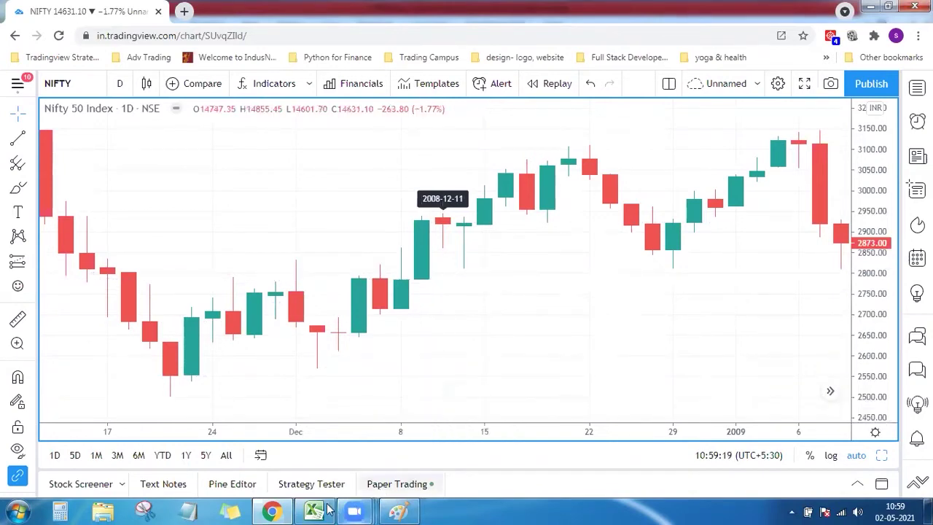
Step: Enter the header 'Shooting Star' in cell I1 of the workbook
{"action": "left_click", "coordinate": [321, 509]}
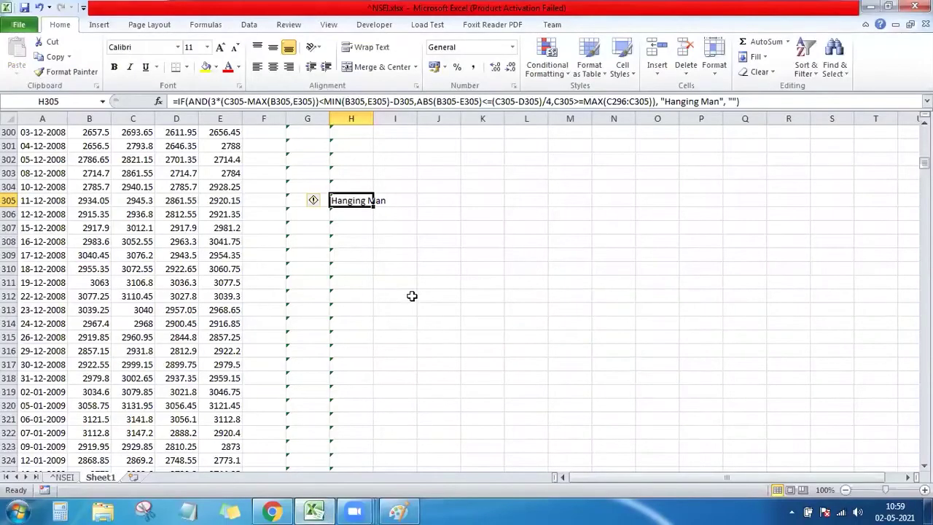
{"action": "key", "text": "ctrl+Up"}
{"action": "key", "text": "ctrl+Up"}
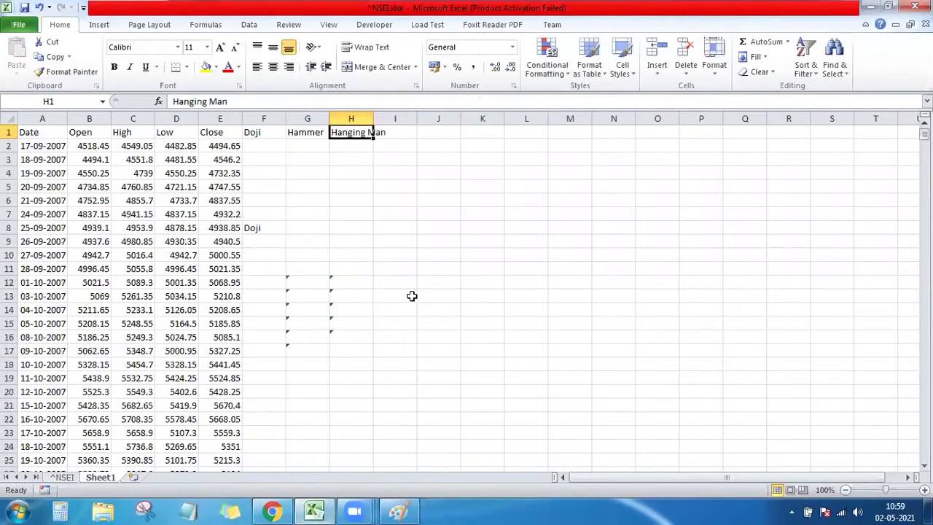
{"action": "key", "text": "Right"}
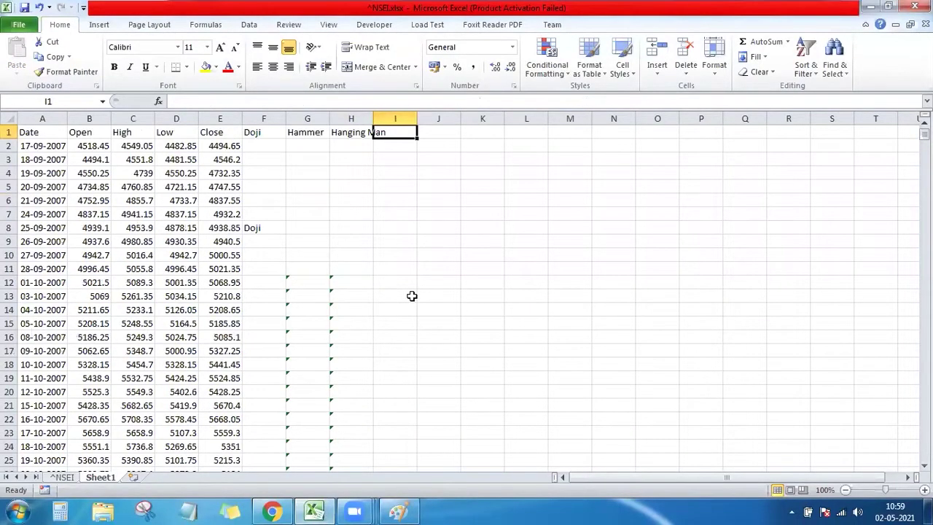
{"action": "type", "text": "Shooti"}
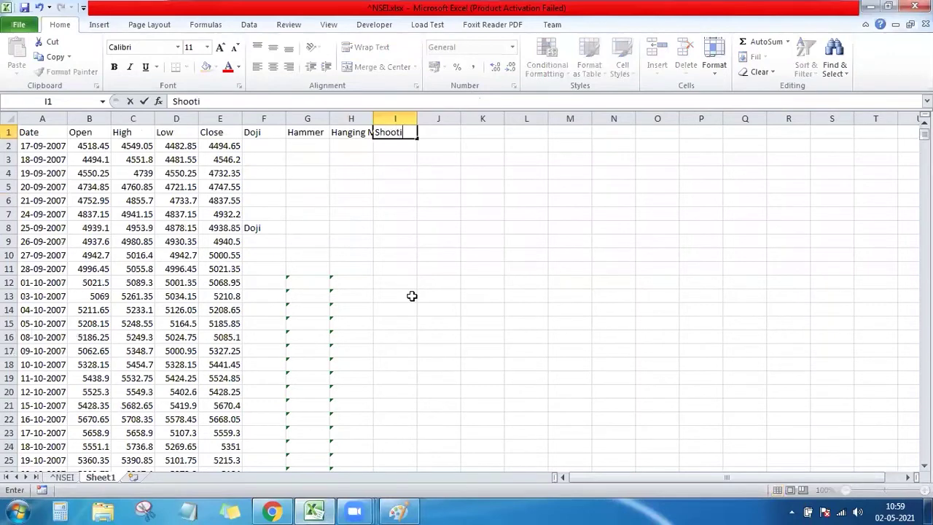
{"action": "type", "text": "ng Star"}
Step: Bold the row-1 headers and autofit columns H and I to their names
{"action": "left_click", "coordinate": [11, 132]}
{"action": "key", "text": "ctrl+b"}
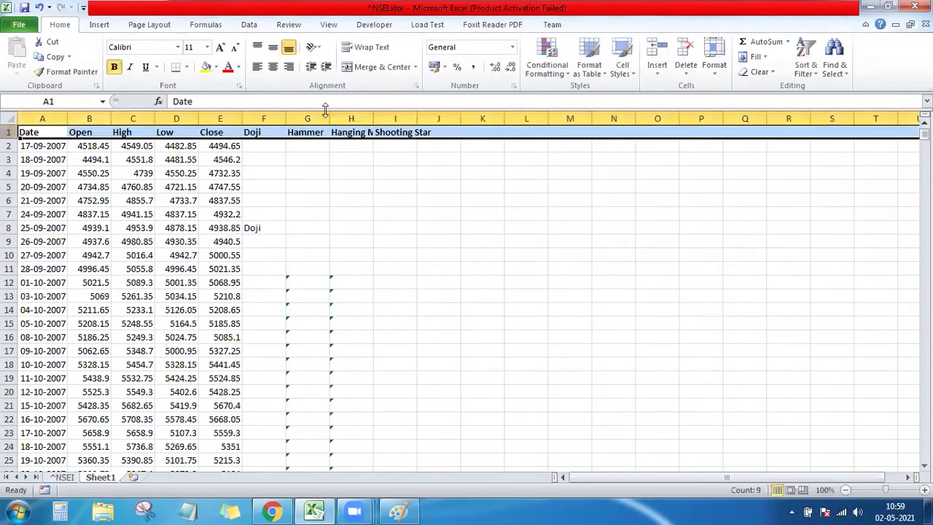
{"action": "double_click", "coordinate": [377, 118]}
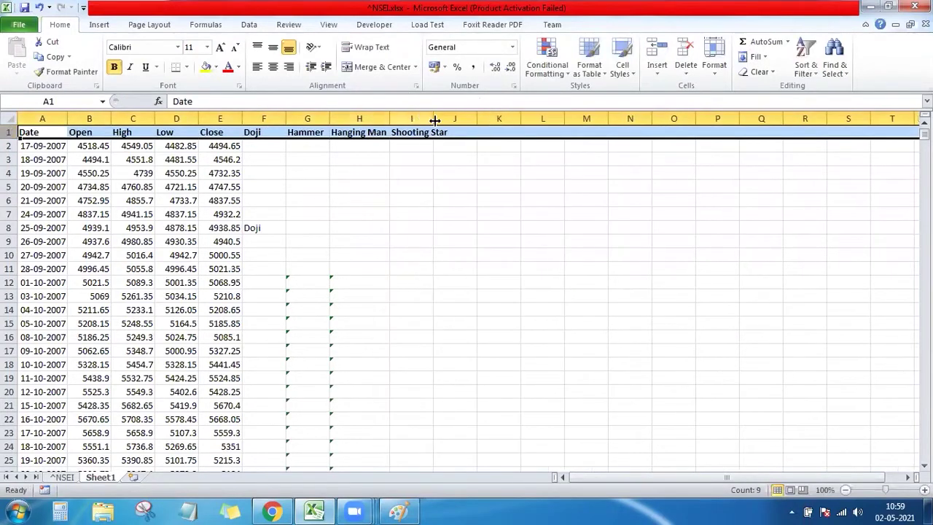
{"action": "double_click", "coordinate": [435, 118]}
{"action": "left_click", "coordinate": [458, 212]}
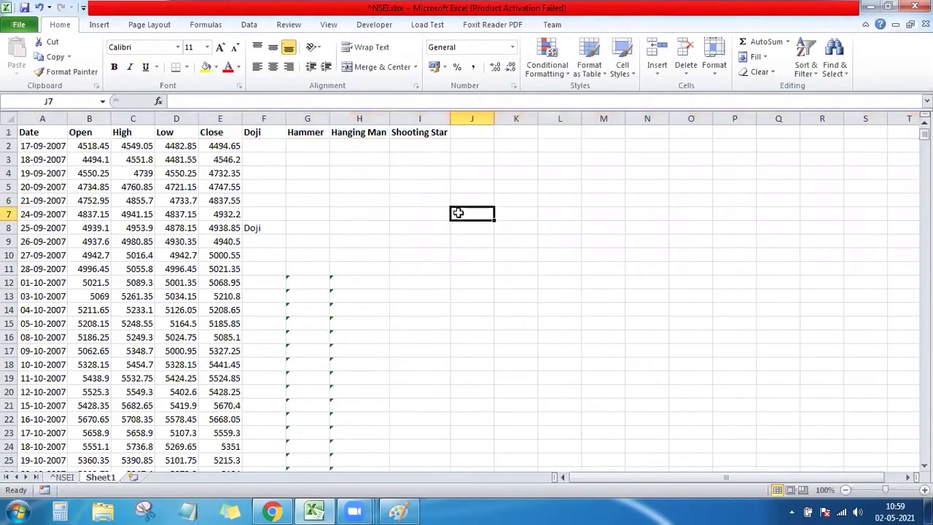
{"action": "left_click", "coordinate": [399, 508]}
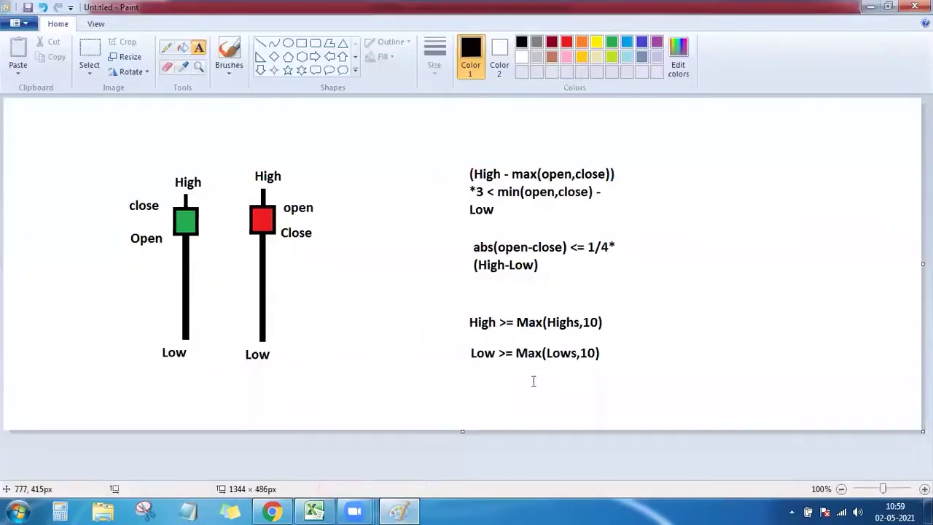
Step: Clear the canvas and draw a square candle body with a long upper and short lower wick
{"action": "key", "text": "ctrl+a"}
{"action": "key", "text": "Delete"}
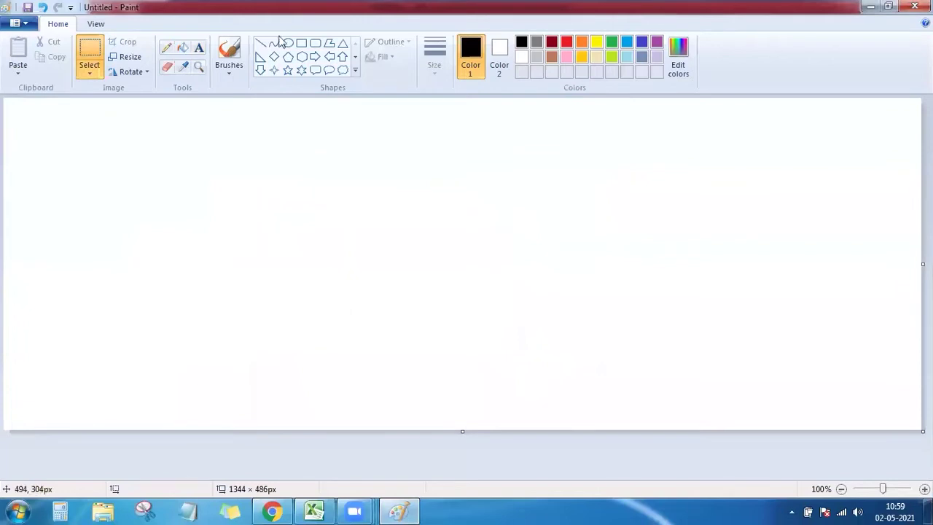
{"action": "left_click", "coordinate": [301, 42]}
{"action": "left_click_drag", "start_coordinate": [221, 254], "coordinate": [249, 283]}
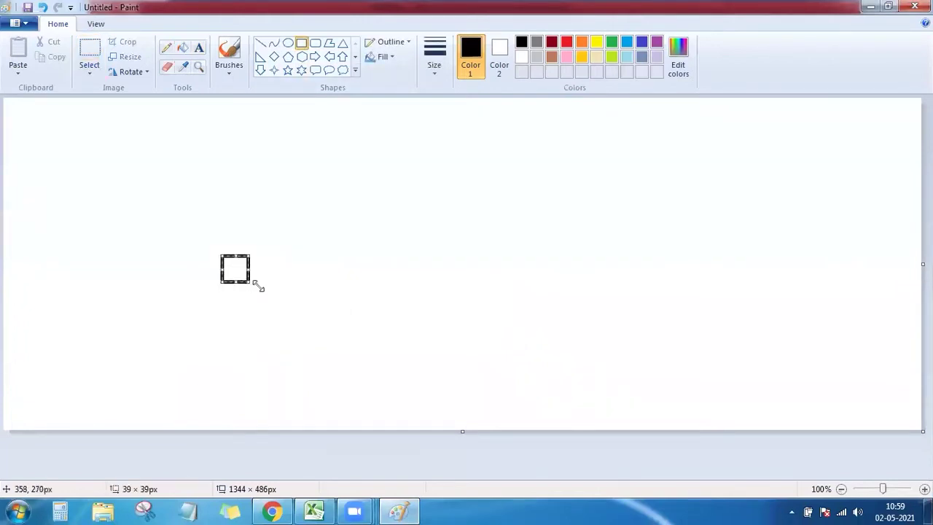
{"action": "left_click", "coordinate": [262, 277]}
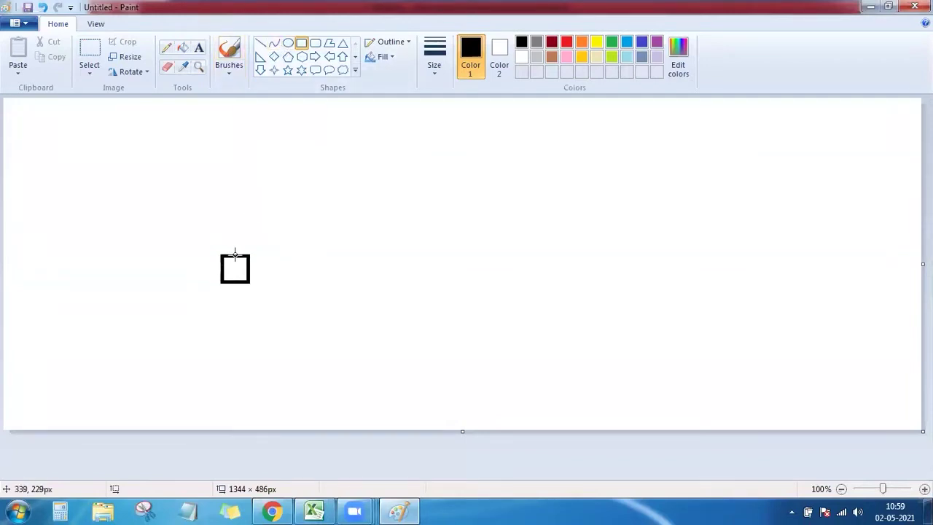
{"action": "left_click_drag", "start_coordinate": [234, 252], "coordinate": [235, 153]}
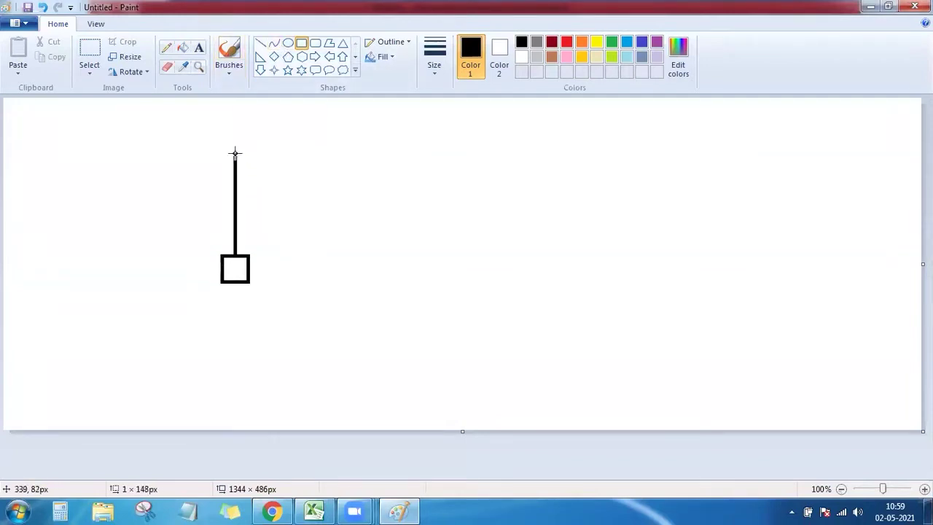
{"action": "left_click", "coordinate": [295, 221]}
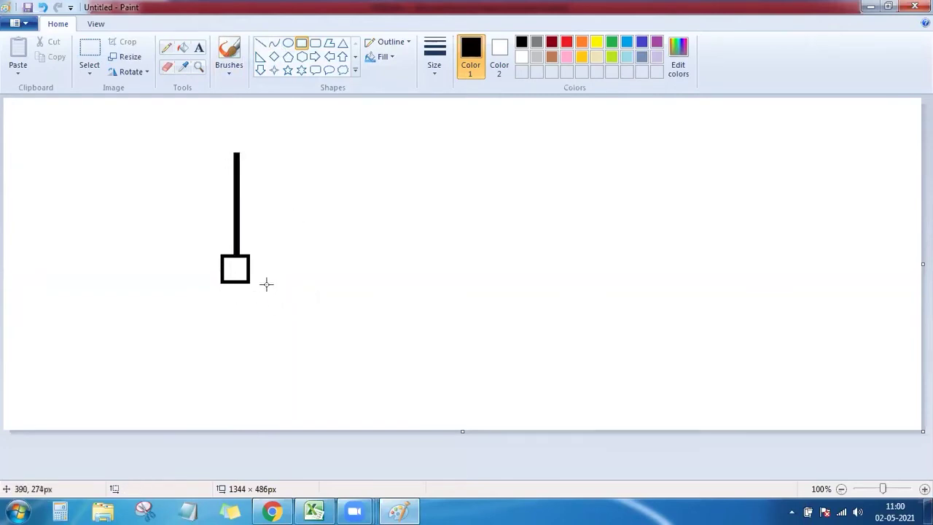
{"action": "left_click_drag", "start_coordinate": [233, 284], "coordinate": [234, 290]}
{"action": "left_click", "coordinate": [291, 325]}
Step: Draw a second candle to the right: tall upper wick, square body, short lower wick
{"action": "left_click_drag", "start_coordinate": [335, 148], "coordinate": [337, 252]}
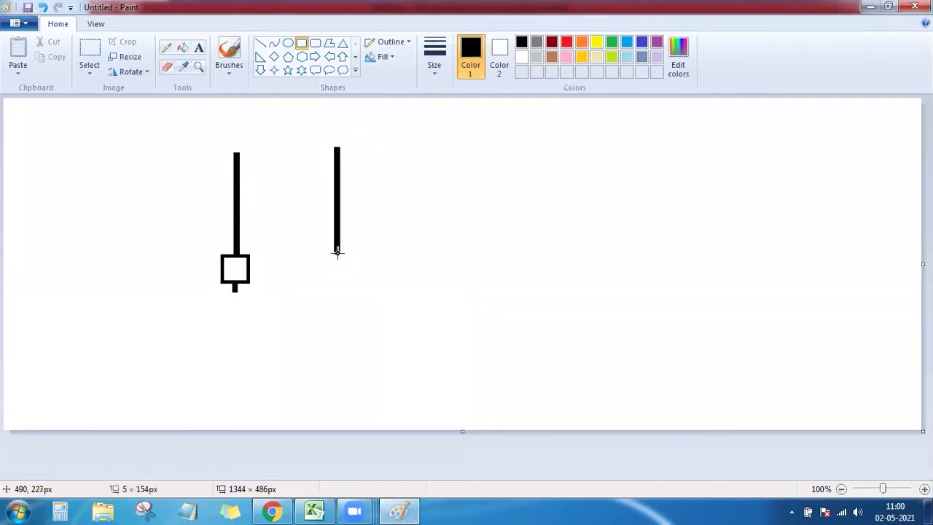
{"action": "left_click", "coordinate": [358, 260]}
{"action": "left_click_drag", "start_coordinate": [323, 255], "coordinate": [353, 283]}
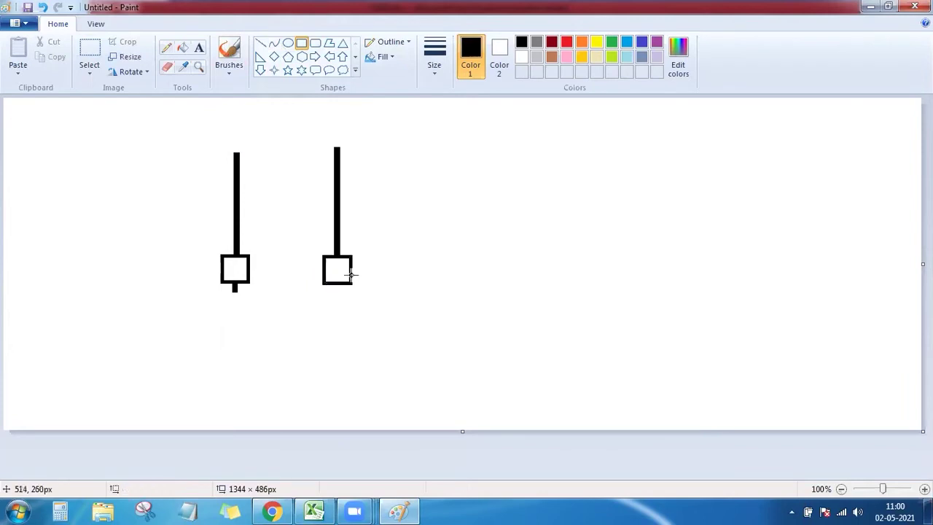
{"action": "left_click_drag", "start_coordinate": [337, 282], "coordinate": [337, 293]}
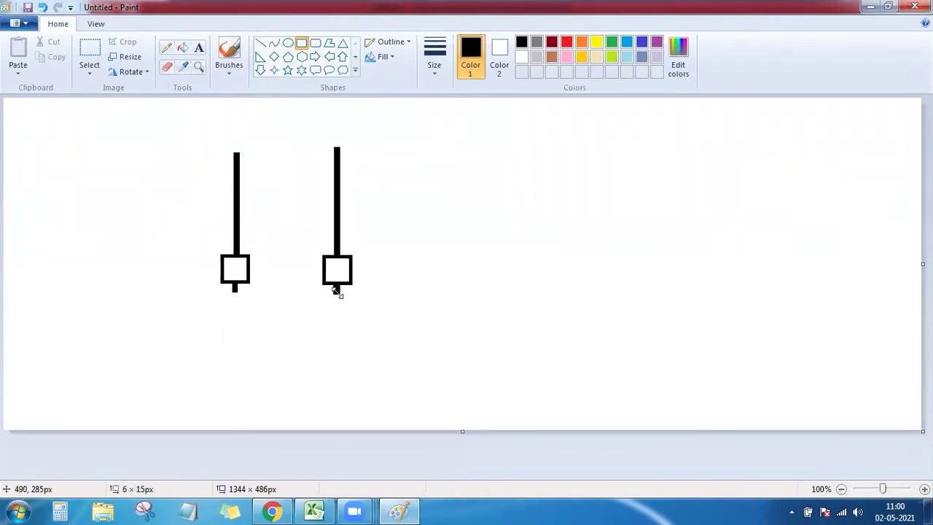
Step: Fill the first candle body red and the second candle body green
{"action": "left_click", "coordinate": [183, 48]}
{"action": "left_click", "coordinate": [567, 41]}
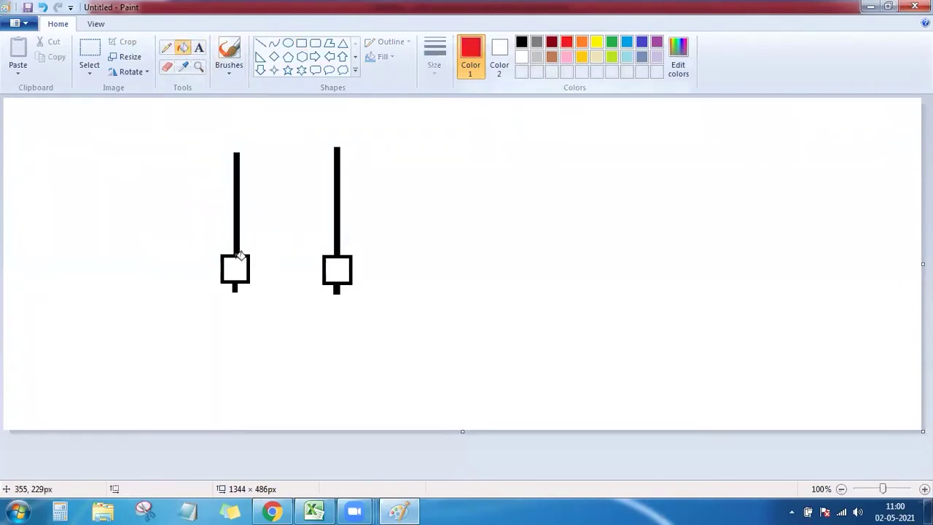
{"action": "left_click", "coordinate": [235, 266]}
{"action": "left_click", "coordinate": [612, 42]}
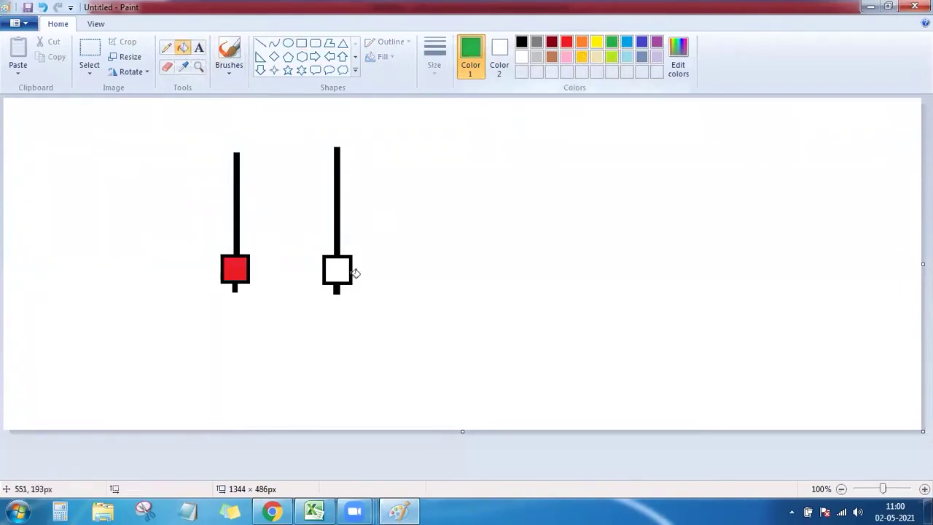
{"action": "left_click", "coordinate": [338, 270]}
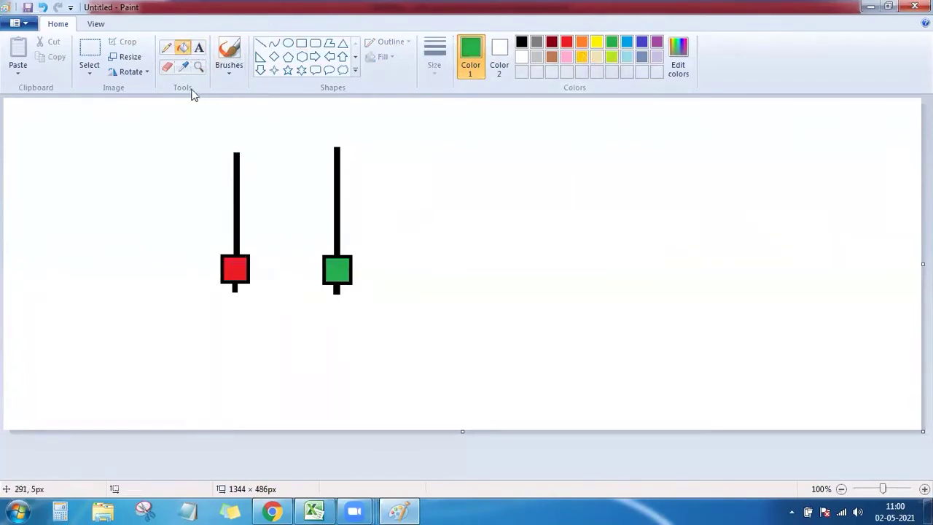
Step: Place a black text box to the right of the candles
{"action": "left_click", "coordinate": [199, 48]}
{"action": "left_click", "coordinate": [522, 43]}
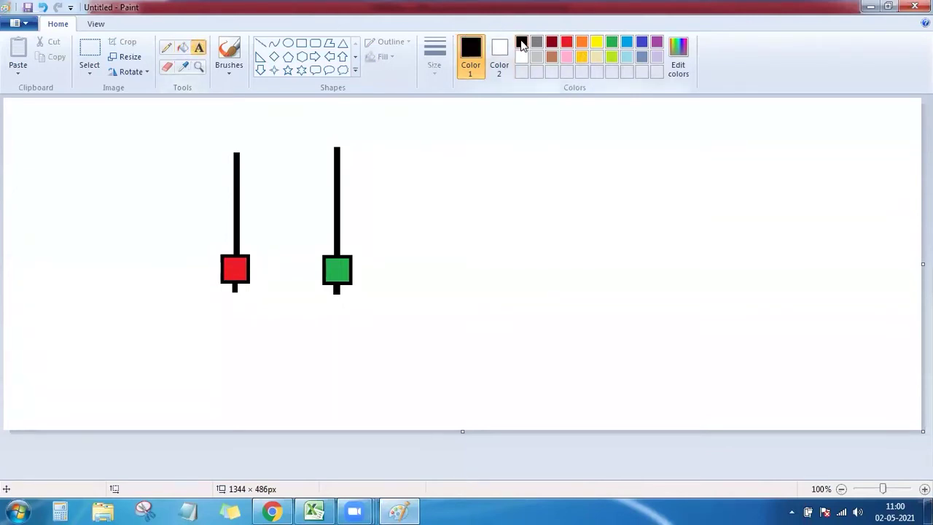
{"action": "left_click", "coordinate": [570, 157]}
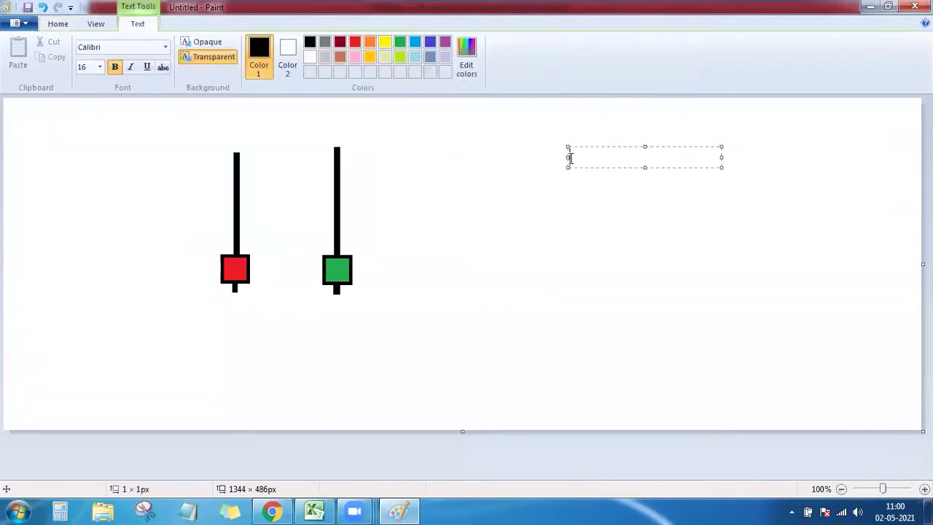
Step: Write 'High - Max(open,close) > 3* Min(open,close) - Low', then begin 'High - low > 4* (abs(open-close)' below
{"action": "type", "text": "High - "}
{"action": "type", "text": "("}
{"action": "key", "text": "BackSpace"}
{"action": "type", "text": "Ma"}
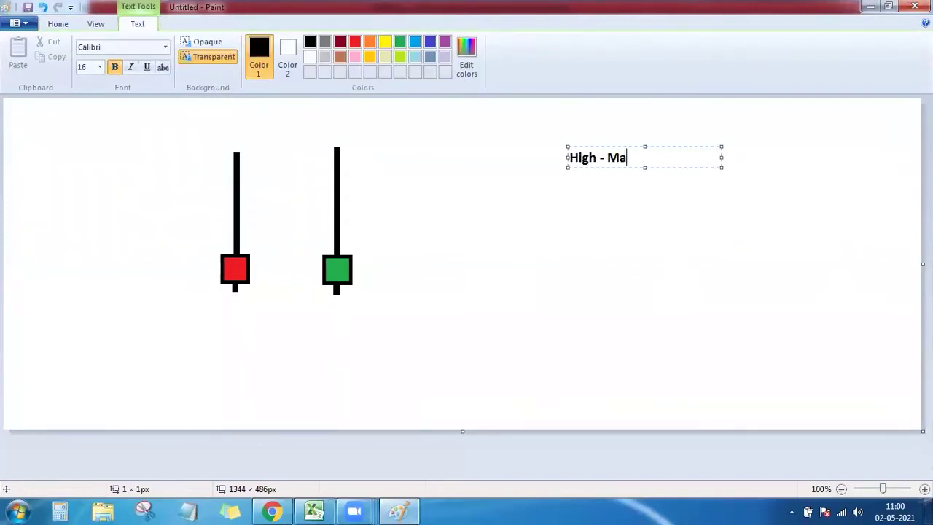
{"action": "type", "text": "x(open,"}
{"action": "type", "text": "close)"}
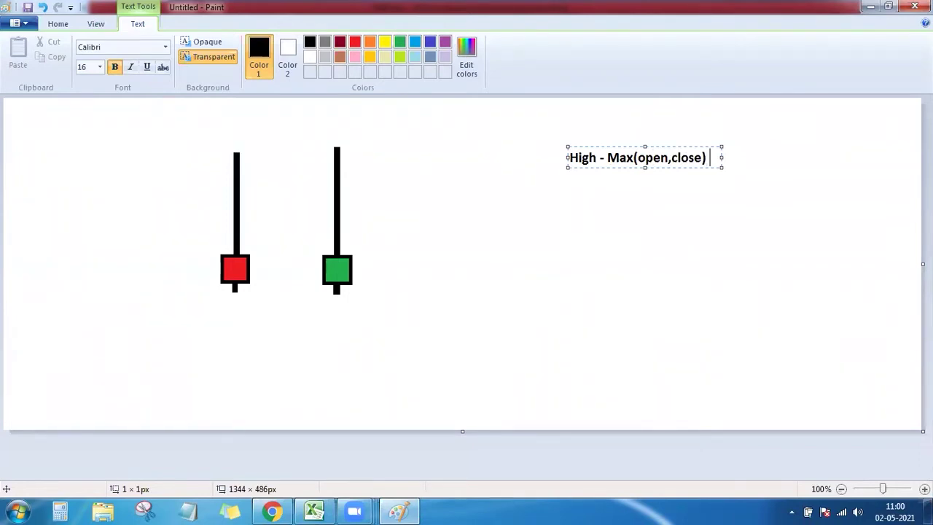
{"action": "type", "text": " >"}
{"action": "type", "text": " 3*"}
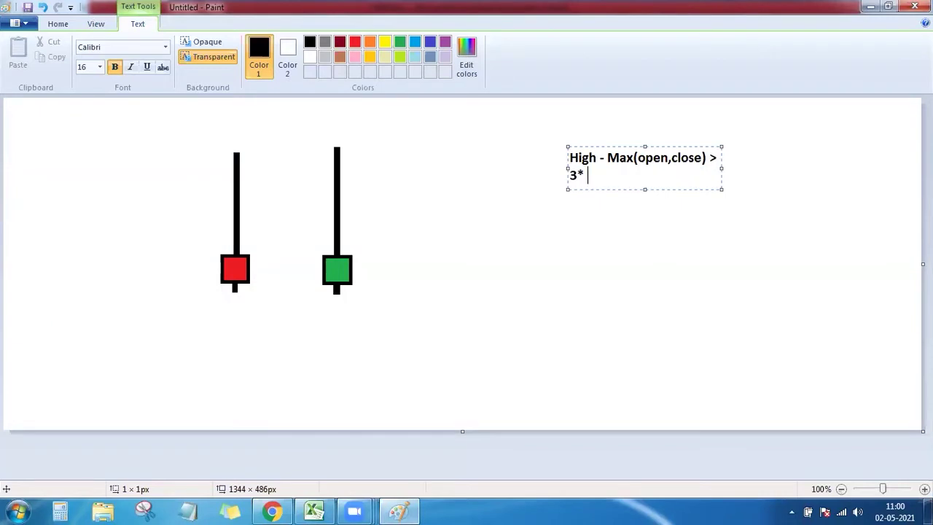
{"action": "type", "text": " Min("}
{"action": "type", "text": "open,cl"}
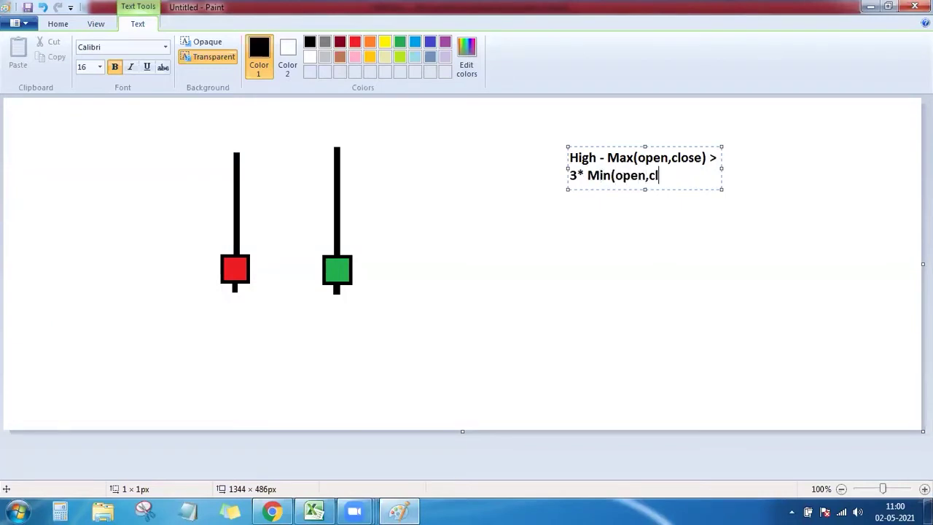
{"action": "type", "text": "ose) - L"}
{"action": "type", "text": "ow"}
{"action": "key", "text": "Return"}
{"action": "key", "text": "Return"}
{"action": "key", "text": "Return"}
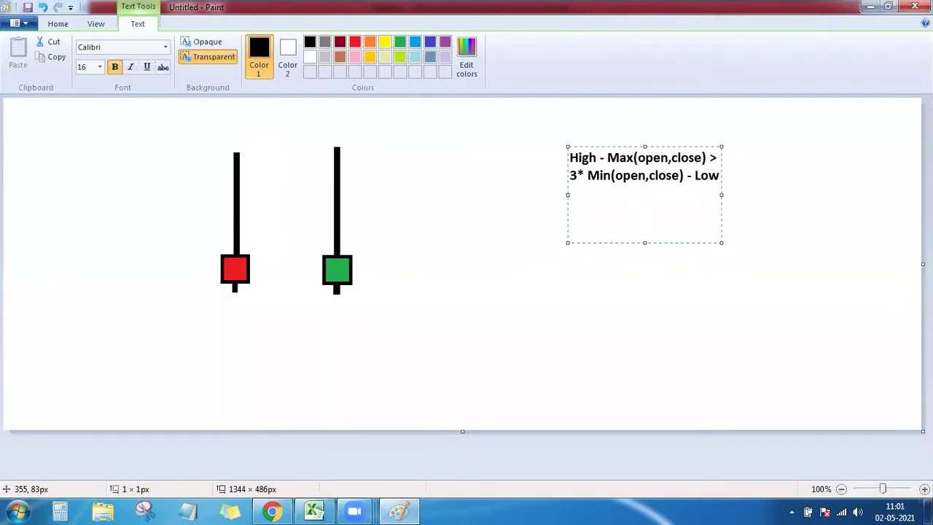
{"action": "type", "text": "Hi"}
{"action": "type", "text": "gh - low"}
{"action": "type", "text": " > 4"}
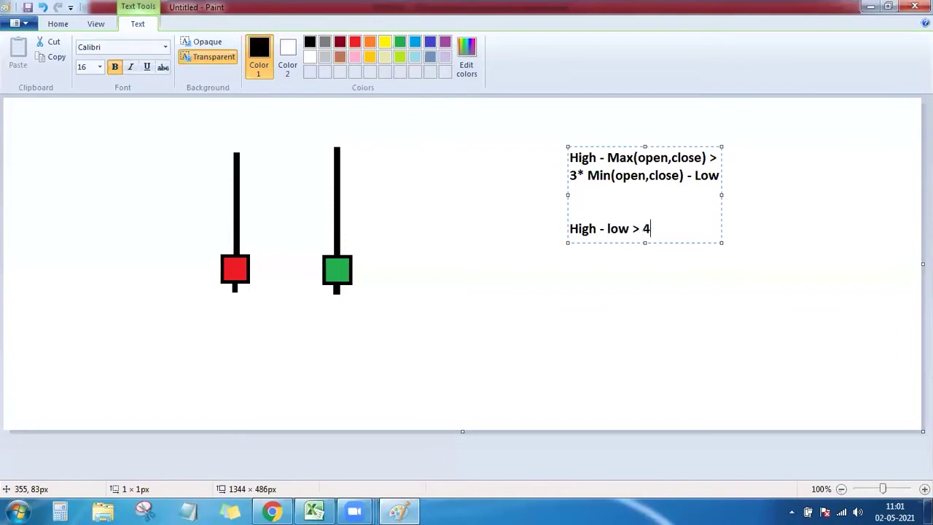
{"action": "type", "text": "* ("}
{"action": "type", "text": "abs"}
{"action": "type", "text": "(open-cl"}
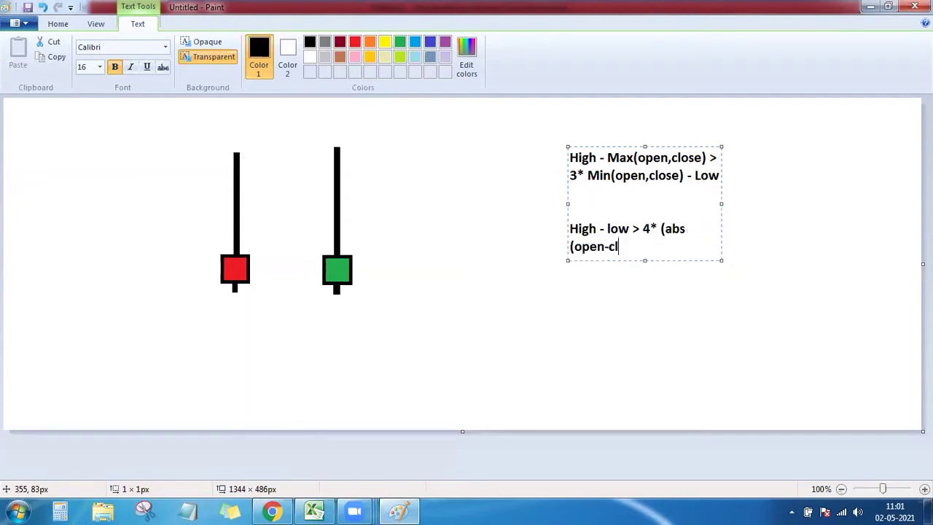
{"action": "type", "text": "ose)"}
Step: Add 'High >= Max(Highs,10)' after a blank line and commit the note
{"action": "key", "text": "Return"}
{"action": "key", "text": "Return"}
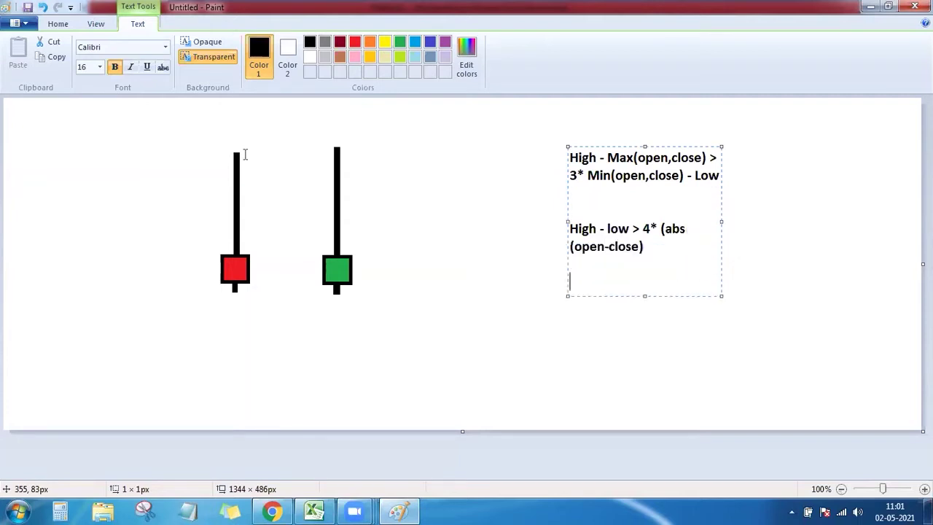
{"action": "key", "text": "Return"}
{"action": "type", "text": "High "}
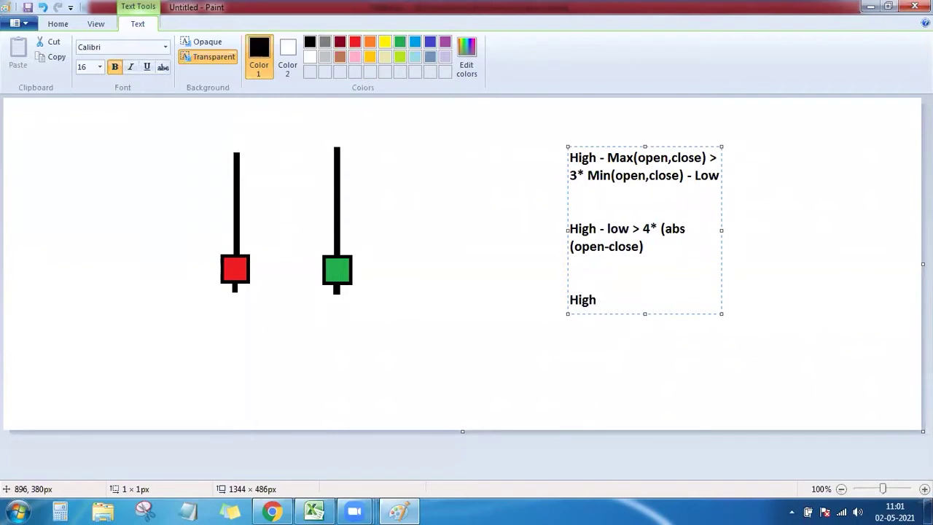
{"action": "type", "text": ">= "}
{"action": "type", "text": "Max("}
{"action": "type", "text": "Highs,1"}
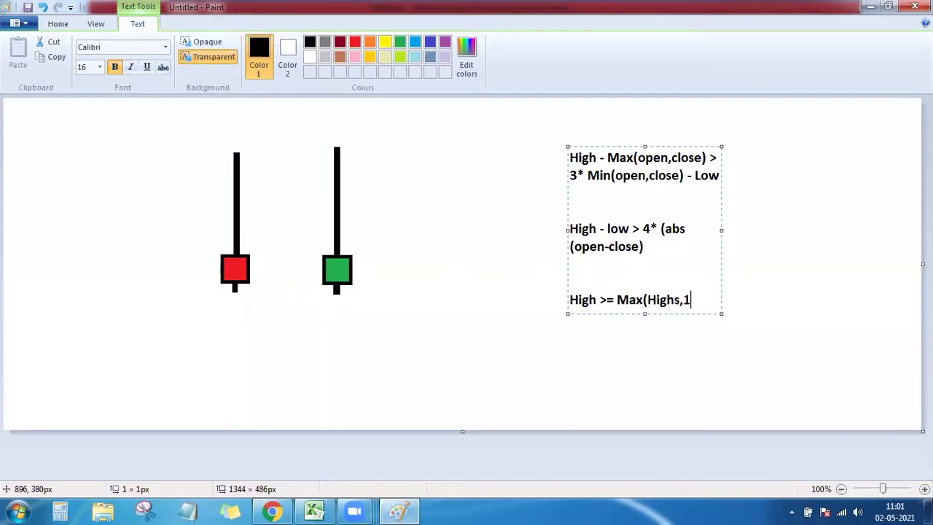
{"action": "type", "text": "0)"}
{"action": "left_click", "coordinate": [597, 392]}
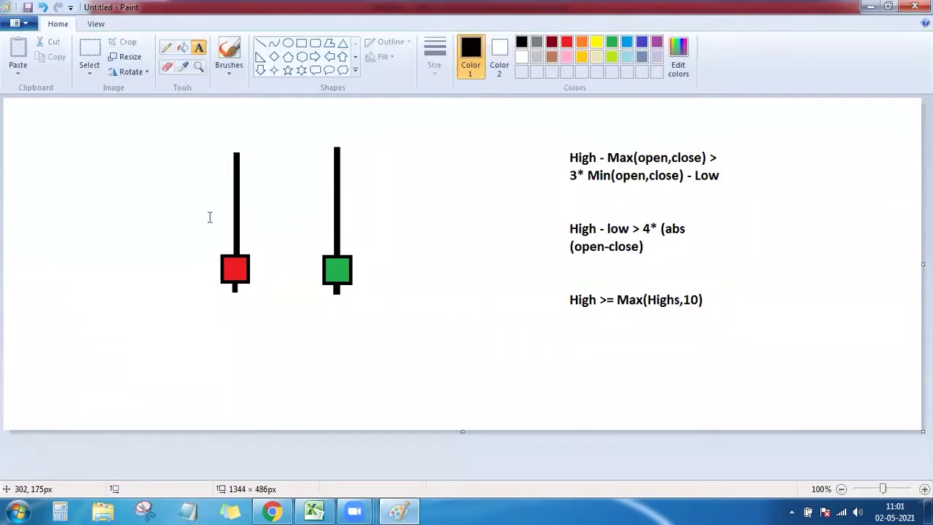
Step: Back in Excel, start an IF formula in cell I12
{"action": "left_click", "coordinate": [314, 511]}
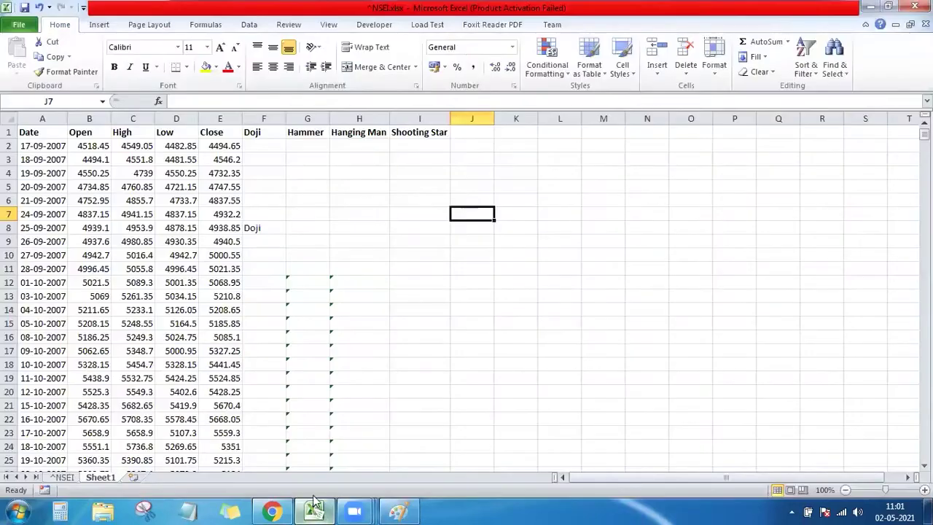
{"action": "left_click", "coordinate": [359, 282]}
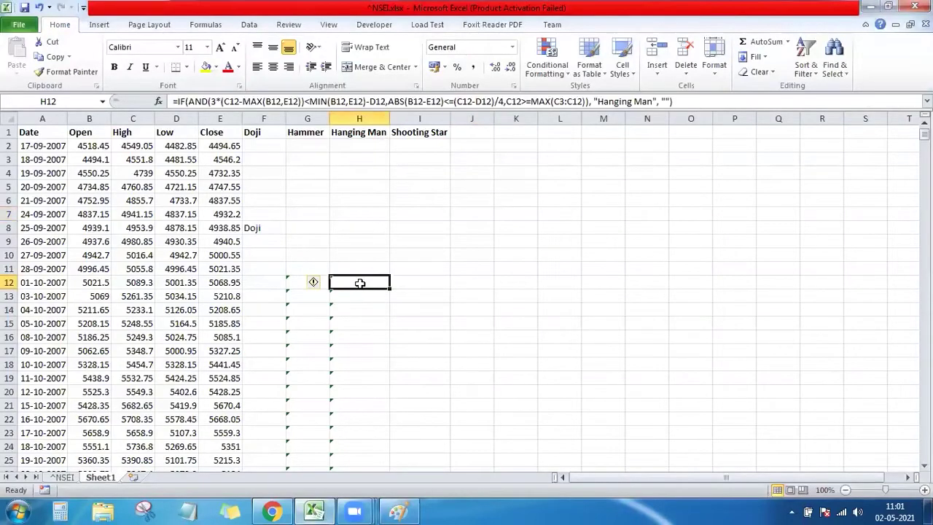
{"action": "key", "text": "Up"}
{"action": "key", "text": "Down"}
{"action": "key", "text": "Right"}
{"action": "key", "text": "F2"}
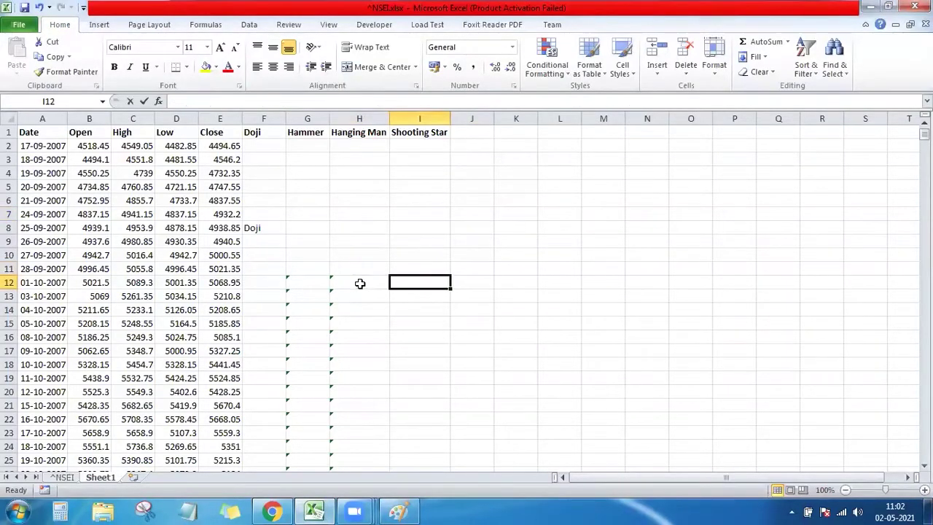
{"action": "type", "text": "=if"}
{"action": "key", "text": "Tab"}
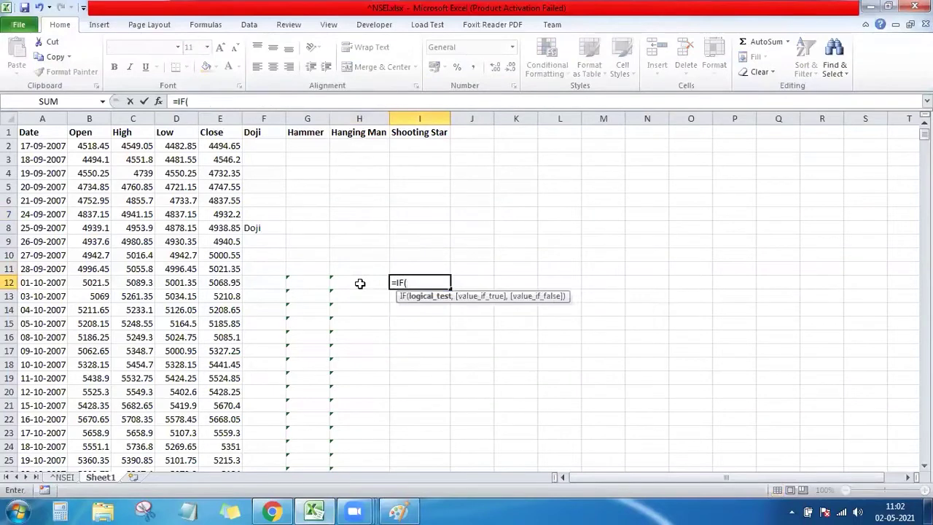
{"action": "type", "text": ")"}
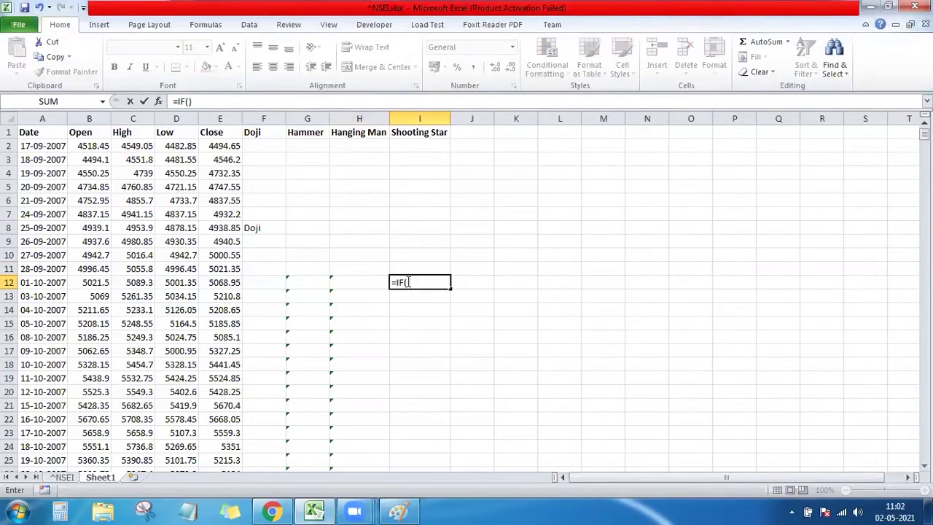
Step: Nest an AND with three empty arguments inside the IF
{"action": "left_click", "coordinate": [409, 283]}
{"action": "type", "text": "and"}
{"action": "key", "text": "Tab"}
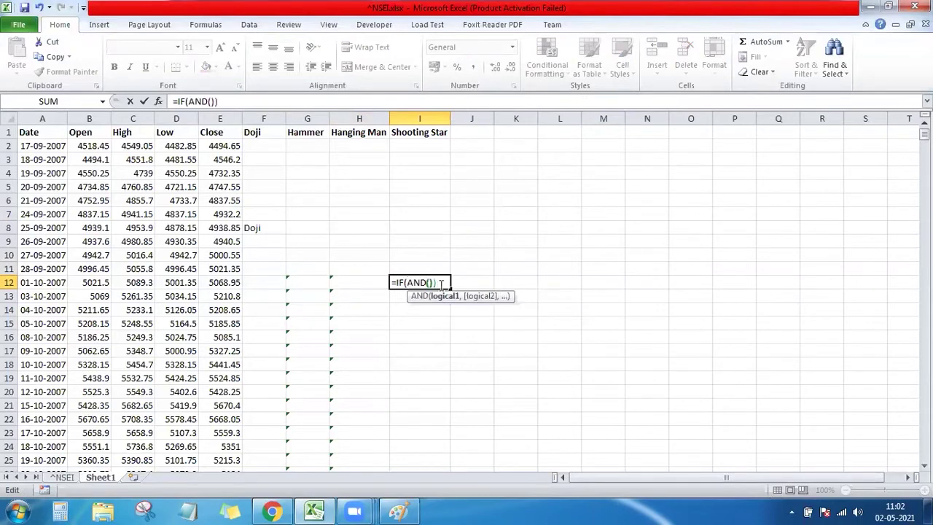
{"action": "left_click", "coordinate": [430, 283]}
{"action": "left_click", "coordinate": [429, 283]}
{"action": "type", "text": ","}
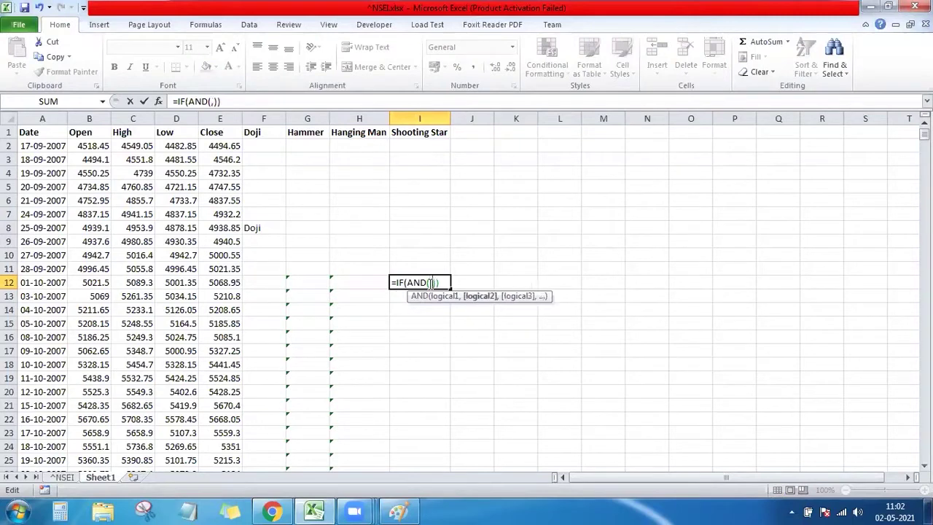
{"action": "type", "text": ",,"}
{"action": "left_click", "coordinate": [429, 283]}
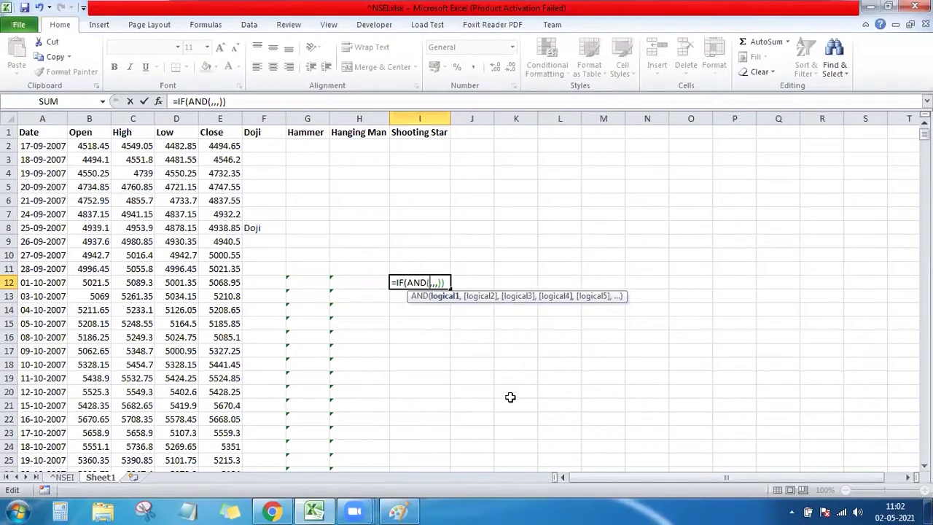
Step: Begin the first condition as C12-MAX(B12,E12)>3*()
{"action": "left_click", "coordinate": [135, 283]}
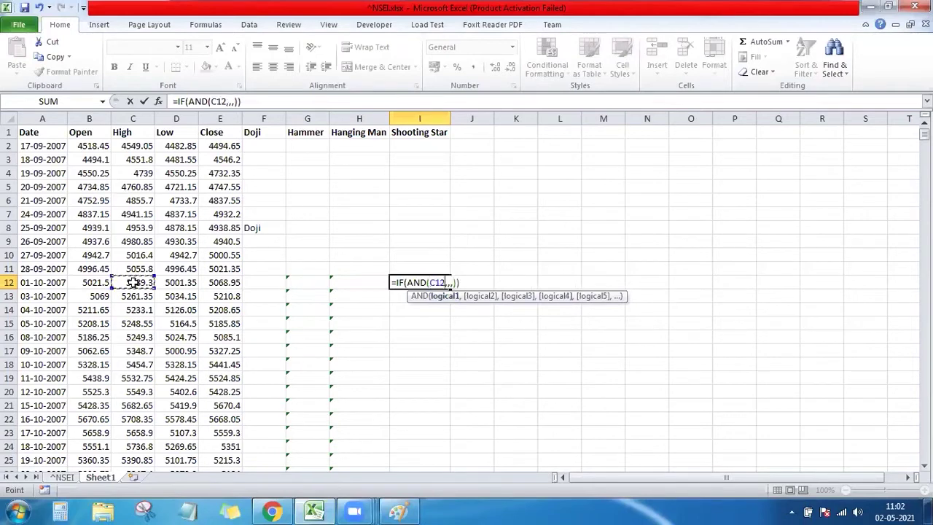
{"action": "type", "text": "-"}
{"action": "type", "text": "MAX"}
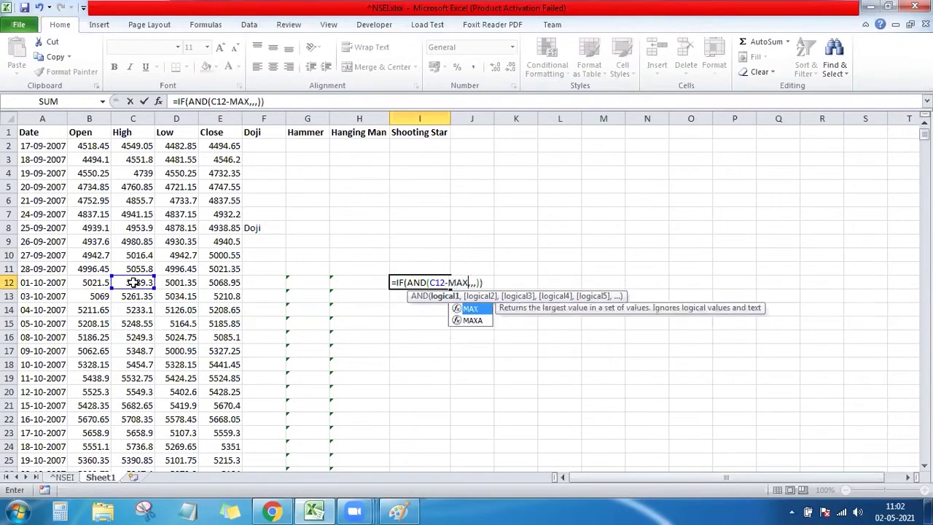
{"action": "type", "text": "("}
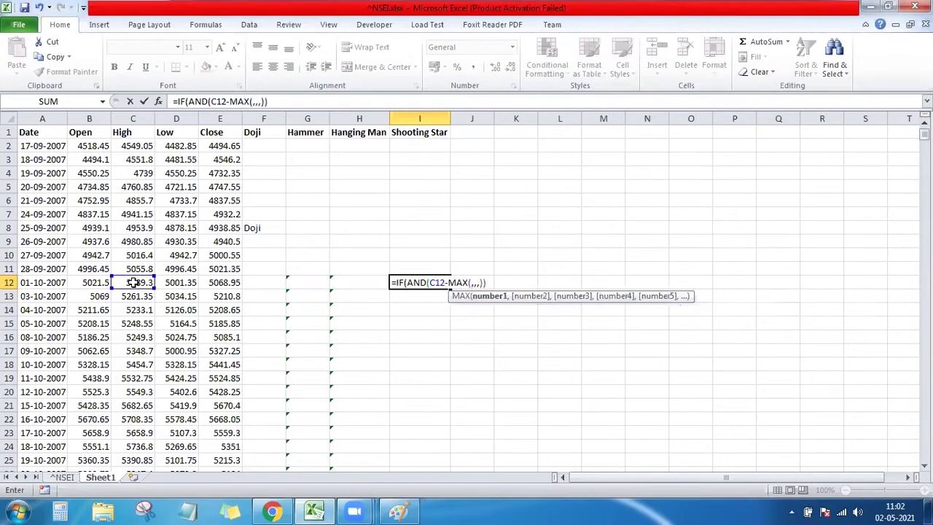
{"action": "type", "text": ")"}
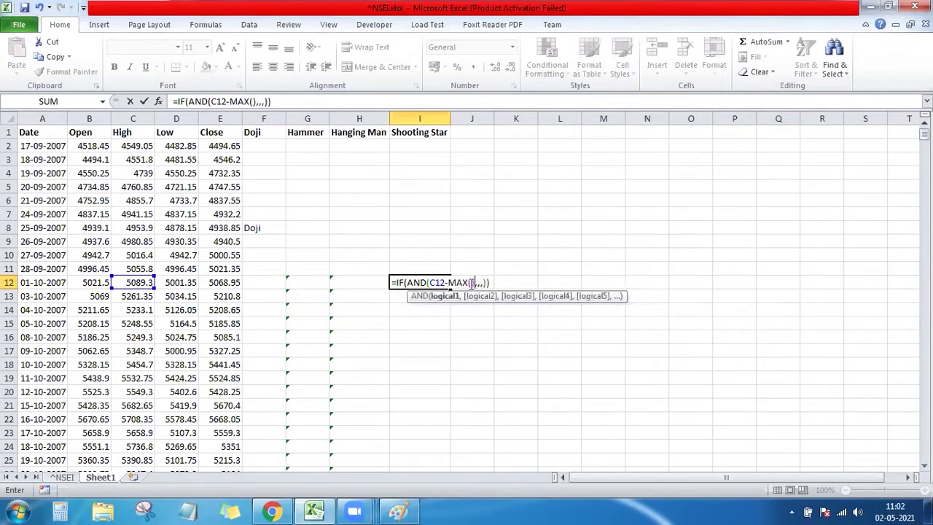
{"action": "left_click", "coordinate": [471, 282]}
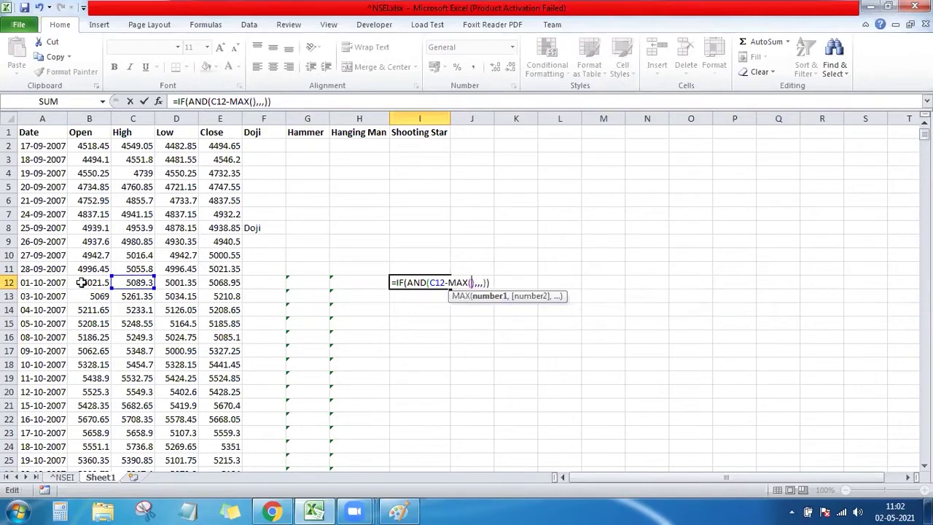
{"action": "left_click", "coordinate": [82, 282]}
{"action": "type", "text": ","}
{"action": "left_click", "coordinate": [226, 283]}
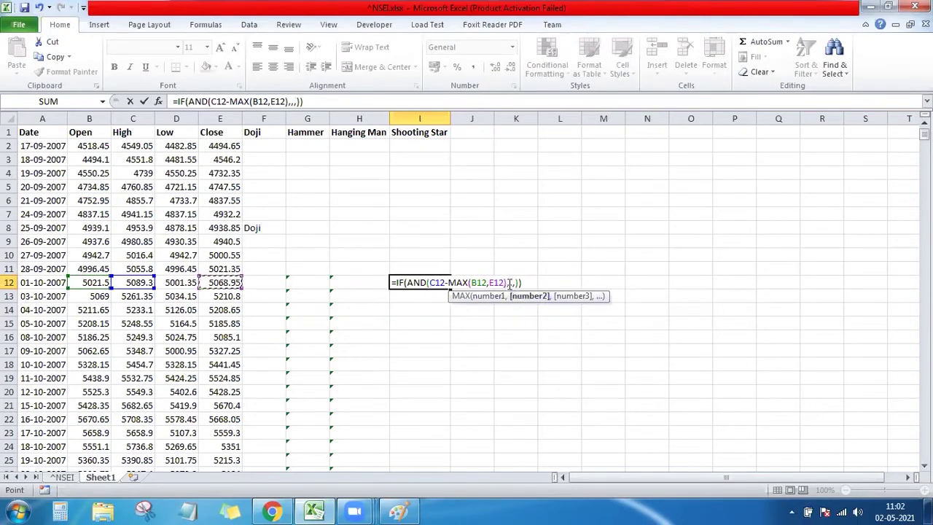
{"action": "left_click", "coordinate": [508, 283]}
{"action": "type", "text": ">"}
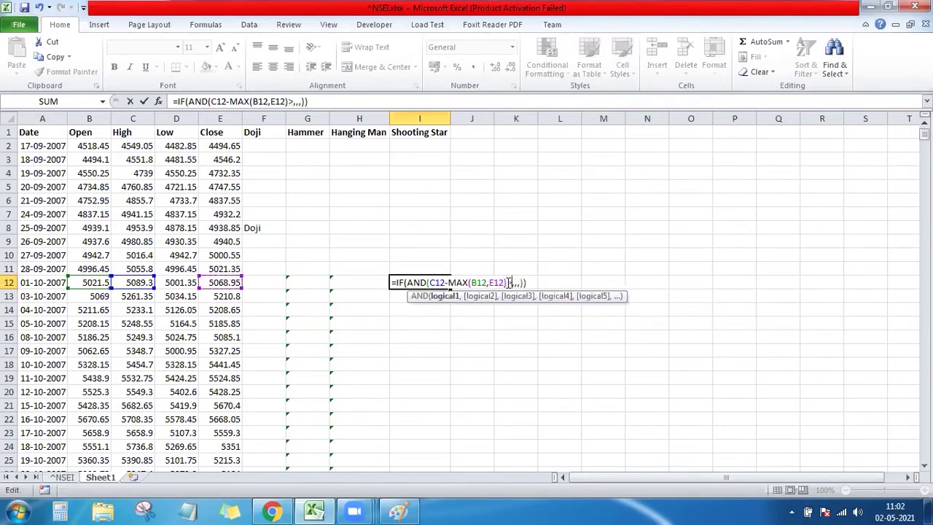
{"action": "type", "text": "3*("}
{"action": "type", "text": ")"}
Step: Complete the first condition with the lower-shadow term 3*(MIN(B12,E12)-D12)
{"action": "left_click", "coordinate": [525, 278]}
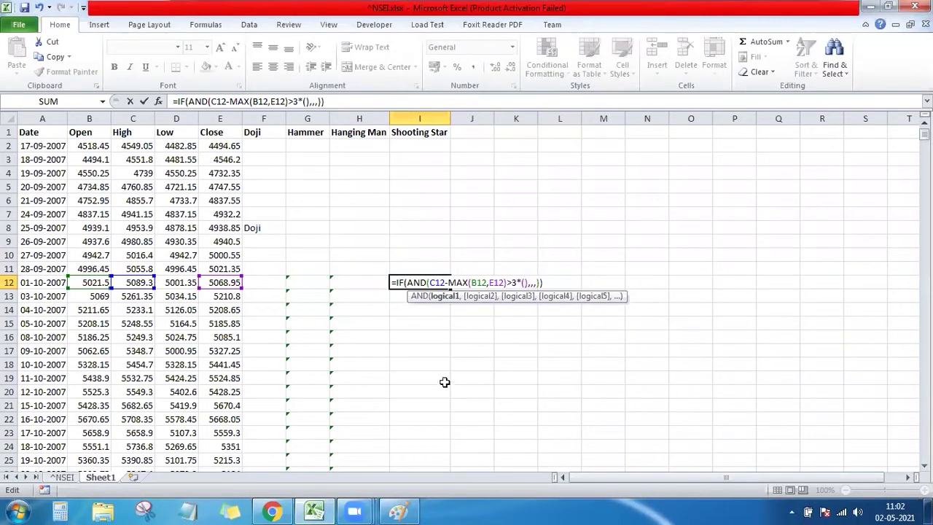
{"action": "type", "text": "M"}
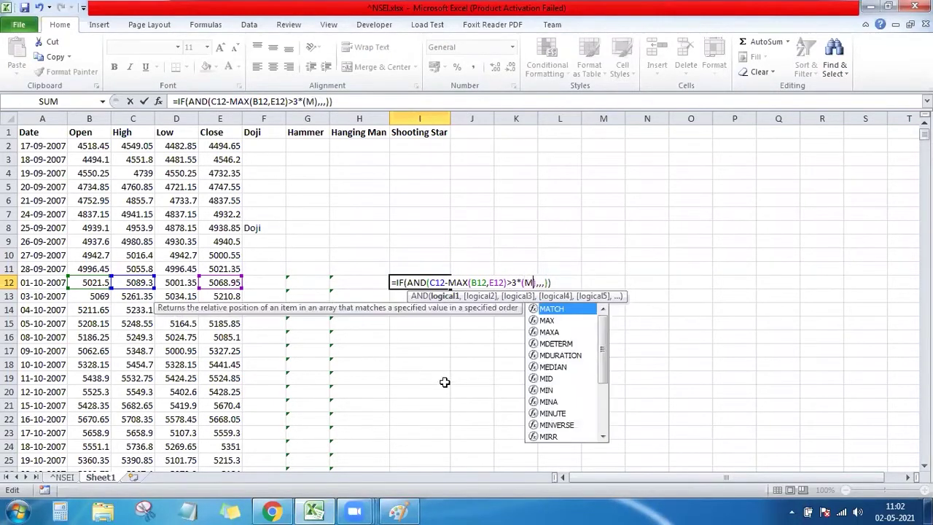
{"action": "type", "text": "IN("}
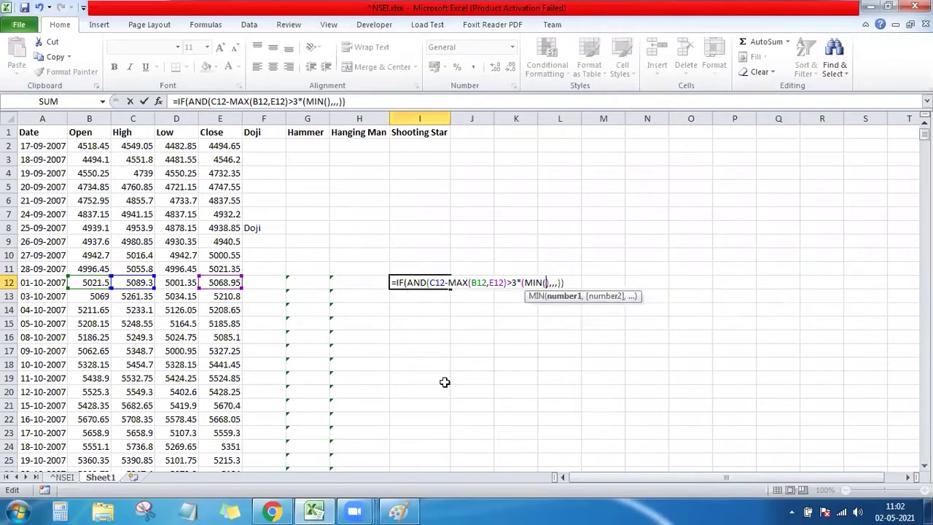
{"action": "type", "text": ")"}
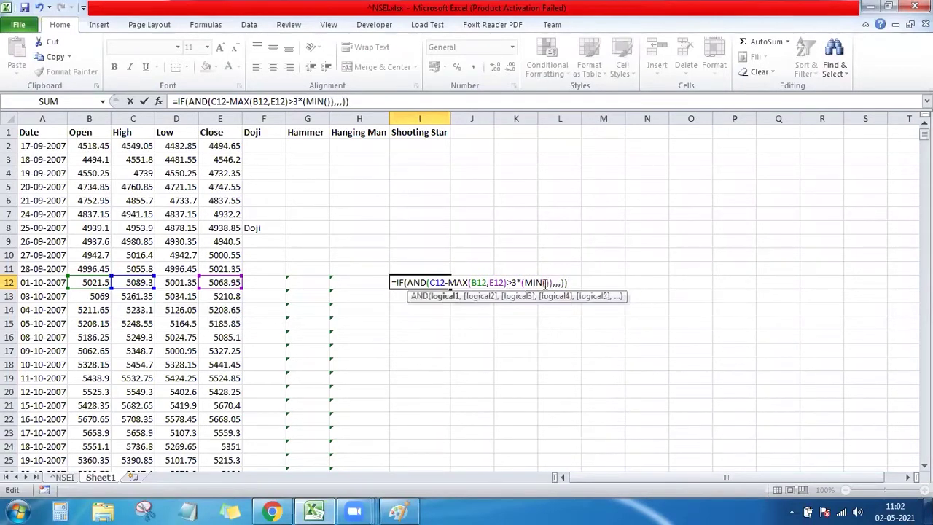
{"action": "left_click", "coordinate": [545, 283]}
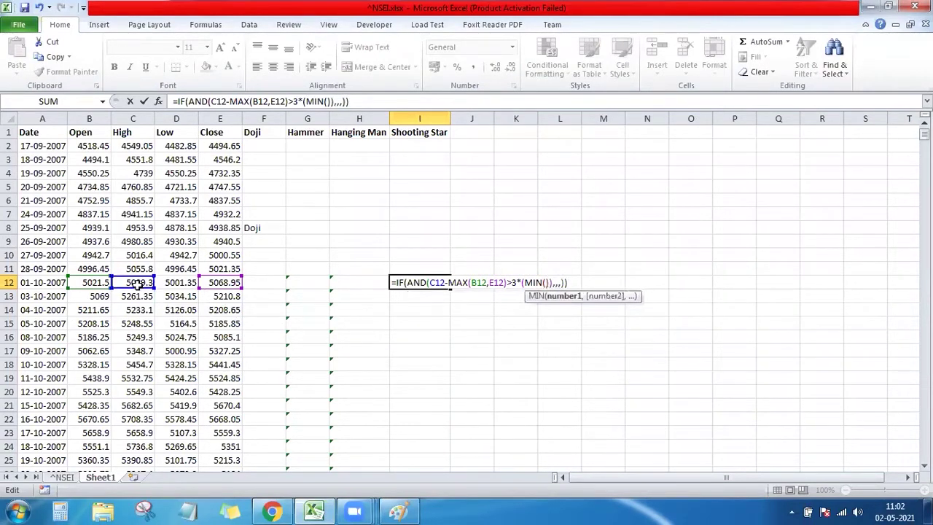
{"action": "left_click", "coordinate": [98, 284]}
{"action": "type", "text": ","}
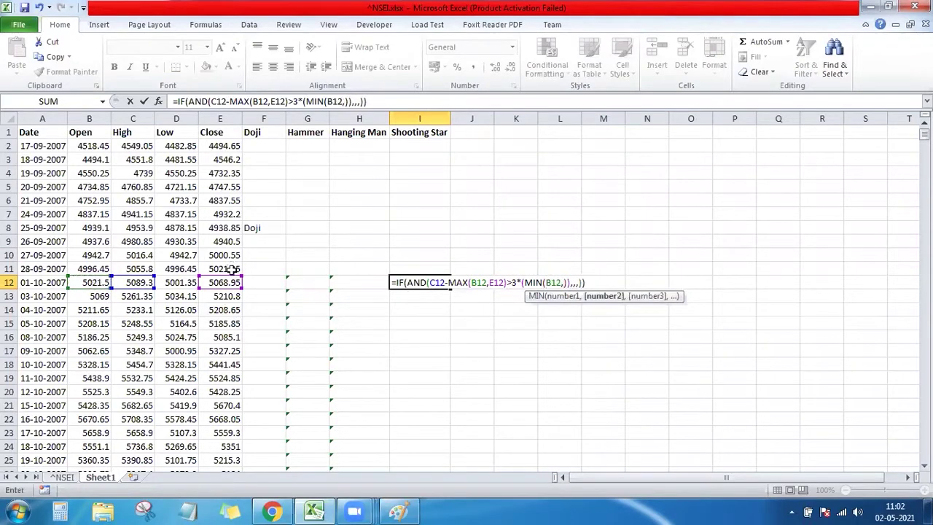
{"action": "left_click", "coordinate": [226, 281]}
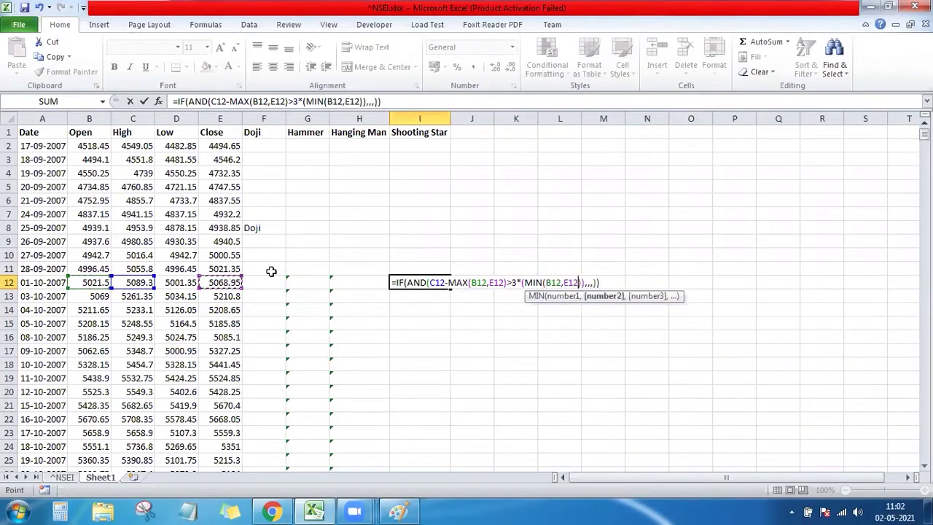
{"action": "left_click", "coordinate": [584, 283]}
{"action": "type", "text": "-"}
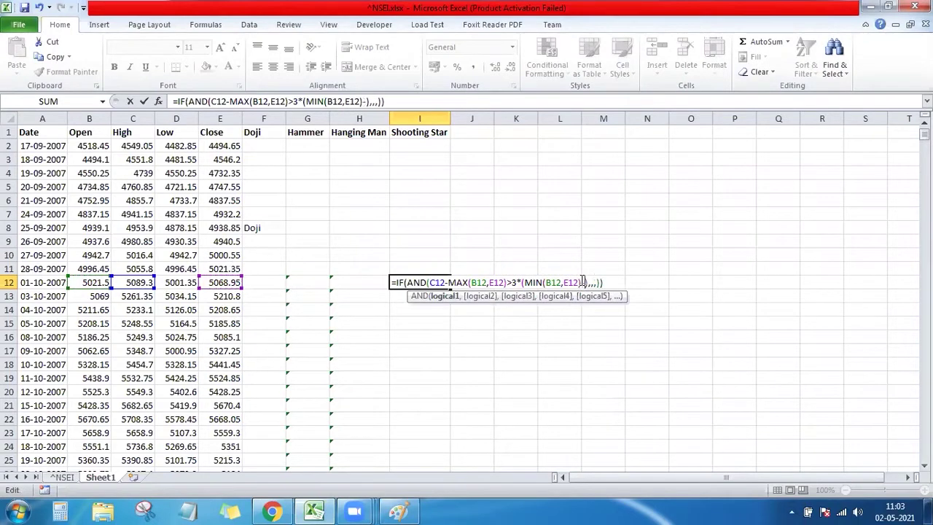
{"action": "left_click", "coordinate": [187, 282]}
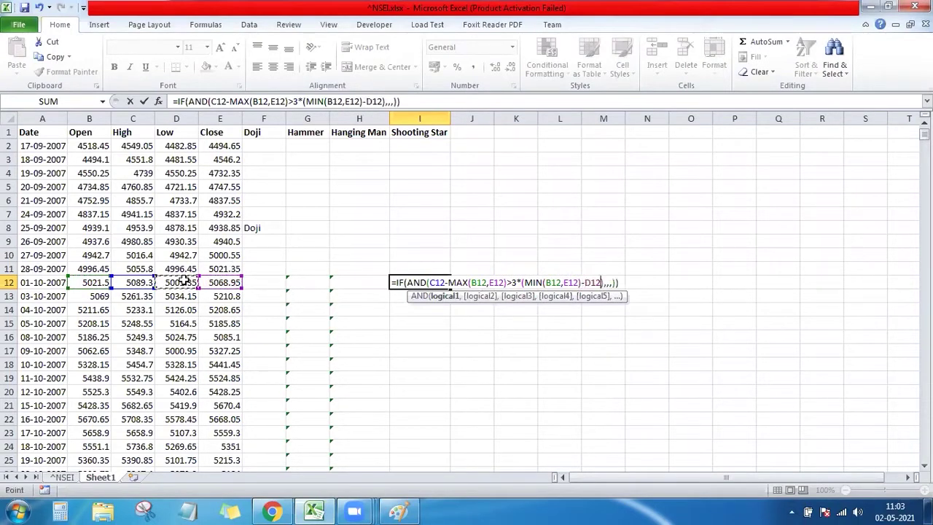
{"action": "left_click", "coordinate": [605, 282]}
{"action": "left_click", "coordinate": [607, 282]}
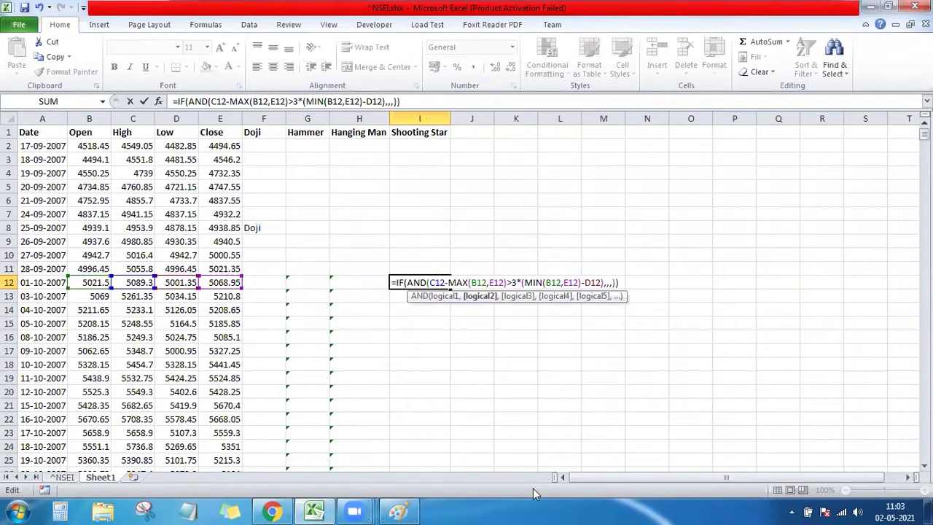
Step: Add the second condition C12-D12>4*ABS(B12-E12)
{"action": "left_click", "coordinate": [133, 282]}
{"action": "type", "text": "-"}
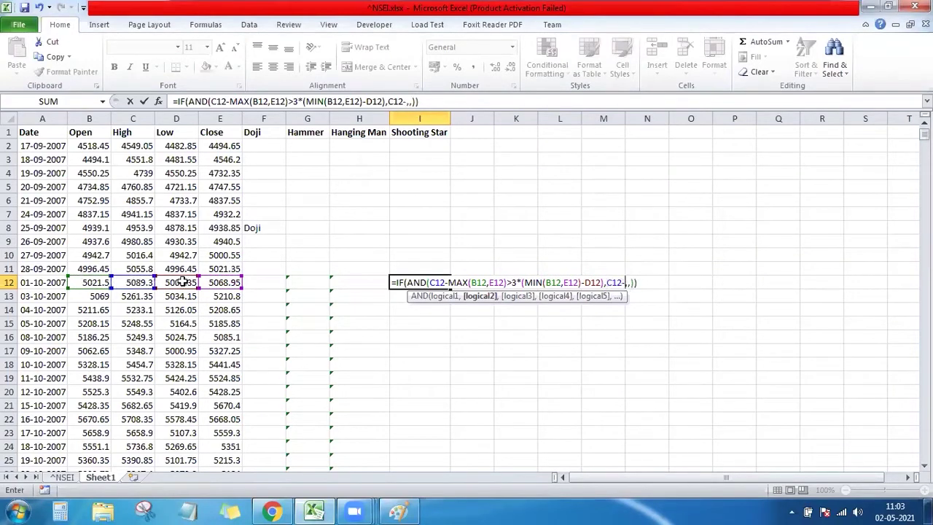
{"action": "left_click", "coordinate": [183, 282]}
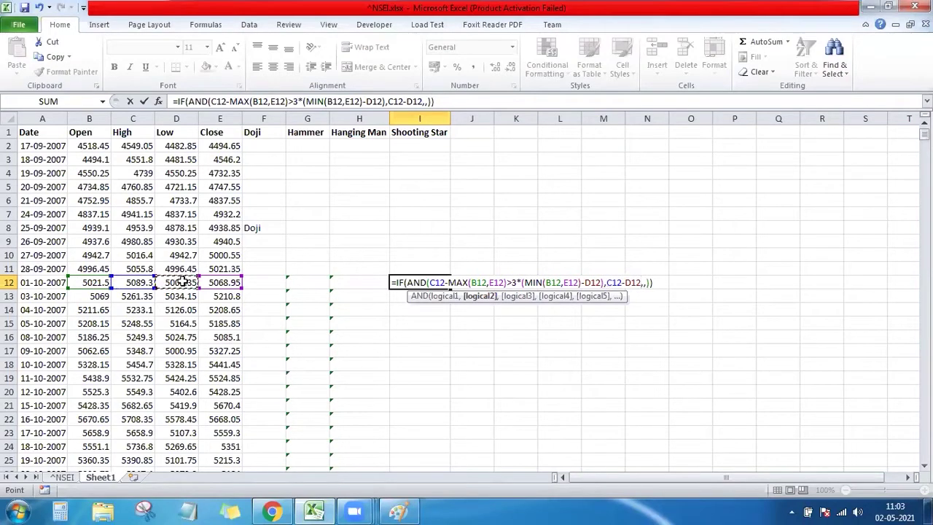
{"action": "type", "text": ">"}
{"action": "type", "text": "4*"}
{"action": "type", "text": "ab"}
{"action": "key", "text": "Tab"}
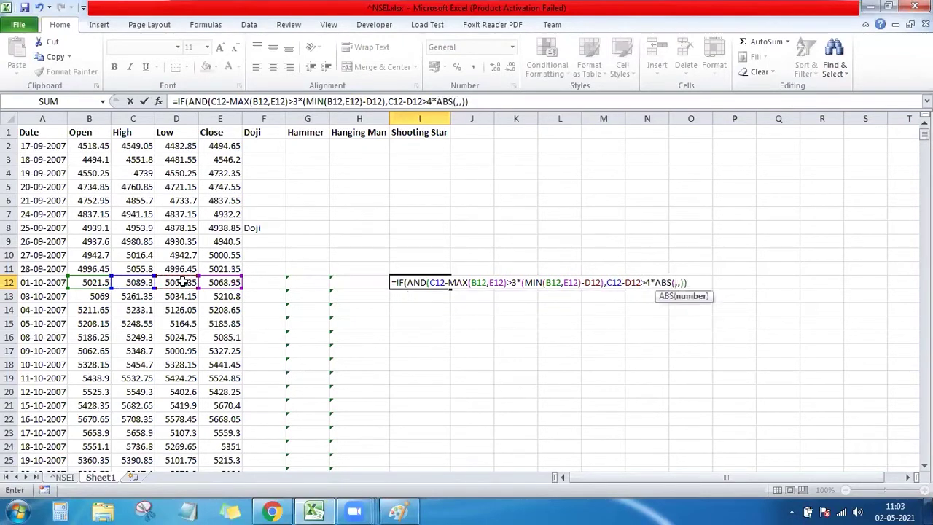
{"action": "type", "text": ")"}
{"action": "left_click", "coordinate": [679, 283]}
{"action": "left_click", "coordinate": [82, 283]}
{"action": "type", "text": "-"}
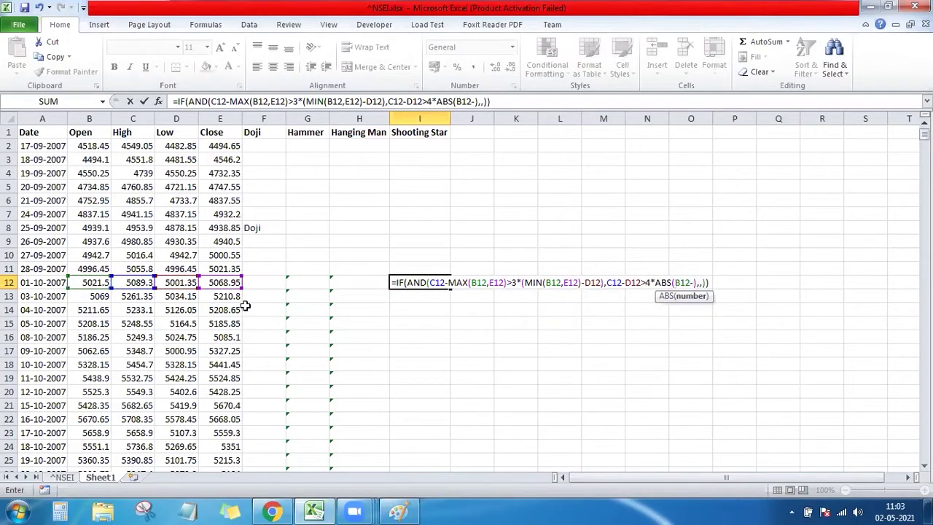
{"action": "left_click", "coordinate": [230, 285]}
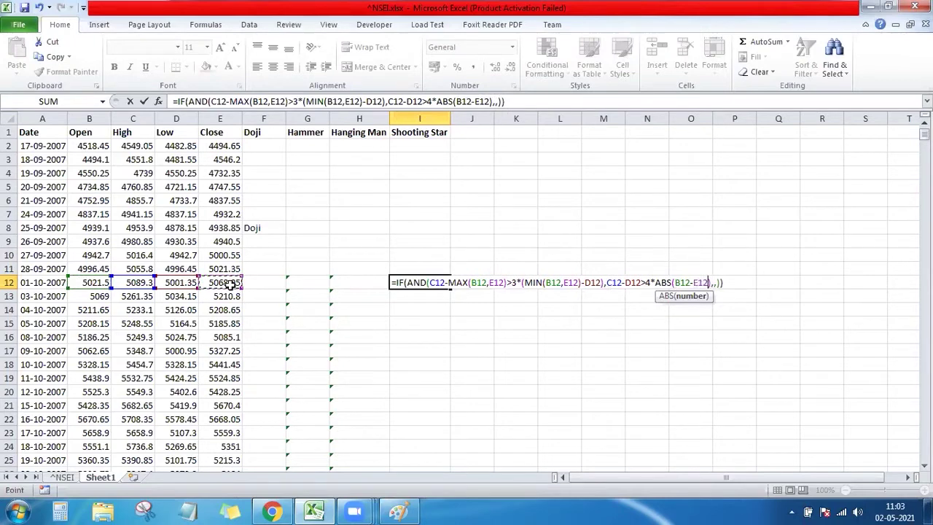
{"action": "left_click", "coordinate": [715, 284]}
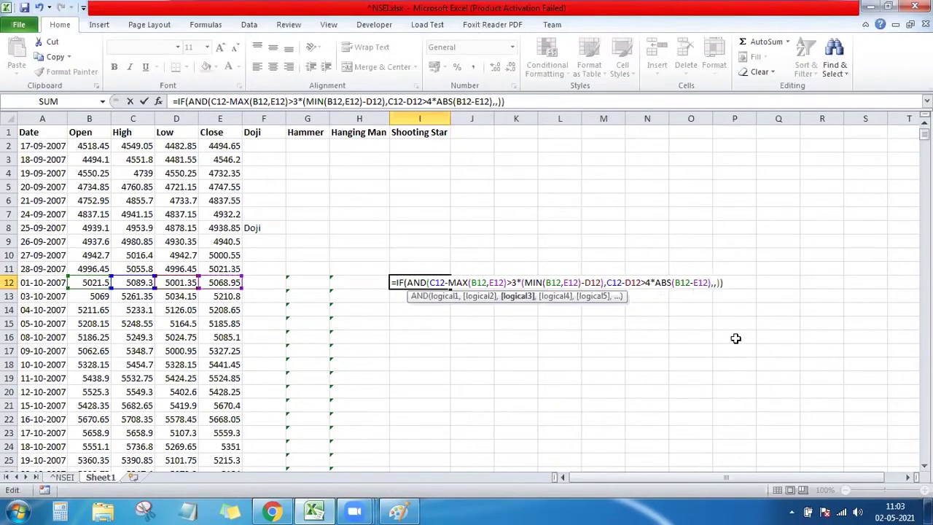
{"action": "key", "text": "Delete"}
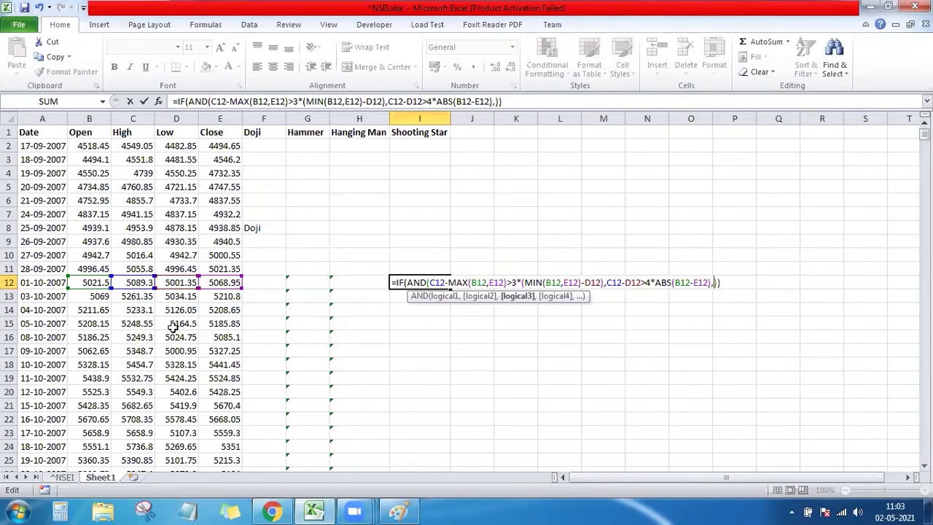
Step: Add C12>=MAX(C3:C12), return "Shooting Star" else blank, and commit the formula
{"action": "left_click", "coordinate": [146, 282]}
{"action": "type", "text": ">"}
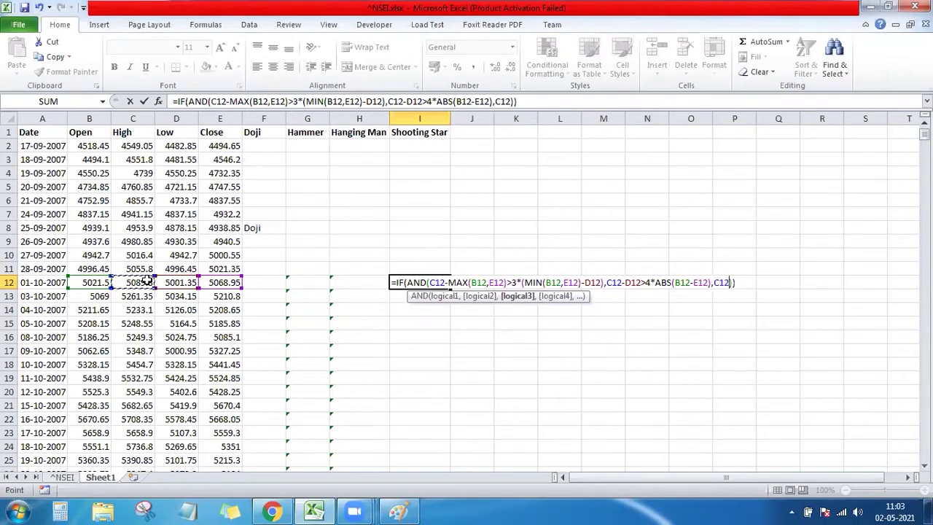
{"action": "type", "text": "=MA"}
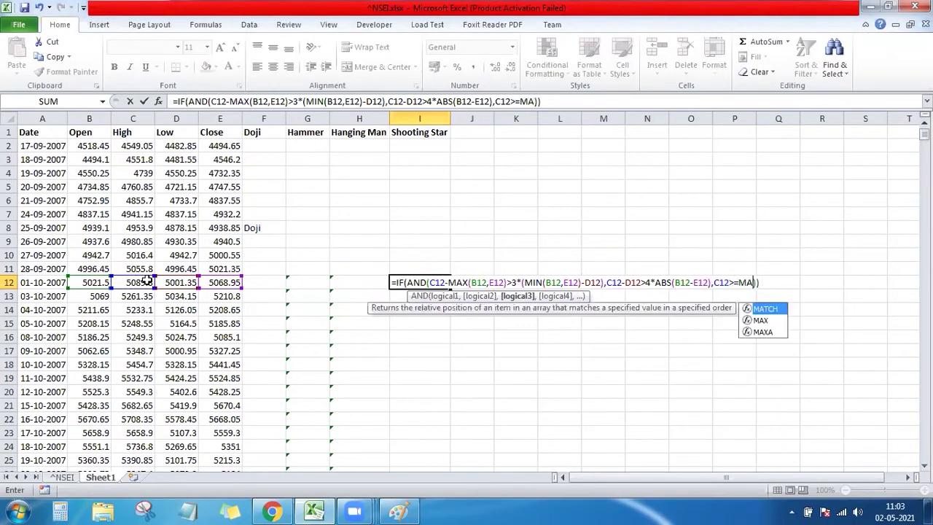
{"action": "type", "text": "X("}
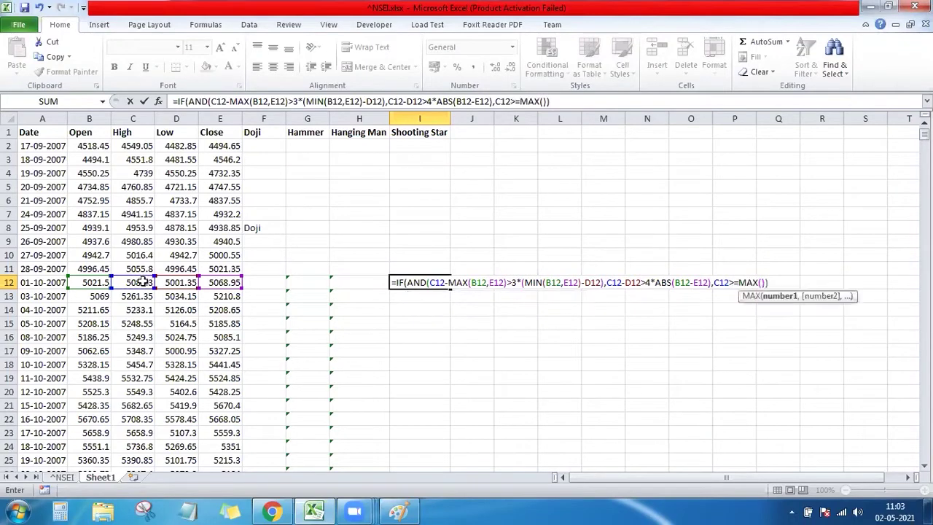
{"action": "left_click_drag", "start_coordinate": [144, 281], "coordinate": [142, 162]}
{"action": "type", "text": ")"}
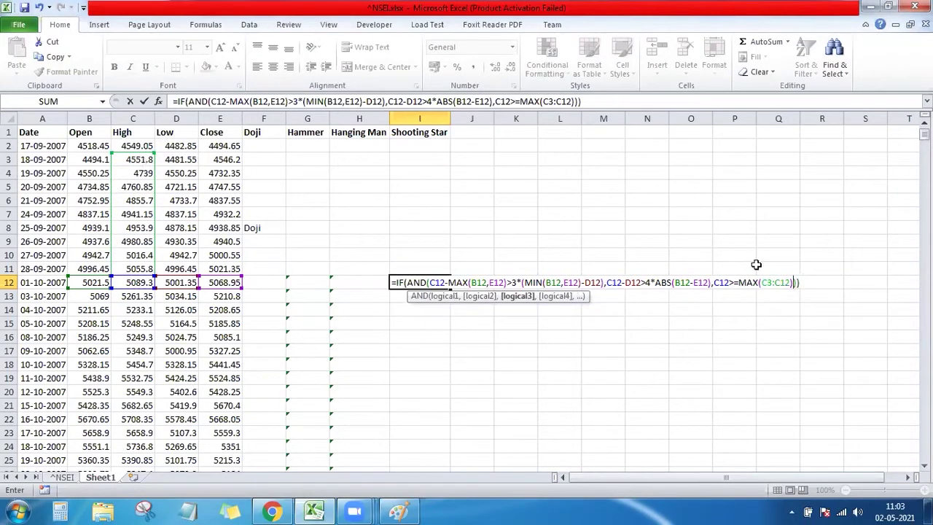
{"action": "left_click", "coordinate": [798, 283]}
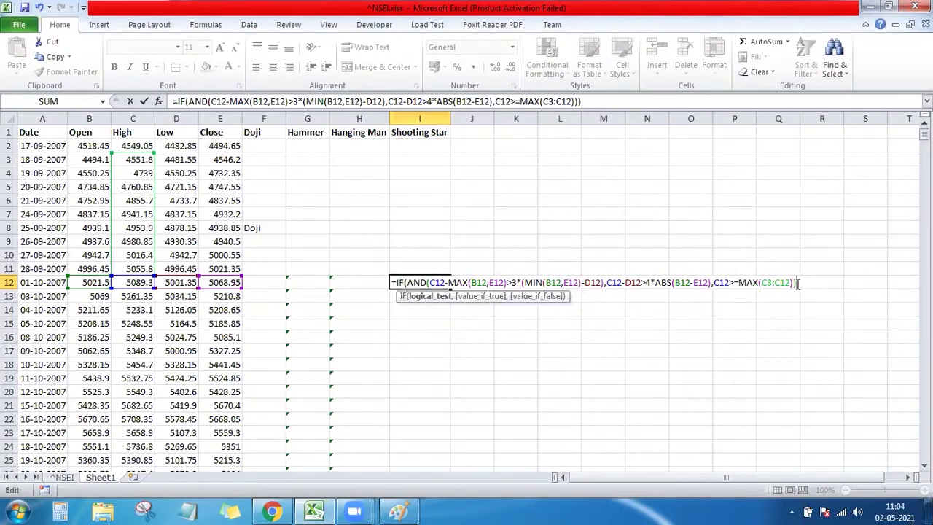
{"action": "type", "text": "\"S"}
{"action": "key", "text": "BackSpace"}
{"action": "type", "text": ",\""}
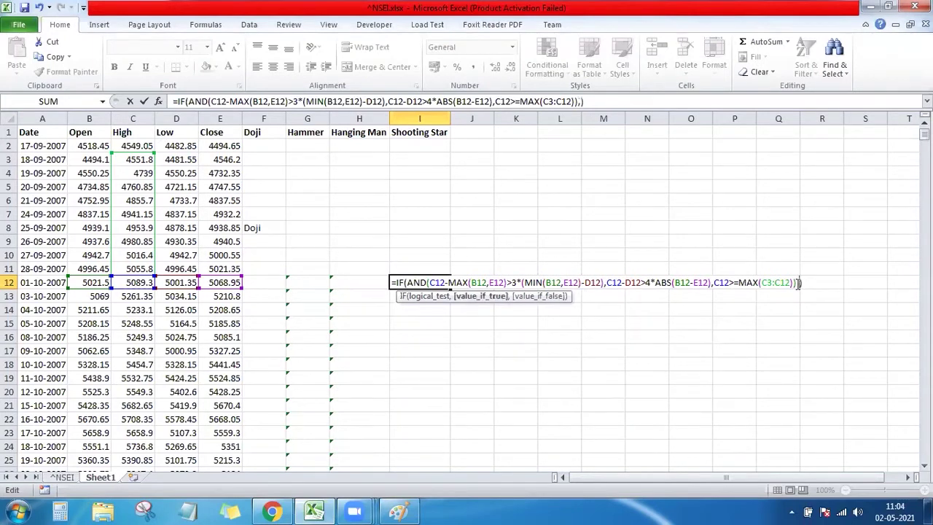
{"action": "type", "text": "Shooting "}
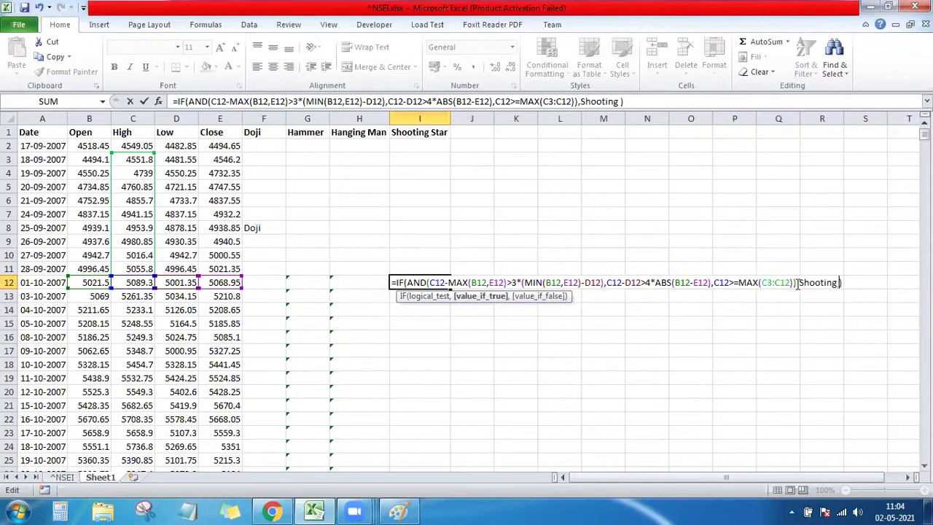
{"action": "type", "text": "Star"}
{"action": "type", "text": "\""}
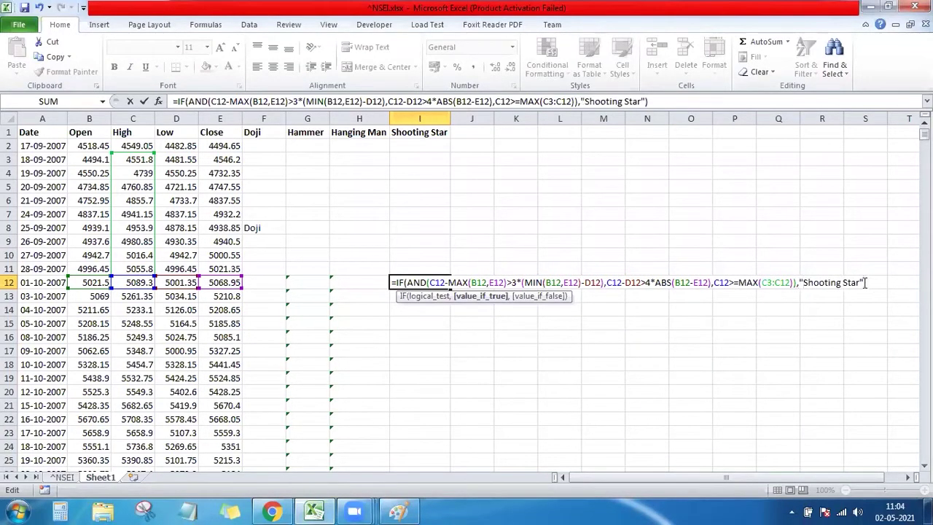
{"action": "type", "text": ","}
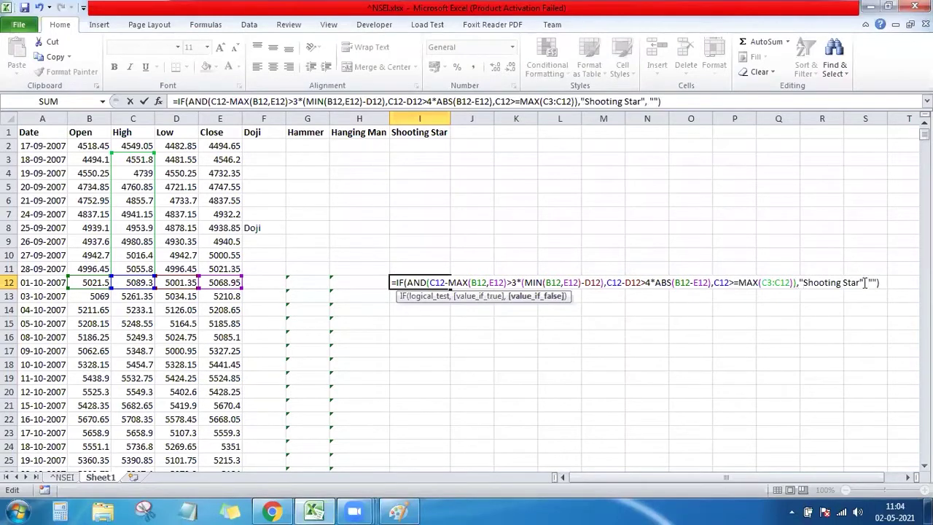
{"action": "key", "text": "Return"}
{"action": "key", "text": "Up"}
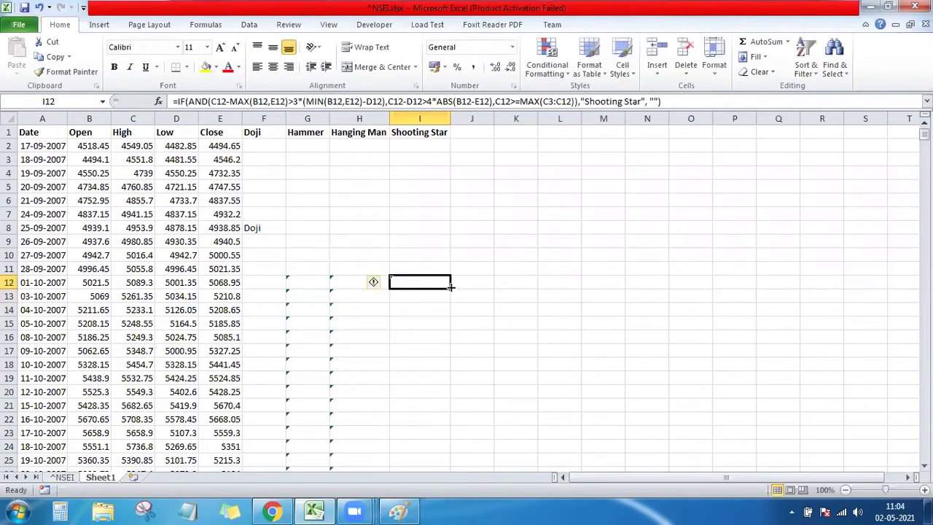
Step: Fill the I12 formula down column I and check the Shooting Star flags in rows 45 and 58
{"action": "double_click", "coordinate": [452, 287]}
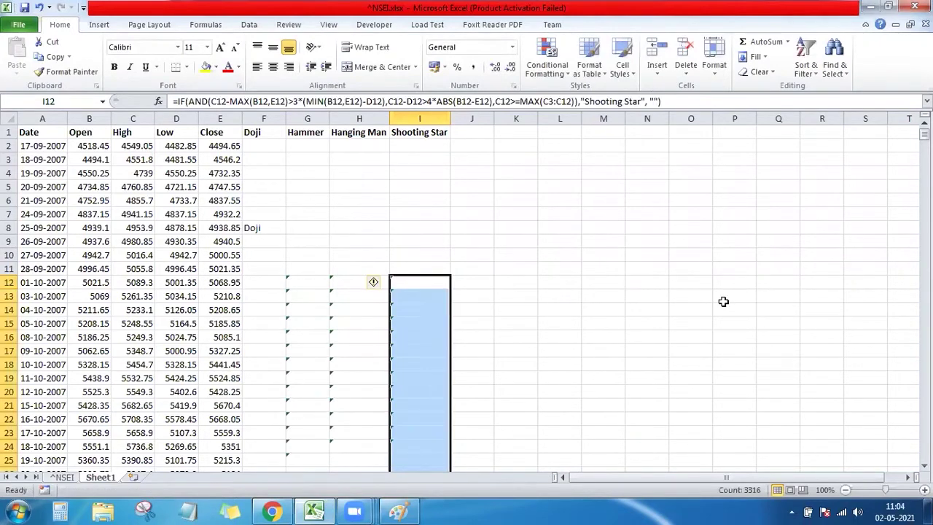
{"action": "scroll", "coordinate": [371, 185], "scroll_direction": "down", "scroll_amount": 2}
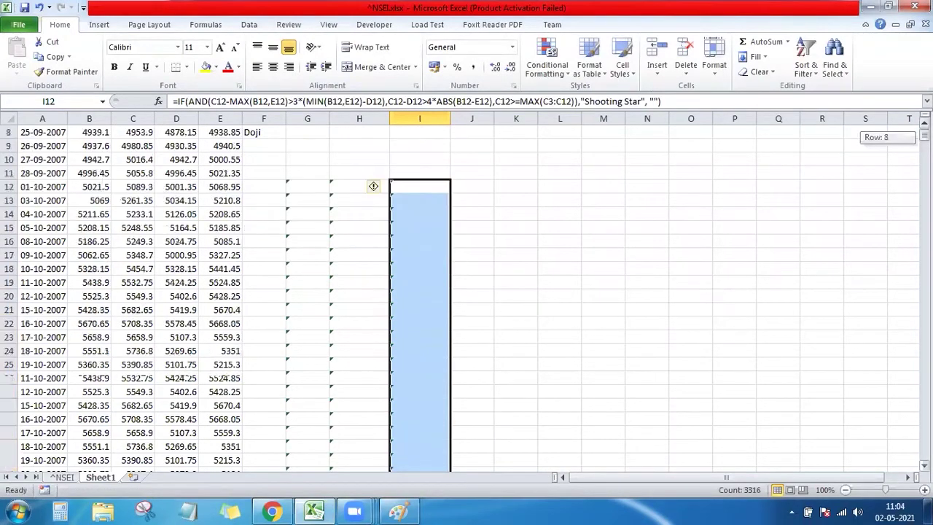
{"action": "scroll", "coordinate": [370, 185], "scroll_direction": "down", "scroll_amount": 12}
{"action": "scroll", "coordinate": [370, 185], "scroll_direction": "down", "scroll_amount": 2}
{"action": "scroll", "coordinate": [329, 250], "scroll_direction": "up", "scroll_amount": 1}
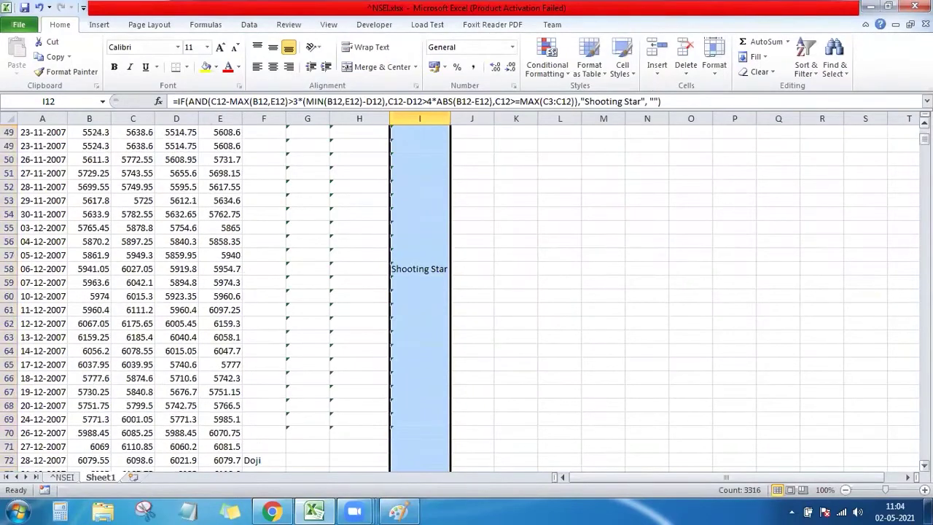
{"action": "scroll", "coordinate": [329, 250], "scroll_direction": "up", "scroll_amount": 3}
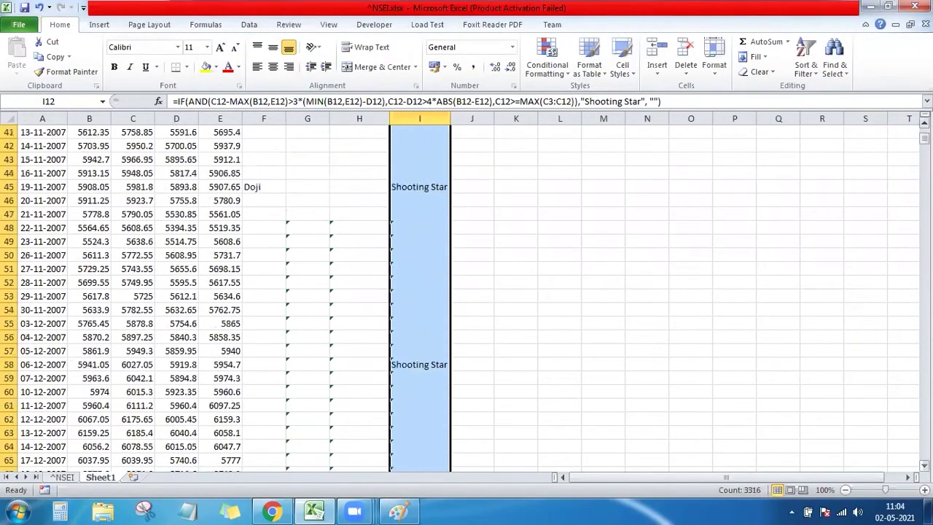
{"action": "left_click", "coordinate": [416, 214]}
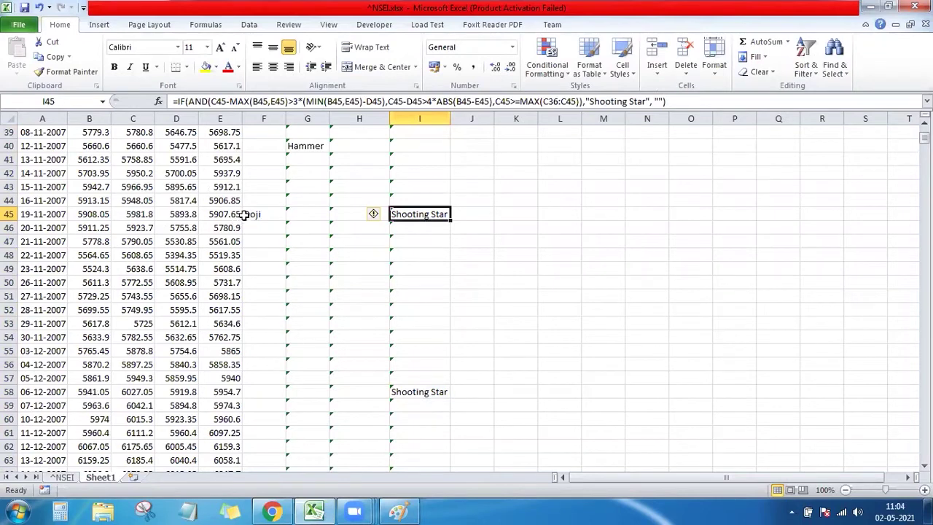
{"action": "left_click", "coordinate": [408, 394]}
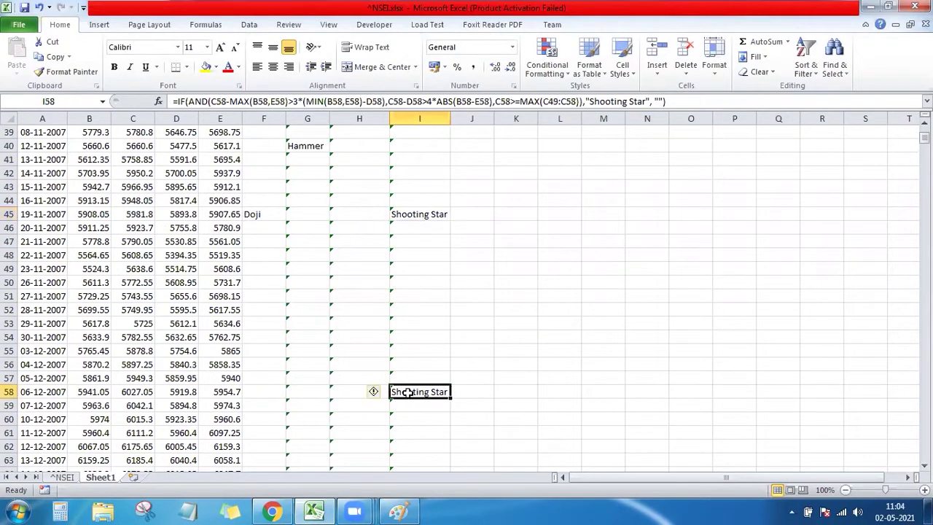
{"action": "left_click", "coordinate": [271, 510]}
Step: Jump the NIFTY chart to 6 Dec 2007 and stretch the price scale to inspect the candle
{"action": "left_click", "coordinate": [260, 454]}
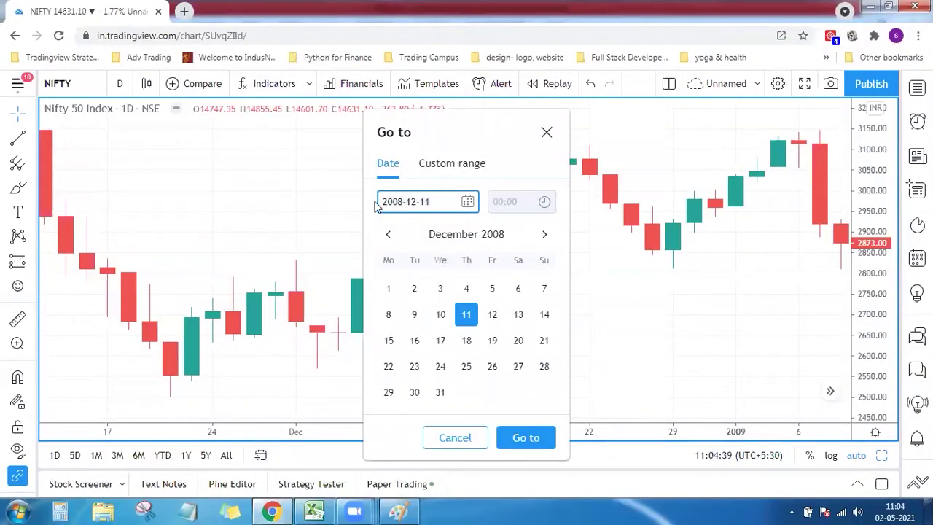
{"action": "type", "text": "200"}
{"action": "type", "text": "6"}
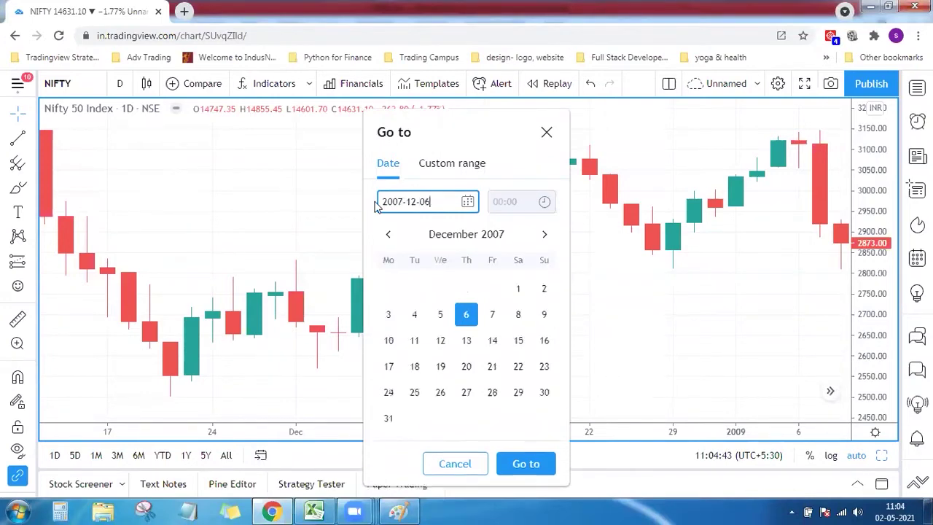
{"action": "key", "text": "Return"}
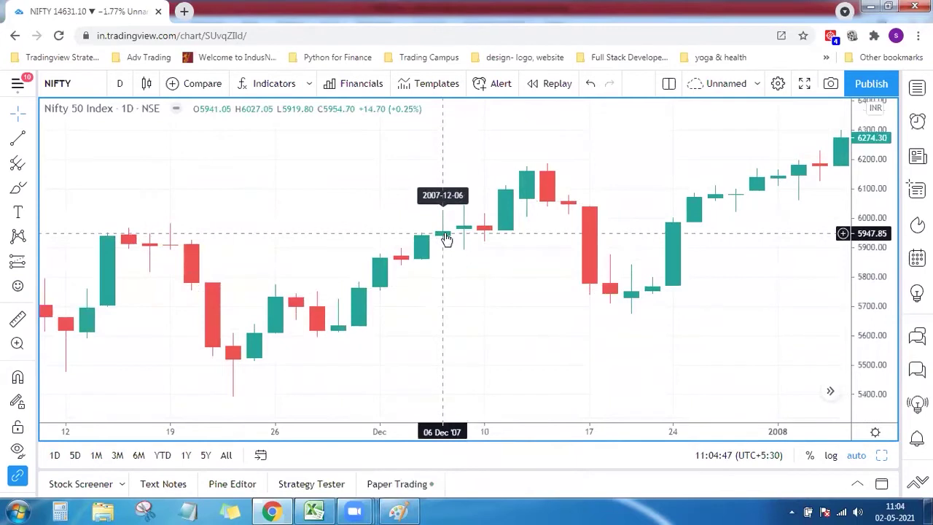
{"action": "left_click_drag", "start_coordinate": [873, 324], "coordinate": [878, 271]}
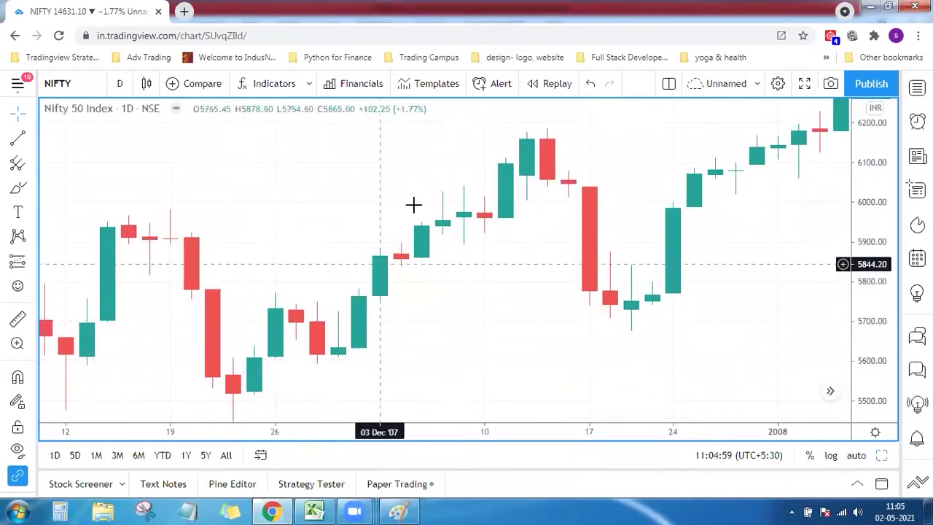
{"action": "left_click", "coordinate": [315, 509]}
Step: Move down column I to the Shooting Star flag in I146 for 16-04-2008
{"action": "key", "text": "Down"}
{"action": "key", "text": "Down"}
{"action": "key", "text": "Down"}
{"action": "key", "text": "Down"}
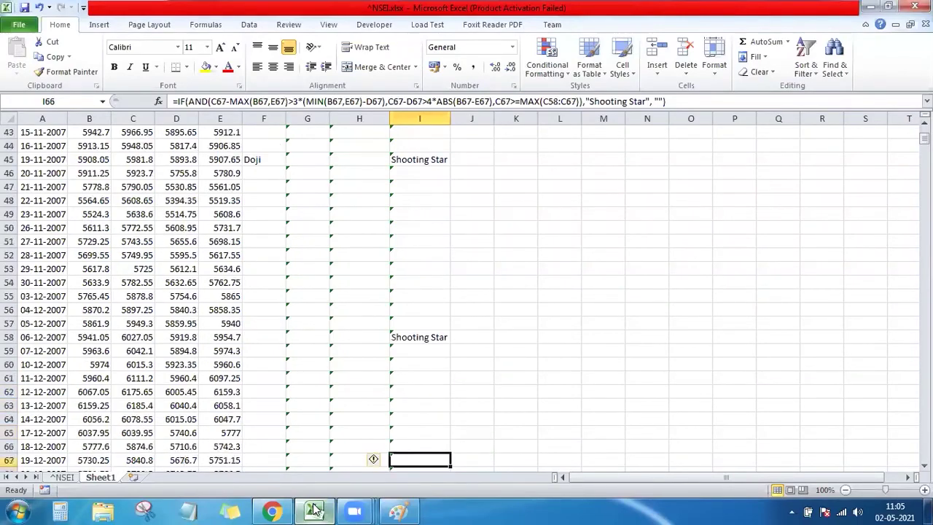
{"action": "key", "text": "Down"}
{"action": "key", "text": "Down"}
{"action": "key", "text": "Down"}
{"action": "key", "text": "Down"}
{"action": "key", "text": "Down"}
{"action": "key", "text": "Down"}
{"action": "key", "text": "Down"}
{"action": "key", "text": "Down"}
{"action": "key", "text": "Down"}
{"action": "key", "text": "Down"}
{"action": "key", "text": "Down"}
{"action": "key", "text": "Down"}
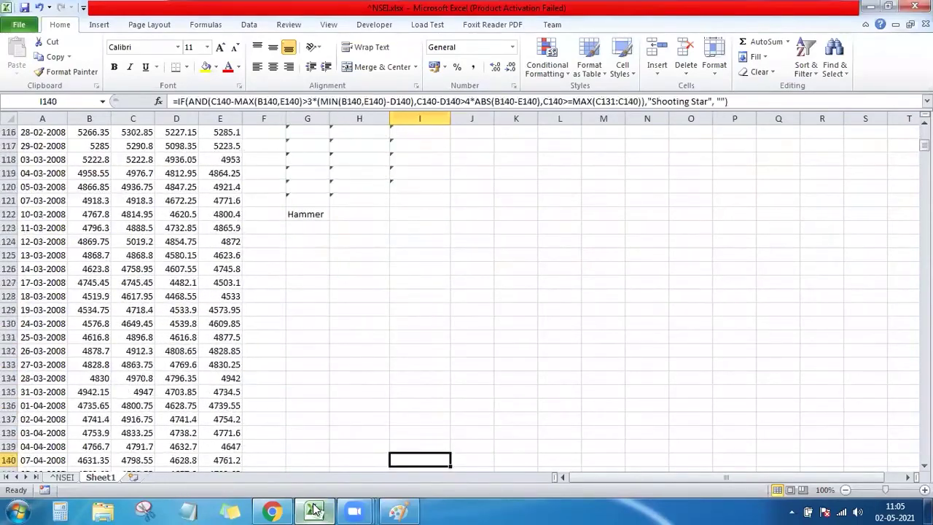
{"action": "key", "text": "Down"}
{"action": "key", "text": "Down"}
{"action": "key", "text": "Down"}
{"action": "key", "text": "Down"}
{"action": "key", "text": "Down"}
{"action": "key", "text": "Down"}
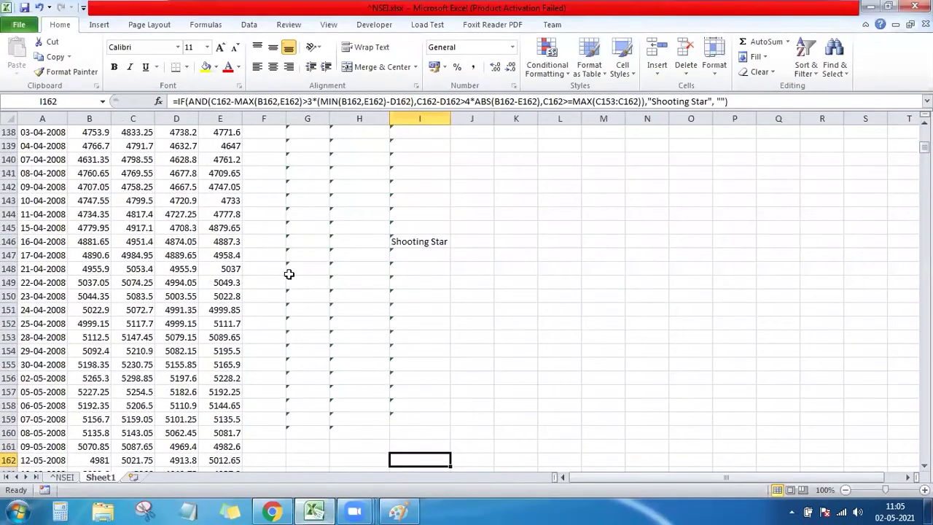
{"action": "left_click", "coordinate": [400, 243]}
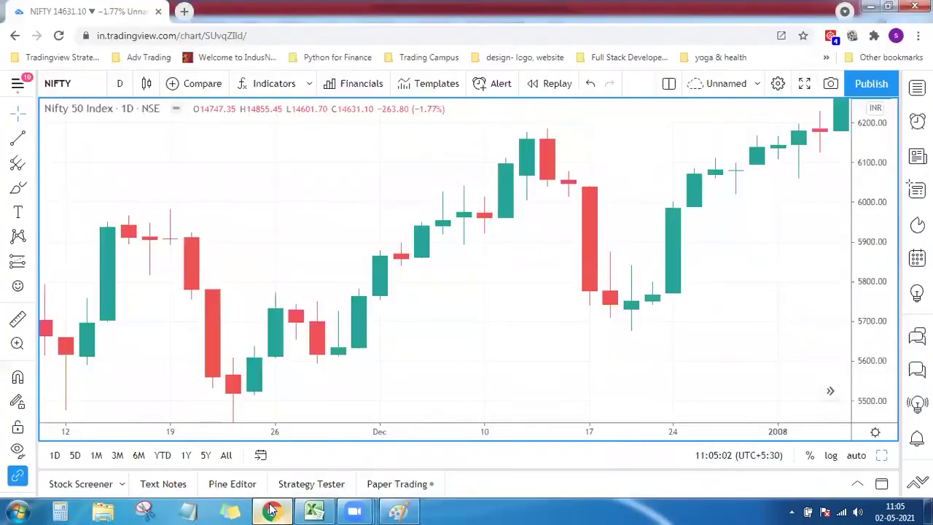
Step: Jump the TradingView chart to 16 April 2008 via the date picker to check that candle
{"action": "left_click", "coordinate": [272, 511]}
{"action": "left_click", "coordinate": [261, 456]}
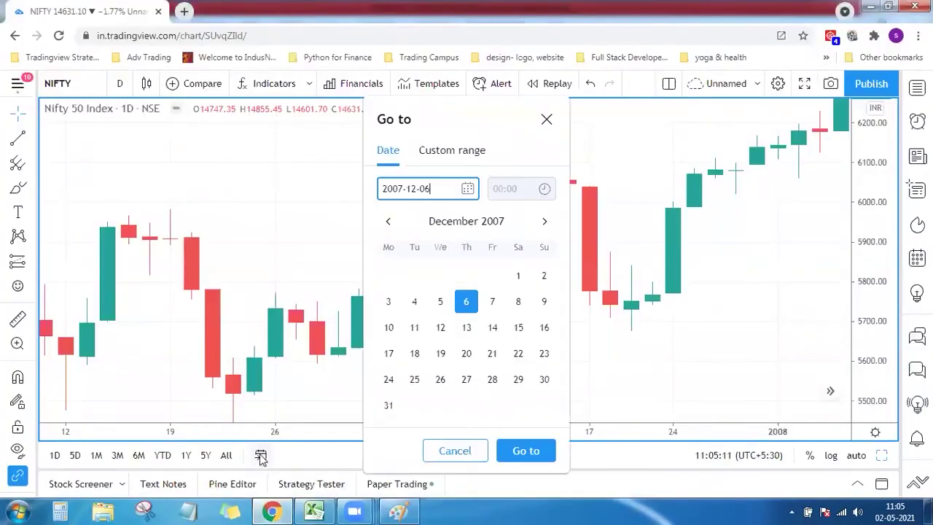
{"action": "left_click", "coordinate": [548, 222]}
{"action": "left_click", "coordinate": [547, 222]}
{"action": "left_click", "coordinate": [547, 222]}
{"action": "left_click", "coordinate": [548, 222]}
{"action": "left_click", "coordinate": [548, 222]}
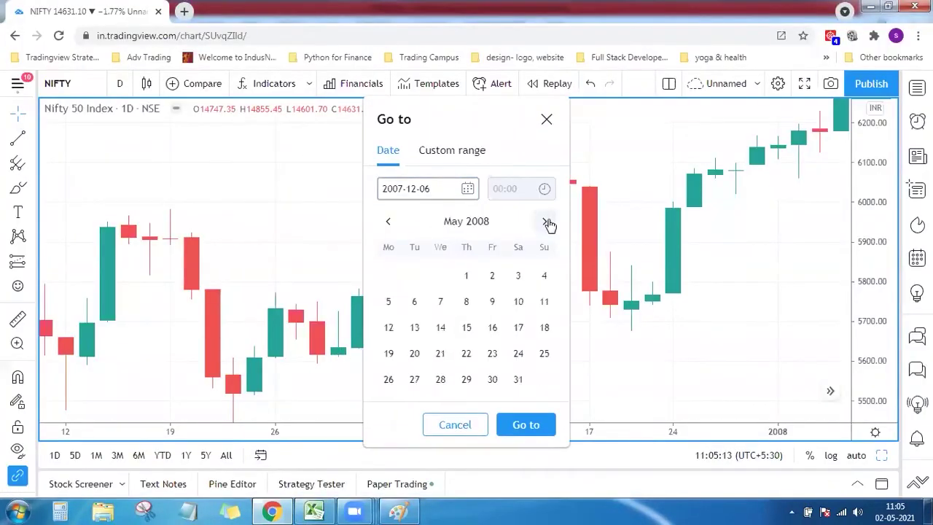
{"action": "left_click", "coordinate": [387, 222]}
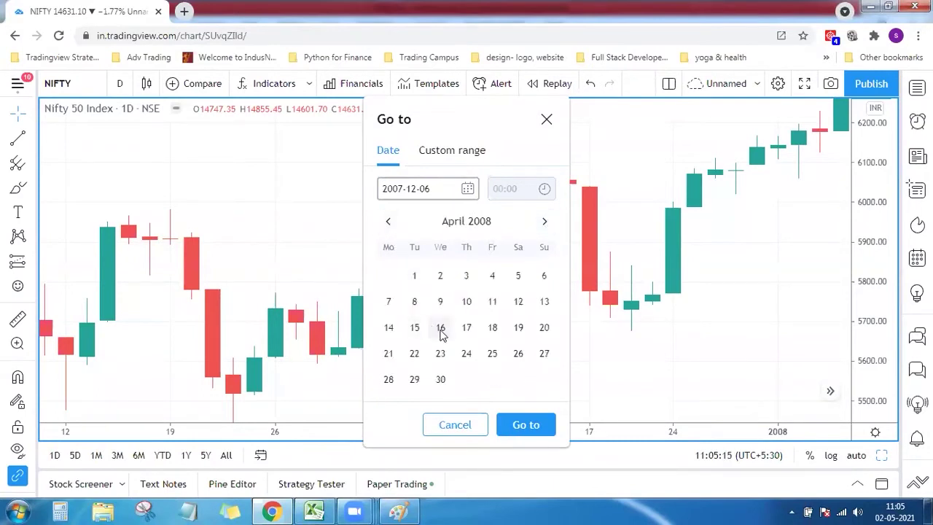
{"action": "left_click", "coordinate": [440, 328]}
{"action": "left_click", "coordinate": [528, 426]}
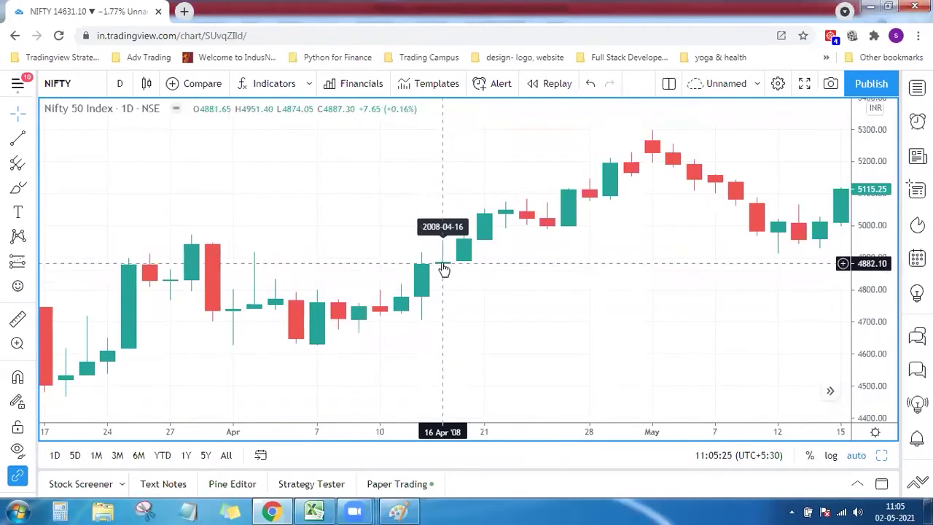
{"action": "left_click", "coordinate": [315, 511]}
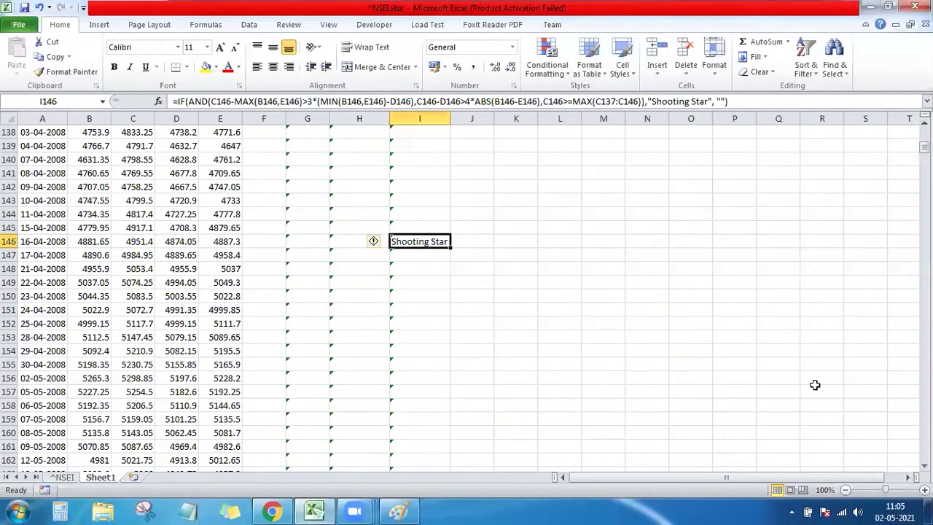
Step: Move down column I to the next Shooting Star flag, 06-08-2008 in I223
{"action": "key", "text": "Down"}
{"action": "key", "text": "Down"}
{"action": "key", "text": "Down"}
{"action": "key", "text": "Down"}
{"action": "key", "text": "Down"}
{"action": "key", "text": "Down"}
{"action": "key", "text": "Down"}
{"action": "key", "text": "Down"}
{"action": "key", "text": "Down"}
{"action": "key", "text": "Down"}
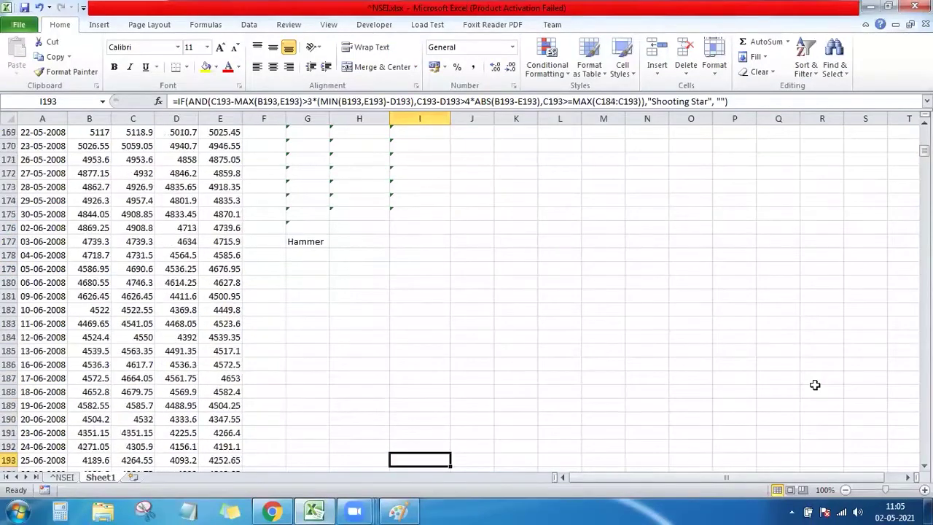
{"action": "key", "text": "Down"}
{"action": "key", "text": "Down"}
{"action": "key", "text": "Down"}
{"action": "key", "text": "Down"}
{"action": "key", "text": "Down"}
{"action": "key", "text": "Down"}
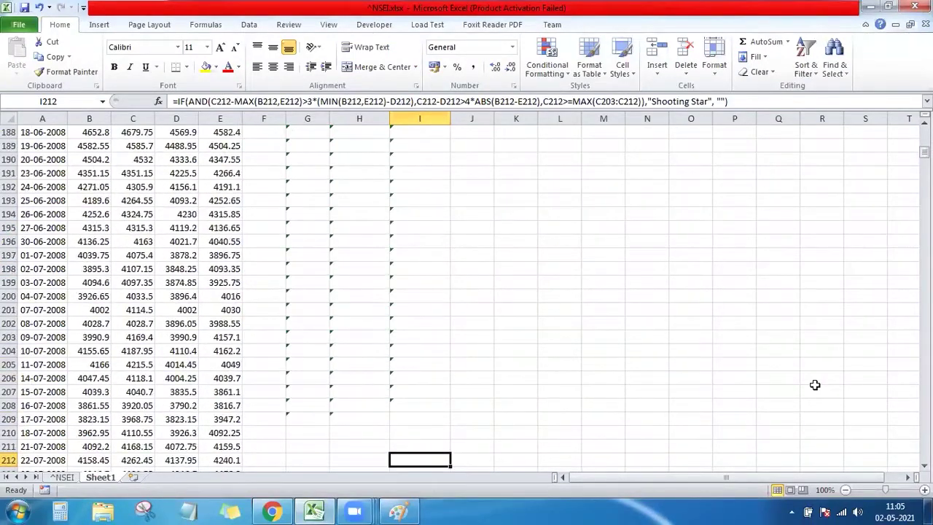
{"action": "key", "text": "Down"}
{"action": "key", "text": "Down"}
{"action": "key", "text": "Down"}
{"action": "key", "text": "Down"}
{"action": "key", "text": "Down"}
{"action": "key", "text": "Down"}
{"action": "key", "text": "Down"}
{"action": "key", "text": "Down"}
{"action": "key", "text": "Down"}
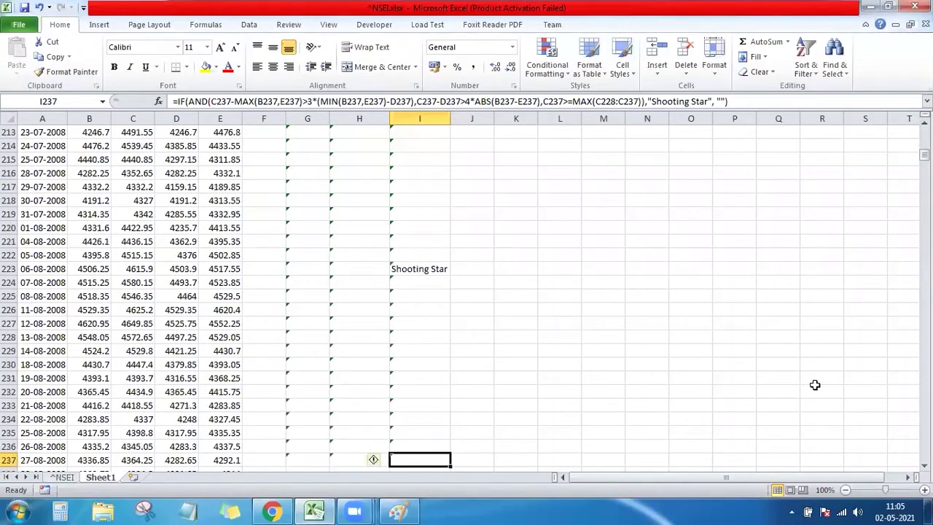
{"action": "left_click", "coordinate": [287, 510]}
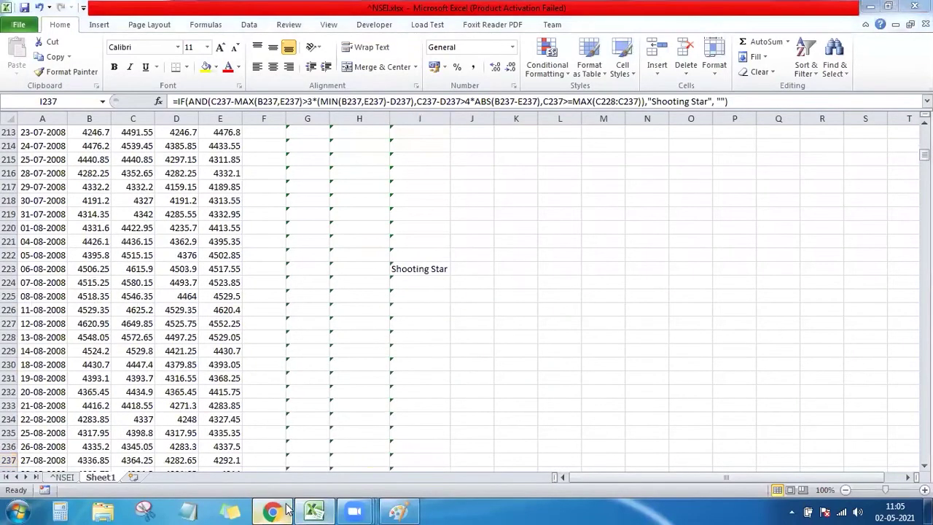
Step: Jump the NIFTY chart to 6 August 2008 to verify that Shooting Star candle
{"action": "left_click", "coordinate": [260, 455]}
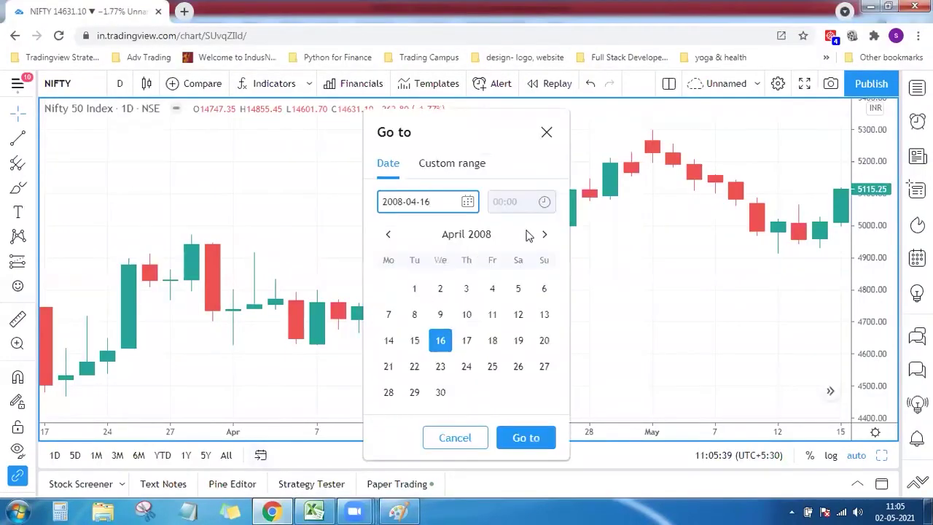
{"action": "left_click", "coordinate": [546, 235]}
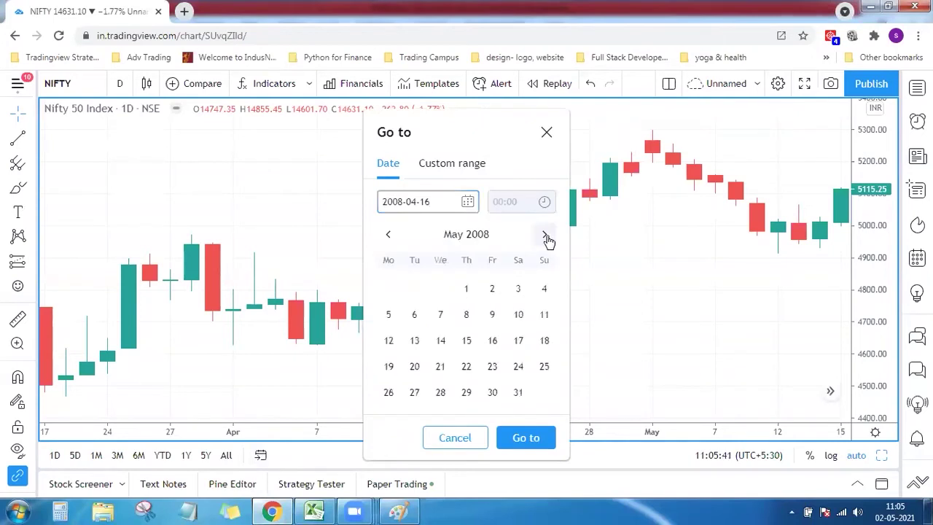
{"action": "left_click", "coordinate": [546, 235]}
{"action": "left_click", "coordinate": [545, 235]}
{"action": "left_click", "coordinate": [545, 235]}
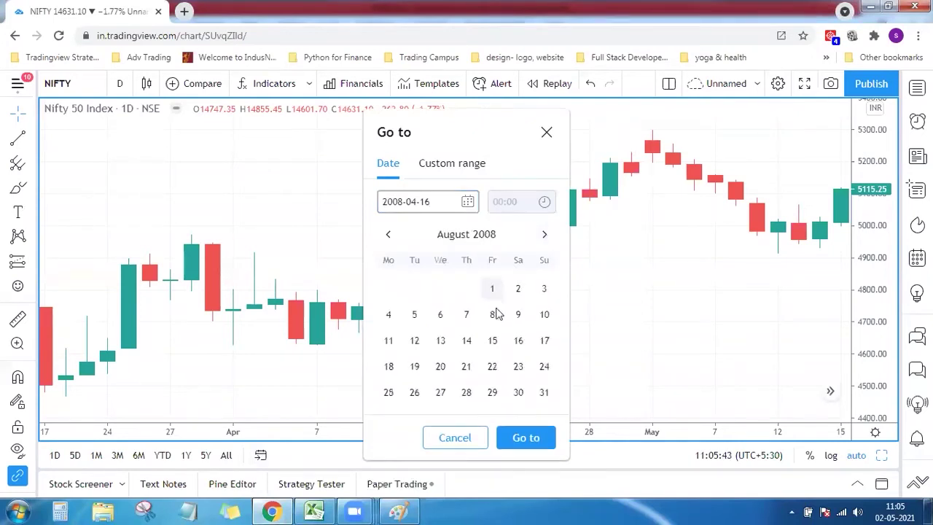
{"action": "left_click", "coordinate": [441, 314]}
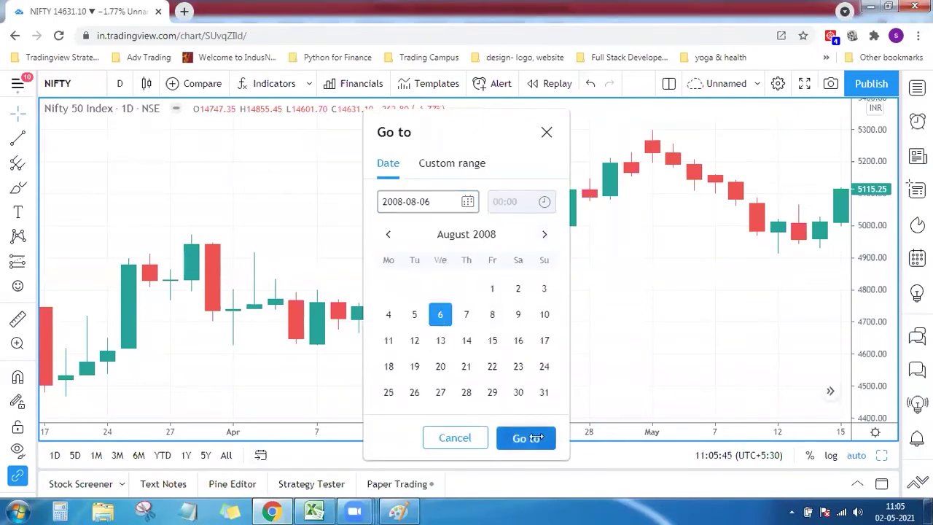
{"action": "left_click", "coordinate": [527, 438]}
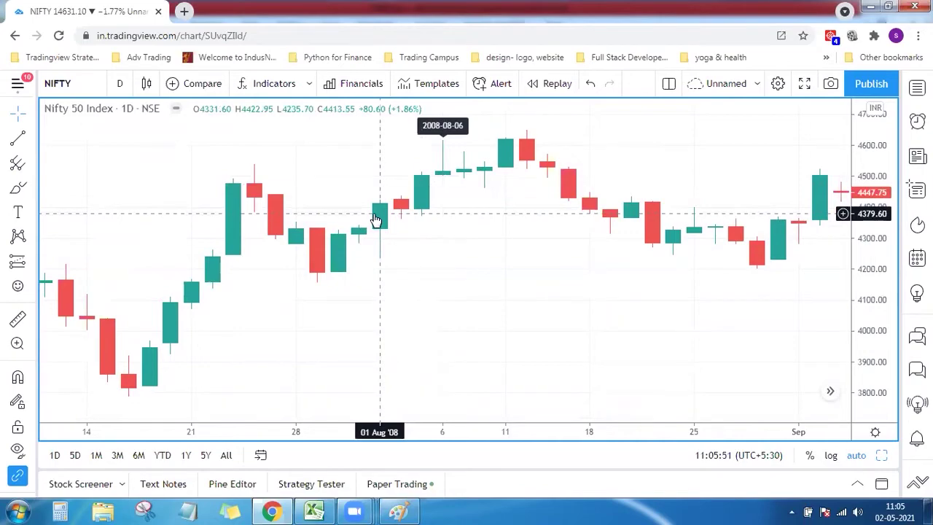
{"action": "left_click", "coordinate": [315, 509]}
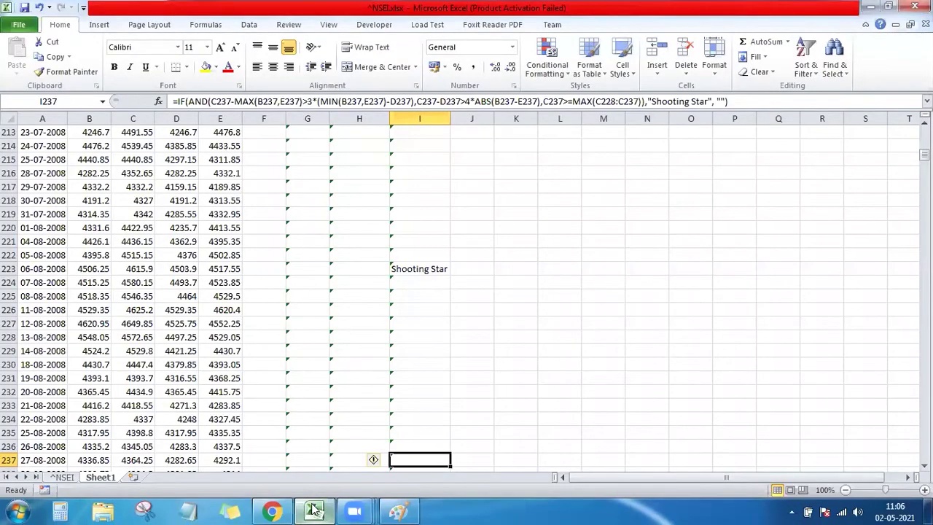
Step: Jump to the last rows of data in column I
{"action": "key", "text": "ctrl+Down"}
{"action": "key", "text": "Up"}
{"action": "key", "text": "Up"}
{"action": "key", "text": "Up"}
{"action": "key", "text": "Up"}
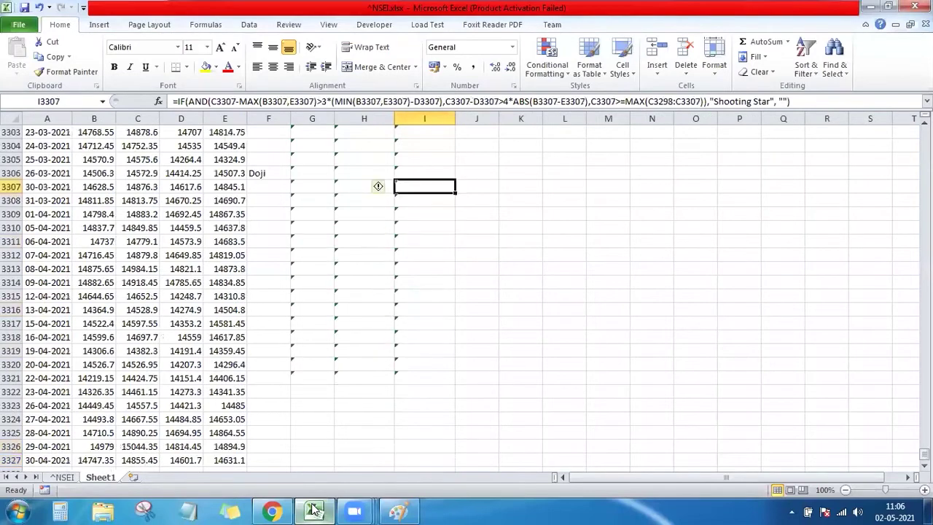
{"action": "key", "text": "Up"}
{"action": "key", "text": "Up"}
{"action": "key", "text": "Up"}
{"action": "key", "text": "Up"}
{"action": "key", "text": "Up"}
{"action": "key", "text": "Up"}
{"action": "key", "text": "Up"}
{"action": "key", "text": "Up"}
{"action": "key", "text": "Up"}
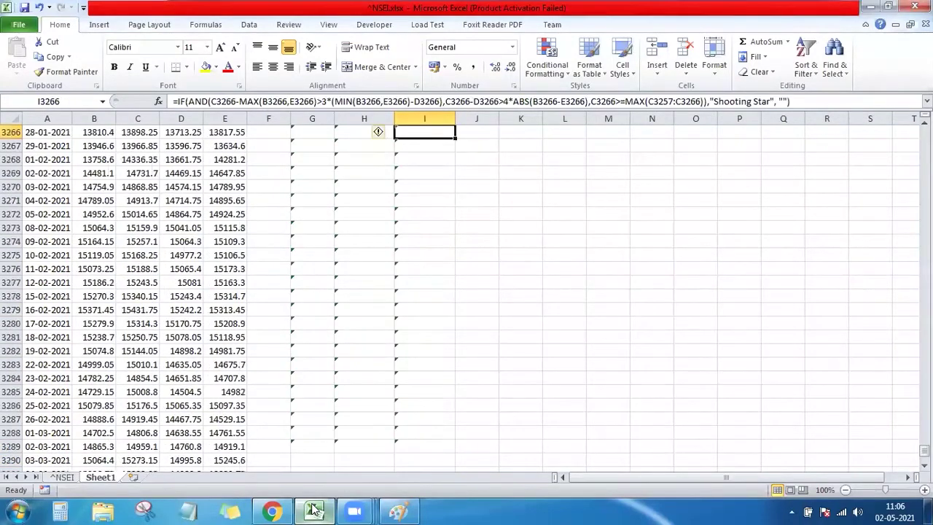
{"action": "key", "text": "Down"}
{"action": "key", "text": "Down"}
{"action": "key", "text": "Down"}
{"action": "key", "text": "Down"}
{"action": "key", "text": "Down"}
{"action": "key", "text": "Down"}
{"action": "key", "text": "Down"}
{"action": "key", "text": "Down"}
{"action": "key", "text": "Down"}
{"action": "key", "text": "Down"}
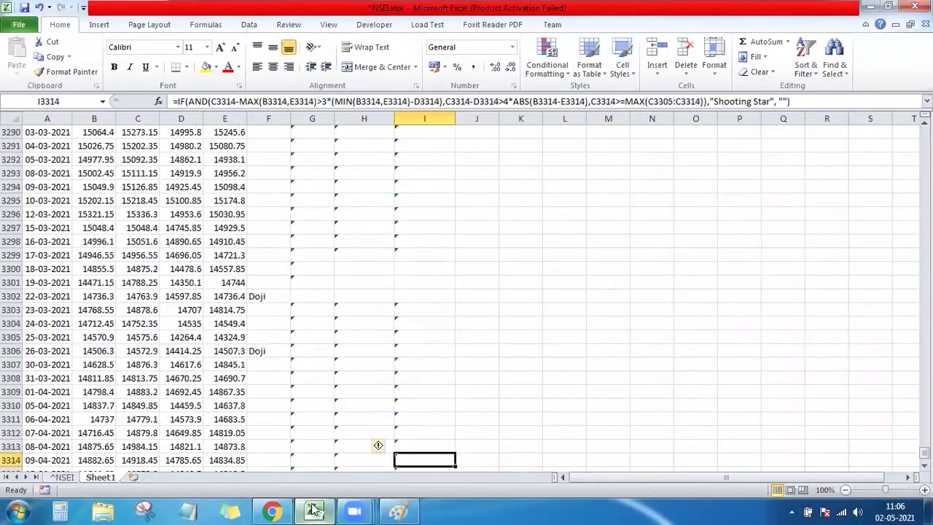
{"action": "key", "text": "Down"}
{"action": "key", "text": "Down"}
{"action": "key", "text": "Down"}
{"action": "key", "text": "Down"}
{"action": "key", "text": "Down"}
{"action": "key", "text": "Down"}
{"action": "key", "text": "Down"}
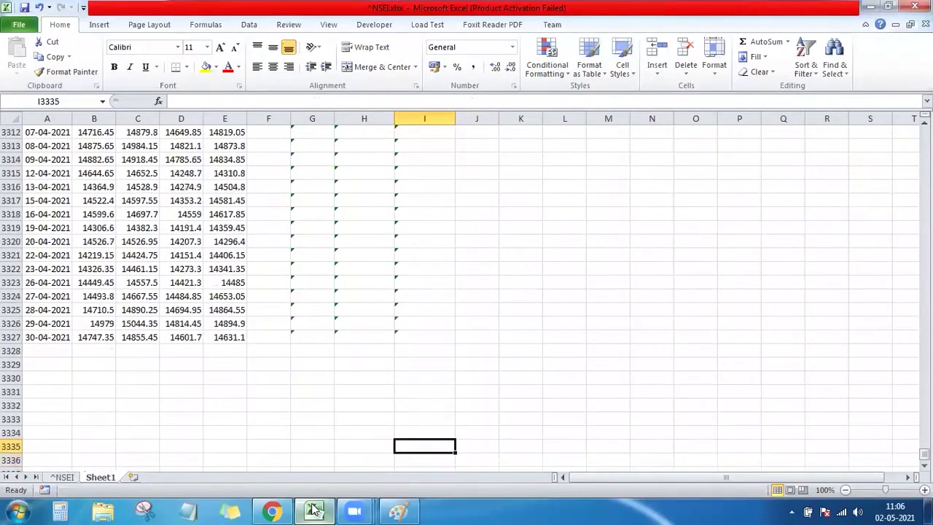
{"action": "key", "text": "Up"}
{"action": "key", "text": "Up"}
{"action": "key", "text": "Up"}
Step: Step back up column I to the 08-04-2020 Shooting Star flag in I3065
{"action": "key", "text": "Up"}
{"action": "key", "text": "Up"}
{"action": "key", "text": "Up"}
{"action": "key", "text": "Up"}
{"action": "key", "text": "Up"}
{"action": "key", "text": "Up"}
{"action": "key", "text": "Up"}
{"action": "key", "text": "Up"}
{"action": "key", "text": "Up"}
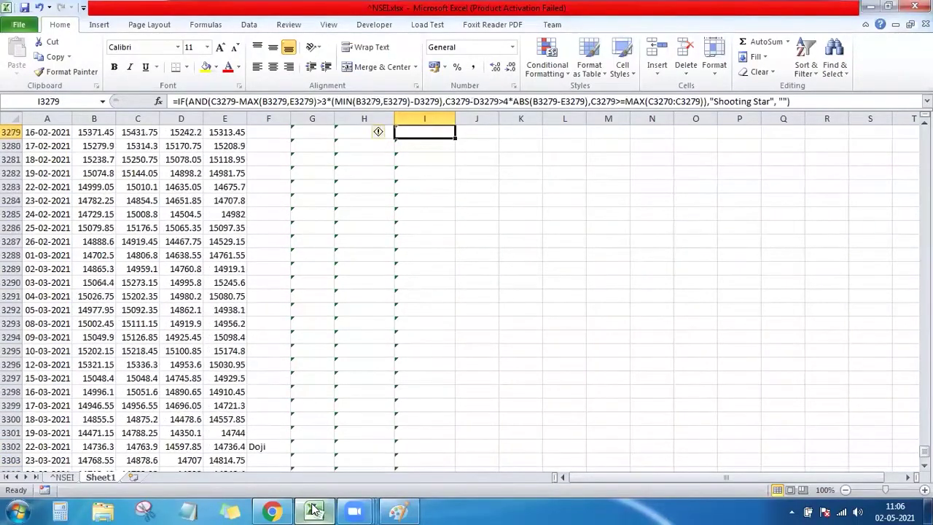
{"action": "key", "text": "Up"}
{"action": "key", "text": "Up"}
{"action": "key", "text": "Up"}
{"action": "key", "text": "Up"}
{"action": "key", "text": "Up"}
{"action": "key", "text": "Up"}
{"action": "key", "text": "Up"}
{"action": "key", "text": "Up"}
{"action": "key", "text": "Up"}
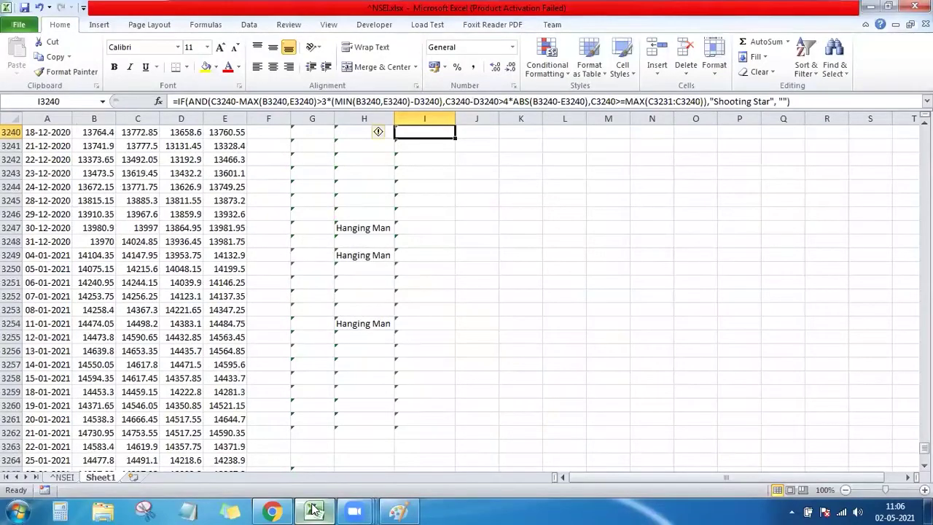
{"action": "key", "text": "Up"}
{"action": "key", "text": "Up"}
{"action": "key", "text": "Up"}
{"action": "key", "text": "Up"}
{"action": "key", "text": "Up"}
{"action": "key", "text": "Up"}
{"action": "key", "text": "Up"}
{"action": "key", "text": "Up"}
{"action": "key", "text": "Up"}
{"action": "key", "text": "Up"}
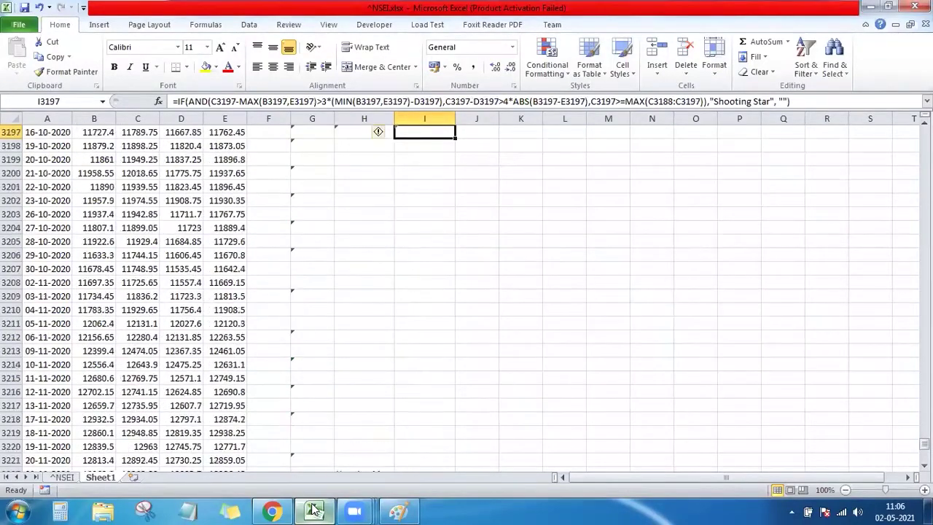
{"action": "key", "text": "Up"}
{"action": "key", "text": "Up"}
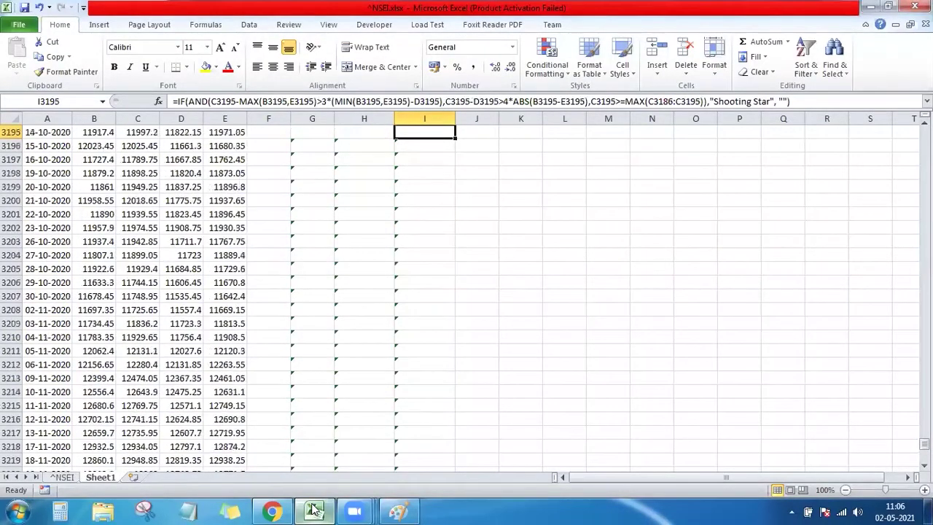
{"action": "key", "text": "Up"}
{"action": "key", "text": "Up"}
{"action": "key", "text": "Up"}
{"action": "key", "text": "Up"}
{"action": "key", "text": "Up"}
{"action": "key", "text": "Up"}
{"action": "key", "text": "Up"}
{"action": "key", "text": "Up"}
{"action": "key", "text": "Up"}
{"action": "key", "text": "Up"}
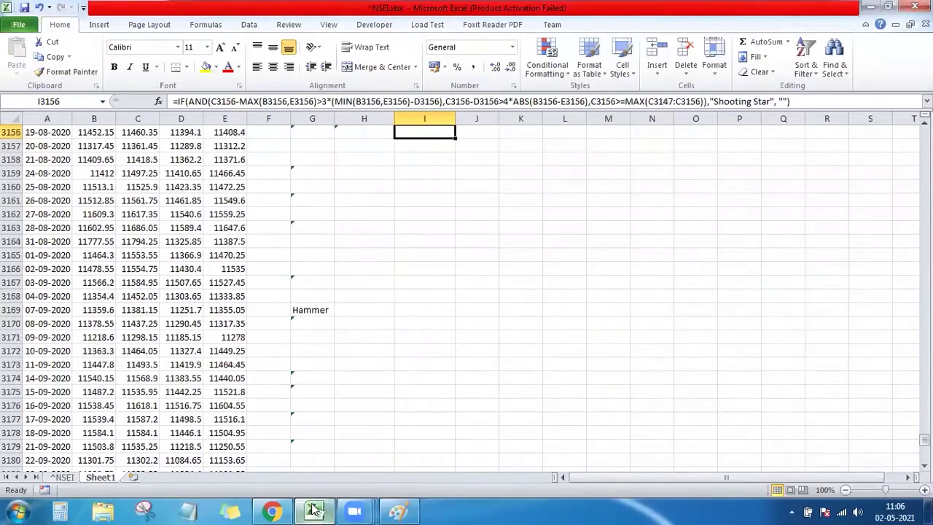
{"action": "key", "text": "Up"}
{"action": "key", "text": "Up"}
{"action": "key", "text": "Up"}
{"action": "key", "text": "Up"}
{"action": "key", "text": "Up"}
{"action": "key", "text": "Up"}
{"action": "key", "text": "Up"}
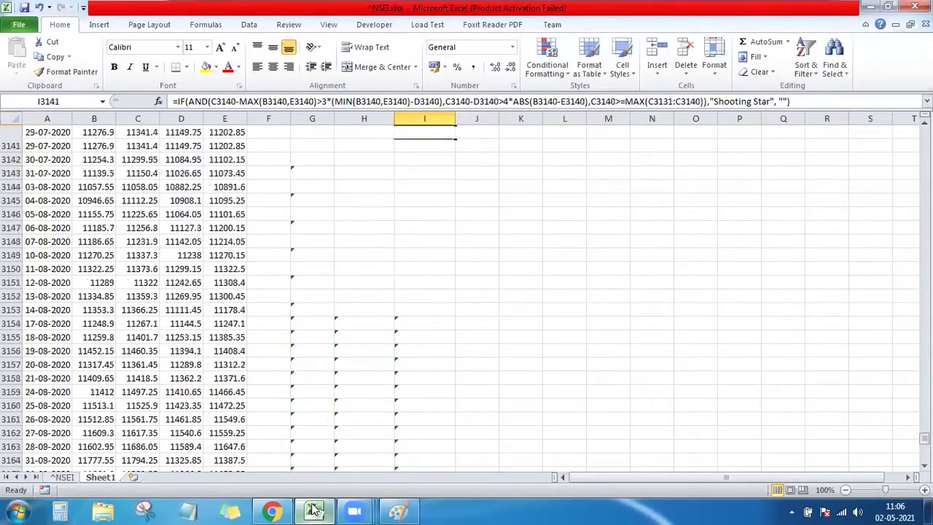
{"action": "key", "text": "Up"}
{"action": "key", "text": "Up"}
{"action": "key", "text": "Up"}
{"action": "key", "text": "Up"}
{"action": "key", "text": "Up"}
{"action": "key", "text": "Up"}
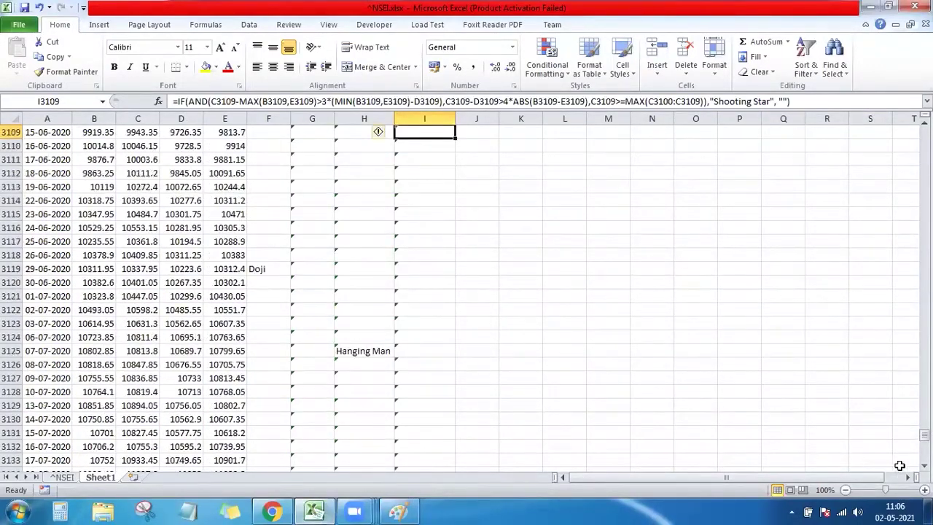
{"action": "left_click_drag", "start_coordinate": [923, 435], "coordinate": [665, 433]}
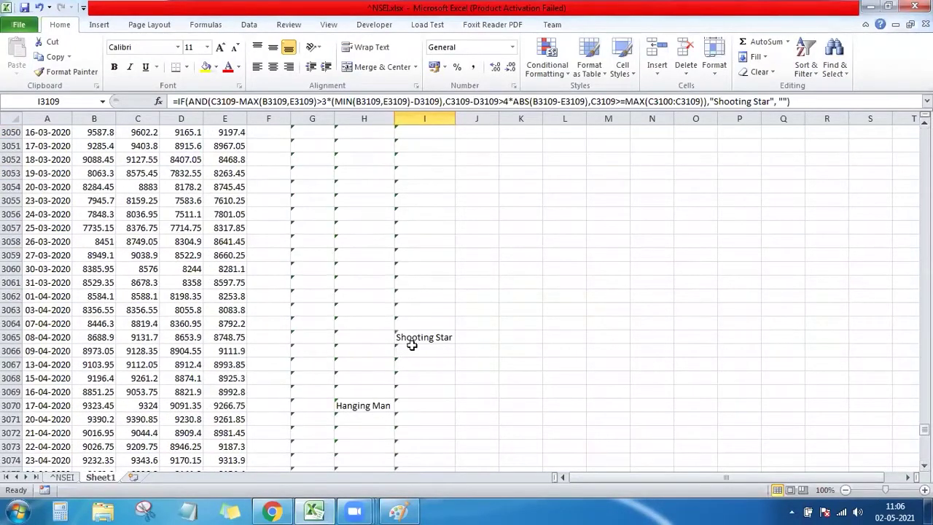
{"action": "left_click", "coordinate": [413, 343]}
Step: Move the NIFTY chart to 2020-04-08 to view that Shooting Star candle
{"action": "left_click", "coordinate": [282, 509]}
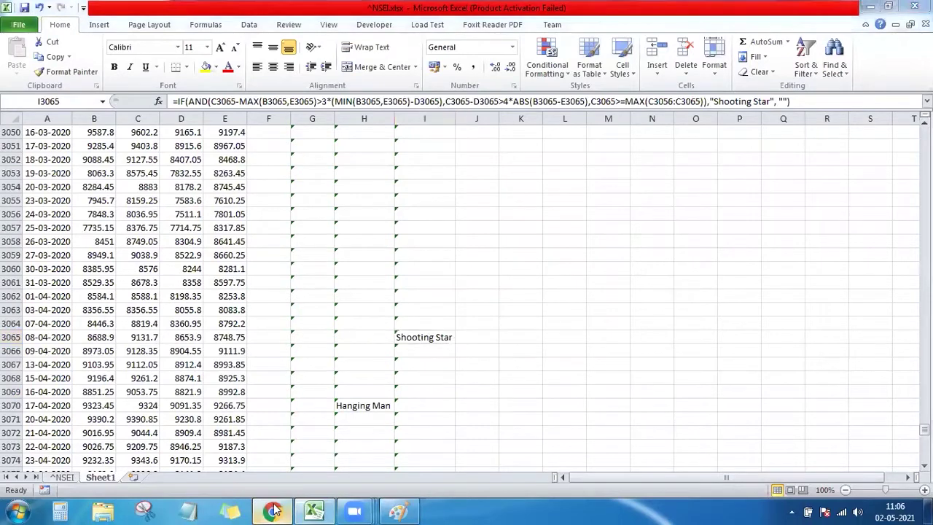
{"action": "left_click", "coordinate": [261, 455]}
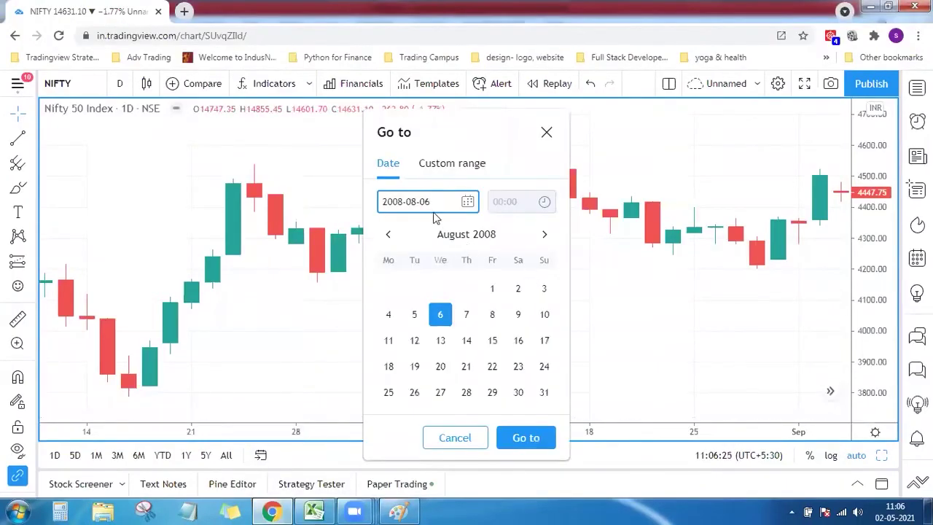
{"action": "key", "text": "ctrl+a"}
{"action": "type", "text": "20"}
{"action": "type", "text": "20-0"}
{"action": "type", "text": "4-08"}
{"action": "key", "text": "Return"}
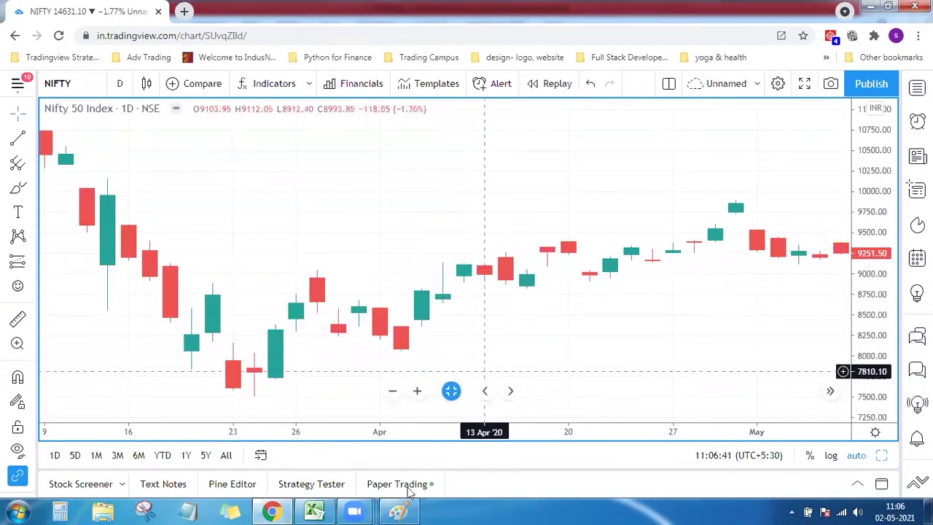
{"action": "left_click", "coordinate": [398, 510]}
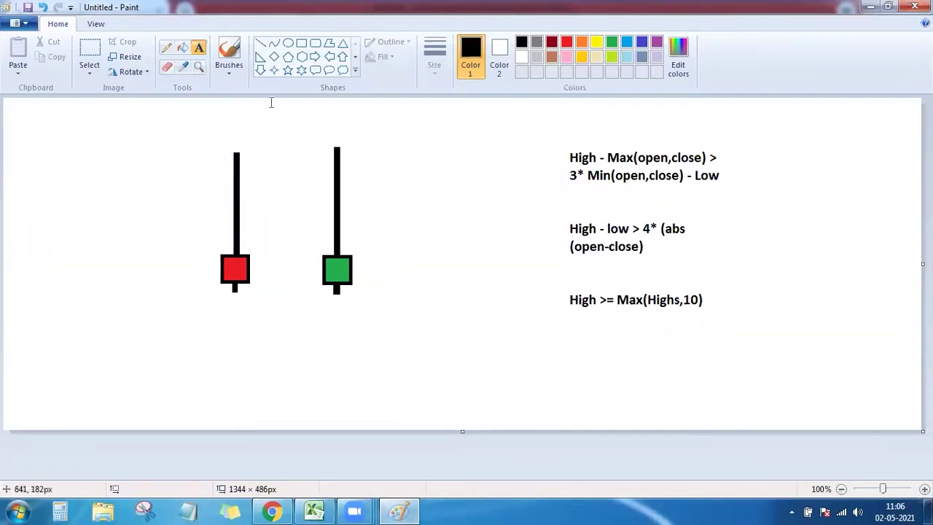
Step: Replace the 'High >= Max(Highs,10)' rule text in Paint with 'Low <= Min(LOws,10)'
{"action": "left_click", "coordinate": [90, 51]}
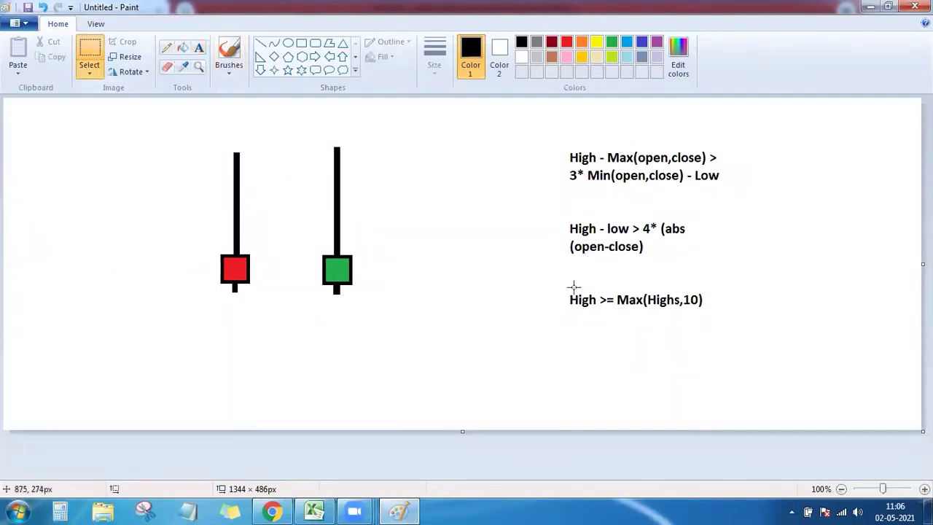
{"action": "mouse_move", "coordinate": [569, 285]}
{"action": "left_mouse_down"}
{"action": "mouse_move", "coordinate": [603, 312]}
{"action": "mouse_move", "coordinate": [708, 313]}
{"action": "left_mouse_up"}
{"action": "key", "text": "Delete"}
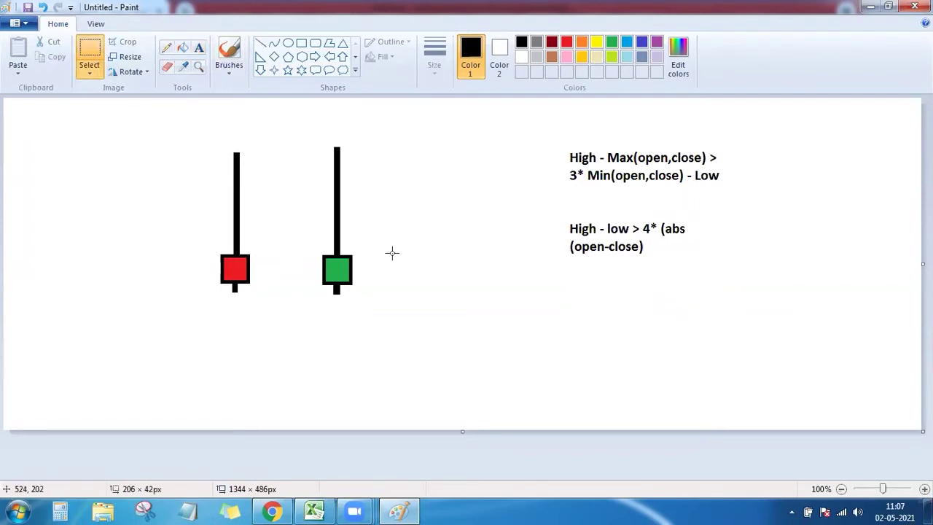
{"action": "left_click", "coordinate": [200, 47]}
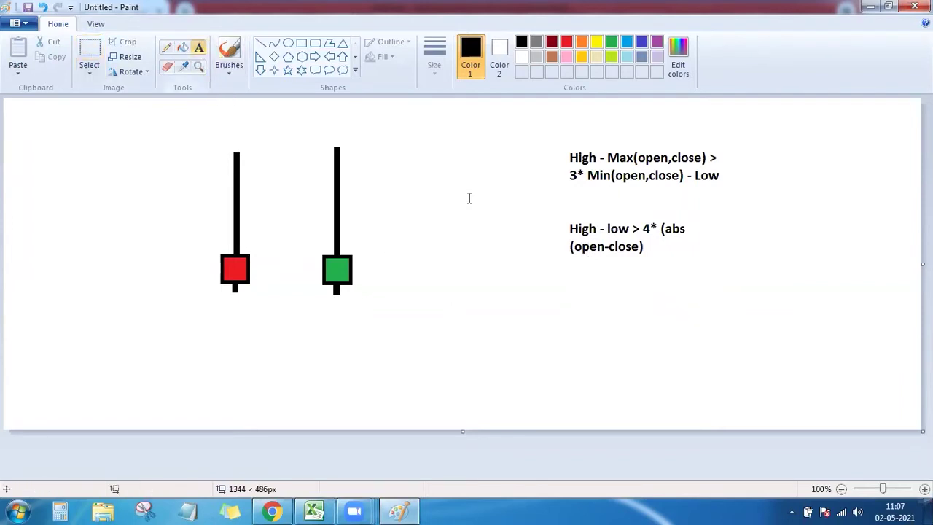
{"action": "left_click", "coordinate": [563, 296]}
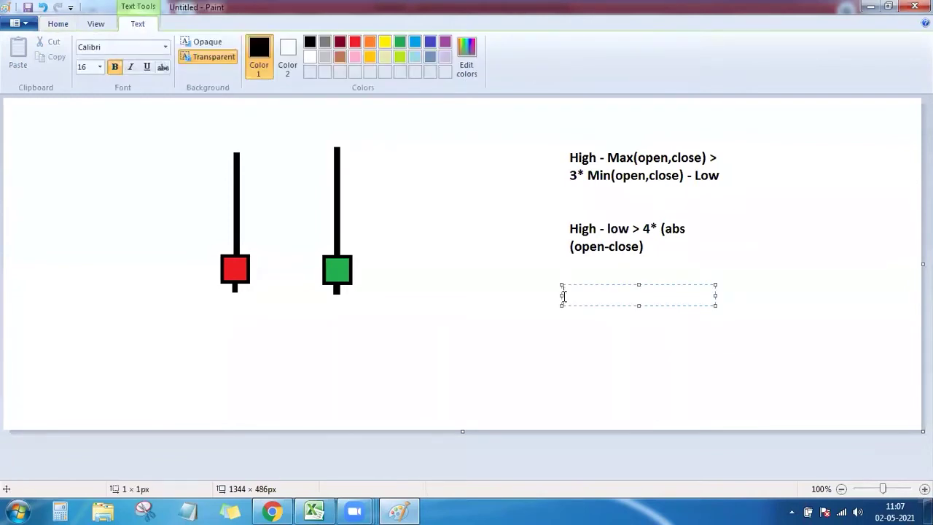
{"action": "type", "text": "Low "}
{"action": "type", "text": "<="}
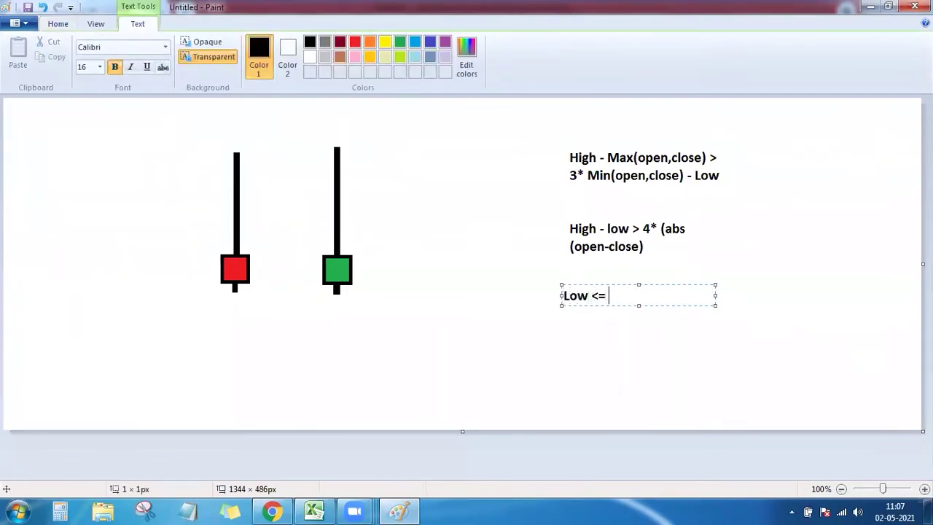
{"action": "type", "text": " Min("}
{"action": "type", "text": "LOws,10"}
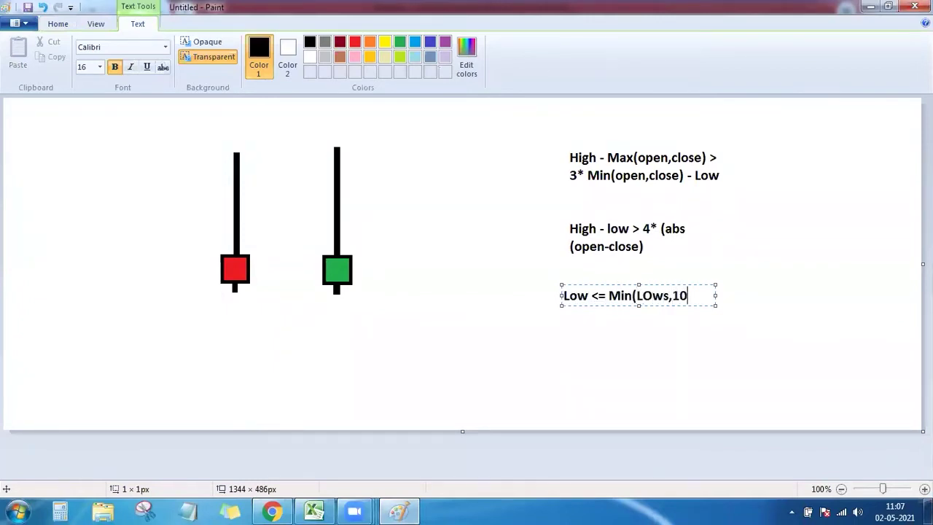
{"action": "type", "text": ")"}
{"action": "left_click", "coordinate": [625, 345]}
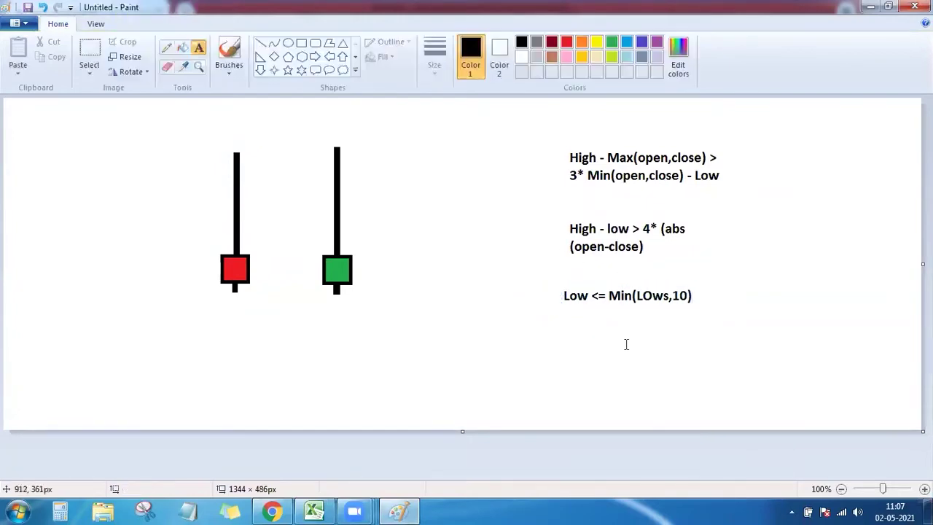
{"action": "left_click", "coordinate": [323, 509]}
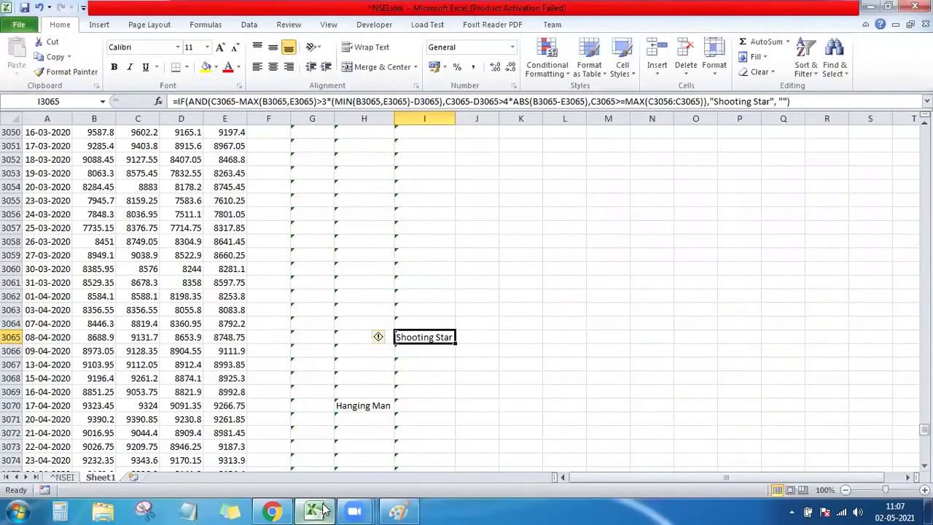
Step: Start an =IF(AND( formula in J3065 for the Inverted Hammer check
{"action": "left_click", "coordinate": [509, 352]}
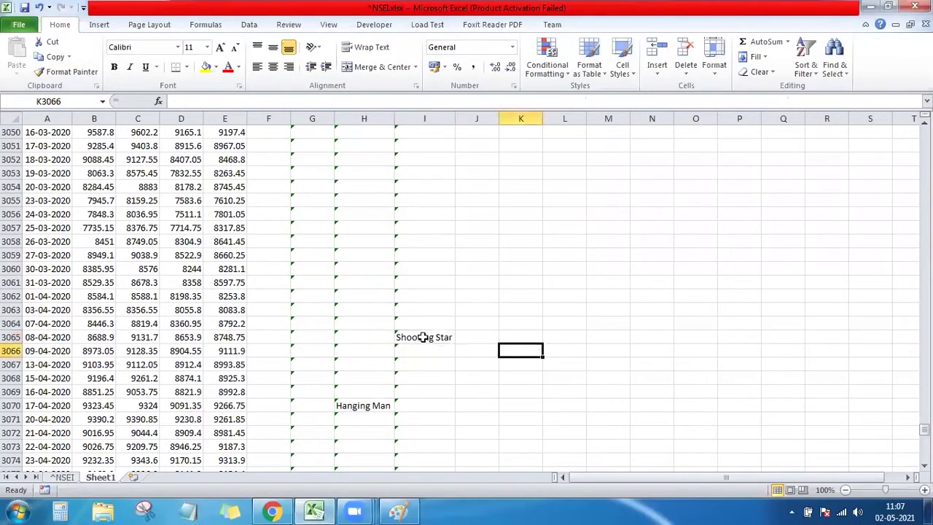
{"action": "left_click", "coordinate": [423, 336]}
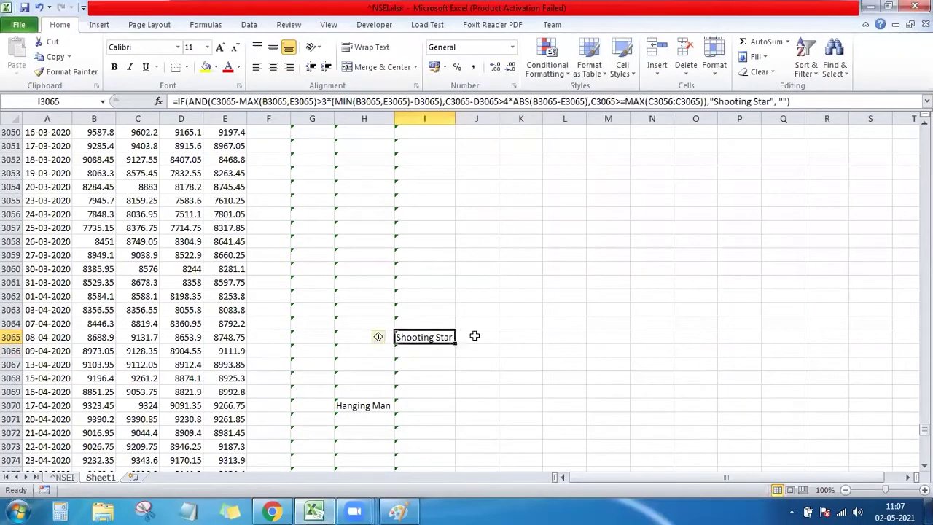
{"action": "left_click", "coordinate": [476, 336]}
{"action": "type", "text": "="}
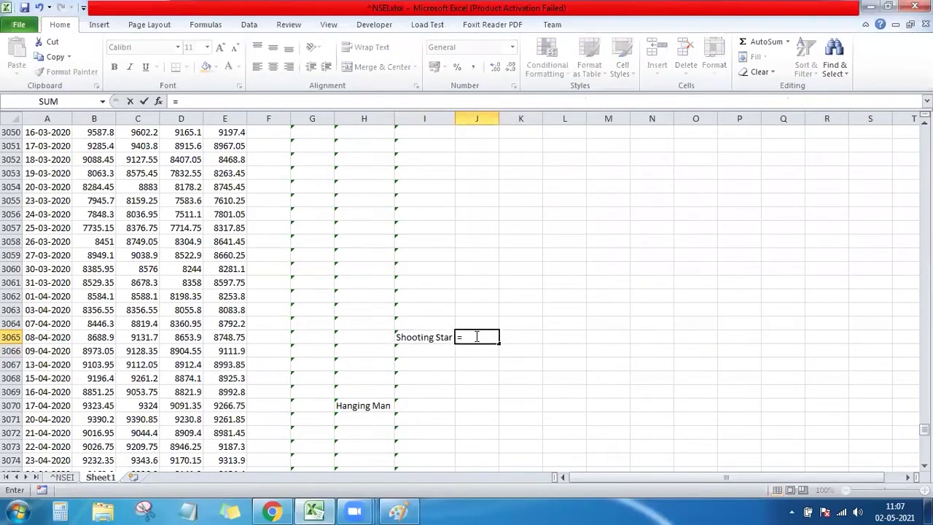
{"action": "type", "text": "IF("}
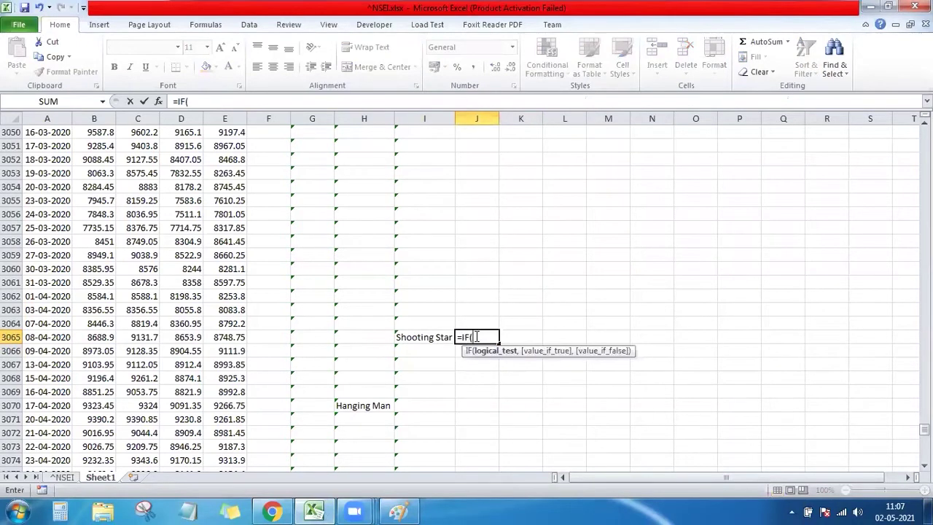
{"action": "left_click", "coordinate": [475, 337]}
{"action": "type", "text": "and"}
{"action": "key", "text": "Tab"}
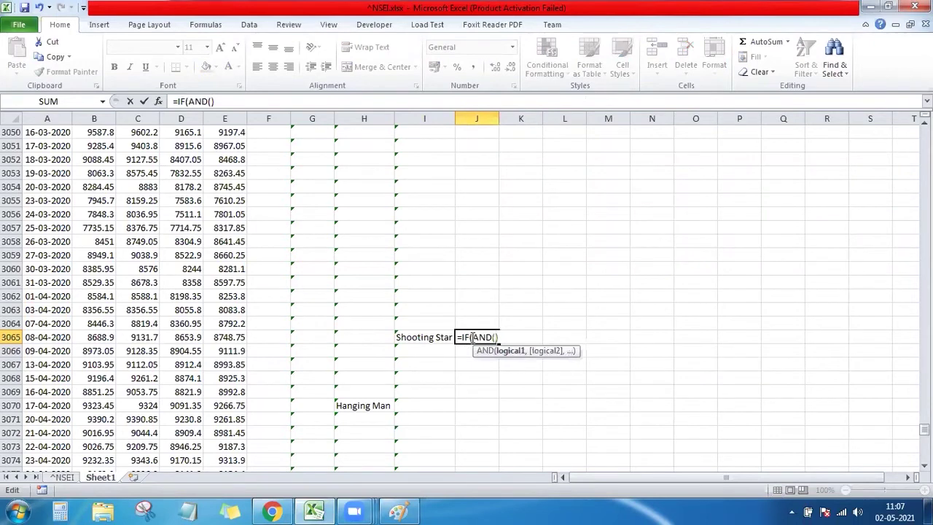
Step: Add the "Inverted Hammer", "" results and three empty condition slots inside AND()
{"action": "key", "text": "Right"}
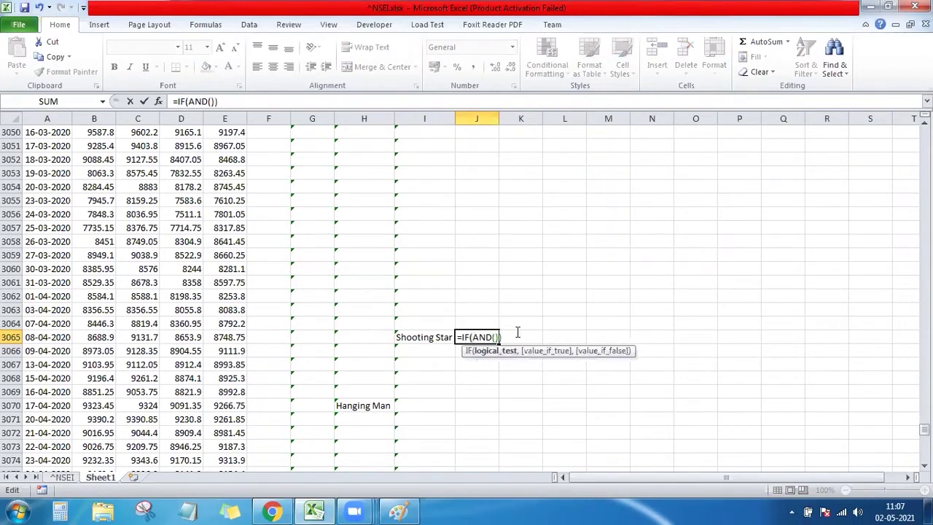
{"action": "type", "text": ",\""}
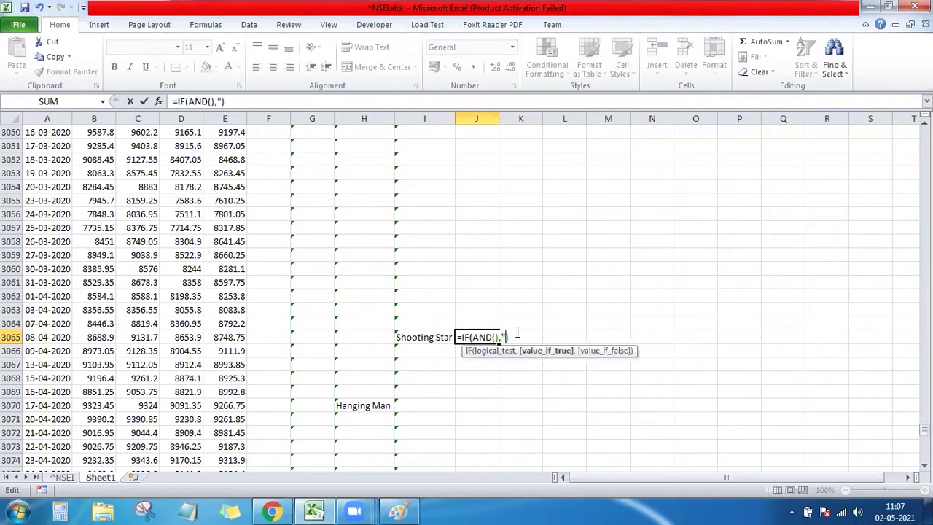
{"action": "type", "text": "Inverted"}
{"action": "type", "text": " Hammer\""}
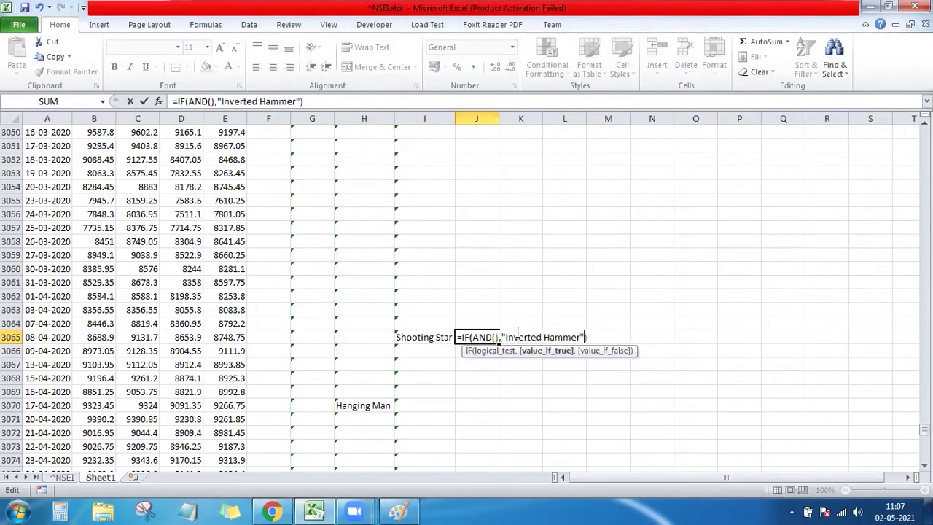
{"action": "type", "text": ", \"\""}
{"action": "left_click", "coordinate": [495, 337]}
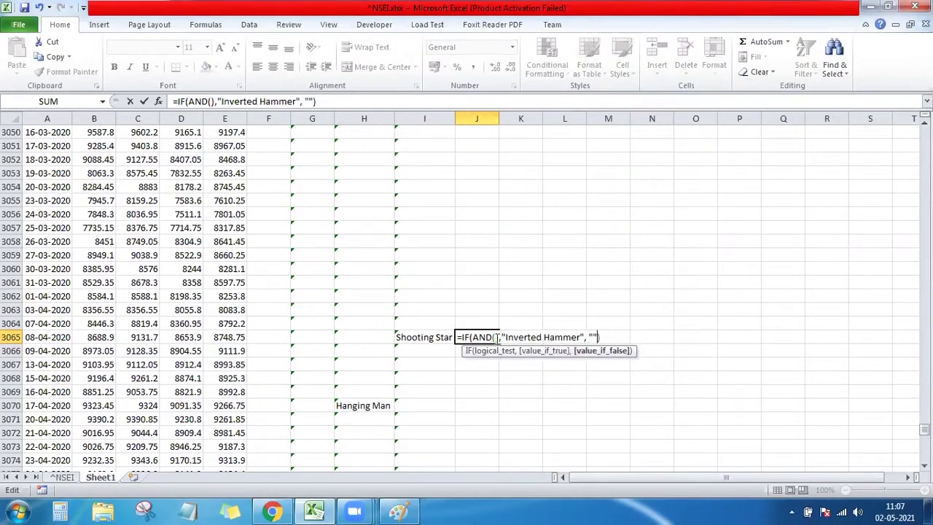
{"action": "left_click", "coordinate": [496, 337]}
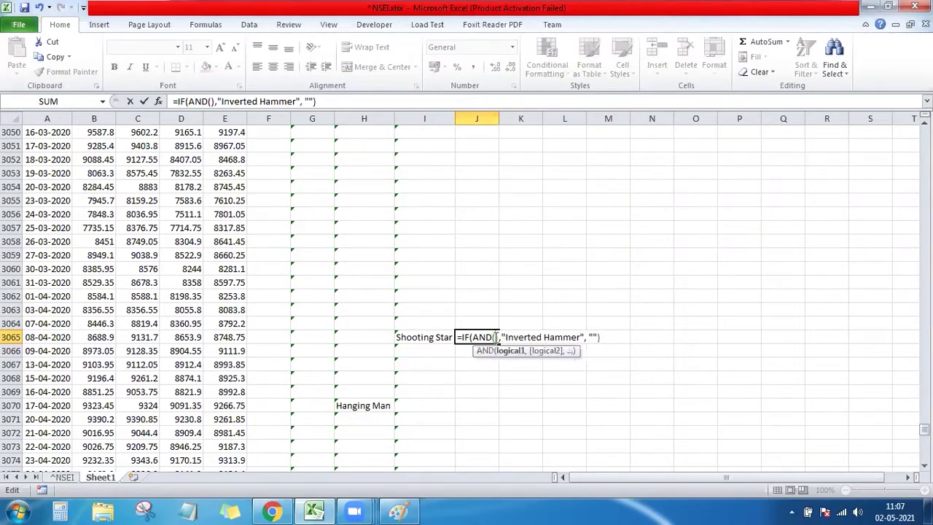
{"action": "type", "text": ",,"}
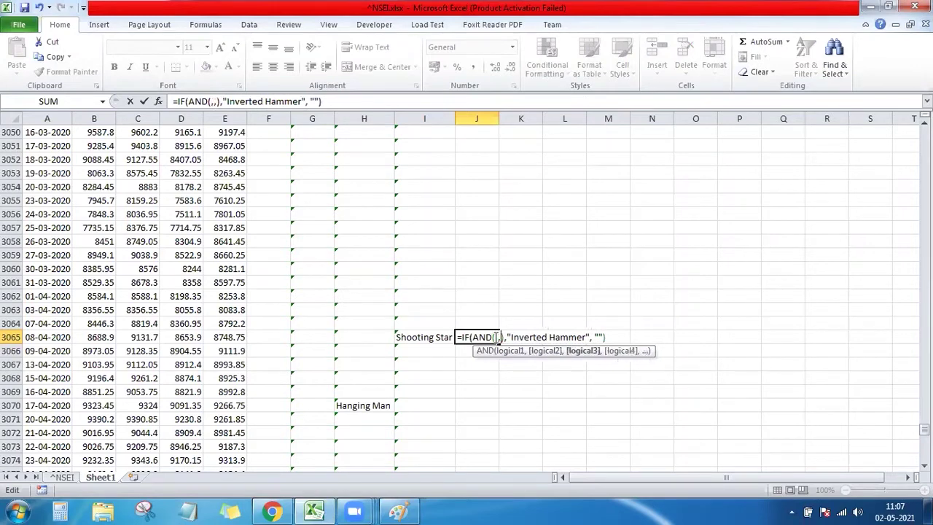
{"action": "left_click", "coordinate": [496, 336]}
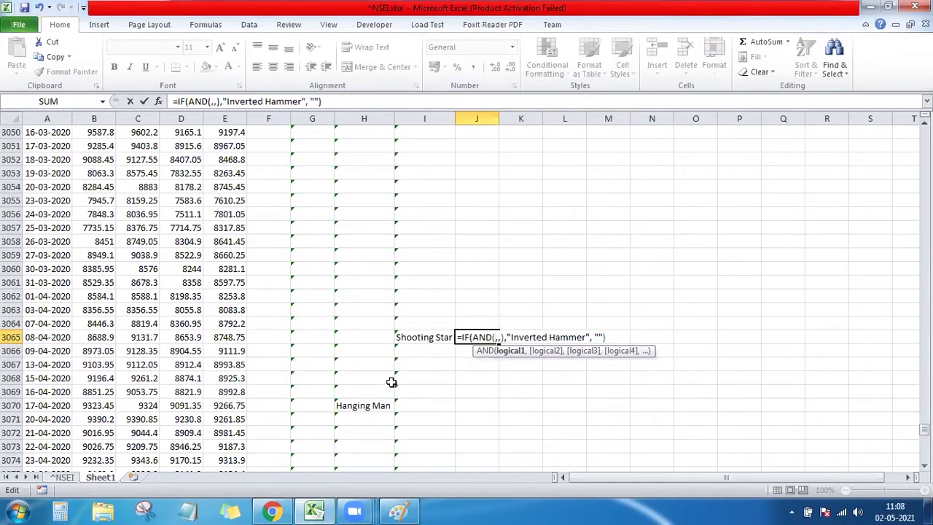
Step: Discard the stray formula at J3065 and enter 'Inverted Hammer' as the column J header
{"action": "key", "text": "Escape"}
{"action": "left_click_drag", "start_coordinate": [924, 431], "coordinate": [923, 134]}
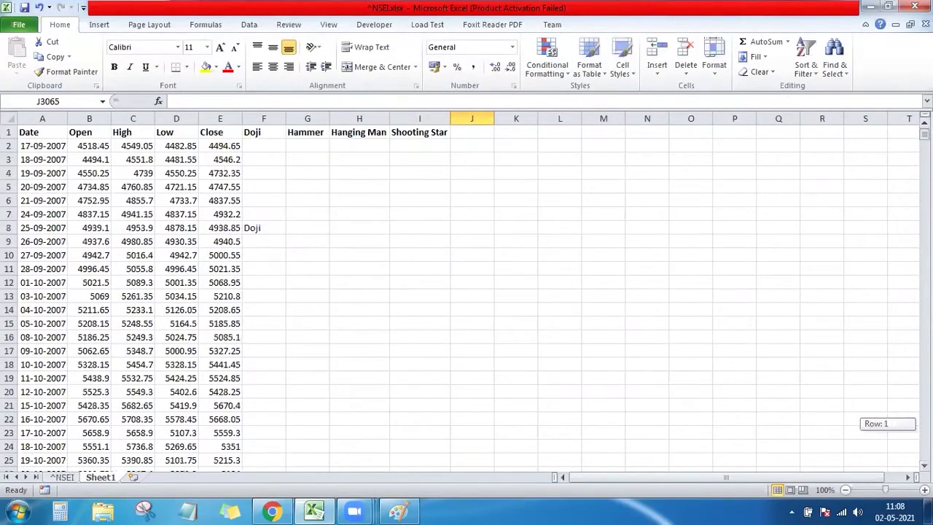
{"action": "left_click", "coordinate": [462, 281]}
{"action": "left_click", "coordinate": [478, 129]}
{"action": "type", "text": "Inverted"}
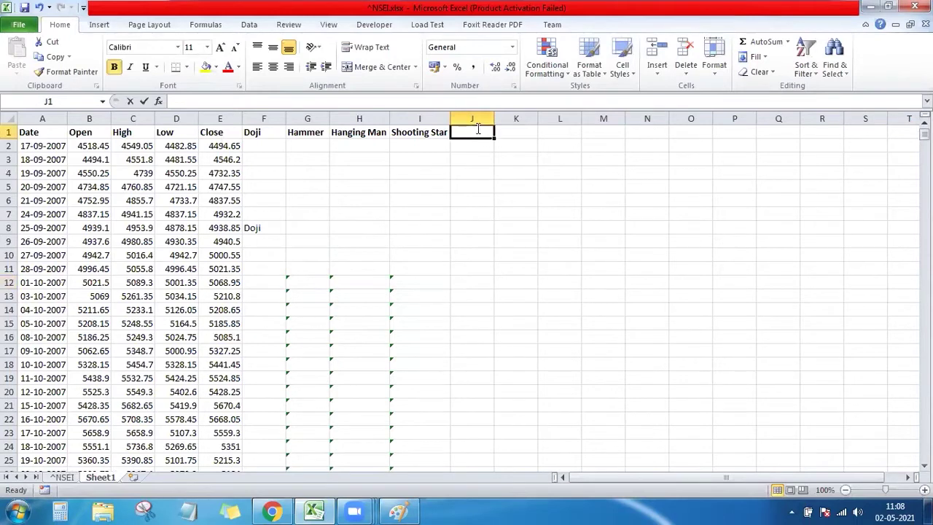
{"action": "type", "text": " Hamme"}
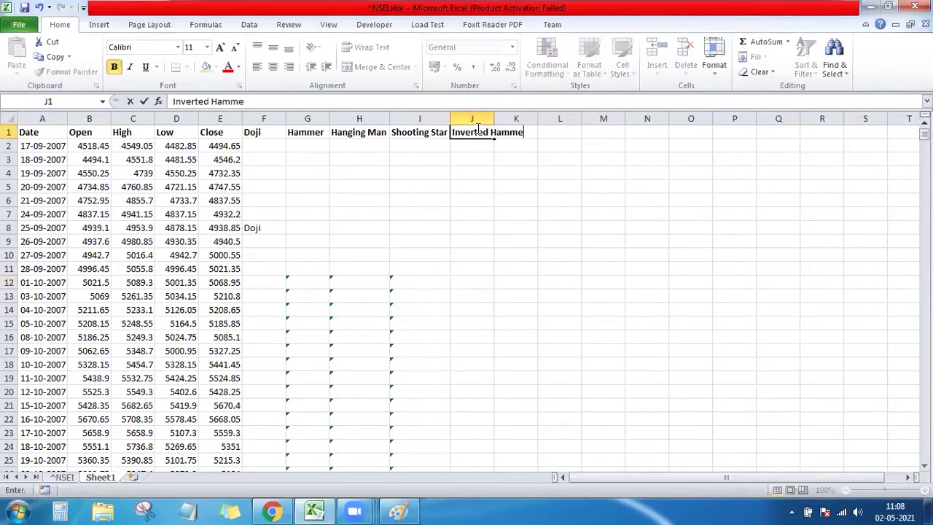
{"action": "type", "text": "r"}
{"action": "left_click", "coordinate": [477, 285]}
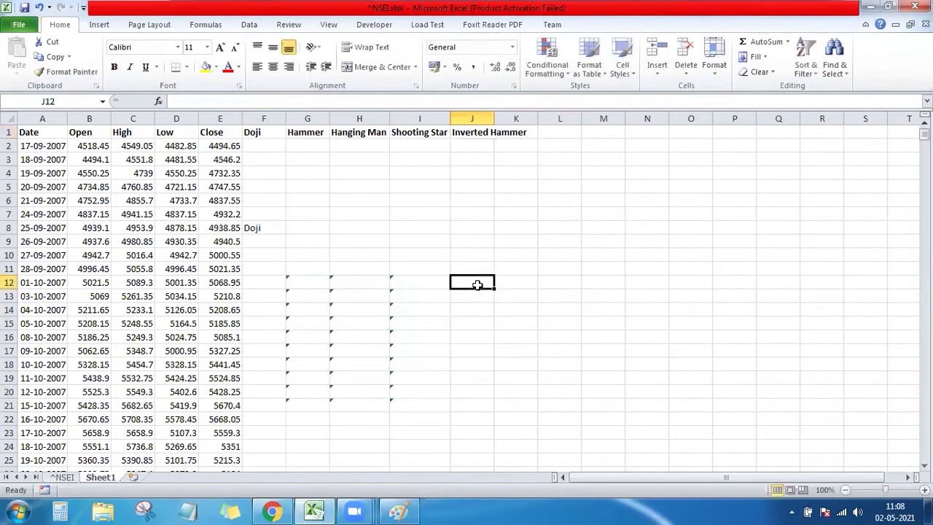
Step: Start J12 with the skeleton =IF(AND(,,), "Inverted Hammer", "")
{"action": "type", "text": "=if"}
{"action": "key", "text": "Tab"}
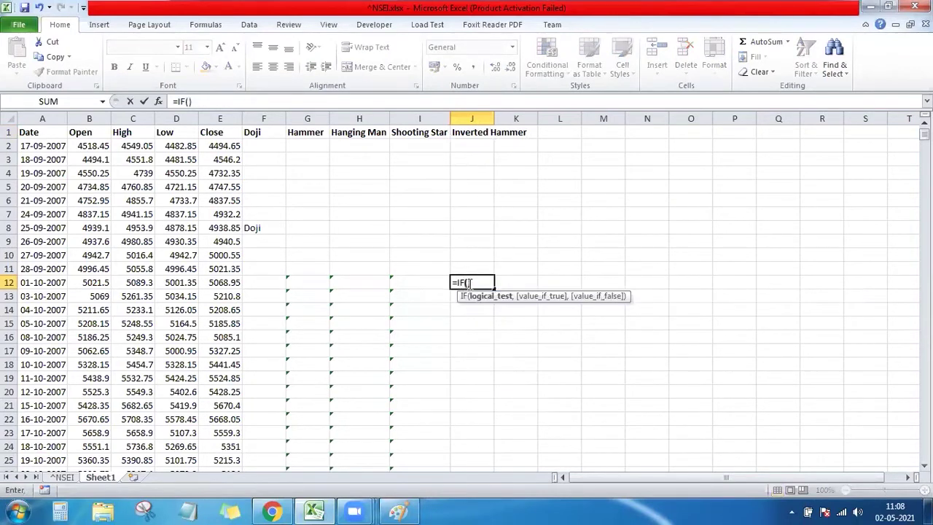
{"action": "type", "text": ")"}
{"action": "left_click", "coordinate": [469, 283]}
{"action": "type", "text": "and"}
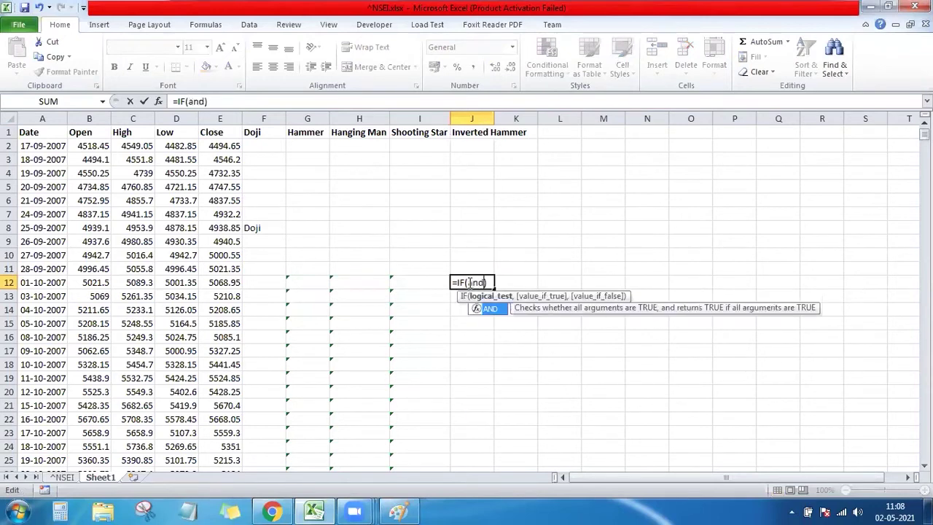
{"action": "key", "text": "Tab"}
{"action": "type", "text": ")"}
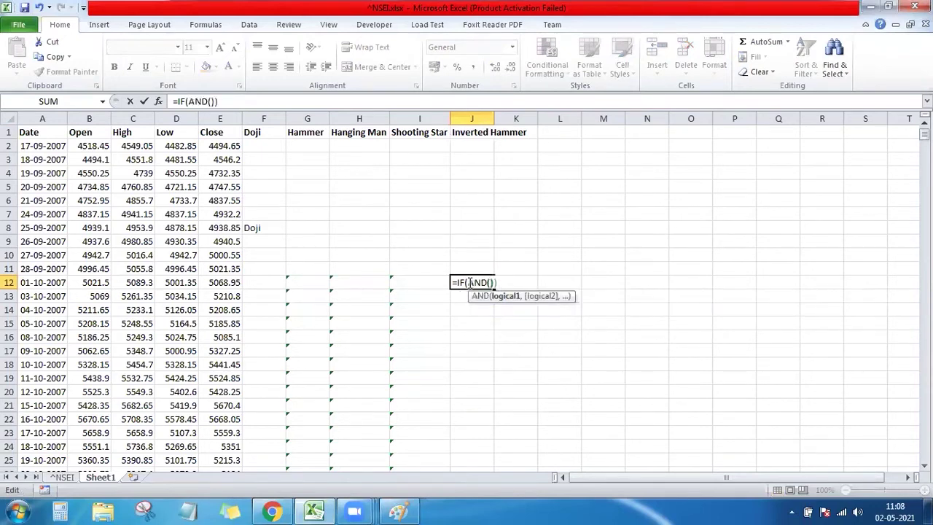
{"action": "type", "text": ", \""}
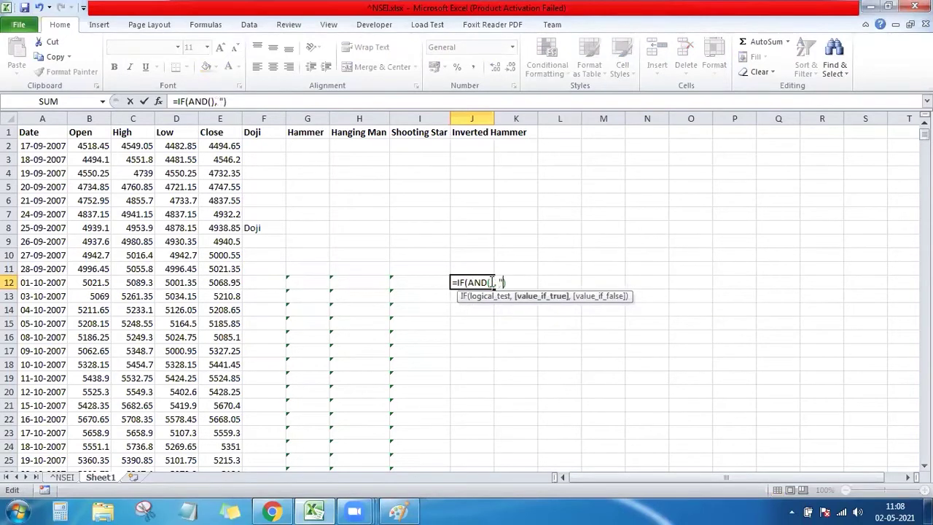
{"action": "type", "text": "Inverted Ha"}
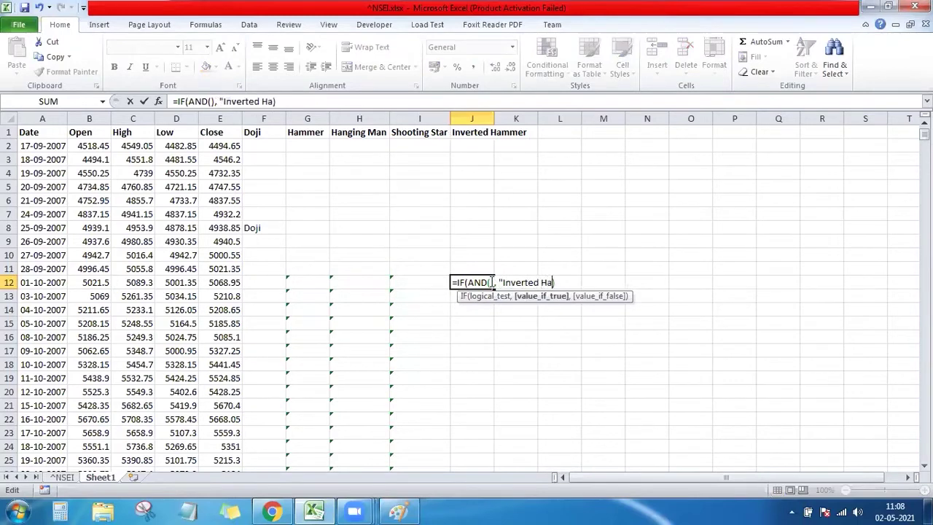
{"action": "type", "text": "mmer\", "}
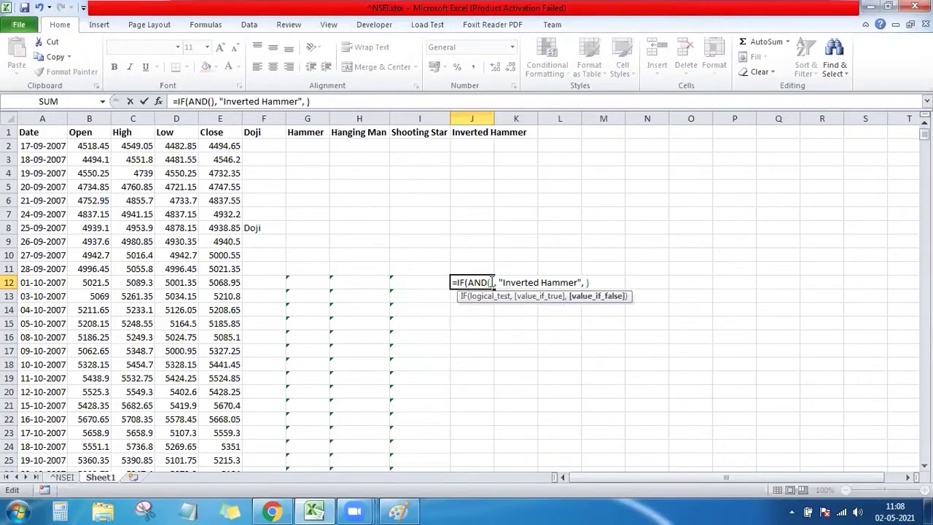
{"action": "type", "text": "\"\""}
{"action": "left_click", "coordinate": [492, 283]}
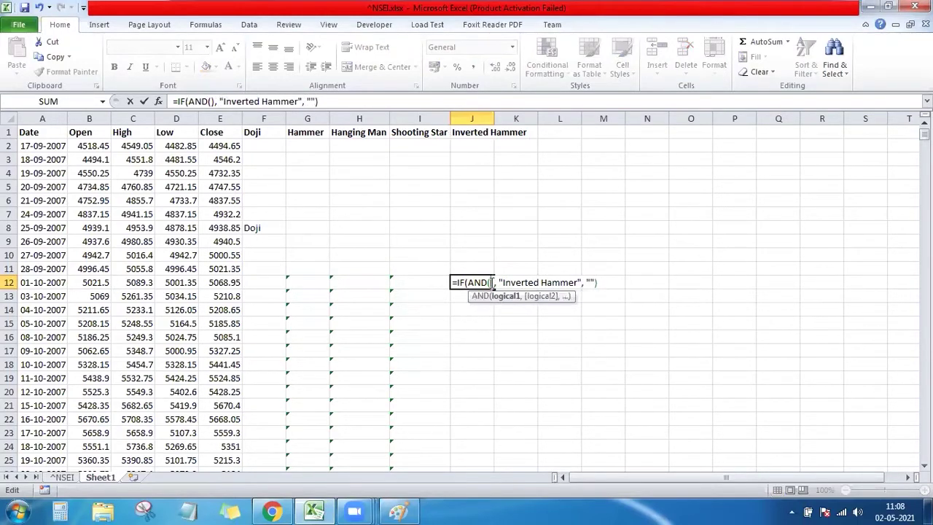
{"action": "type", "text": ",,"}
Step: Build the first AND test as C12-MAX(B12,E12)>3*
{"action": "left_click", "coordinate": [491, 283]}
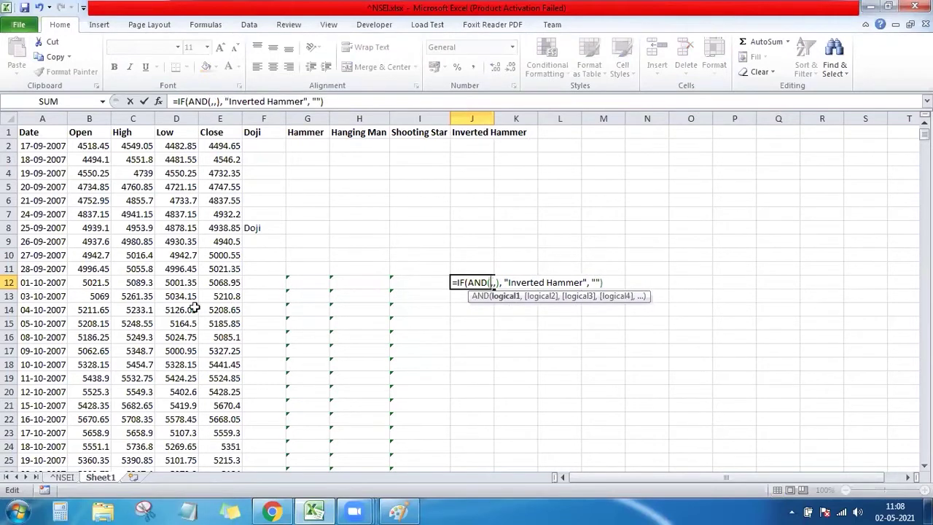
{"action": "left_click", "coordinate": [145, 281]}
{"action": "type", "text": "-"}
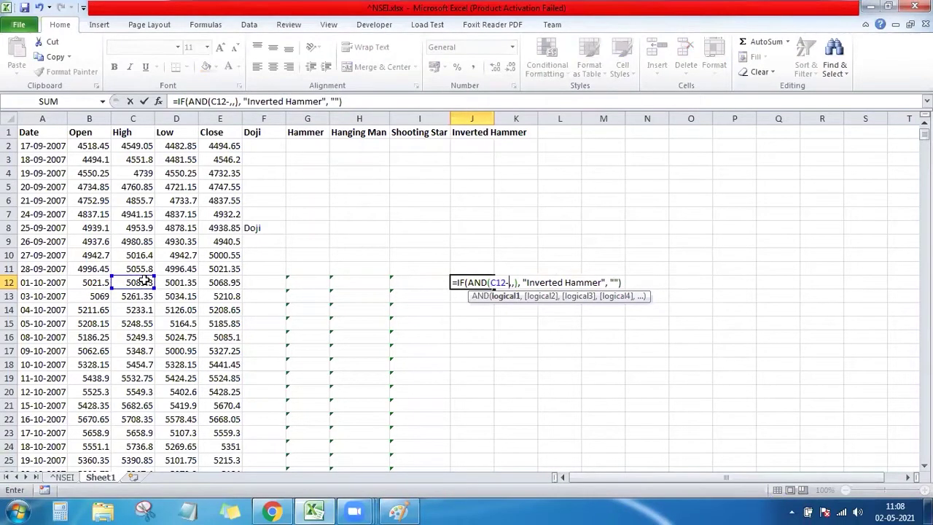
{"action": "type", "text": "MAX("}
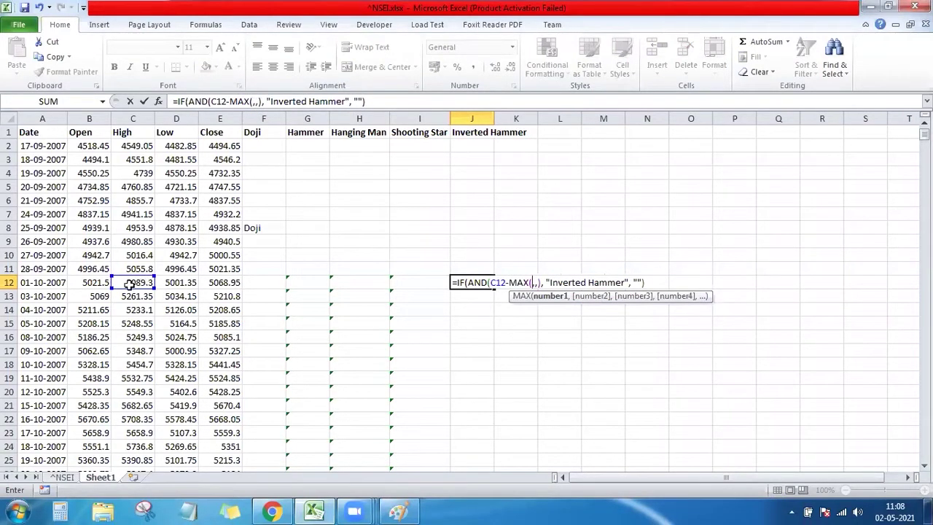
{"action": "left_click", "coordinate": [97, 285]}
{"action": "type", "text": ","}
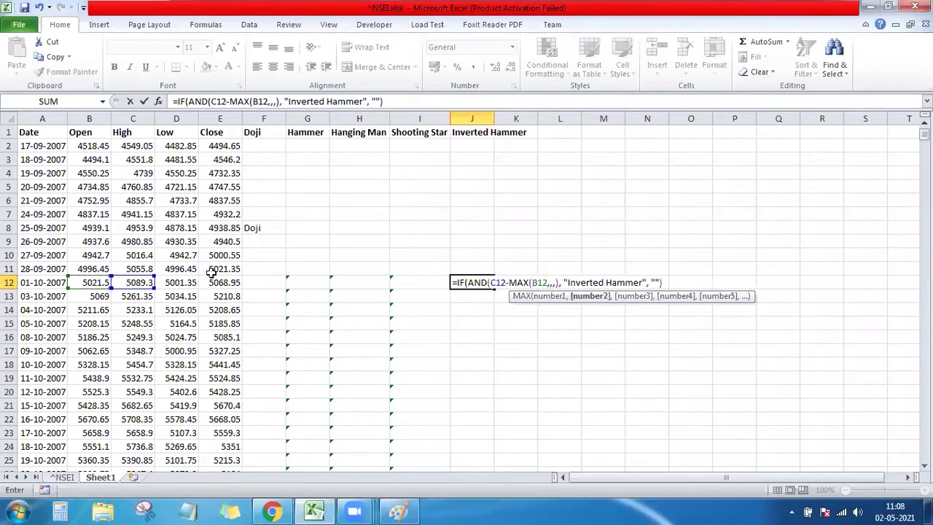
{"action": "left_click", "coordinate": [216, 281]}
{"action": "type", "text": ")"}
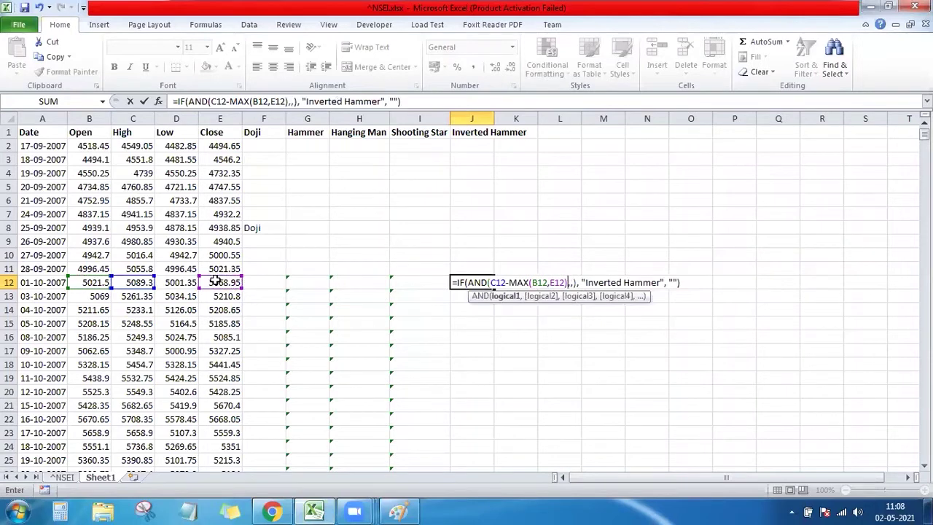
{"action": "type", "text": ">"}
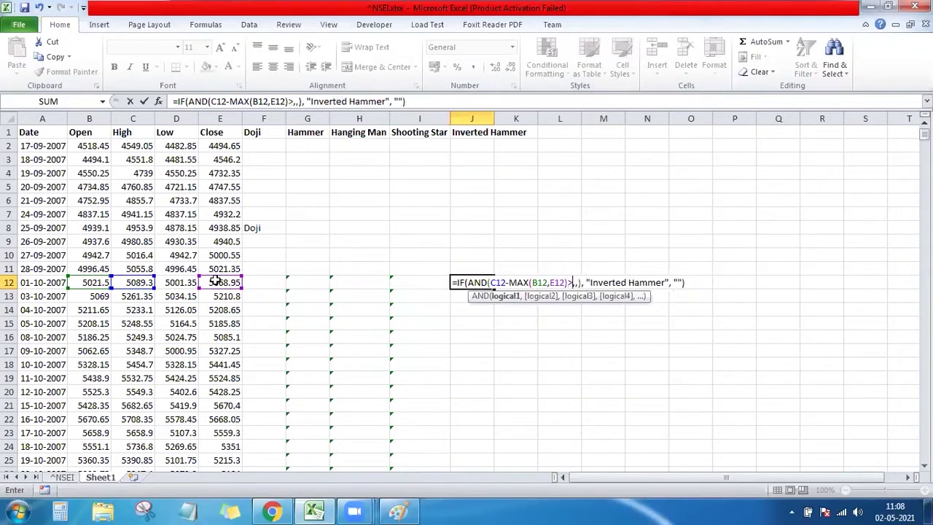
{"action": "type", "text": "3"}
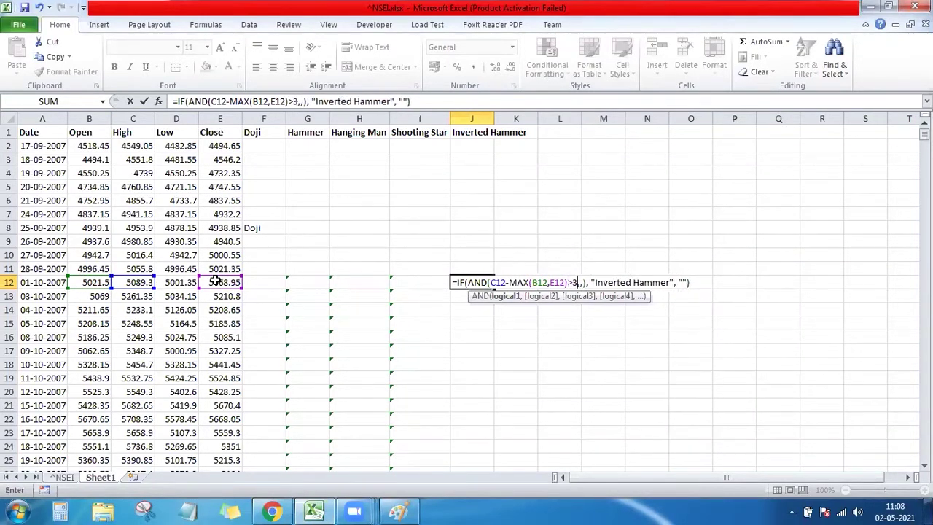
{"action": "type", "text": "*"}
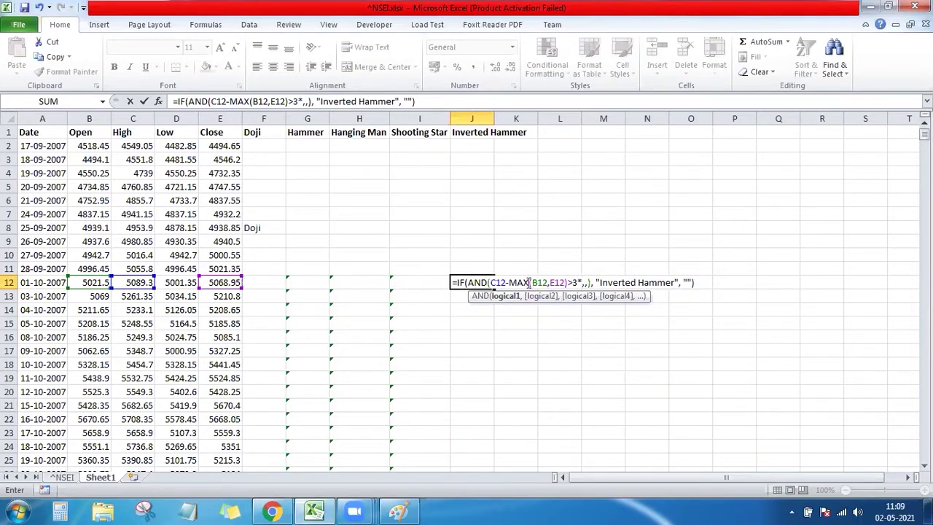
Step: Finish the first test so it reads C12-MAX(B12,E12)>3*MIN(B12,E12)-D12
{"action": "type", "text": "MIN"}
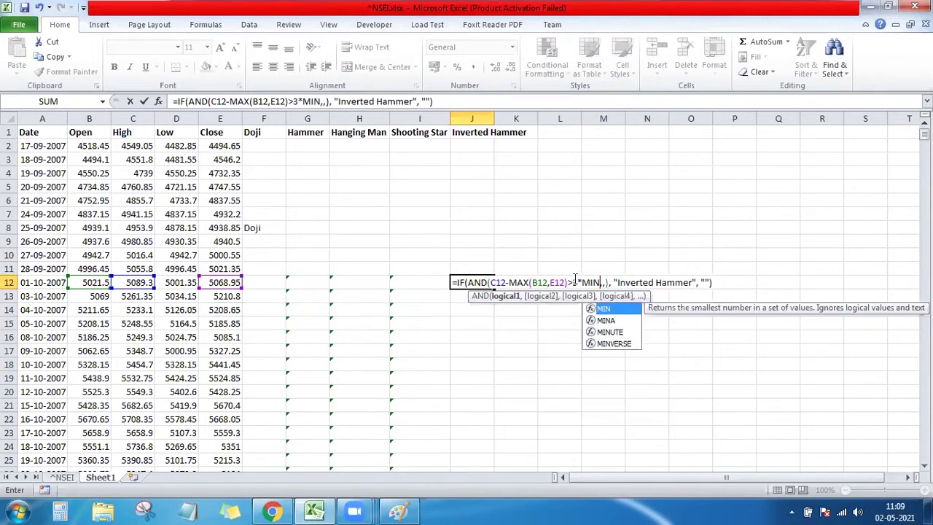
{"action": "type", "text": "("}
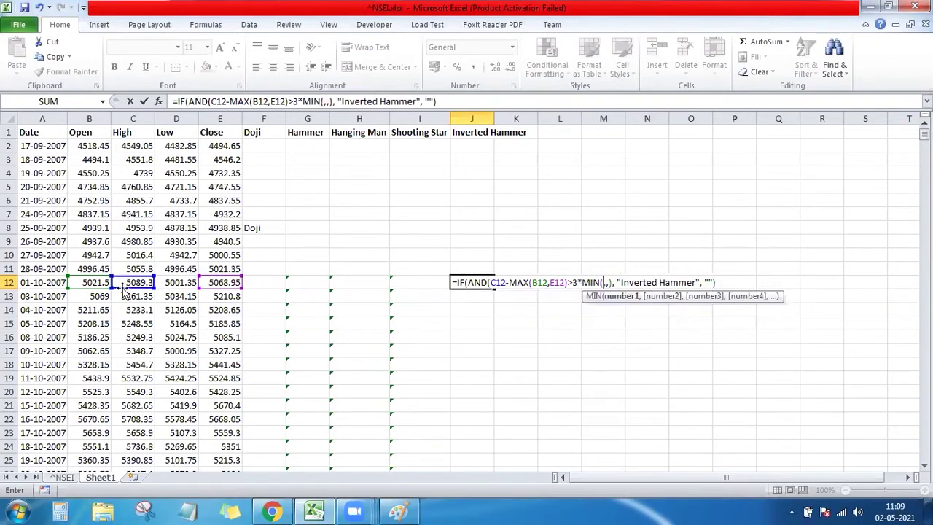
{"action": "left_click", "coordinate": [94, 280]}
{"action": "type", "text": ","}
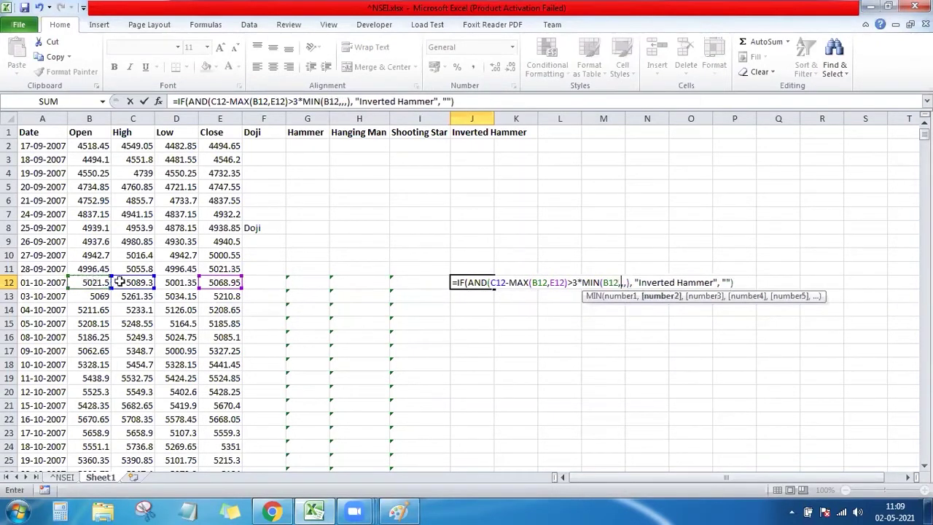
{"action": "left_click", "coordinate": [211, 283]}
{"action": "type", "text": ")-,"}
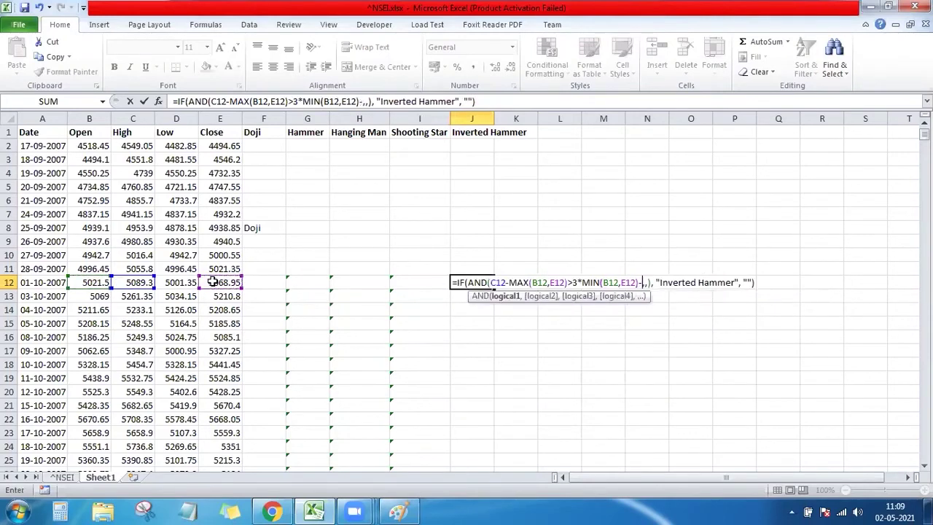
{"action": "type", "text": "-"}
{"action": "left_click", "coordinate": [180, 283]}
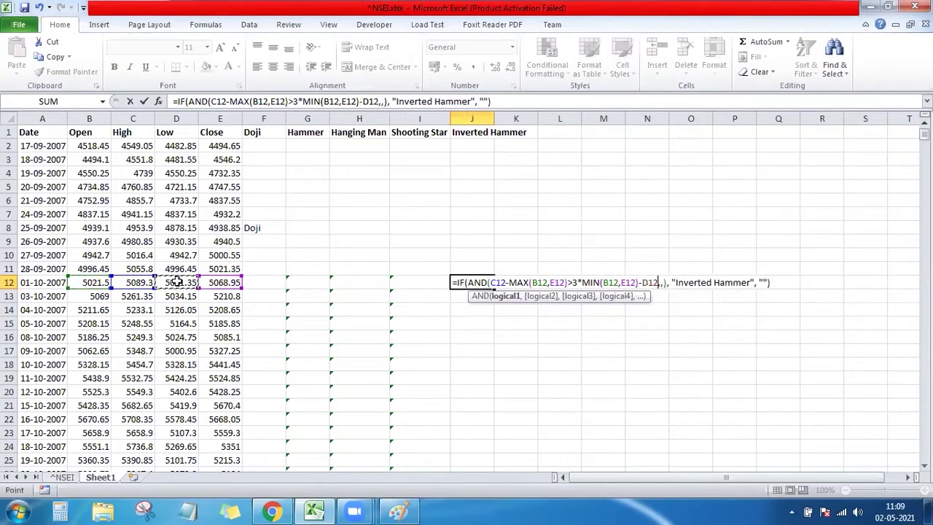
Step: Add the second AND test C12-D12>4*ABS(B12-E12)
{"action": "left_click", "coordinate": [661, 282]}
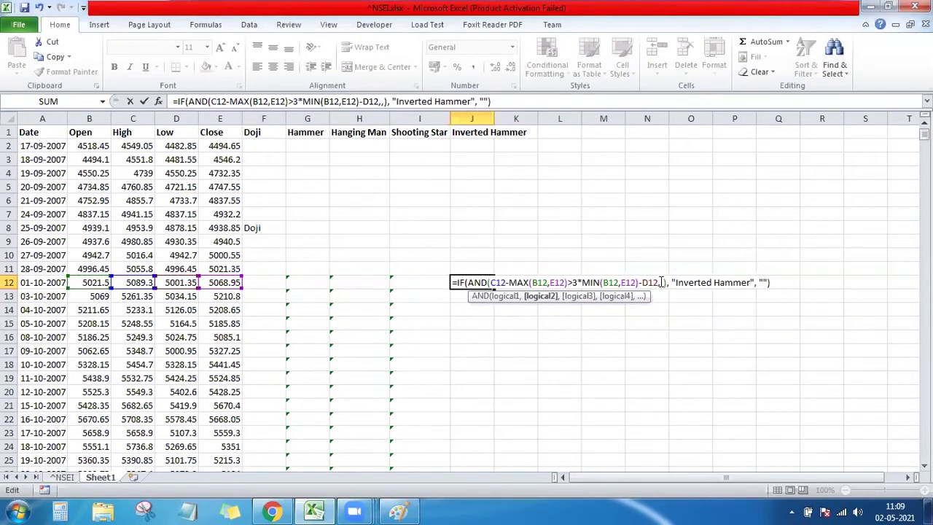
{"action": "left_click", "coordinate": [140, 283]}
{"action": "type", "text": "-"}
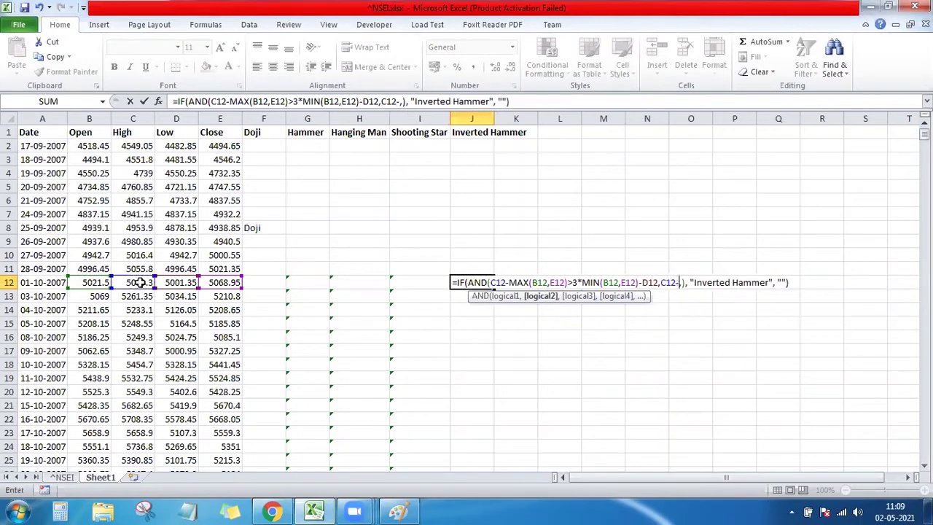
{"action": "left_click", "coordinate": [172, 282]}
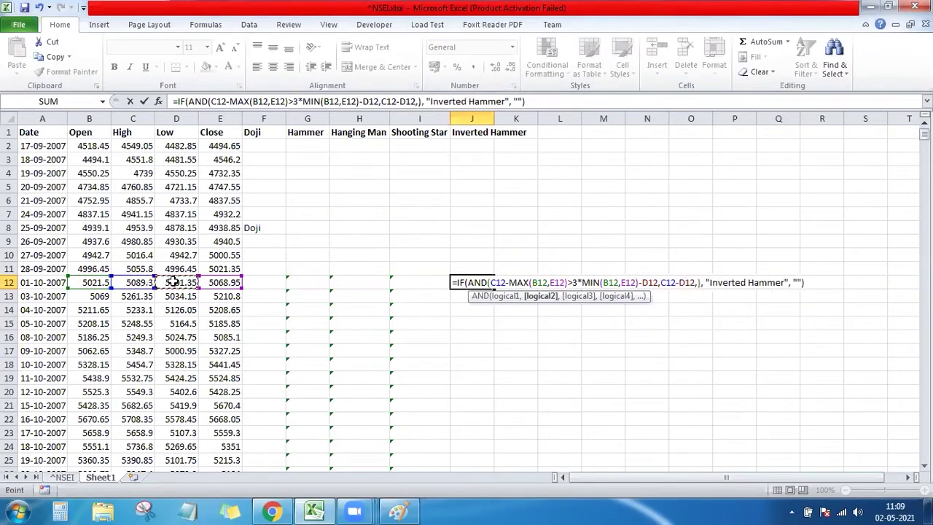
{"action": "type", "text": ">"}
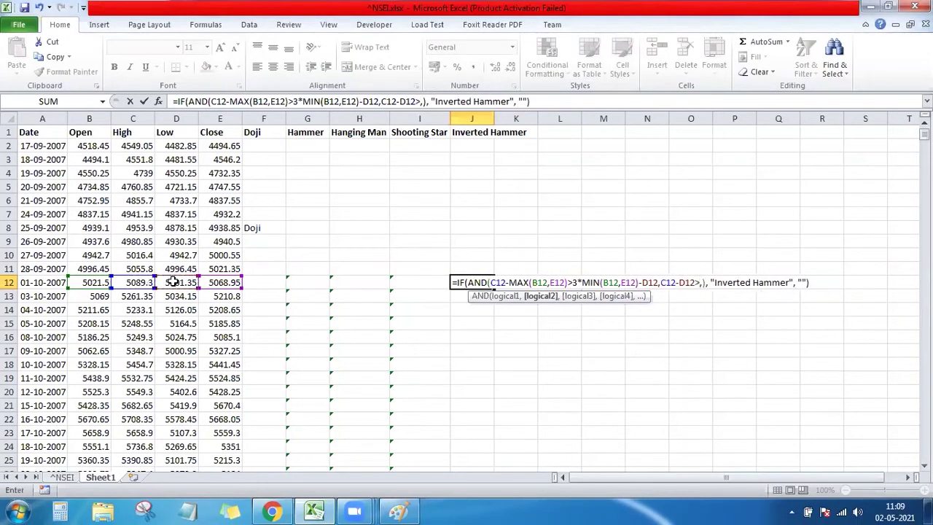
{"action": "type", "text": "4*"}
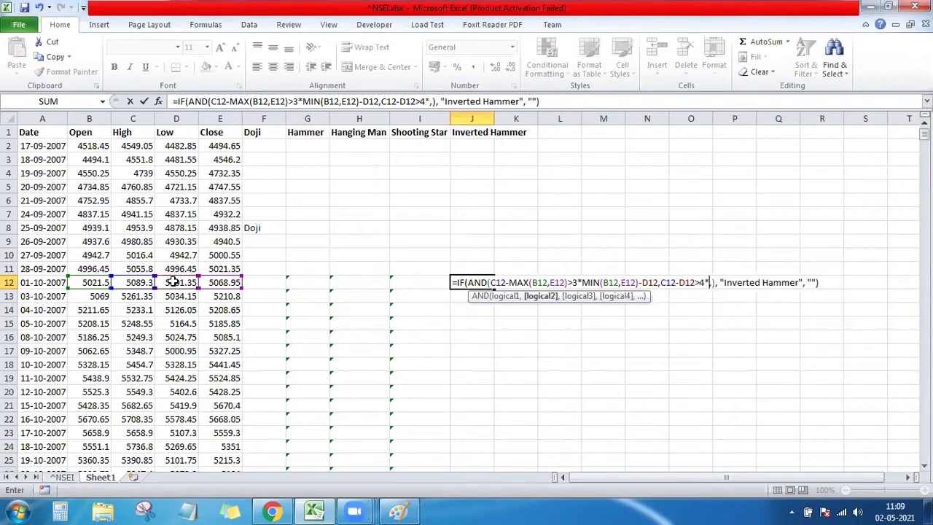
{"action": "type", "text": "a"}
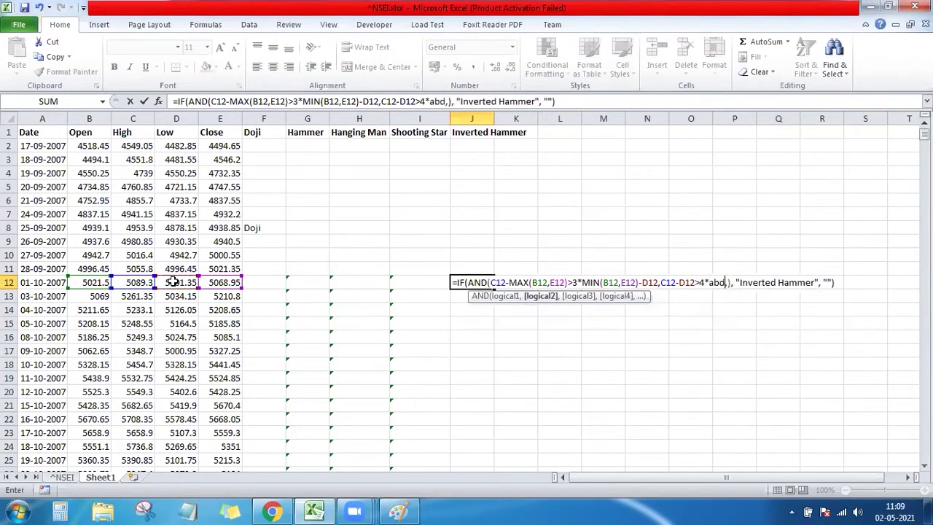
{"action": "type", "text": "b"}
{"action": "key", "text": "Tab"}
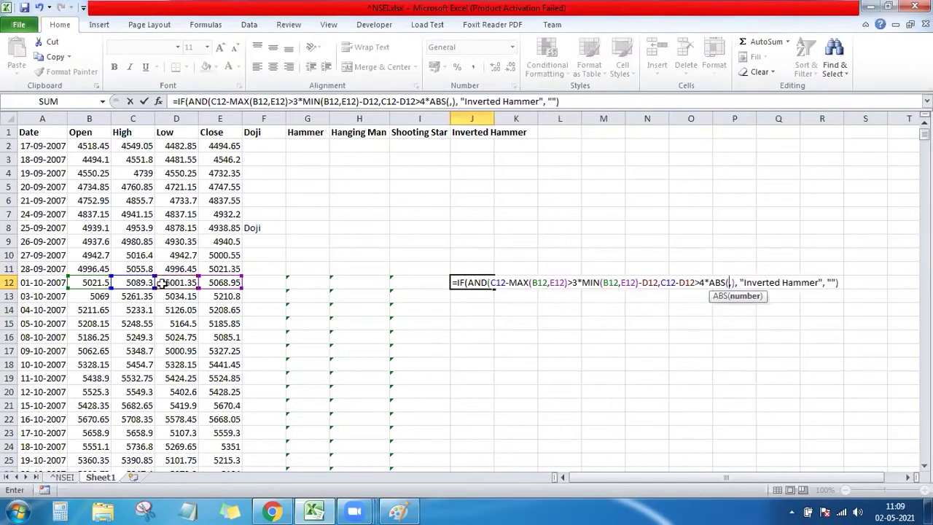
{"action": "left_click", "coordinate": [89, 282]}
{"action": "type", "text": "-"}
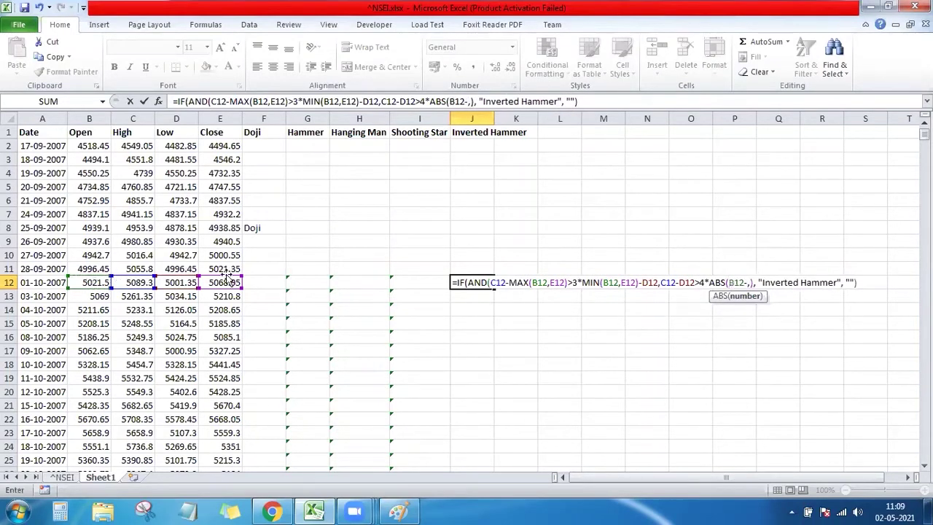
{"action": "left_click", "coordinate": [222, 282]}
{"action": "type", "text": ")"}
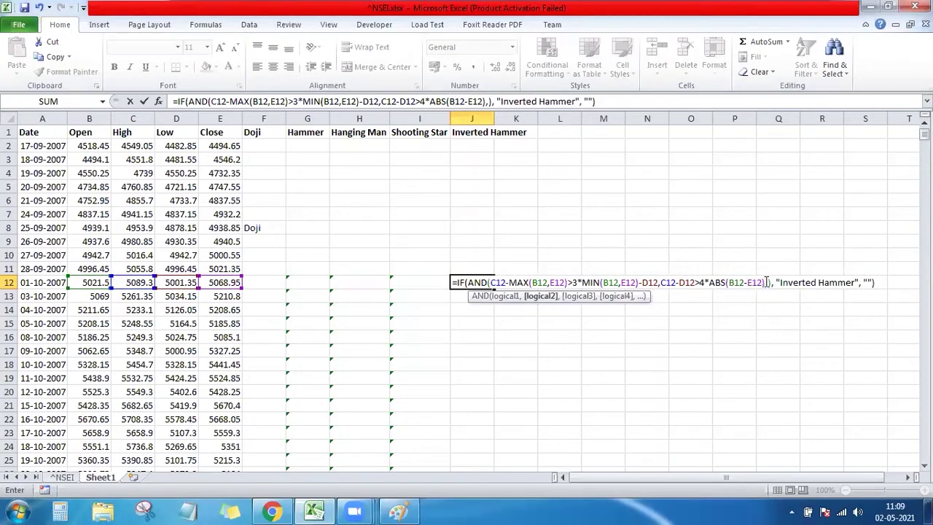
{"action": "left_click", "coordinate": [768, 283]}
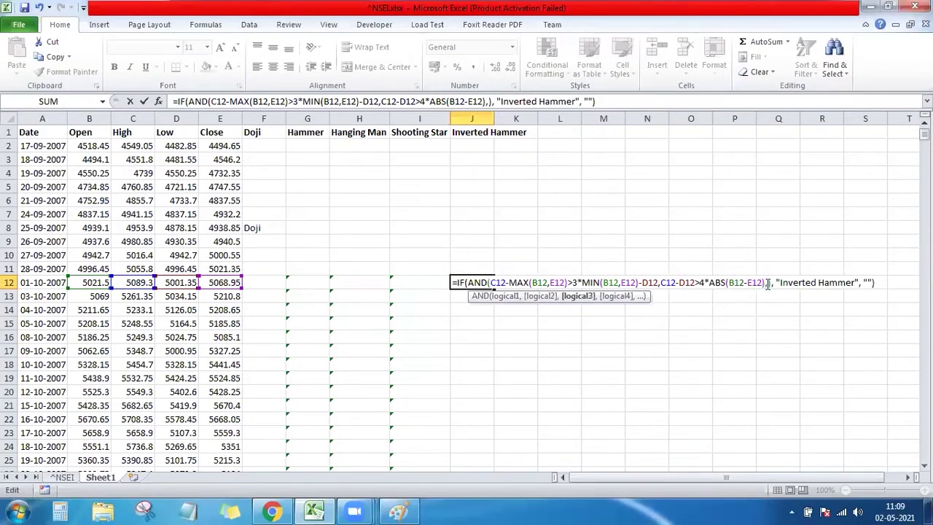
Step: Add the third test D12<=MIN(D3:D12) and enter the finished formula in J12
{"action": "left_click", "coordinate": [186, 282]}
{"action": "type", "text": "<="}
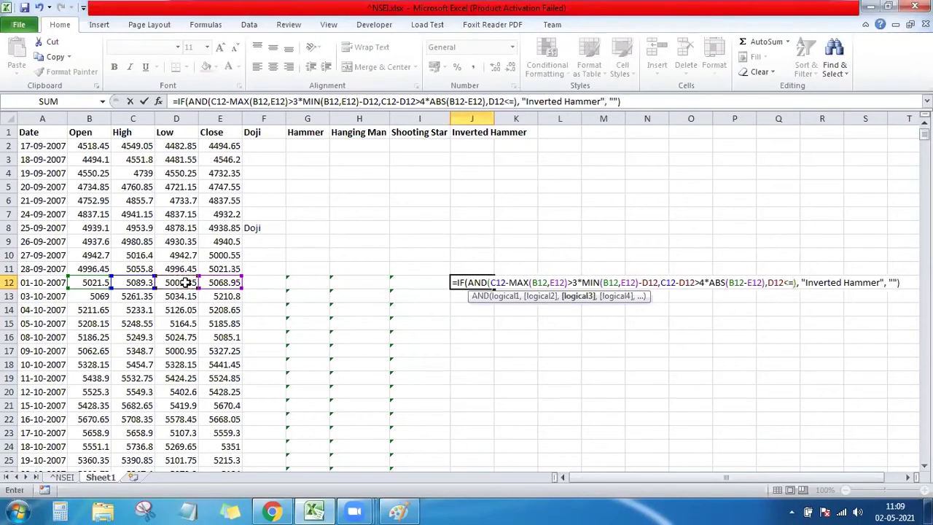
{"action": "type", "text": "N"}
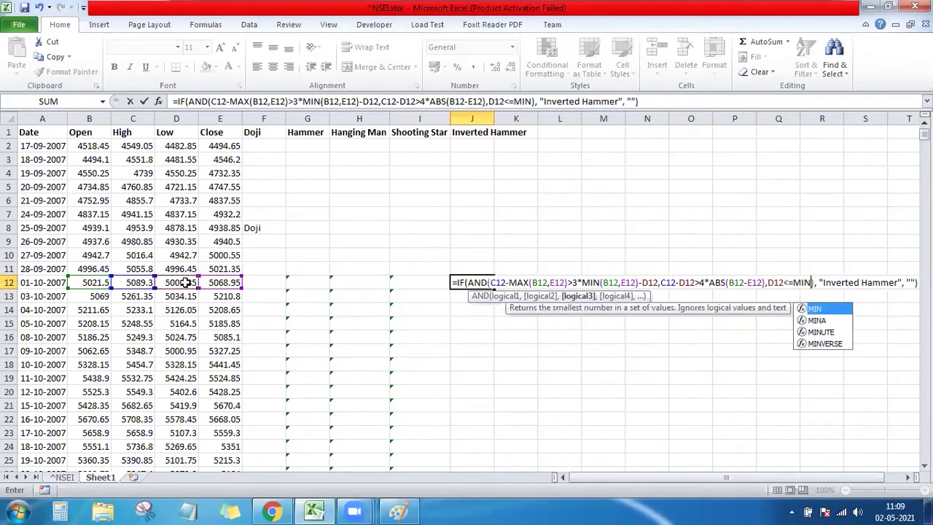
{"action": "type", "text": "()"}
{"action": "key", "text": "Left"}
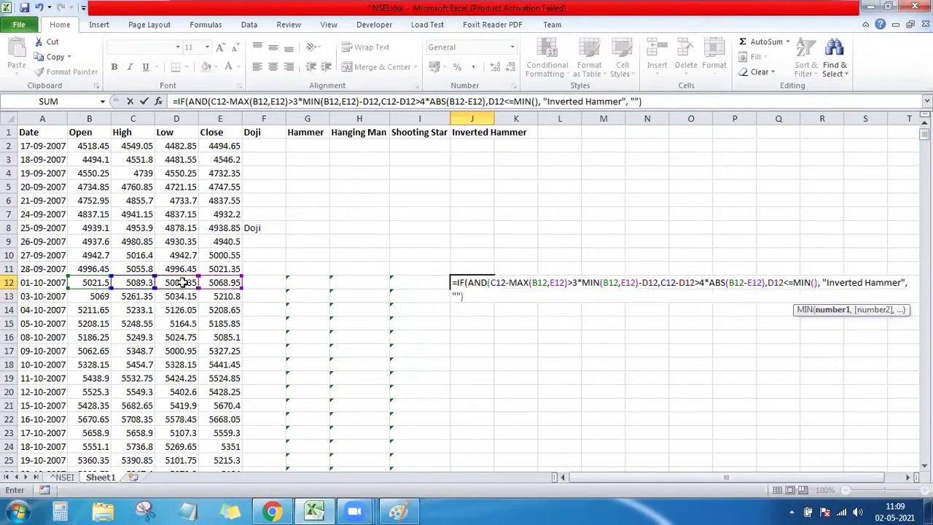
{"action": "left_click_drag", "start_coordinate": [182, 283], "coordinate": [188, 160]}
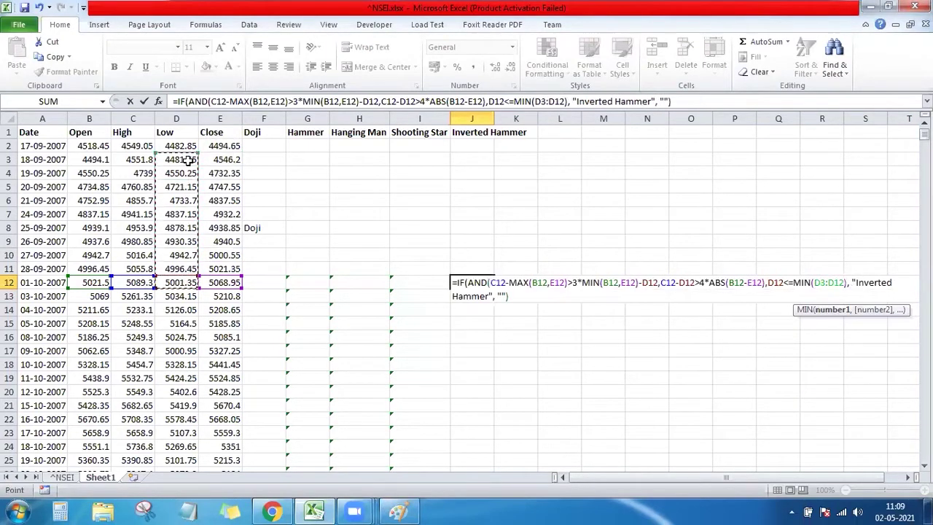
{"action": "type", "text": ")"}
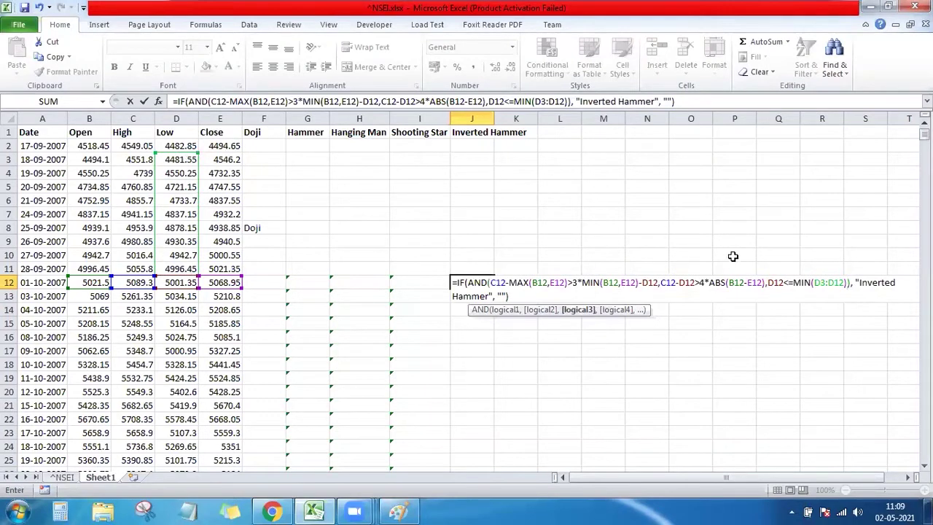
{"action": "key", "text": "ctrl+Return"}
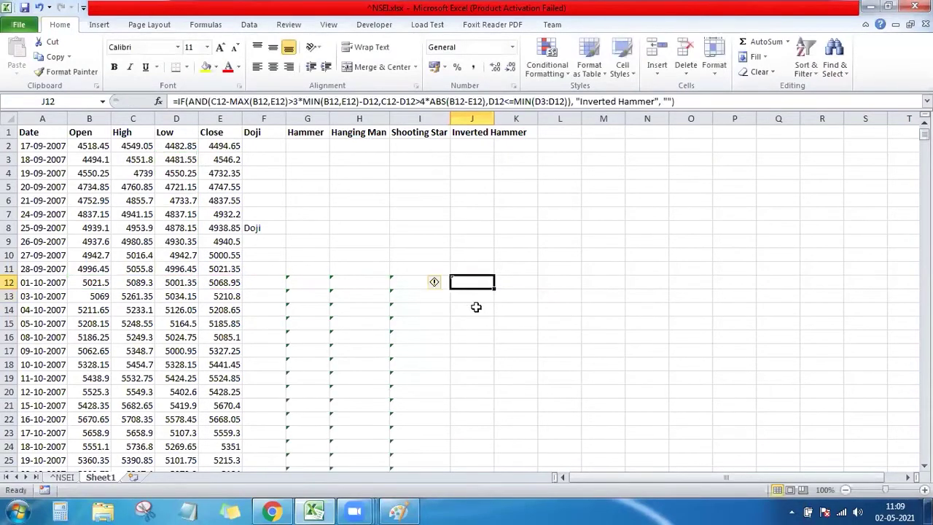
Step: Fill the J12 formula down column J to the last data row
{"action": "double_click", "coordinate": [495, 287]}
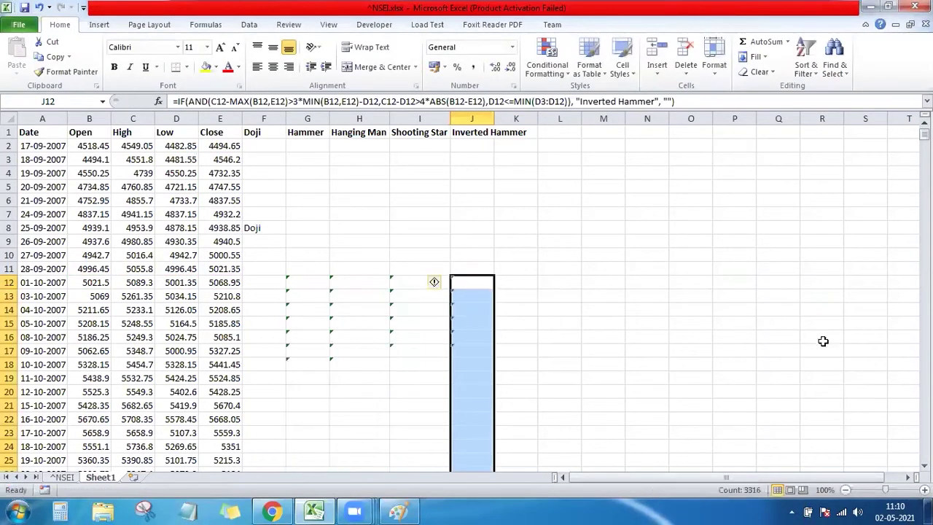
{"action": "scroll", "coordinate": [467, 292], "scroll_direction": "down", "scroll_amount": 8}
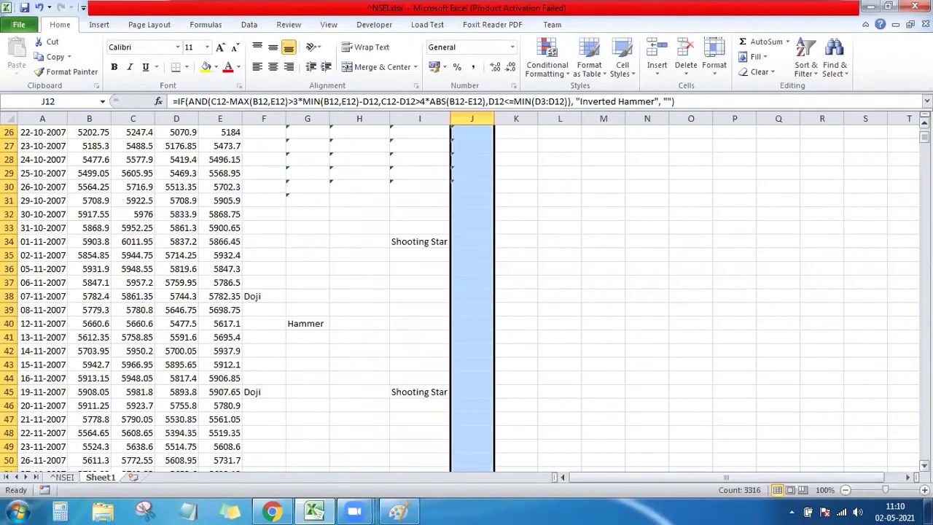
{"action": "left_click_drag", "start_coordinate": [924, 135], "coordinate": [924, 148]}
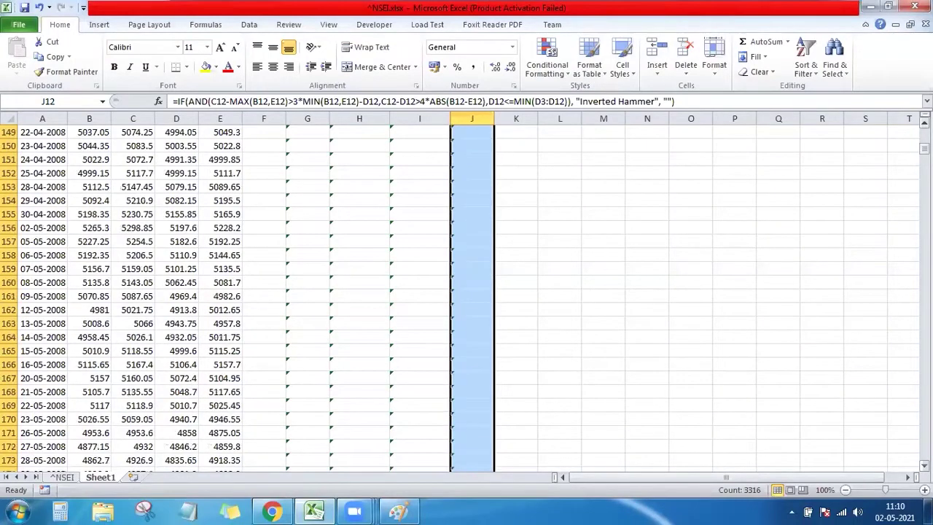
{"action": "left_click_drag", "start_coordinate": [924, 148], "coordinate": [924, 155]}
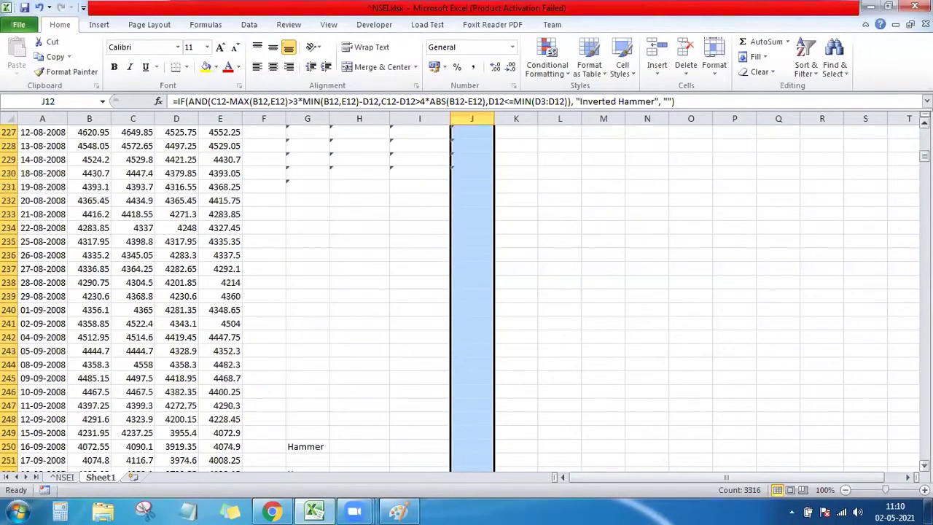
Step: Step down column J checking the Inverted Hammer results, which are all blank
{"action": "left_click", "coordinate": [485, 196]}
{"action": "key", "text": "Down"}
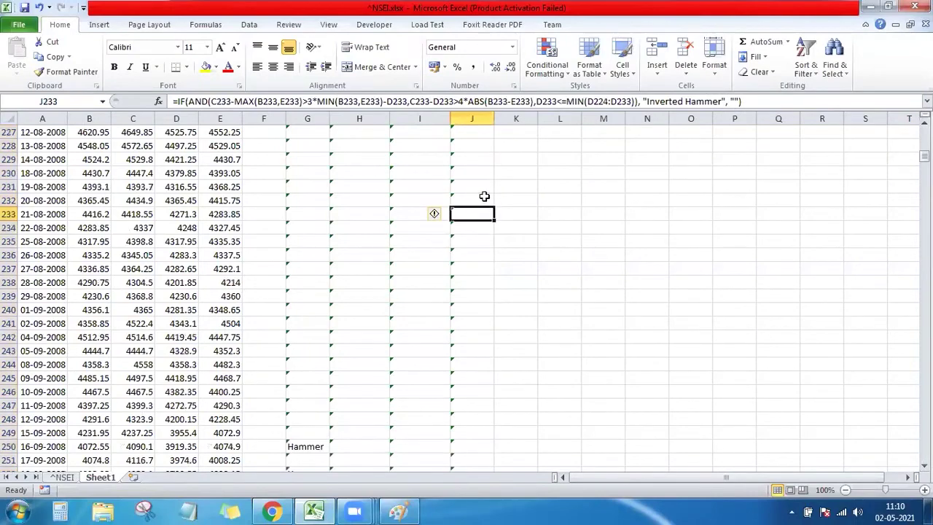
{"action": "key", "text": "Down"}
{"action": "key", "text": "Down"}
{"action": "key", "text": "Down"}
{"action": "key", "text": "Down"}
{"action": "key", "text": "Down"}
{"action": "key", "text": "Down"}
{"action": "key", "text": "Down"}
{"action": "key", "text": "Down"}
{"action": "key", "text": "Down"}
{"action": "key", "text": "Down"}
{"action": "key", "text": "Down"}
{"action": "key", "text": "Down"}
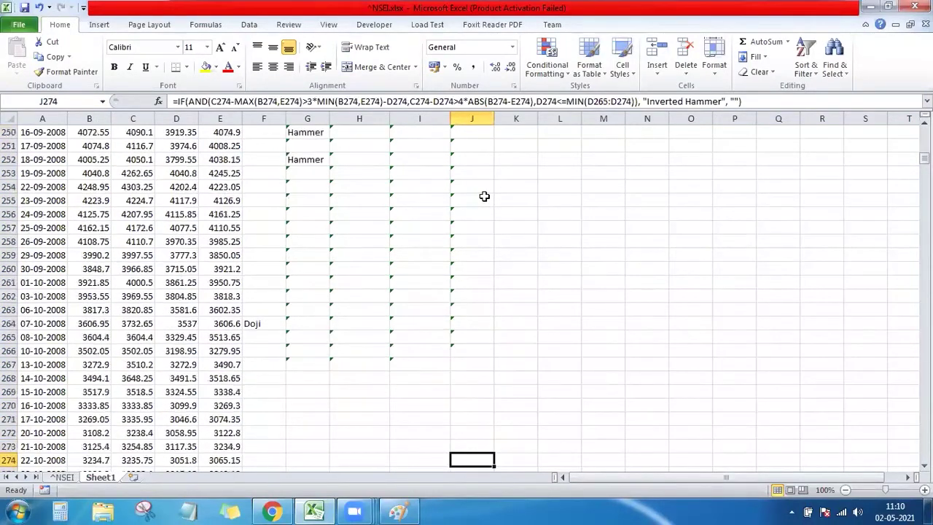
{"action": "key", "text": "Down"}
{"action": "key", "text": "Down"}
{"action": "key", "text": "Down"}
{"action": "key", "text": "Down"}
{"action": "key", "text": "Down"}
{"action": "key", "text": "Down"}
{"action": "key", "text": "Down"}
{"action": "key", "text": "Down"}
{"action": "key", "text": "Down"}
{"action": "key", "text": "Down"}
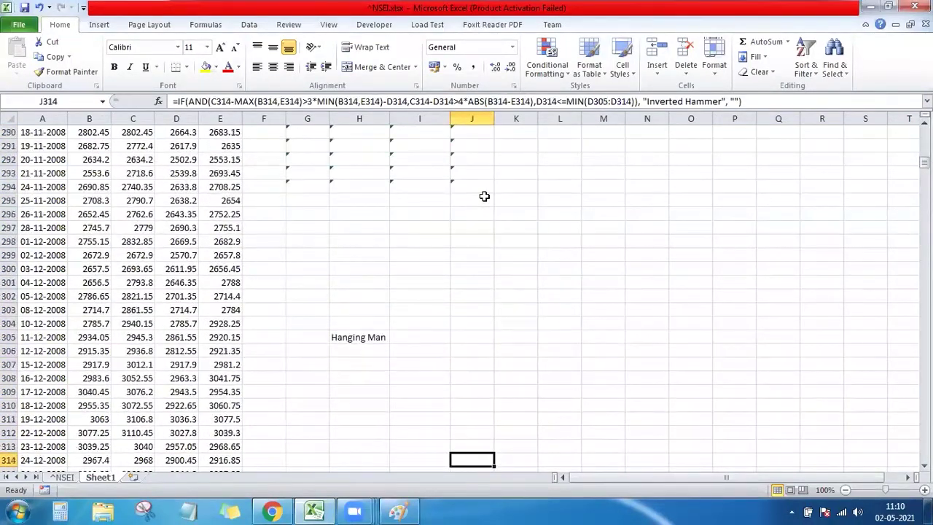
{"action": "key", "text": "Down"}
{"action": "key", "text": "Down"}
{"action": "key", "text": "Down"}
{"action": "key", "text": "Down"}
{"action": "key", "text": "Down"}
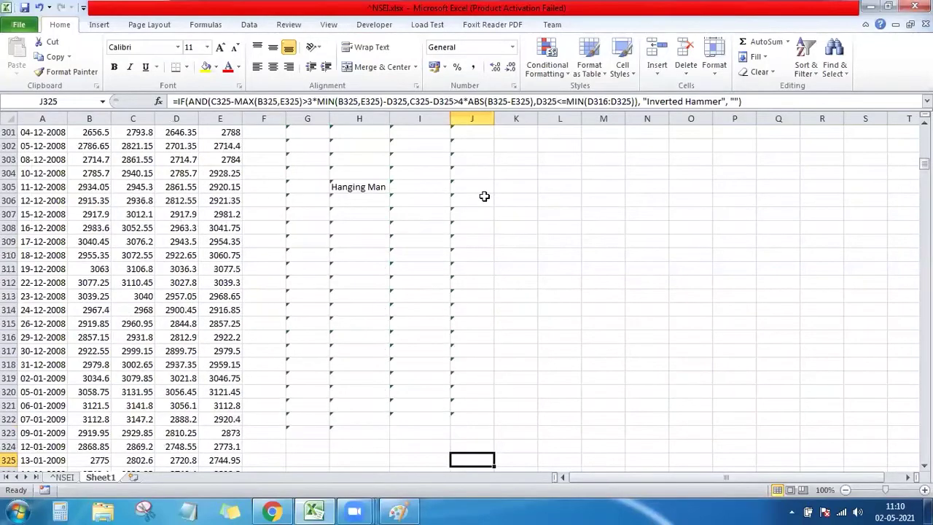
{"action": "key", "text": "Down"}
{"action": "key", "text": "Down"}
{"action": "key", "text": "Down"}
{"action": "key", "text": "Down"}
{"action": "key", "text": "Down"}
{"action": "key", "text": "Down"}
{"action": "key", "text": "Down"}
{"action": "key", "text": "Down"}
{"action": "key", "text": "Down"}
{"action": "key", "text": "Down"}
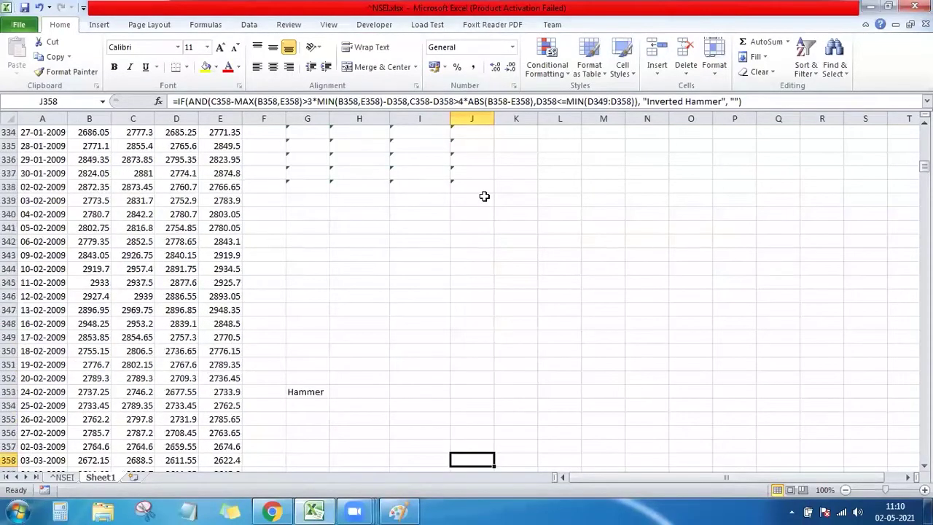
{"action": "key", "text": "Down"}
{"action": "key", "text": "Down"}
{"action": "key", "text": "Down"}
{"action": "key", "text": "Down"}
{"action": "key", "text": "Down"}
{"action": "key", "text": "Down"}
{"action": "key", "text": "Down"}
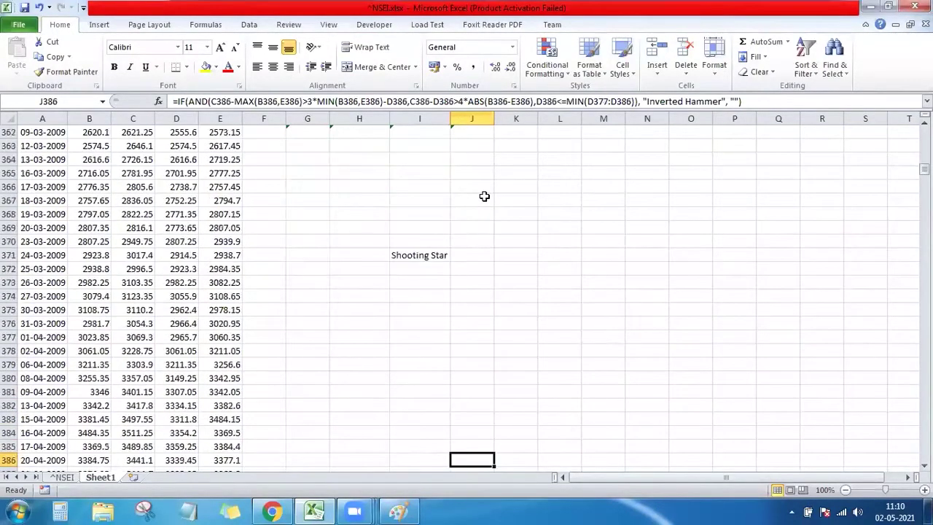
{"action": "key", "text": "Down"}
{"action": "key", "text": "Down"}
{"action": "key", "text": "Down"}
{"action": "key", "text": "Down"}
{"action": "key", "text": "Down"}
{"action": "key", "text": "Down"}
{"action": "key", "text": "Down"}
{"action": "key", "text": "Down"}
{"action": "key", "text": "Down"}
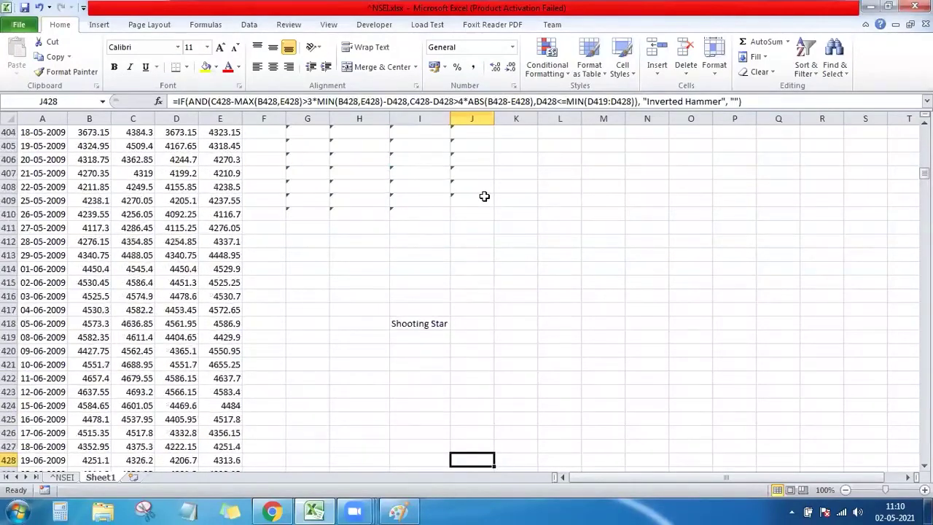
{"action": "key", "text": "Down"}
{"action": "key", "text": "Down"}
{"action": "key", "text": "Down"}
{"action": "key", "text": "Down"}
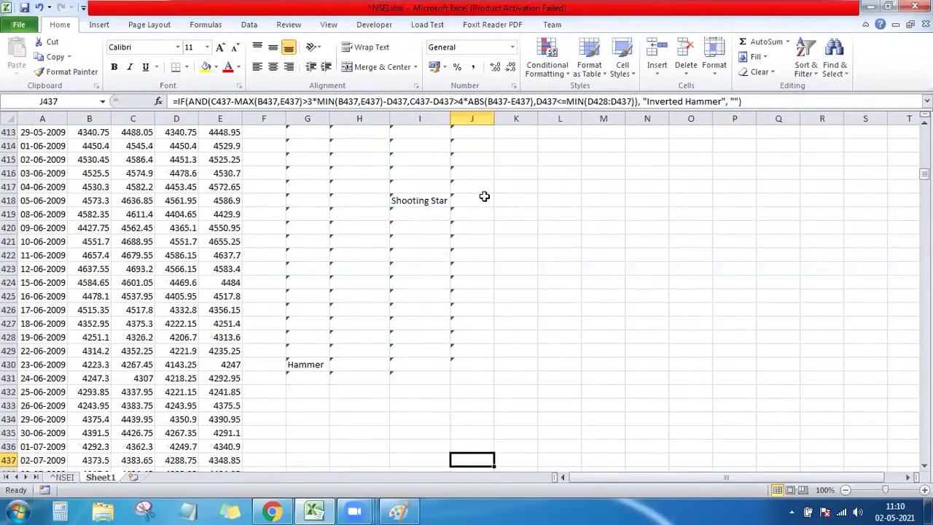
{"action": "key", "text": "Down"}
{"action": "key", "text": "Down"}
{"action": "key", "text": "Down"}
{"action": "key", "text": "Down"}
{"action": "key", "text": "Down"}
{"action": "key", "text": "Down"}
{"action": "key", "text": "Down"}
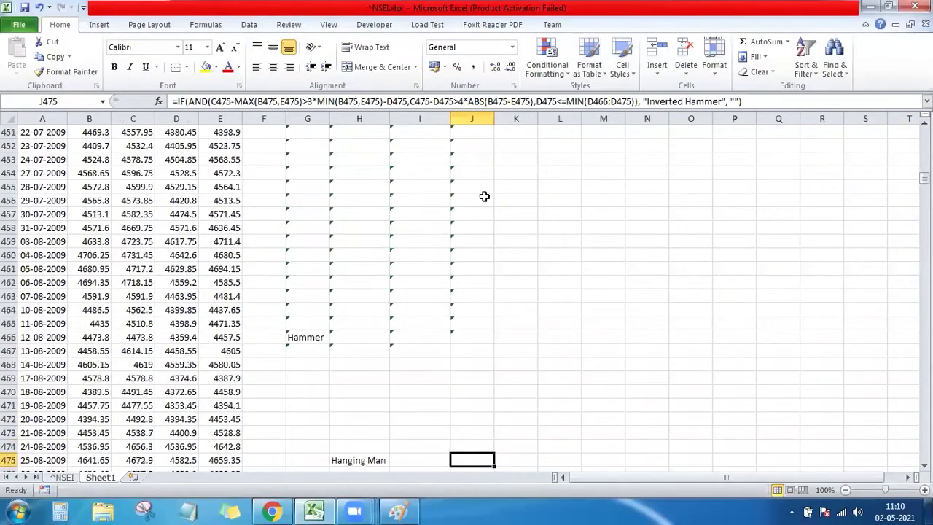
{"action": "key", "text": "Down"}
{"action": "key", "text": "Down"}
{"action": "key", "text": "Down"}
{"action": "key", "text": "Down"}
{"action": "key", "text": "Down"}
{"action": "key", "text": "Down"}
{"action": "key", "text": "Down"}
{"action": "key", "text": "Down"}
{"action": "key", "text": "Down"}
{"action": "key", "text": "Down"}
{"action": "key", "text": "Down"}
{"action": "key", "text": "Down"}
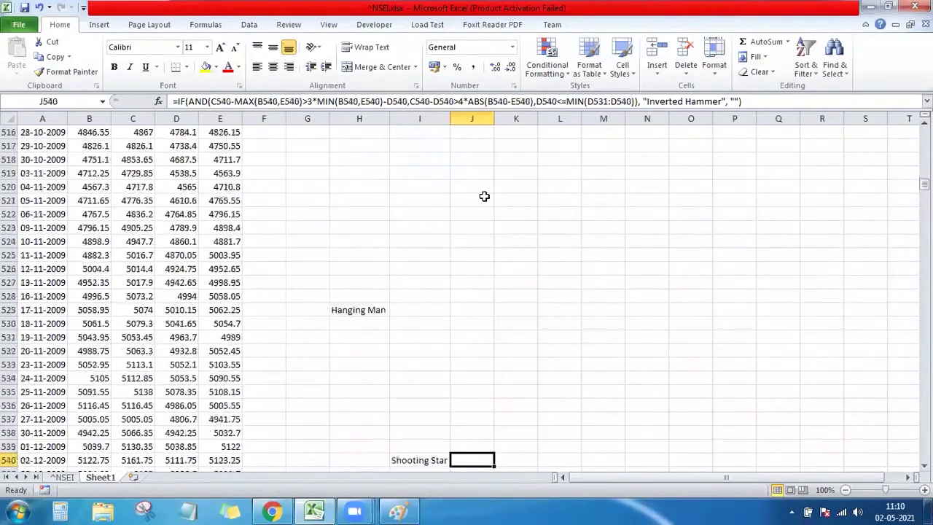
{"action": "key", "text": "Down"}
{"action": "key", "text": "Down"}
{"action": "key", "text": "Down"}
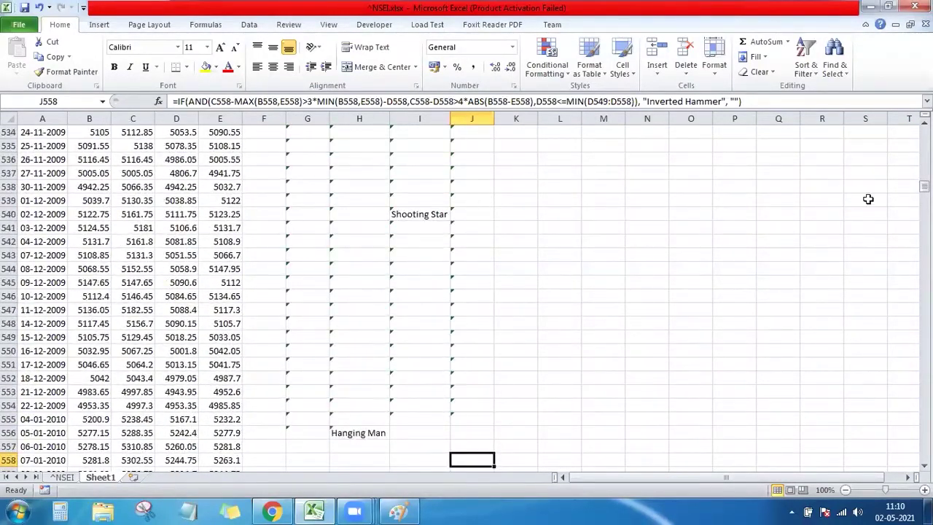
{"action": "mouse_move", "coordinate": [924, 186]}
{"action": "left_mouse_down"}
{"action": "mouse_move", "coordinate": [924, 238]}
{"action": "mouse_move", "coordinate": [923, 132]}
{"action": "mouse_move", "coordinate": [924, 456]}
{"action": "left_mouse_up"}
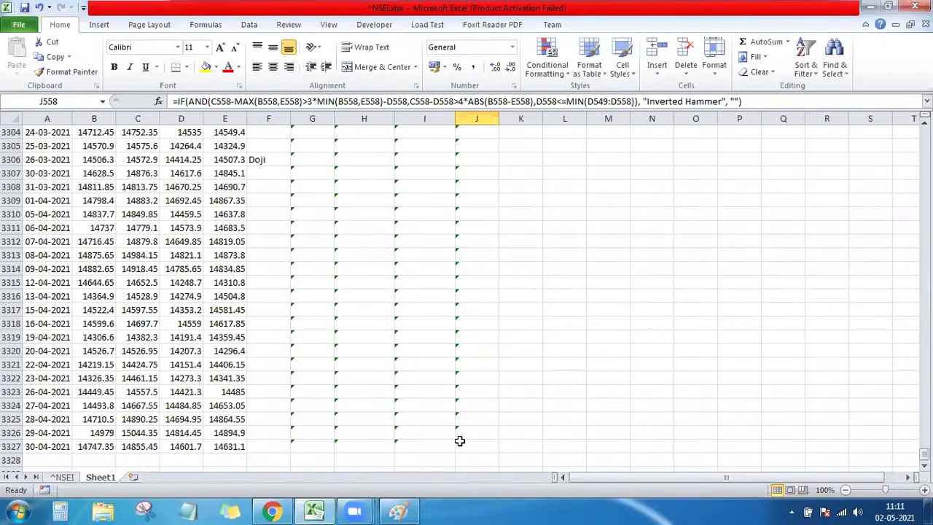
Step: Inspect the J3327 formula and its error-check options in the last data row
{"action": "left_click", "coordinate": [459, 442]}
{"action": "left_click", "coordinate": [443, 446]}
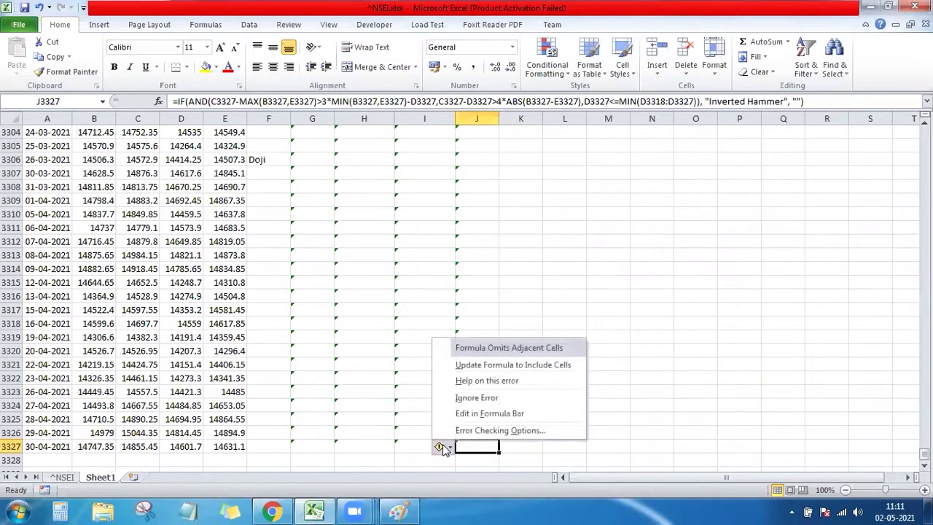
{"action": "left_click", "coordinate": [547, 450]}
{"action": "key", "text": "Left"}
{"action": "key", "text": "Up"}
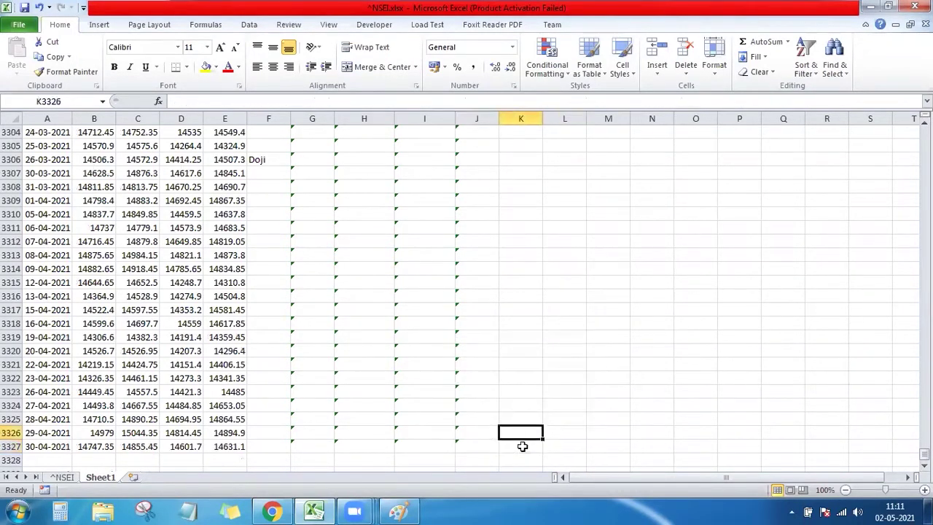
{"action": "key", "text": "Up"}
{"action": "key", "text": "Up"}
{"action": "key", "text": "Up"}
Step: Move up through earlier dates and zoom out to see many more rows
{"action": "key", "text": "Up"}
{"action": "key", "text": "Up"}
{"action": "key", "text": "Up"}
{"action": "key", "text": "Up"}
{"action": "key", "text": "Up"}
{"action": "key", "text": "Up"}
{"action": "key", "text": "Up"}
{"action": "key", "text": "Up"}
{"action": "key", "text": "Up"}
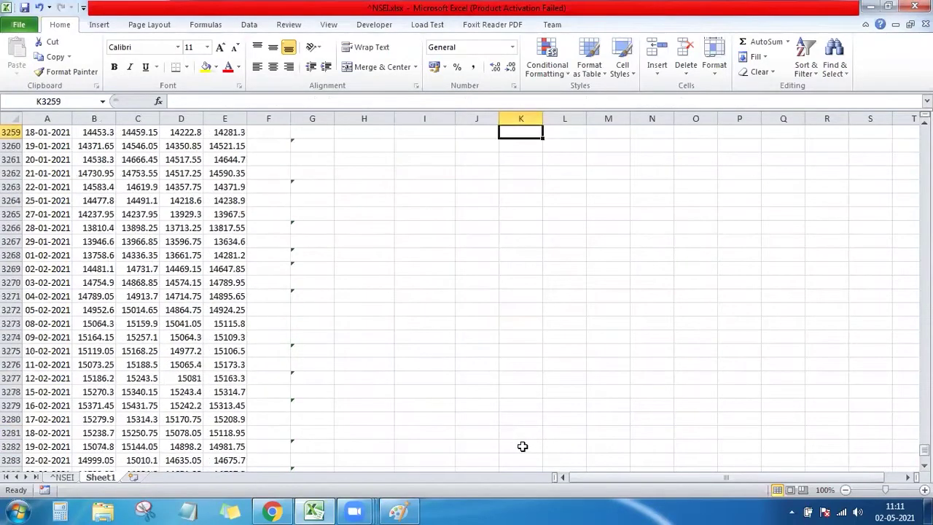
{"action": "key", "text": "Up"}
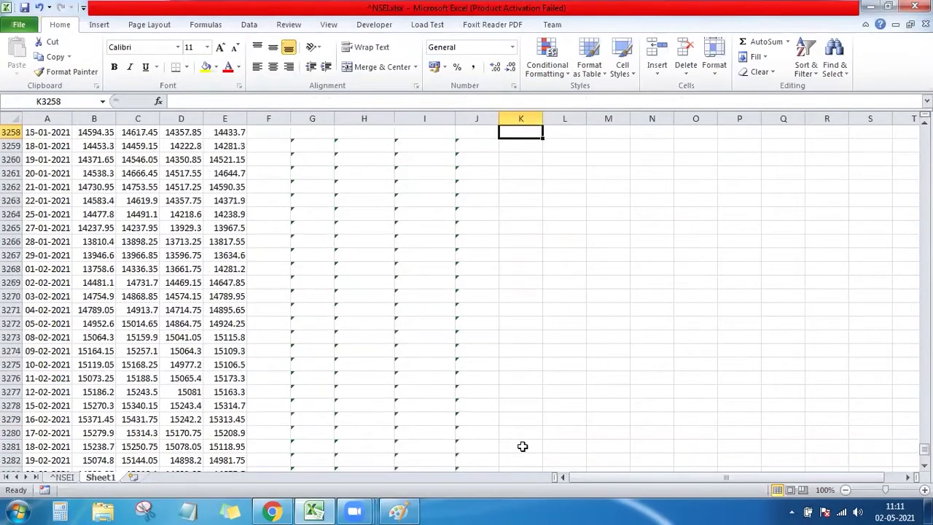
{"action": "key", "text": "Up"}
{"action": "key", "text": "Up"}
{"action": "key", "text": "Up"}
{"action": "key", "text": "Up"}
{"action": "key", "text": "Up"}
{"action": "key", "text": "Up"}
{"action": "key", "text": "Up"}
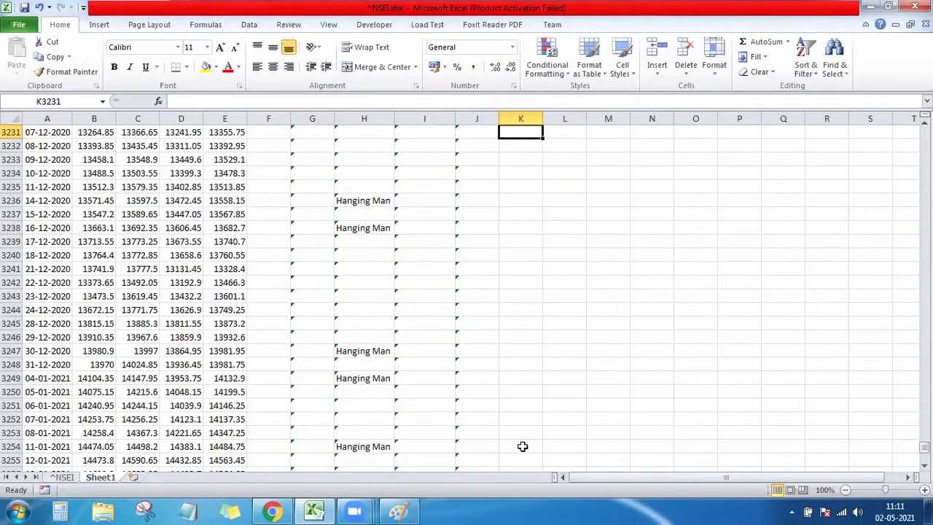
{"action": "key", "text": "Up"}
{"action": "key", "text": "Up"}
{"action": "key", "text": "Up"}
{"action": "key", "text": "Up"}
{"action": "key", "text": "Up"}
{"action": "key", "text": "Up"}
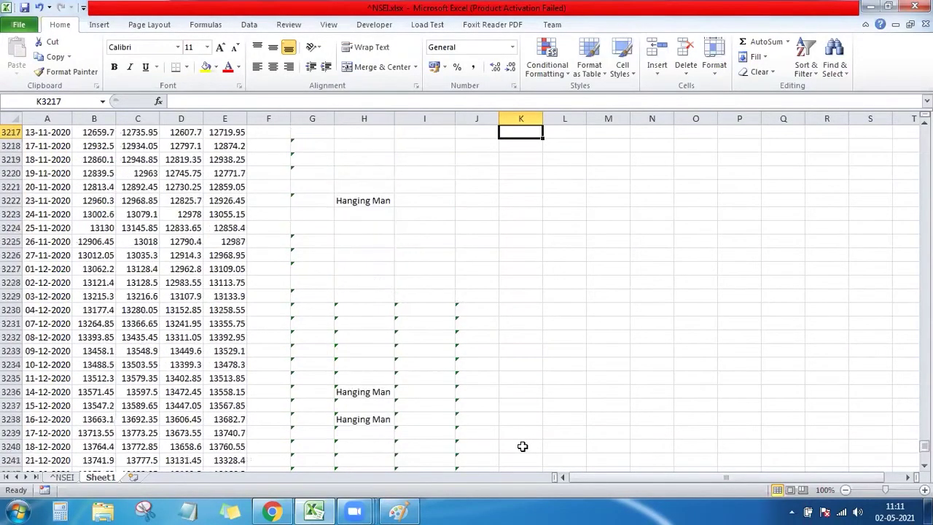
{"action": "key", "text": "Up"}
{"action": "key", "text": "Up"}
{"action": "key", "text": "Up"}
{"action": "key", "text": "Up"}
{"action": "key", "text": "Up"}
{"action": "key", "text": "Up"}
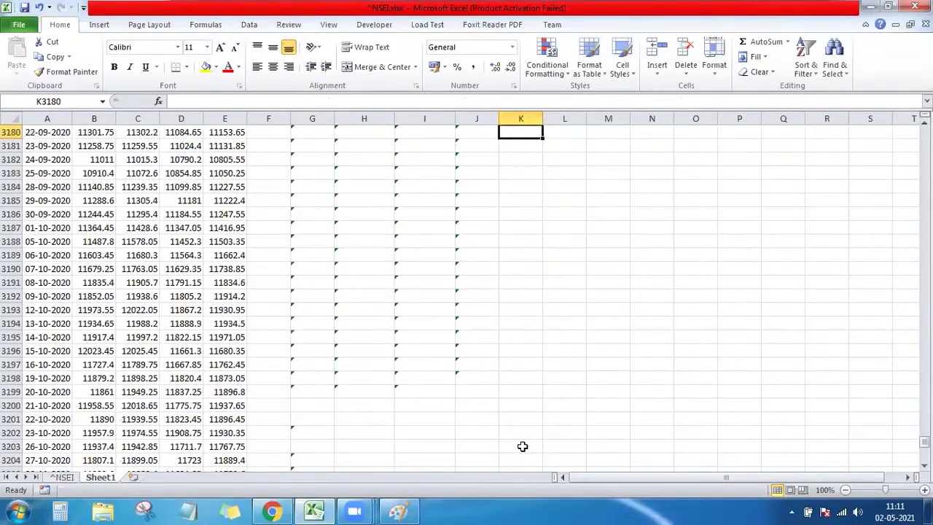
{"action": "left_click", "coordinate": [846, 489]}
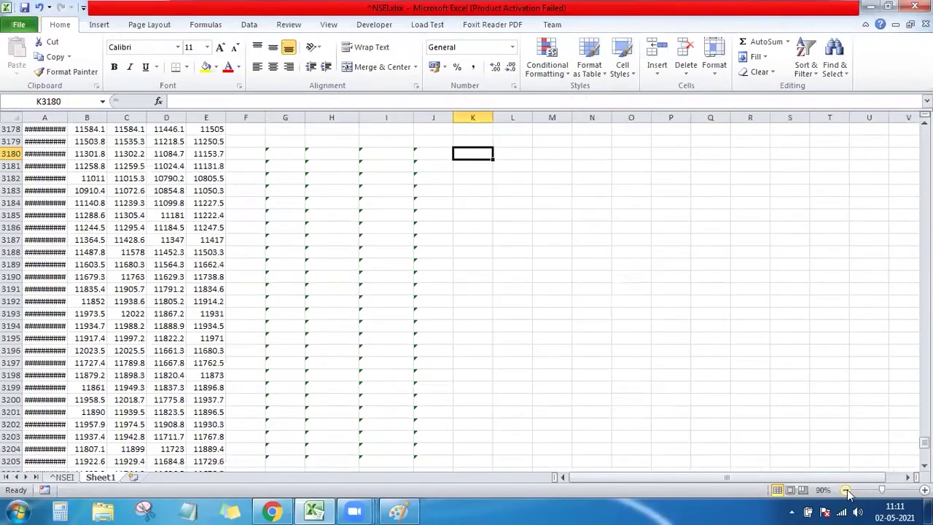
{"action": "left_click", "coordinate": [846, 489]}
{"action": "left_click", "coordinate": [846, 490]}
{"action": "left_click", "coordinate": [846, 489]}
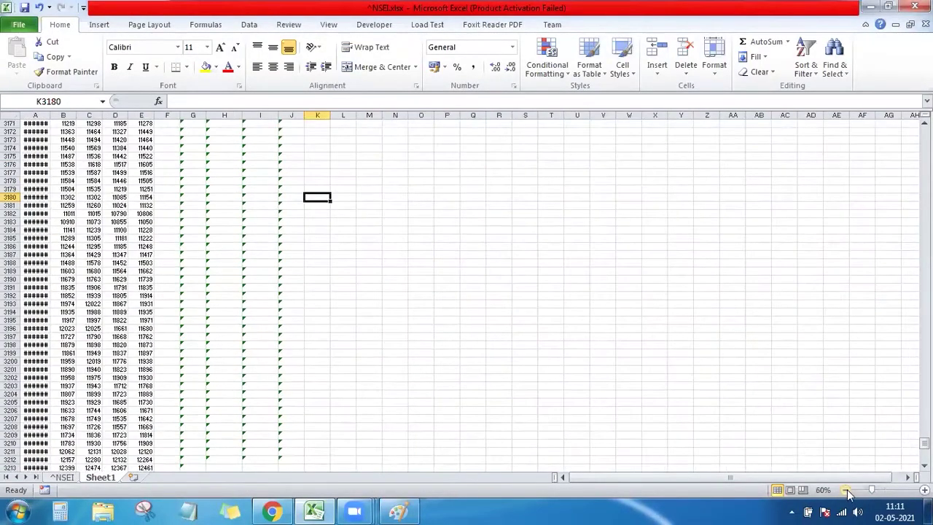
{"action": "left_click", "coordinate": [846, 490]}
{"action": "left_click", "coordinate": [846, 490]}
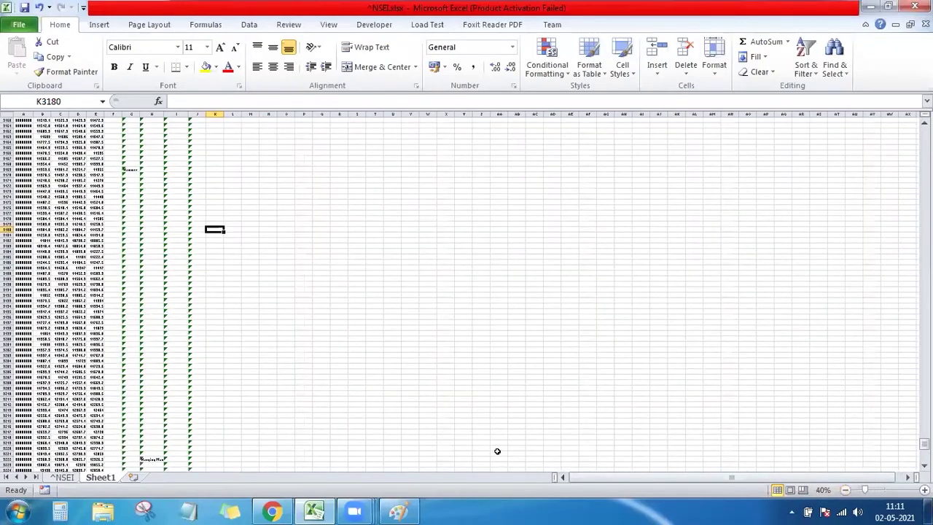
{"action": "key", "text": "Up"}
{"action": "key", "text": "Up"}
{"action": "key", "text": "Up"}
{"action": "key", "text": "Up"}
{"action": "key", "text": "Up"}
{"action": "key", "text": "Up"}
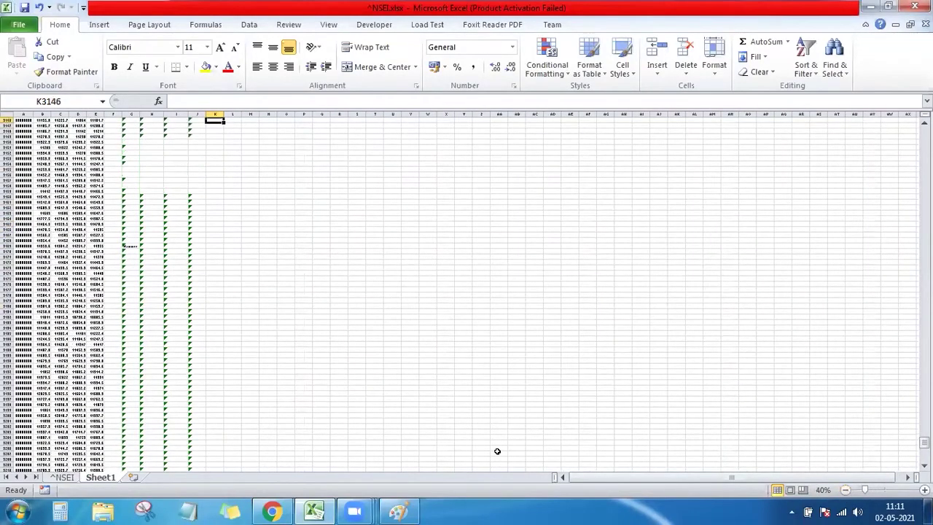
{"action": "key", "text": "Up"}
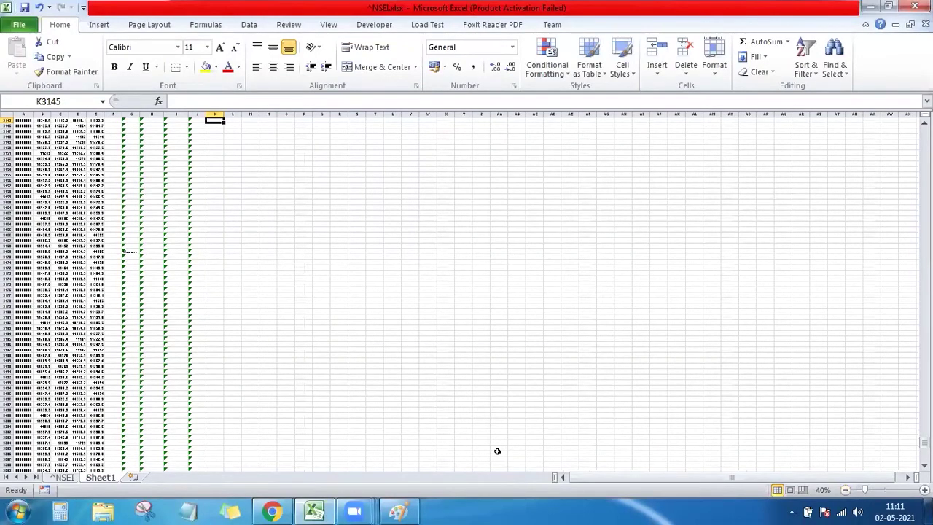
Step: Check the Inverted Hammer formulas from the top of column J, then bring up the TradingView NIFTY chart
{"action": "key", "text": "ctrl+Up"}
{"action": "key", "text": "Left"}
{"action": "key", "text": "Down"}
{"action": "key", "text": "Down"}
{"action": "key", "text": "Down"}
{"action": "key", "text": "Down"}
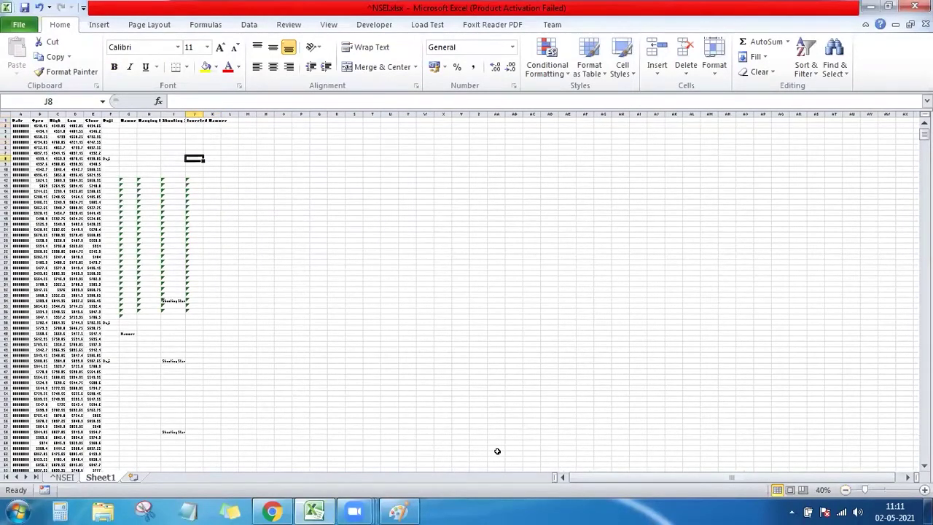
{"action": "key", "text": "Down"}
{"action": "key", "text": "Down"}
{"action": "key", "text": "Down"}
{"action": "key", "text": "Down"}
{"action": "key", "text": "Down"}
{"action": "key", "text": "Down"}
{"action": "key", "text": "Down"}
{"action": "key", "text": "Down"}
{"action": "key", "text": "Down"}
{"action": "key", "text": "Down"}
{"action": "key", "text": "Down"}
{"action": "key", "text": "Down"}
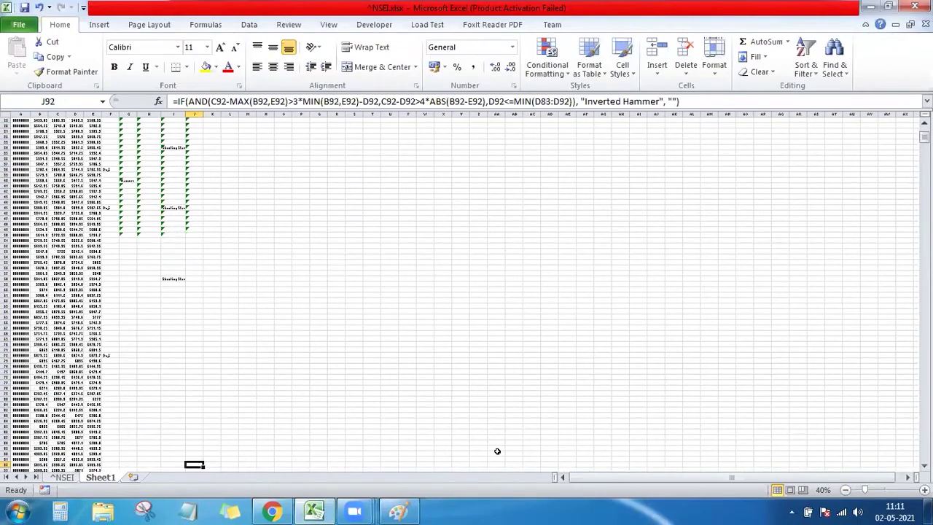
{"action": "key", "text": "Down"}
{"action": "key", "text": "Down"}
{"action": "key", "text": "Down"}
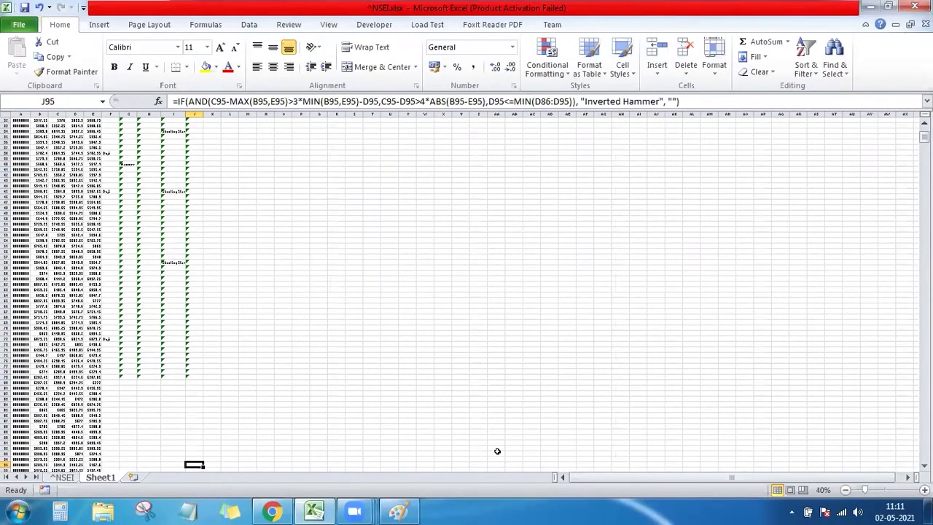
{"action": "key", "text": "Down"}
{"action": "key", "text": "Down"}
{"action": "key", "text": "Down"}
{"action": "key", "text": "Down"}
{"action": "key", "text": "Down"}
{"action": "key", "text": "Down"}
{"action": "key", "text": "Down"}
{"action": "key", "text": "Down"}
{"action": "key", "text": "Down"}
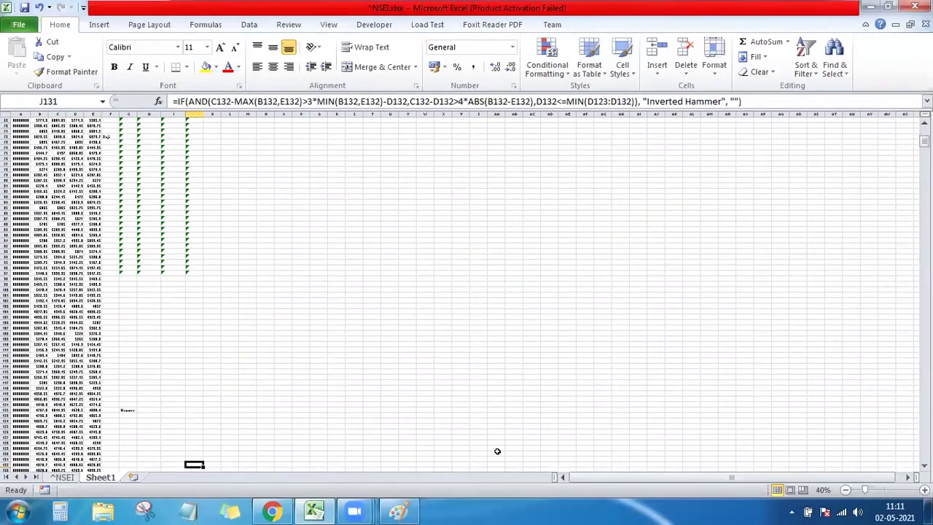
{"action": "key", "text": "Down"}
{"action": "key", "text": "Down"}
{"action": "key", "text": "Down"}
{"action": "key", "text": "Down"}
{"action": "key", "text": "Down"}
{"action": "key", "text": "Down"}
{"action": "key", "text": "Down"}
{"action": "key", "text": "Down"}
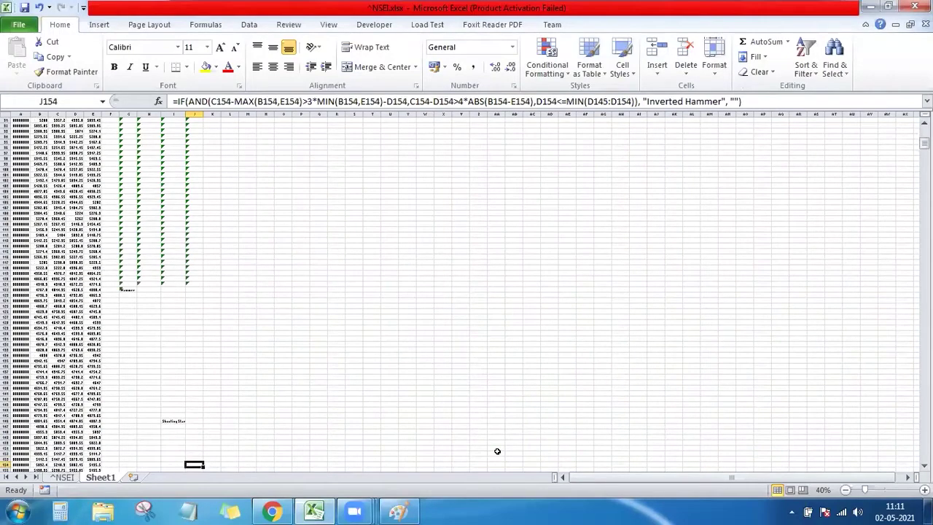
{"action": "key", "text": "Down"}
{"action": "key", "text": "Down"}
{"action": "key", "text": "Down"}
{"action": "key", "text": "Down"}
{"action": "key", "text": "Down"}
{"action": "key", "text": "Down"}
{"action": "key", "text": "Down"}
{"action": "key", "text": "Down"}
{"action": "key", "text": "Down"}
{"action": "key", "text": "Down"}
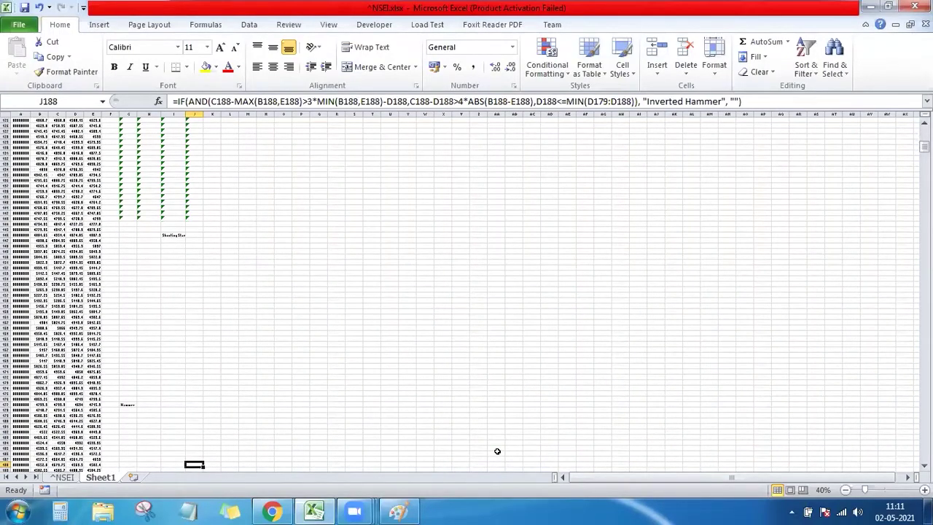
{"action": "key", "text": "Down"}
{"action": "key", "text": "Down"}
{"action": "key", "text": "Down"}
{"action": "key", "text": "Down"}
{"action": "key", "text": "Down"}
{"action": "key", "text": "Down"}
{"action": "key", "text": "Down"}
{"action": "key", "text": "Down"}
{"action": "key", "text": "Down"}
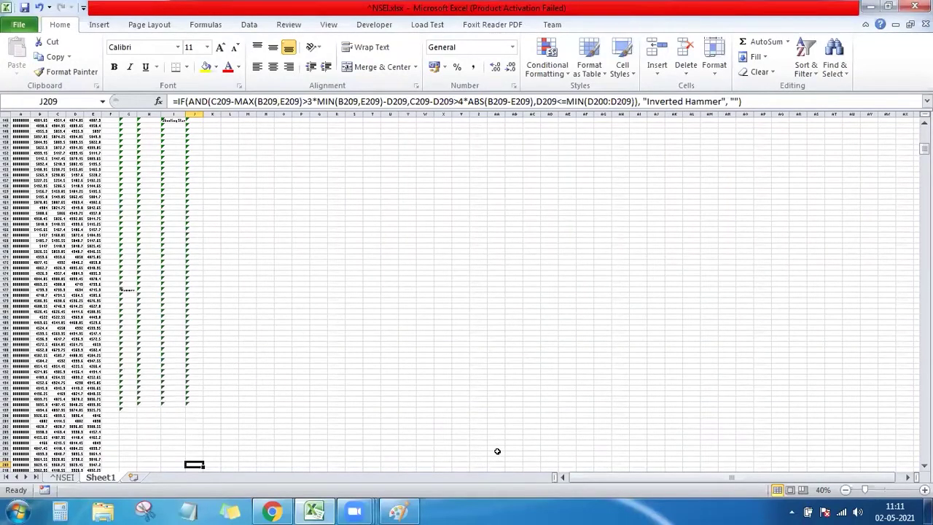
{"action": "key", "text": "Down"}
{"action": "key", "text": "Down"}
{"action": "key", "text": "Down"}
{"action": "key", "text": "Down"}
{"action": "key", "text": "Down"}
{"action": "key", "text": "Down"}
{"action": "key", "text": "Down"}
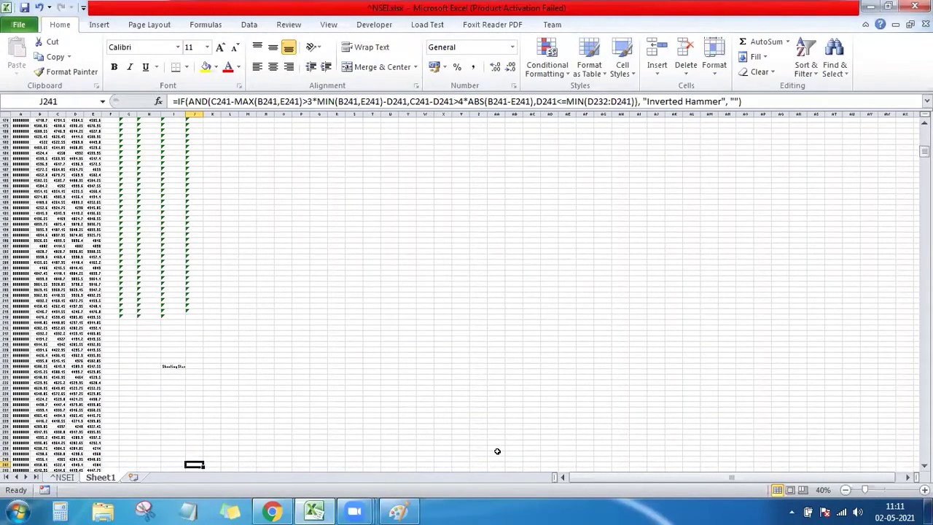
{"action": "key", "text": "Down"}
{"action": "key", "text": "Down"}
{"action": "key", "text": "Down"}
{"action": "key", "text": "Down"}
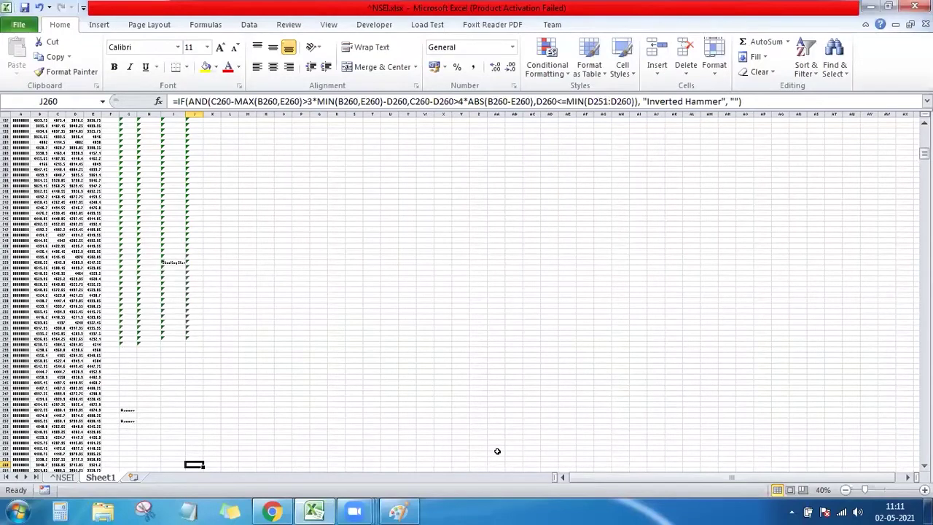
{"action": "key", "text": "Down"}
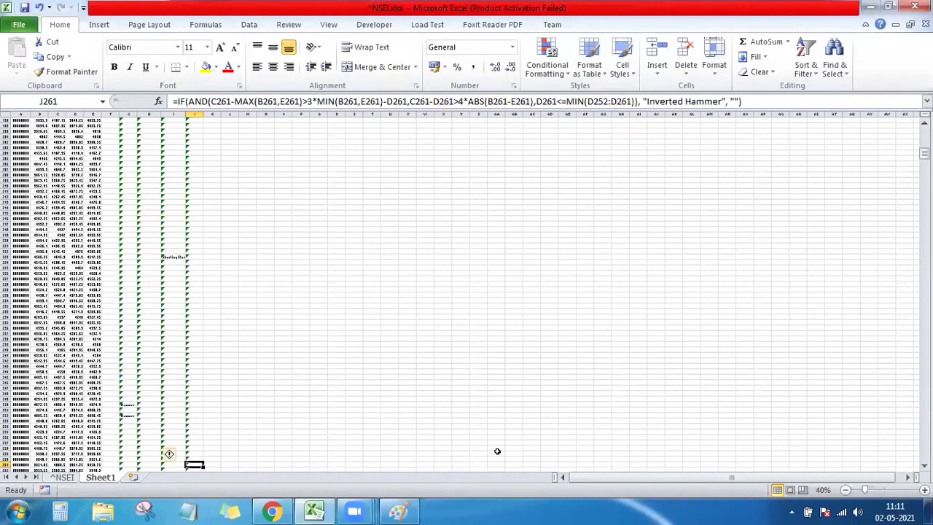
{"action": "key", "text": "Down"}
{"action": "key", "text": "Down"}
{"action": "key", "text": "Down"}
{"action": "key", "text": "Down"}
{"action": "key", "text": "Down"}
{"action": "key", "text": "Down"}
{"action": "key", "text": "Down"}
{"action": "key", "text": "Down"}
{"action": "key", "text": "Down"}
{"action": "key", "text": "Down"}
{"action": "key", "text": "Down"}
{"action": "key", "text": "Down"}
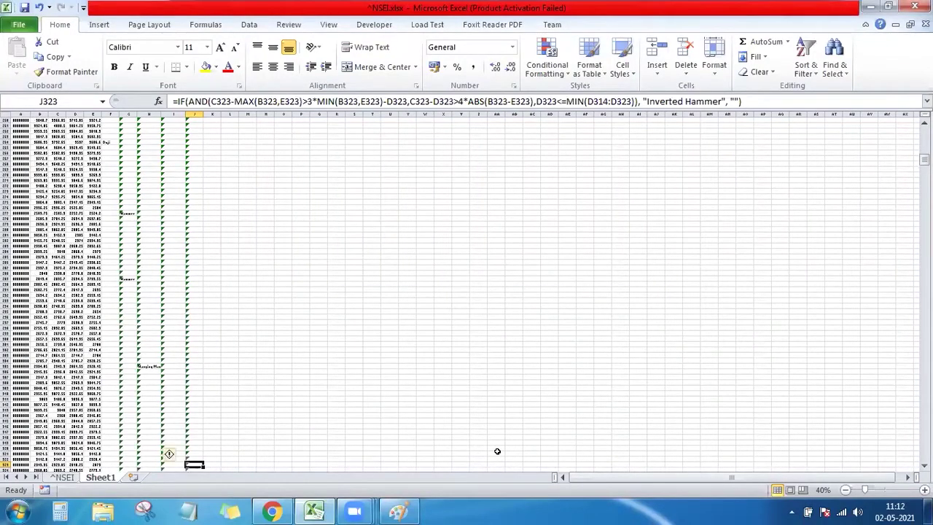
{"action": "key", "text": "Down"}
{"action": "key", "text": "Down"}
{"action": "key", "text": "Down"}
{"action": "key", "text": "Down"}
{"action": "key", "text": "Down"}
{"action": "key", "text": "Down"}
{"action": "key", "text": "Down"}
{"action": "key", "text": "Down"}
{"action": "key", "text": "Down"}
{"action": "key", "text": "Down"}
{"action": "key", "text": "Down"}
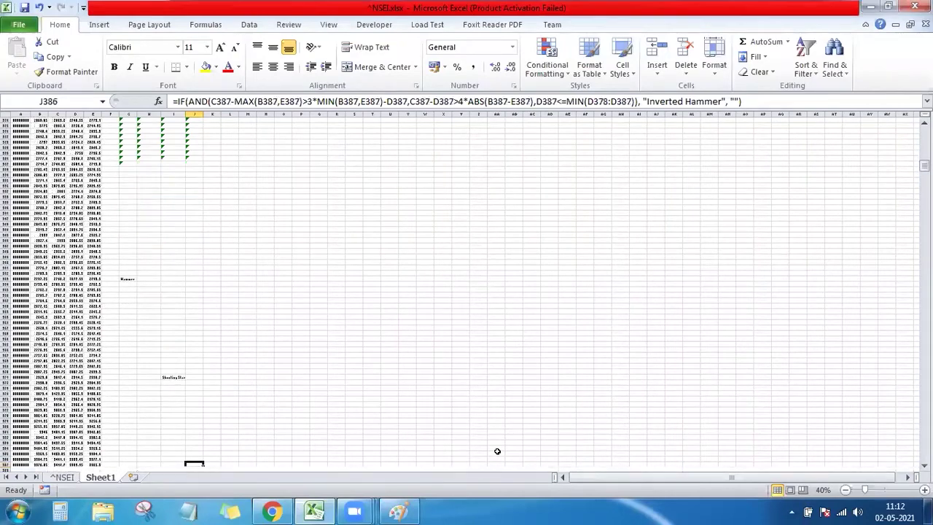
{"action": "key", "text": "Down"}
{"action": "key", "text": "Down"}
{"action": "key", "text": "Down"}
{"action": "key", "text": "Down"}
{"action": "key", "text": "Down"}
{"action": "key", "text": "Down"}
{"action": "key", "text": "Down"}
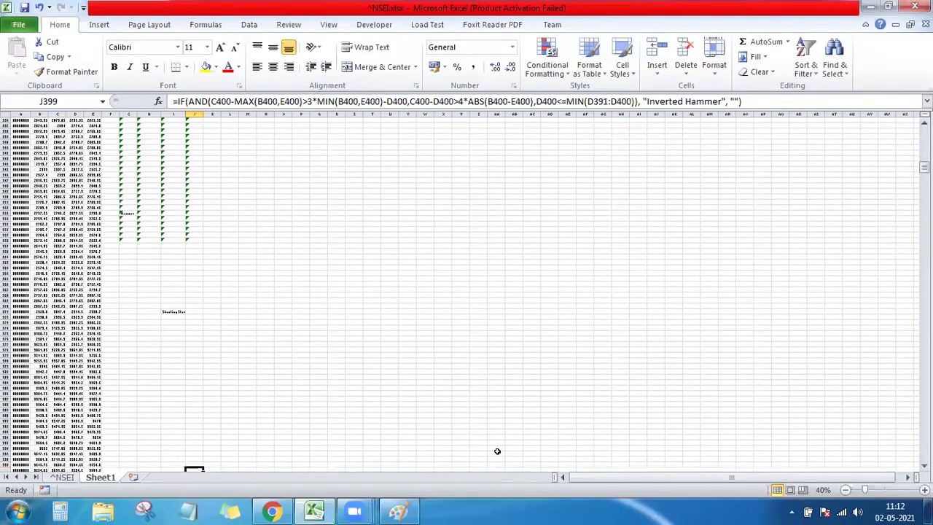
{"action": "key", "text": "Down"}
{"action": "key", "text": "Down"}
{"action": "key", "text": "Down"}
{"action": "key", "text": "Down"}
{"action": "key", "text": "Down"}
{"action": "key", "text": "Down"}
{"action": "key", "text": "Down"}
{"action": "key", "text": "Down"}
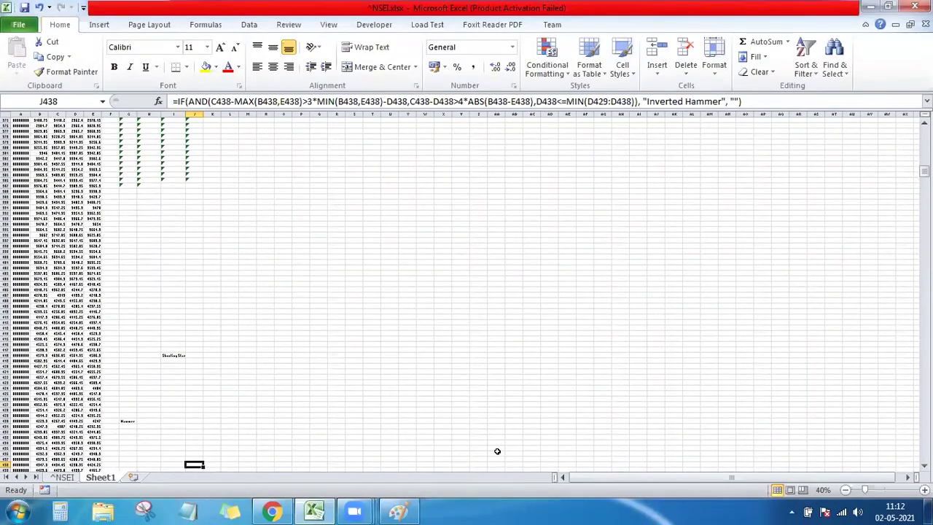
{"action": "key", "text": "Down"}
{"action": "key", "text": "Down"}
{"action": "key", "text": "Down"}
{"action": "key", "text": "Down"}
{"action": "key", "text": "Down"}
{"action": "key", "text": "Down"}
{"action": "key", "text": "Down"}
{"action": "key", "text": "Down"}
{"action": "key", "text": "Down"}
{"action": "key", "text": "Down"}
{"action": "key", "text": "Down"}
{"action": "key", "text": "Down"}
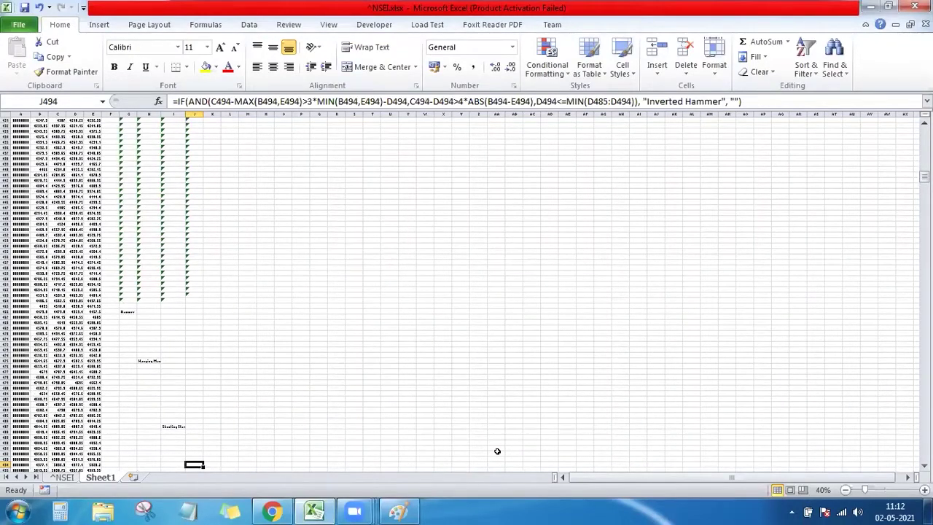
{"action": "key", "text": "Down"}
{"action": "key", "text": "Down"}
{"action": "key", "text": "Down"}
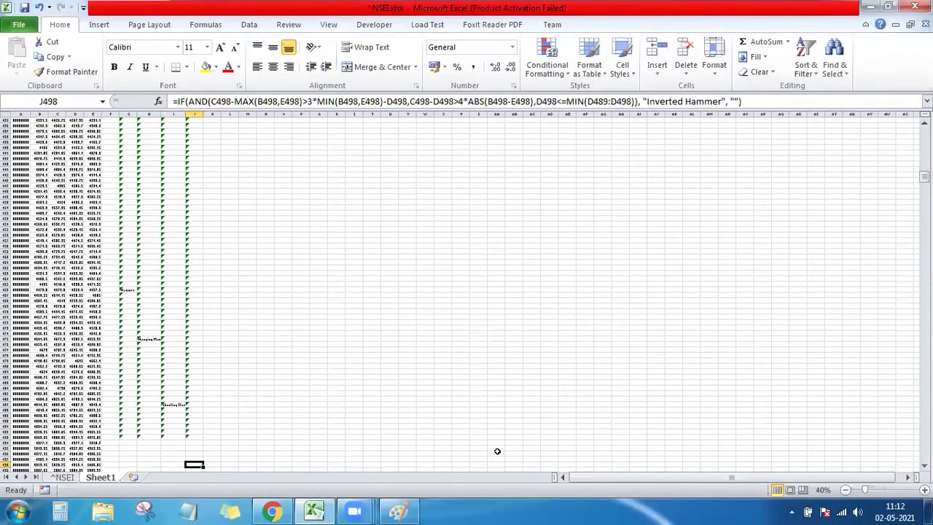
{"action": "key", "text": "Down"}
{"action": "key", "text": "Down"}
{"action": "key", "text": "Down"}
{"action": "key", "text": "Down"}
{"action": "key", "text": "Down"}
{"action": "key", "text": "Down"}
{"action": "key", "text": "Down"}
{"action": "key", "text": "Down"}
{"action": "key", "text": "Down"}
{"action": "key", "text": "Down"}
{"action": "key", "text": "Down"}
{"action": "key", "text": "Down"}
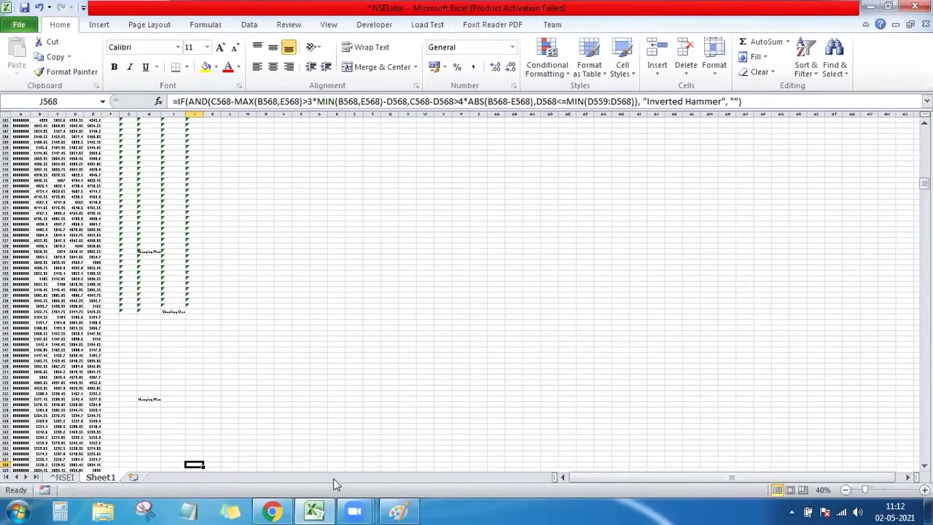
{"action": "left_click", "coordinate": [271, 512]}
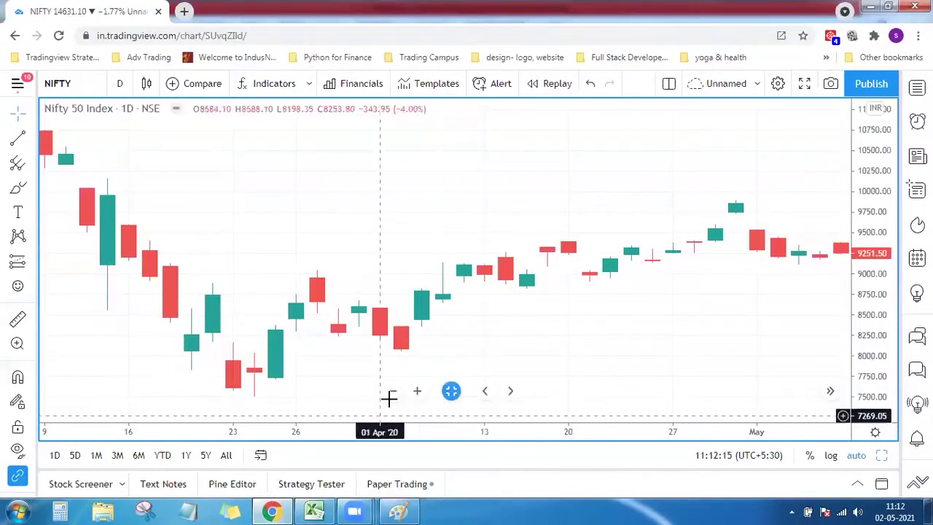
{"action": "left_click", "coordinate": [391, 394]}
{"action": "left_click", "coordinate": [391, 395]}
{"action": "left_click", "coordinate": [391, 395]}
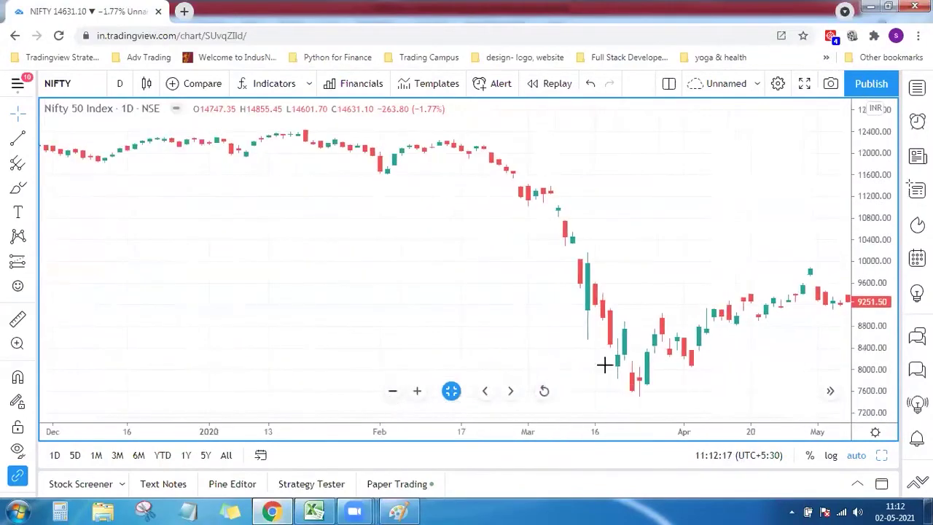
{"action": "left_click_drag", "start_coordinate": [604, 365], "coordinate": [319, 362]}
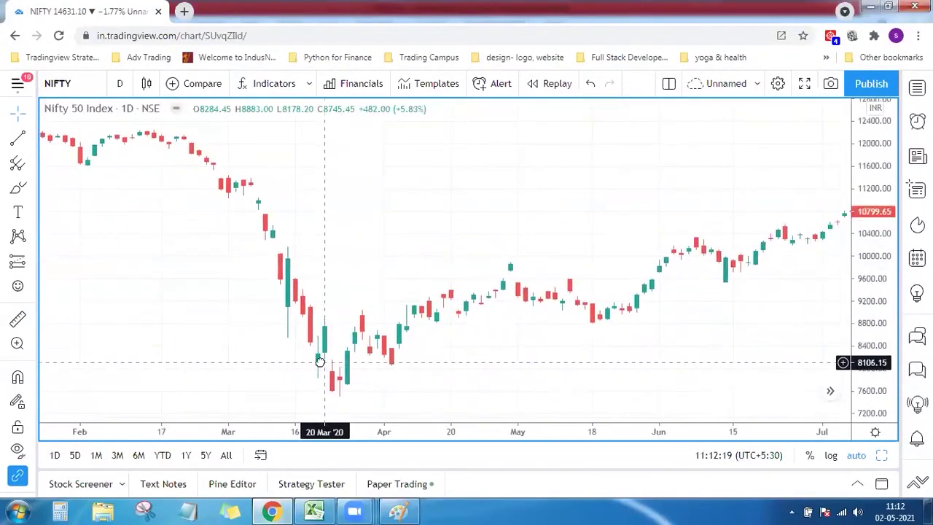
{"action": "left_click_drag", "start_coordinate": [319, 362], "coordinate": [142, 355]}
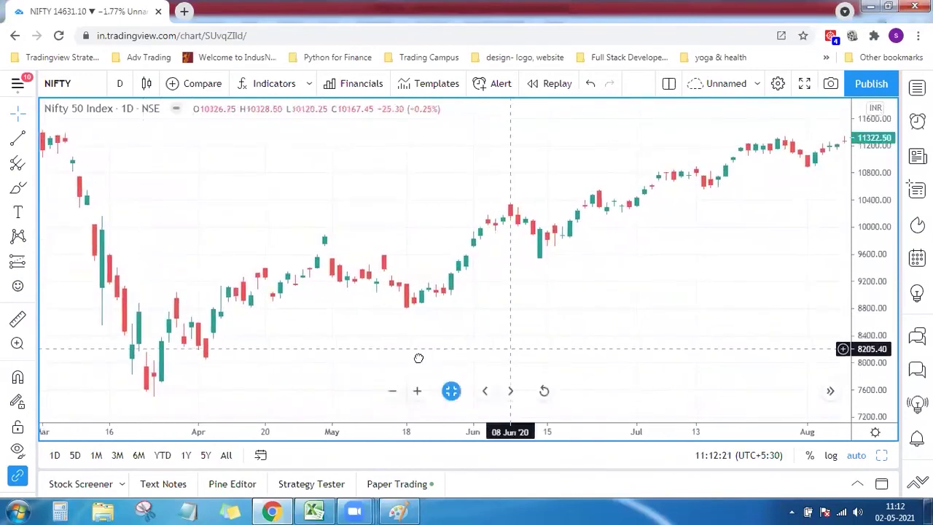
{"action": "left_click_drag", "start_coordinate": [418, 358], "coordinate": [381, 360]}
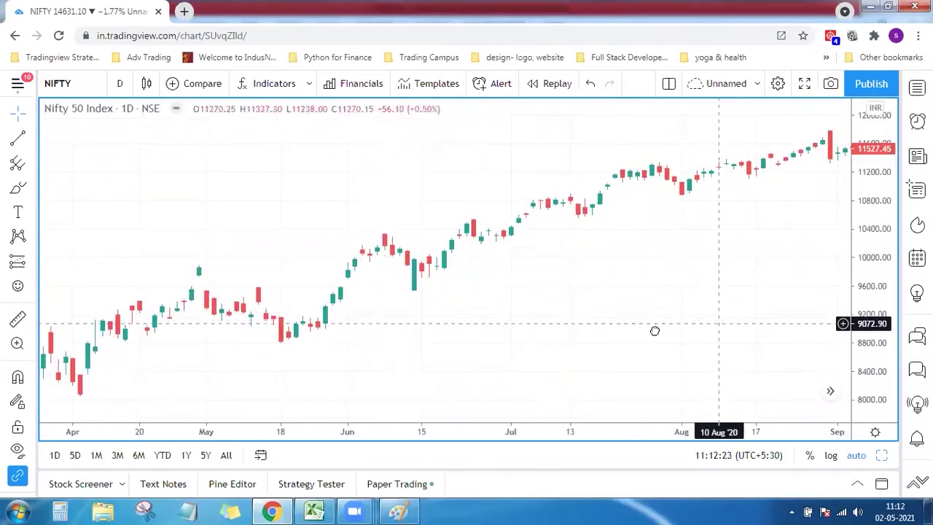
{"action": "left_click_drag", "start_coordinate": [654, 331], "coordinate": [412, 370]}
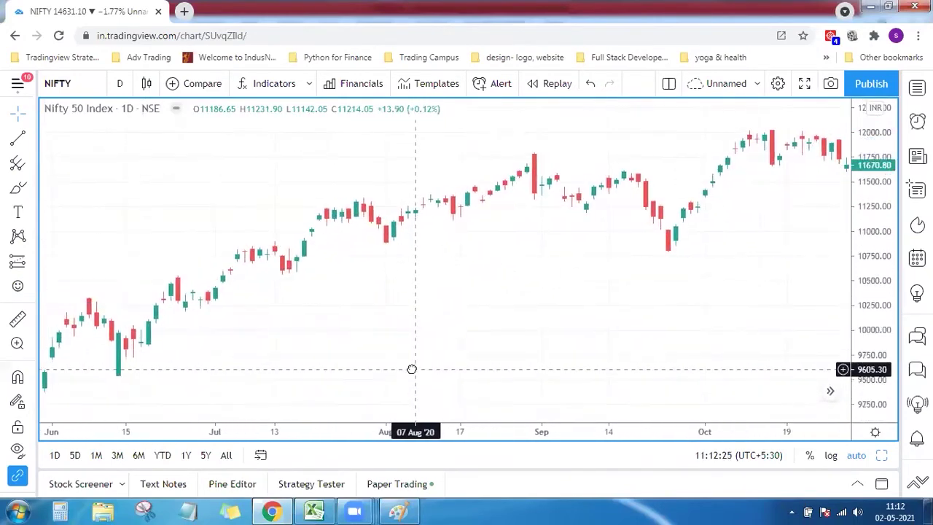
{"action": "left_click_drag", "start_coordinate": [631, 375], "coordinate": [399, 381]}
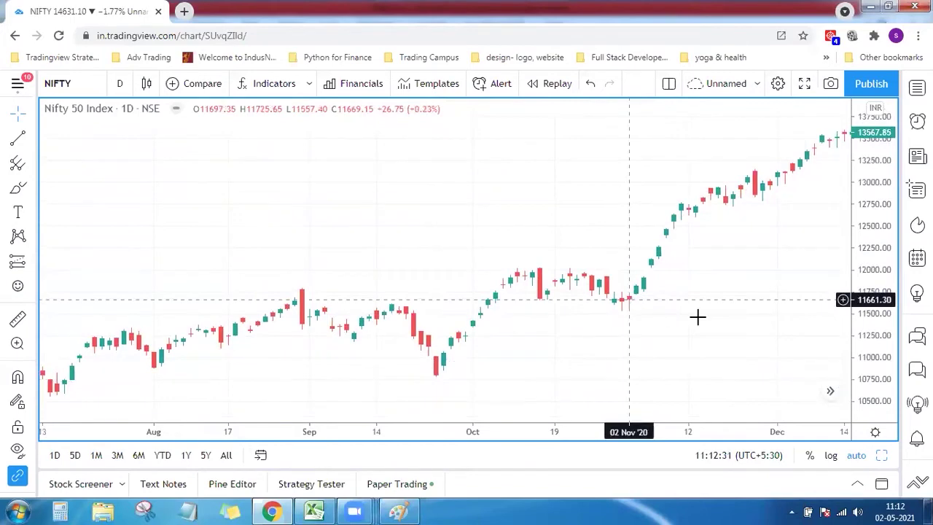
{"action": "mouse_move", "coordinate": [698, 316]}
{"action": "left_mouse_down"}
{"action": "mouse_move", "coordinate": [601, 356]}
{"action": "mouse_move", "coordinate": [381, 362]}
{"action": "left_mouse_up"}
{"action": "mouse_move", "coordinate": [635, 344]}
{"action": "left_mouse_down"}
{"action": "mouse_move", "coordinate": [467, 347]}
{"action": "mouse_move", "coordinate": [702, 335]}
{"action": "left_mouse_up"}
{"action": "mouse_move", "coordinate": [447, 328]}
{"action": "left_mouse_down"}
{"action": "mouse_move", "coordinate": [473, 343]}
{"action": "mouse_move", "coordinate": [627, 323]}
{"action": "left_mouse_up"}
{"action": "left_click_drag", "start_coordinate": [410, 322], "coordinate": [667, 323]}
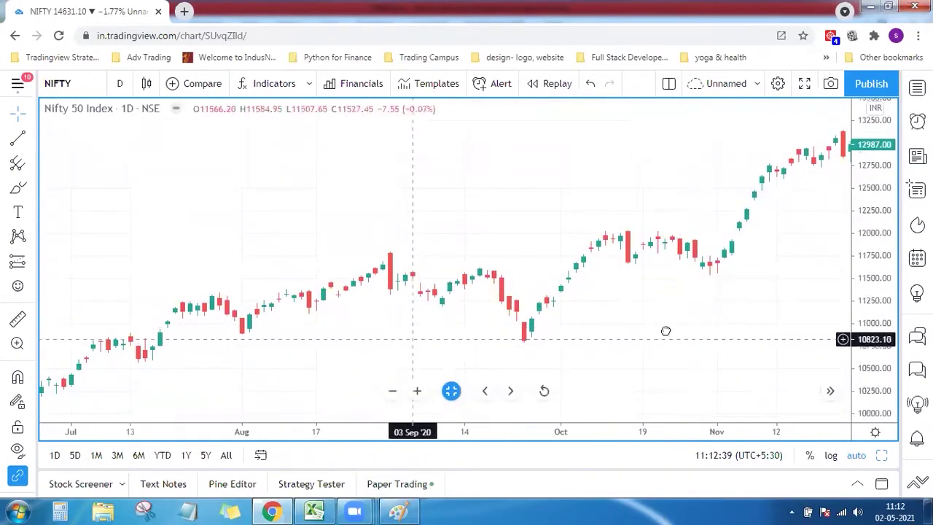
{"action": "left_click_drag", "start_coordinate": [547, 327], "coordinate": [719, 306]}
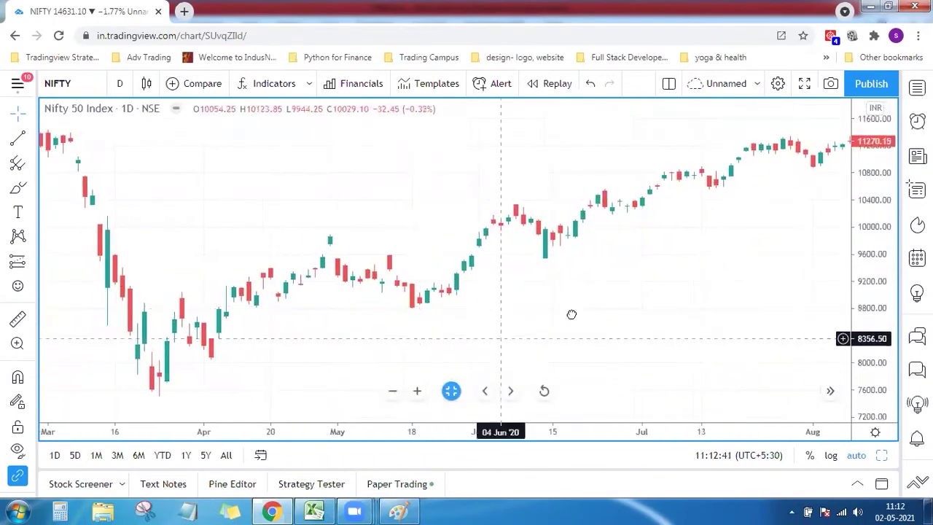
{"action": "left_click_drag", "start_coordinate": [572, 314], "coordinate": [722, 312]}
{"action": "left_click_drag", "start_coordinate": [266, 386], "coordinate": [350, 386]}
{"action": "left_click_drag", "start_coordinate": [480, 345], "coordinate": [658, 345]}
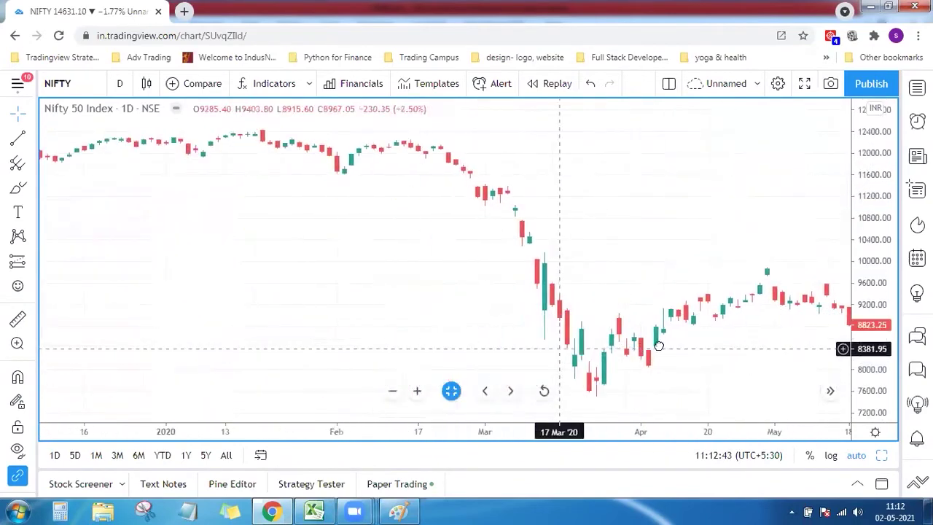
{"action": "left_click_drag", "start_coordinate": [431, 333], "coordinate": [671, 316]}
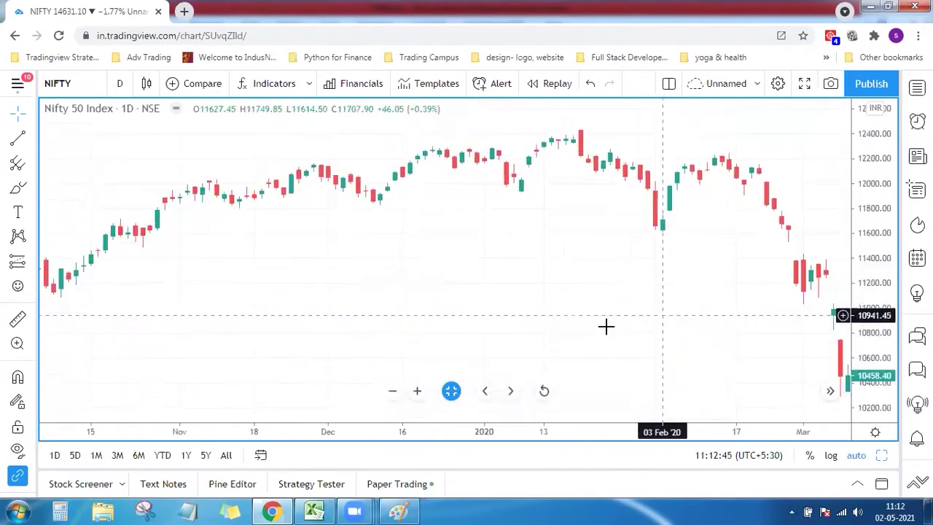
{"action": "left_click_drag", "start_coordinate": [604, 323], "coordinate": [720, 313]}
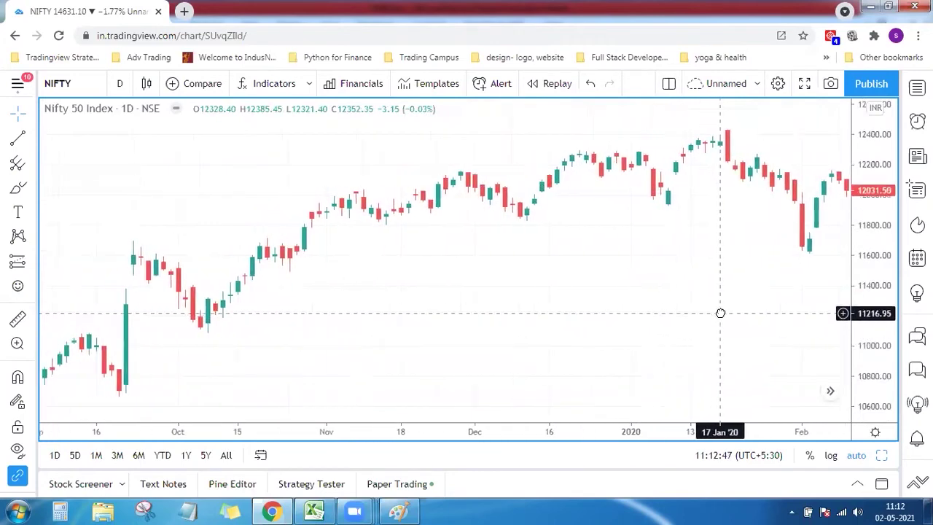
{"action": "left_click_drag", "start_coordinate": [503, 333], "coordinate": [712, 326]}
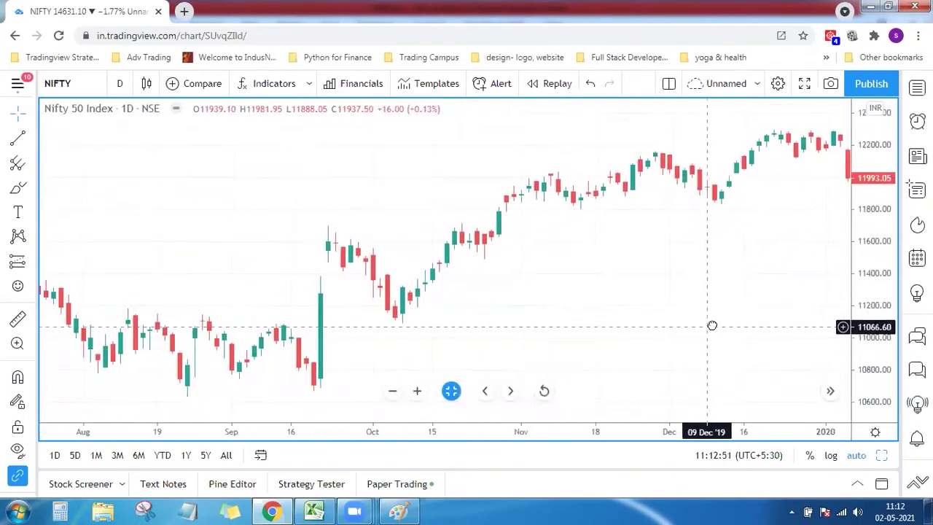
{"action": "left_click_drag", "start_coordinate": [540, 356], "coordinate": [599, 350]}
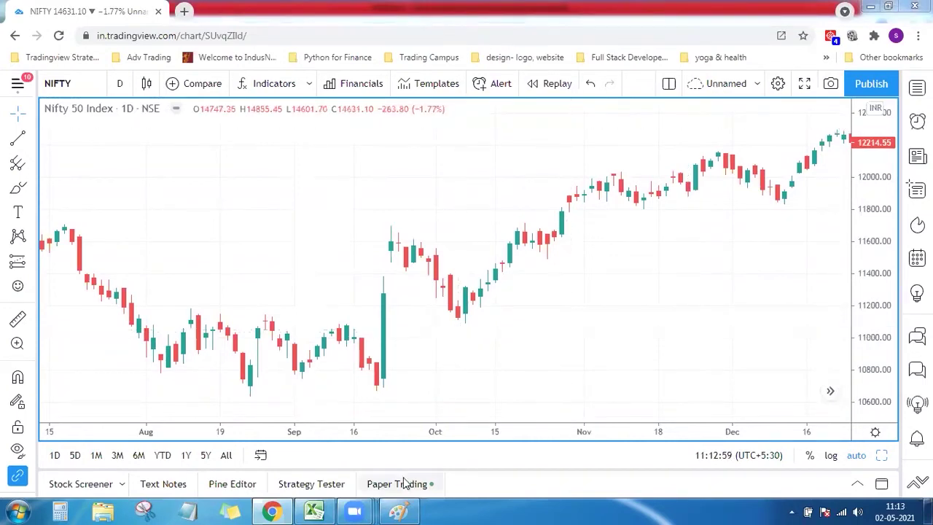
Step: Return to the Excel workbook, review column J, and go back to the Inverted Hammer header
{"action": "left_click", "coordinate": [315, 511]}
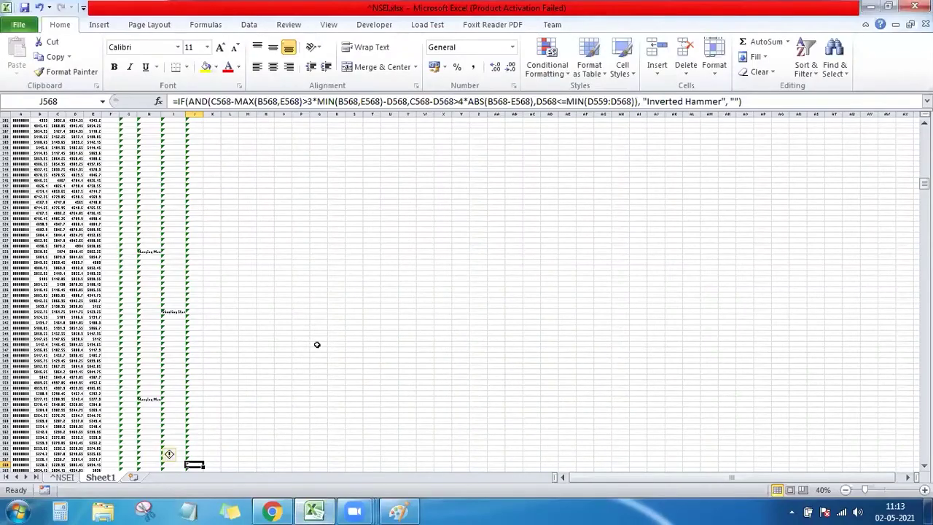
{"action": "key", "text": "Down"}
{"action": "key", "text": "Down"}
{"action": "key", "text": "Down"}
{"action": "key", "text": "Down"}
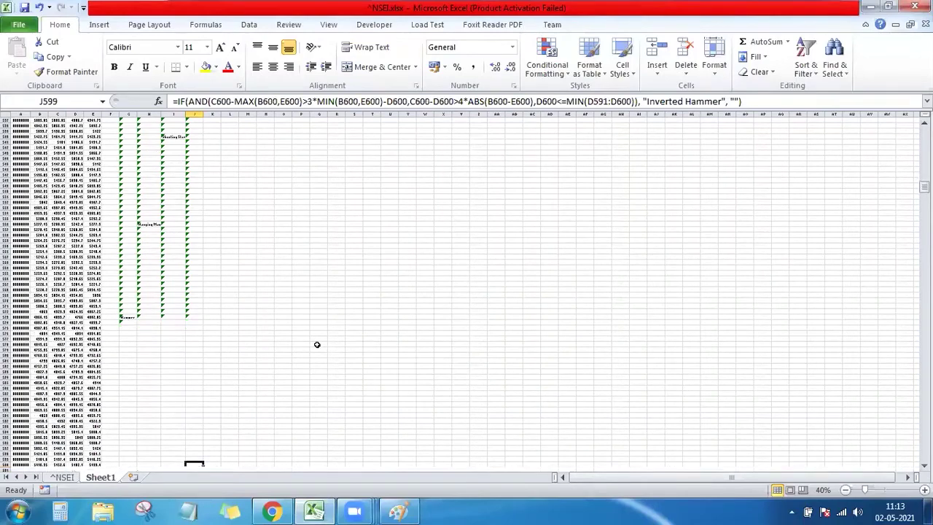
{"action": "key", "text": "Down"}
{"action": "key", "text": "Down"}
{"action": "key", "text": "Down"}
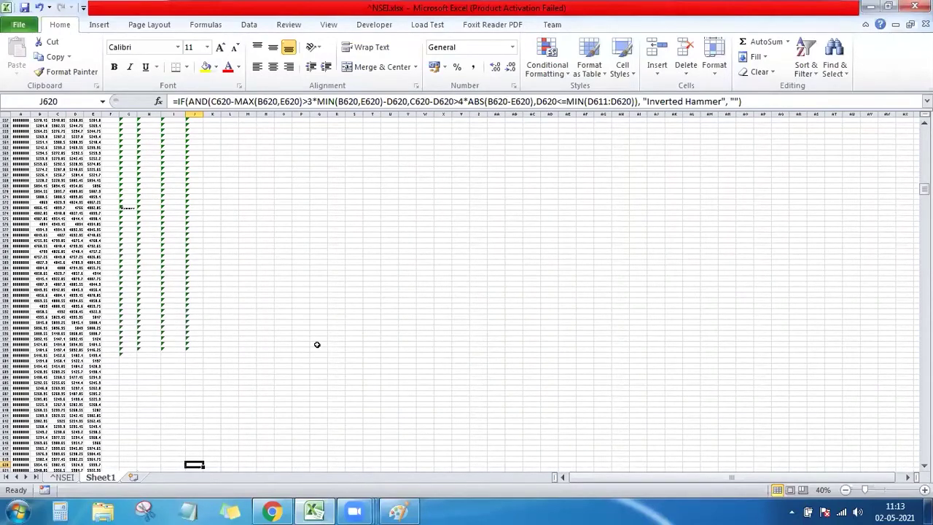
{"action": "key", "text": "Down"}
{"action": "key", "text": "Down"}
{"action": "key", "text": "Down"}
{"action": "key", "text": "Down"}
{"action": "key", "text": "Down"}
{"action": "key", "text": "Down"}
{"action": "key", "text": "Down"}
{"action": "key", "text": "Down"}
{"action": "key", "text": "Down"}
{"action": "key", "text": "Down"}
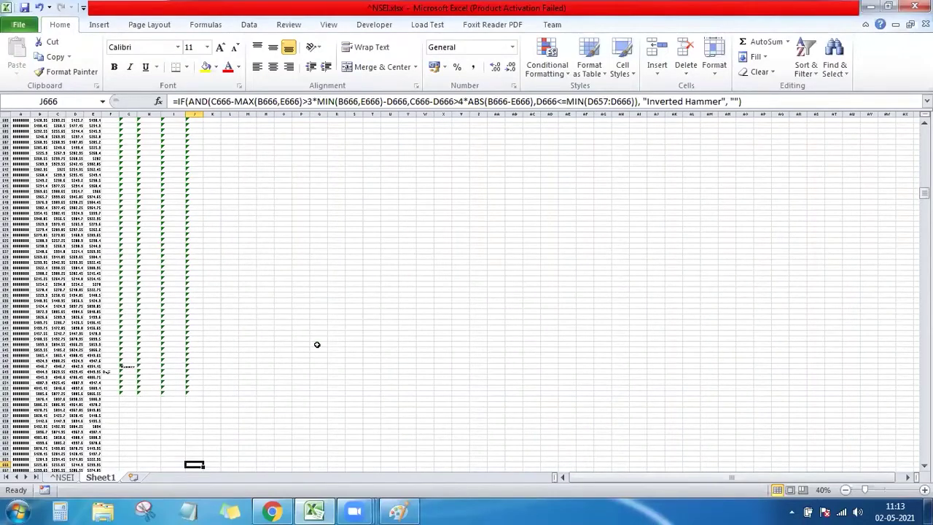
{"action": "key", "text": "Down"}
{"action": "key", "text": "Down"}
{"action": "key", "text": "Down"}
{"action": "key", "text": "Down"}
{"action": "key", "text": "Down"}
{"action": "key", "text": "Down"}
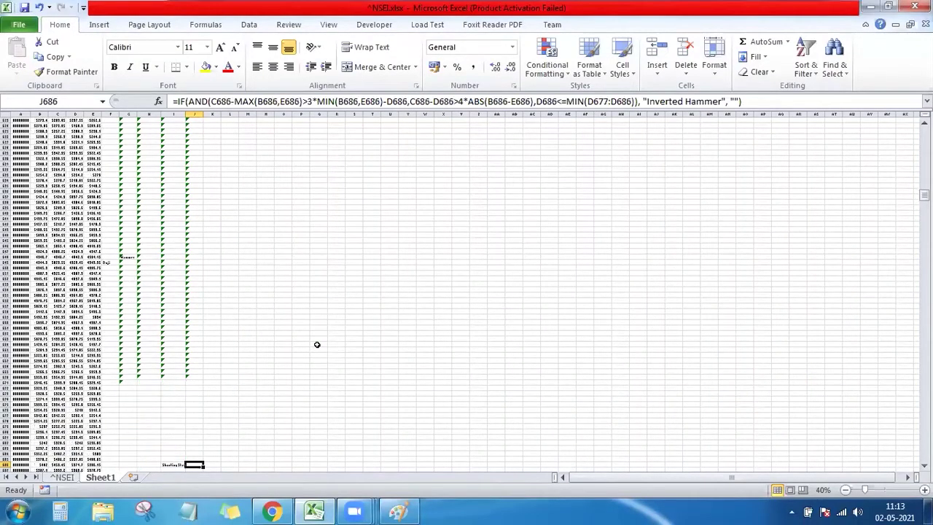
{"action": "key", "text": "Down"}
{"action": "key", "text": "Down"}
{"action": "key", "text": "Down"}
{"action": "key", "text": "Down"}
{"action": "key", "text": "Down"}
{"action": "key", "text": "Down"}
{"action": "key", "text": "Down"}
{"action": "key", "text": "Down"}
{"action": "key", "text": "Down"}
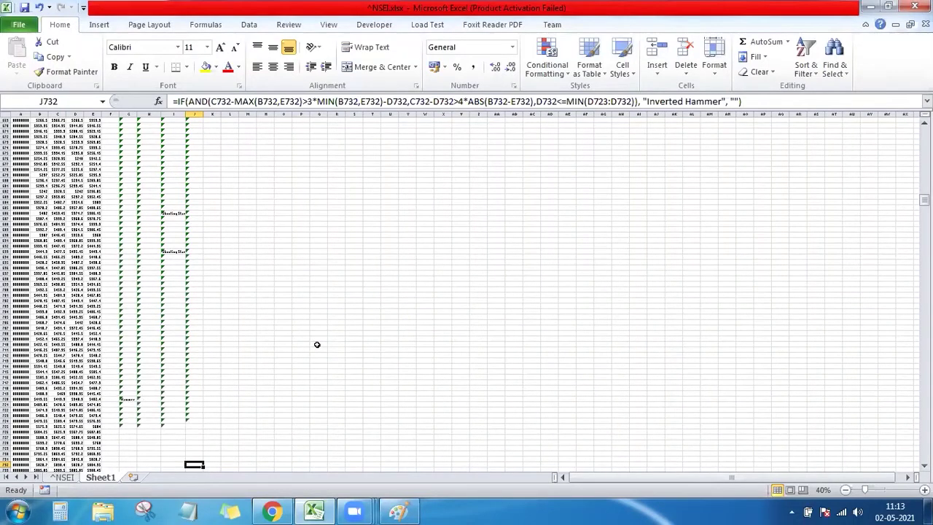
{"action": "key", "text": "ctrl+Up"}
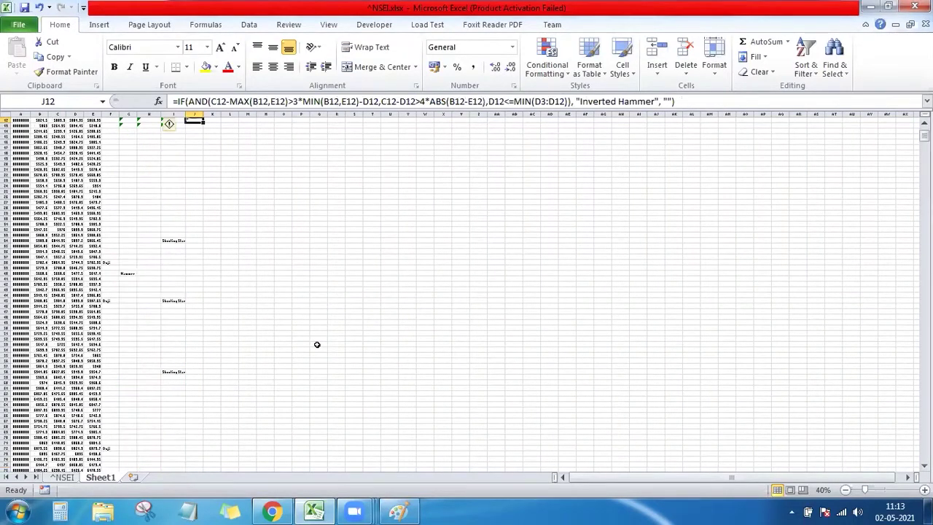
{"action": "key", "text": "Up"}
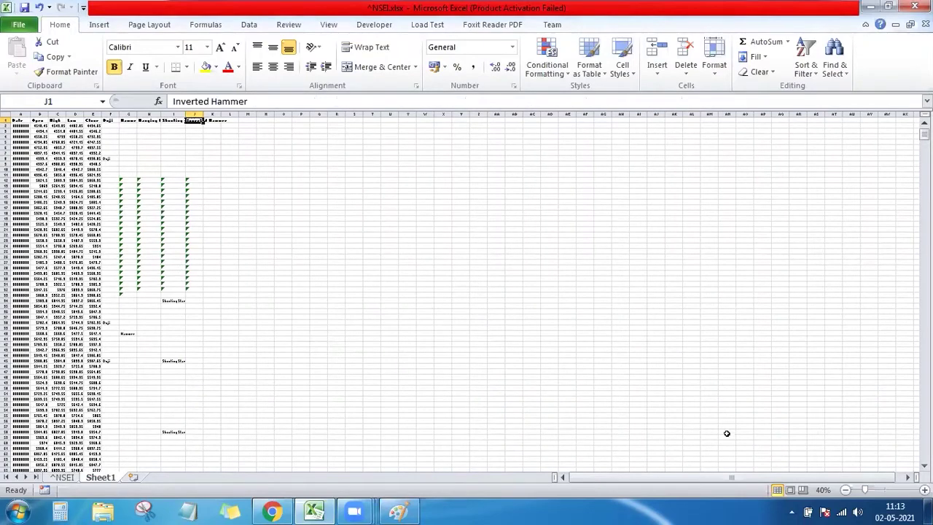
Step: Set the zoom to 100% and jump to the last data row of column J
{"action": "left_click_drag", "start_coordinate": [865, 490], "coordinate": [885, 490]}
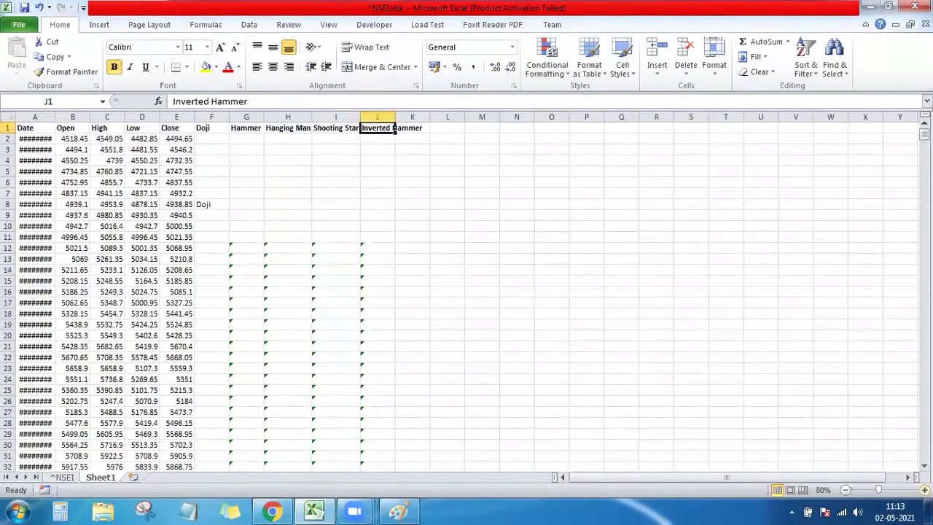
{"action": "key", "text": "Down"}
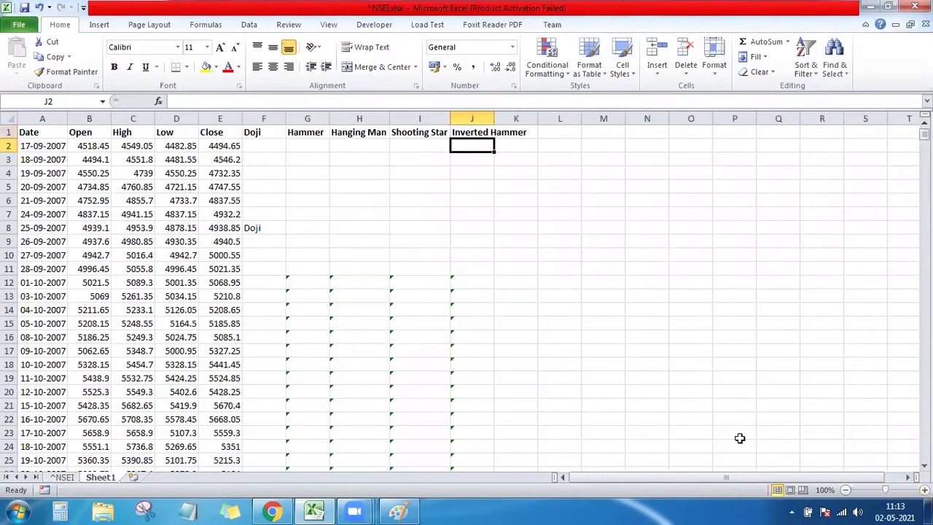
{"action": "key", "text": "Down"}
{"action": "key", "text": "Down"}
{"action": "key", "text": "Down"}
{"action": "key", "text": "Down"}
{"action": "key", "text": "ctrl+Down"}
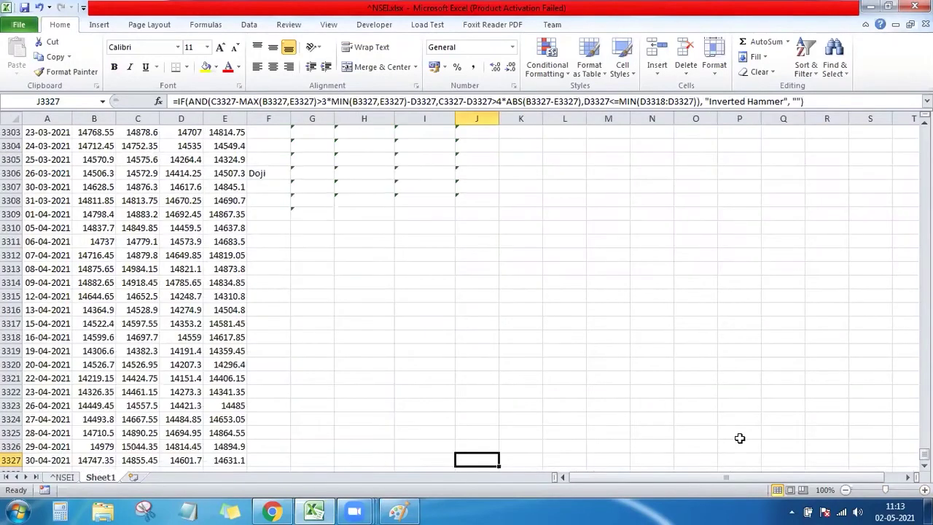
Step: Enter a trial COUNTIF in J3328 counting Inverted Hammer matches from J12 down
{"action": "key", "text": "Down"}
{"action": "type", "text": "="}
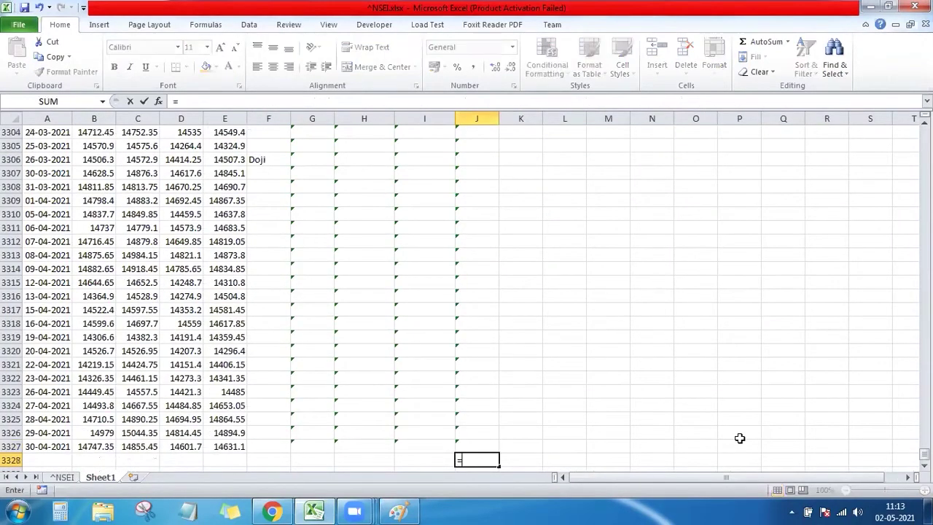
{"action": "type", "text": "coun"}
{"action": "key", "text": "Down"}
{"action": "key", "text": "Down"}
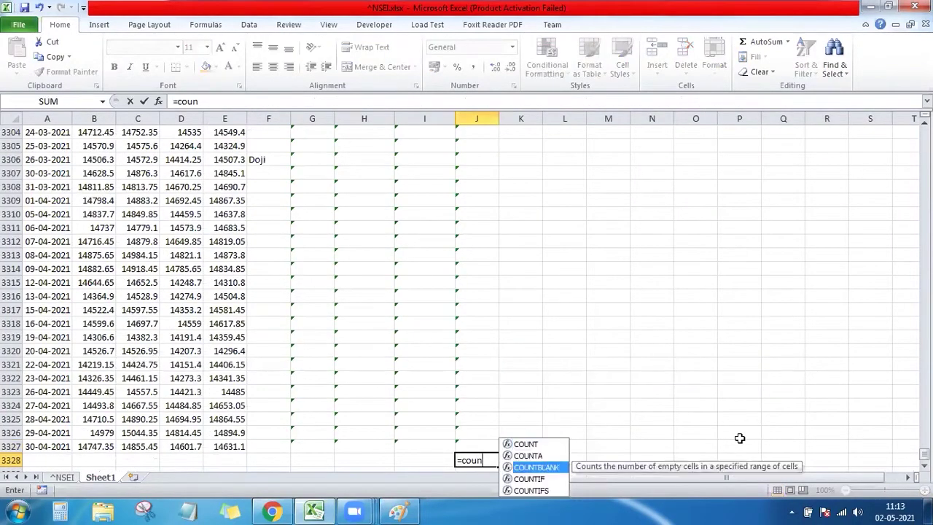
{"action": "key", "text": "Down"}
{"action": "key", "text": "Tab"}
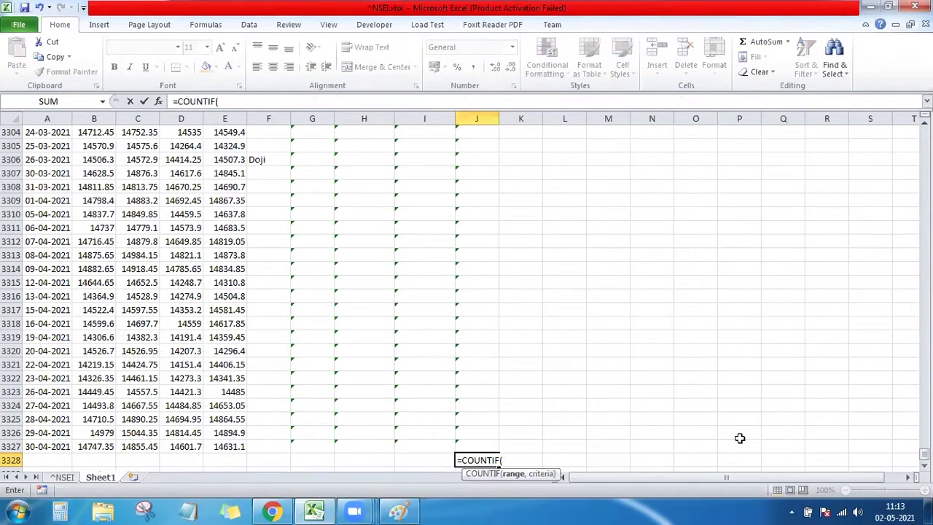
{"action": "key", "text": "Up"}
{"action": "key", "text": "ctrl+shift+Up"}
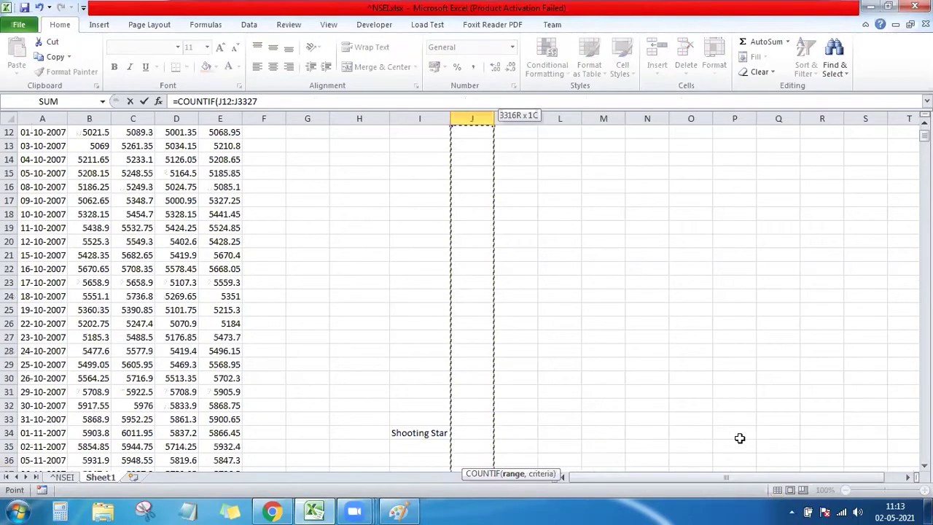
{"action": "type", "text": ","}
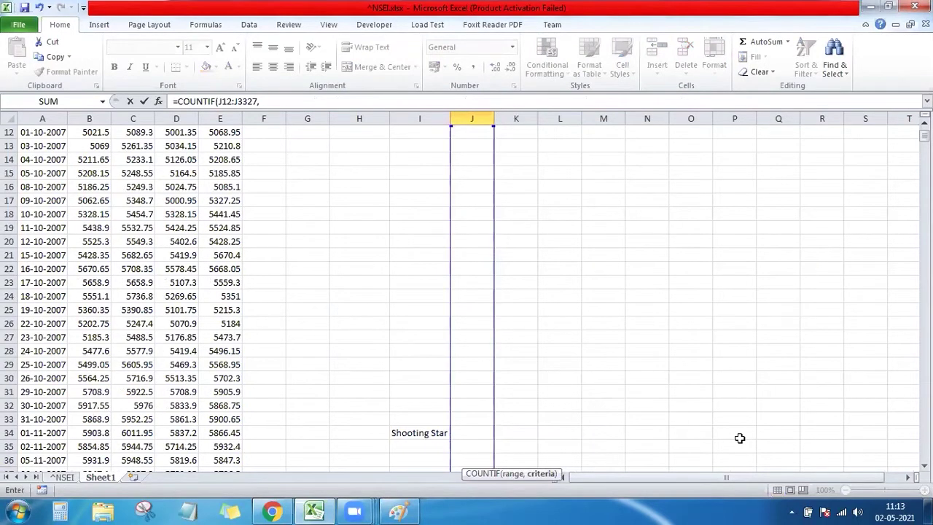
{"action": "type", "text": "\"="}
{"action": "type", "text": "Inverted Hammer"}
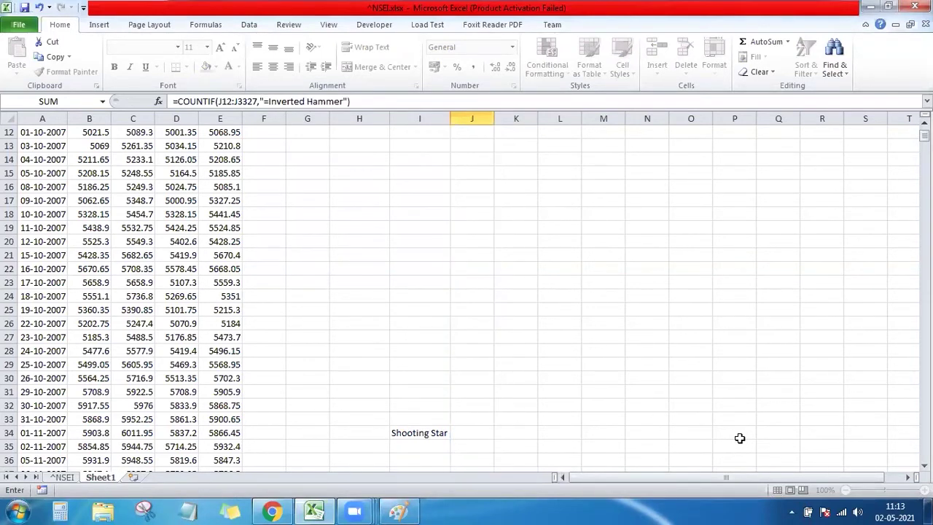
{"action": "key", "text": "Return"}
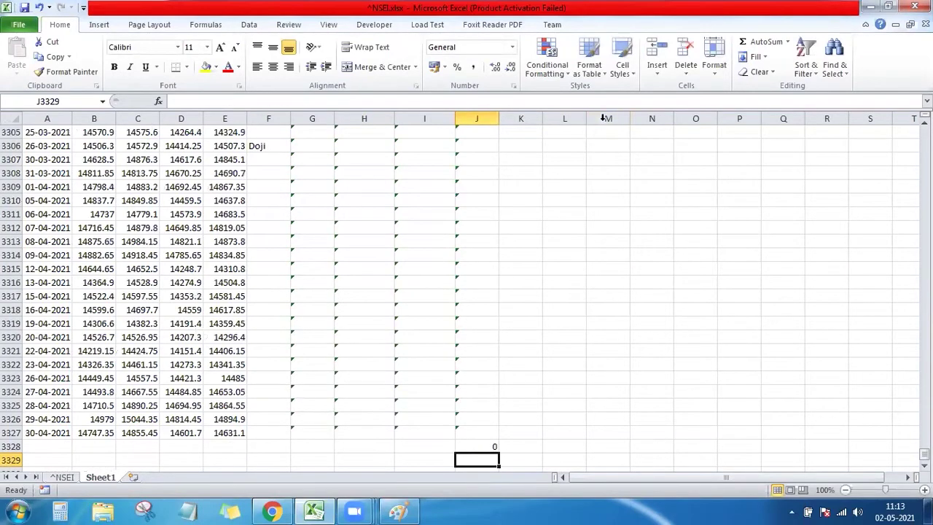
Step: Delete the count formula and head column K 'Bullish Engulfing'
{"action": "left_click", "coordinate": [476, 447]}
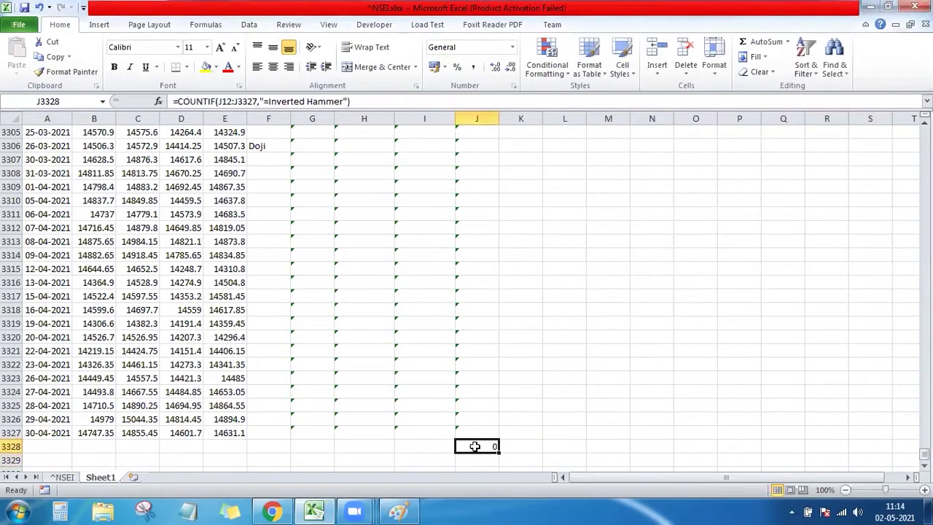
{"action": "key", "text": "Delete"}
{"action": "key", "text": "Right"}
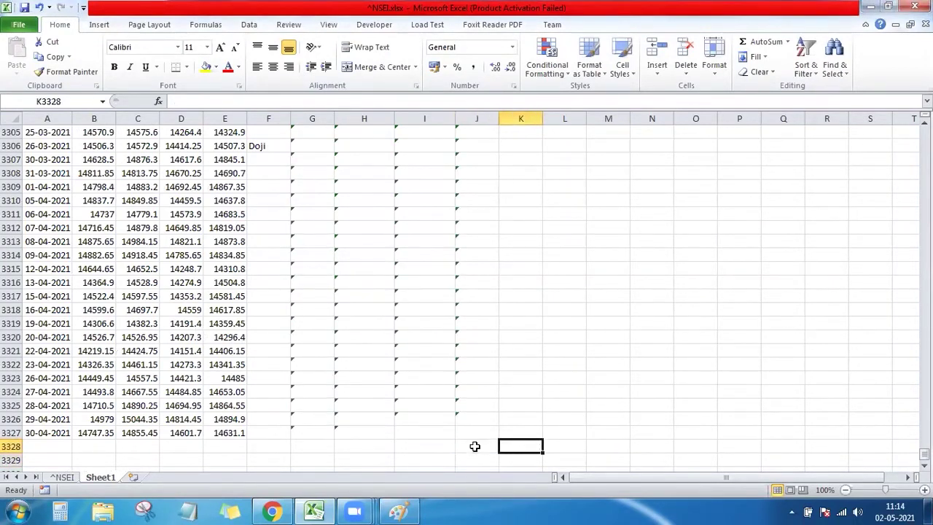
{"action": "key", "text": "ctrl+Up"}
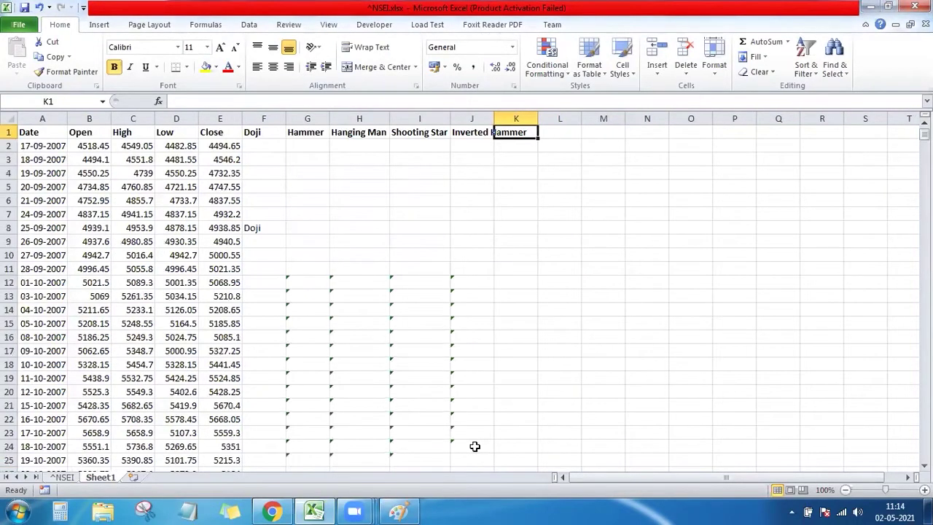
{"action": "type", "text": "Bulli"}
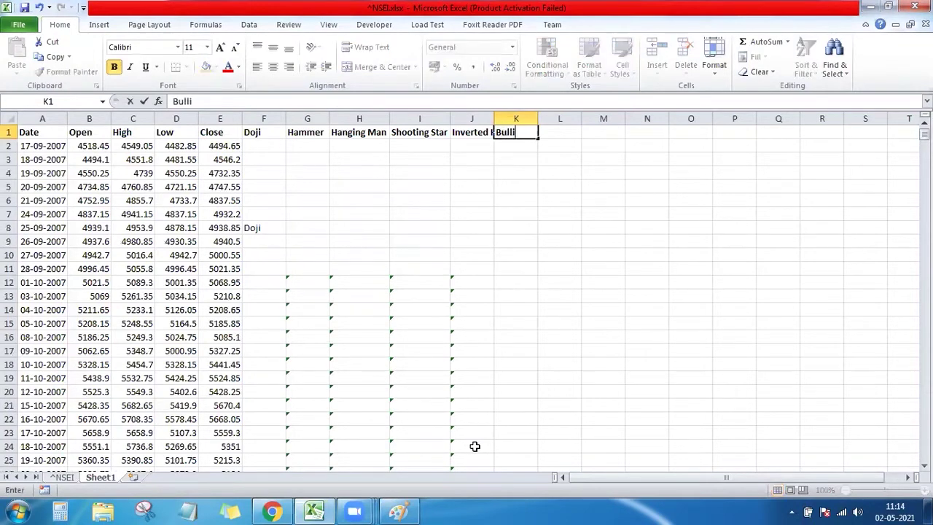
{"action": "type", "text": "sh En"}
{"action": "type", "text": "gulfing"}
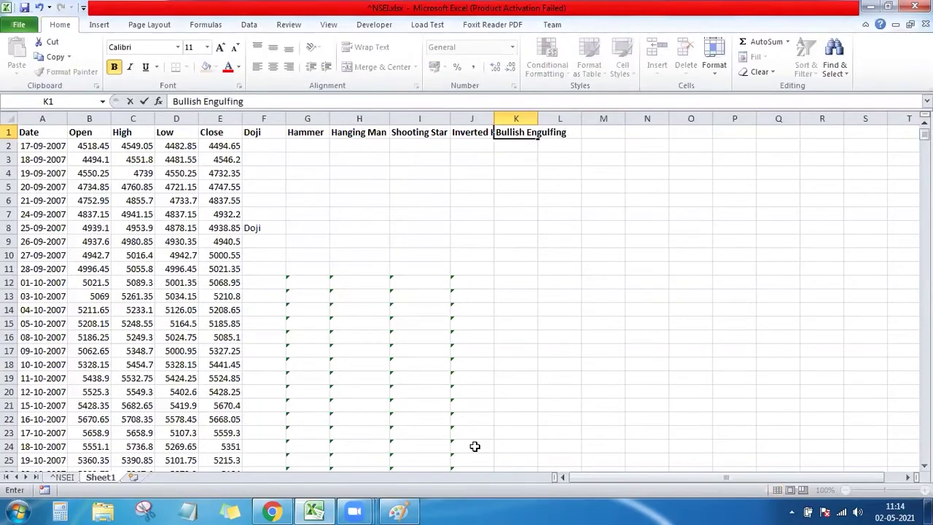
Step: Clear the old Paint sketch and draw a short and a taller candle rectangle
{"action": "left_click", "coordinate": [399, 510]}
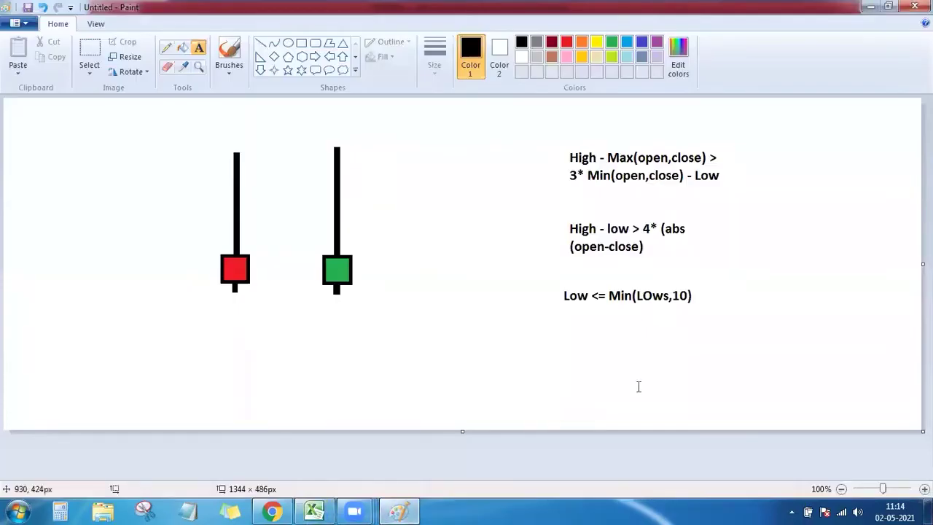
{"action": "key", "text": "ctrl+a"}
{"action": "key", "text": "Delete"}
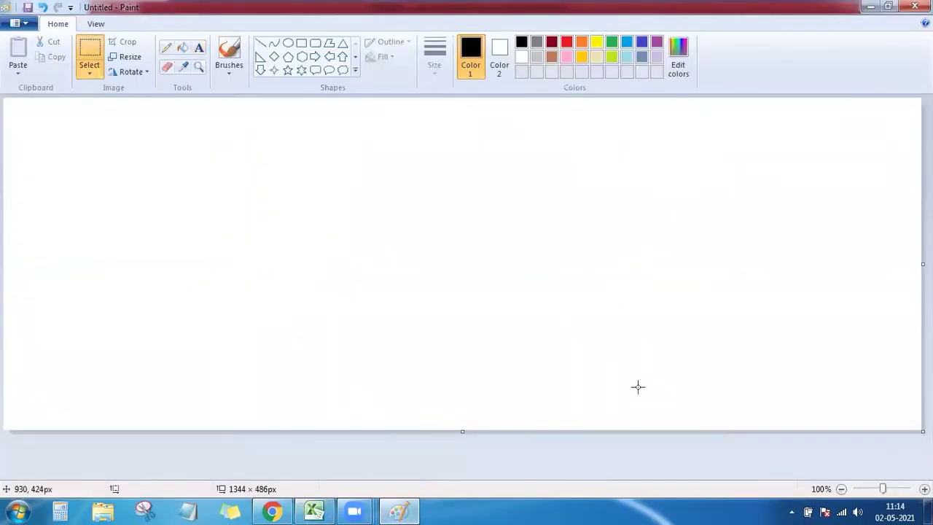
{"action": "left_click", "coordinate": [301, 43]}
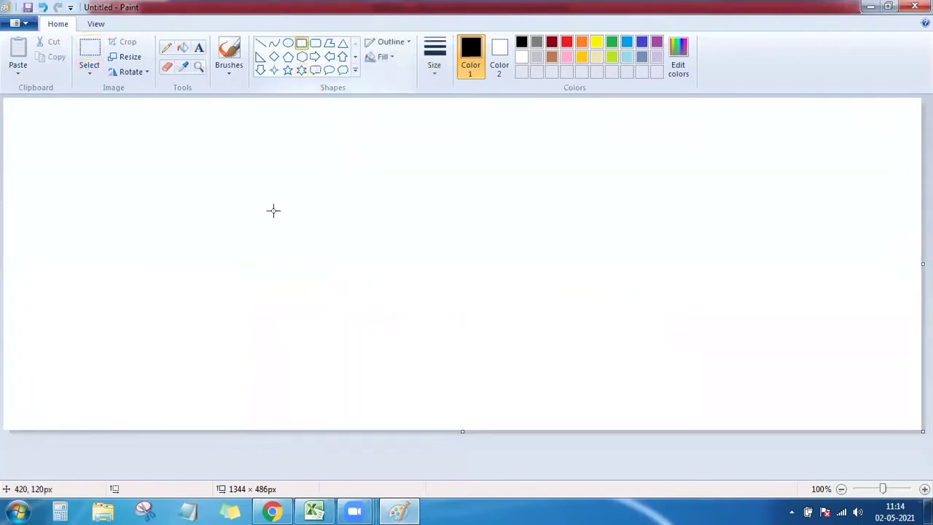
{"action": "left_click_drag", "start_coordinate": [267, 199], "coordinate": [289, 289]}
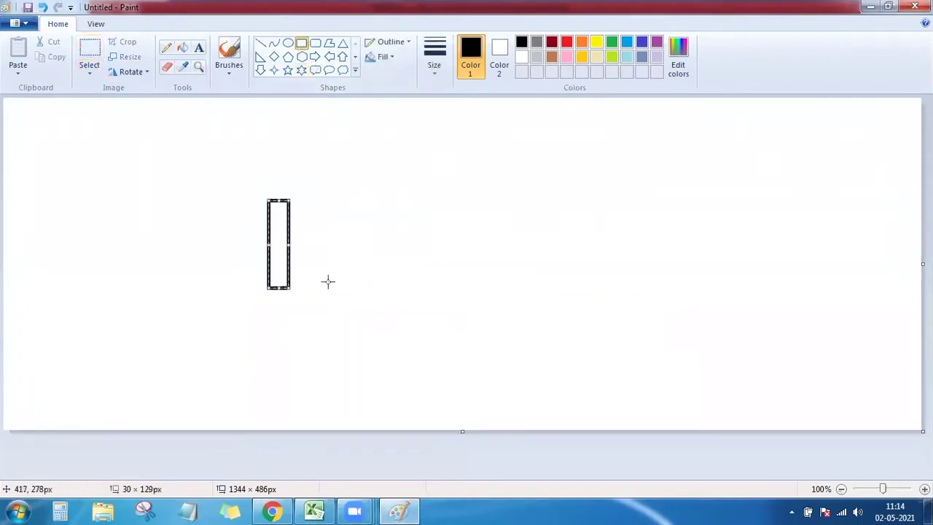
{"action": "left_click_drag", "start_coordinate": [308, 166], "coordinate": [338, 320]}
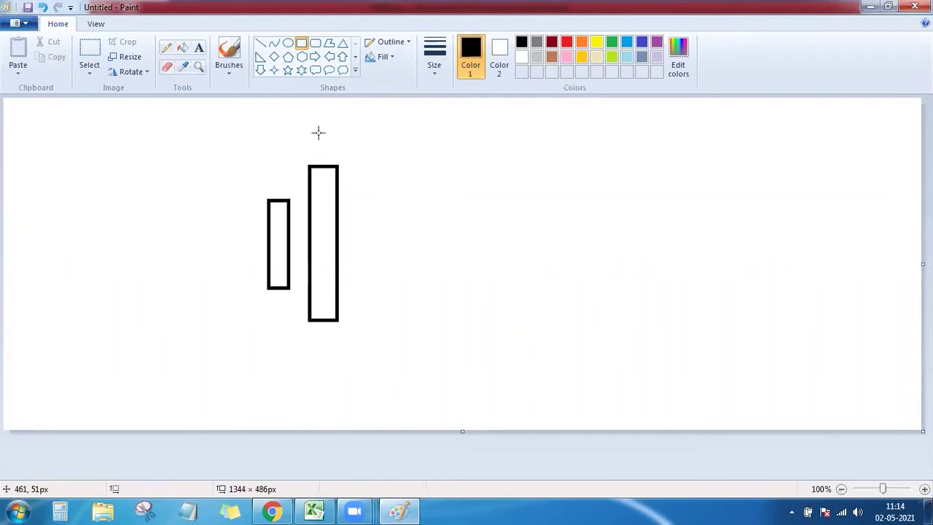
Step: Fill the short bar red and the tall bar green
{"action": "left_click", "coordinate": [183, 47]}
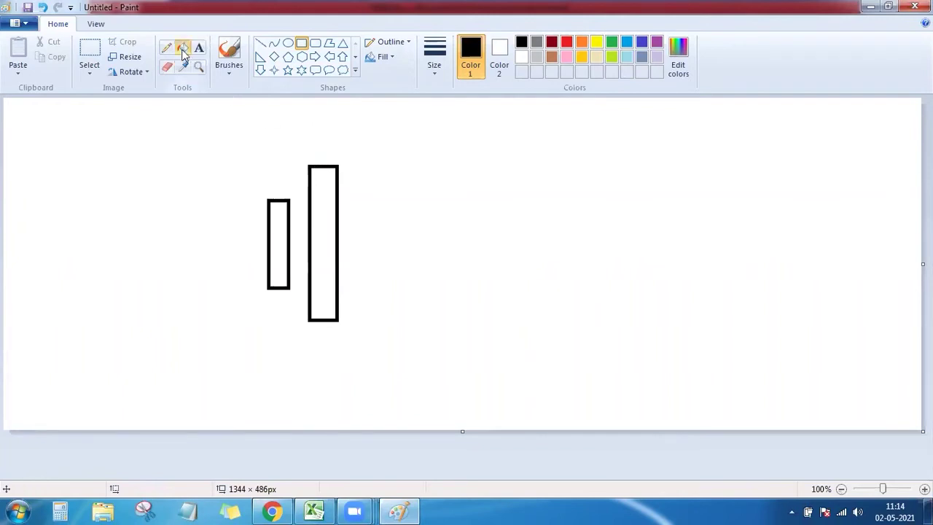
{"action": "left_click", "coordinate": [567, 42]}
{"action": "left_click", "coordinate": [282, 218]}
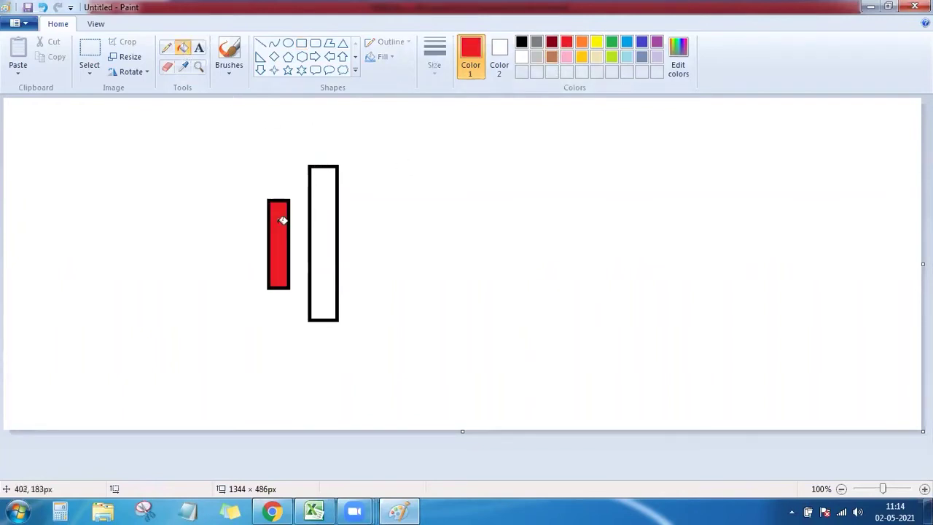
{"action": "left_click", "coordinate": [612, 42]}
{"action": "left_click", "coordinate": [329, 191]}
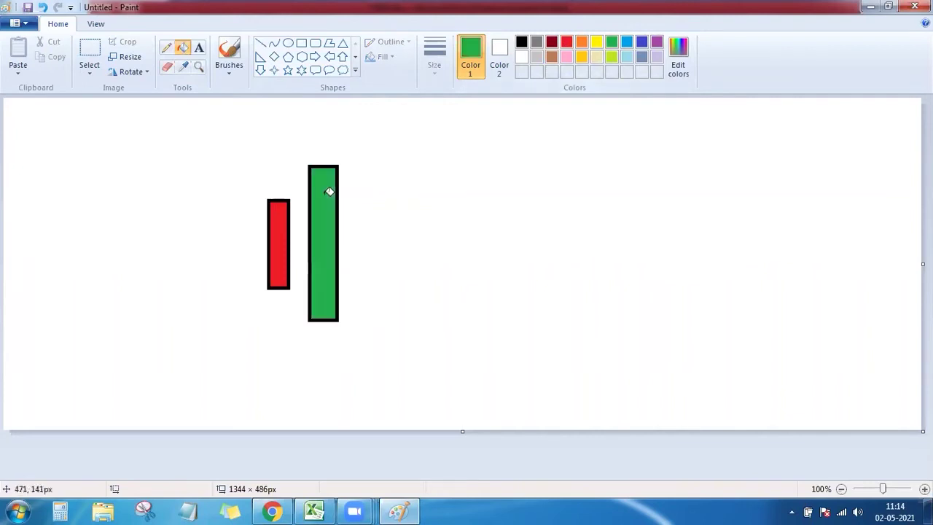
Step: Label the red bar's top O1 and its bottom C1 in green text
{"action": "left_click", "coordinate": [199, 48]}
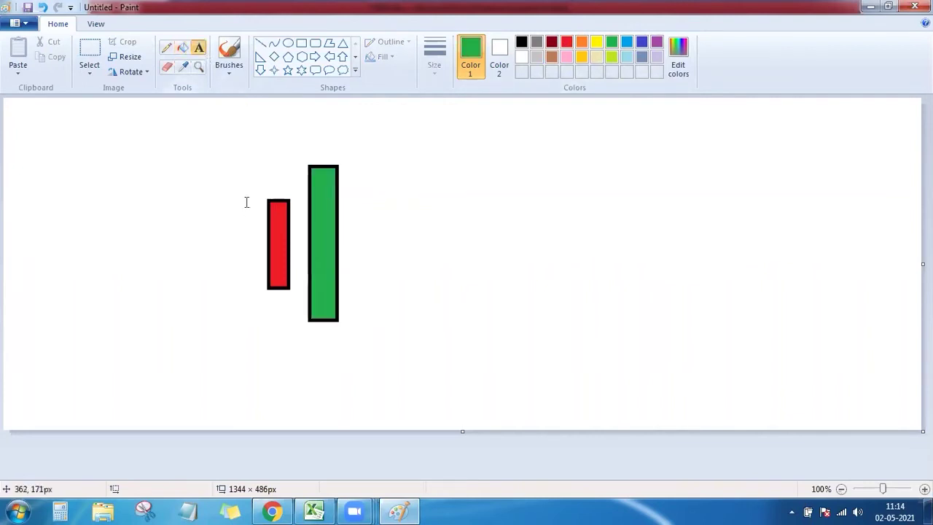
{"action": "left_click", "coordinate": [237, 191]}
{"action": "type", "text": "Ope"}
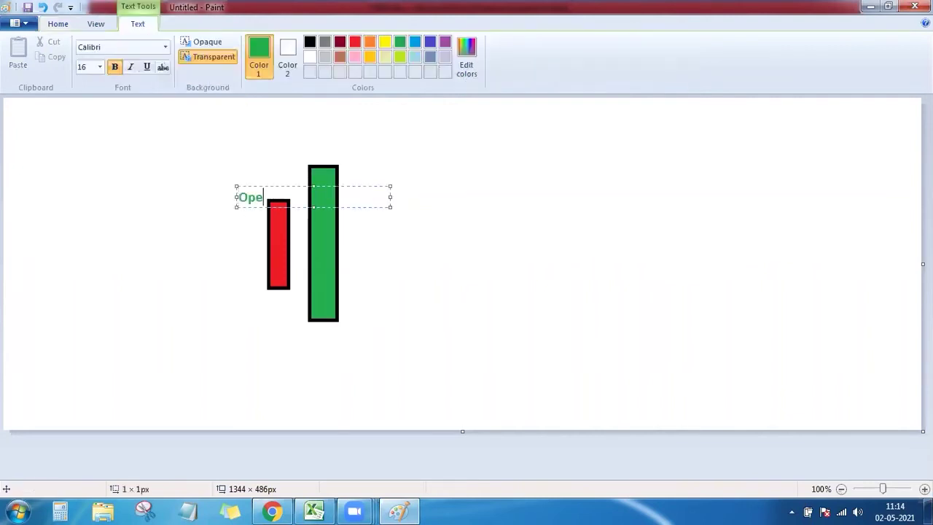
{"action": "type", "text": "n"}
{"action": "key", "text": "BackSpace"}
{"action": "key", "text": "BackSpace"}
{"action": "key", "text": "BackSpace"}
{"action": "type", "text": "1"}
{"action": "left_click", "coordinate": [237, 289]}
{"action": "left_click", "coordinate": [237, 289]}
{"action": "type", "text": "C1"}
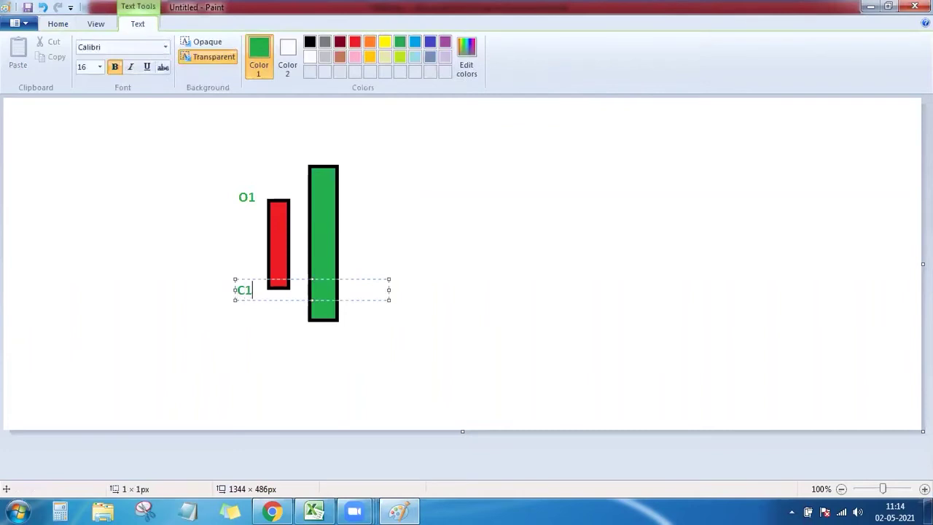
Step: Label the green bar's bottom O2 and its top C2
{"action": "left_click", "coordinate": [339, 325]}
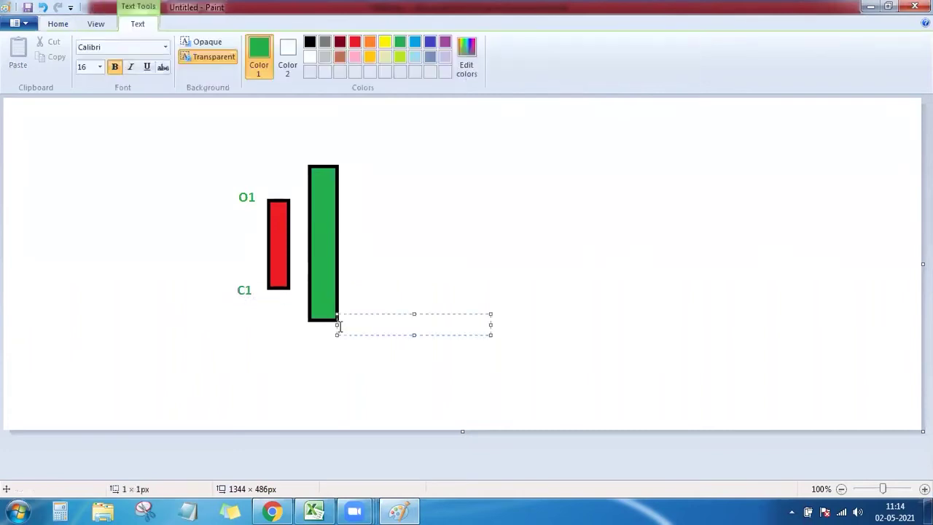
{"action": "type", "text": "O2"}
{"action": "left_click", "coordinate": [342, 167]}
{"action": "left_click", "coordinate": [341, 156]}
{"action": "type", "text": "C2"}
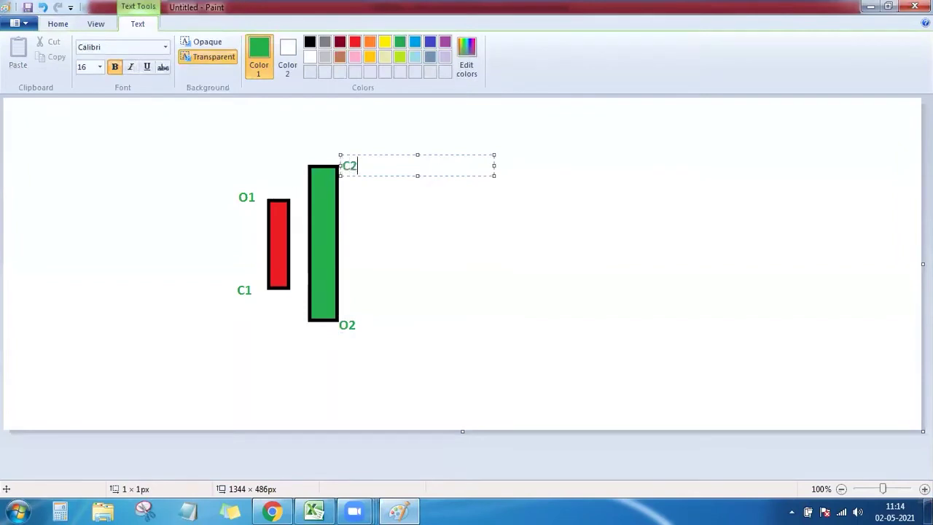
{"action": "left_click", "coordinate": [397, 220]}
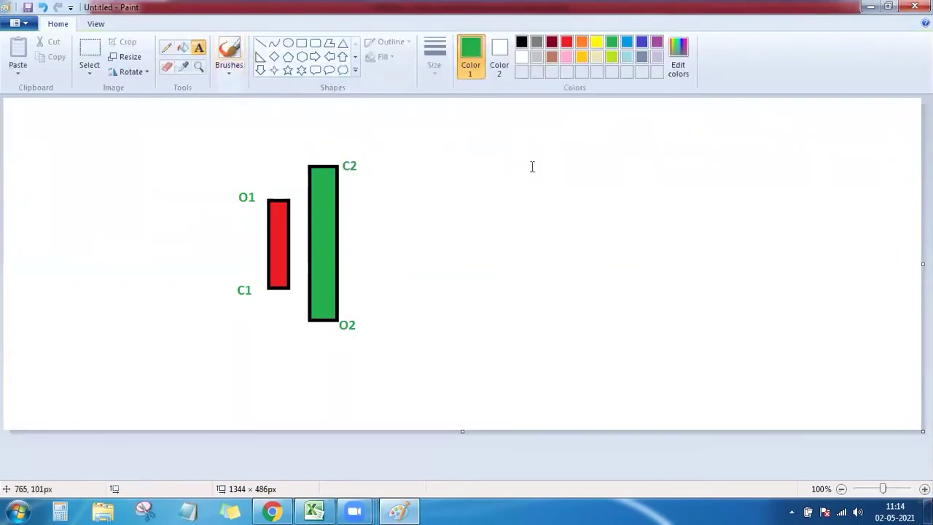
Step: Write 'C2 > O1, C2 > O2' in black on the right of the canvas
{"action": "left_click", "coordinate": [521, 42]}
{"action": "left_click", "coordinate": [609, 191]}
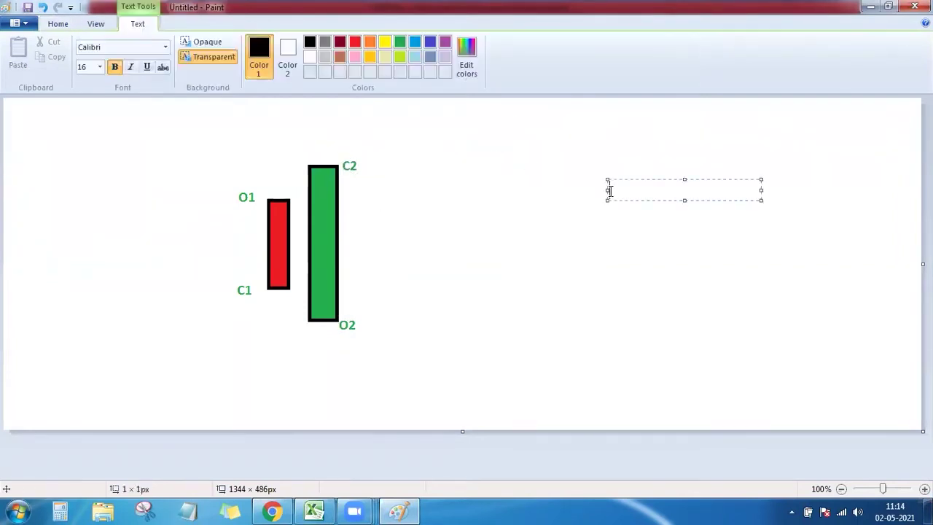
{"action": "type", "text": "C2 > "}
{"action": "type", "text": "O"}
{"action": "type", "text": "1, C"}
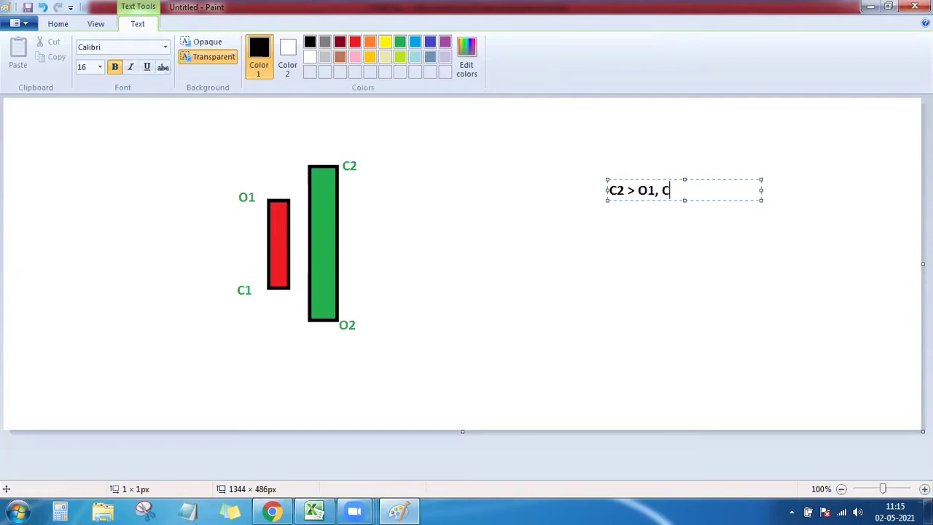
{"action": "type", "text": "2 > "}
{"action": "type", "text": "O2"}
{"action": "left_click", "coordinate": [614, 298]}
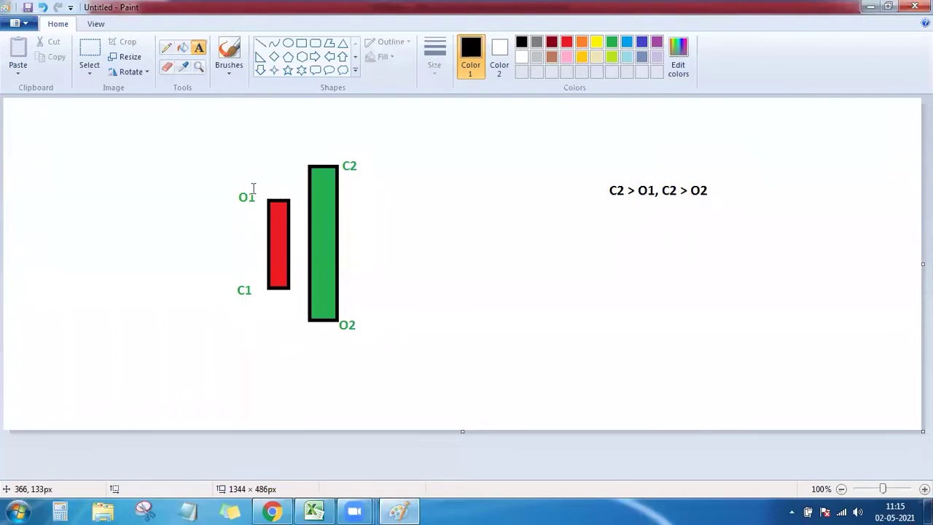
Step: Add a second condition line 'O1>C1, O2 < C1' below the first
{"action": "left_click", "coordinate": [613, 220]}
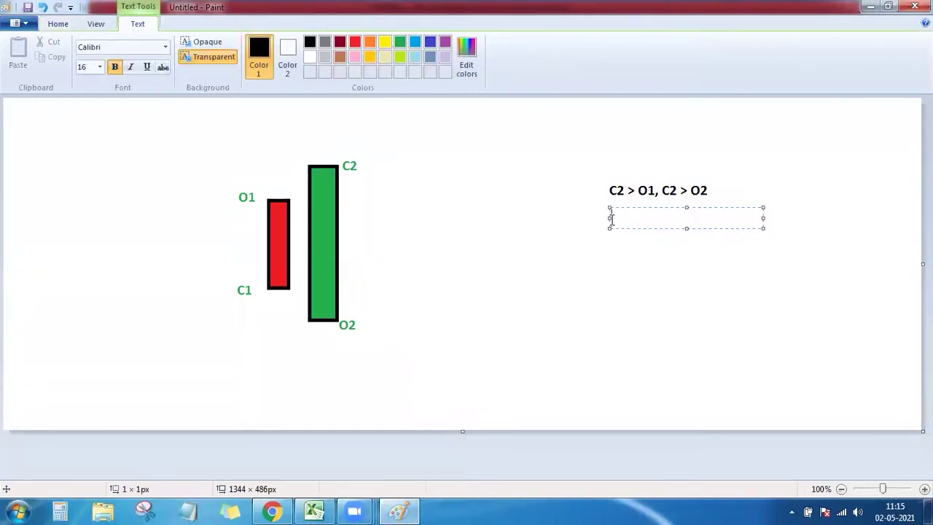
{"action": "type", "text": "O1<"}
{"action": "key", "text": "BackSpace"}
{"action": "type", "text": ">C"}
{"action": "type", "text": "1,"}
{"action": "type", "text": " O2"}
{"action": "type", "text": " < C"}
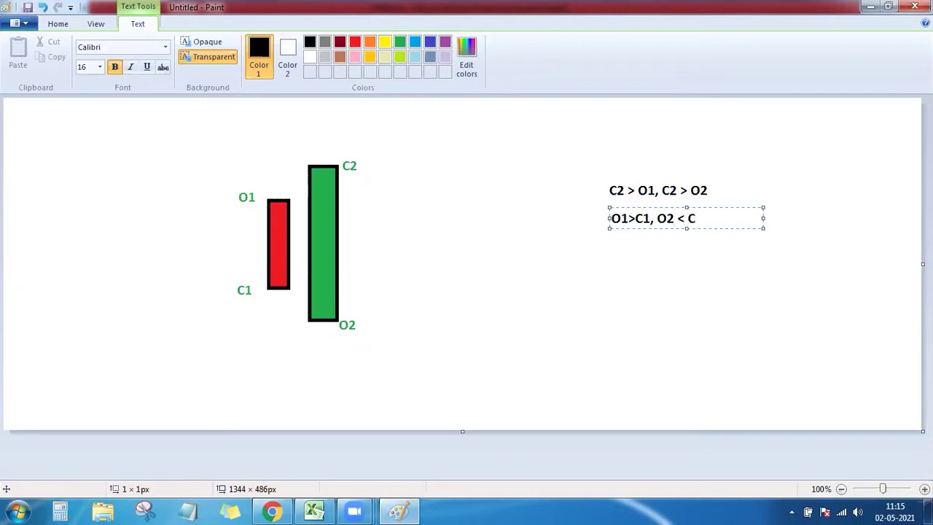
{"action": "type", "text": "1"}
{"action": "mouse_move", "coordinate": [705, 218]}
{"action": "left_mouse_down"}
{"action": "mouse_move", "coordinate": [659, 227]}
{"action": "mouse_move", "coordinate": [612, 218]}
{"action": "left_mouse_up"}
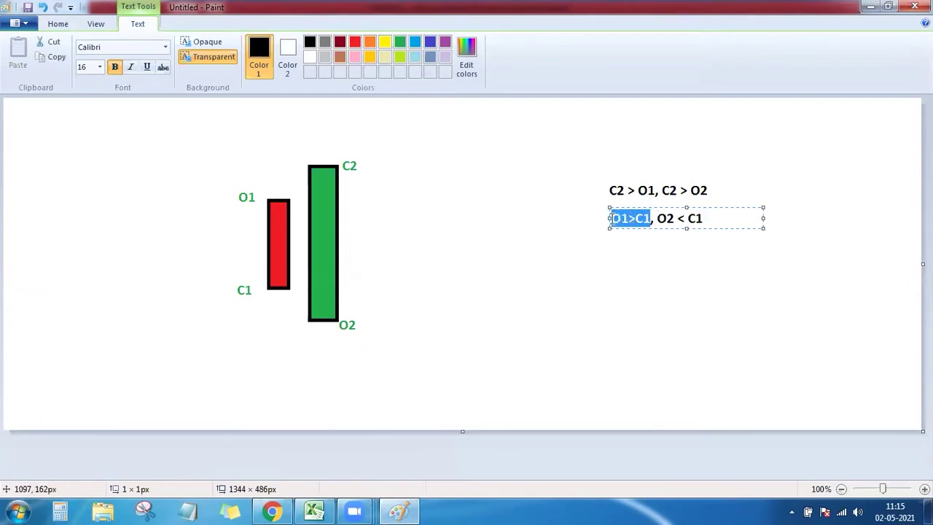
{"action": "left_click", "coordinate": [573, 211]}
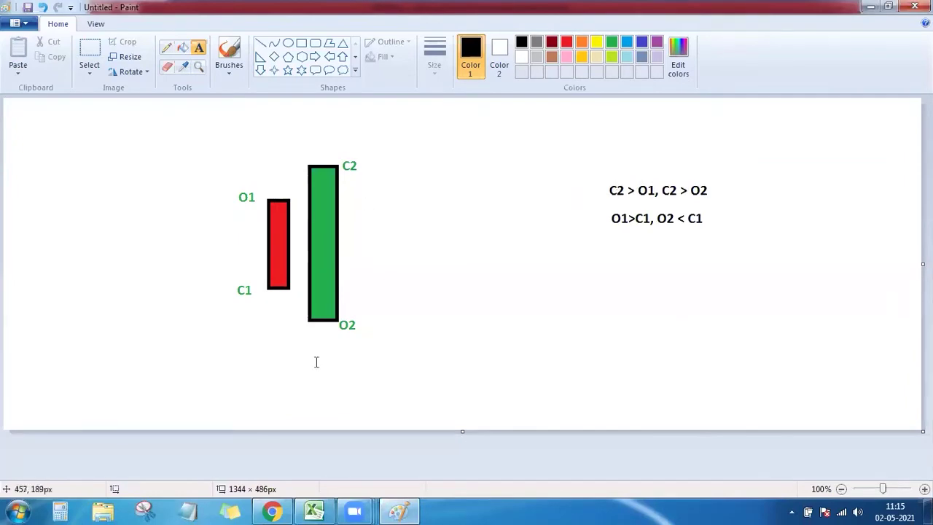
Step: Confirm the K1 header and start K3 as =IF(AND(,,,), "Bullish Engulfing", "")
{"action": "left_click", "coordinate": [313, 509]}
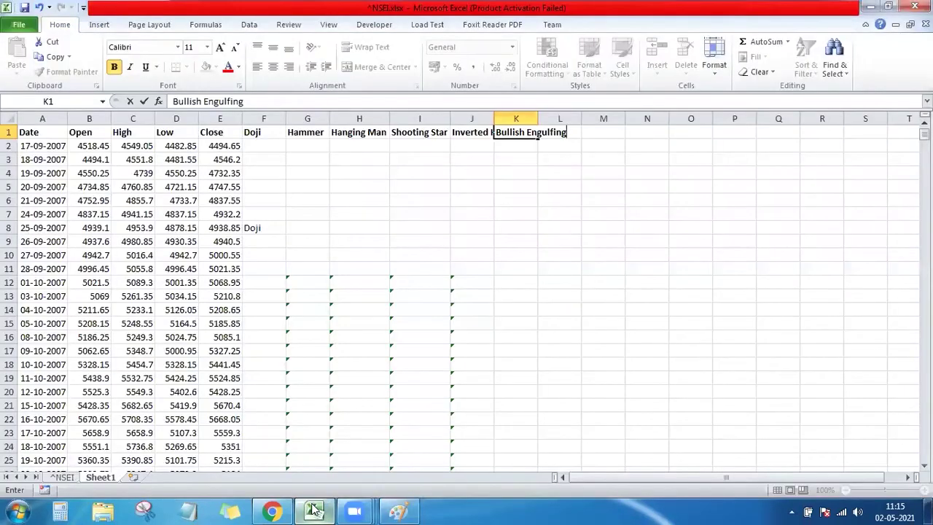
{"action": "key", "text": "Return"}
{"action": "key", "text": "Return"}
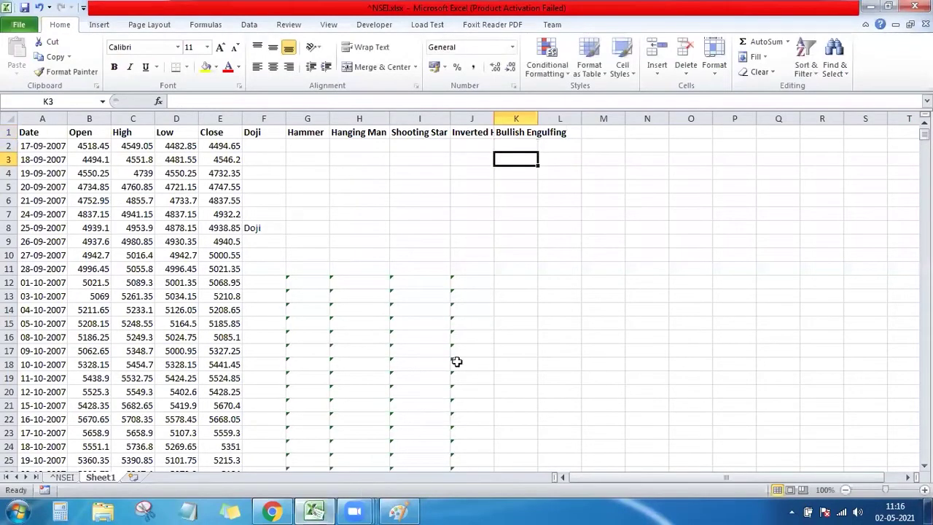
{"action": "type", "text": "="}
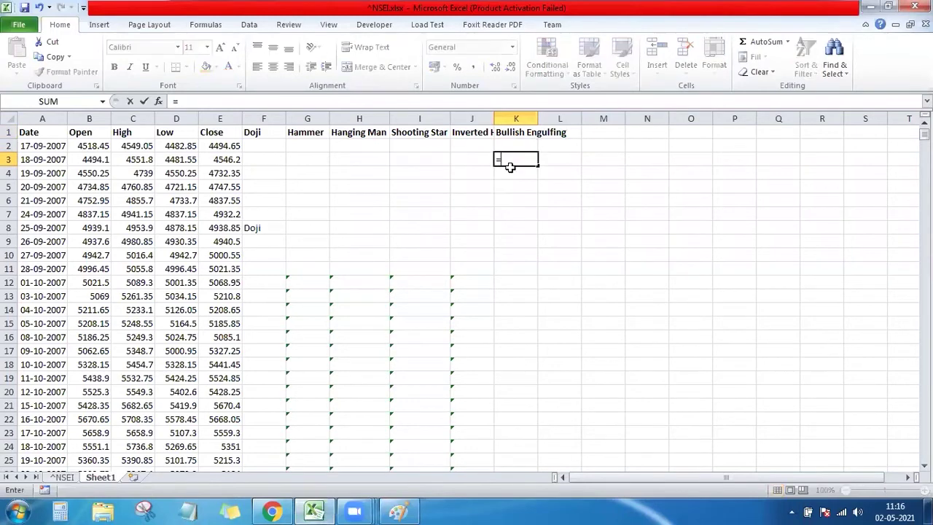
{"action": "type", "text": "if"}
{"action": "double_click", "coordinate": [513, 173]}
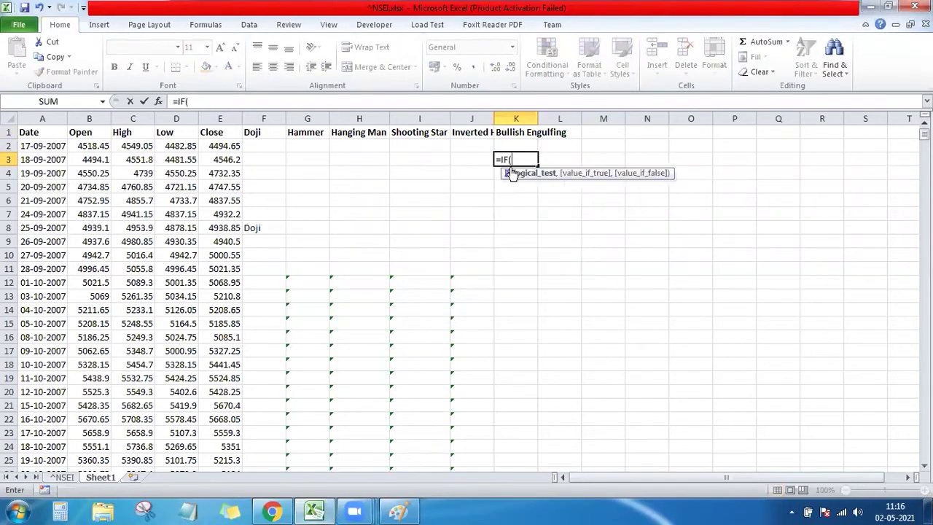
{"action": "type", "text": ")"}
{"action": "left_click", "coordinate": [511, 159]}
{"action": "type", "text": "and"}
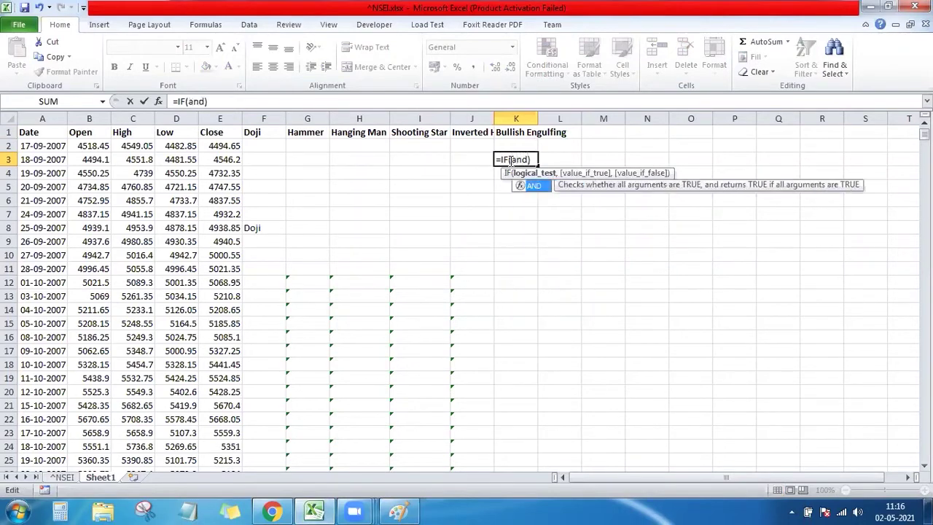
{"action": "key", "text": "Tab"}
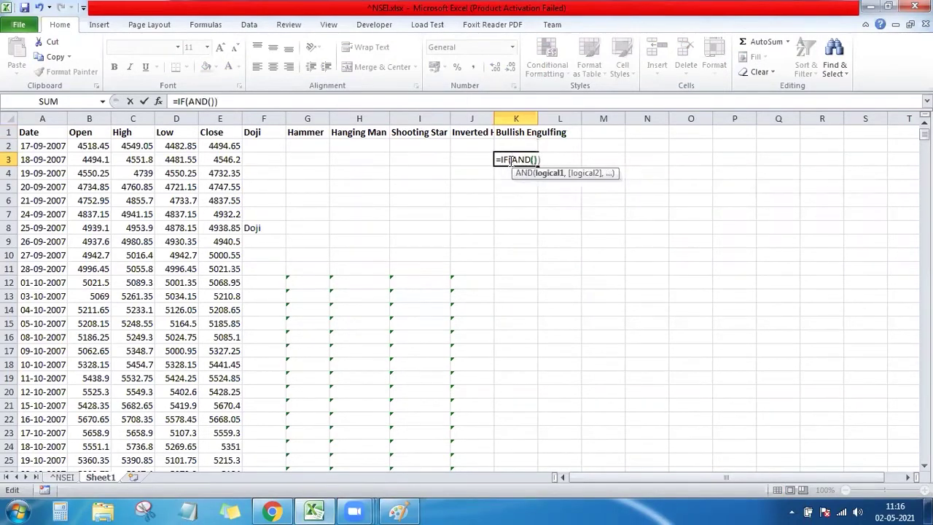
{"action": "type", "text": ", \"Bulli"}
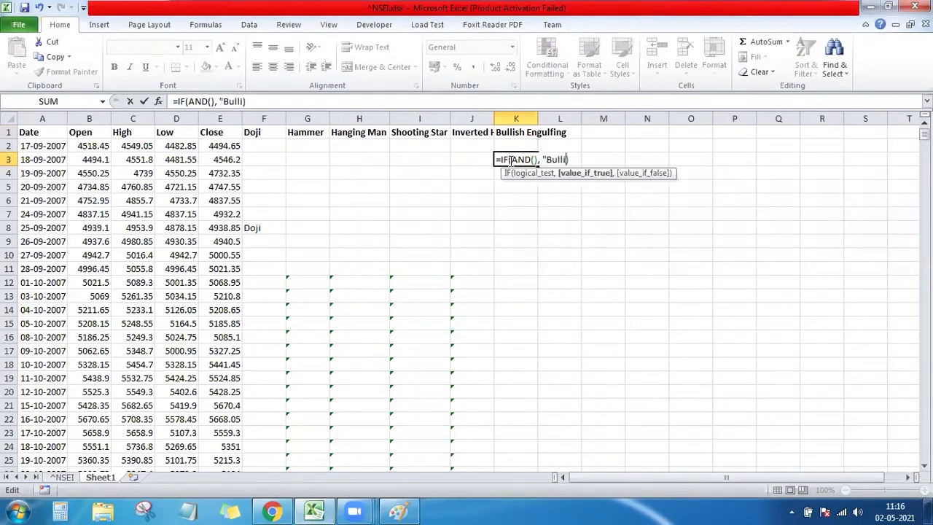
{"action": "type", "text": "sh En"}
{"action": "type", "text": "gu"}
{"action": "type", "text": "lfing"}
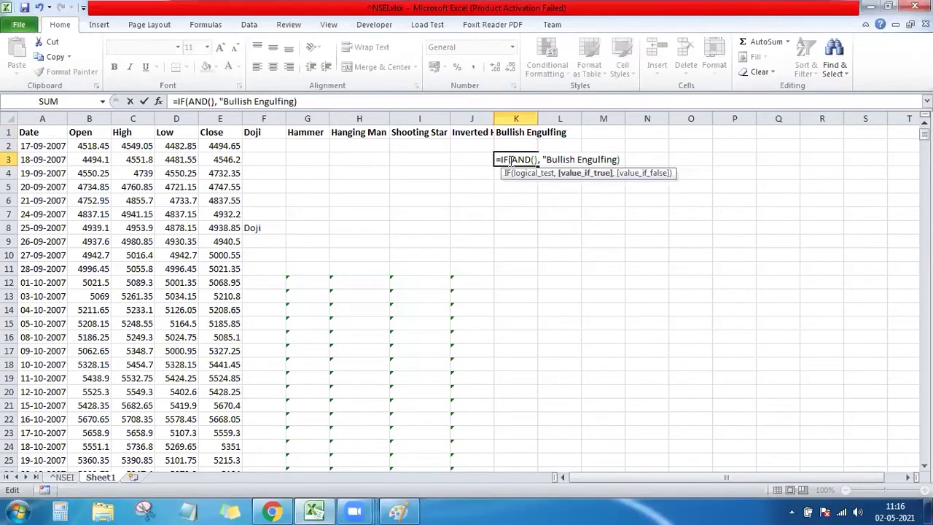
{"action": "type", "text": "\","}
{"action": "type", "text": " \"\""}
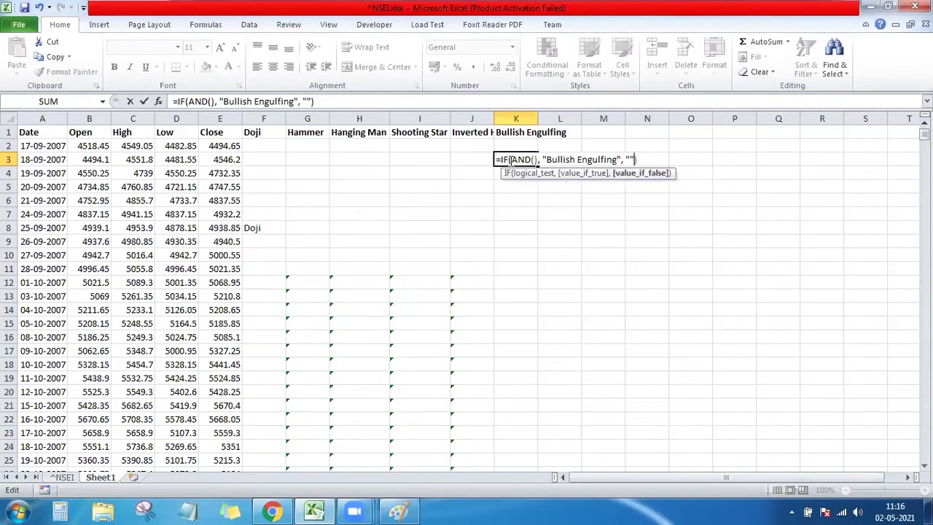
{"action": "left_click", "coordinate": [535, 159]}
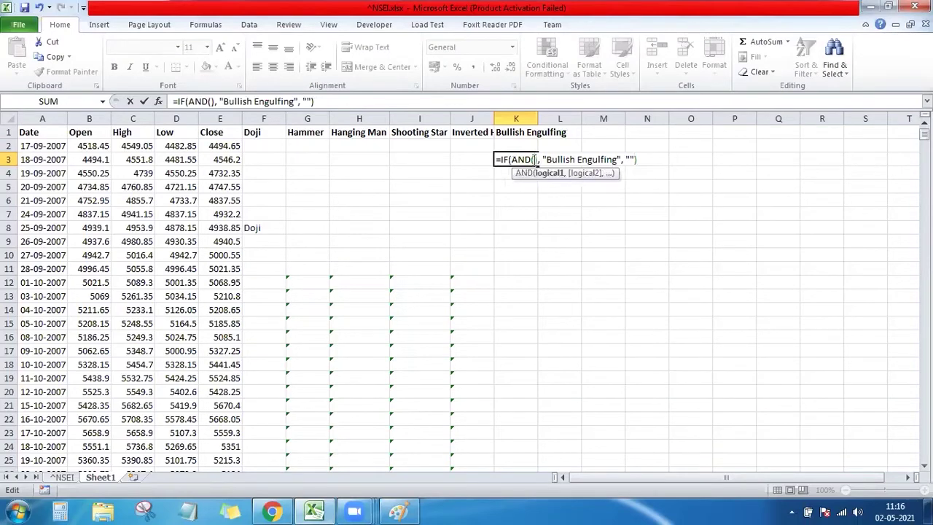
{"action": "type", "text": ",,,"}
Step: Fill in the first two AND conditions, E3>B3 and B2>E2
{"action": "left_click", "coordinate": [536, 160]}
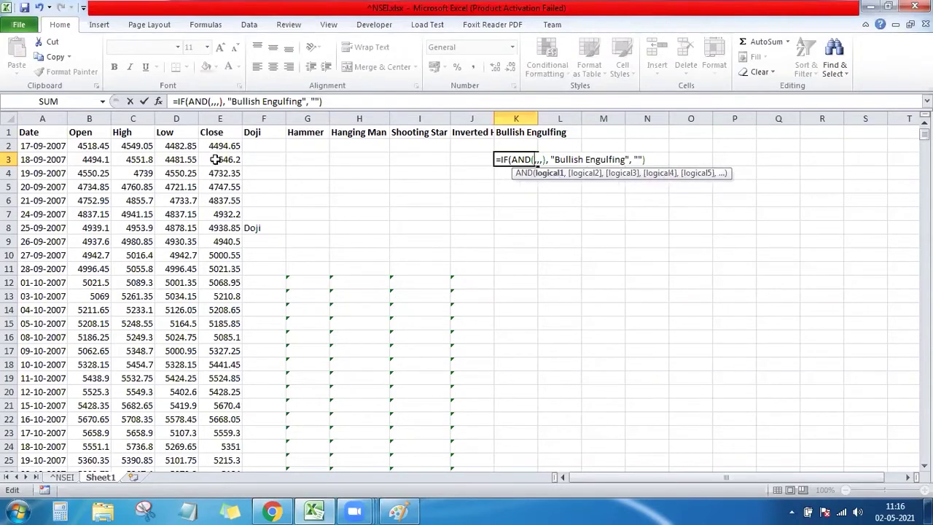
{"action": "left_click", "coordinate": [215, 159]}
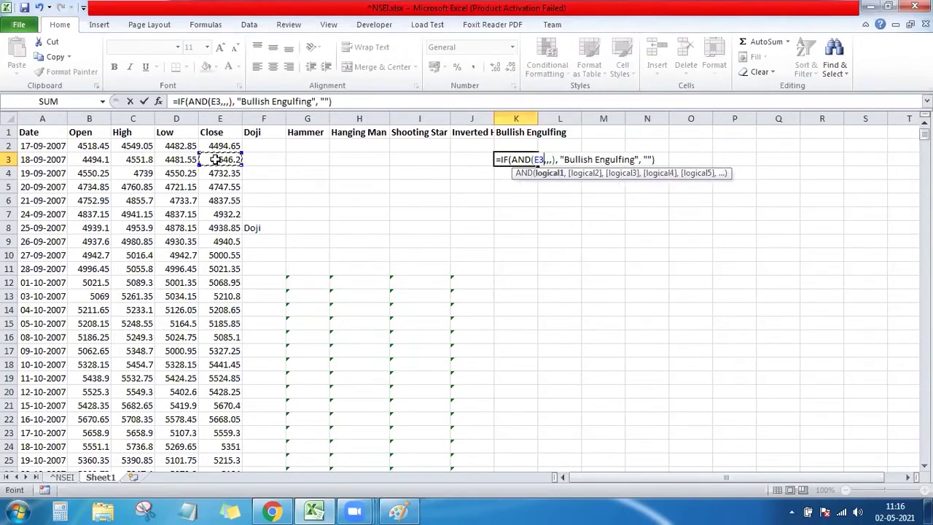
{"action": "type", "text": ">"}
{"action": "left_click", "coordinate": [88, 159]}
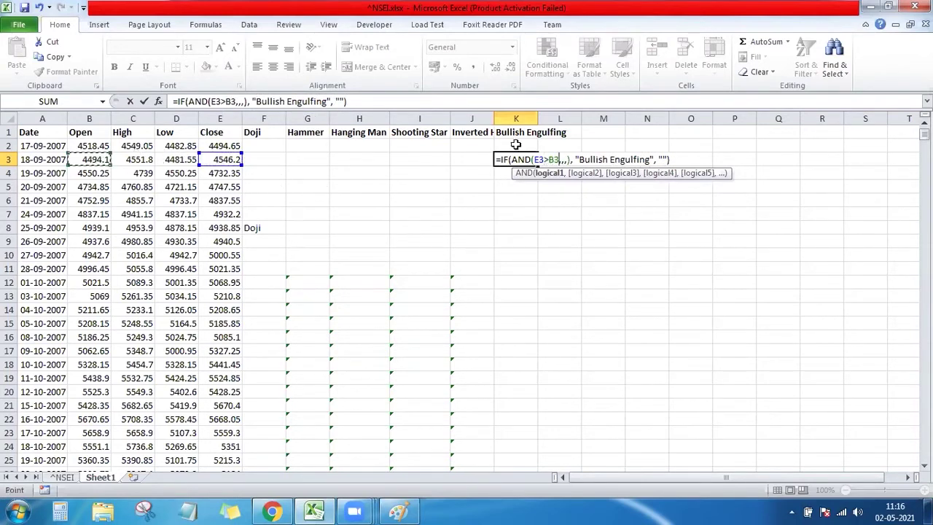
{"action": "left_click", "coordinate": [561, 159]}
{"action": "key", "text": "Right"}
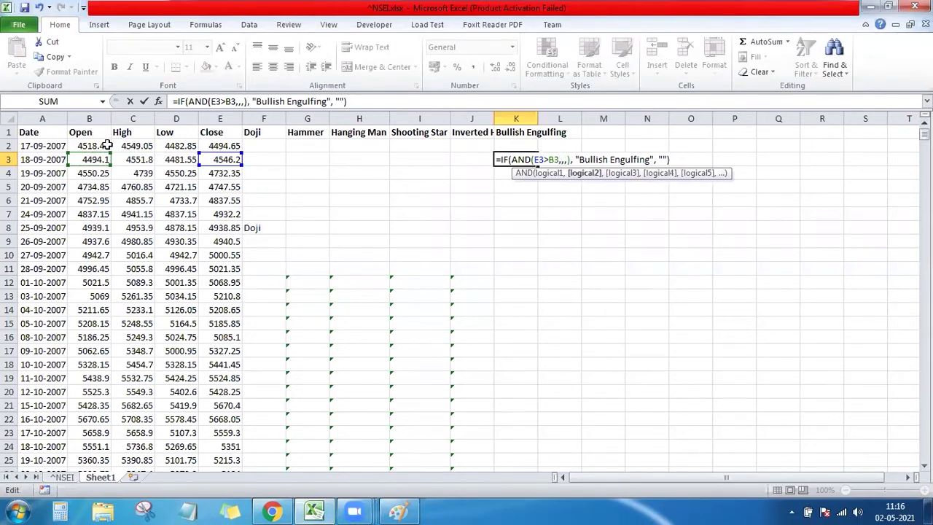
{"action": "left_click", "coordinate": [106, 145]}
{"action": "type", "text": ">"}
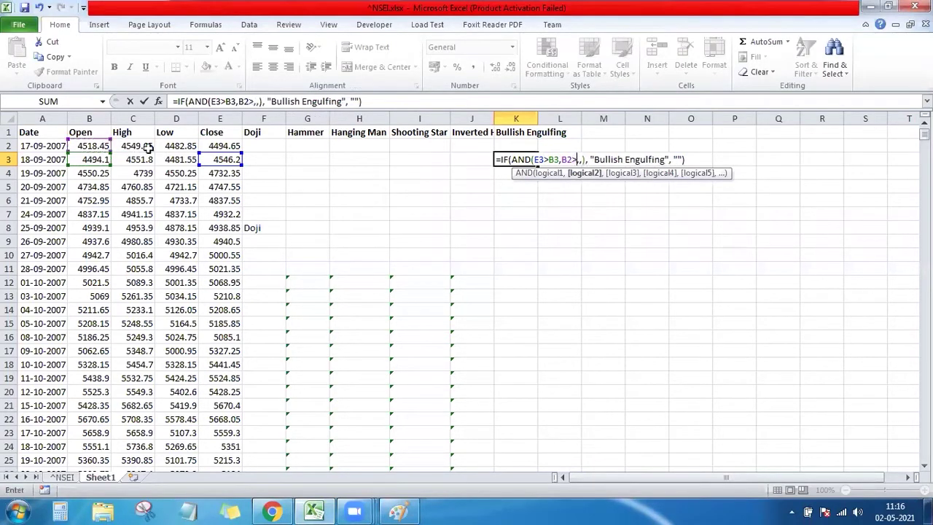
{"action": "left_click", "coordinate": [226, 145]}
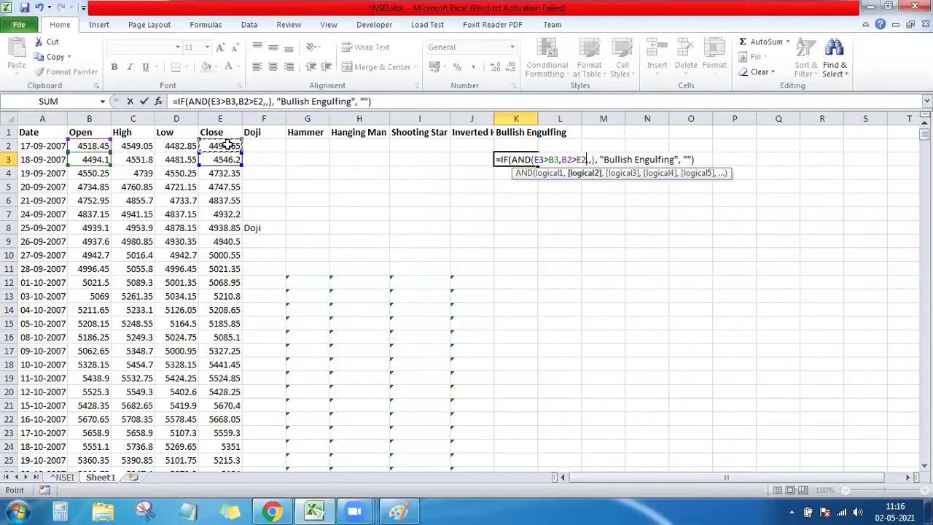
Step: Add the conditions B3<E2 and E3>B2, then commit the formula in K3
{"action": "left_click", "coordinate": [588, 159]}
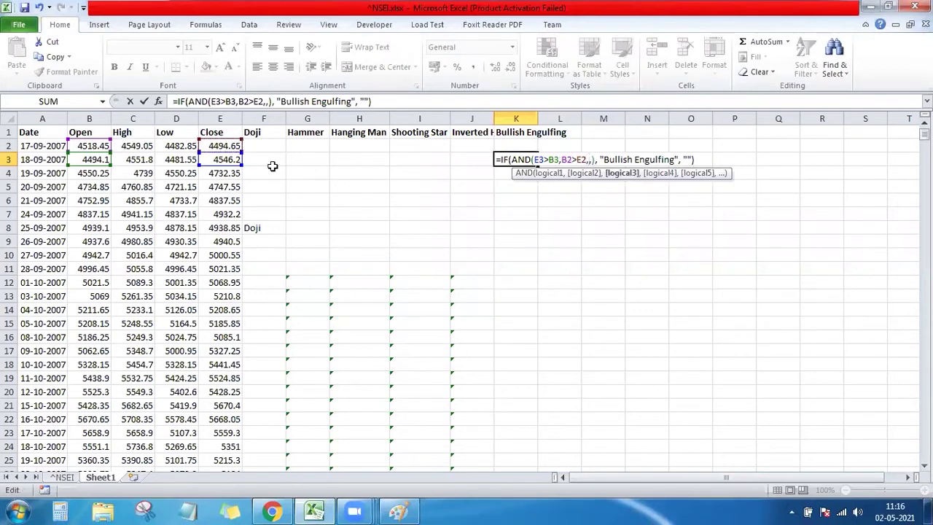
{"action": "left_click", "coordinate": [106, 159]}
{"action": "type", "text": "<"}
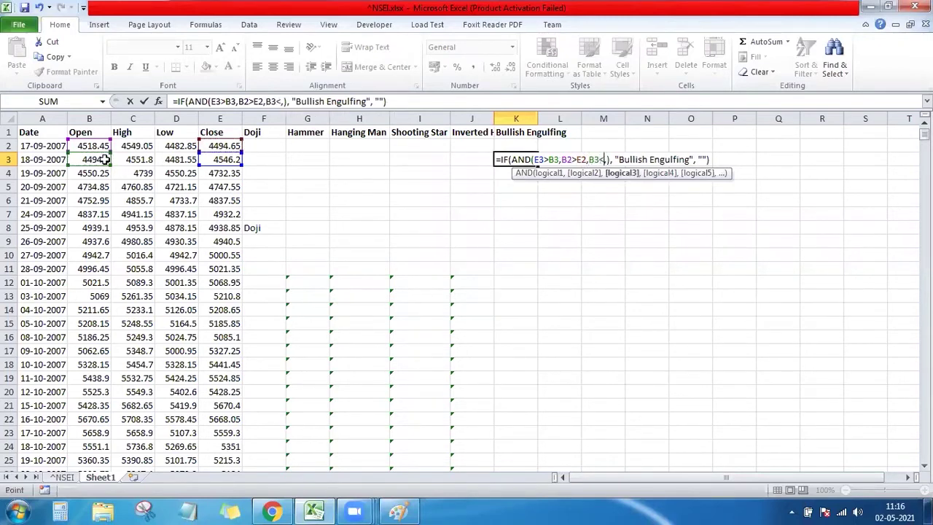
{"action": "left_click", "coordinate": [210, 145]}
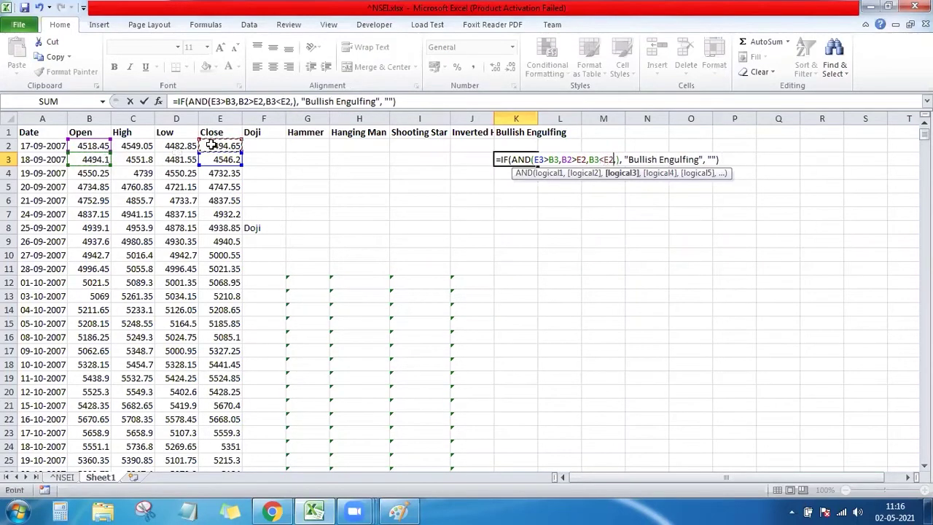
{"action": "left_click", "coordinate": [618, 158]}
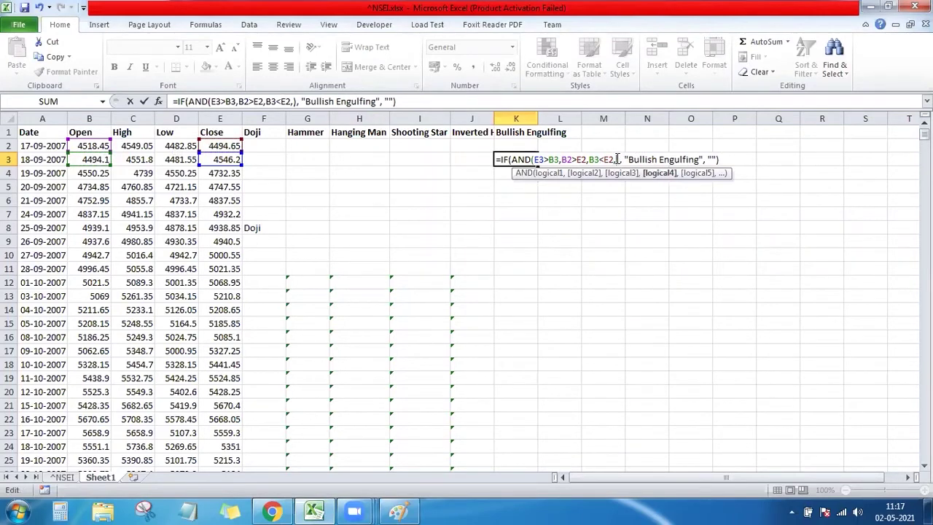
{"action": "left_click", "coordinate": [226, 159]}
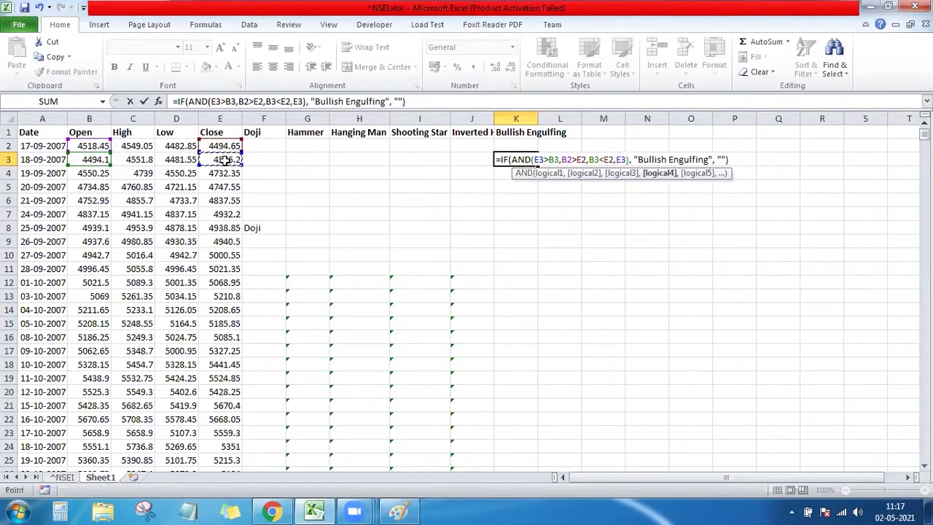
{"action": "type", "text": ">"}
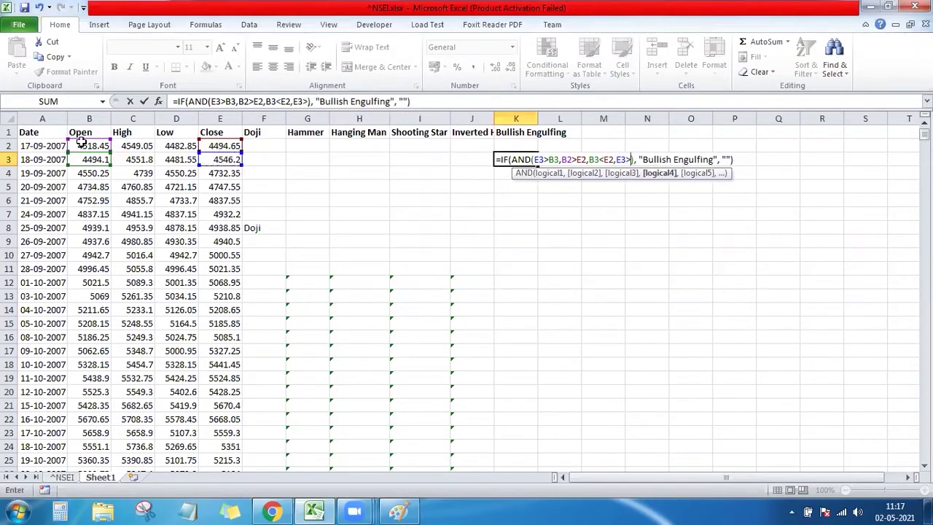
{"action": "left_click", "coordinate": [83, 143]}
{"action": "key", "text": "Return"}
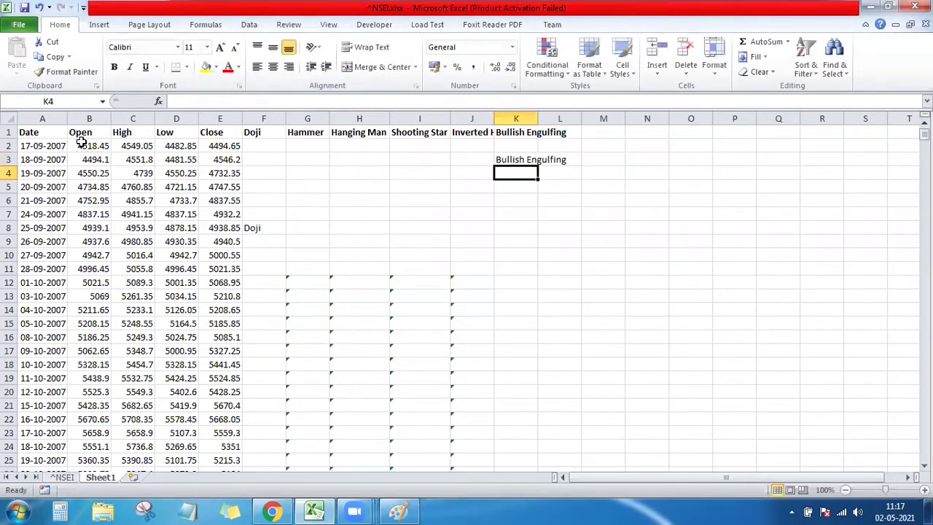
{"action": "key", "text": "Up"}
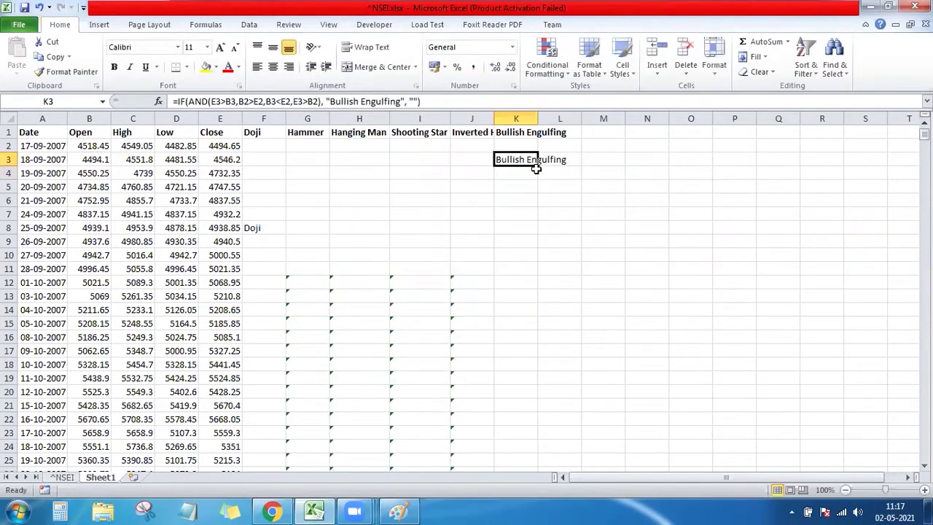
Step: Copy K3's formula down the whole K column, flagging rows 3, 9 and 17
{"action": "left_click_drag", "start_coordinate": [538, 166], "coordinate": [540, 274]}
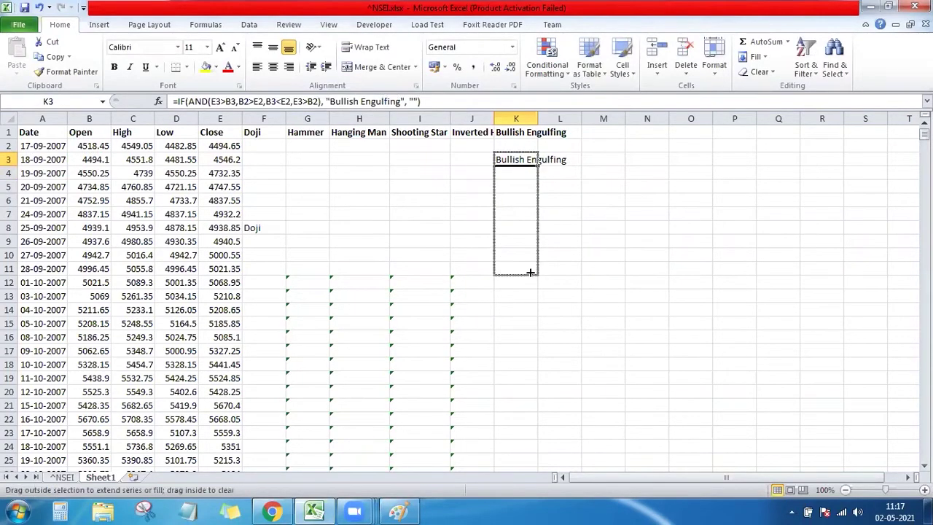
{"action": "double_click", "coordinate": [537, 275]}
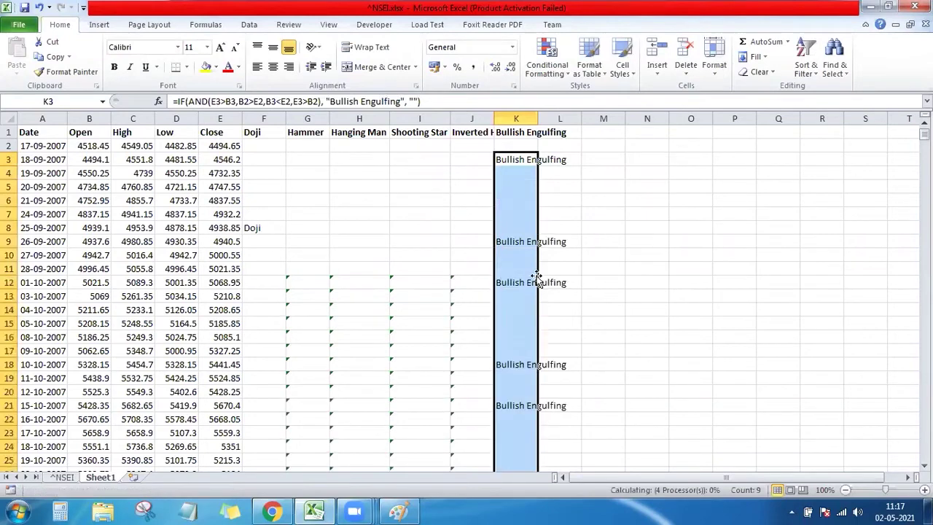
{"action": "left_click", "coordinate": [641, 357]}
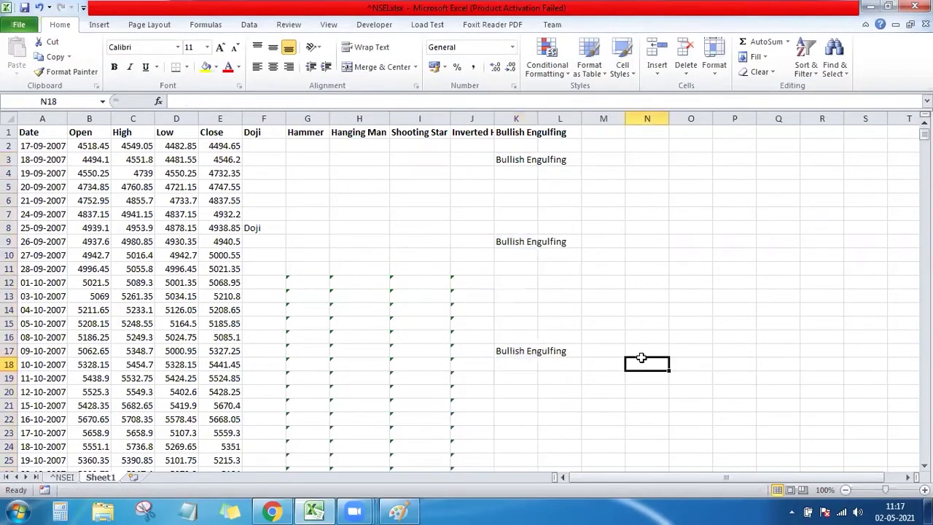
{"action": "left_click", "coordinate": [517, 158]}
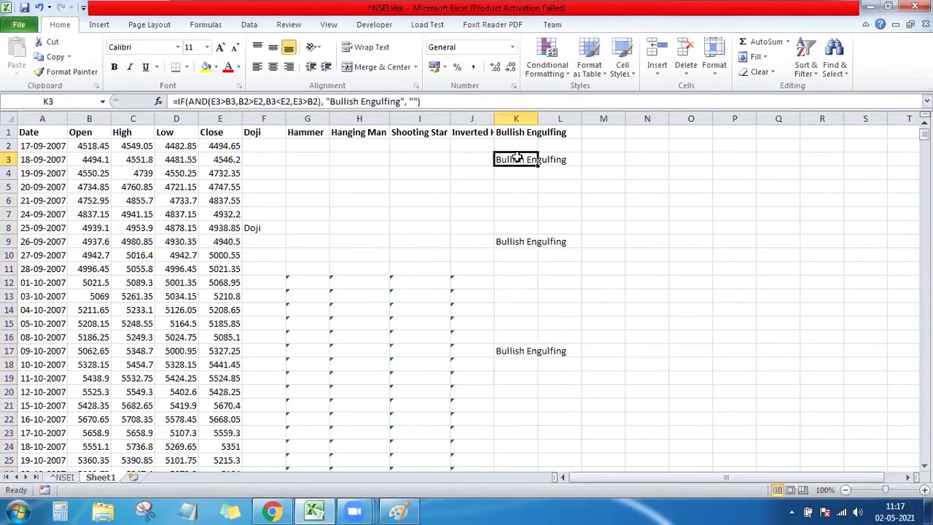
{"action": "left_click", "coordinate": [272, 510]}
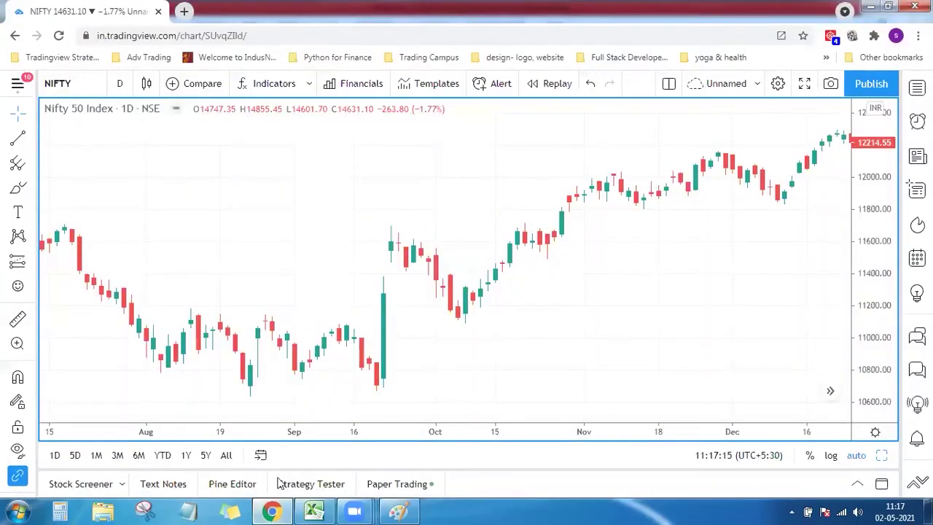
Step: Jump the Nifty chart to the date 2007-09-18
{"action": "left_click", "coordinate": [260, 455]}
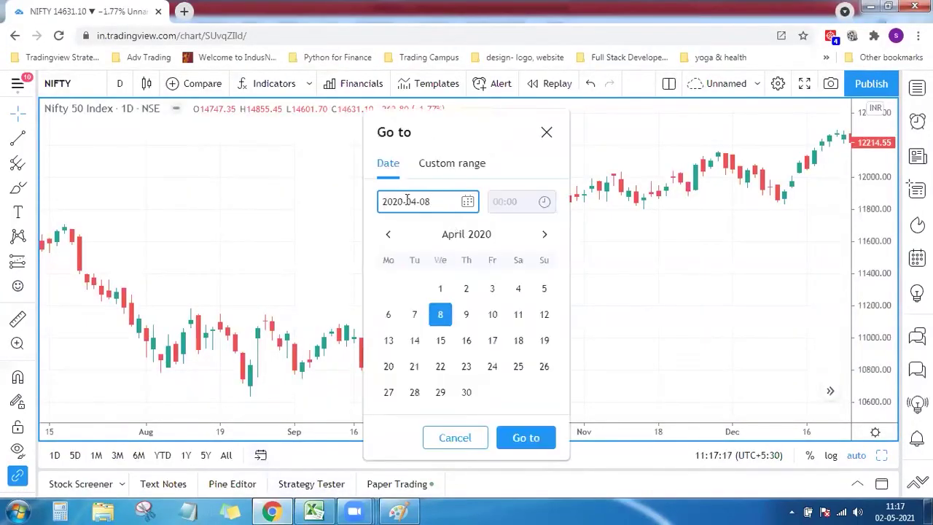
{"action": "key", "text": "ctrl+a"}
{"action": "type", "text": "20"}
{"action": "type", "text": "8"}
{"action": "key", "text": "Return"}
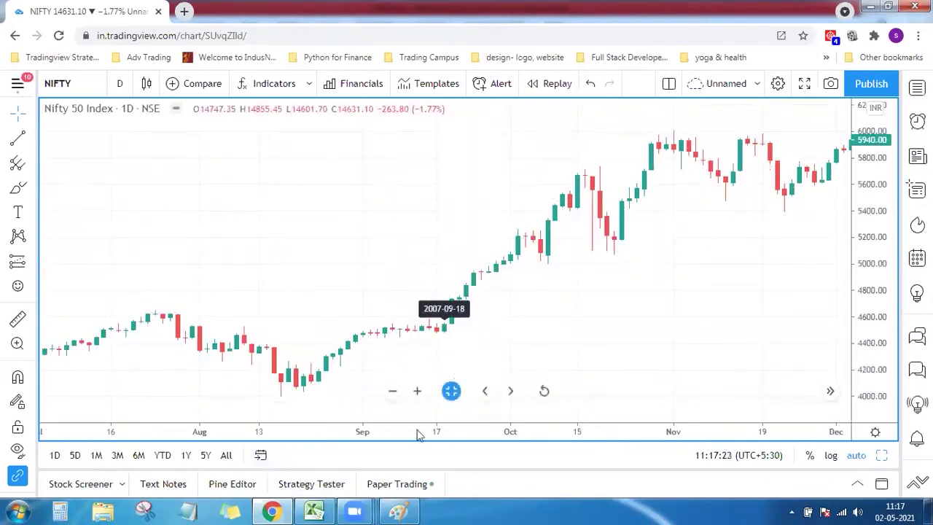
Step: Zoom in and pan to enlarge the September 2007 candles, then return to Excel
{"action": "left_click", "coordinate": [417, 391]}
{"action": "left_click", "coordinate": [417, 390]}
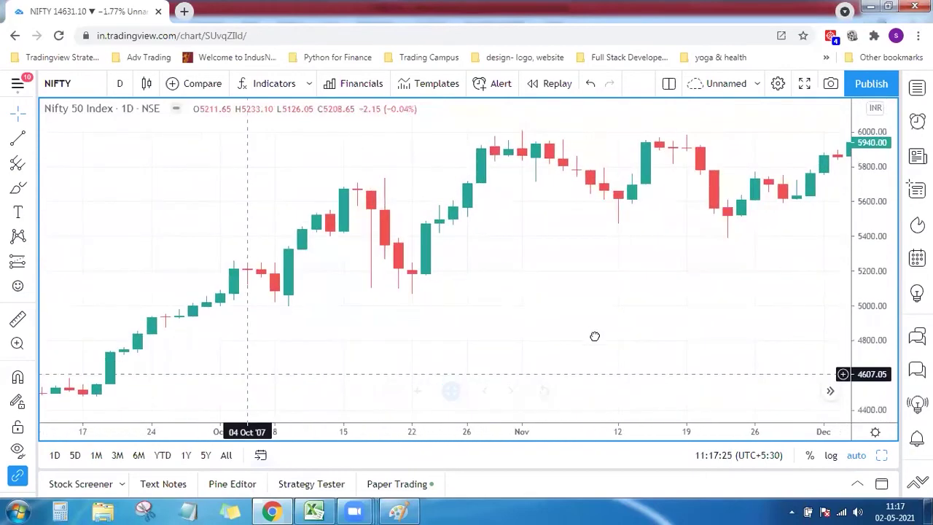
{"action": "mouse_move", "coordinate": [595, 336]}
{"action": "left_mouse_down"}
{"action": "mouse_move", "coordinate": [819, 333]}
{"action": "mouse_move", "coordinate": [827, 389]}
{"action": "left_mouse_up"}
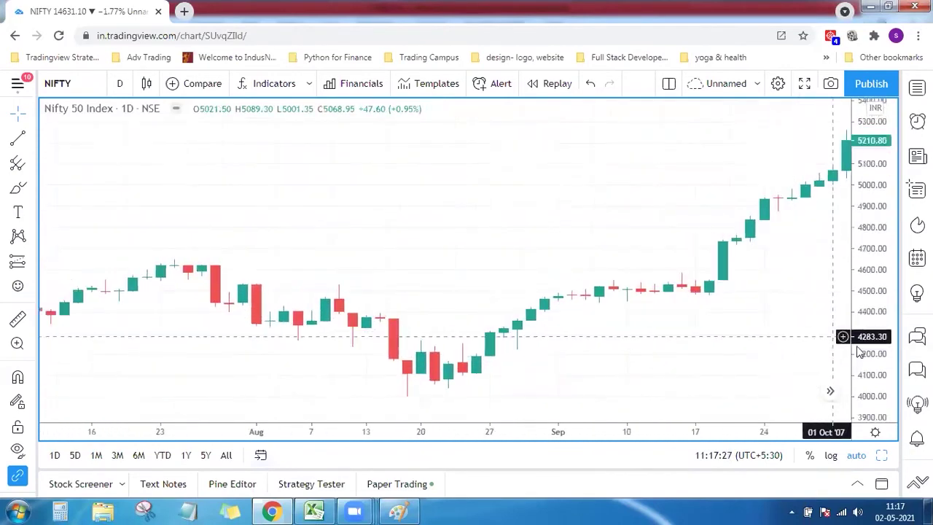
{"action": "left_click_drag", "start_coordinate": [860, 352], "coordinate": [861, 219]}
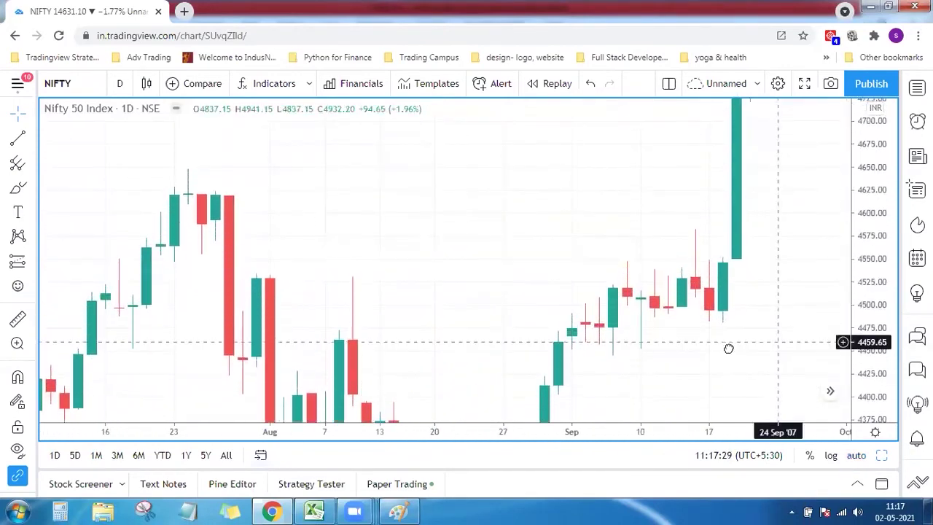
{"action": "left_click_drag", "start_coordinate": [728, 349], "coordinate": [677, 325]}
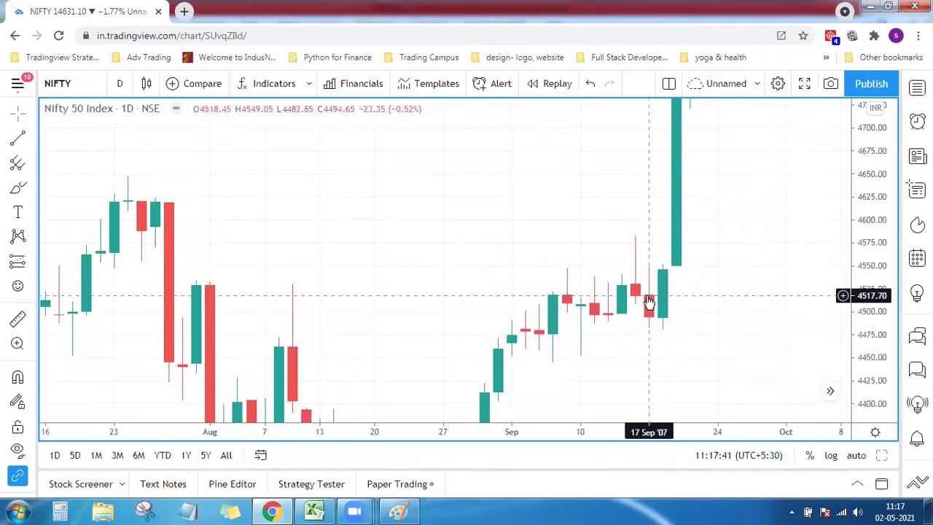
{"action": "double_click", "coordinate": [857, 268]}
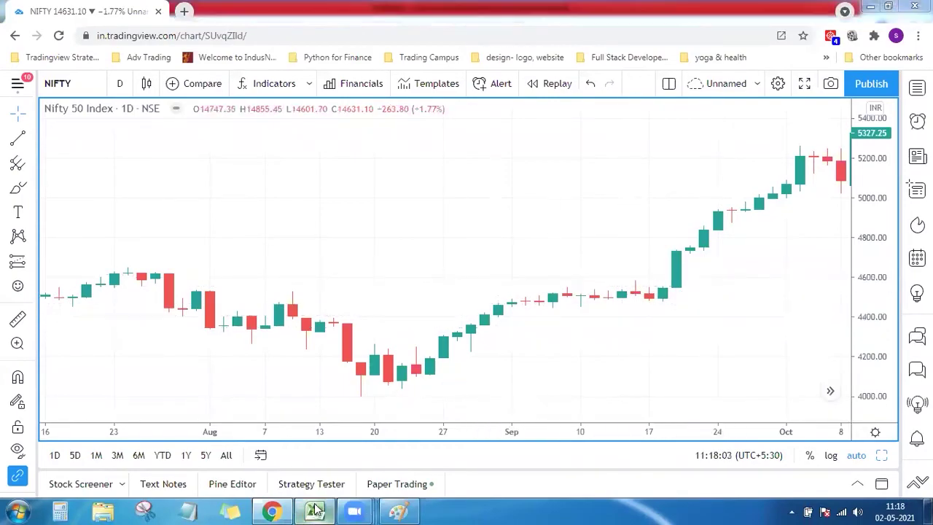
{"action": "left_click", "coordinate": [316, 511]}
Step: Compare the 26-09-2007 and 09-10-2007 flags in K9 and K17 with the Nifty candles
{"action": "left_click", "coordinate": [525, 243]}
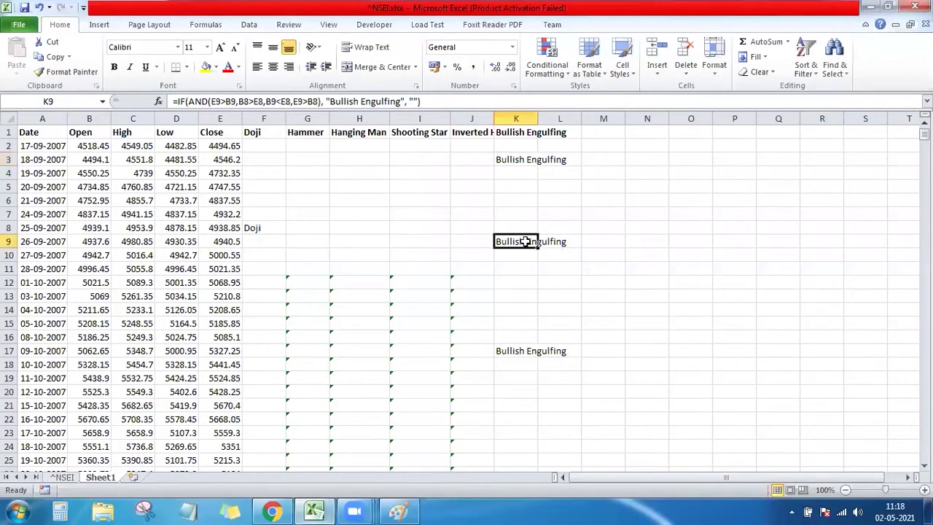
{"action": "left_click", "coordinate": [272, 510]}
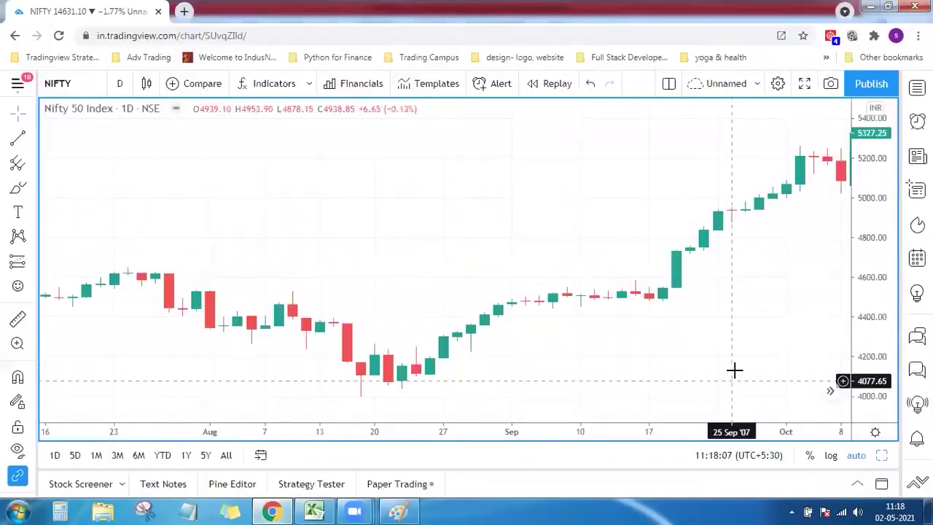
{"action": "left_click_drag", "start_coordinate": [734, 370], "coordinate": [460, 390]}
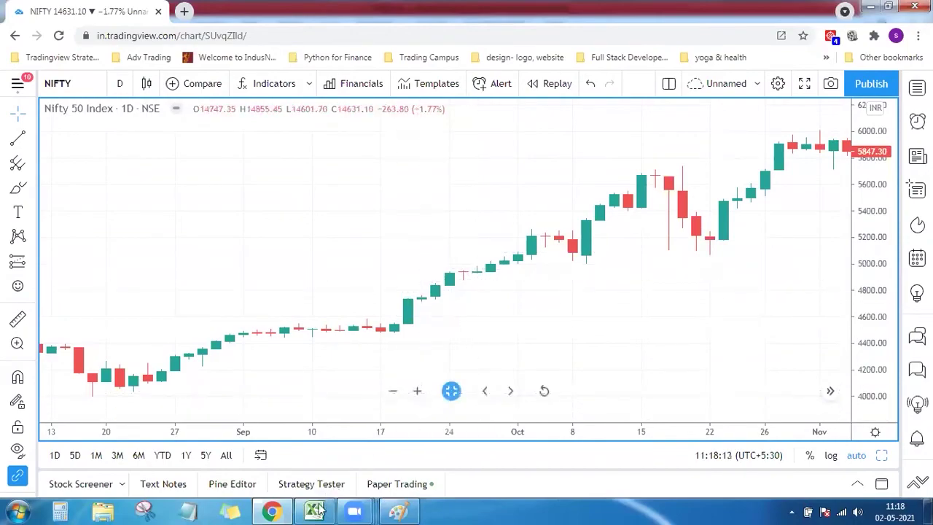
{"action": "left_click", "coordinate": [319, 509]}
{"action": "left_click", "coordinate": [508, 352]}
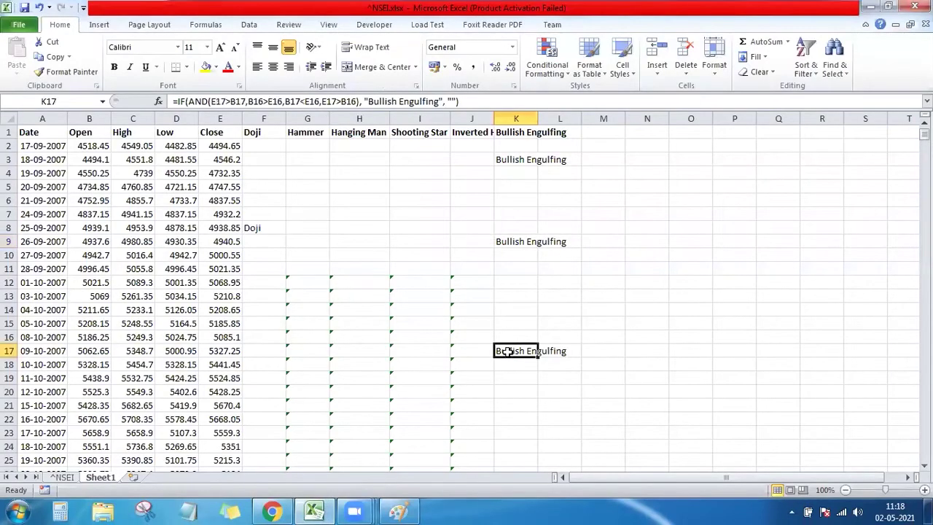
{"action": "left_click", "coordinate": [271, 510]}
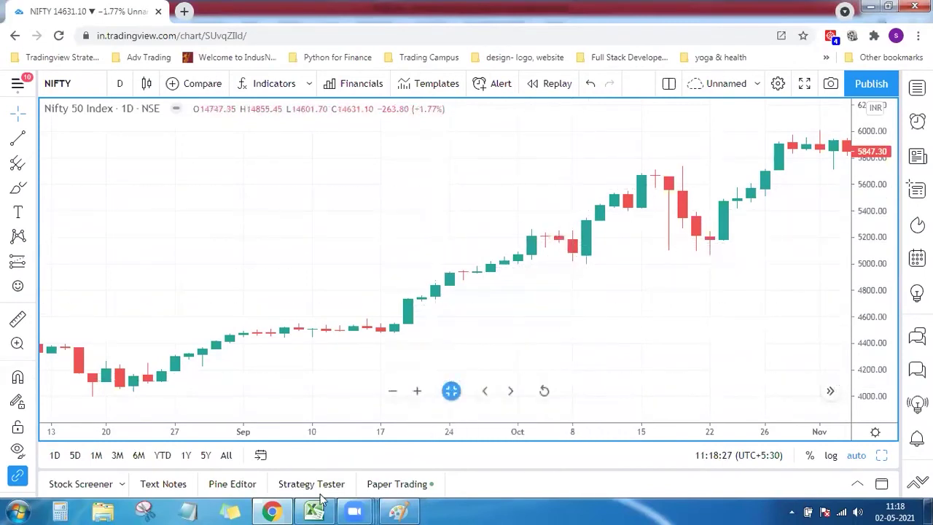
{"action": "mouse_move", "coordinate": [320, 503]}
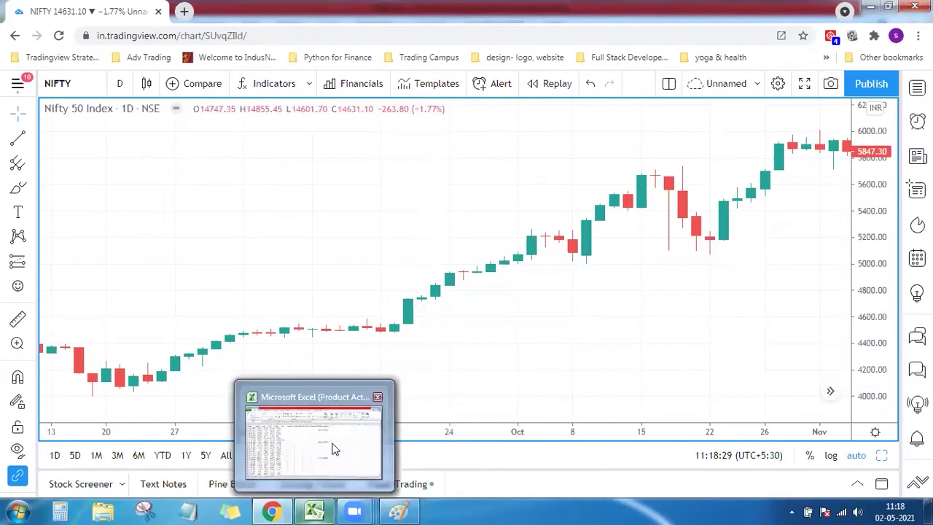
Step: Compare the 02-11-2007 flag in K35 with the October–December 2007 candles
{"action": "left_click", "coordinate": [309, 506]}
{"action": "key", "text": "Down"}
{"action": "key", "text": "Down"}
{"action": "key", "text": "Down"}
{"action": "key", "text": "Down"}
{"action": "key", "text": "Down"}
{"action": "key", "text": "Down"}
{"action": "key", "text": "Down"}
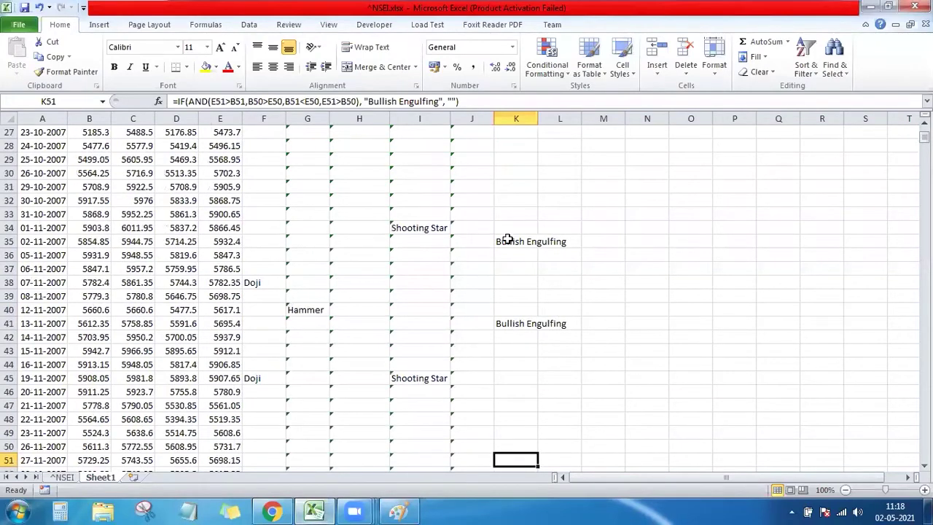
{"action": "left_click", "coordinate": [508, 239]}
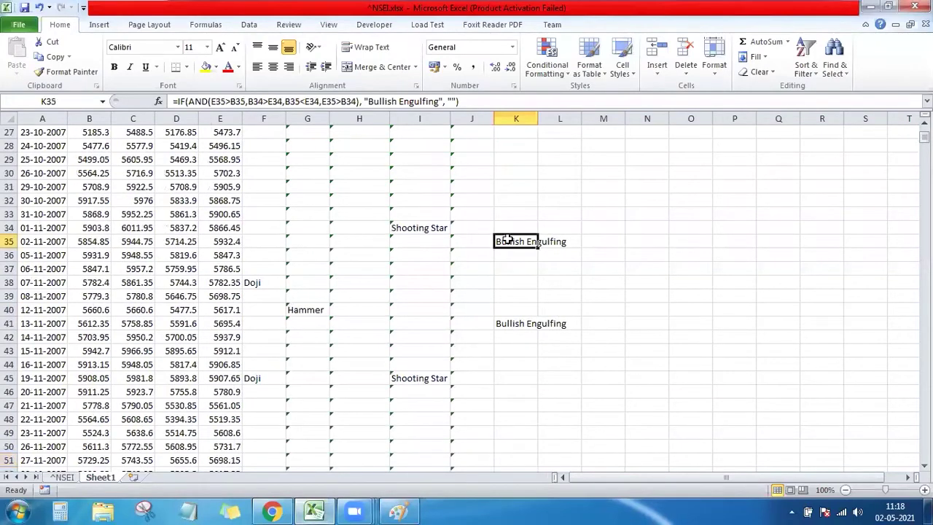
{"action": "left_click", "coordinate": [269, 510]}
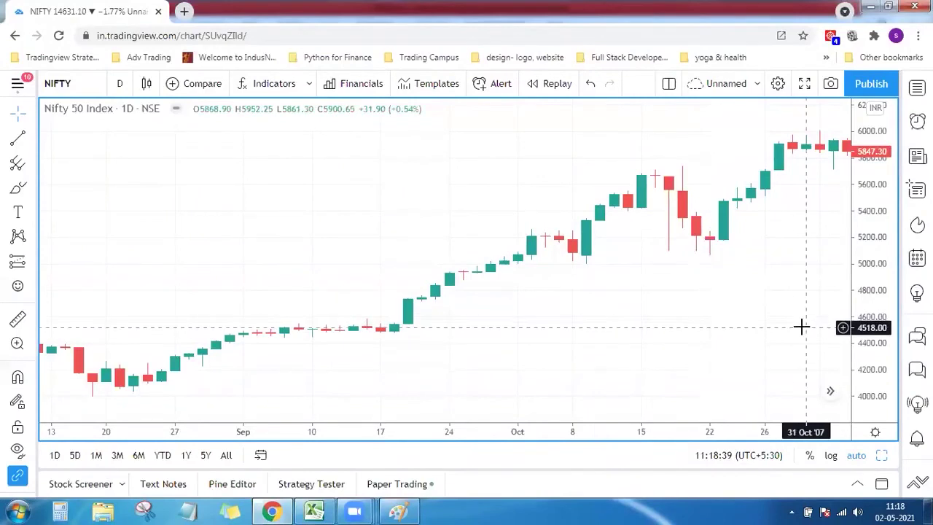
{"action": "left_click_drag", "start_coordinate": [612, 335], "coordinate": [465, 352]}
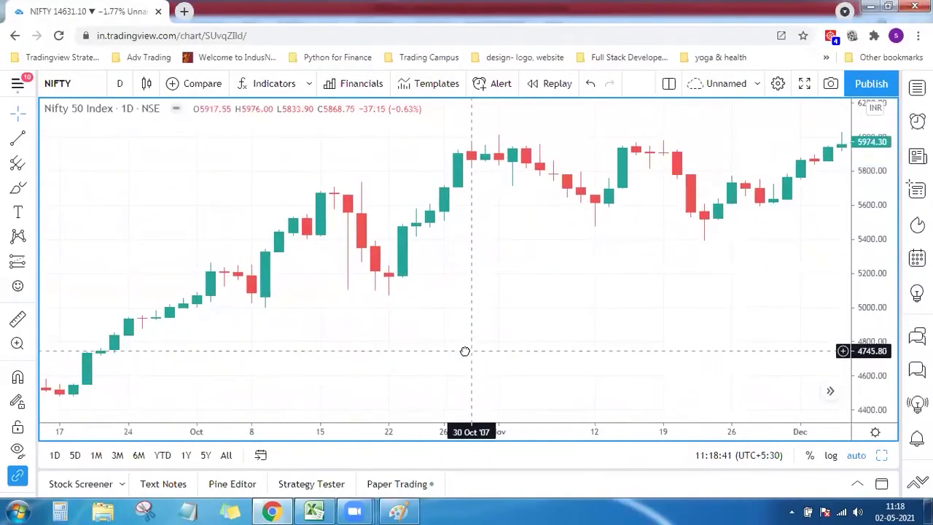
{"action": "scroll", "coordinate": [610, 358], "scroll_direction": "right", "scroll_amount": 3}
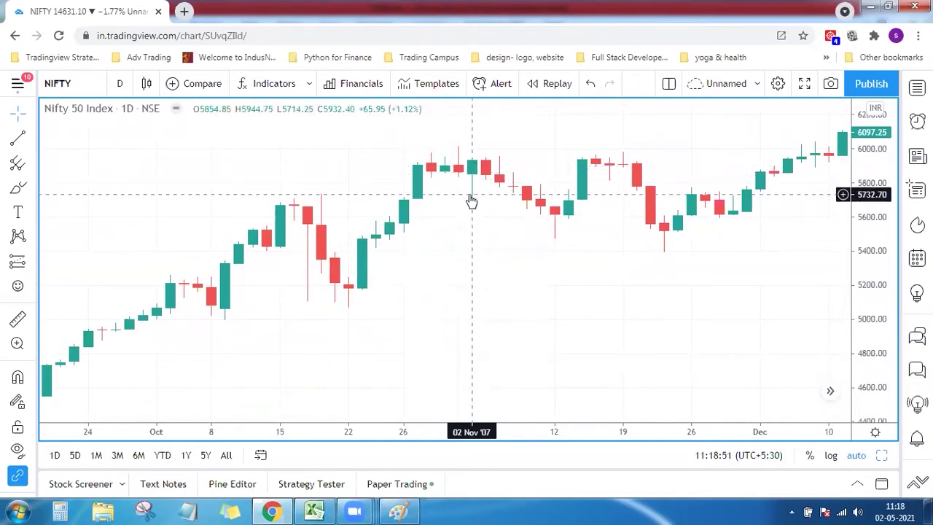
{"action": "left_click", "coordinate": [314, 511]}
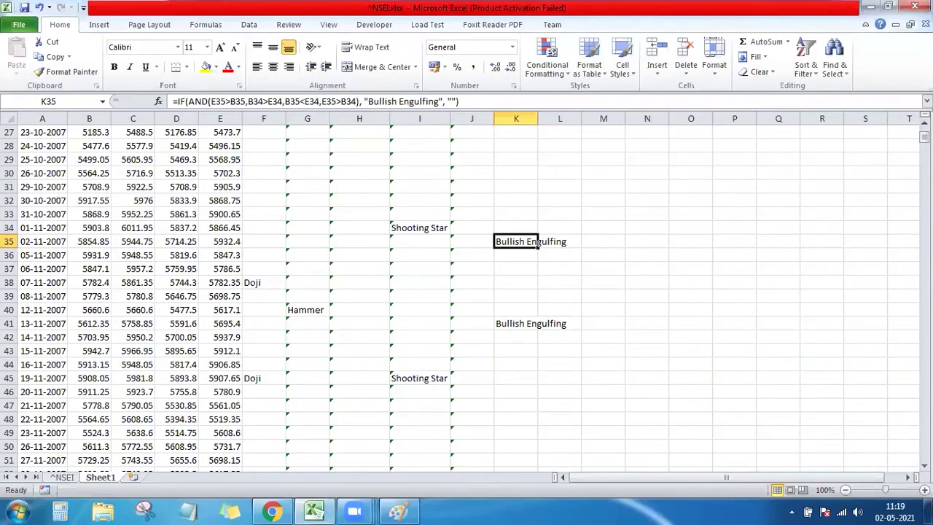
Step: Scroll near the end of the data and select the 11-02-2021 flag in K3276
{"action": "left_click_drag", "start_coordinate": [924, 137], "coordinate": [924, 455]}
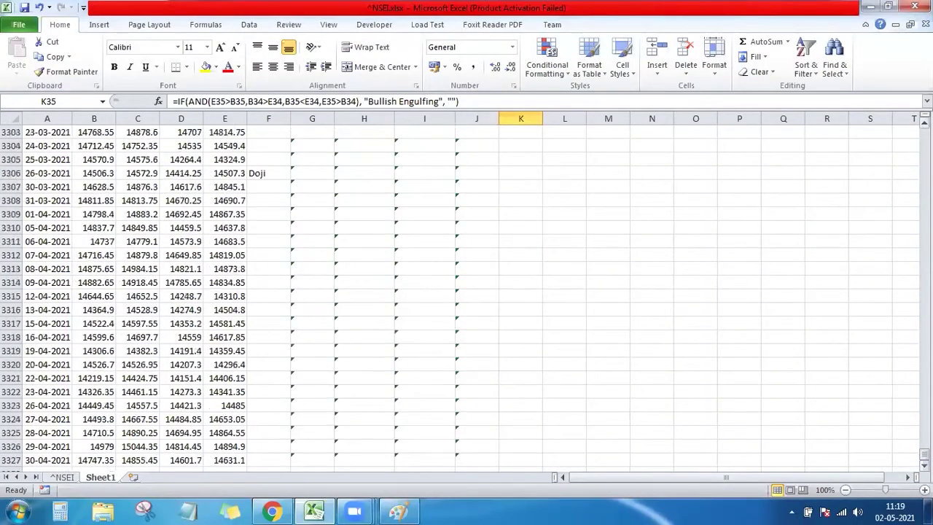
{"action": "scroll", "coordinate": [137, 296], "scroll_direction": "up", "scroll_amount": 6}
{"action": "scroll", "coordinate": [137, 296], "scroll_direction": "up", "scroll_amount": 1}
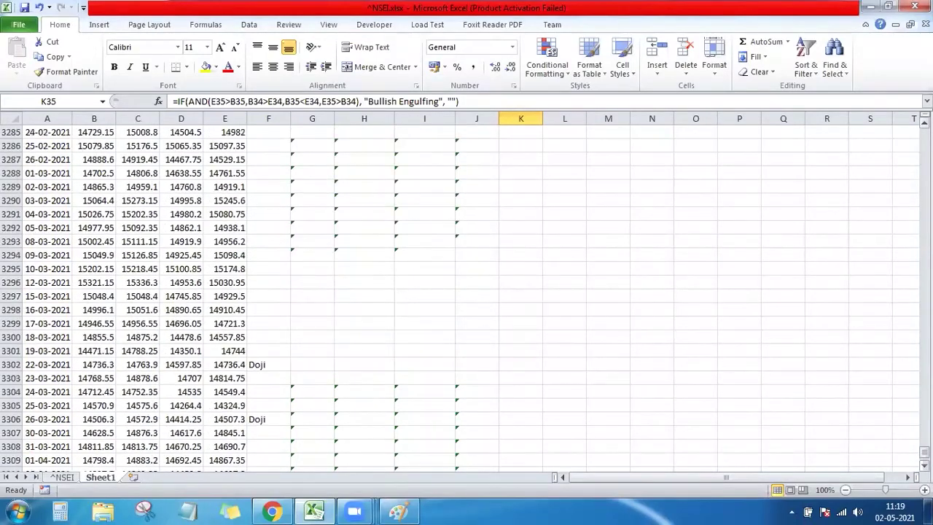
{"action": "scroll", "coordinate": [138, 296], "scroll_direction": "up", "scroll_amount": 1}
{"action": "scroll", "coordinate": [137, 296], "scroll_direction": "up", "scroll_amount": 3}
{"action": "scroll", "coordinate": [137, 296], "scroll_direction": "up", "scroll_amount": 1}
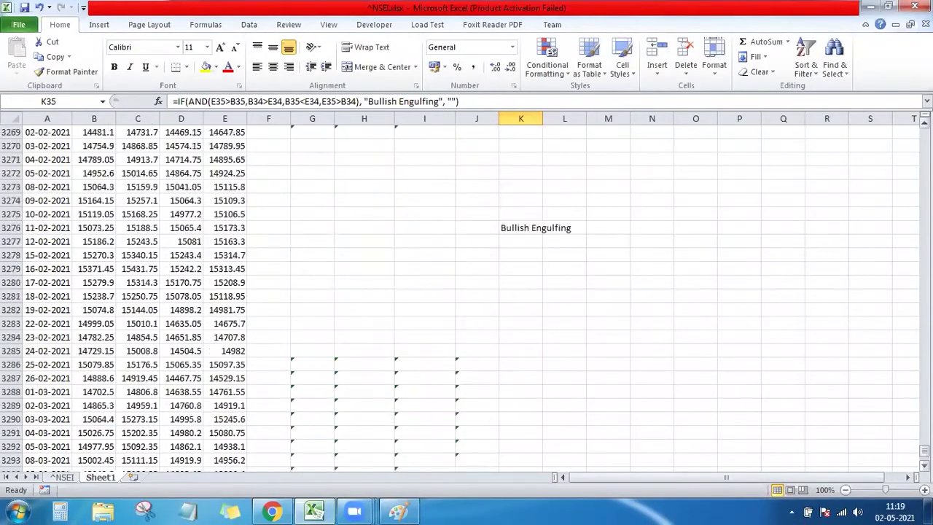
{"action": "left_click", "coordinate": [529, 227]}
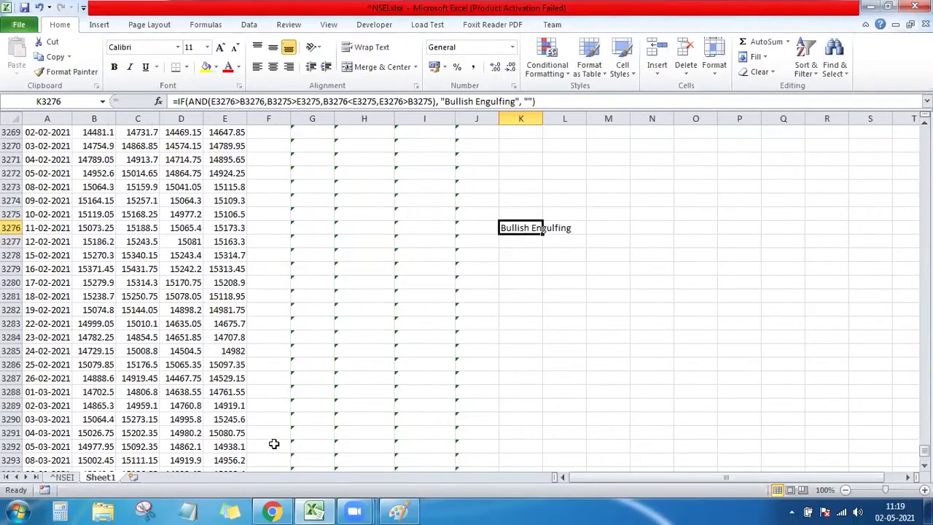
{"action": "left_click", "coordinate": [261, 509]}
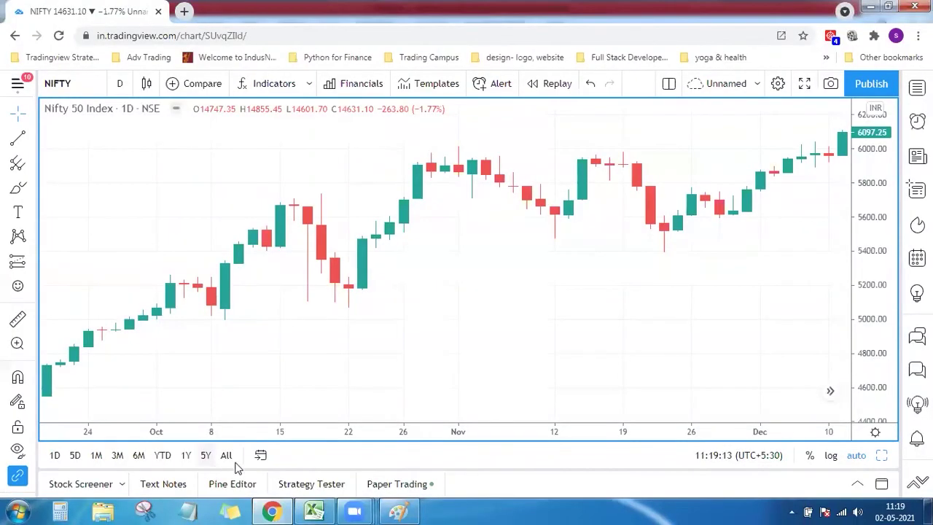
Step: Jump the Nifty chart to 11 February 2021
{"action": "left_click", "coordinate": [260, 455]}
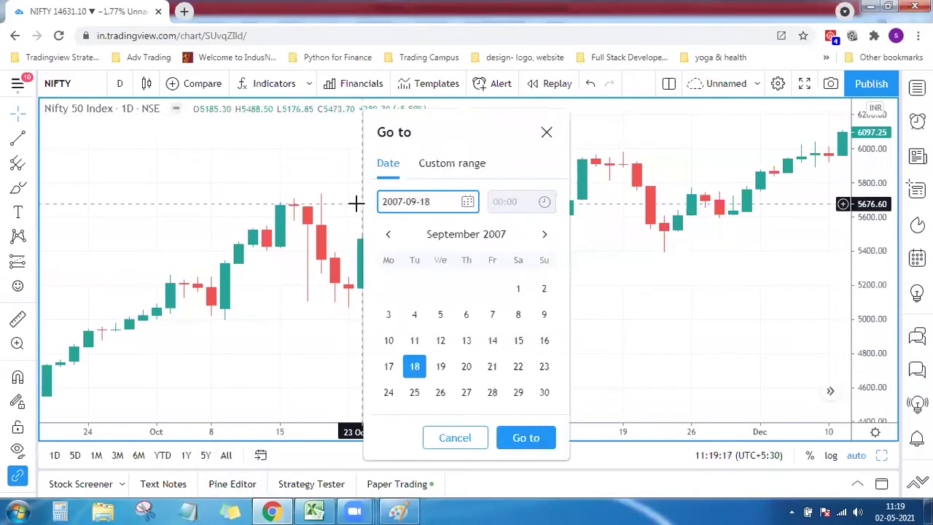
{"action": "type", "text": "21-02-"}
{"action": "type", "text": "11"}
{"action": "key", "text": "Return"}
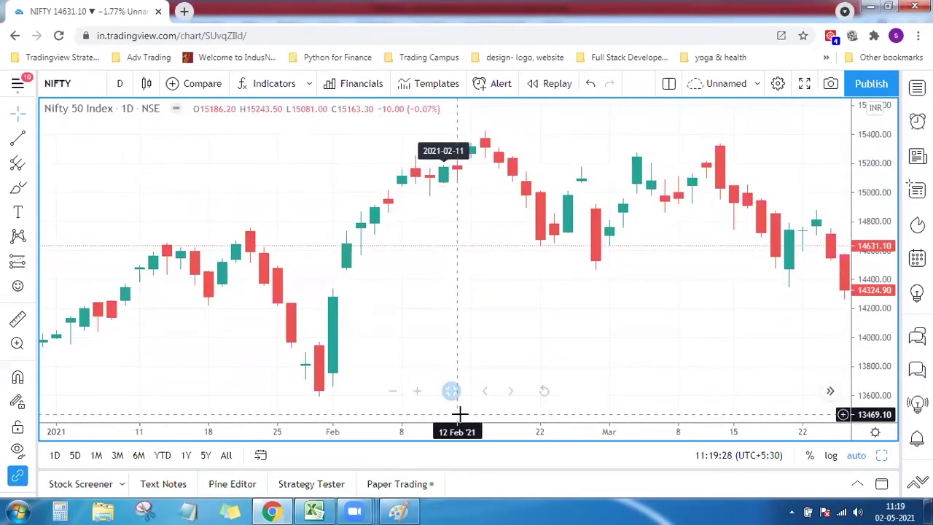
Step: Enter the 'Bearish Engulfing' heading in L1 and autofit column K
{"action": "left_click", "coordinate": [321, 509]}
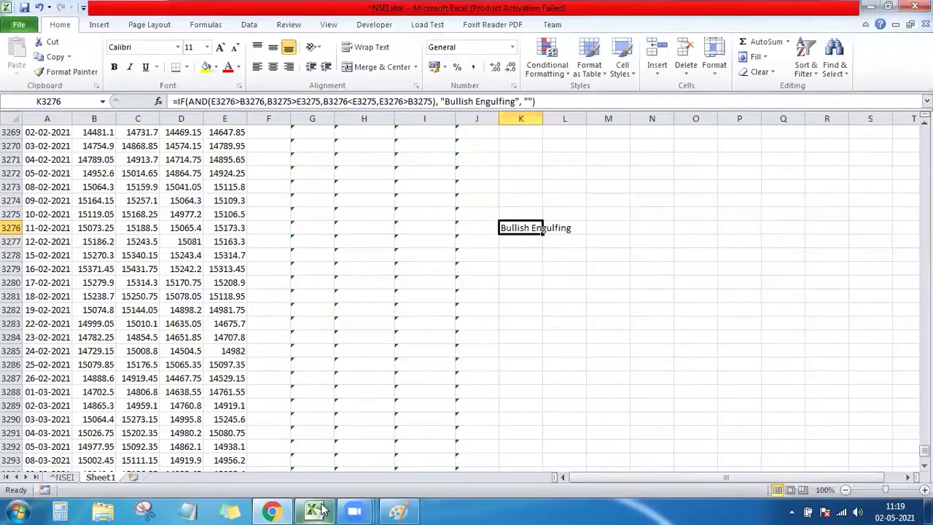
{"action": "key", "text": "ctrl+Up"}
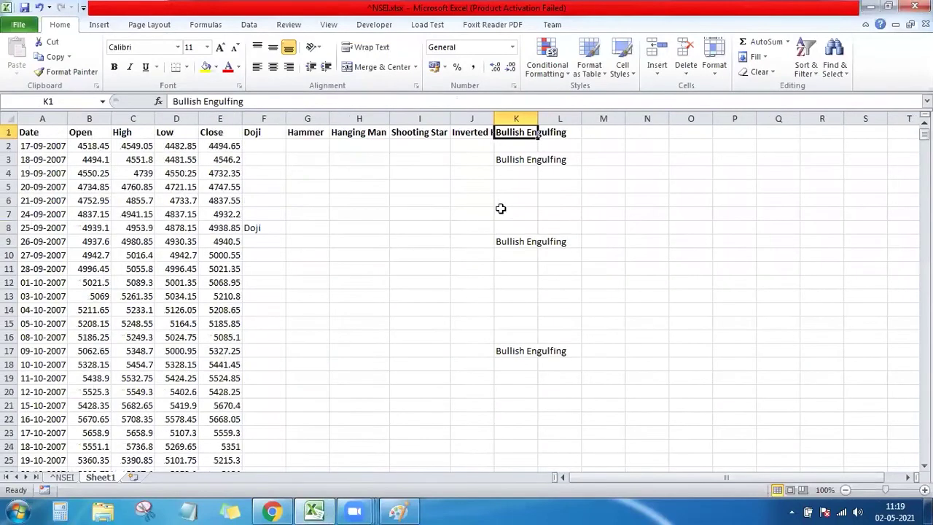
{"action": "key", "text": "Right"}
{"action": "type", "text": "Bea"}
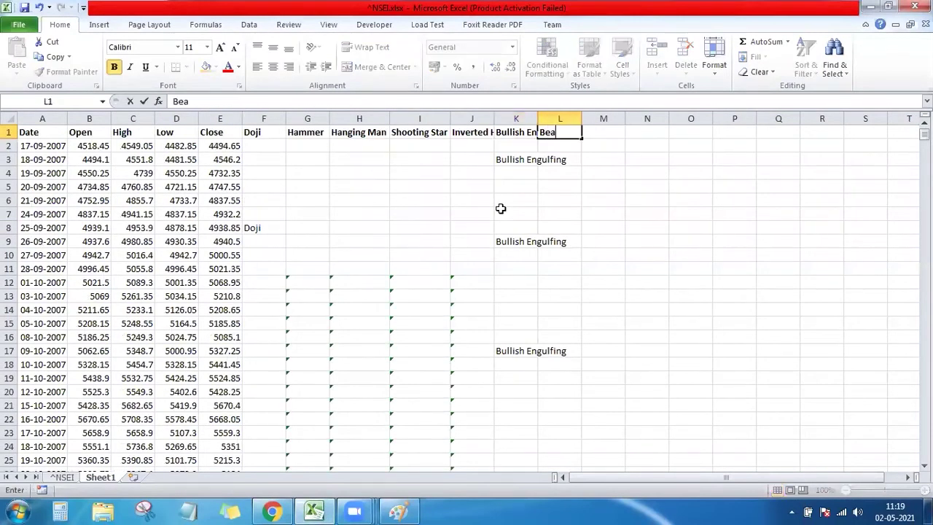
{"action": "type", "text": "rish Engul"}
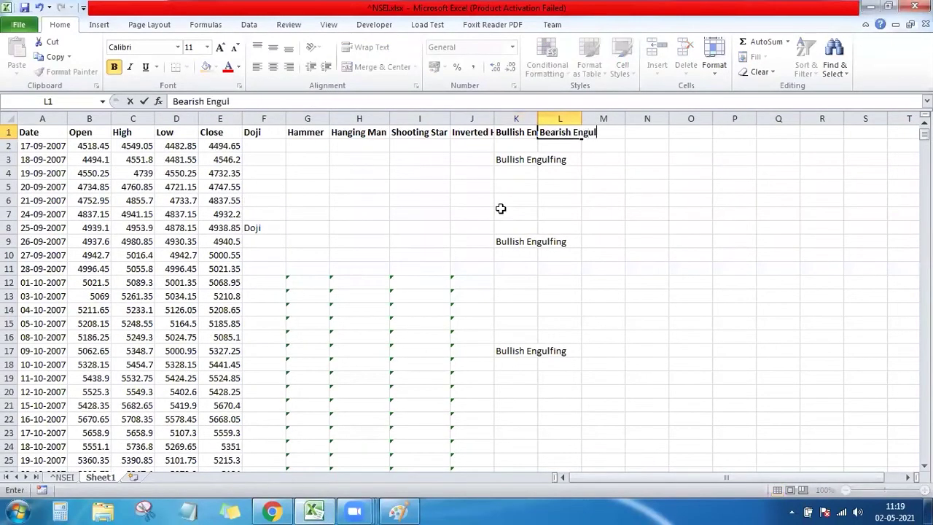
{"action": "type", "text": "fing"}
{"action": "left_click", "coordinate": [541, 119]}
{"action": "double_click", "coordinate": [538, 119]}
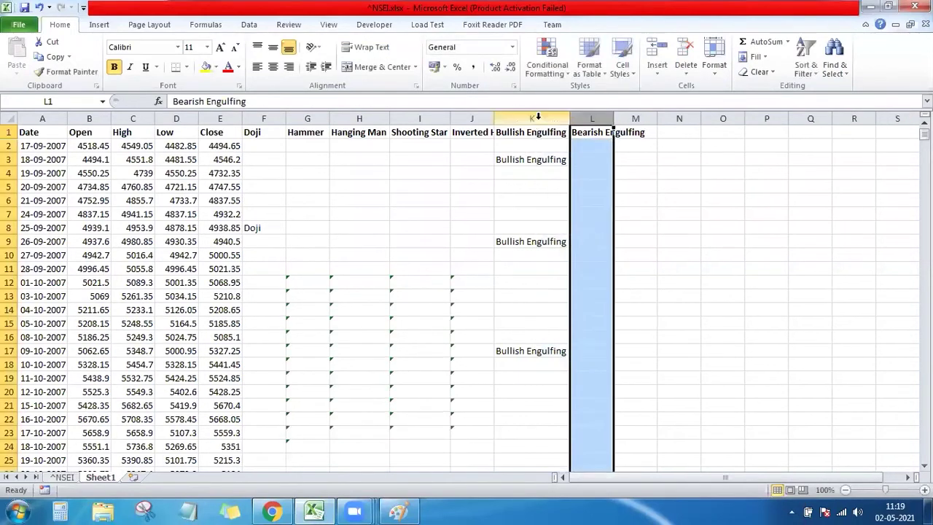
{"action": "left_click", "coordinate": [388, 510]}
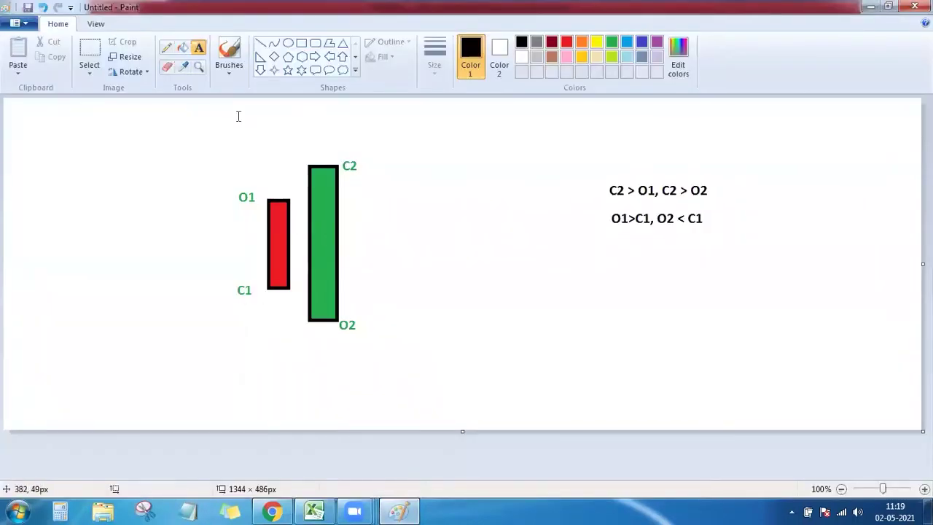
Step: Fill the small O1/C1 candle green and the tall C2/O2 candle red
{"action": "left_click", "coordinate": [187, 47]}
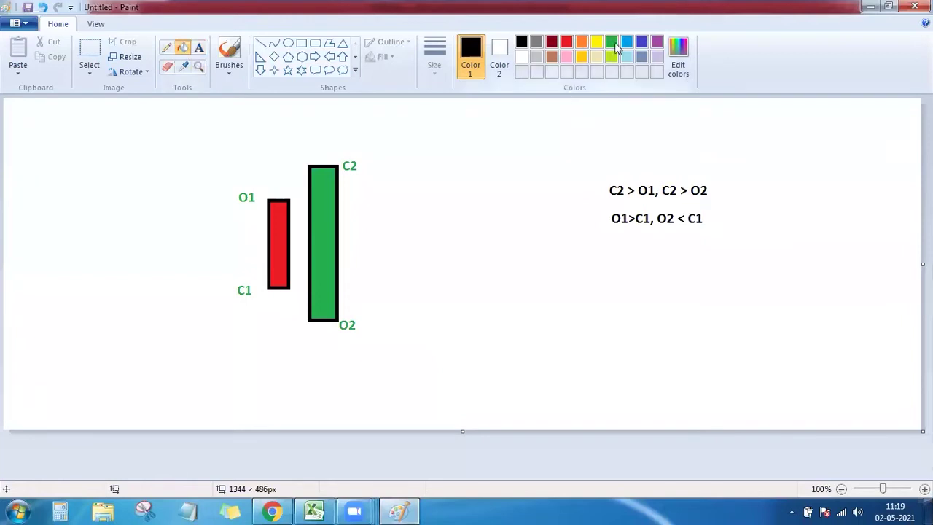
{"action": "left_click", "coordinate": [612, 42]}
{"action": "left_click", "coordinate": [278, 239]}
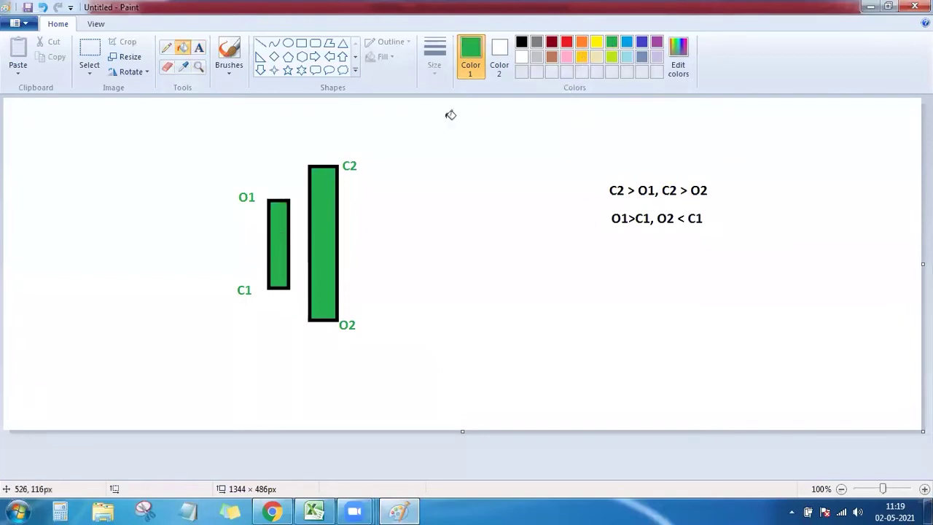
{"action": "left_click", "coordinate": [566, 41]}
{"action": "left_click", "coordinate": [319, 238]}
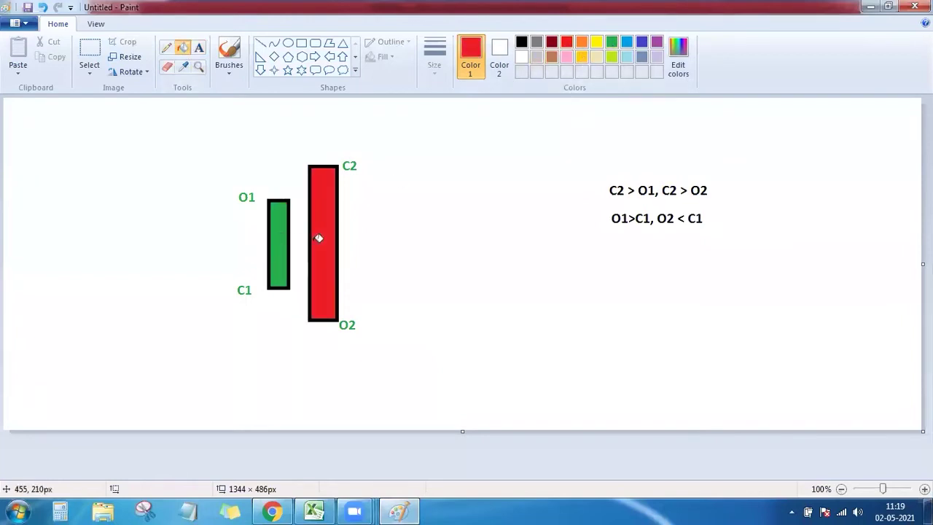
Step: Add black condition text 'C1>O1, C2<O2, O2>C1, C2<O1' below the existing lines
{"action": "left_click", "coordinate": [199, 47]}
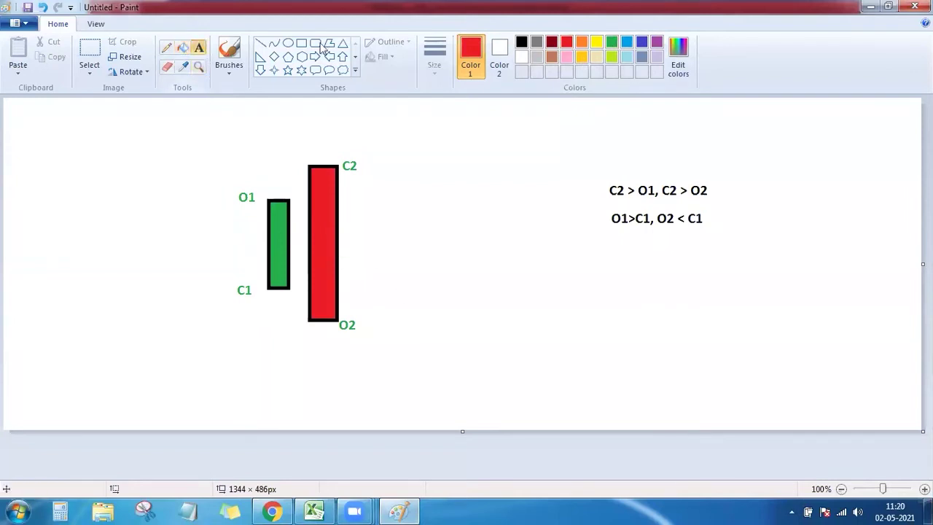
{"action": "left_click", "coordinate": [521, 42]}
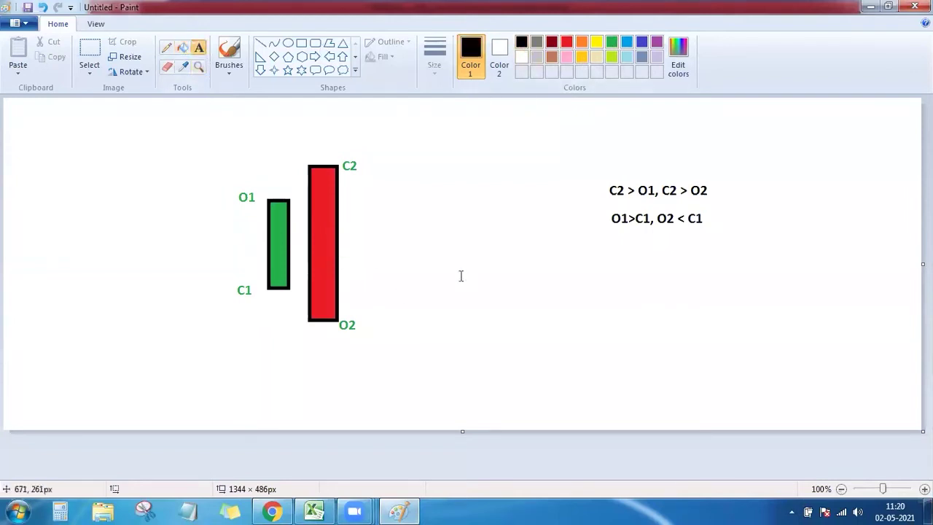
{"action": "left_click", "coordinate": [611, 279]}
{"action": "type", "text": "C1>O1"}
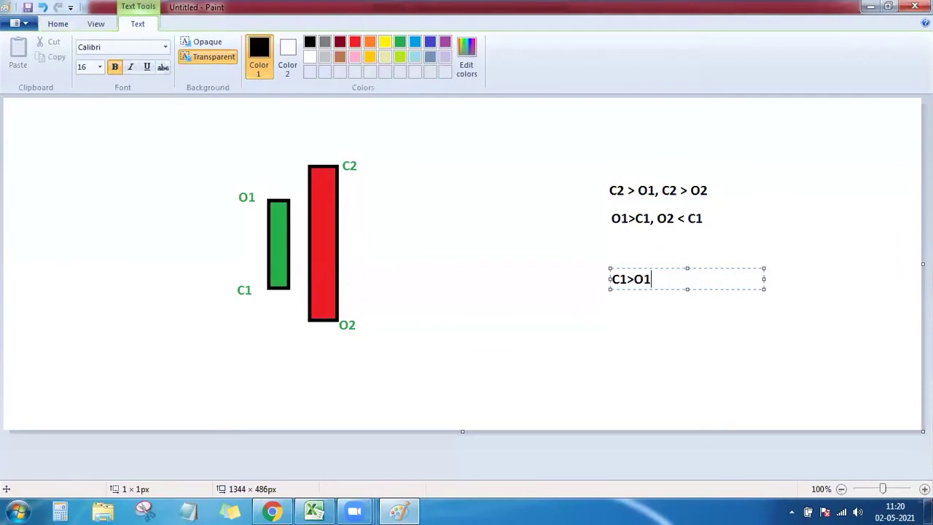
{"action": "type", "text": ","}
{"action": "type", "text": " C2"}
{"action": "type", "text": "<O2, O2"}
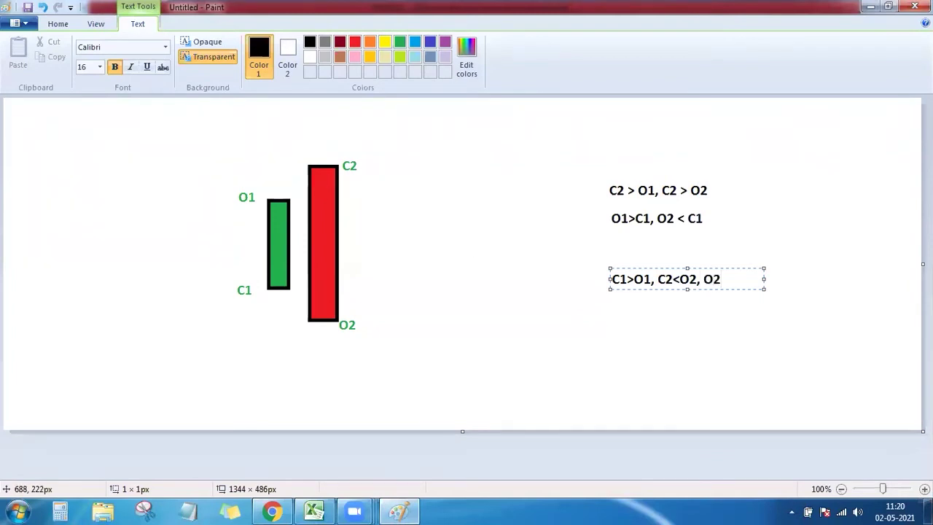
{"action": "type", "text": ">C1, C"}
{"action": "type", "text": "2<O1"}
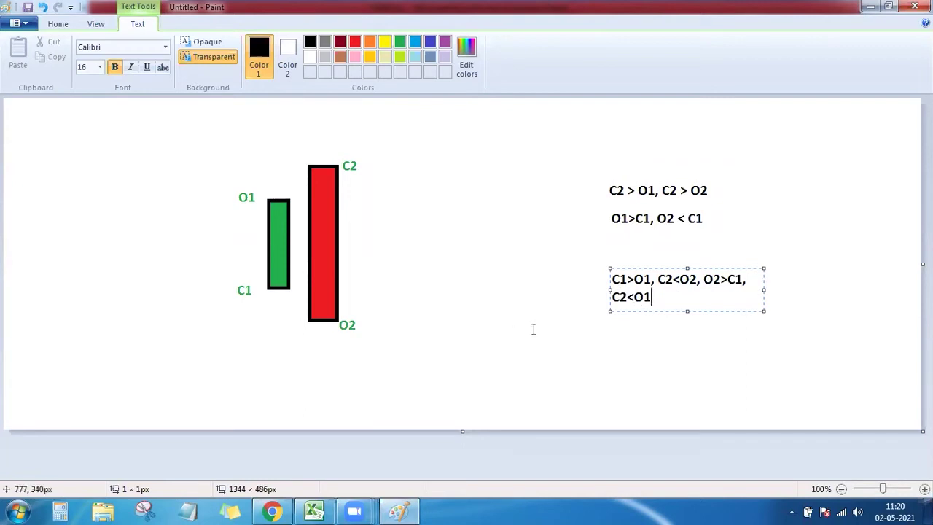
{"action": "left_click", "coordinate": [533, 329]}
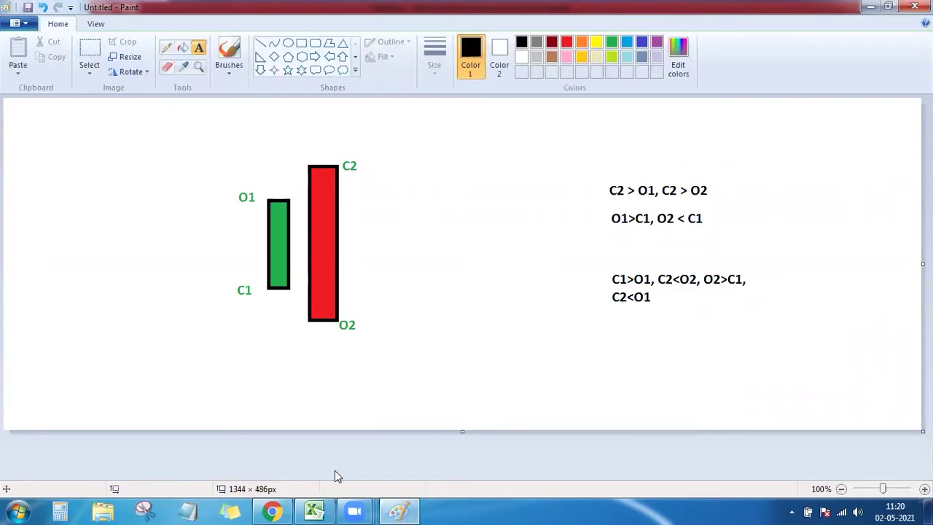
{"action": "left_click", "coordinate": [315, 509]}
Step: In L3, build the skeleton =IF(AND(,,,),"Bearish Engulfing","") with empty AND argument slots
{"action": "left_click", "coordinate": [590, 159]}
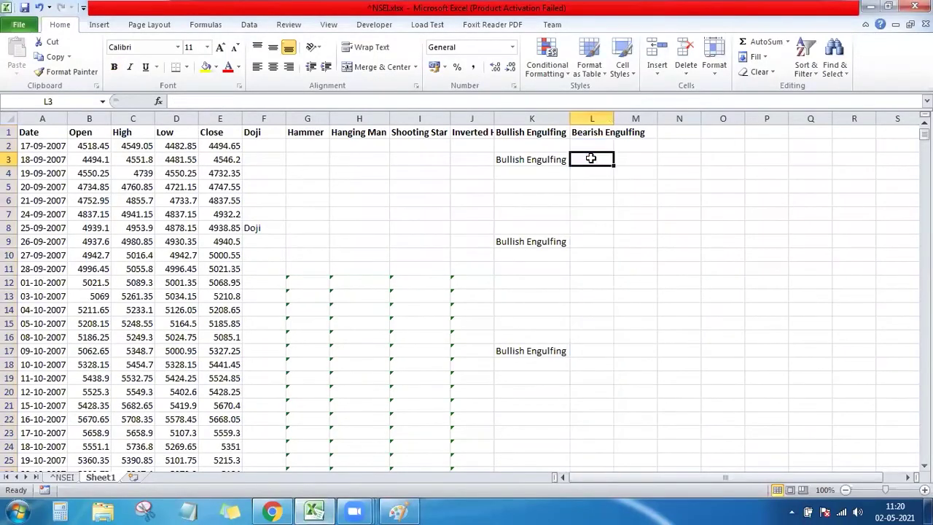
{"action": "type", "text": "=if"}
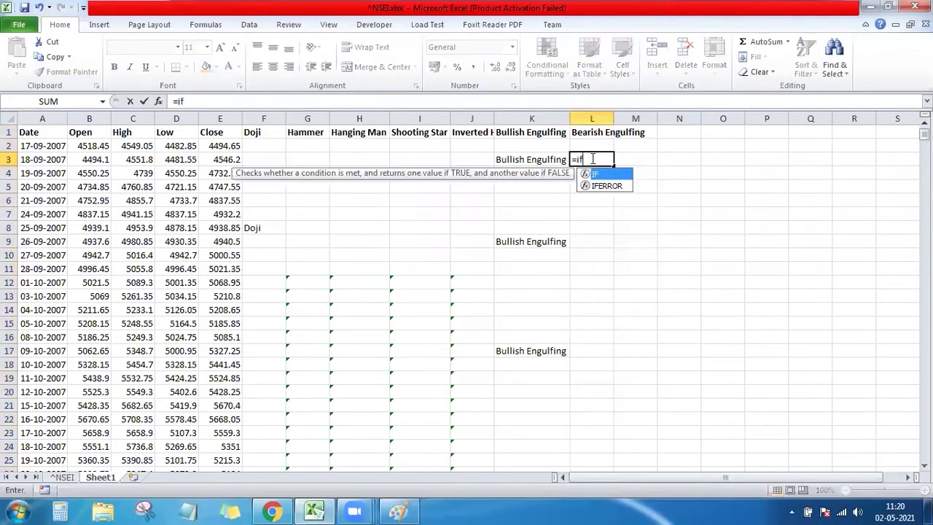
{"action": "key", "text": "Tab"}
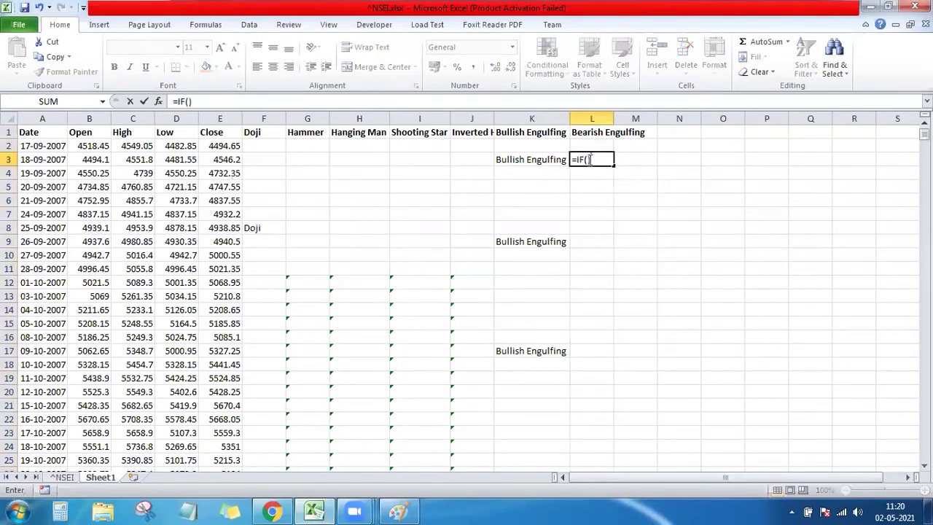
{"action": "left_click", "coordinate": [589, 160]}
{"action": "type", "text": "nd"}
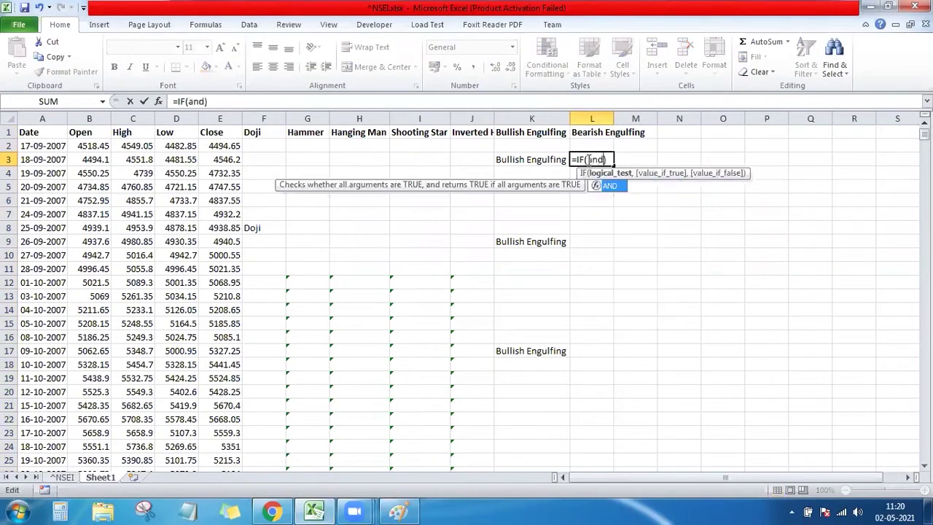
{"action": "key", "text": "Tab"}
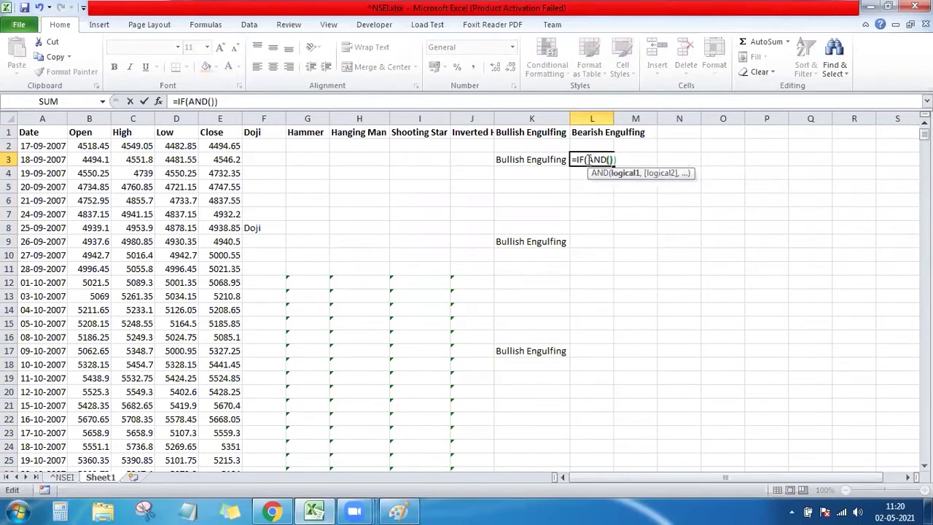
{"action": "type", "text": ", \"Beari"}
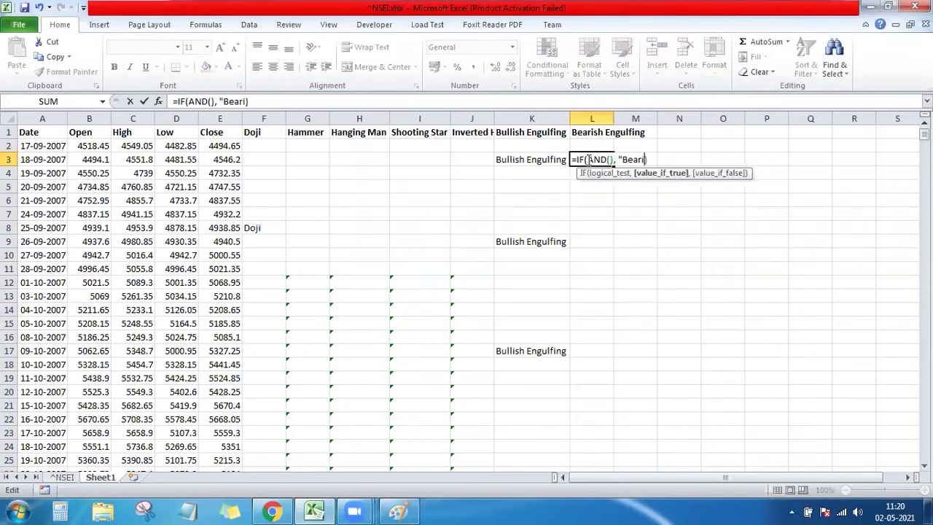
{"action": "type", "text": "sh Engulf"}
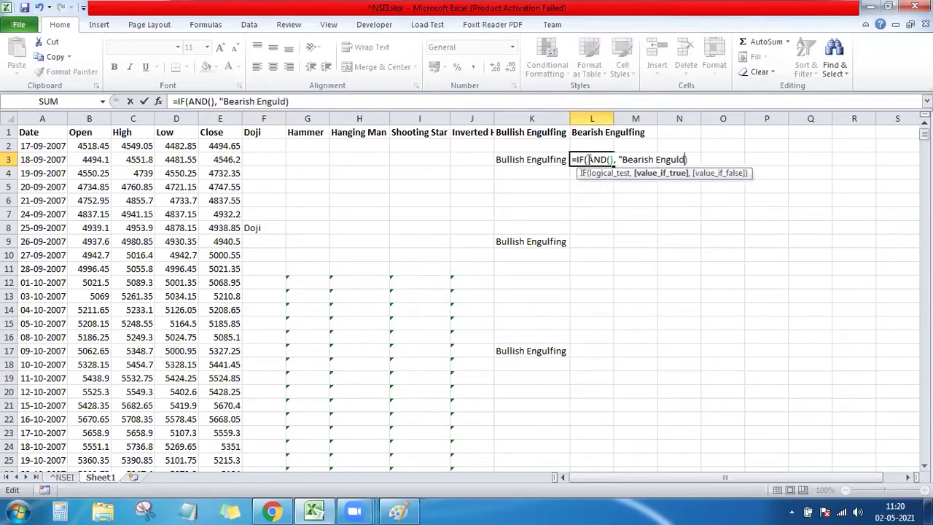
{"action": "type", "text": "ing\""}
{"action": "type", "text": ", \""}
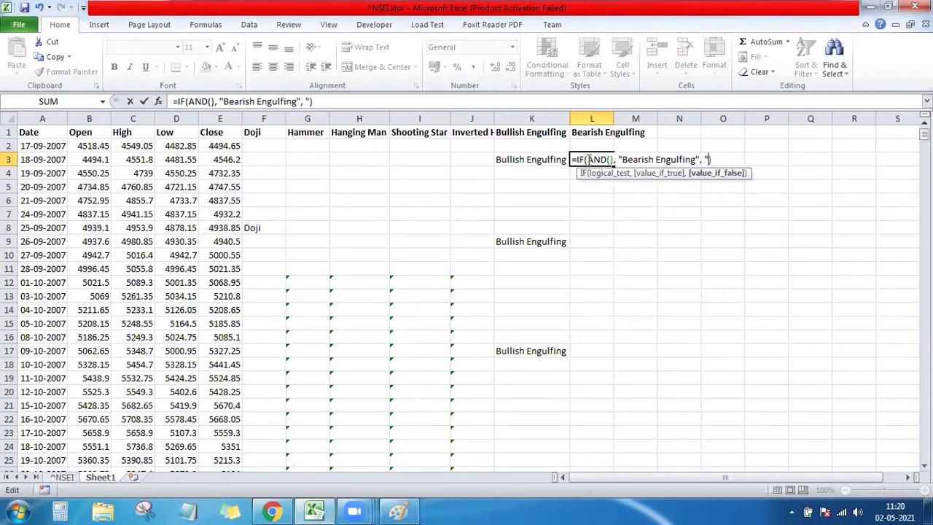
{"action": "type", "text": "\""}
{"action": "left_click", "coordinate": [610, 160]}
{"action": "type", "text": ",,"}
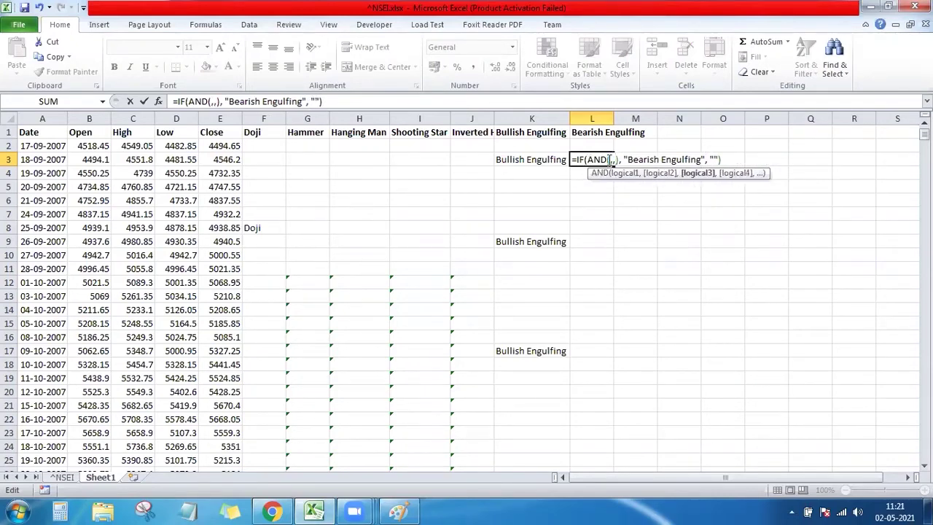
{"action": "left_click", "coordinate": [610, 159]}
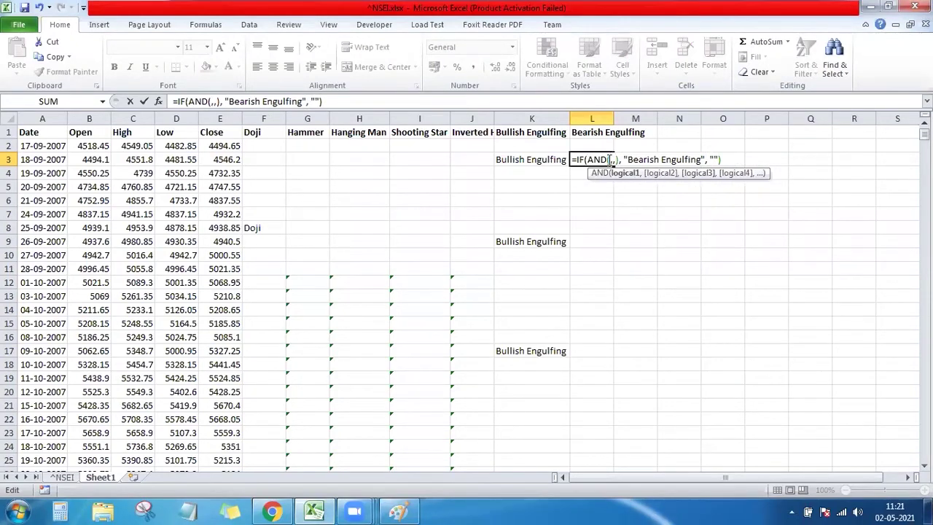
{"action": "type", "text": ","}
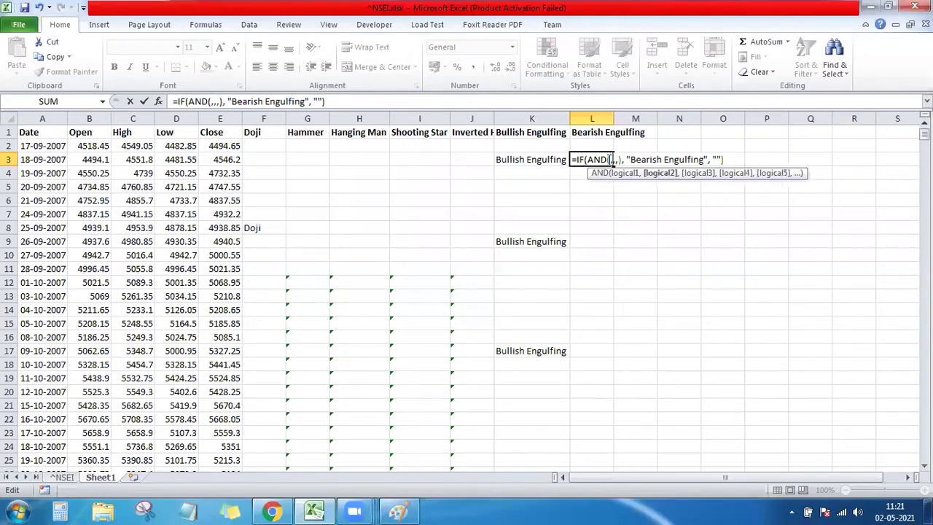
{"action": "key", "text": "Left"}
{"action": "key", "text": "Left"}
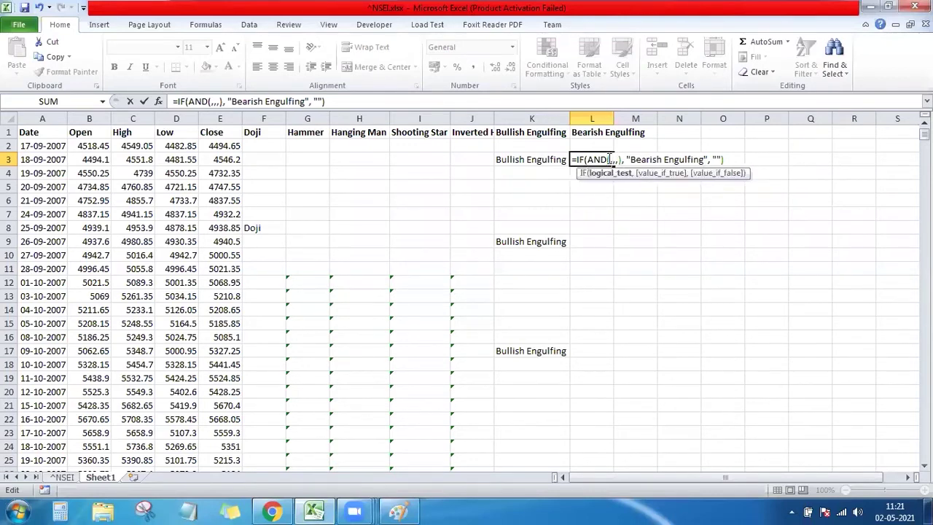
{"action": "key", "text": "Right"}
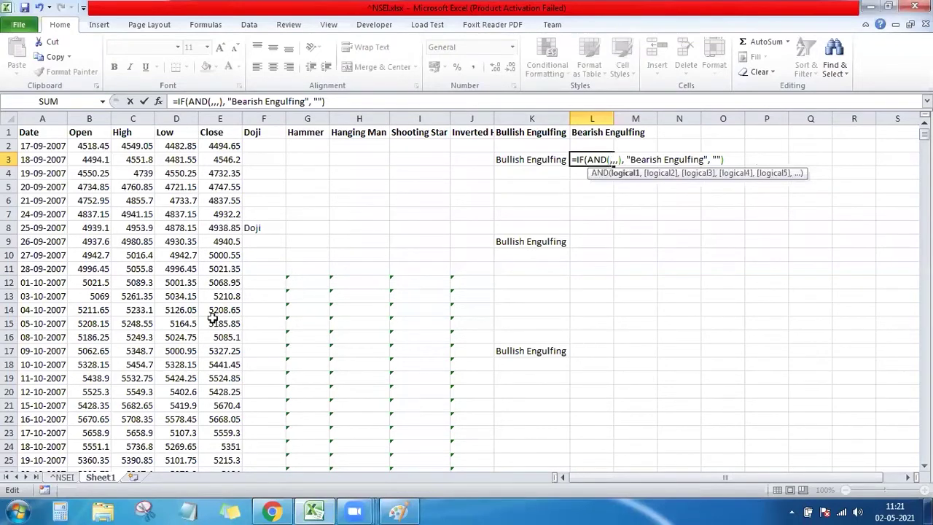
Step: Fill the four AND conditions: E2>B2, E3<B3, B3>E2 and E3<B2
{"action": "left_click", "coordinate": [214, 146]}
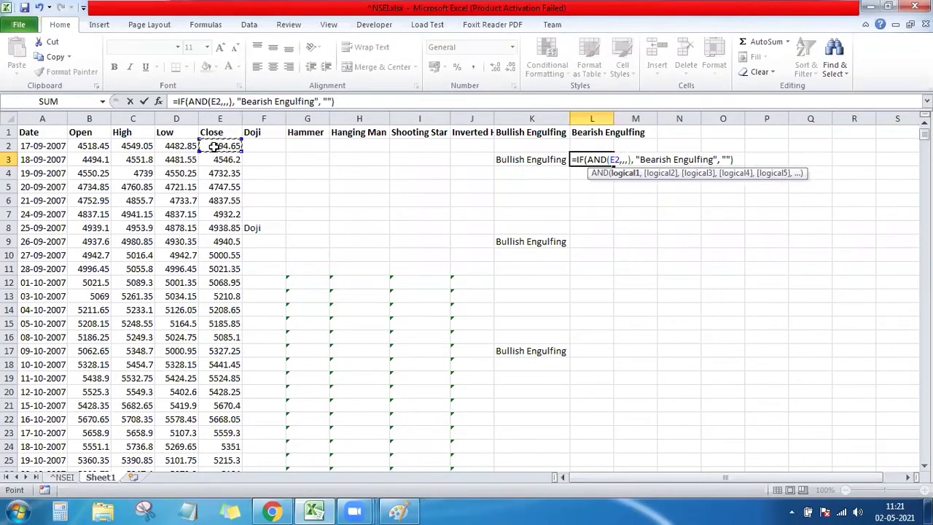
{"action": "type", "text": ">"}
{"action": "left_click", "coordinate": [91, 146]}
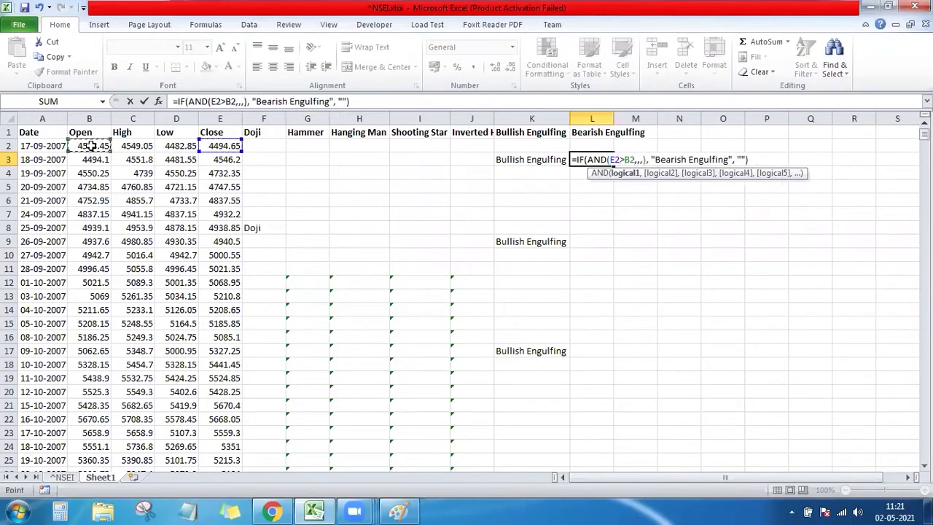
{"action": "left_click", "coordinate": [639, 158]}
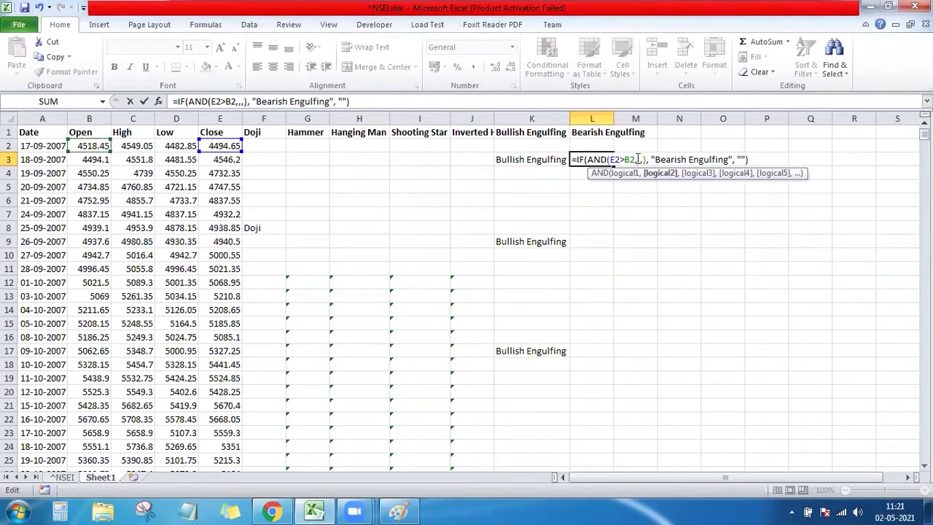
{"action": "left_click", "coordinate": [227, 158]}
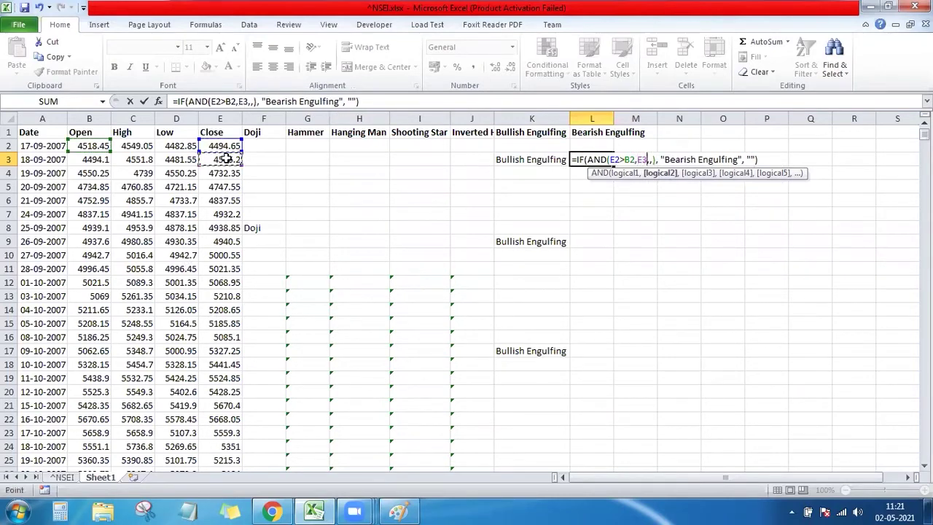
{"action": "type", "text": "<"}
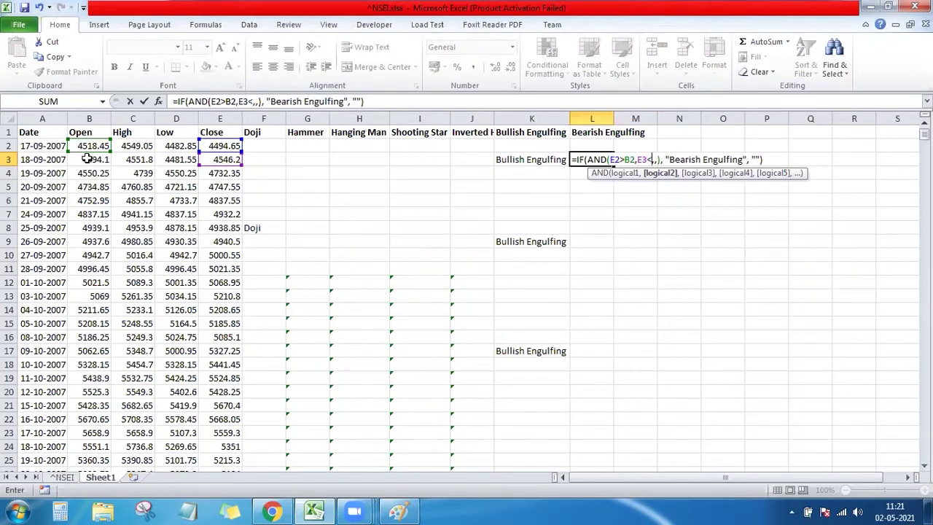
{"action": "left_click", "coordinate": [86, 159]}
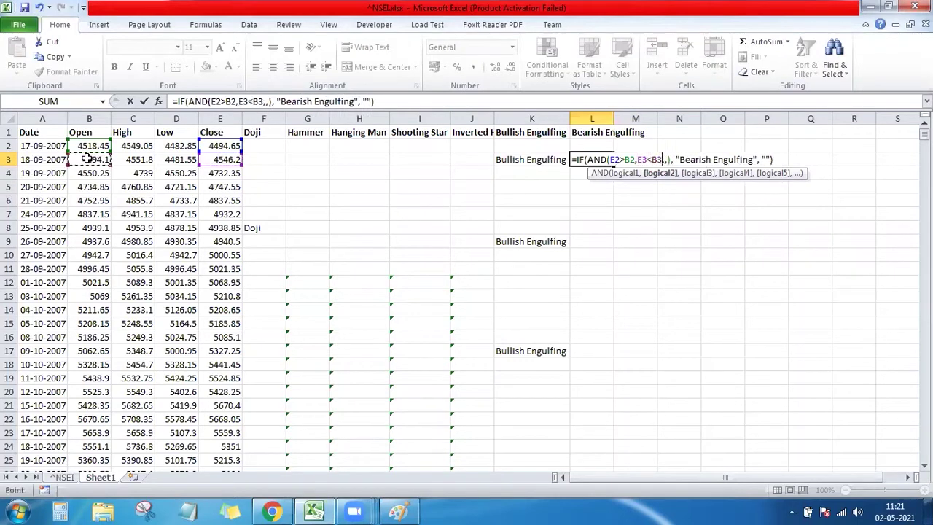
{"action": "left_click", "coordinate": [665, 158]}
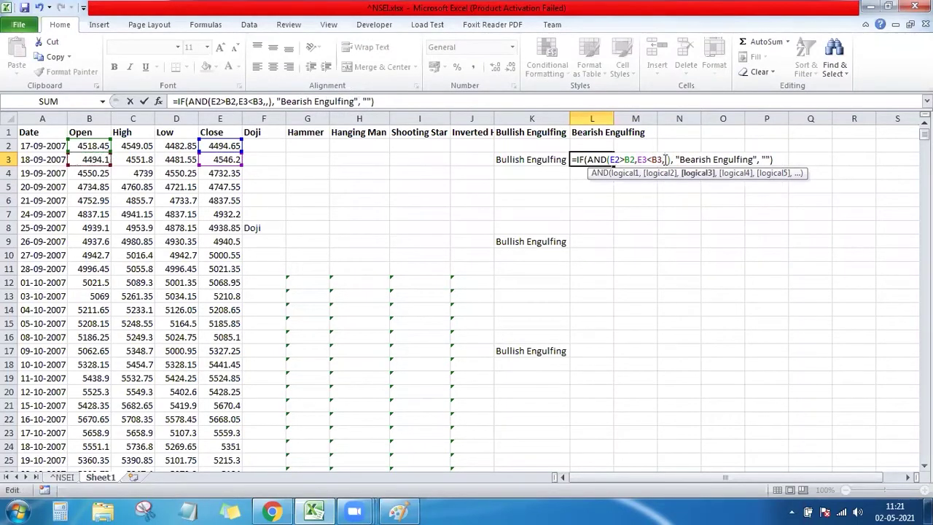
{"action": "left_click", "coordinate": [86, 159]}
{"action": "type", "text": ">"}
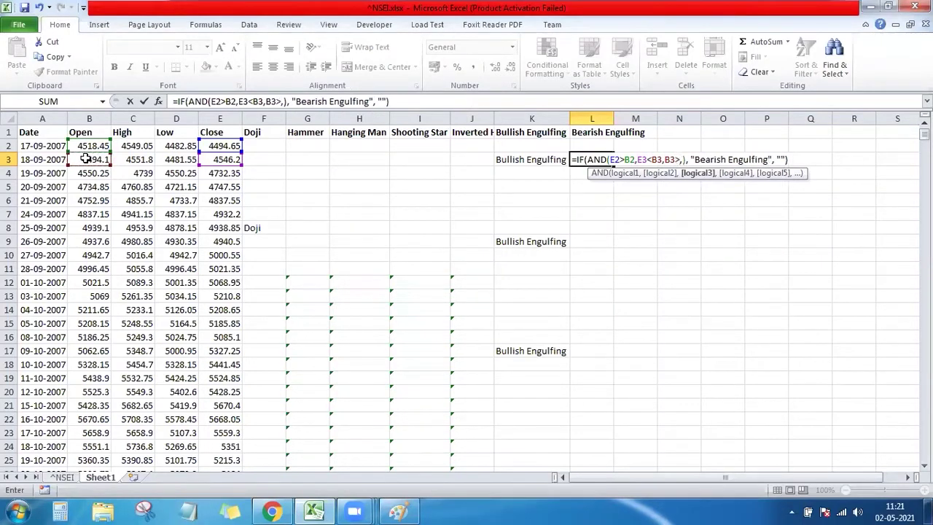
{"action": "left_click", "coordinate": [230, 145]}
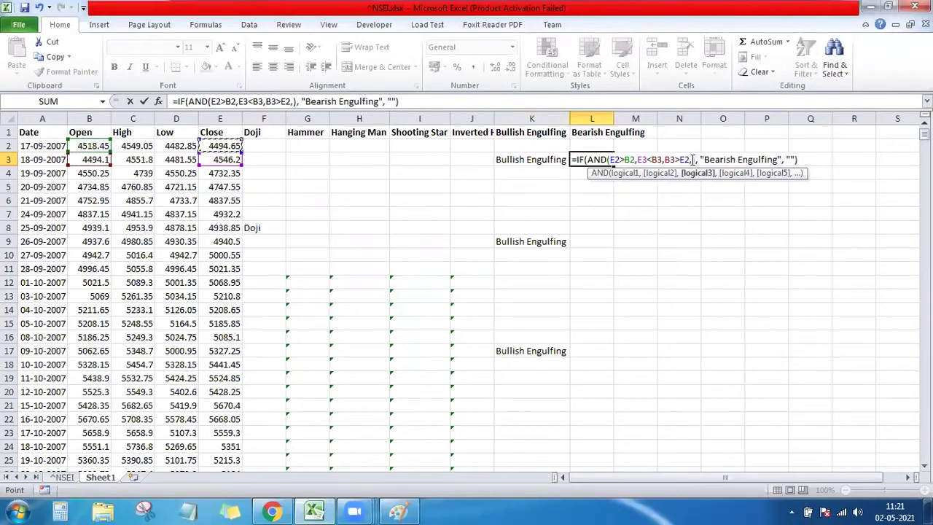
{"action": "left_click", "coordinate": [228, 159]}
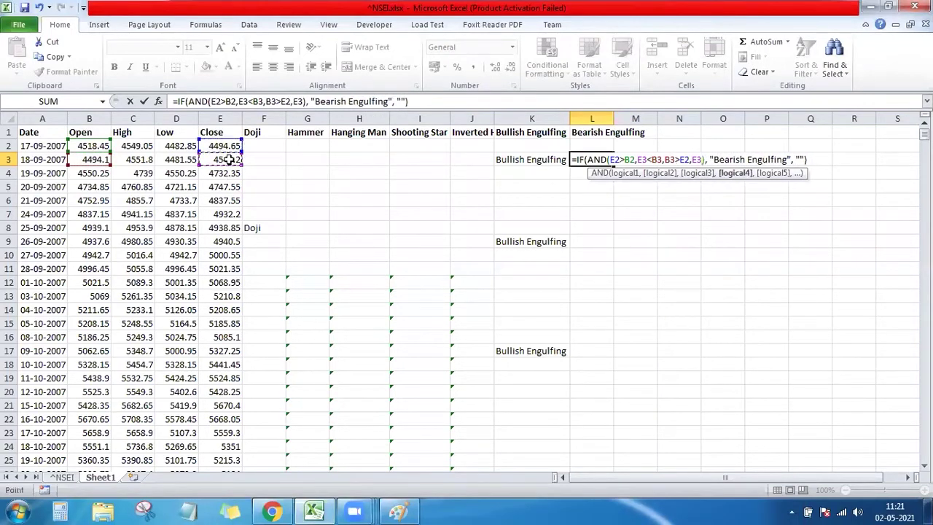
{"action": "type", "text": "<"}
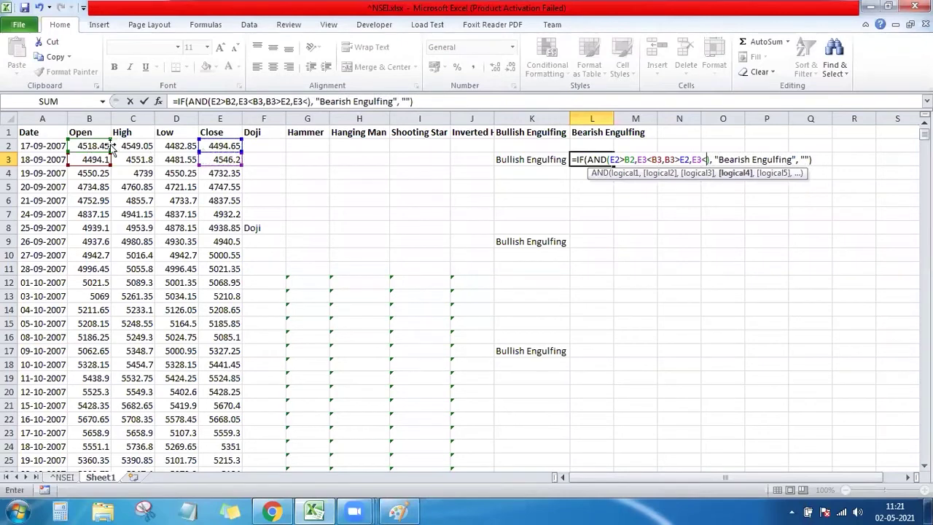
{"action": "left_click", "coordinate": [102, 146]}
Step: Commit the L3 formula, fill it down column L, and select the flag in L20
{"action": "key", "text": "Return"}
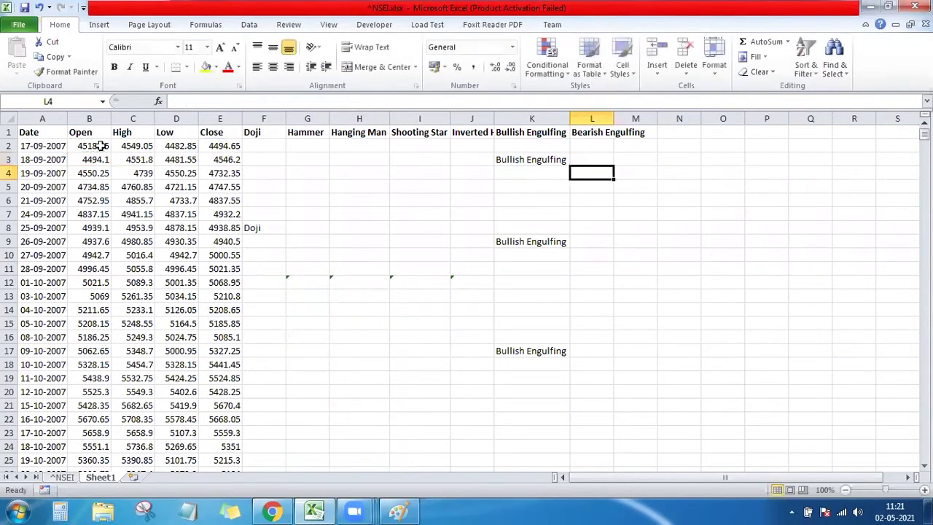
{"action": "key", "text": "Up"}
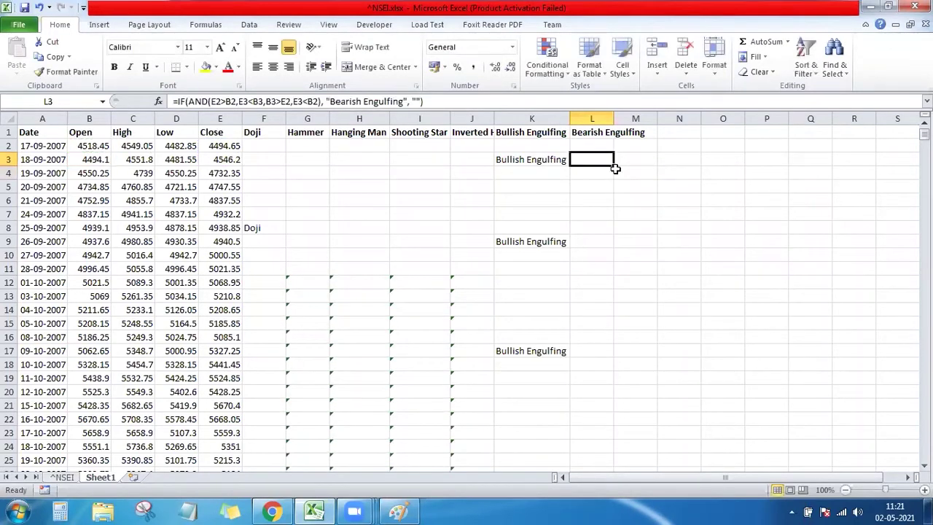
{"action": "double_click", "coordinate": [614, 167]}
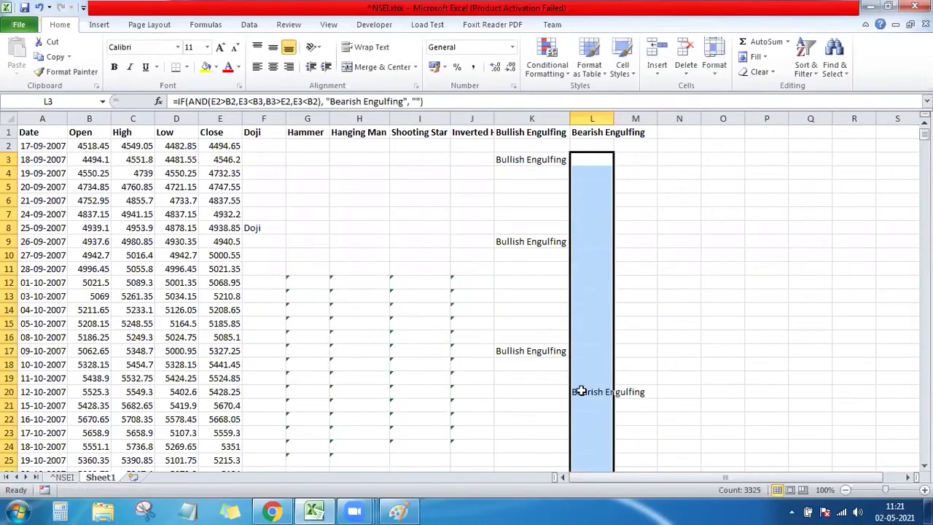
{"action": "left_click", "coordinate": [580, 391]}
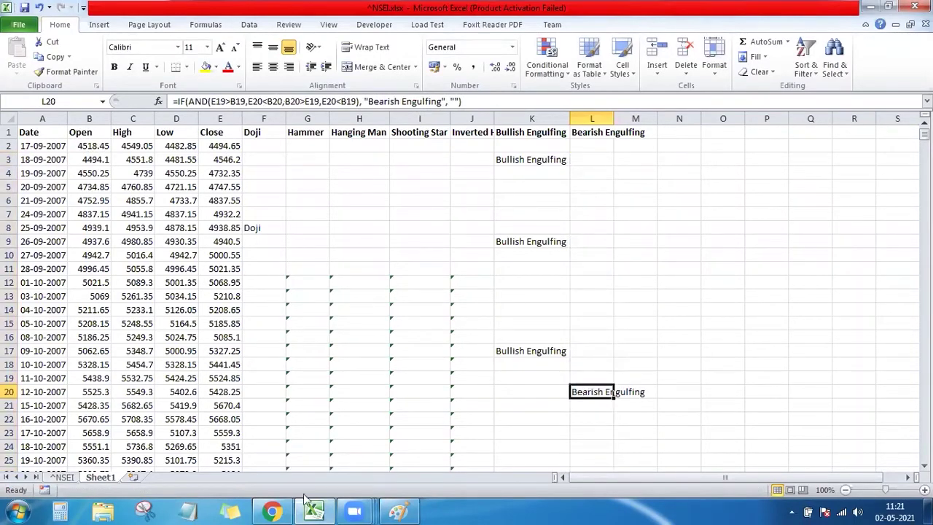
Step: Jump the TradingView chart to 12 Oct 2007 with taller candles, then return to Excel
{"action": "left_click", "coordinate": [273, 510]}
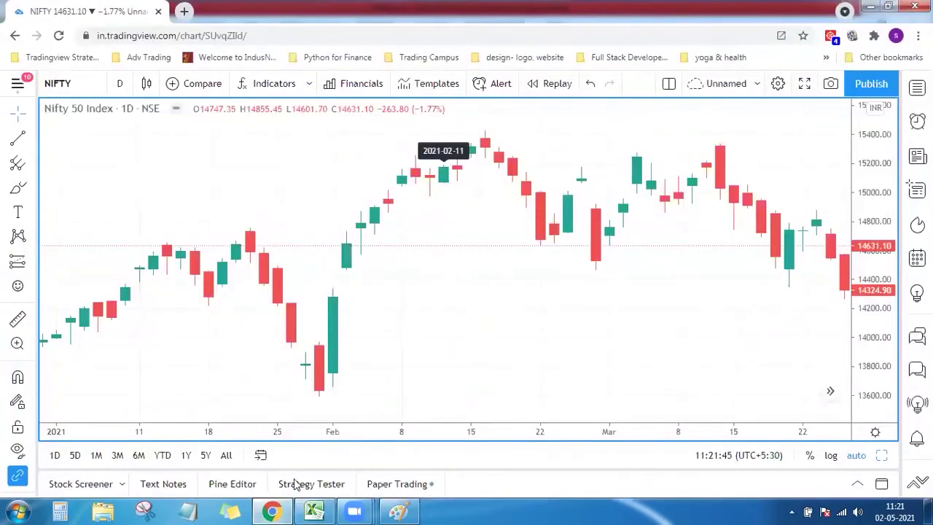
{"action": "left_click", "coordinate": [261, 455]}
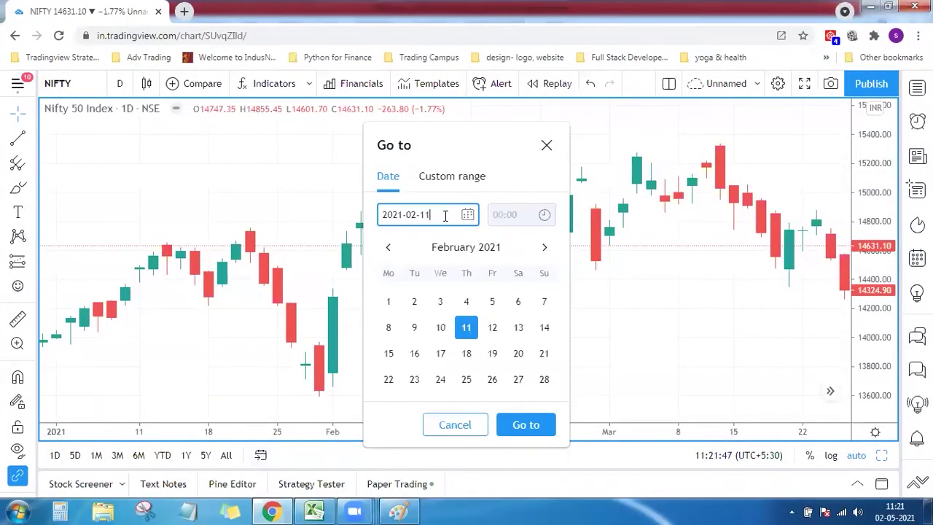
{"action": "type", "text": "2"}
{"action": "type", "text": "12"}
{"action": "key", "text": "Return"}
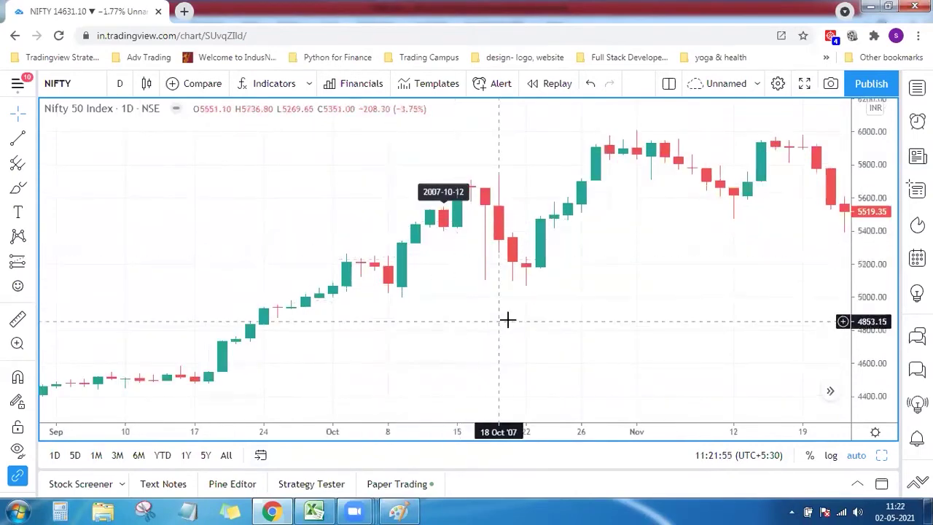
{"action": "left_click_drag", "start_coordinate": [861, 334], "coordinate": [823, 277]}
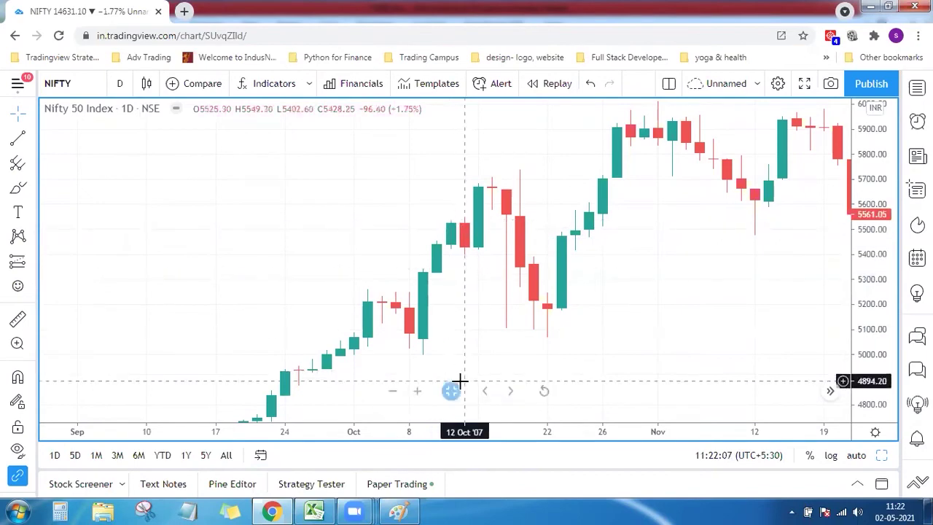
{"action": "left_click", "coordinate": [315, 511]}
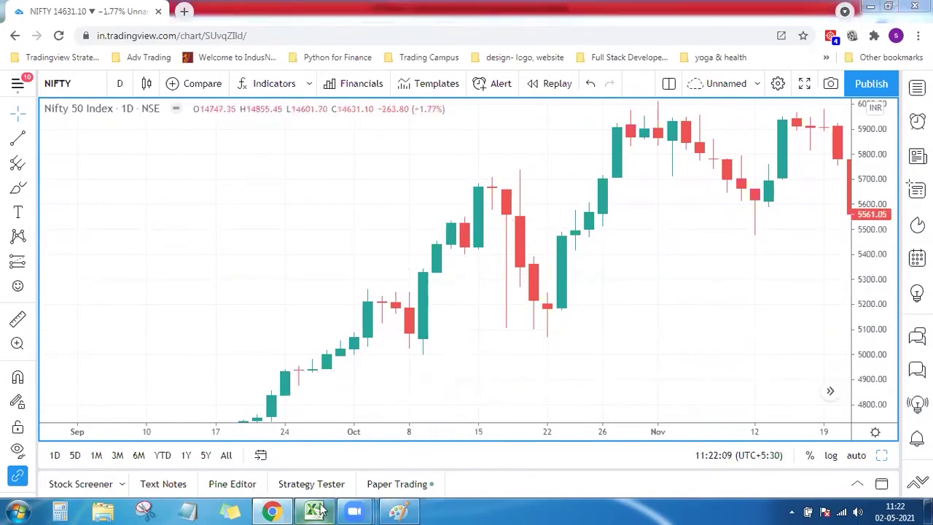
{"action": "key", "text": "Down"}
{"action": "key", "text": "Down"}
{"action": "key", "text": "Down"}
{"action": "key", "text": "Down"}
{"action": "key", "text": "Down"}
{"action": "key", "text": "Down"}
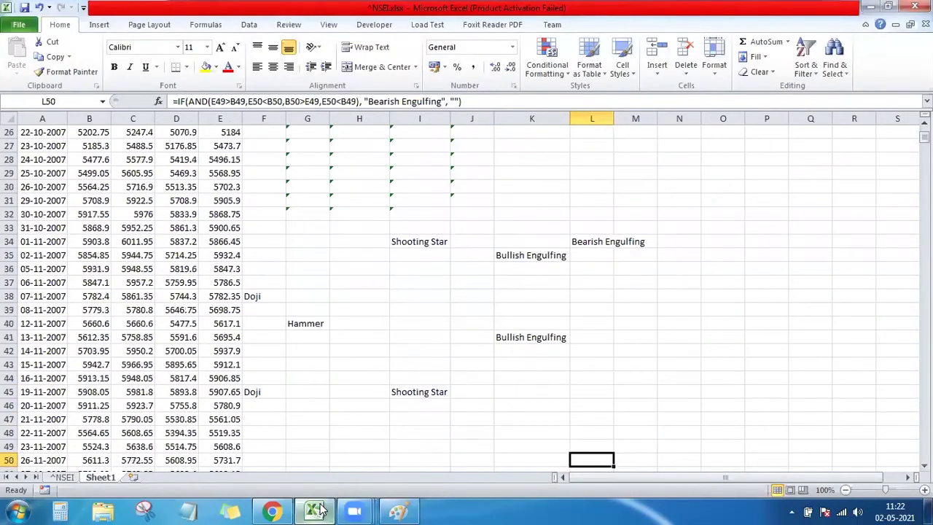
Step: Select the 01-11-2007 Bearish Engulfing flag in L34 and switch back to TradingView
{"action": "left_click", "coordinate": [581, 242]}
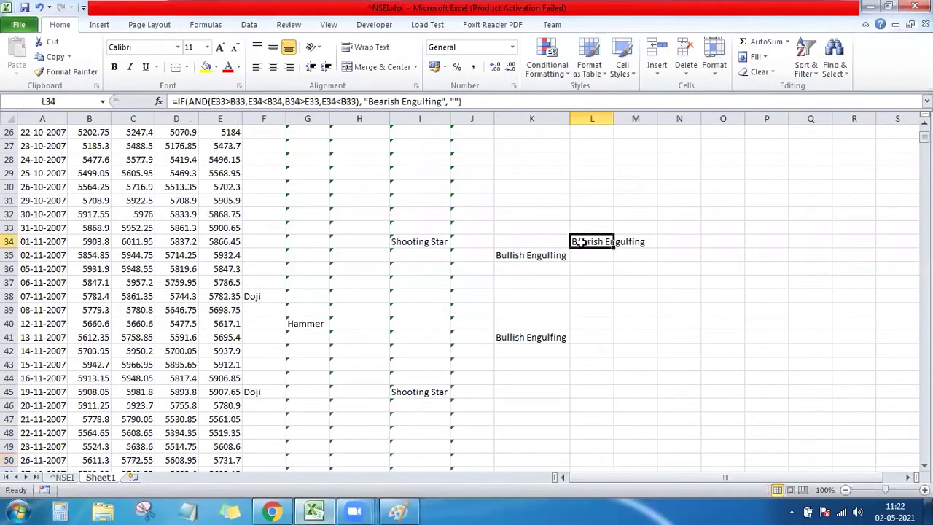
{"action": "left_click", "coordinate": [272, 510]}
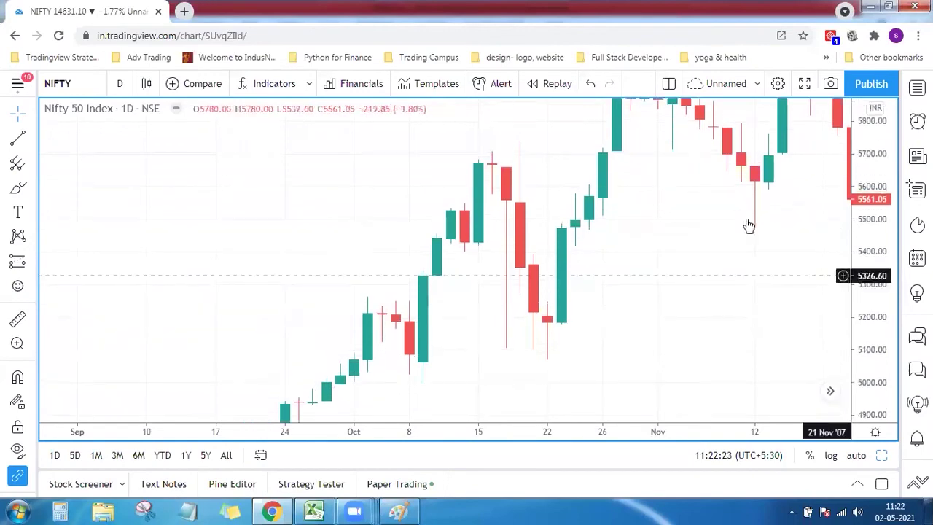
Step: Stretch the price scale to enlarge the early November 2007 candles, then return to Excel
{"action": "left_click_drag", "start_coordinate": [872, 315], "coordinate": [845, 387]}
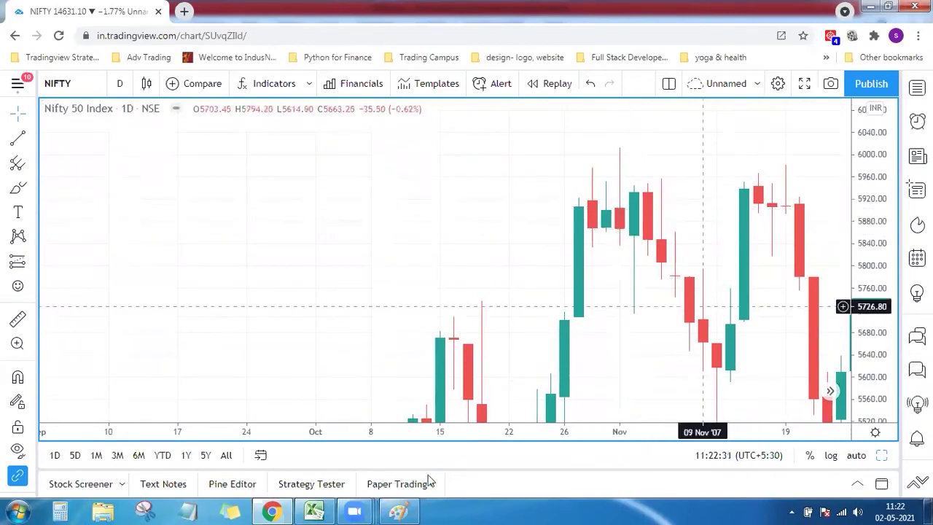
{"action": "left_click", "coordinate": [314, 509]}
Step: Move down column L to the 30-01-2008 Bearish Engulfing flag in L95, then switch to TradingView
{"action": "key", "text": "Down"}
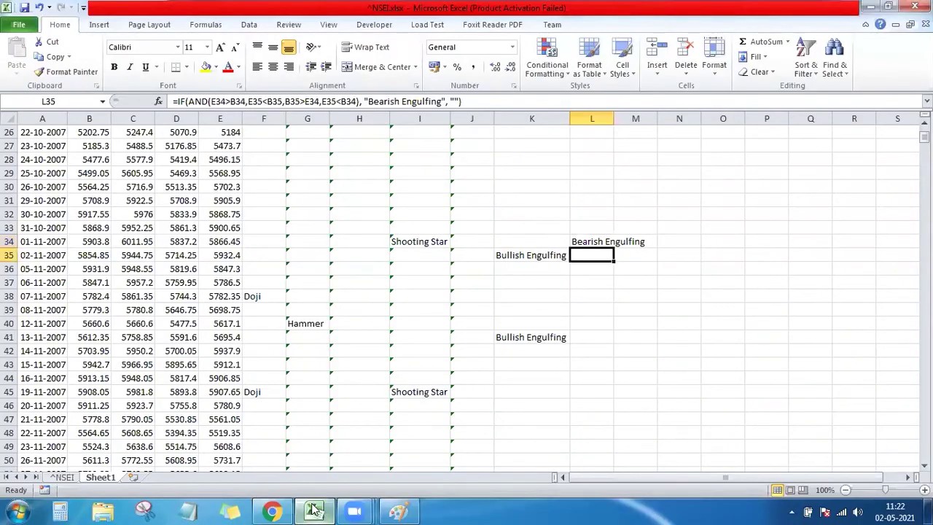
{"action": "key", "text": "Down"}
{"action": "key", "text": "Down"}
{"action": "key", "text": "Down"}
{"action": "key", "text": "Down"}
{"action": "key", "text": "Down"}
{"action": "key", "text": "Down"}
{"action": "key", "text": "Down"}
{"action": "key", "text": "Down"}
{"action": "key", "text": "Down"}
{"action": "key", "text": "Down"}
{"action": "key", "text": "Down"}
{"action": "key", "text": "Down"}
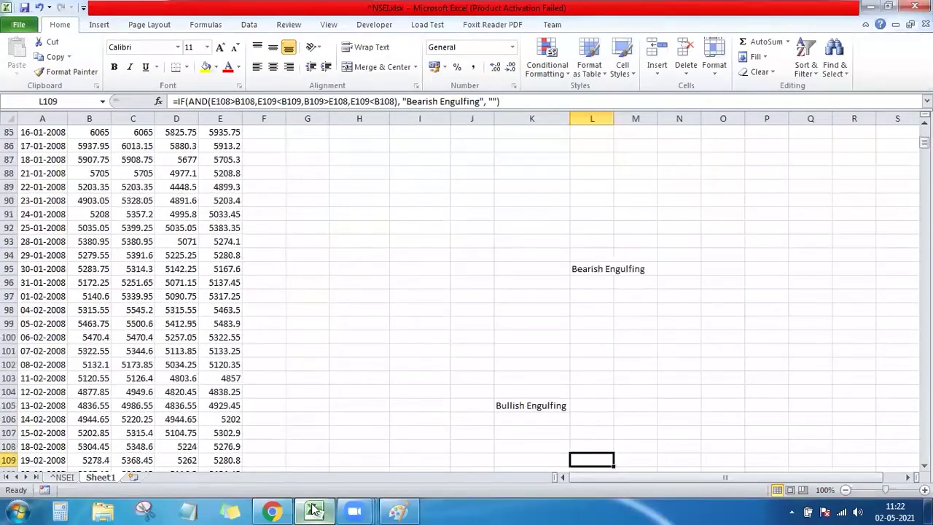
{"action": "key", "text": "Down"}
{"action": "left_click", "coordinate": [592, 255]}
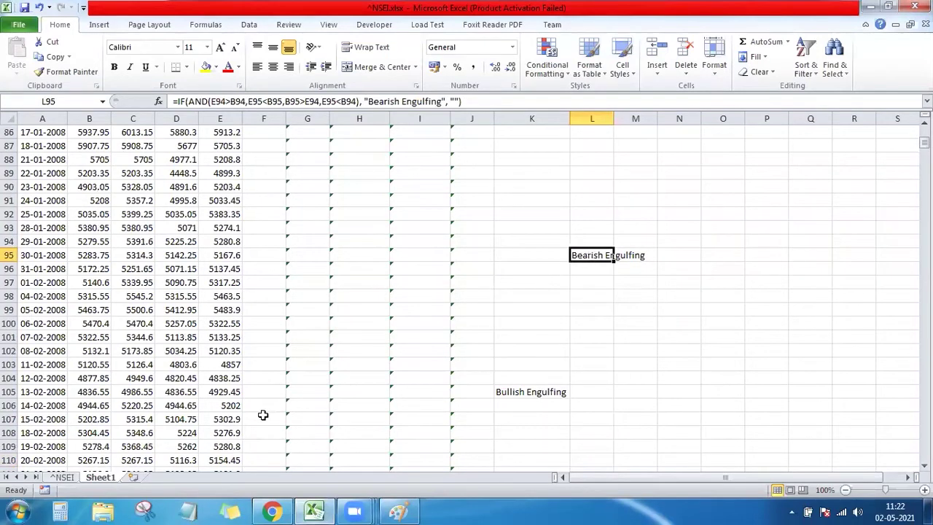
{"action": "left_click", "coordinate": [282, 510]}
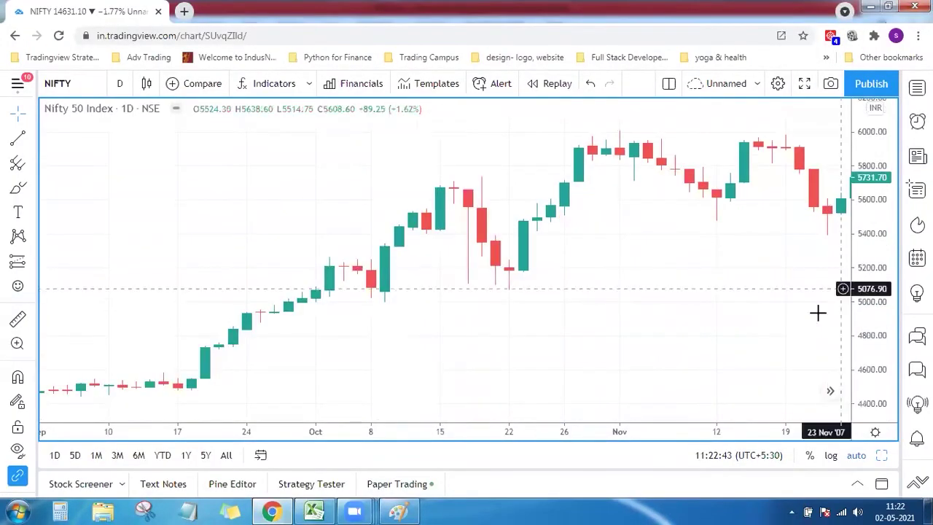
Step: Pan the Nifty 50 chart forward so the 31 Jan '08 candle is in view
{"action": "left_click_drag", "start_coordinate": [817, 313], "coordinate": [431, 319]}
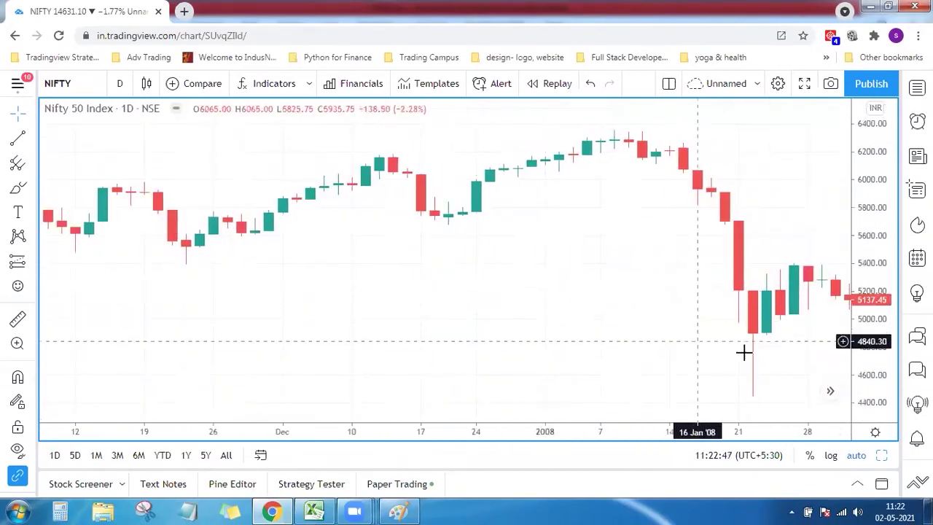
{"action": "left_click_drag", "start_coordinate": [708, 355], "coordinate": [548, 349]}
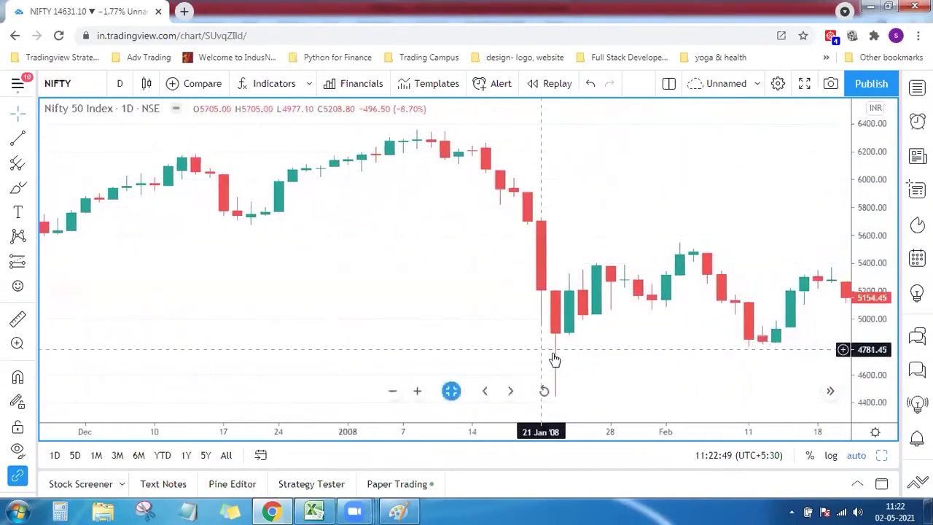
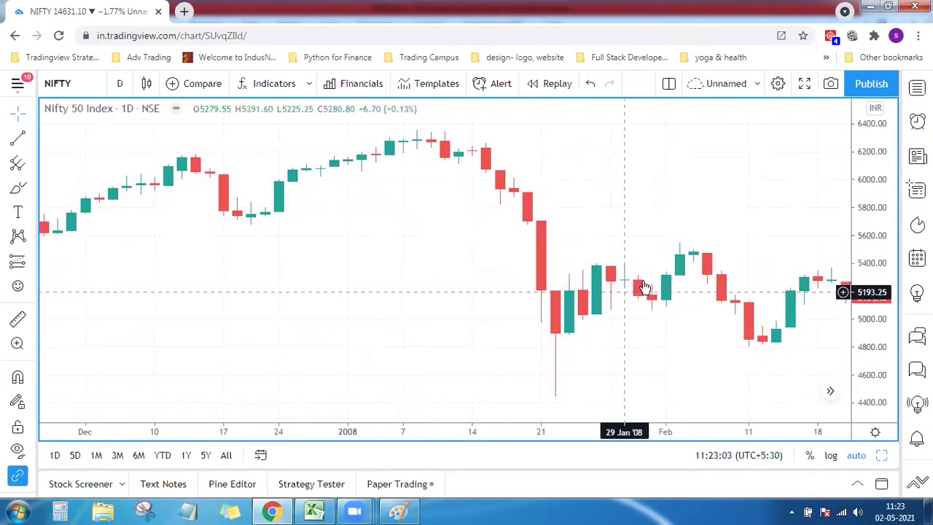
Step: Zoom in twice on the NIFTY daily candles, then bring the NSEI.xlsx workbook forward
{"action": "mouse_move", "coordinate": [538, 392]}
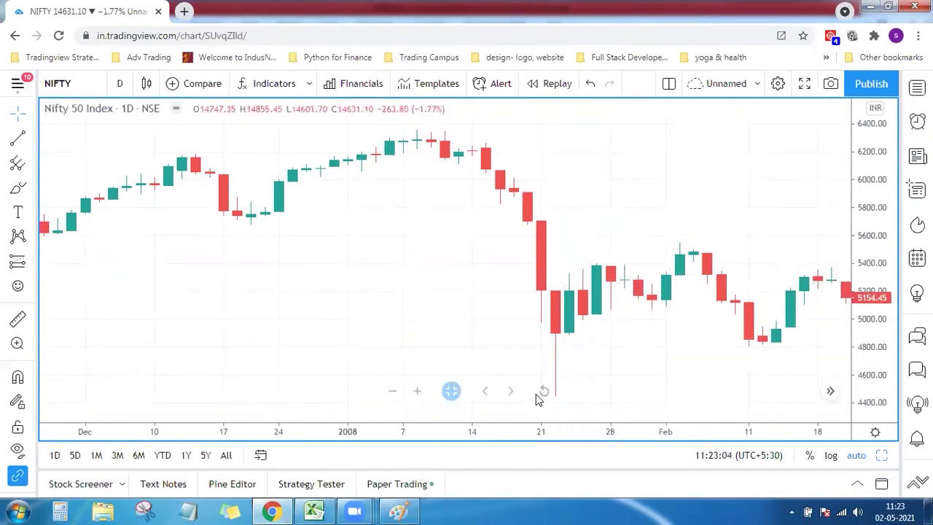
{"action": "left_click", "coordinate": [416, 394]}
{"action": "left_click", "coordinate": [416, 394]}
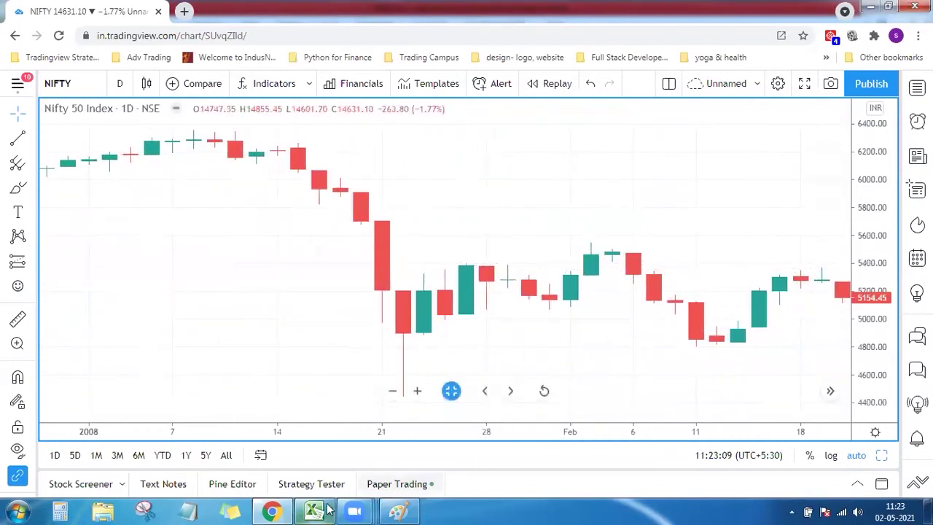
{"action": "mouse_move", "coordinate": [318, 510]}
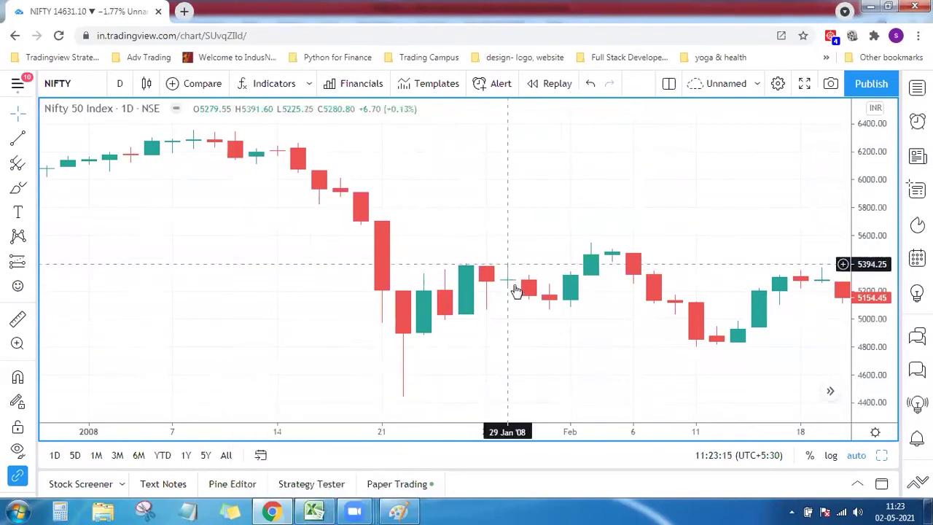
{"action": "left_click", "coordinate": [319, 511]}
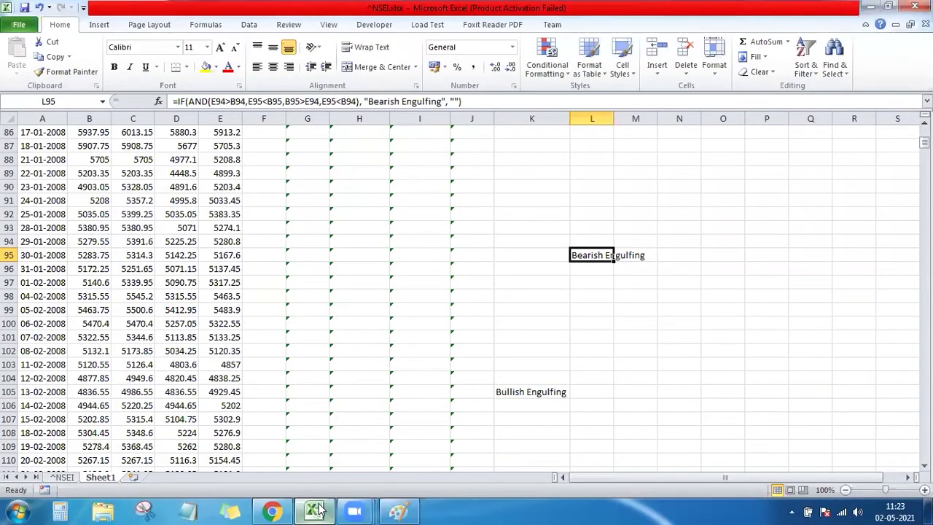
Step: Return to the sheet top, autofit column L for its Bearish Engulfing header, then switch to Paint
{"action": "key", "text": "ctrl+Up"}
{"action": "key", "text": "Right"}
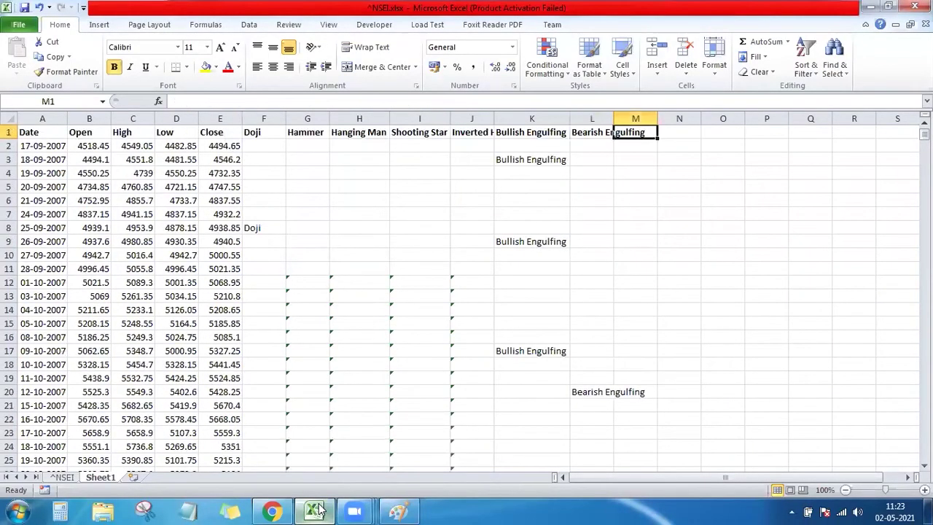
{"action": "double_click", "coordinate": [616, 122]}
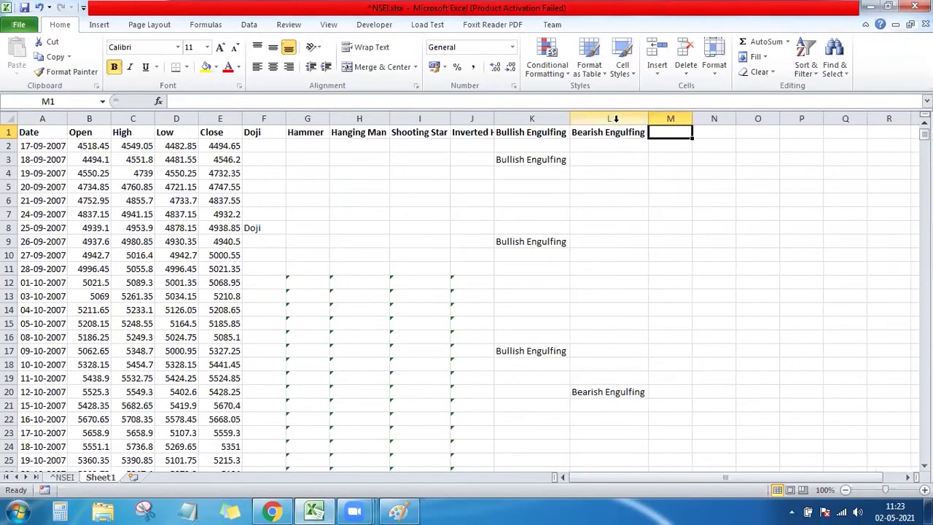
{"action": "left_click", "coordinate": [399, 511]}
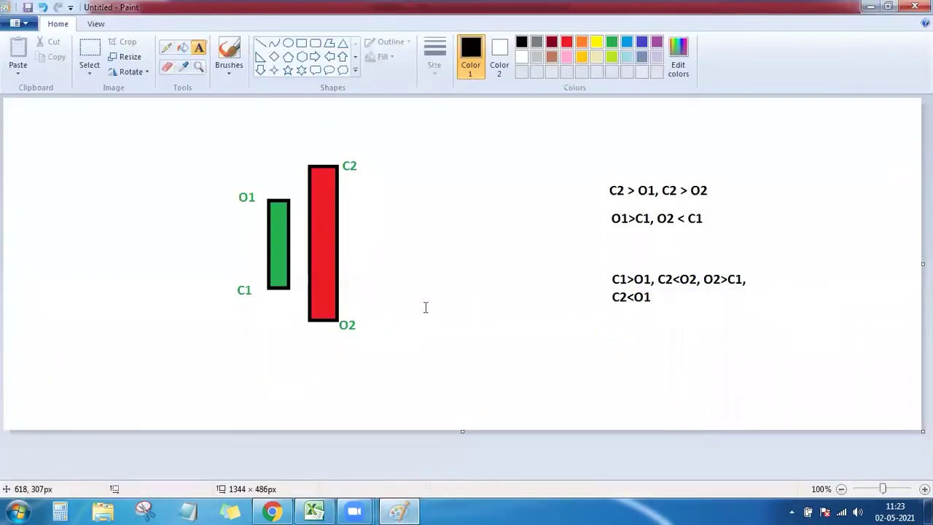
Step: Clear the canvas and draw a tall green candle body beside a small red one
{"action": "key", "text": "ctrl+a"}
{"action": "key", "text": "Delete"}
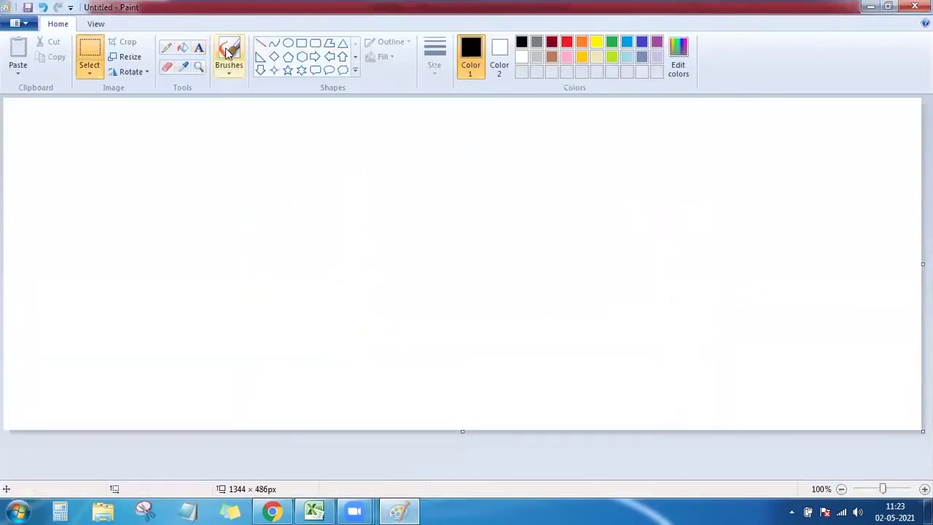
{"action": "left_click", "coordinate": [301, 43]}
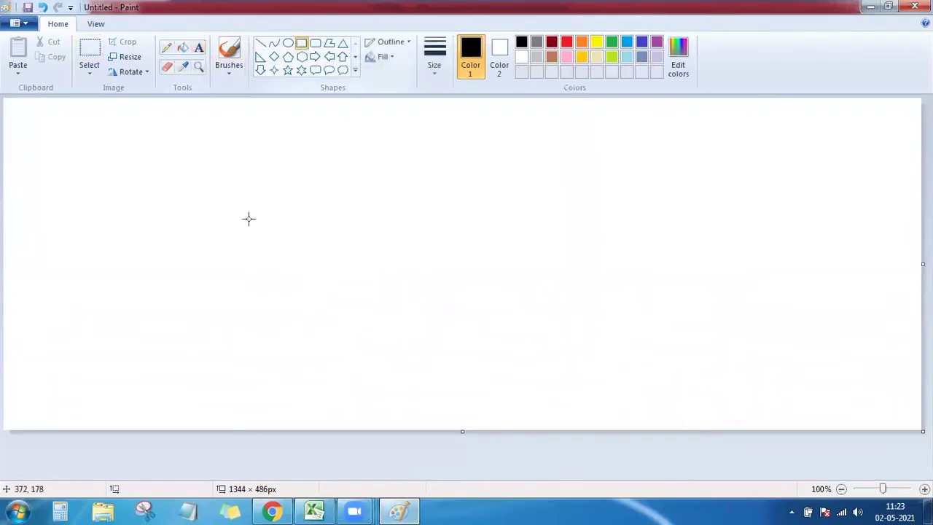
{"action": "left_click_drag", "start_coordinate": [231, 193], "coordinate": [256, 321]}
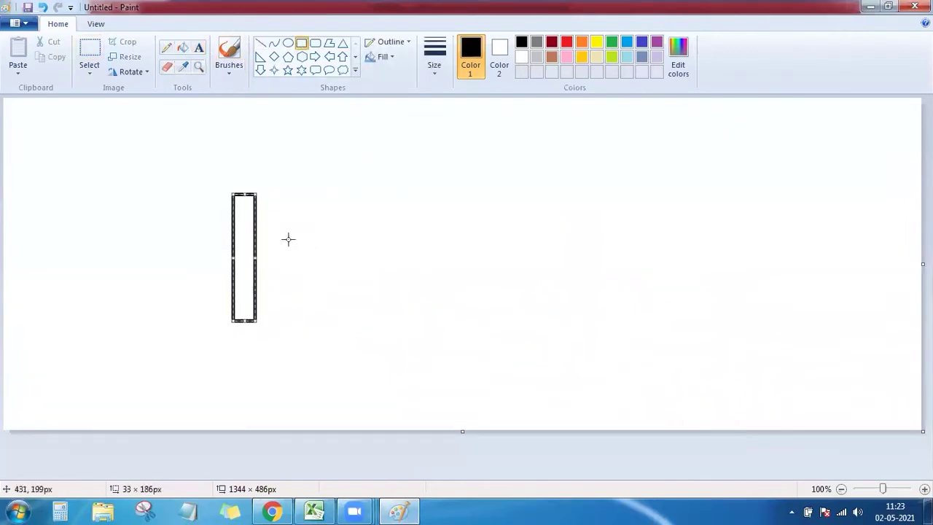
{"action": "left_click_drag", "start_coordinate": [267, 237], "coordinate": [288, 285]}
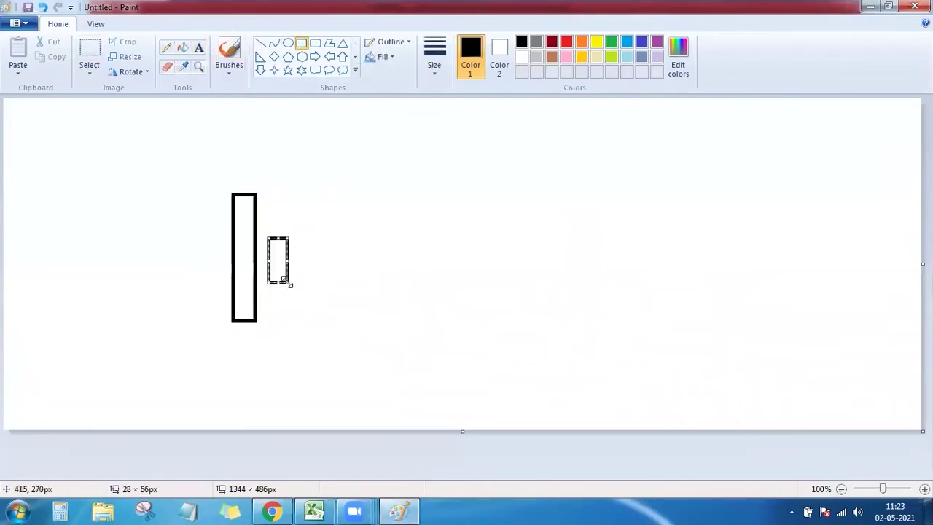
{"action": "left_click", "coordinate": [338, 235]}
{"action": "left_click", "coordinate": [182, 47]}
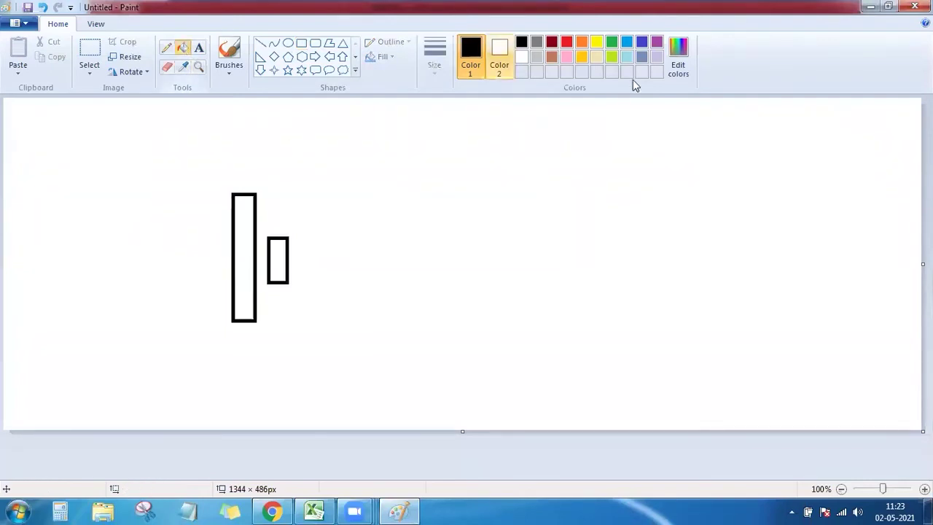
{"action": "left_click", "coordinate": [612, 42]}
{"action": "left_click", "coordinate": [246, 222]}
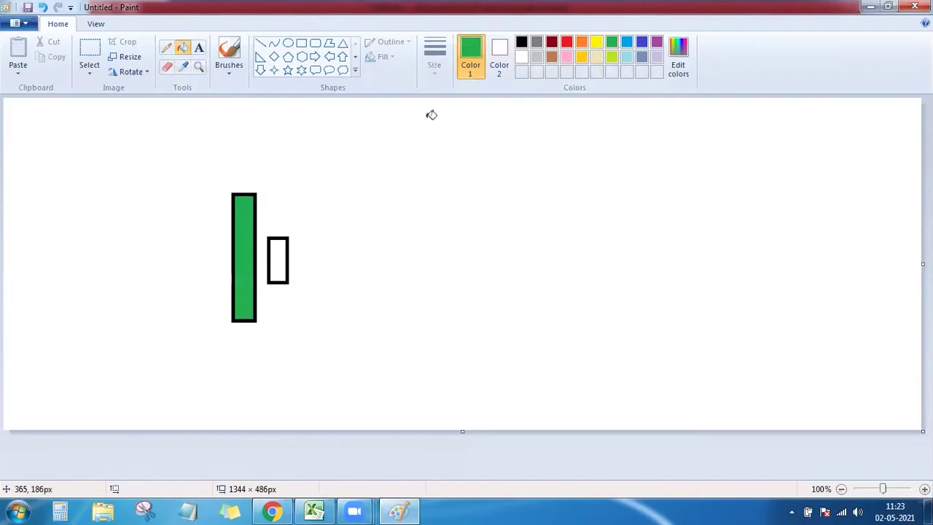
{"action": "left_click", "coordinate": [567, 41]}
{"action": "left_click", "coordinate": [278, 262]}
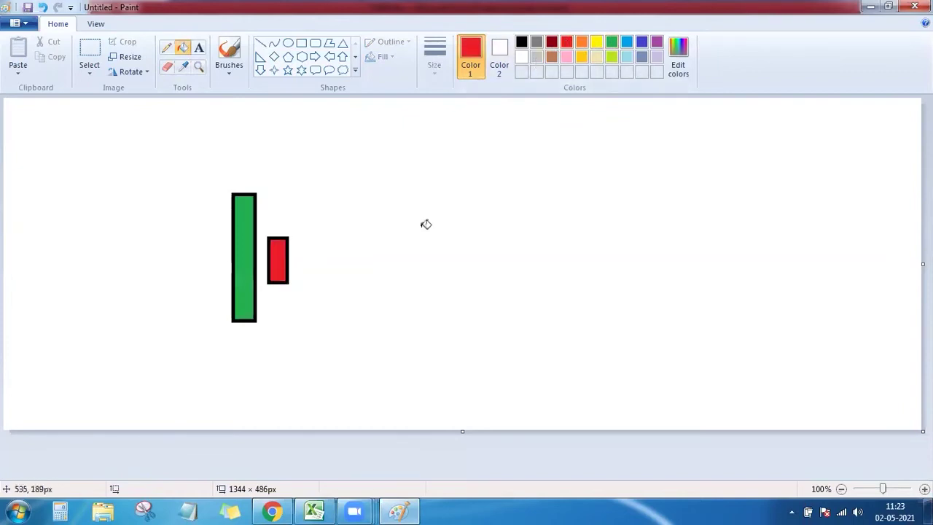
Step: Draw a second pair on the right: a tall red body beside a small green one
{"action": "left_click", "coordinate": [301, 43]}
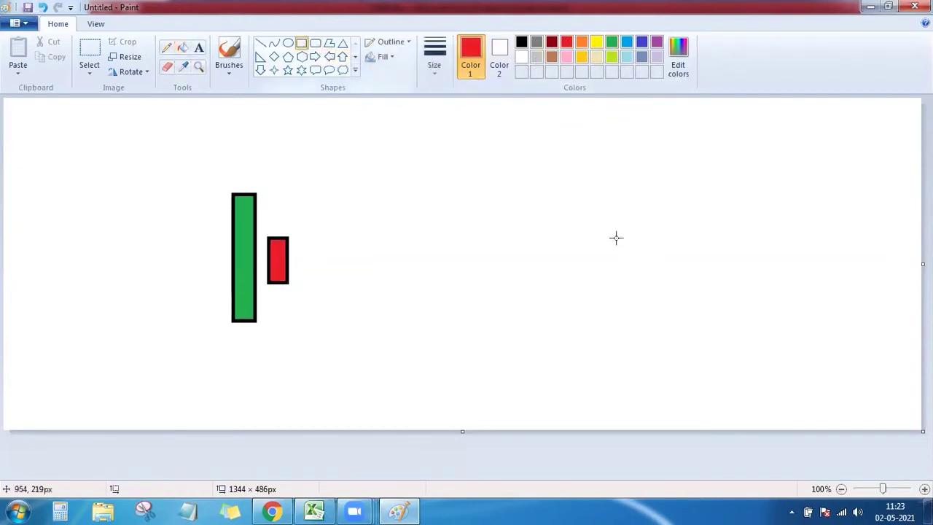
{"action": "left_click_drag", "start_coordinate": [552, 177], "coordinate": [576, 314]}
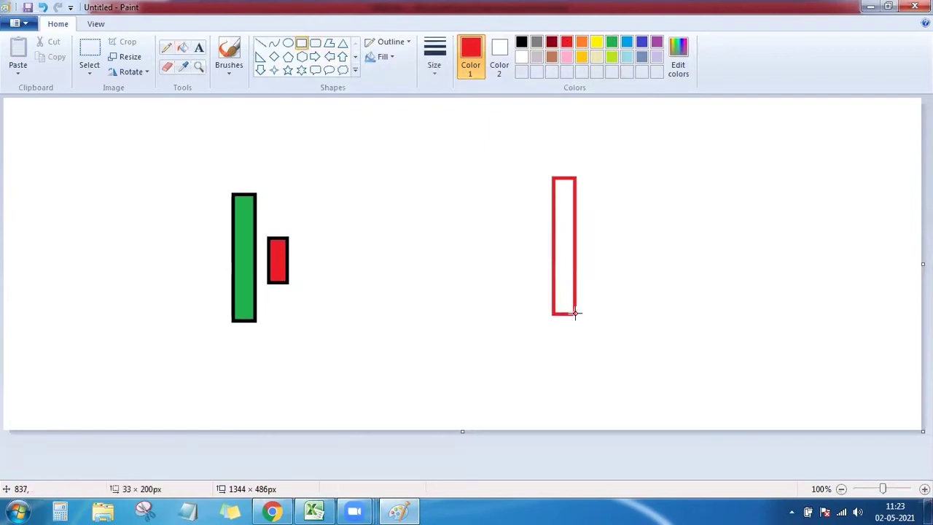
{"action": "left_click", "coordinate": [525, 44]}
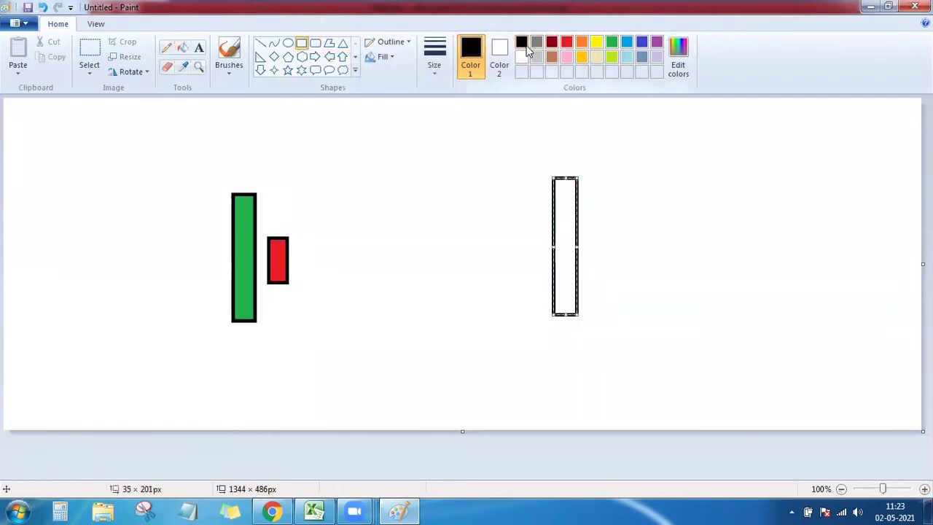
{"action": "left_click_drag", "start_coordinate": [591, 209], "coordinate": [606, 271]}
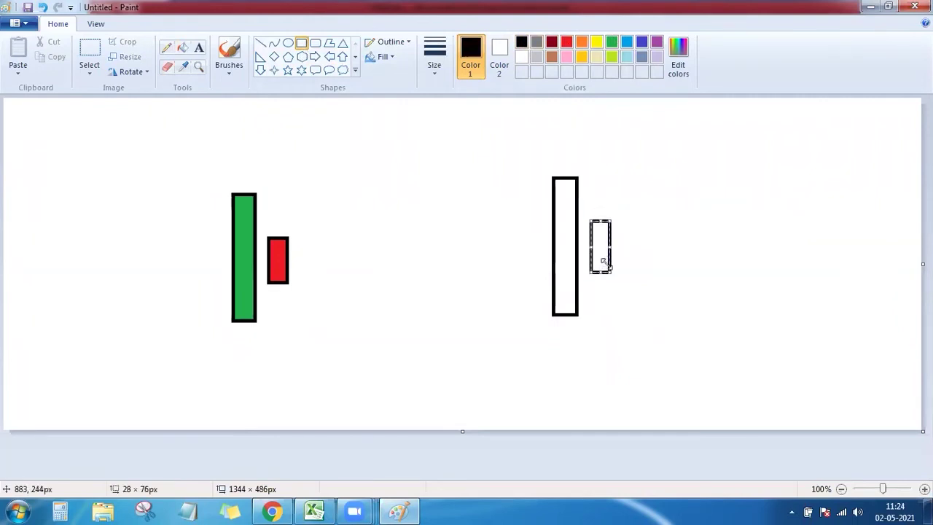
{"action": "left_click", "coordinate": [646, 264]}
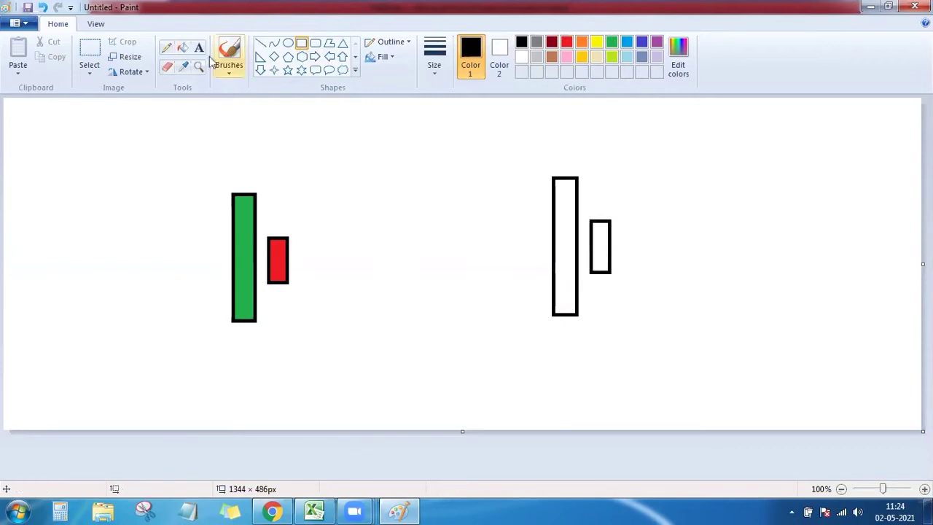
{"action": "left_click", "coordinate": [182, 48]}
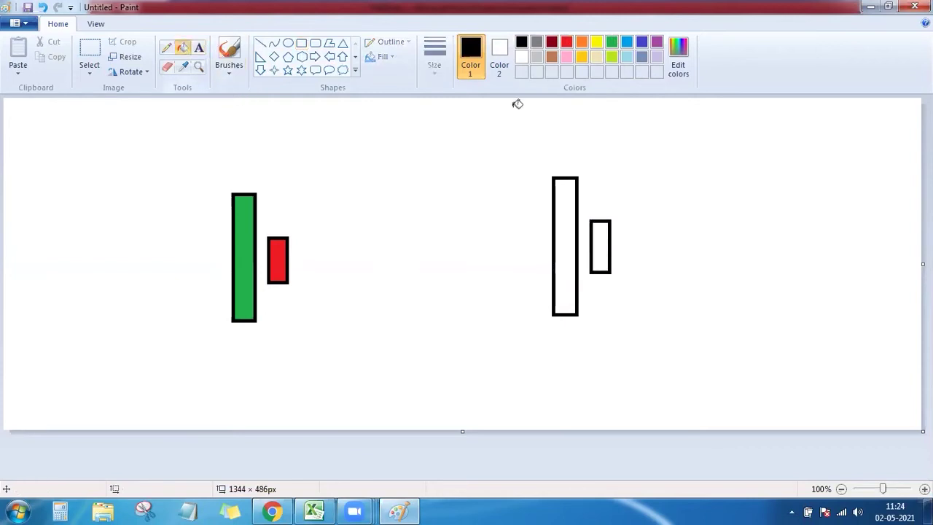
{"action": "left_click", "coordinate": [567, 42]}
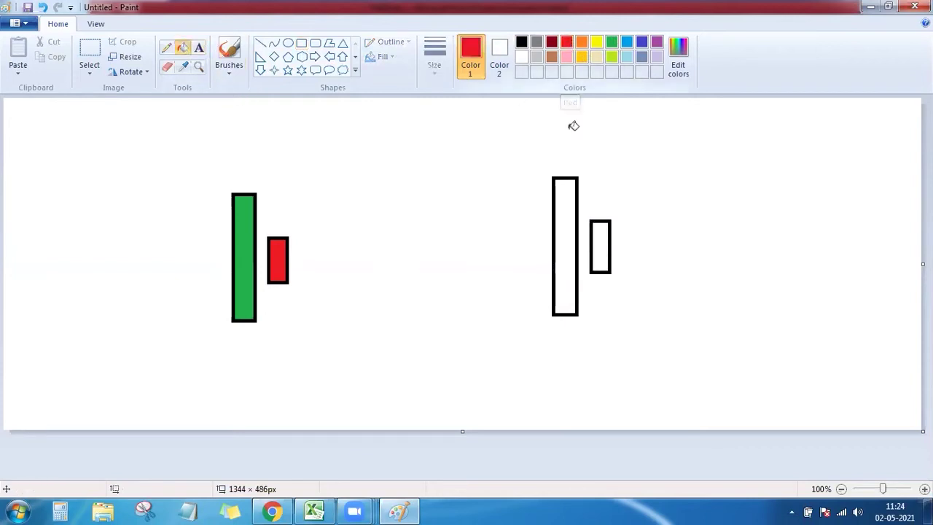
{"action": "left_click", "coordinate": [571, 198]}
{"action": "left_click", "coordinate": [616, 44]}
{"action": "left_click", "coordinate": [600, 244]}
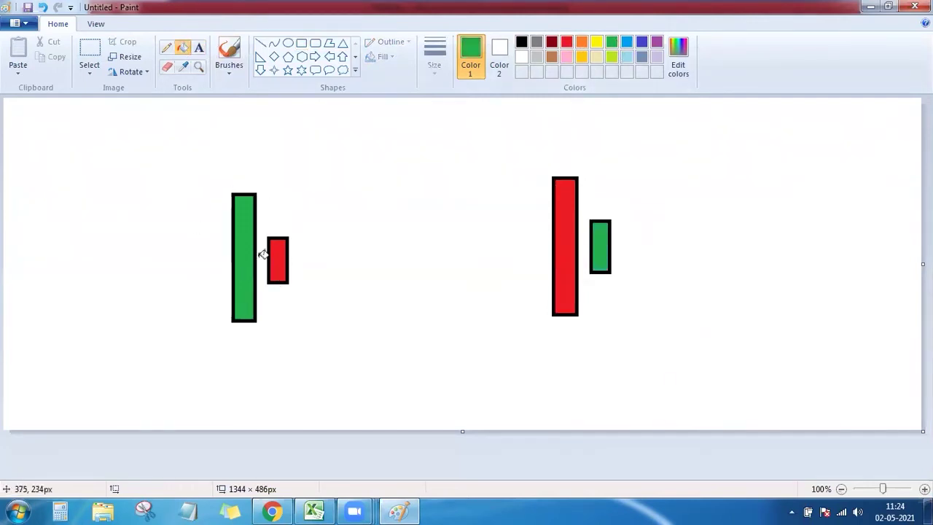
{"action": "left_click", "coordinate": [198, 48]}
{"action": "left_click", "coordinate": [521, 43]}
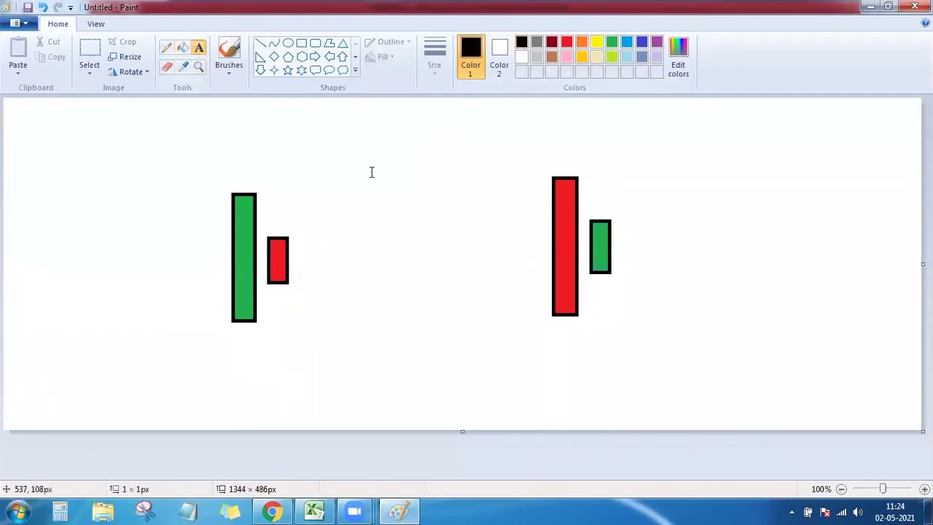
Step: Write the conditions 'C1>O1, C2<O2, O2<C1, C2>O1' between the two candle pairs
{"action": "left_click", "coordinate": [370, 171]}
{"action": "type", "text": "O"}
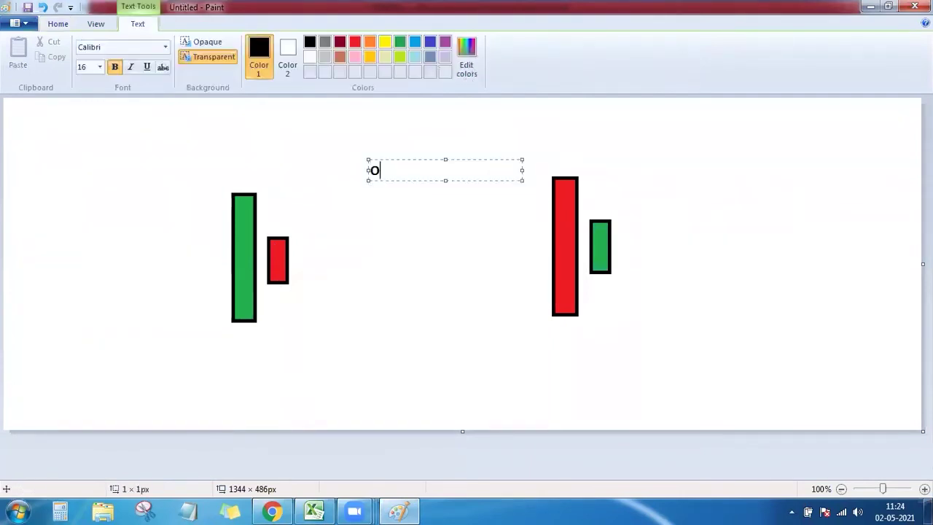
{"action": "key", "text": "BackSpace"}
{"action": "type", "text": "C1"}
{"action": "type", "text": ">O1, "}
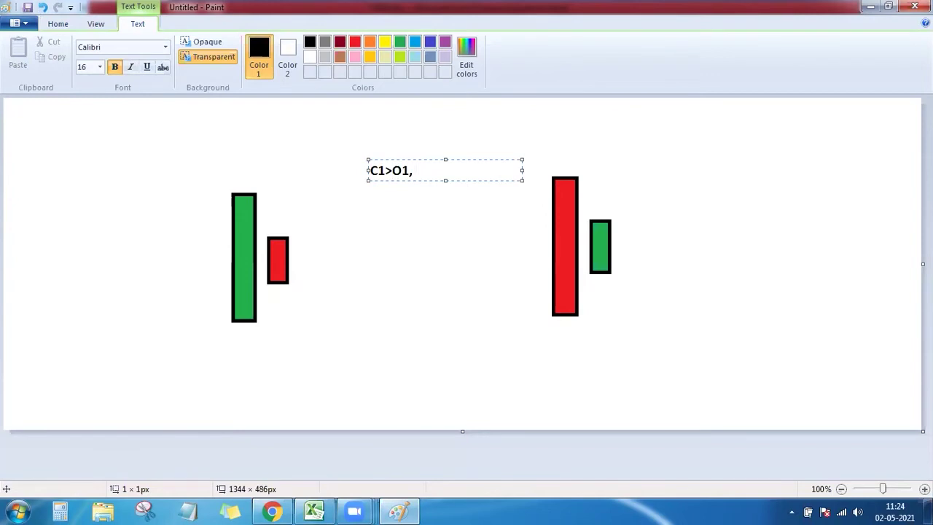
{"action": "type", "text": "C2<"}
{"action": "type", "text": "O2,"}
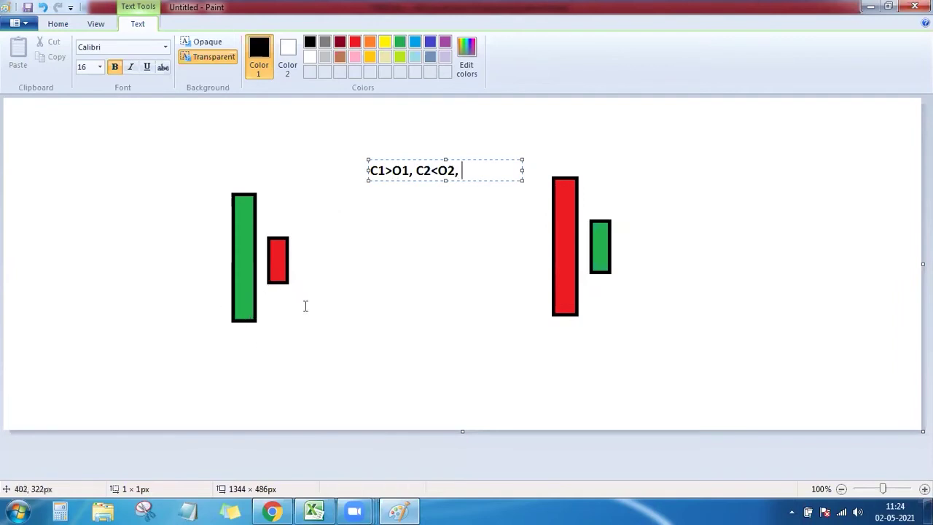
{"action": "type", "text": "O1"}
{"action": "key", "text": "BackSpace"}
{"action": "type", "text": "2>C"}
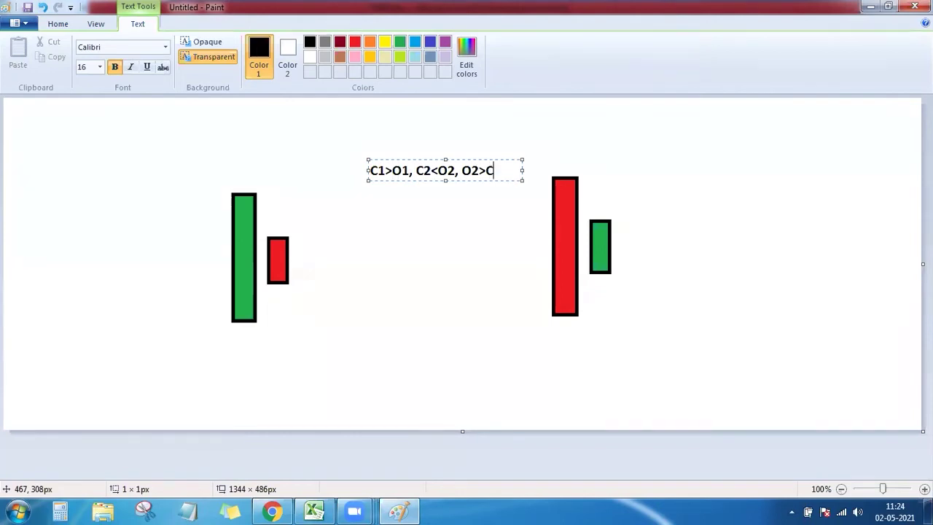
{"action": "type", "text": "1,"}
{"action": "type", "text": "C2"}
{"action": "type", "text": "<O1"}
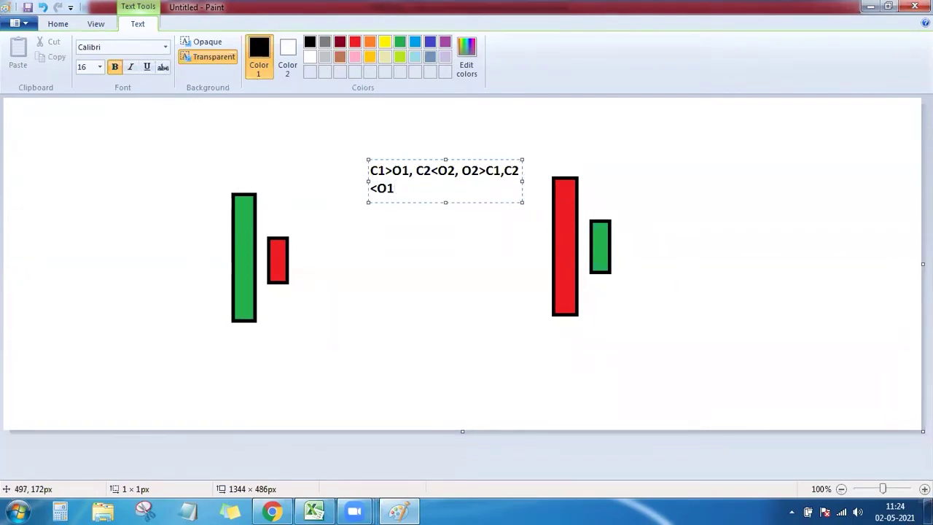
{"action": "key", "text": "BackSpace"}
{"action": "key", "text": "BackSpace"}
{"action": "key", "text": "BackSpace"}
{"action": "key", "text": "BackSpace"}
{"action": "key", "text": "BackSpace"}
{"action": "key", "text": "BackSpace"}
{"action": "key", "text": "BackSpace"}
{"action": "key", "text": "BackSpace"}
{"action": "key", "text": "BackSpace"}
{"action": "key", "text": "BackSpace"}
{"action": "key", "text": "BackSpace"}
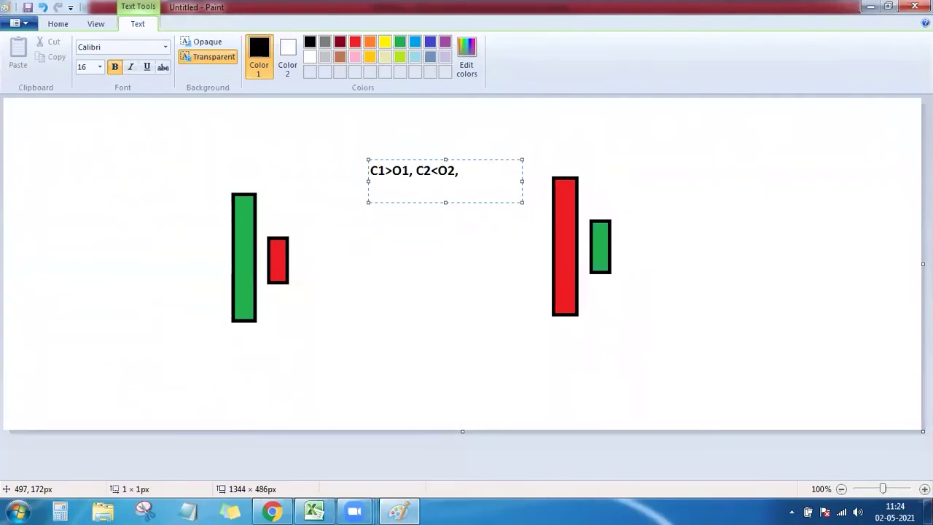
{"action": "type", "text": "O"}
{"action": "key", "text": "BackSpace"}
{"action": "type", "text": "C1, C"}
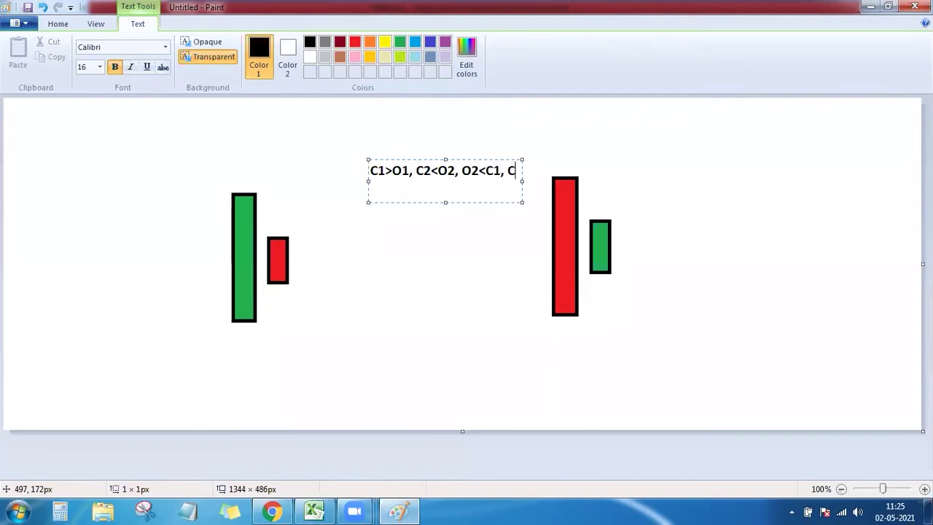
{"action": "type", "text": "2>"}
{"action": "type", "text": "O1"}
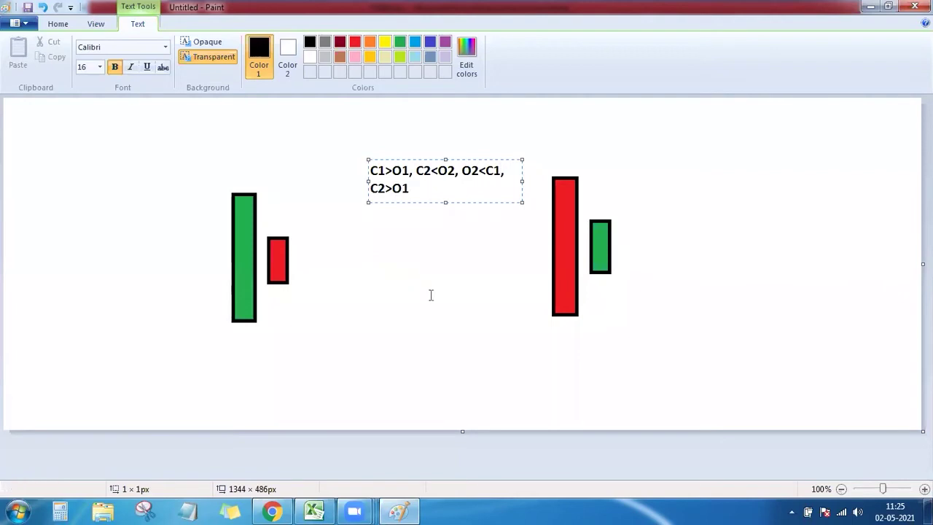
{"action": "left_click", "coordinate": [380, 274]}
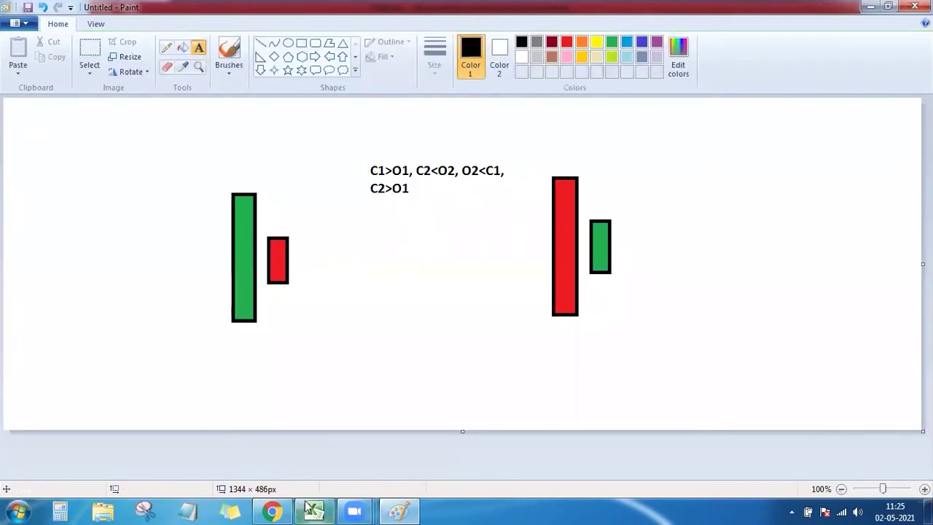
{"action": "left_click", "coordinate": [690, 181]}
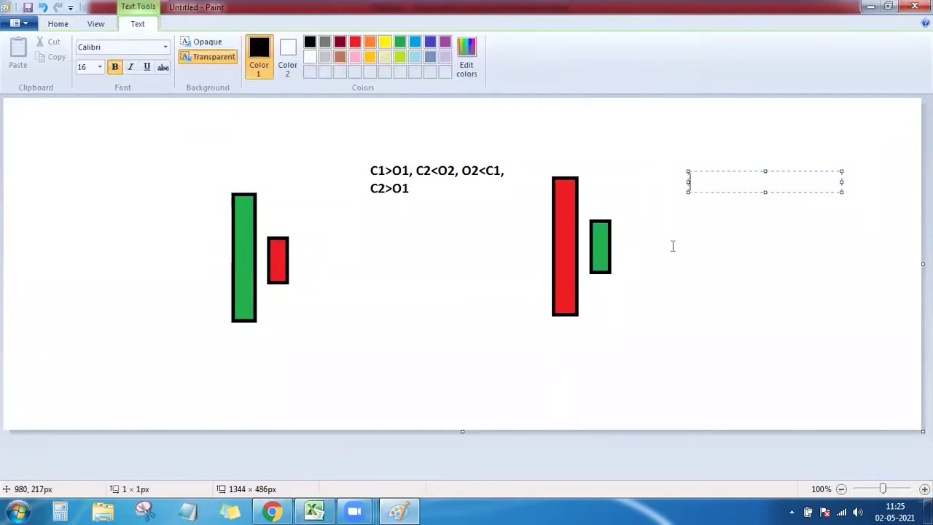
Step: Label the red–green pair 'C1<O1, C2>O2, O2>C1, C2<O1' and return to the NSEI.xlsx workbook
{"action": "type", "text": "C2"}
{"action": "type", "text": "<"}
{"action": "key", "text": "BackSpace"}
{"action": "type", "text": "<O1, "}
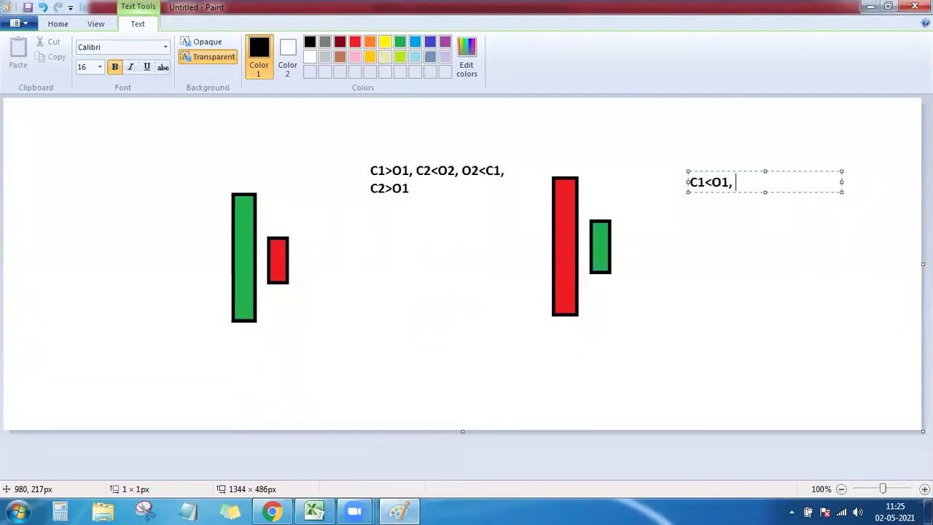
{"action": "type", "text": "C2>O"}
{"action": "type", "text": "2, "}
{"action": "type", "text": "O2"}
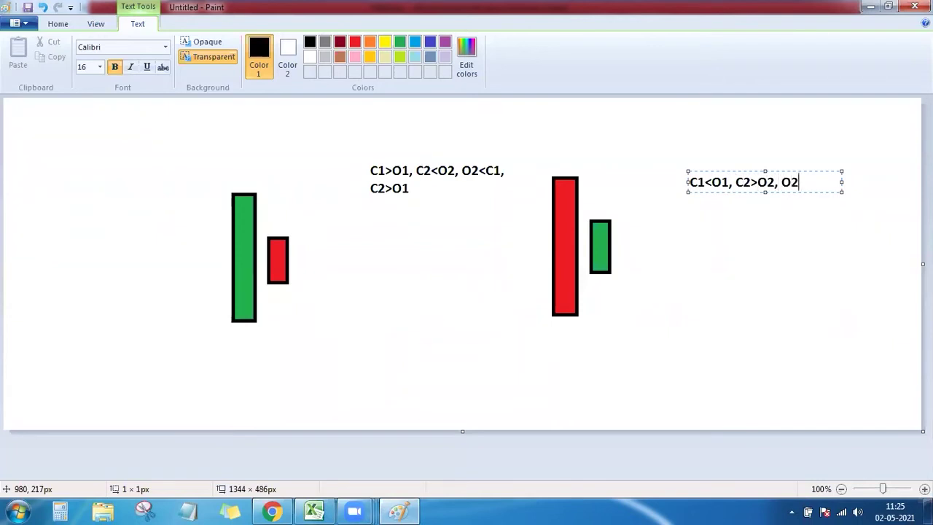
{"action": "type", "text": ">C1, "}
{"action": "type", "text": "C"}
{"action": "type", "text": "2<O1"}
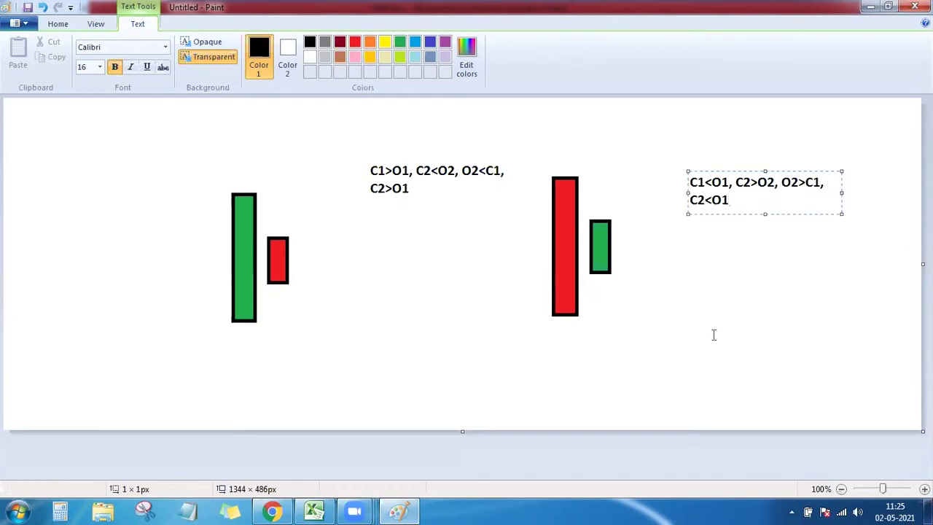
{"action": "left_click", "coordinate": [724, 297]}
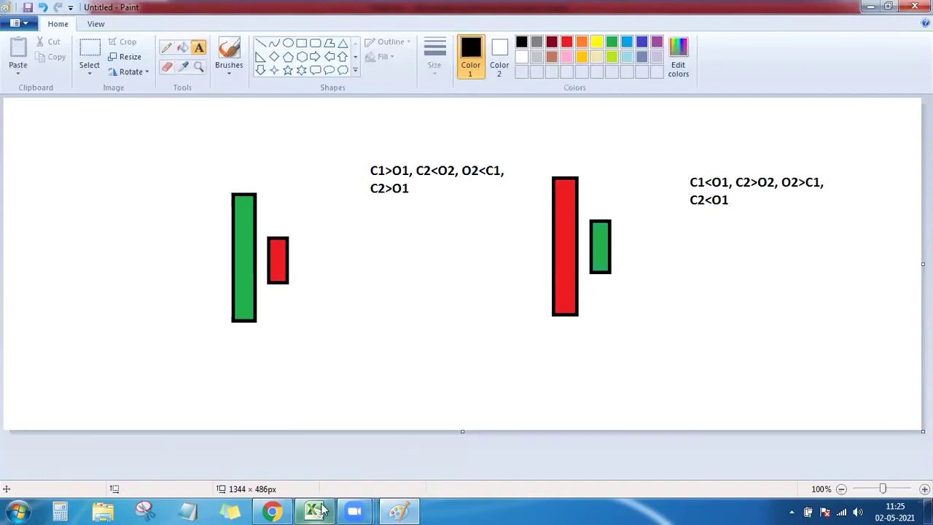
{"action": "left_click", "coordinate": [317, 511]}
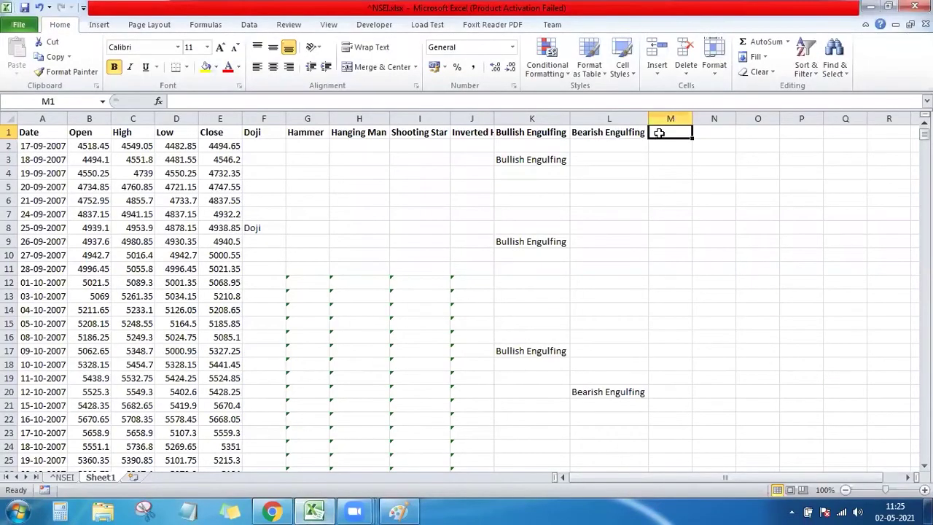
Step: Head column M 'Bullish Harami' and start an IF formula in M3
{"action": "type", "text": "Bullish"}
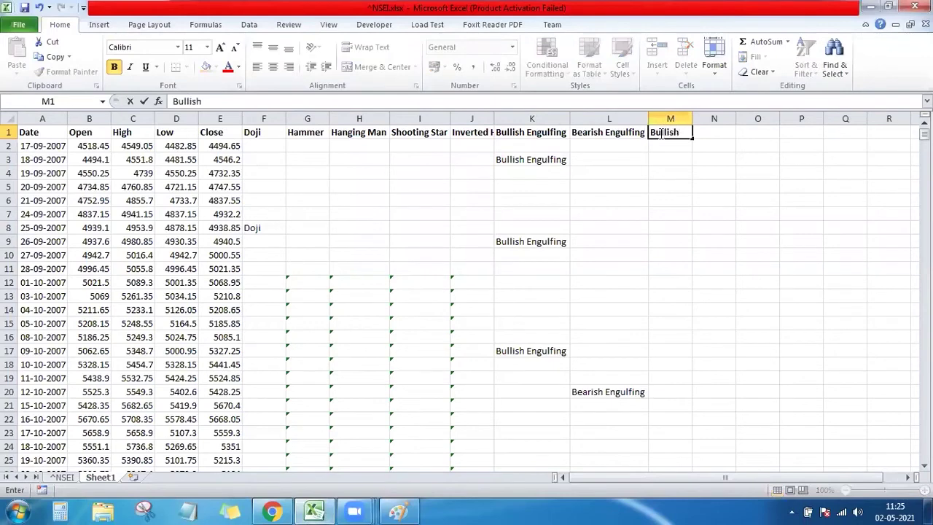
{"action": "type", "text": " Harami"}
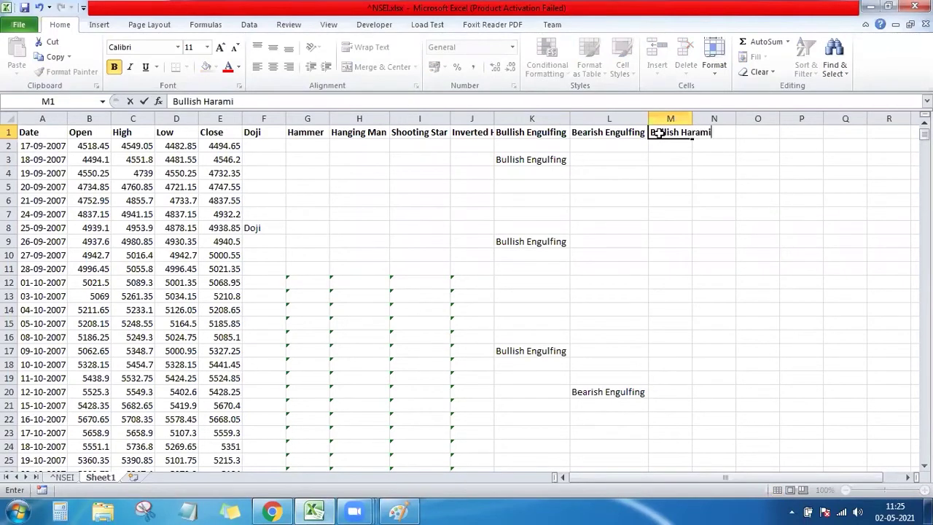
{"action": "key", "text": "Return"}
{"action": "key", "text": "Return"}
{"action": "type", "text": "if"}
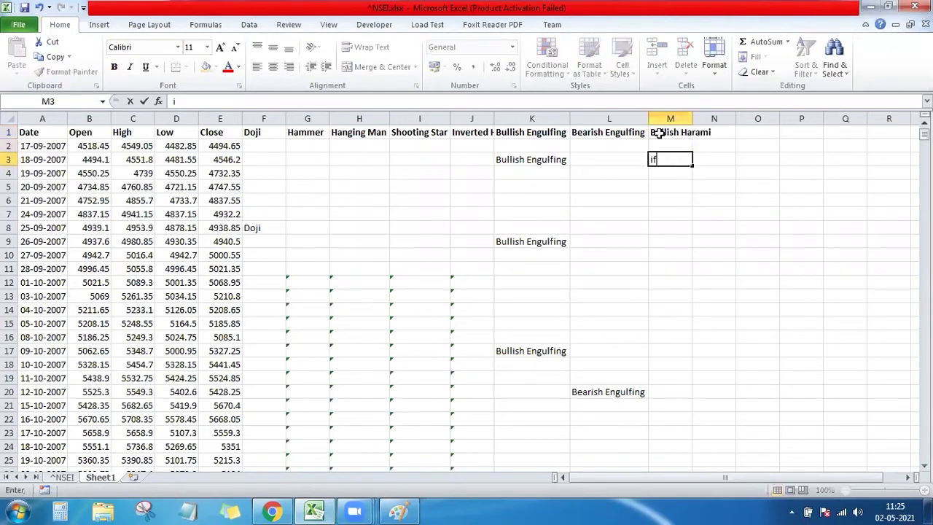
{"action": "key", "text": "BackSpace"}
{"action": "key", "text": "BackSpace"}
{"action": "type", "text": "if"}
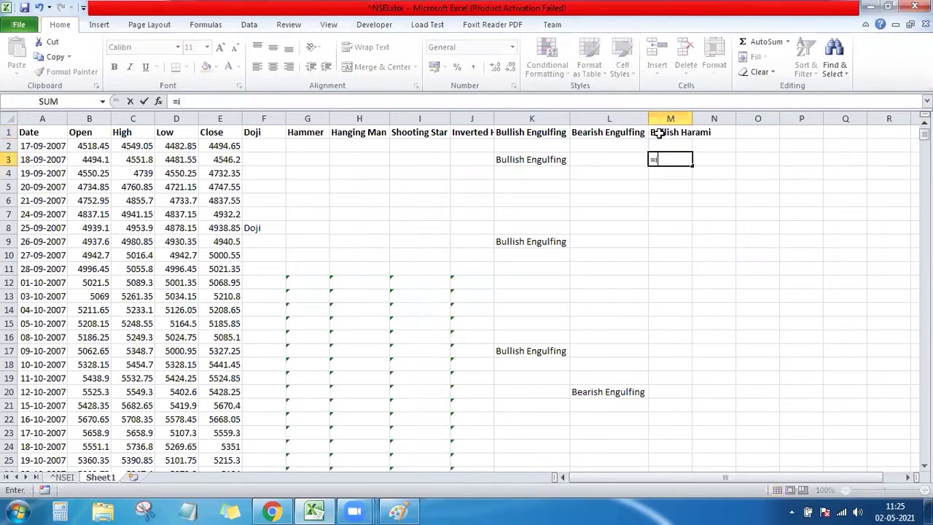
{"action": "key", "text": "Tab"}
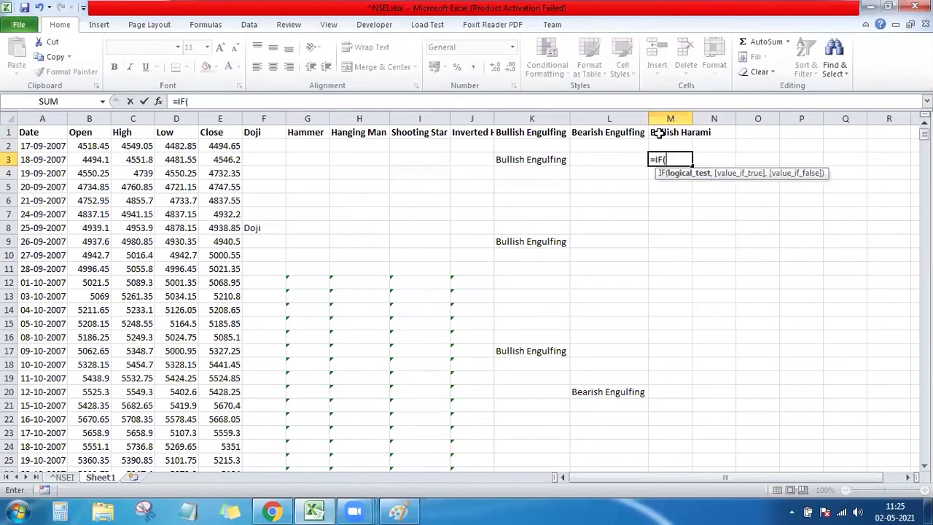
Step: Nest an AND() inside the IF with results "Bullish Harami" and blank
{"action": "type", "text": ")"}
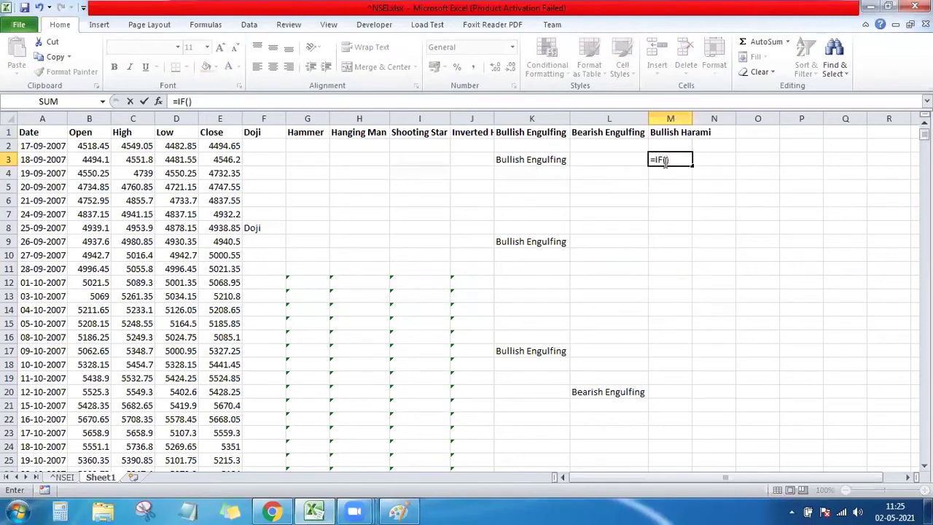
{"action": "left_click", "coordinate": [665, 160]}
{"action": "key", "text": "Left"}
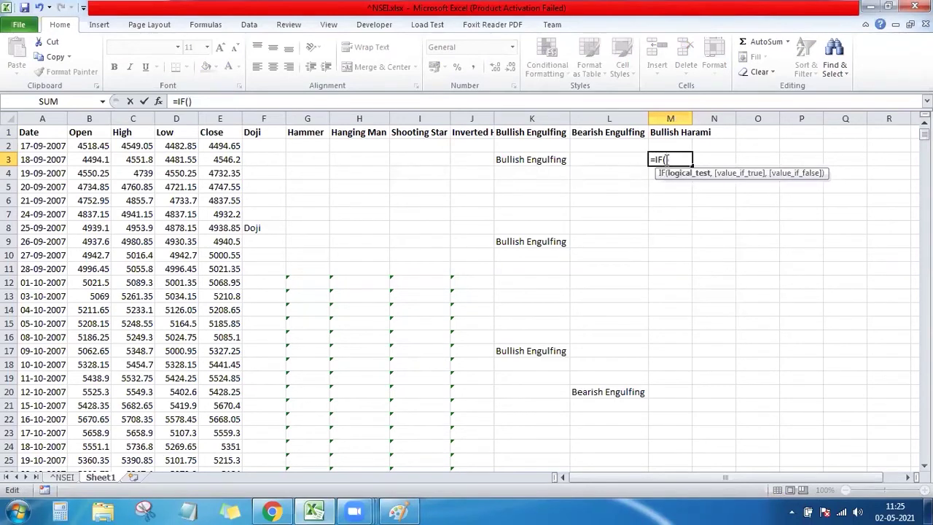
{"action": "type", "text": "and"}
{"action": "key", "text": "Tab"}
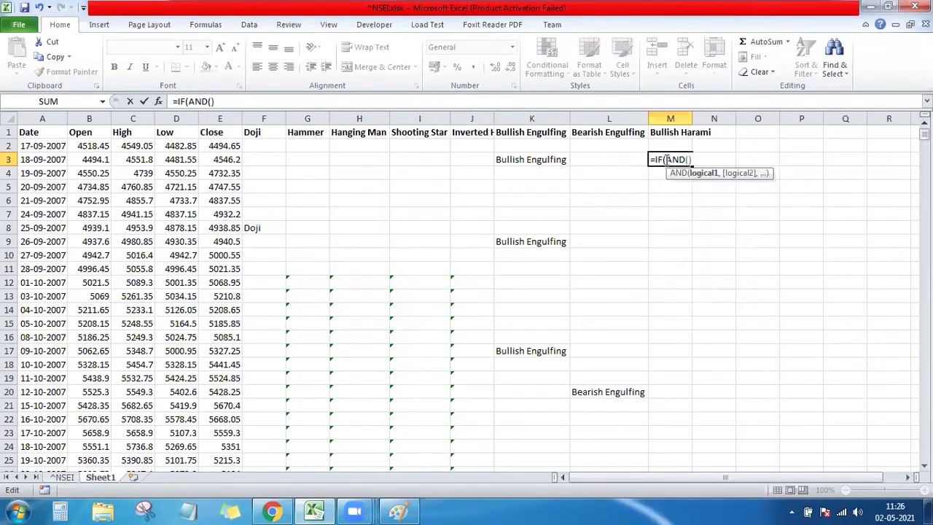
{"action": "key", "text": "Right"}
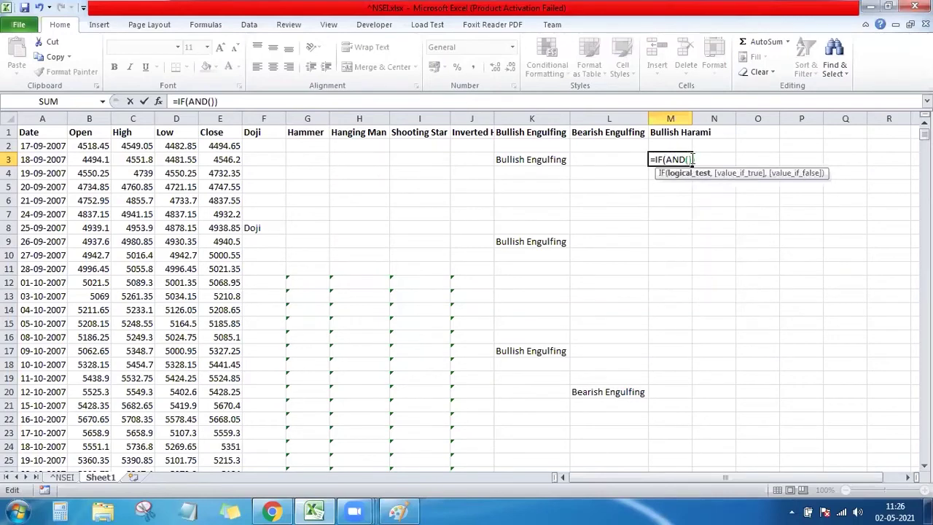
{"action": "type", "text": ", \"Bul"}
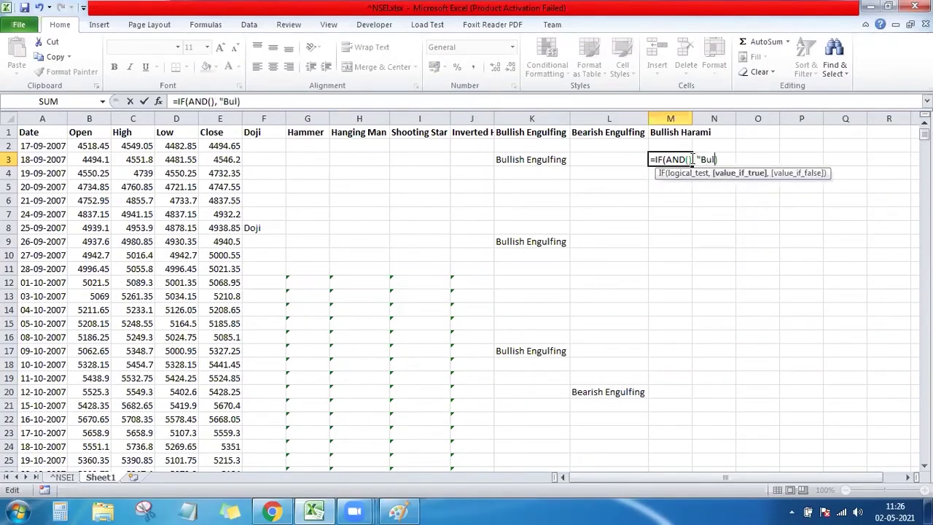
{"action": "type", "text": "lish H"}
{"action": "type", "text": "arami\""}
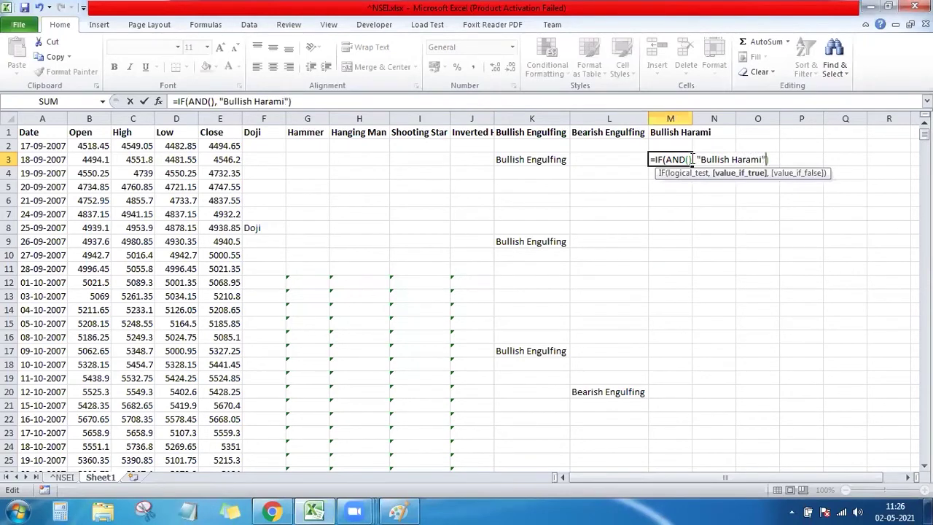
{"action": "type", "text": ", \"\""}
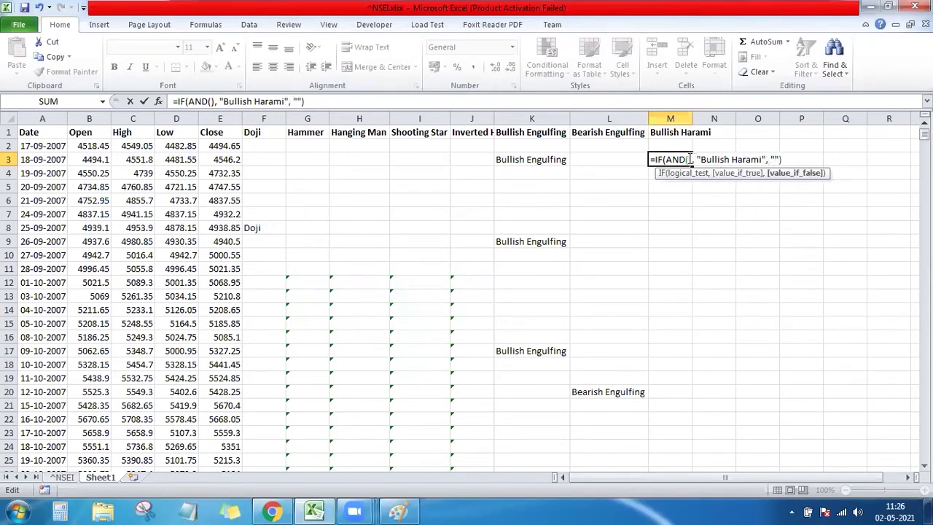
{"action": "left_click", "coordinate": [689, 159]}
Step: Give the M3 AND its first two conditions: E2<B2 and E3>B3
{"action": "type", "text": ",,,"}
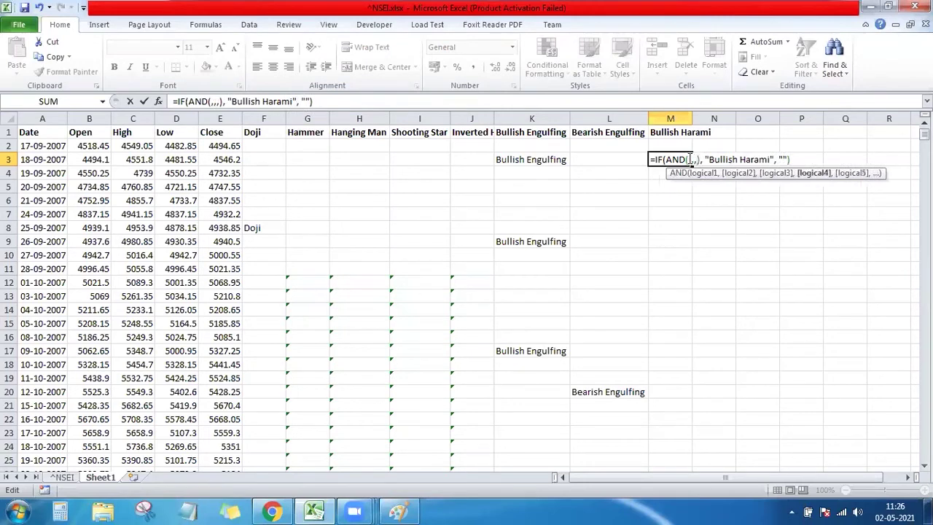
{"action": "left_click", "coordinate": [691, 159]}
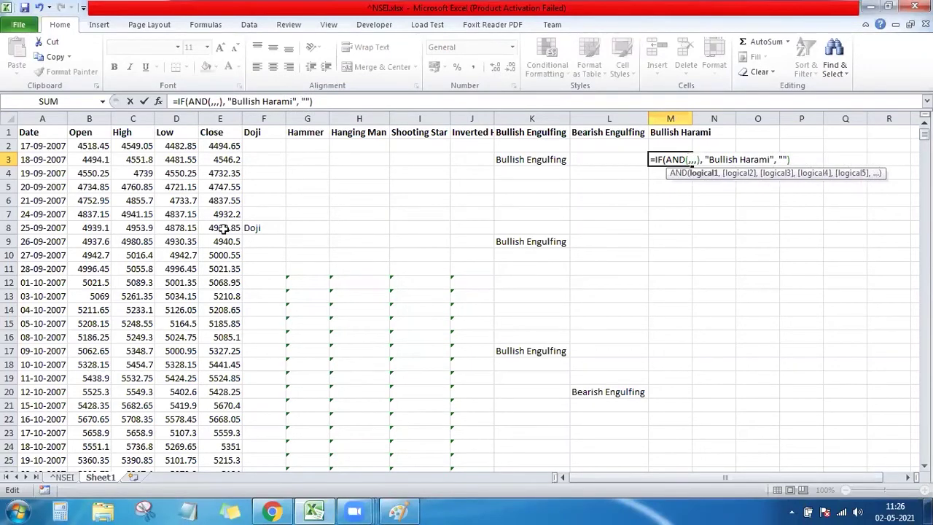
{"action": "left_click", "coordinate": [216, 145]}
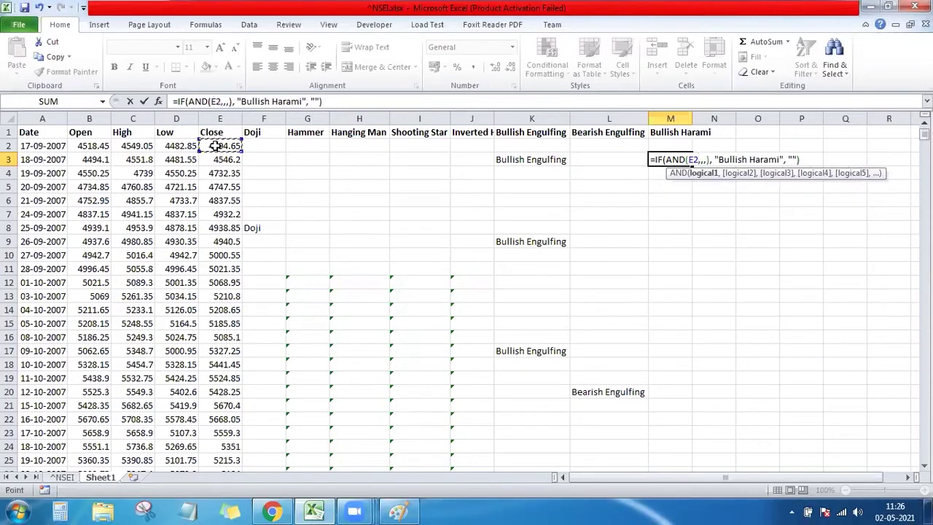
{"action": "type", "text": "<"}
{"action": "left_click", "coordinate": [106, 146]}
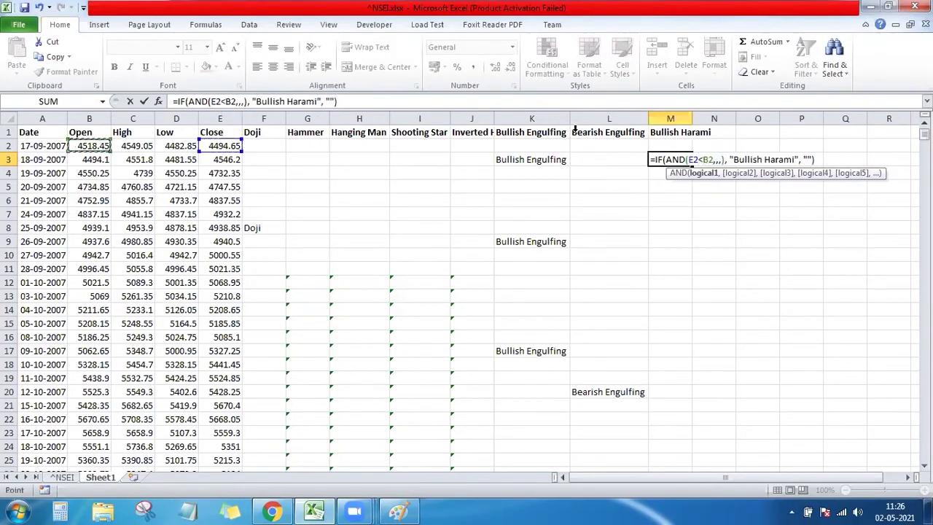
{"action": "left_click", "coordinate": [714, 159]}
{"action": "left_click", "coordinate": [232, 162]}
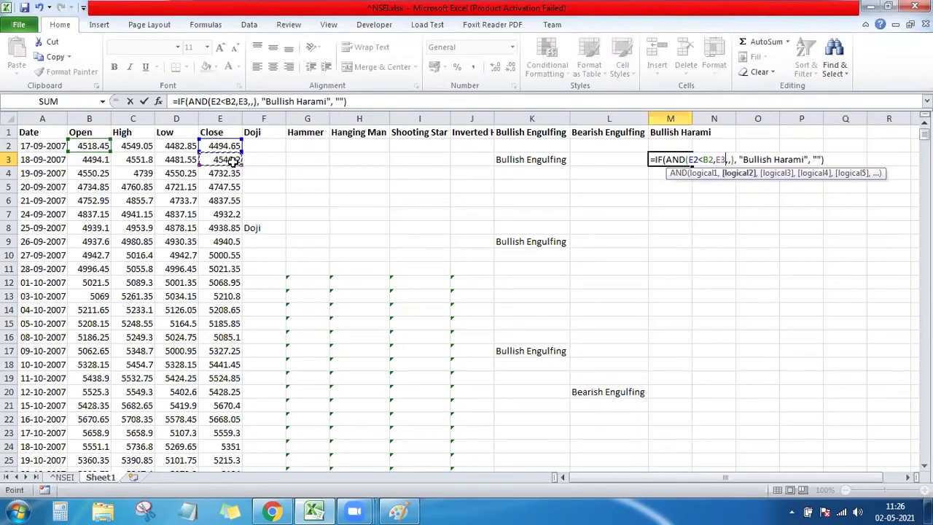
{"action": "type", "text": ">"}
{"action": "left_click", "coordinate": [82, 162]}
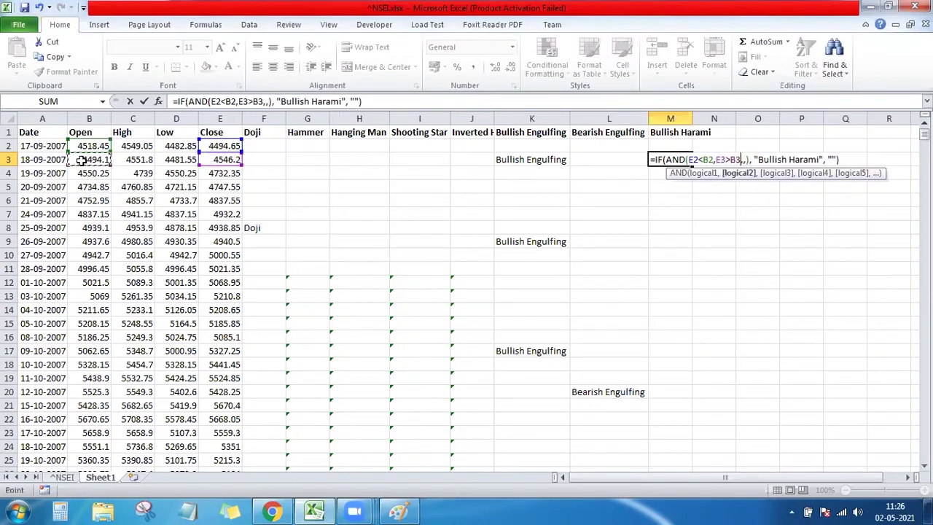
Step: Add conditions B3>E2 and E3<B2, then commit the Bullish Harami formula
{"action": "left_click", "coordinate": [744, 160]}
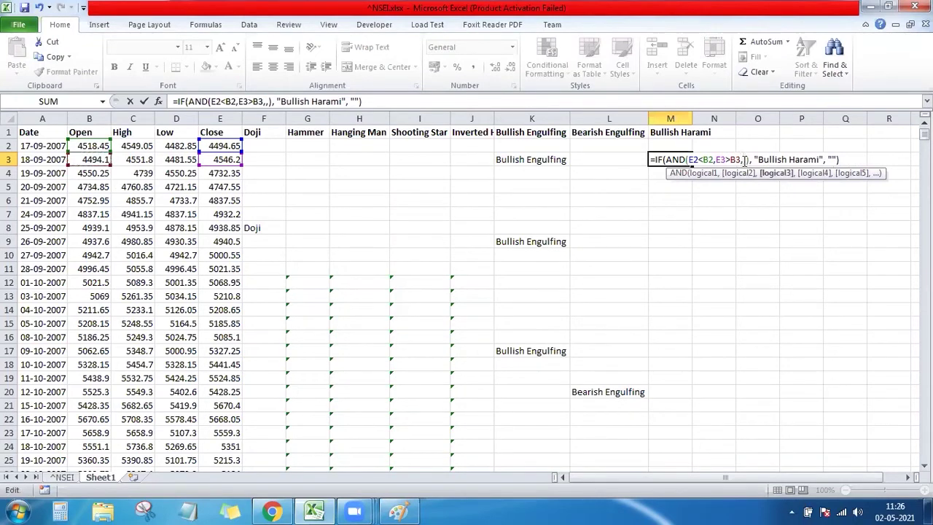
{"action": "left_click", "coordinate": [78, 159]}
{"action": "type", "text": ">"}
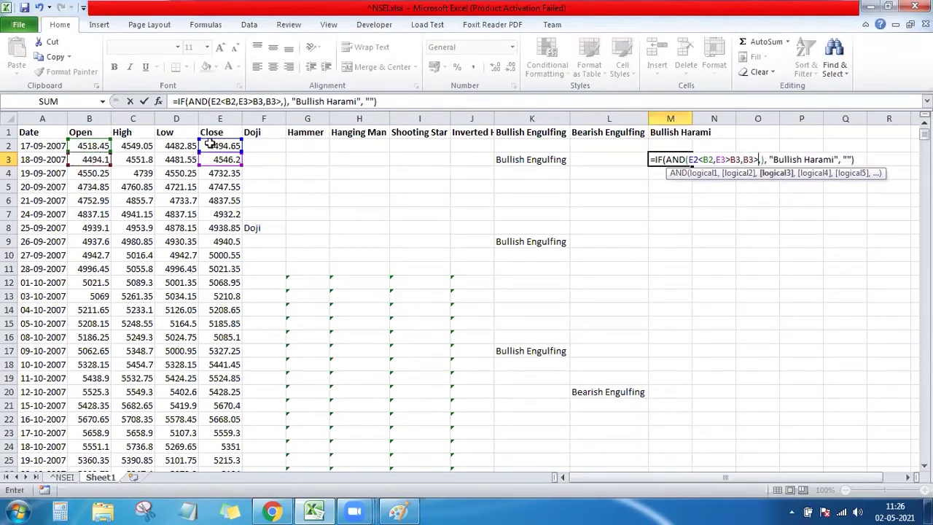
{"action": "left_click", "coordinate": [207, 145]}
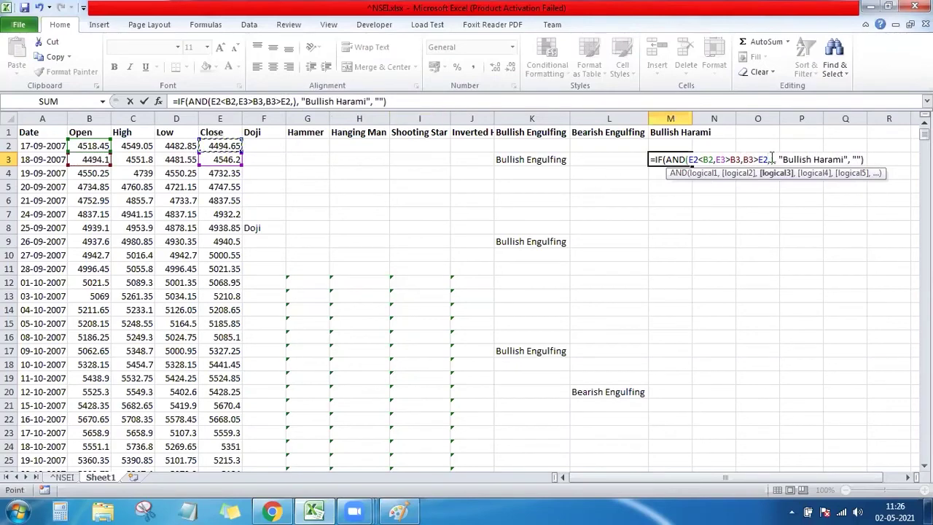
{"action": "type", "text": ","}
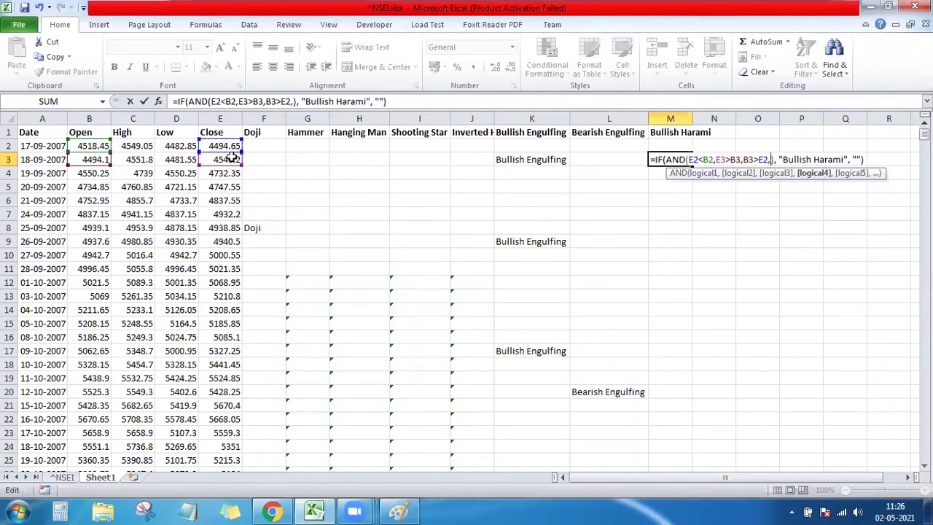
{"action": "left_click", "coordinate": [231, 157]}
{"action": "type", "text": "<"}
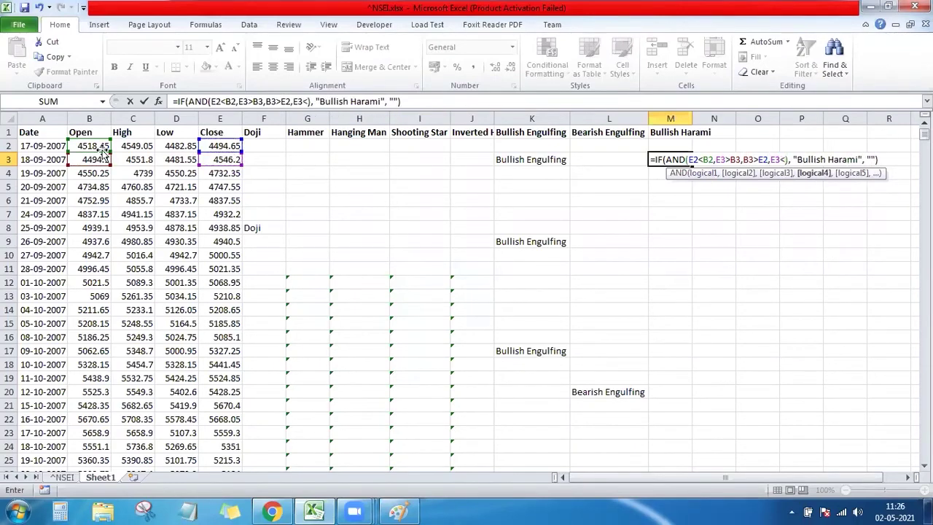
{"action": "left_click", "coordinate": [82, 146]}
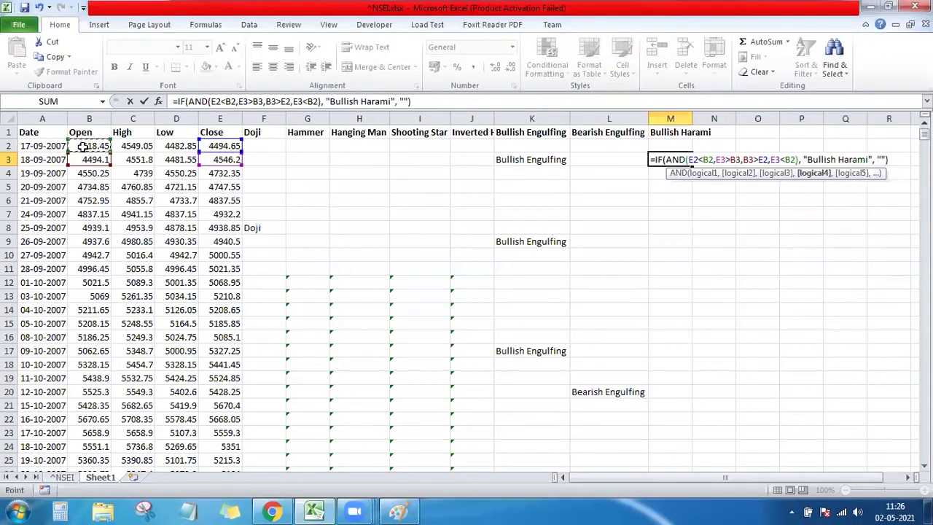
{"action": "key", "text": "Return"}
{"action": "key", "text": "Up"}
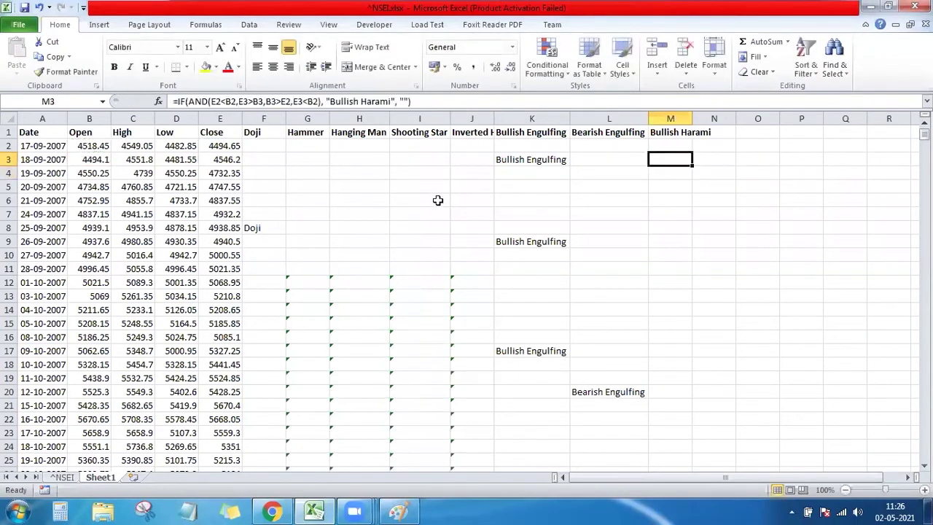
Step: Fill the M3 formula down column M, autofit it, and head column N 'Bearish Harami' with =IF started in N3
{"action": "double_click", "coordinate": [692, 164]}
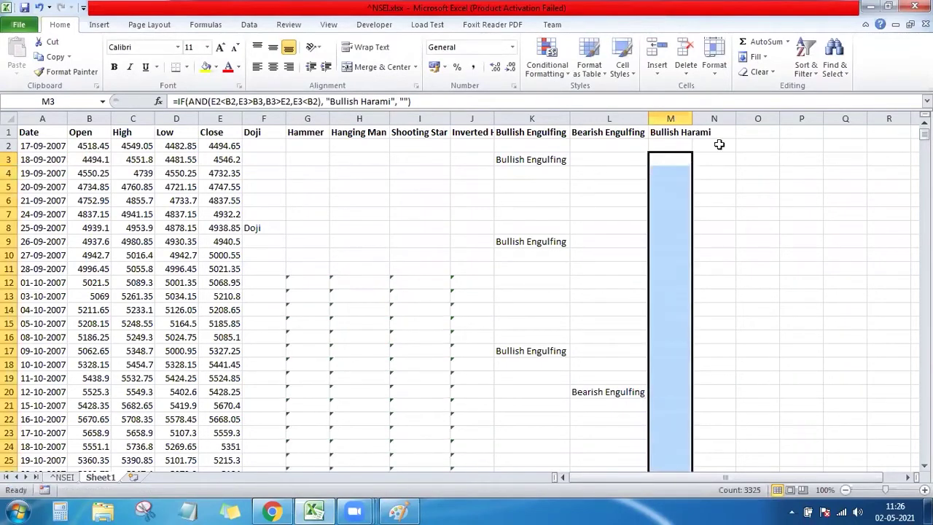
{"action": "double_click", "coordinate": [693, 118]}
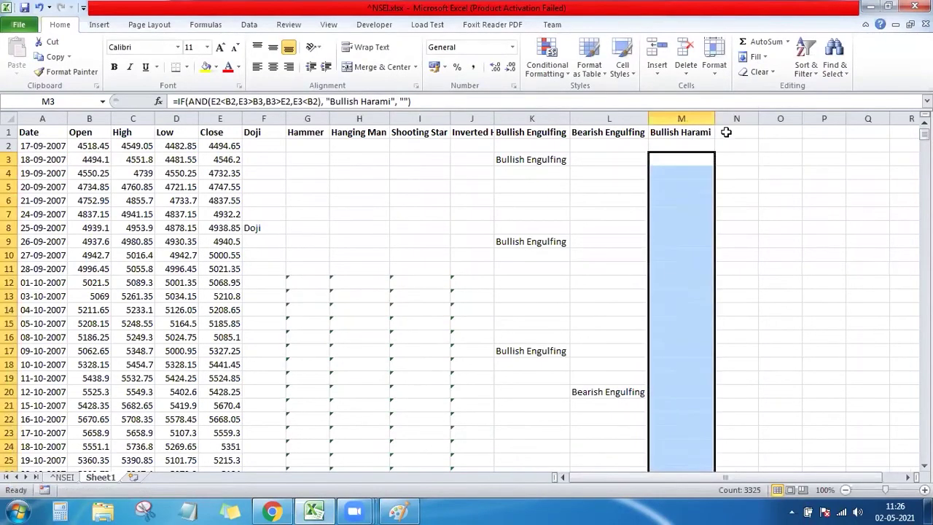
{"action": "left_click", "coordinate": [726, 133]}
{"action": "type", "text": "Bearish Ha"}
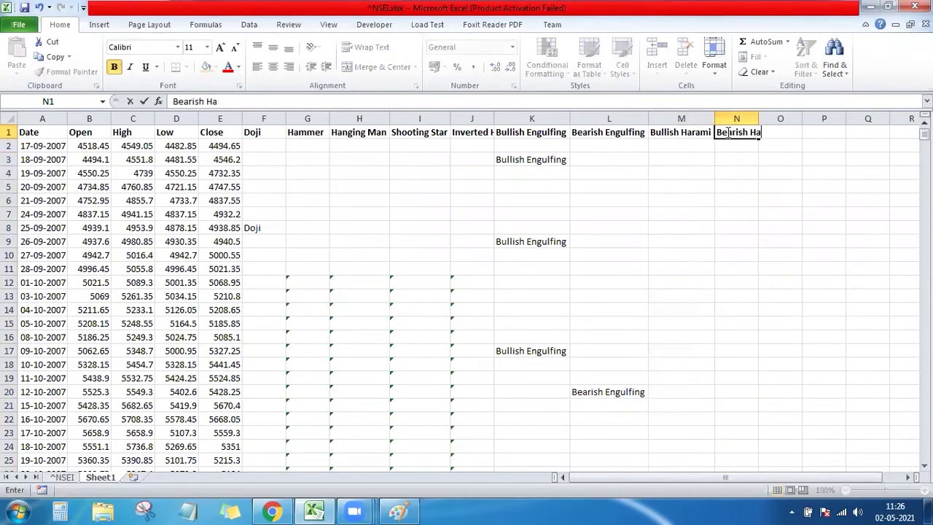
{"action": "key", "text": "Return"}
{"action": "key", "text": "Return"}
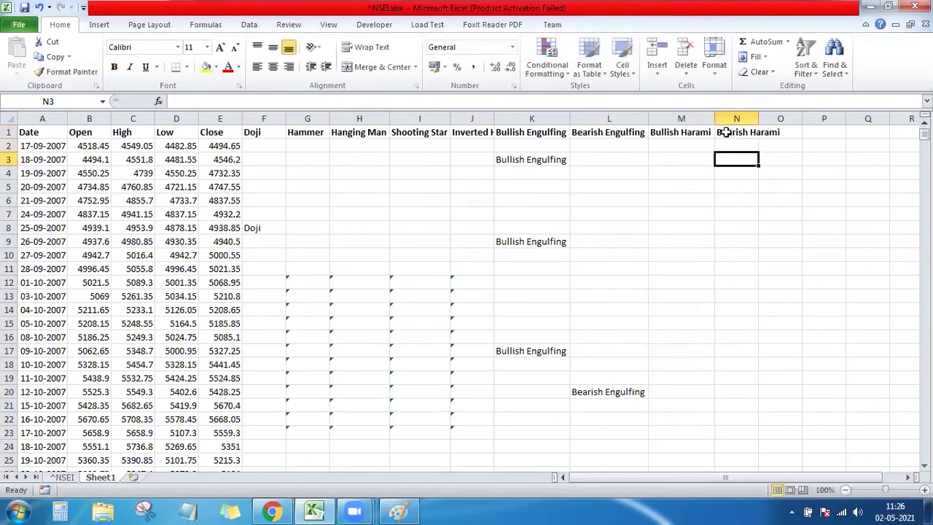
{"action": "type", "text": "=if"}
{"action": "key", "text": "Tab"}
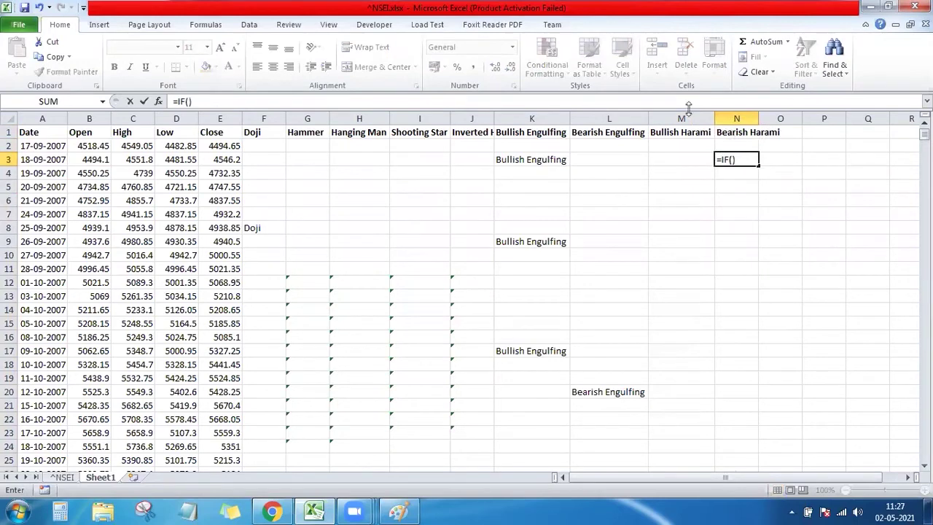
Step: Build =IF(AND(,,,),"Bearish Harami","") in N3, leaving AND's condition slots empty
{"action": "left_click", "coordinate": [732, 159]}
{"action": "type", "text": "and()"}
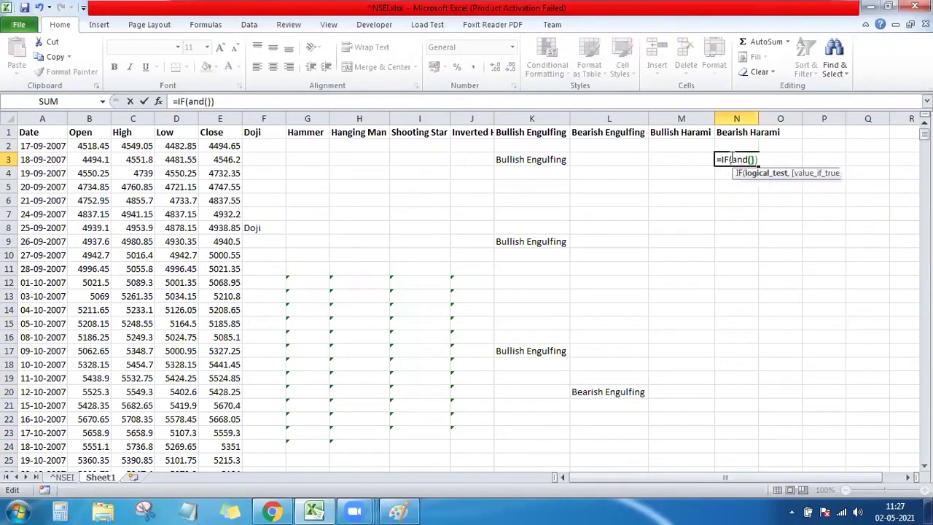
{"action": "type", "text": ",\"B"}
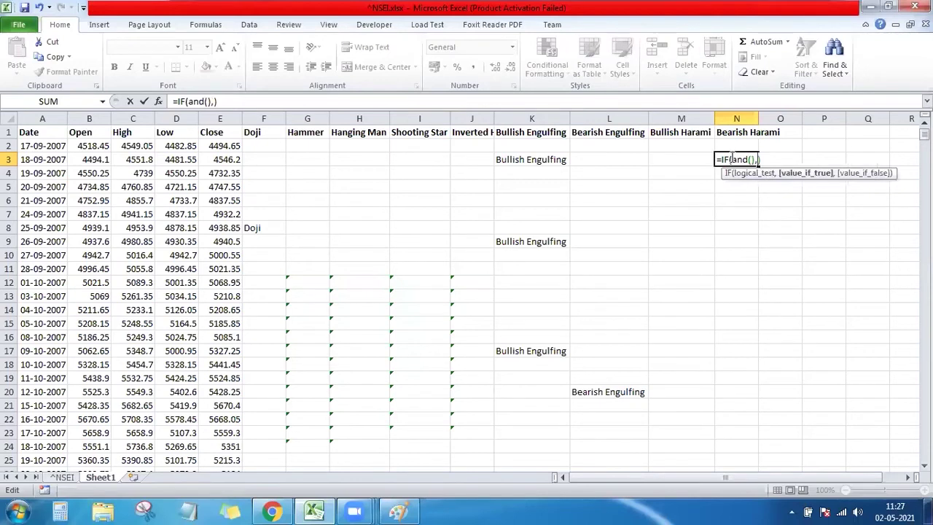
{"action": "type", "text": "ear"}
{"action": "type", "text": "ish Harami\""}
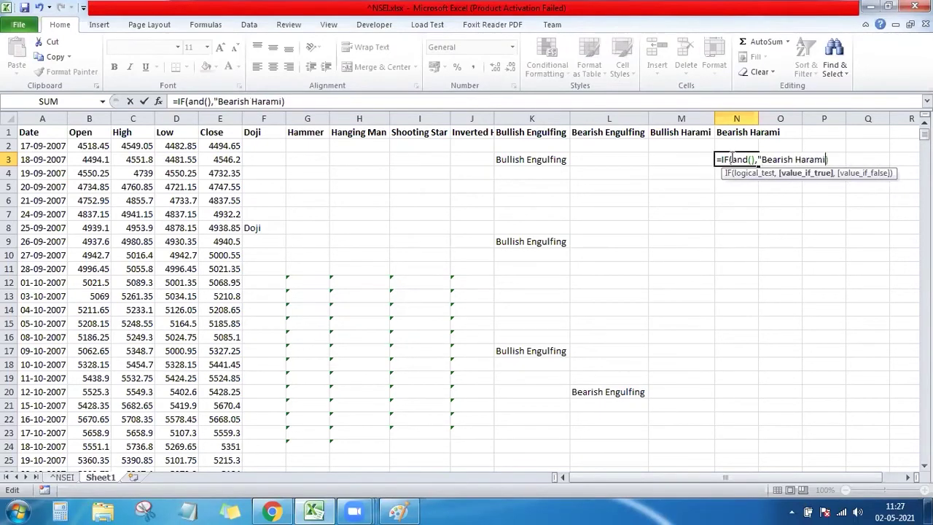
{"action": "type", "text": ", \"\""}
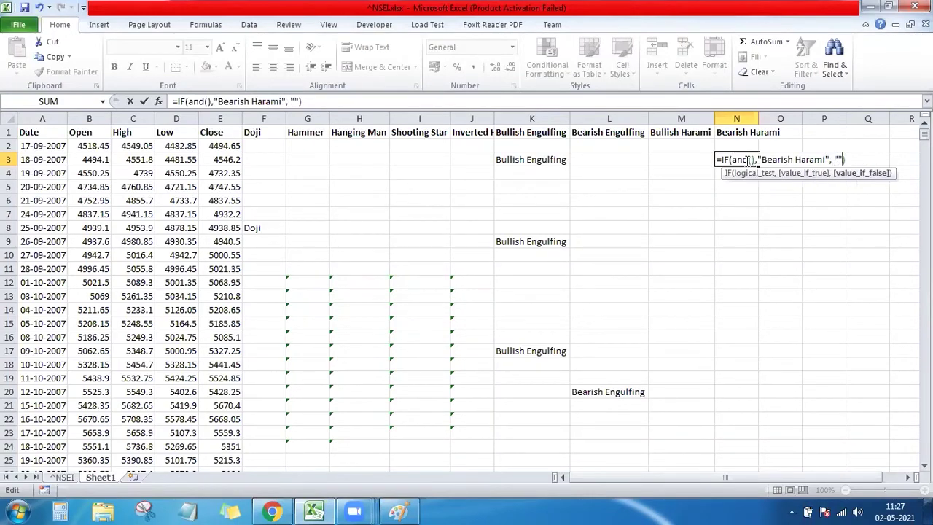
{"action": "key", "text": "BackSpace"}
{"action": "key", "text": "BackSpace"}
{"action": "key", "text": "BackSpace"}
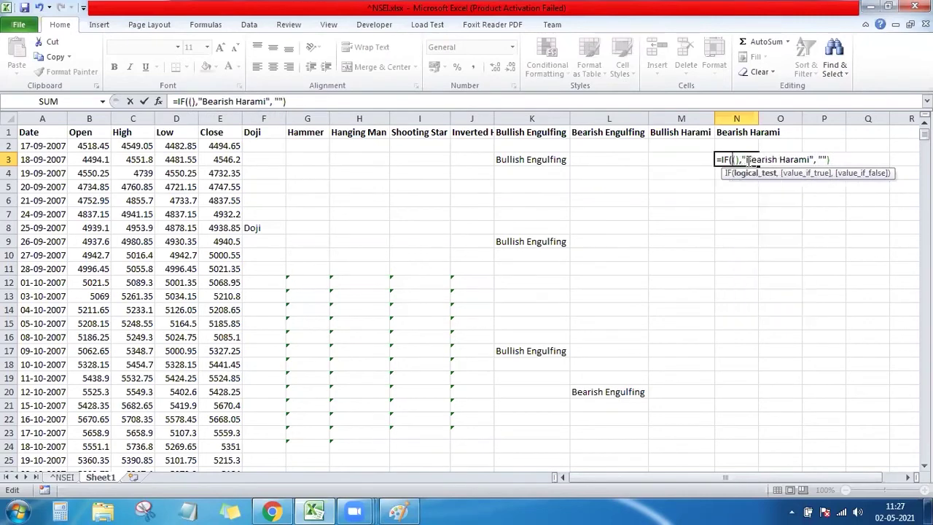
{"action": "type", "text": "AND("}
{"action": "type", "text": ","}
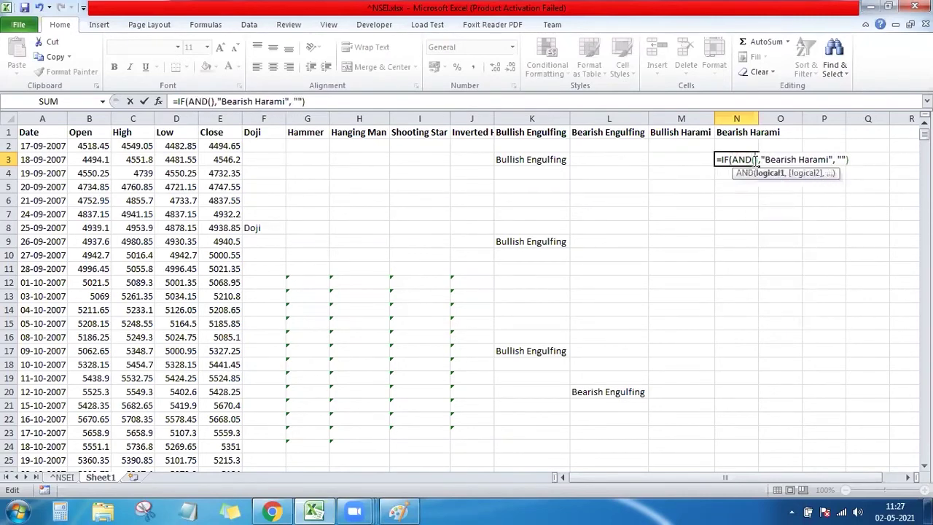
{"action": "type", "text": ",,,"}
Step: Give the N3 AND its first two conditions: E2>B2 and E3<B3
{"action": "key", "text": "BackSpace"}
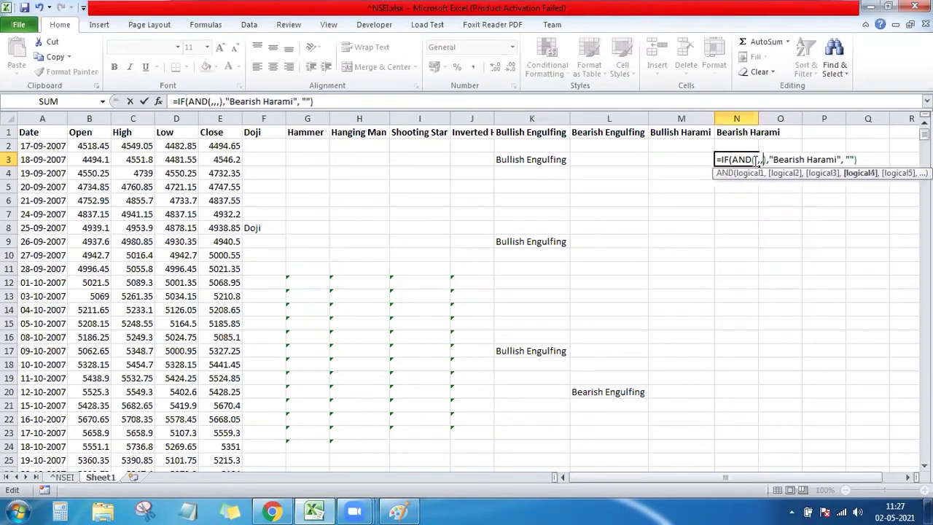
{"action": "left_click", "coordinate": [755, 159]}
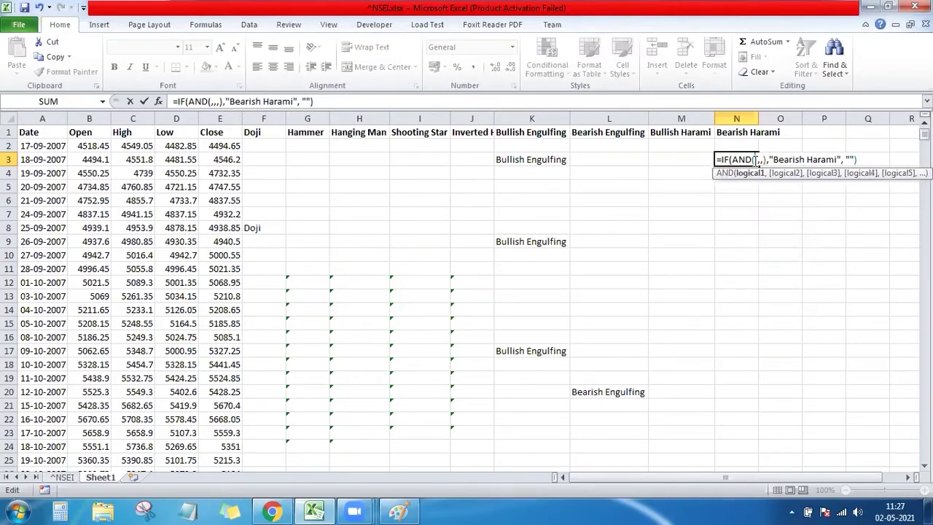
{"action": "left_click", "coordinate": [236, 149]}
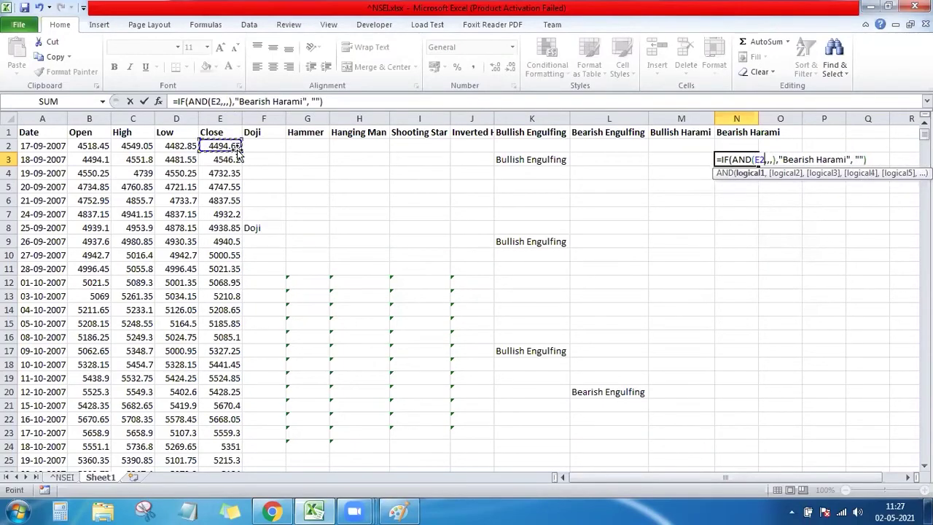
{"action": "type", "text": ">"}
{"action": "left_click", "coordinate": [102, 145]}
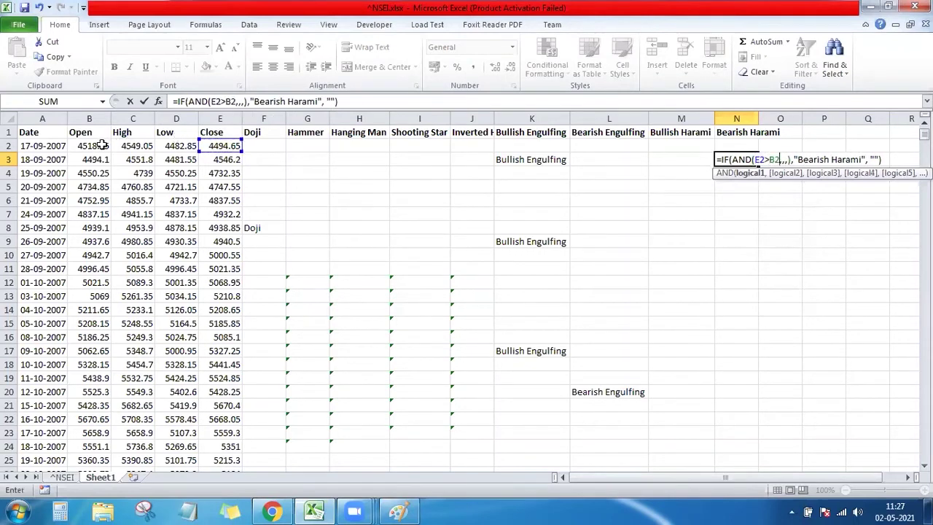
{"action": "left_click", "coordinate": [783, 160]}
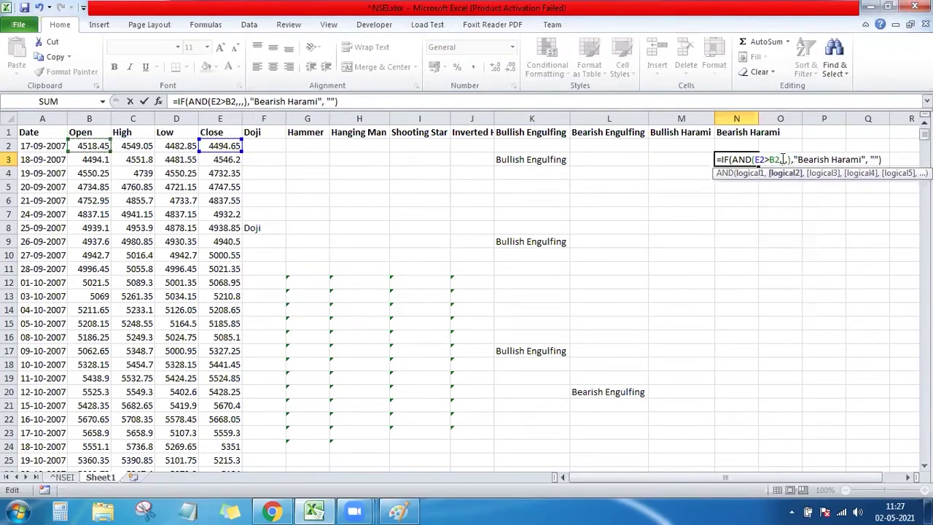
{"action": "left_click", "coordinate": [227, 161]}
{"action": "type", "text": "<"}
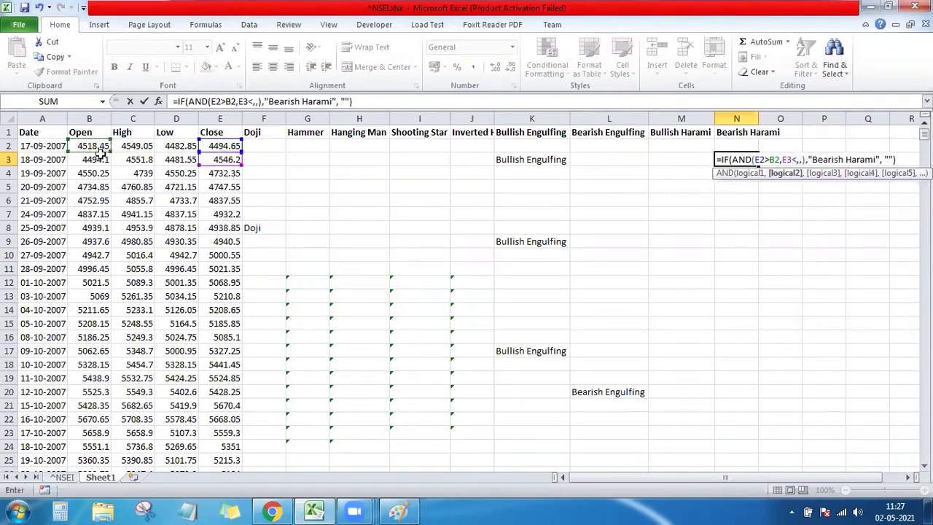
{"action": "left_click", "coordinate": [99, 157]}
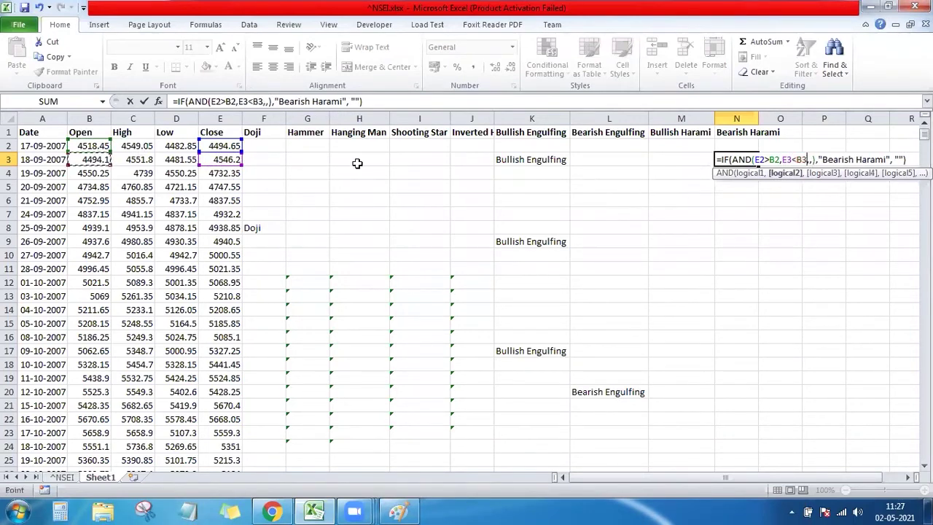
Step: Add conditions B3<E2 and E3>B2, then commit the Bearish Harami formula
{"action": "left_click", "coordinate": [811, 161]}
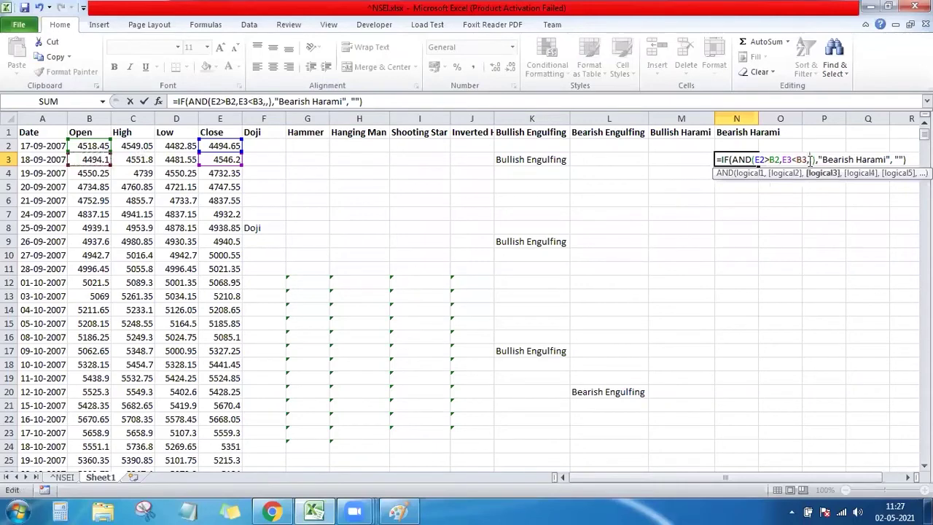
{"action": "left_click", "coordinate": [97, 162]}
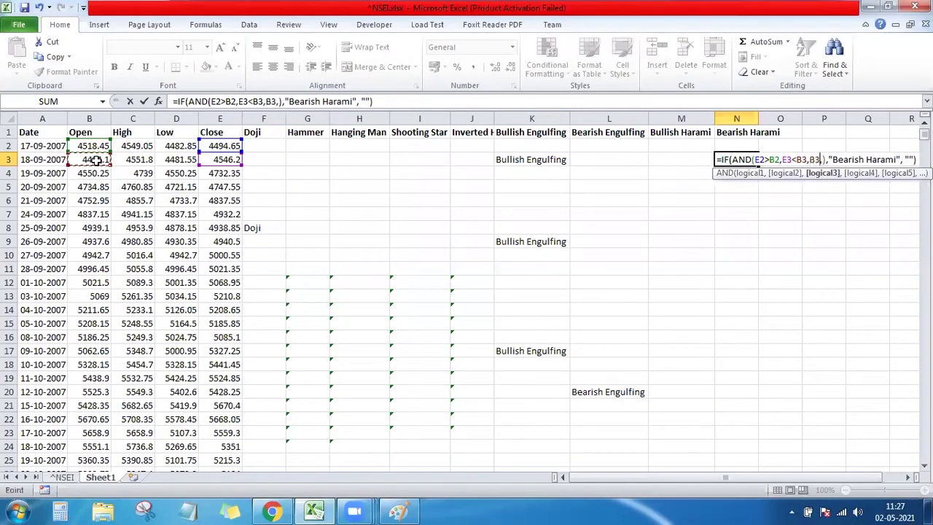
{"action": "type", "text": "<"}
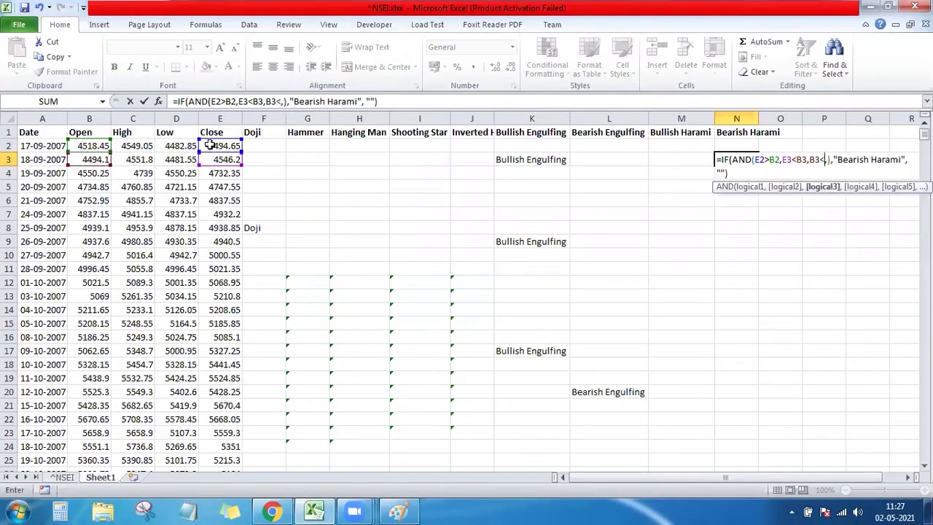
{"action": "left_click", "coordinate": [211, 146]}
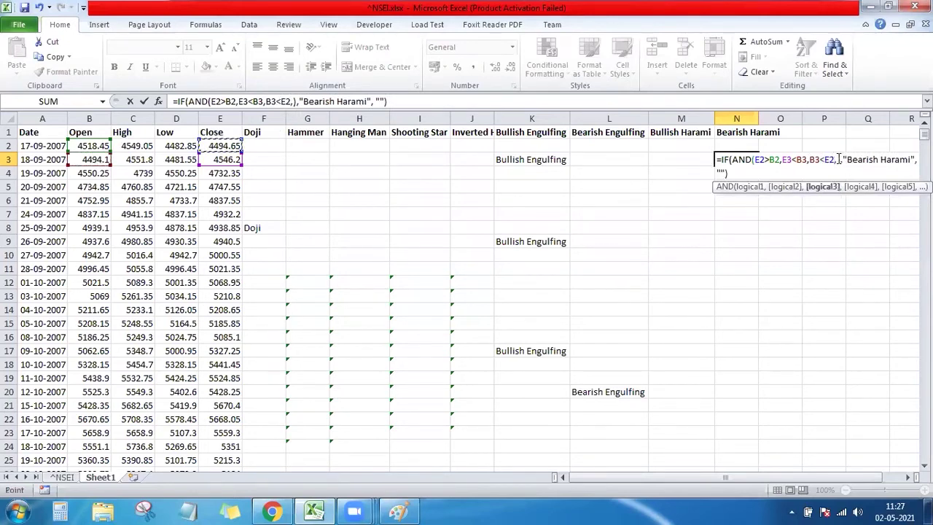
{"action": "left_click", "coordinate": [838, 159]}
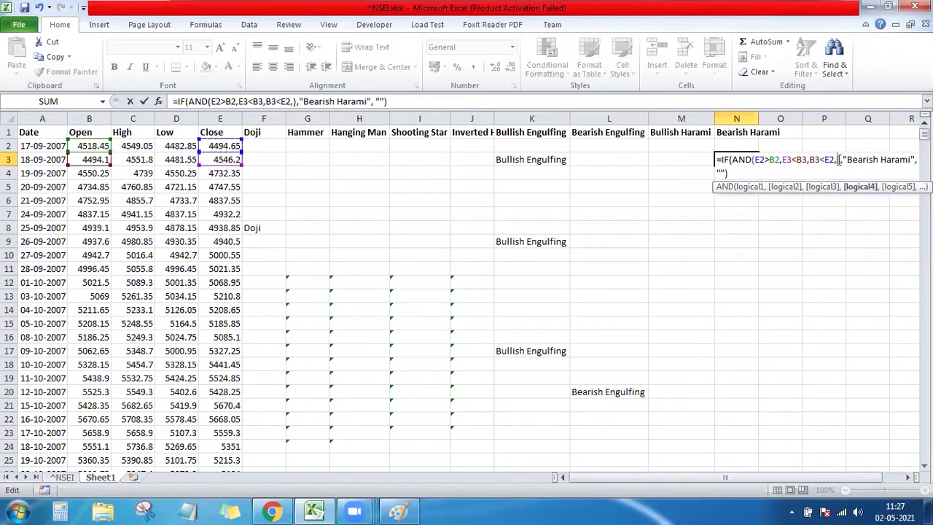
{"action": "left_click", "coordinate": [224, 159]}
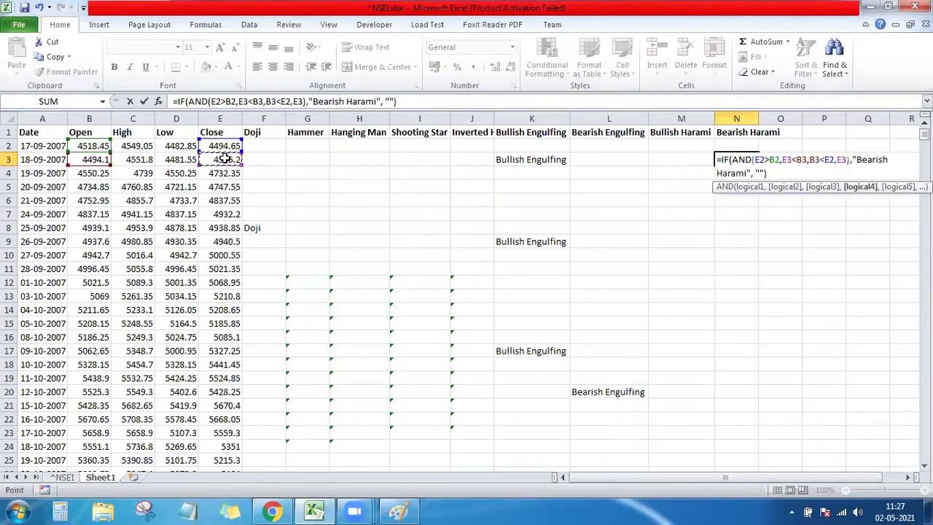
{"action": "type", "text": ">"}
{"action": "left_click", "coordinate": [80, 145]}
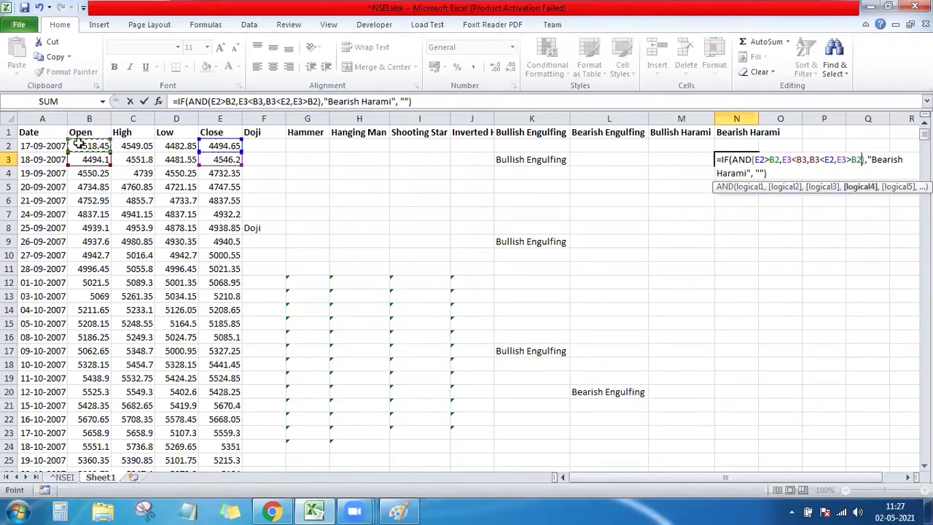
{"action": "key", "text": "Return"}
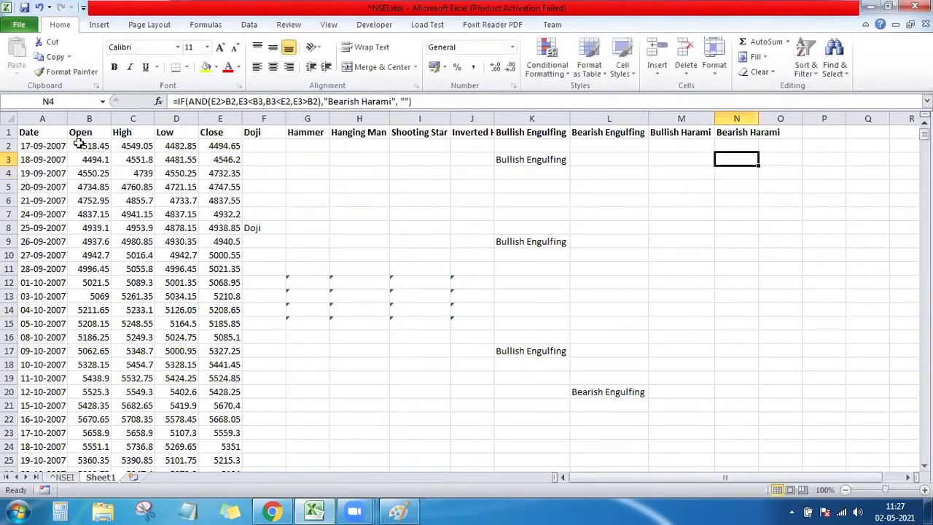
Step: Fill the Bearish Harami formula down column N and autofit the column to its header
{"action": "double_click", "coordinate": [759, 166]}
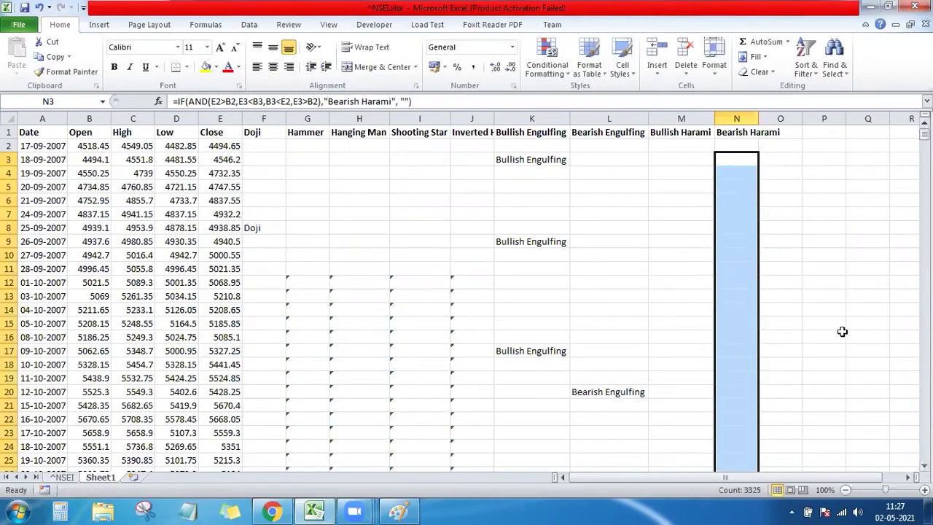
{"action": "left_click", "coordinate": [853, 377]}
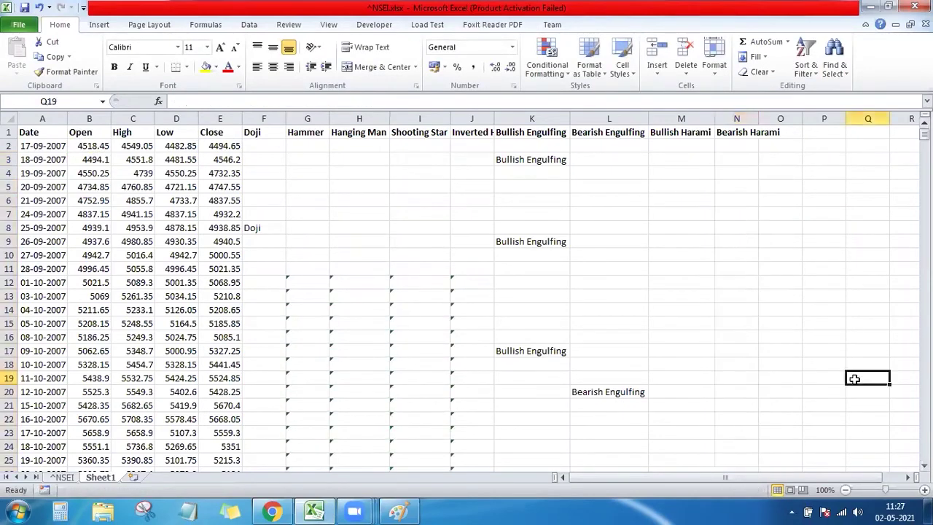
{"action": "double_click", "coordinate": [759, 118]}
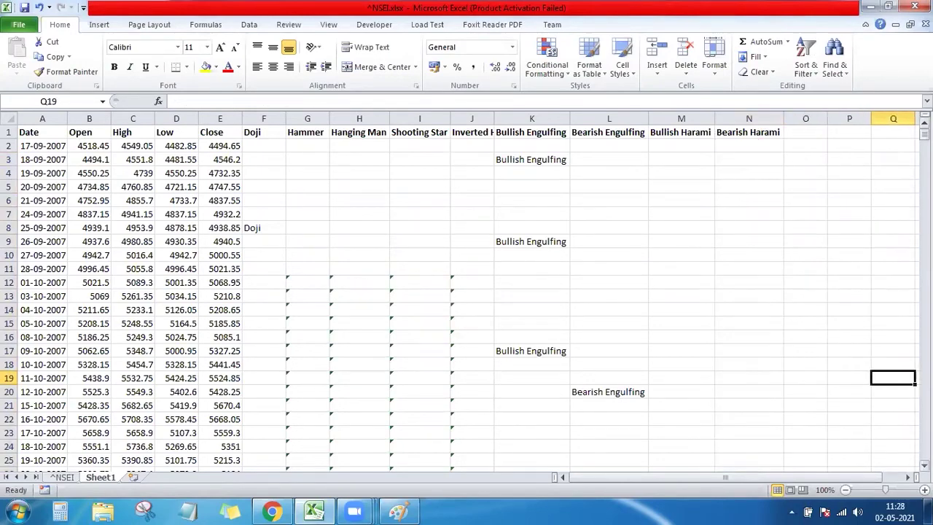
Step: Select M33, which flags a Bullish Harami on 31-10-2007
{"action": "scroll", "coordinate": [458, 300], "scroll_direction": "down", "scroll_amount": 1}
{"action": "scroll", "coordinate": [459, 301], "scroll_direction": "down", "scroll_amount": 1}
{"action": "scroll", "coordinate": [458, 301], "scroll_direction": "down", "scroll_amount": 3}
{"action": "scroll", "coordinate": [458, 300], "scroll_direction": "down", "scroll_amount": 2}
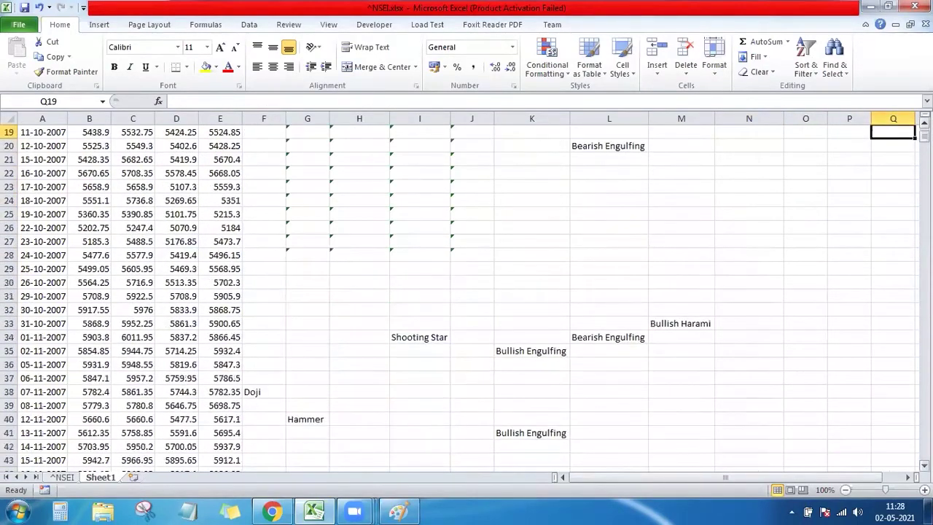
{"action": "left_click", "coordinate": [668, 324]}
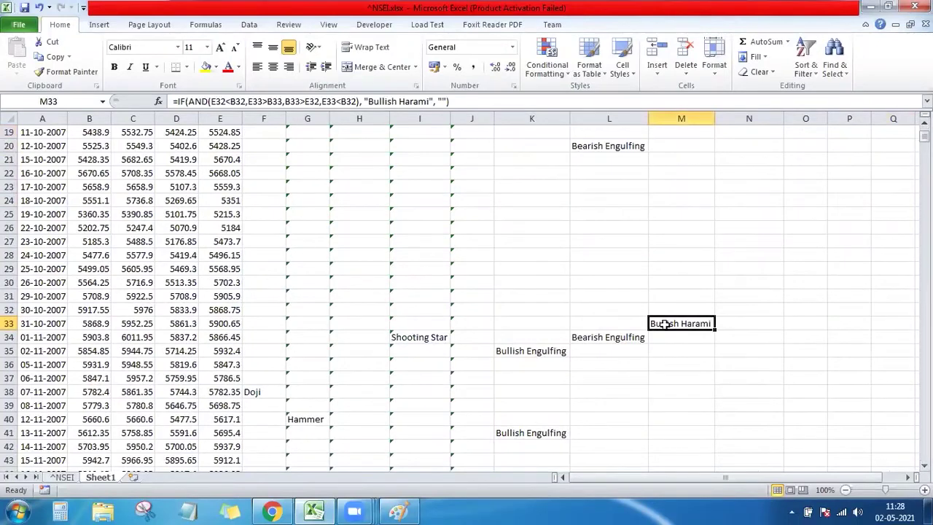
Step: Jump the TradingView Nifty 50 chart to 31 October 2007 and stretch the price scale to enlarge the candles
{"action": "left_click", "coordinate": [271, 510]}
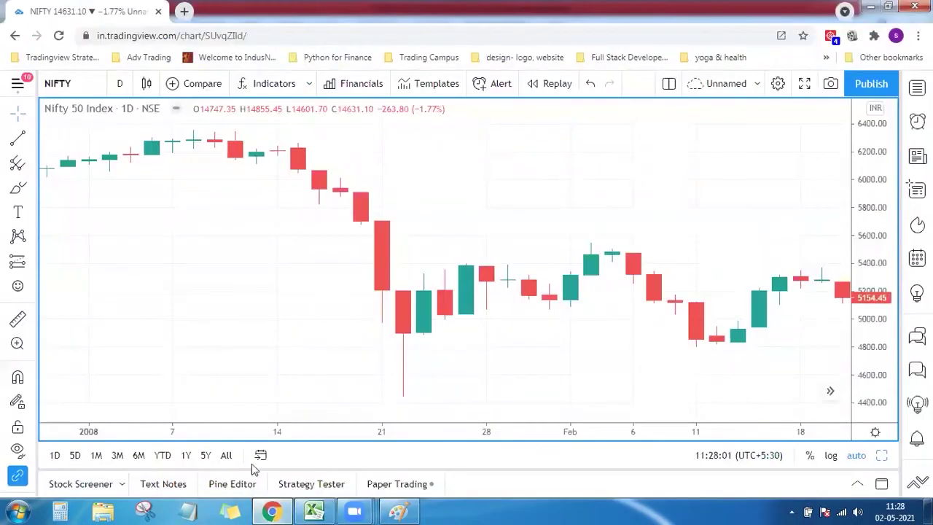
{"action": "left_click", "coordinate": [260, 455]}
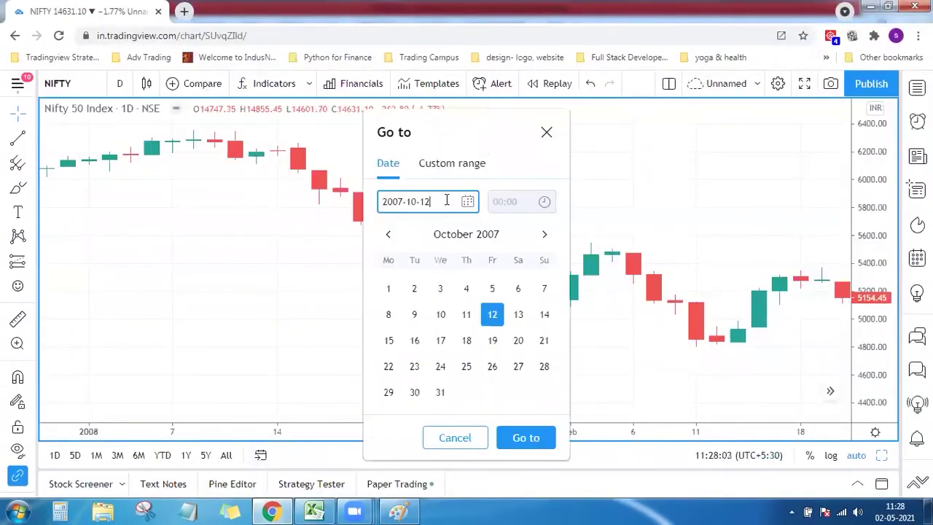
{"action": "type", "text": "31"}
{"action": "key", "text": "Return"}
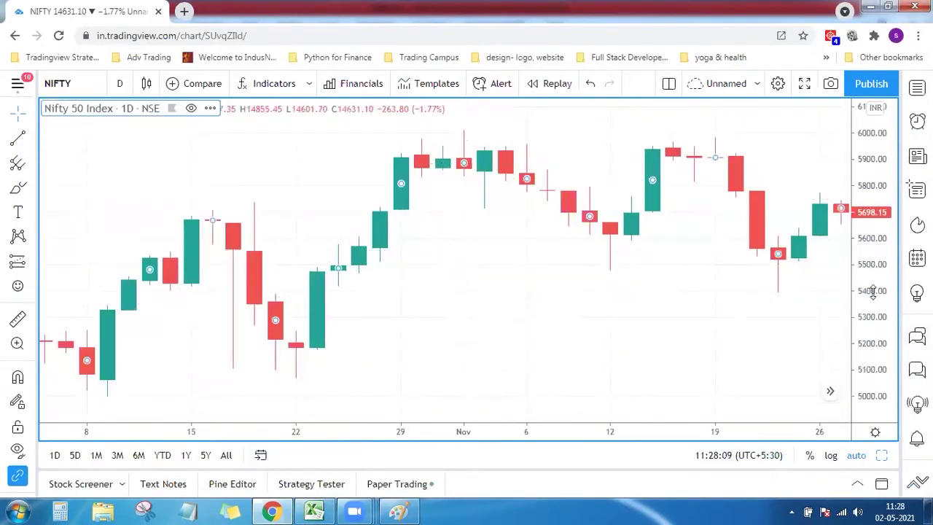
{"action": "mouse_move", "coordinate": [870, 293]}
{"action": "left_mouse_down"}
{"action": "mouse_move", "coordinate": [591, 282]}
{"action": "mouse_move", "coordinate": [689, 387]}
{"action": "left_mouse_up"}
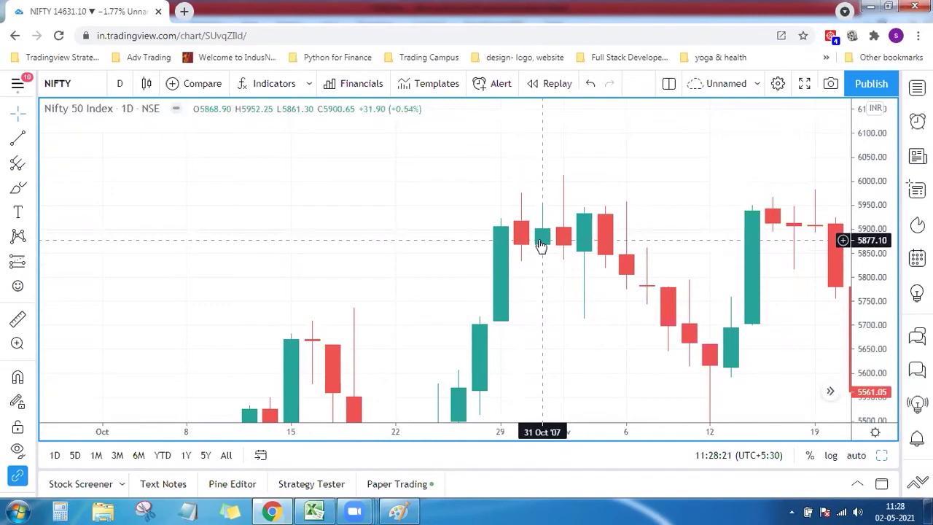
{"action": "left_click", "coordinate": [315, 509]}
Step: Check the Harami flags down to N51, then pan the TradingView chart to late November 2007
{"action": "key", "text": "Down"}
{"action": "key", "text": "Down"}
{"action": "key", "text": "Down"}
{"action": "key", "text": "Down"}
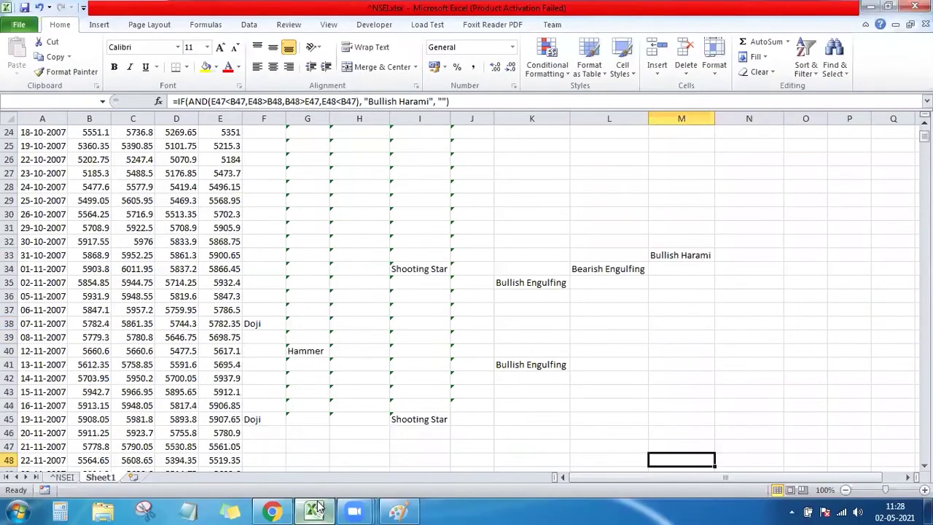
{"action": "key", "text": "Down"}
{"action": "key", "text": "Down"}
{"action": "key", "text": "Down"}
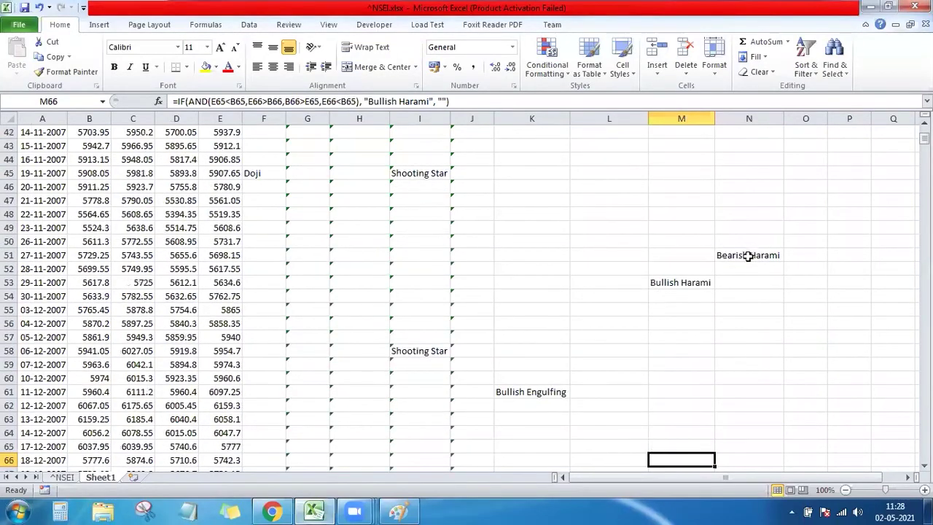
{"action": "left_click", "coordinate": [748, 255]}
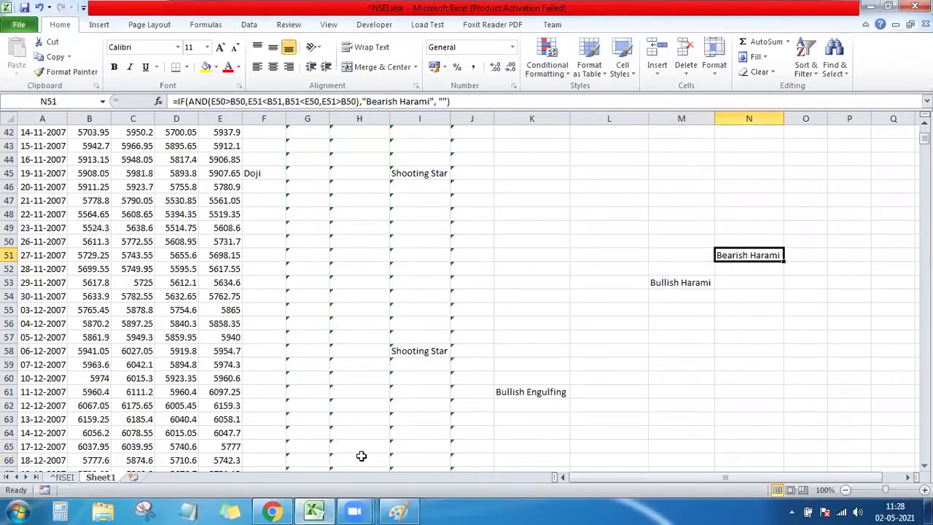
{"action": "left_click", "coordinate": [271, 510]}
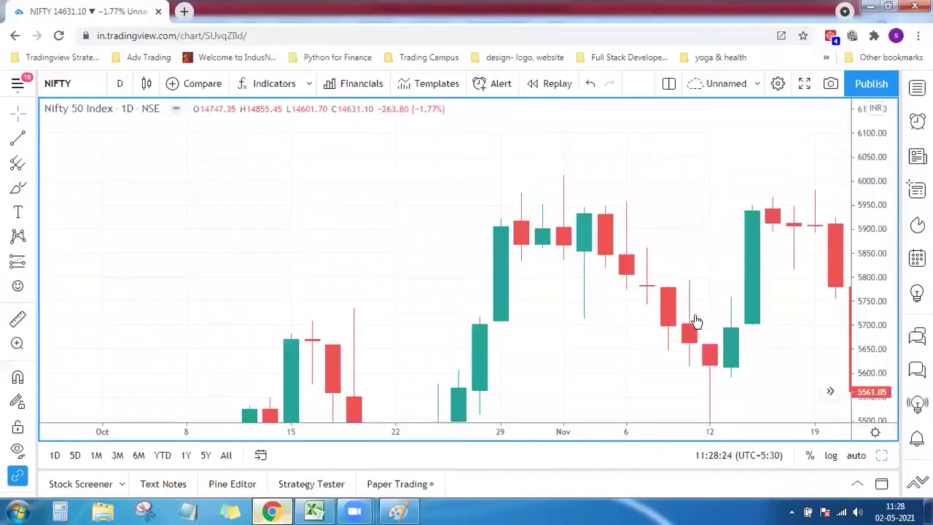
{"action": "left_click_drag", "start_coordinate": [781, 346], "coordinate": [476, 367]}
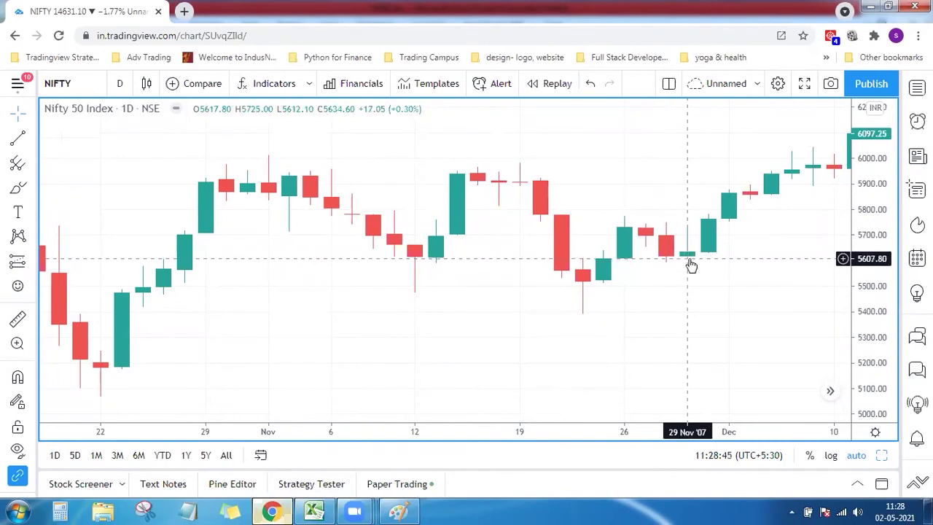
Step: Check the Bullish Harami in M82 and show December 2007–January 2008 candles, stretched vertically
{"action": "left_click", "coordinate": [313, 509]}
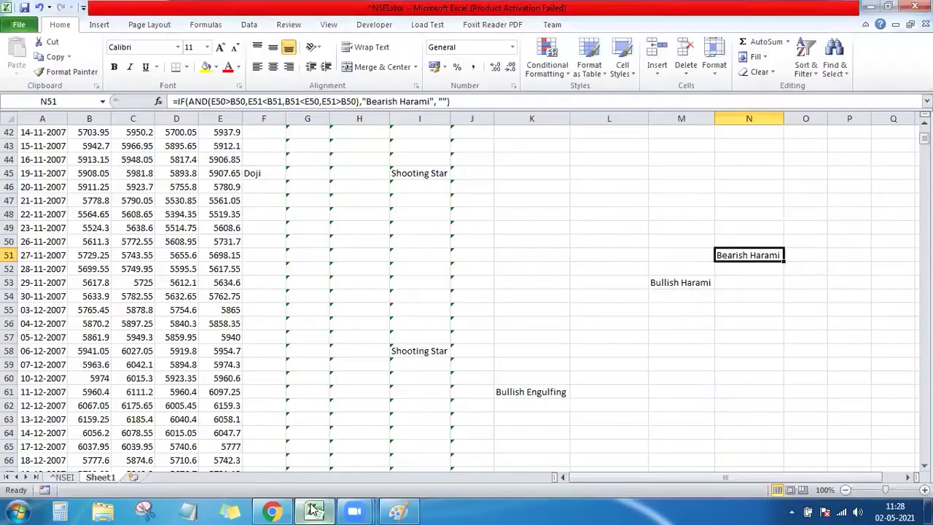
{"action": "key", "text": "Down"}
{"action": "key", "text": "Down"}
{"action": "key", "text": "Down"}
{"action": "key", "text": "Down"}
{"action": "key", "text": "Down"}
{"action": "key", "text": "Down"}
{"action": "key", "text": "Down"}
{"action": "key", "text": "Down"}
{"action": "key", "text": "Down"}
{"action": "key", "text": "Down"}
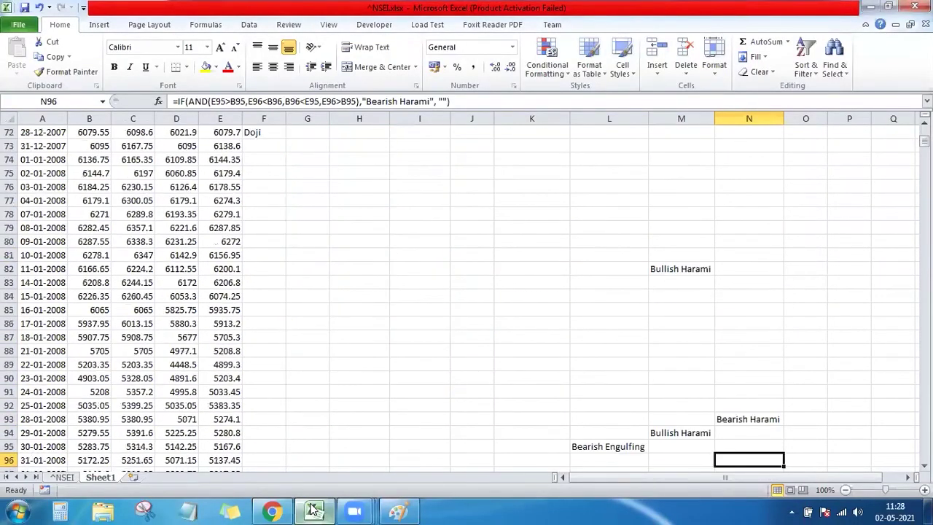
{"action": "left_click", "coordinate": [667, 270]}
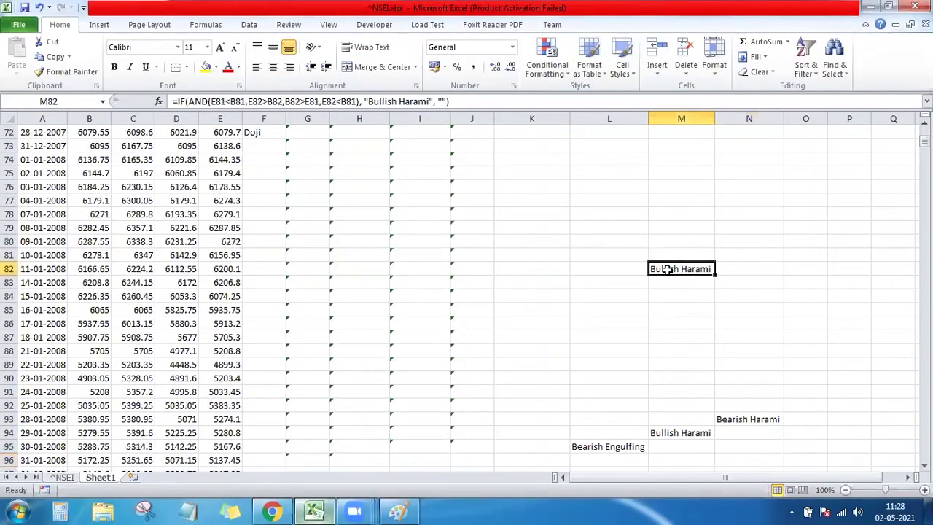
{"action": "left_click", "coordinate": [271, 510]}
{"action": "scroll", "coordinate": [756, 318], "scroll_direction": "up", "scroll_amount": 2}
{"action": "scroll", "coordinate": [692, 319], "scroll_direction": "up", "scroll_amount": 2}
{"action": "left_click_drag", "start_coordinate": [692, 319], "coordinate": [470, 337]}
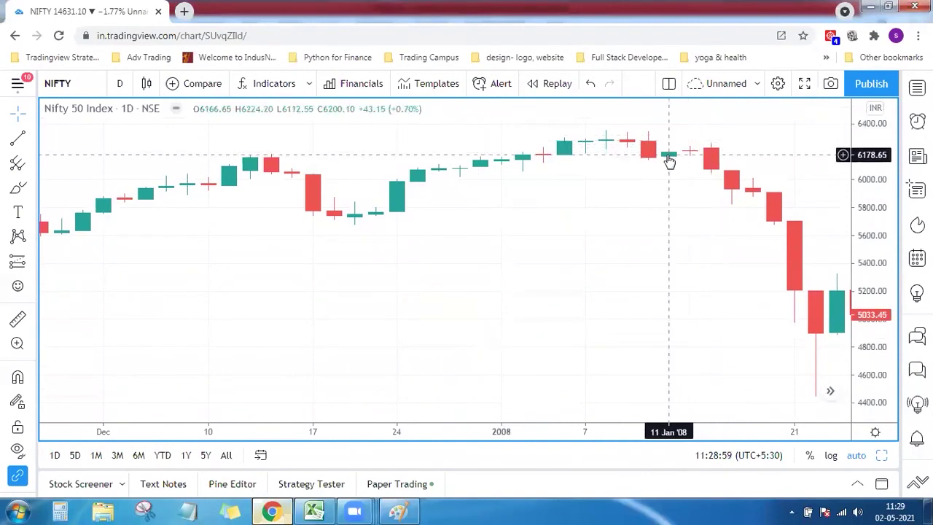
{"action": "left_click_drag", "start_coordinate": [692, 195], "coordinate": [702, 327]}
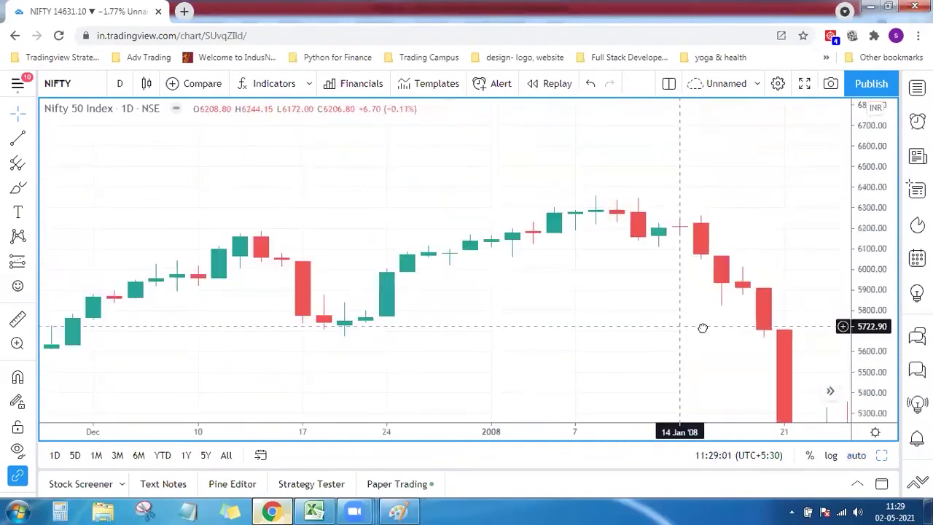
{"action": "left_click_drag", "start_coordinate": [873, 306], "coordinate": [879, 138]}
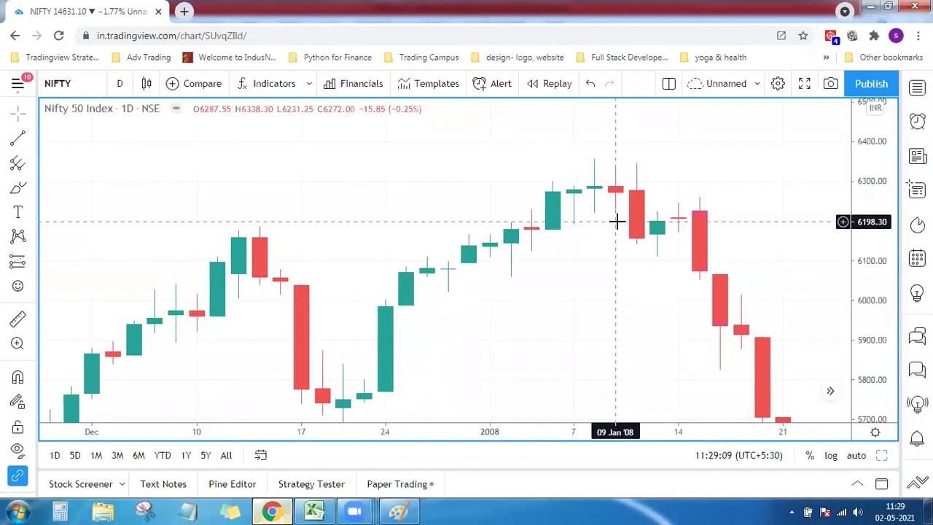
Step: Compare the Bearish Harami result in N93 with the 28–29 Jan 2008 candles on TradingView
{"action": "left_click", "coordinate": [315, 511]}
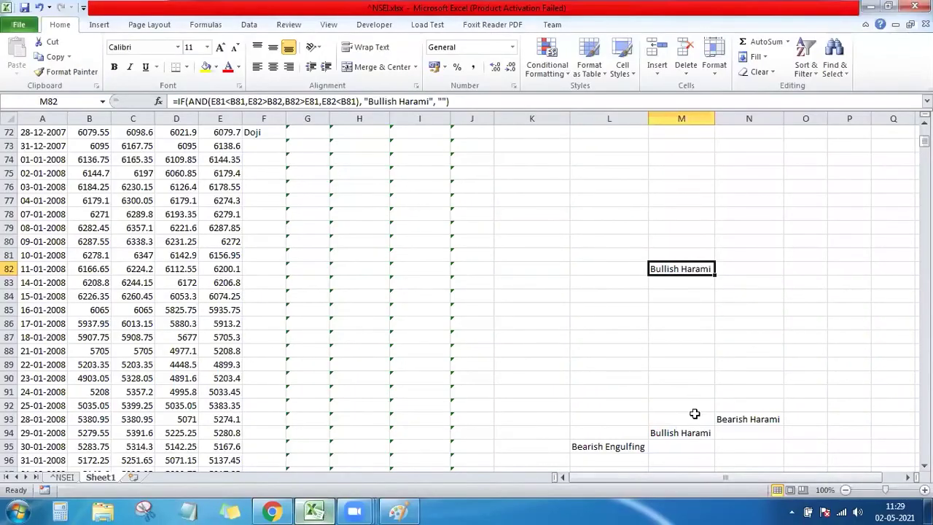
{"action": "left_click", "coordinate": [724, 421]}
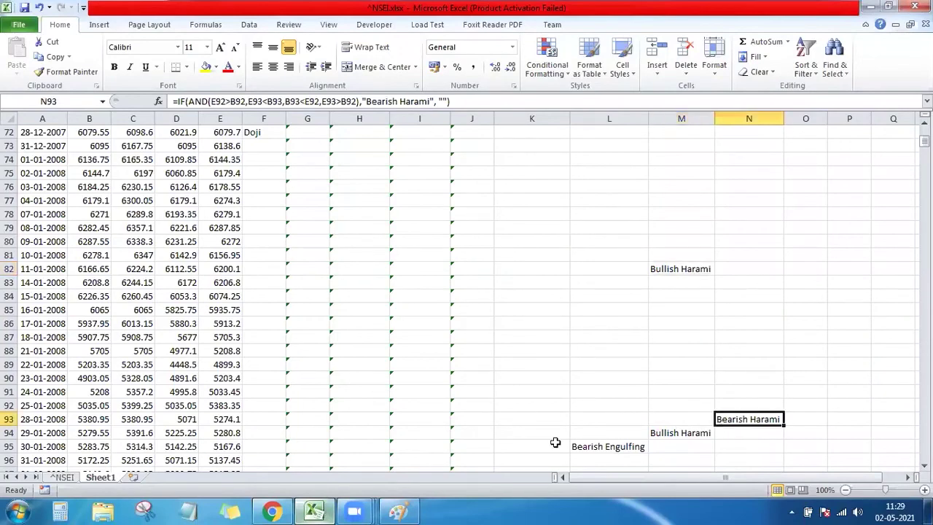
{"action": "left_click", "coordinate": [271, 511]}
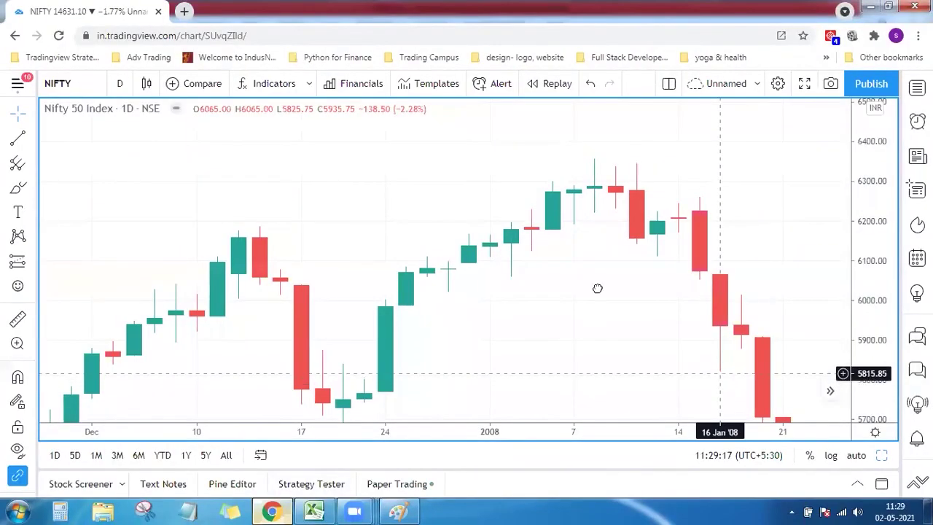
{"action": "scroll", "coordinate": [598, 289], "scroll_direction": "right", "scroll_amount": 5}
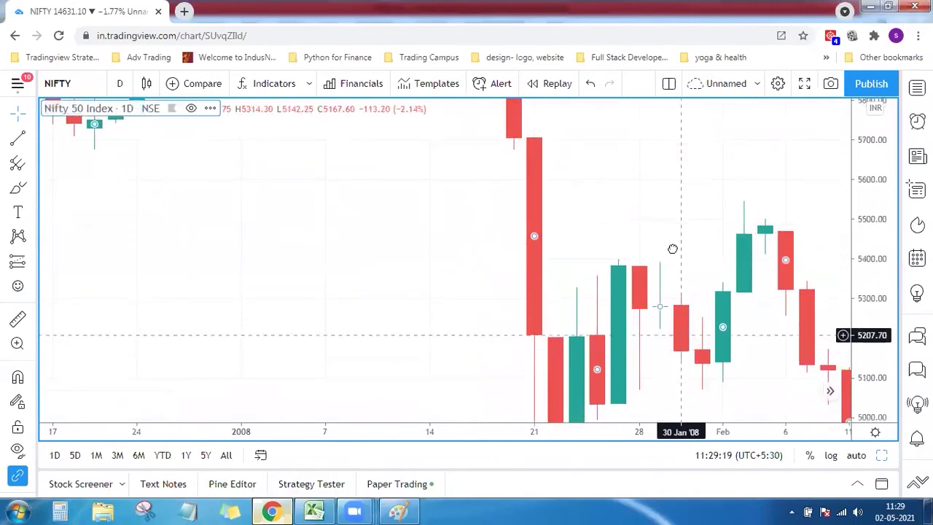
{"action": "scroll", "coordinate": [671, 241], "scroll_direction": "right", "scroll_amount": 1}
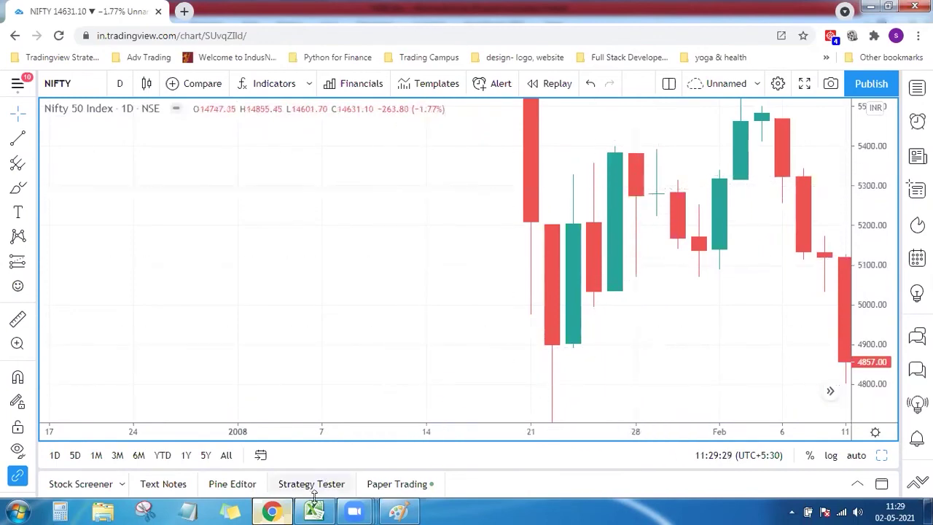
Step: Move down the Bearish Harami column, then scroll the sheet back to its header row
{"action": "left_click", "coordinate": [314, 510]}
{"action": "key", "text": "Down"}
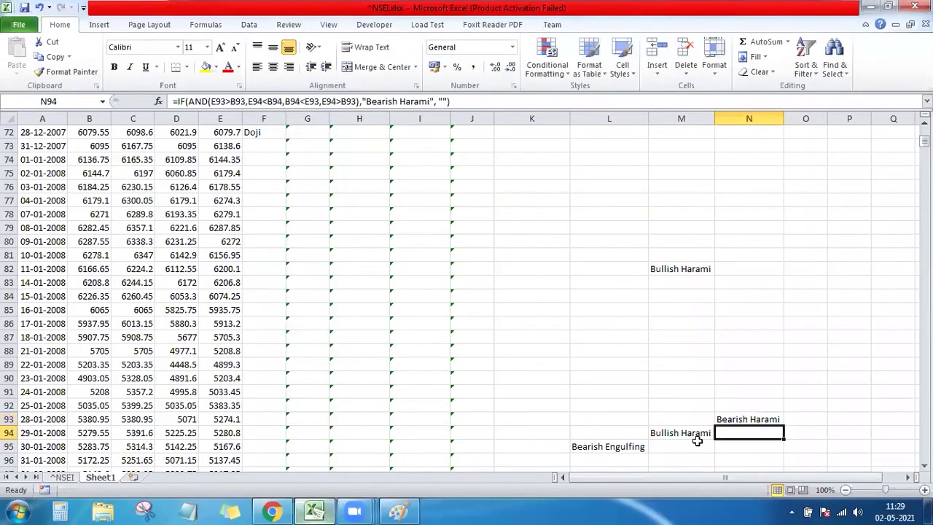
{"action": "key", "text": "Down"}
{"action": "key", "text": "Down"}
{"action": "key", "text": "Down"}
{"action": "key", "text": "Down"}
{"action": "key", "text": "Down"}
{"action": "key", "text": "Down"}
{"action": "key", "text": "Down"}
{"action": "key", "text": "Down"}
{"action": "key", "text": "Down"}
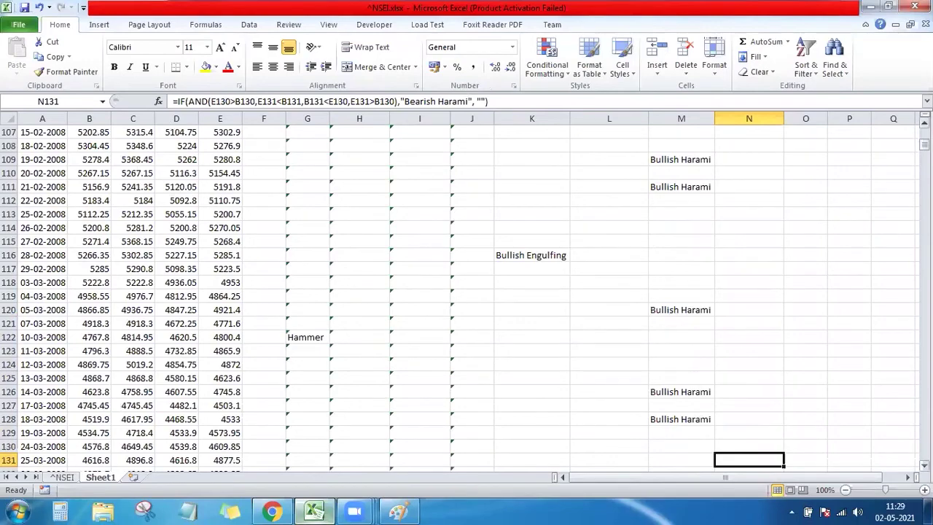
{"action": "left_click_drag", "start_coordinate": [924, 145], "coordinate": [923, 135]}
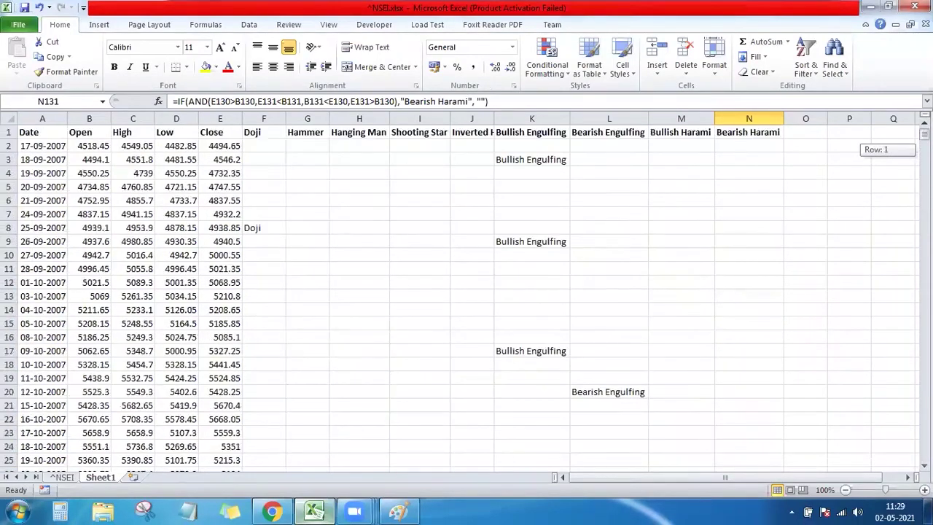
Step: Save the NSEI.xlsx workbook with Ctrl+S
{"action": "key", "text": "ctrl+s"}
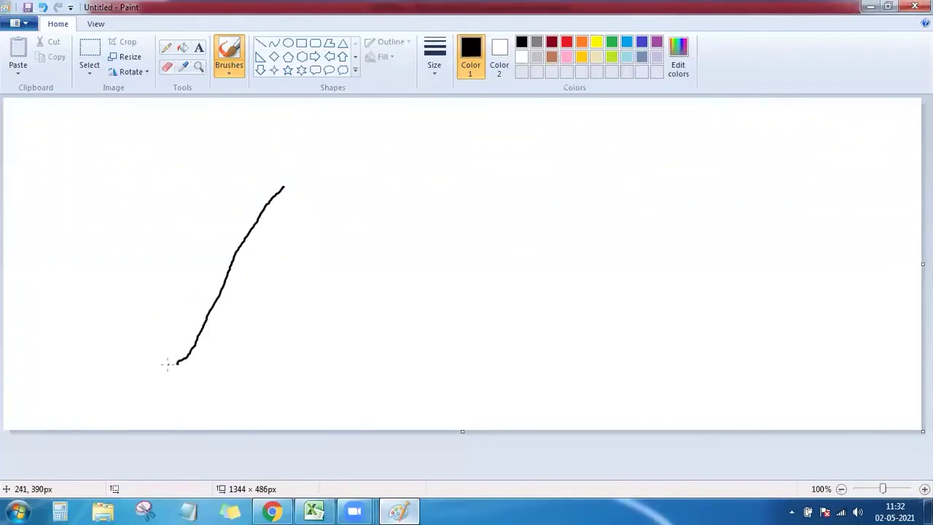
Step: Add a 10 note, a cross at the curve's peak, the falling slope, and a U curve
{"action": "mouse_move", "coordinate": [149, 254]}
{"action": "left_mouse_down"}
{"action": "mouse_move", "coordinate": [151, 278]}
{"action": "mouse_move", "coordinate": [164, 255]}
{"action": "mouse_move", "coordinate": [182, 269]}
{"action": "left_mouse_up"}
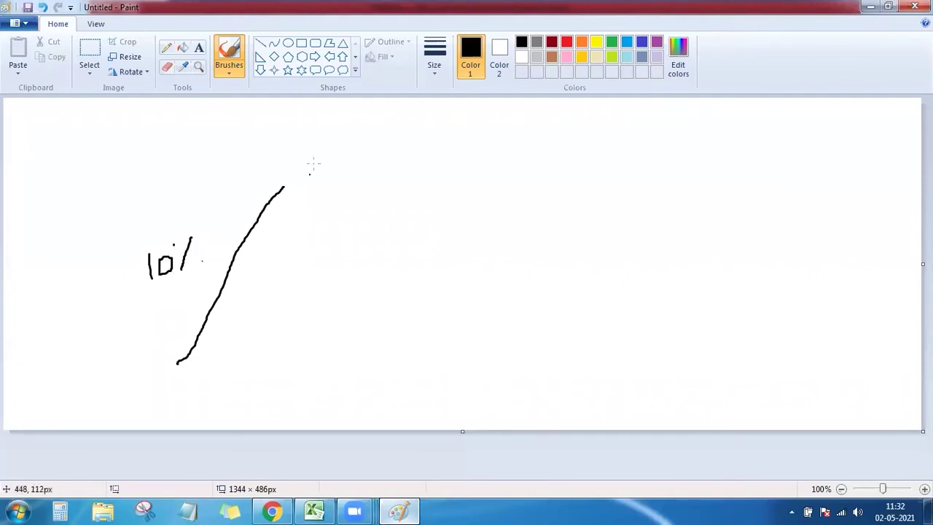
{"action": "mouse_move", "coordinate": [306, 163]}
{"action": "left_mouse_down"}
{"action": "mouse_move", "coordinate": [307, 212]}
{"action": "mouse_move", "coordinate": [318, 188]}
{"action": "mouse_move", "coordinate": [398, 256]}
{"action": "left_mouse_up"}
{"action": "left_click_drag", "start_coordinate": [418, 313], "coordinate": [443, 355]}
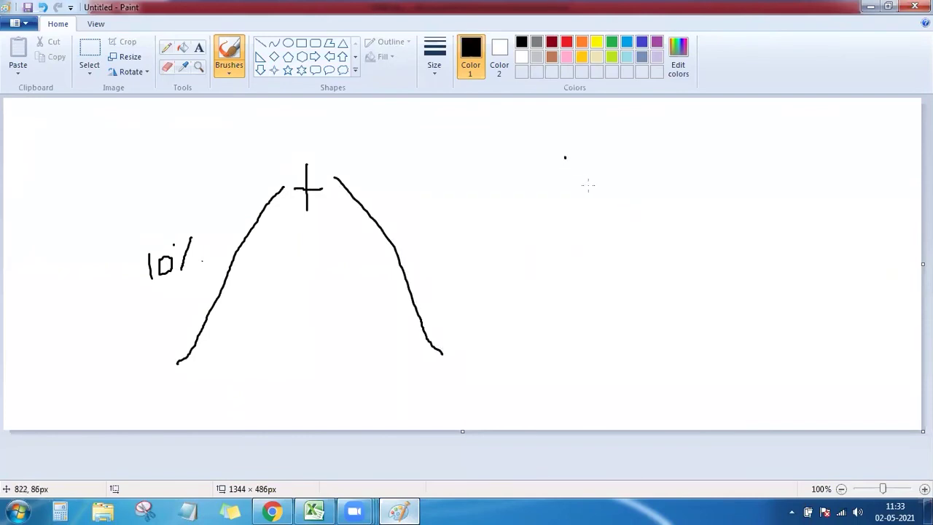
{"action": "mouse_move", "coordinate": [565, 156]}
{"action": "left_mouse_down"}
{"action": "mouse_move", "coordinate": [689, 334]}
{"action": "mouse_move", "coordinate": [713, 311]}
{"action": "mouse_move", "coordinate": [803, 123]}
{"action": "left_mouse_up"}
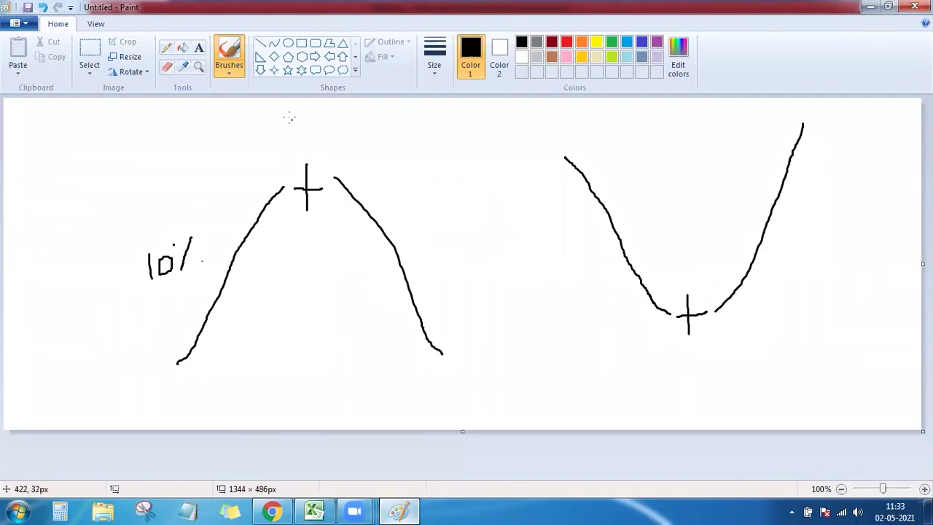
Step: Draw trend arrows above the cross and along both slopes, then undo a stray dot
{"action": "left_click_drag", "start_coordinate": [289, 116], "coordinate": [299, 144]}
{"action": "left_click_drag", "start_coordinate": [324, 114], "coordinate": [329, 141]}
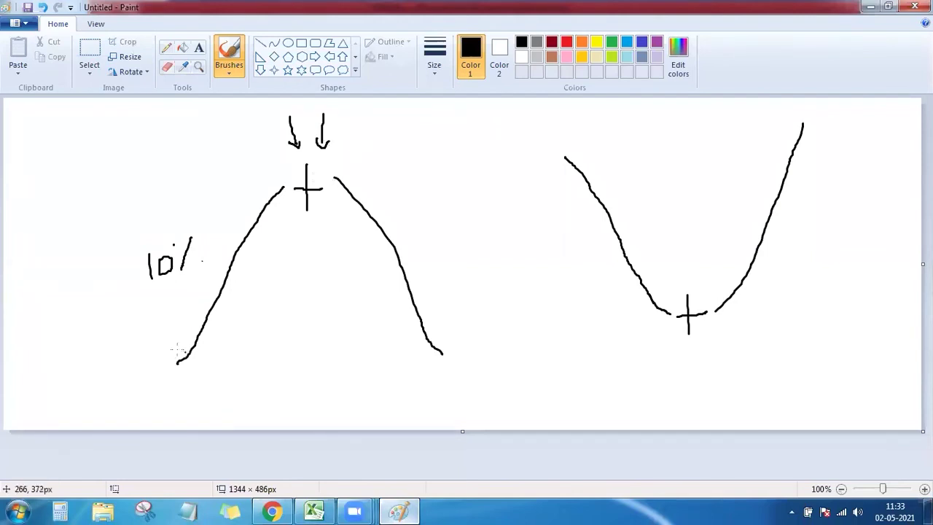
{"action": "mouse_move", "coordinate": [175, 350]}
{"action": "left_mouse_down"}
{"action": "mouse_move", "coordinate": [266, 179]}
{"action": "mouse_move", "coordinate": [267, 196]}
{"action": "left_mouse_up"}
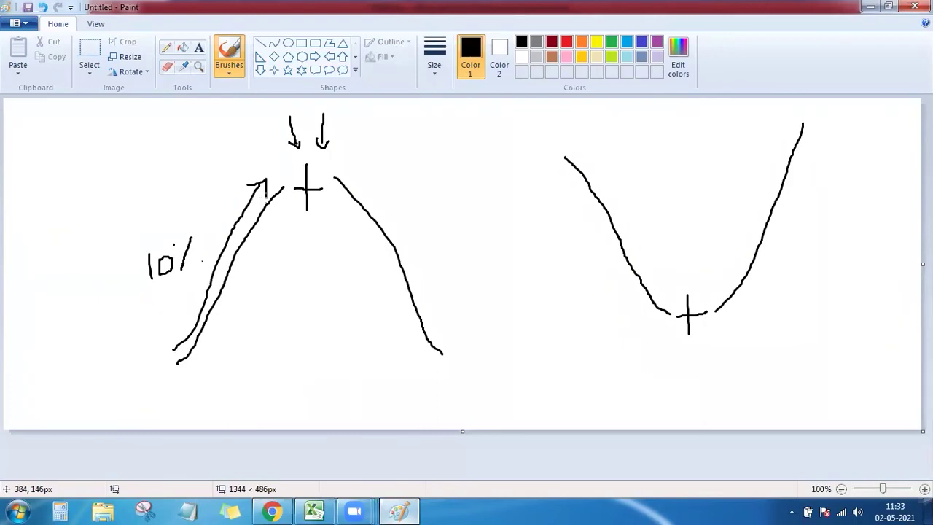
{"action": "left_click_drag", "start_coordinate": [362, 176], "coordinate": [449, 294]}
{"action": "left_click", "coordinate": [608, 108]}
{"action": "key", "text": "ctrl+z"}
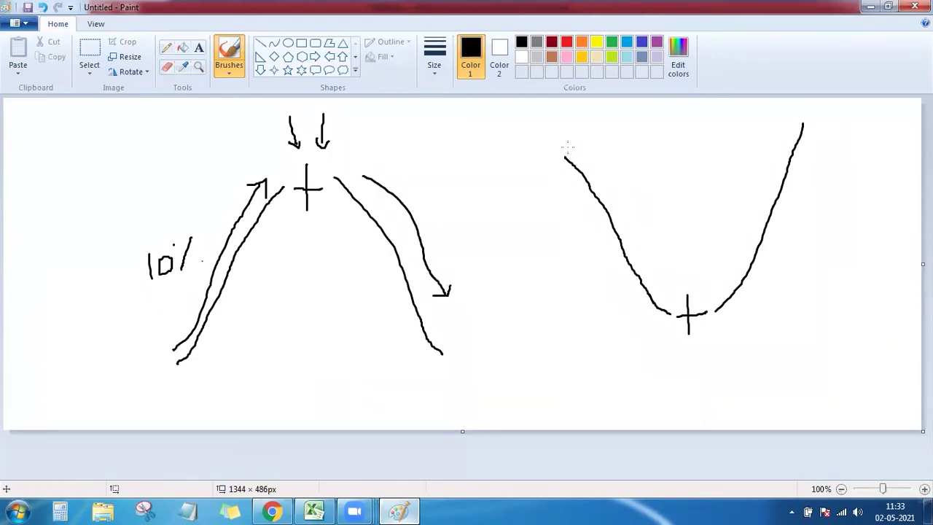